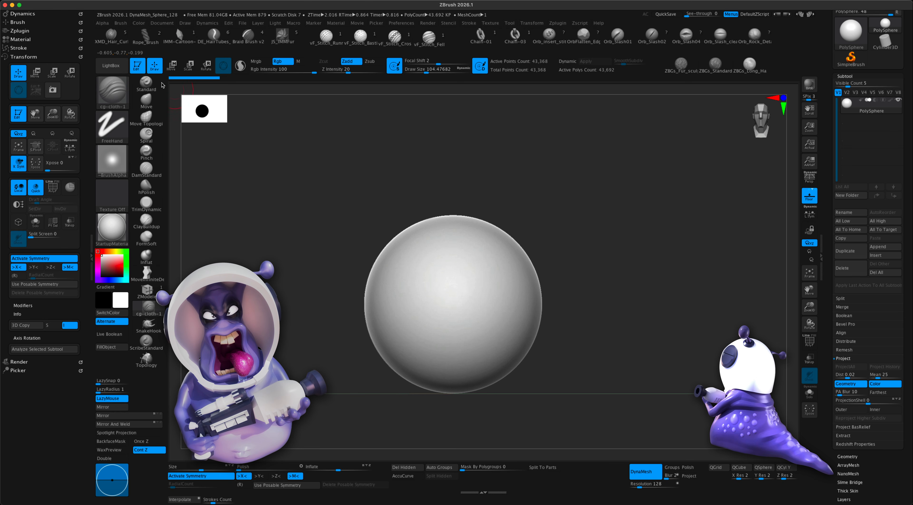
- Choose the Move brush with a draw size of about 525 and X symmetry on
click(159, 106)
key(s)
drag(287, 229, 313, 232)
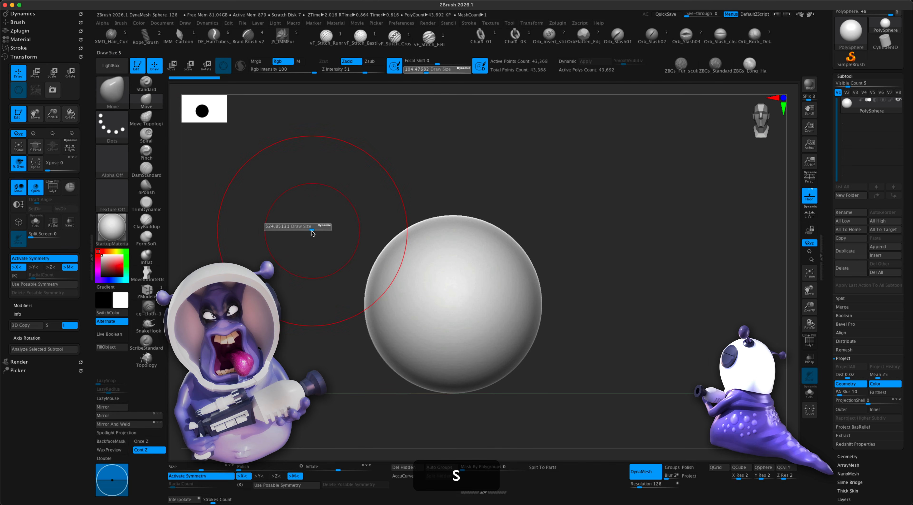
key(x)
key(x)
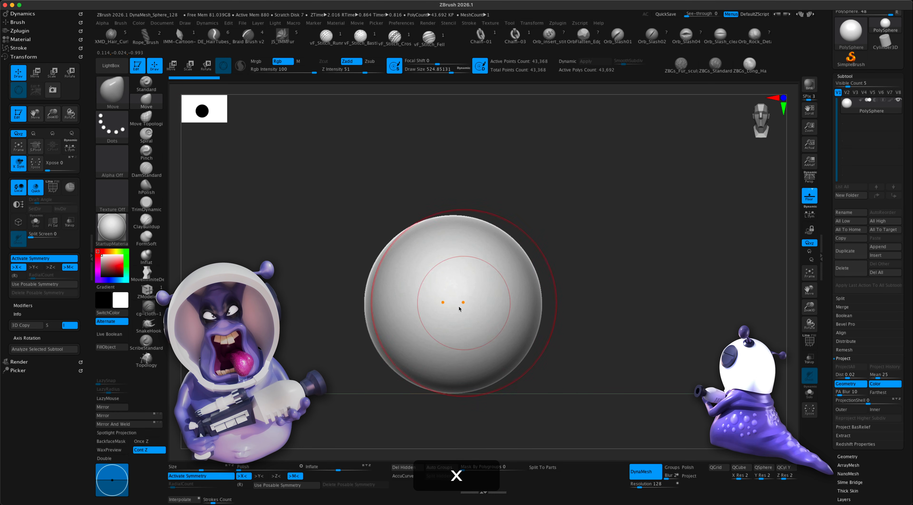
- Widen and flatten the lower half of the sphere into a broad, rounded base
mouse_move(571, 295)
alt+mouse_down()
mouse_move(552, 293)
mouse_move(567, 282)
alt+mouse_up()
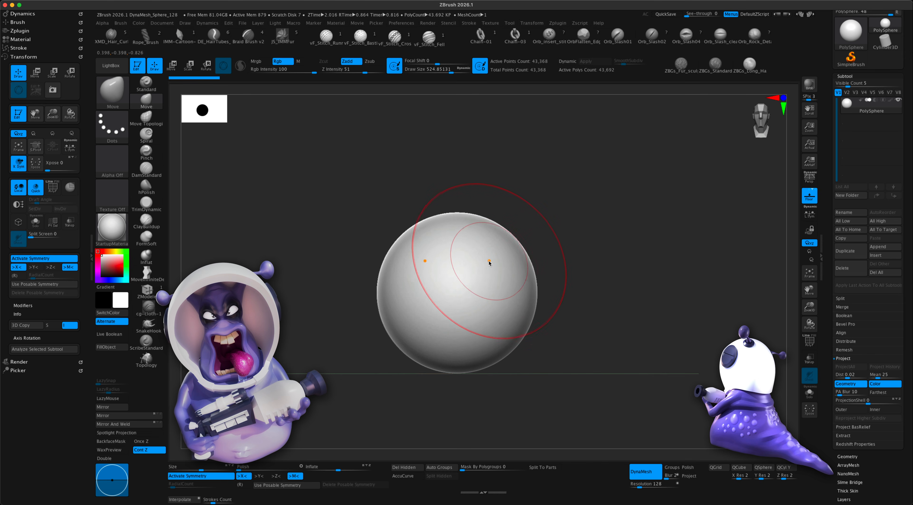
drag(526, 338, 555, 357)
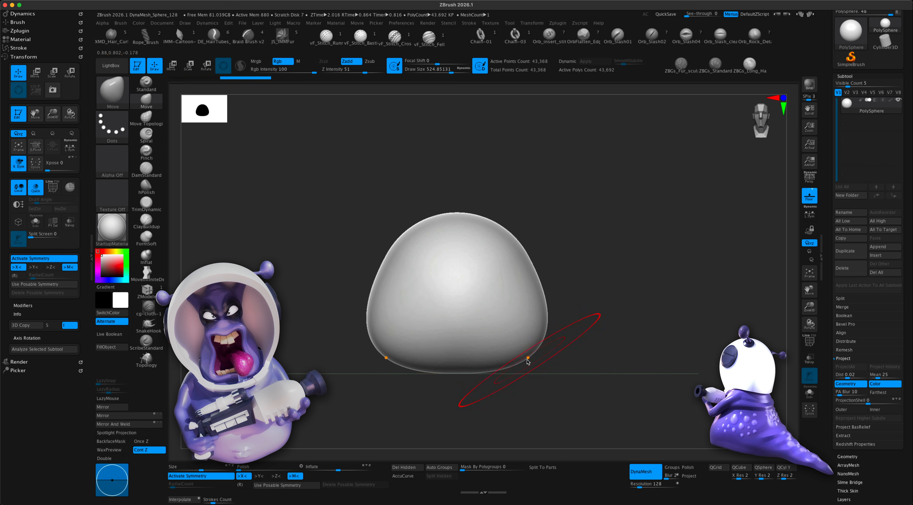
mouse_move(479, 372)
mouse_down()
mouse_move(521, 363)
mouse_move(480, 375)
mouse_up()
drag(530, 354, 543, 349)
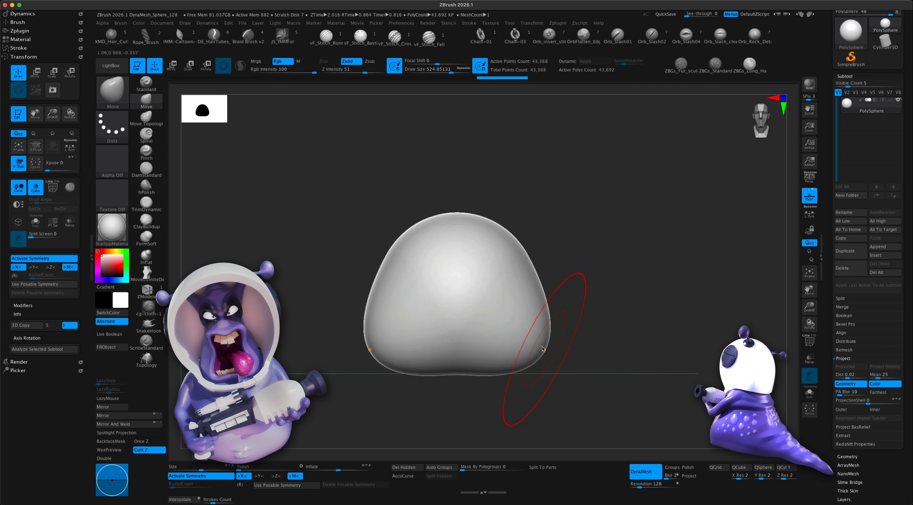
drag(469, 367, 470, 373)
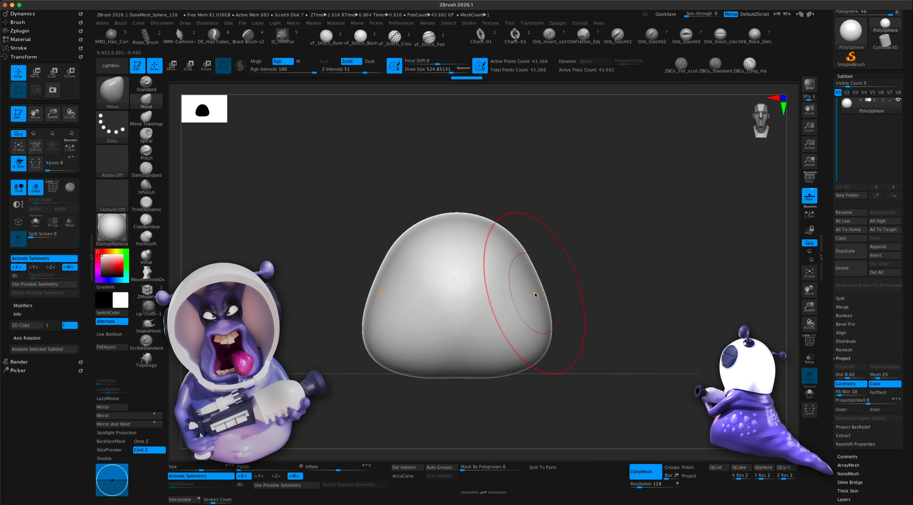
- Push in the sides above the base to form a narrower upper body
drag(535, 291, 496, 251)
key(ctrl+z)
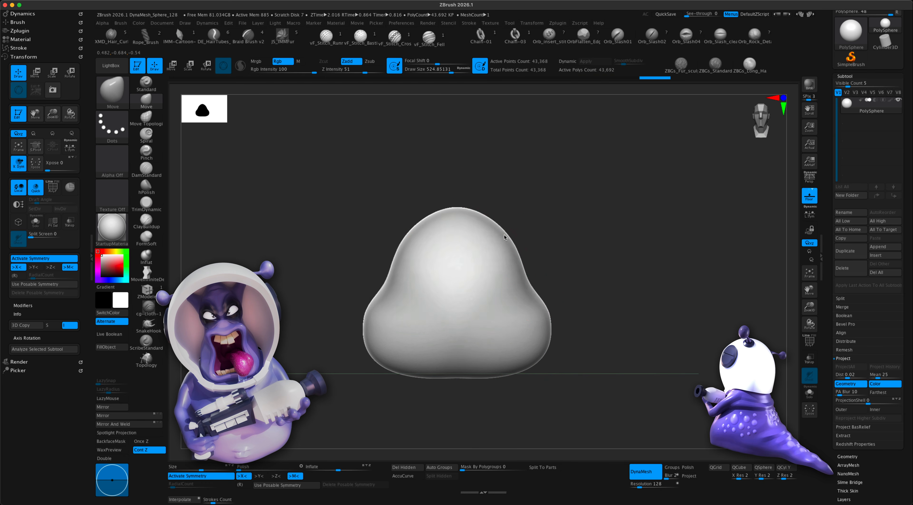
drag(534, 278, 513, 271)
mouse_move(573, 265)
mouse_down()
mouse_move(540, 268)
mouse_move(565, 270)
mouse_up()
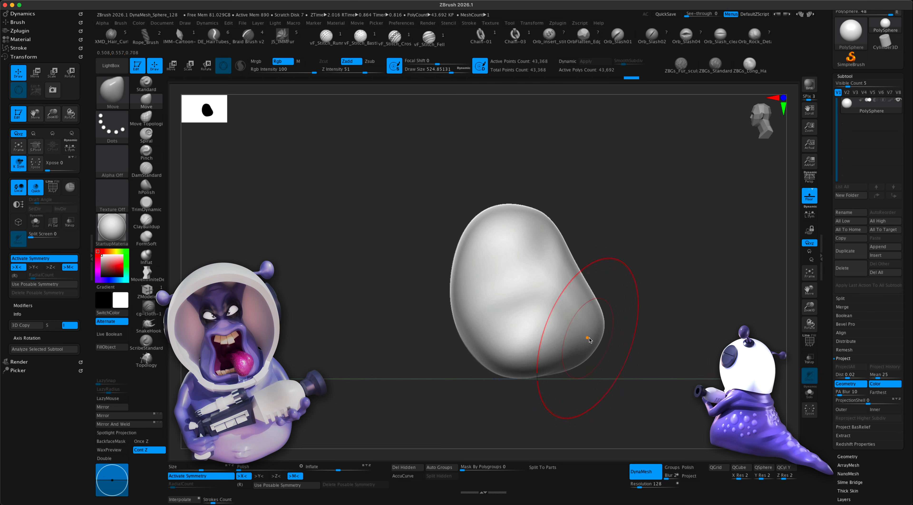
- Shape the side profile by pulling the base forward and pushing in the back and front above it
drag(587, 338, 583, 345)
drag(465, 345, 437, 358)
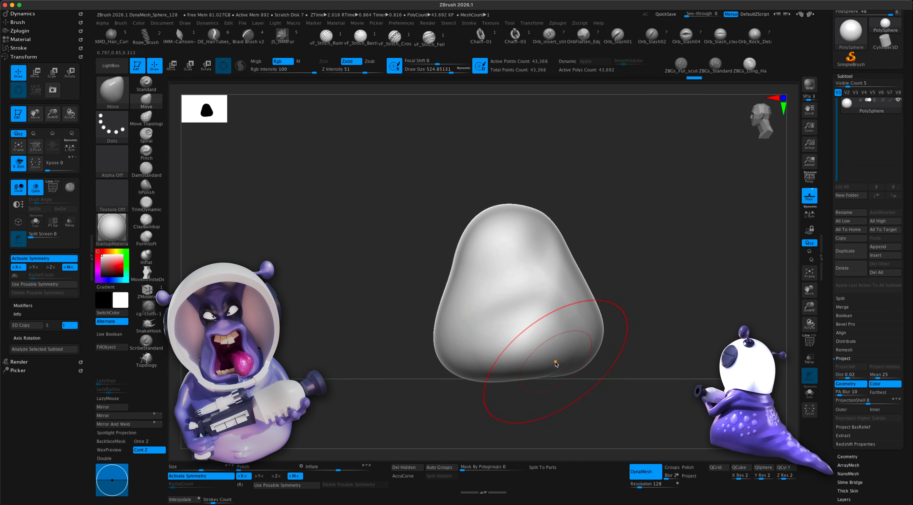
drag(595, 326, 571, 294)
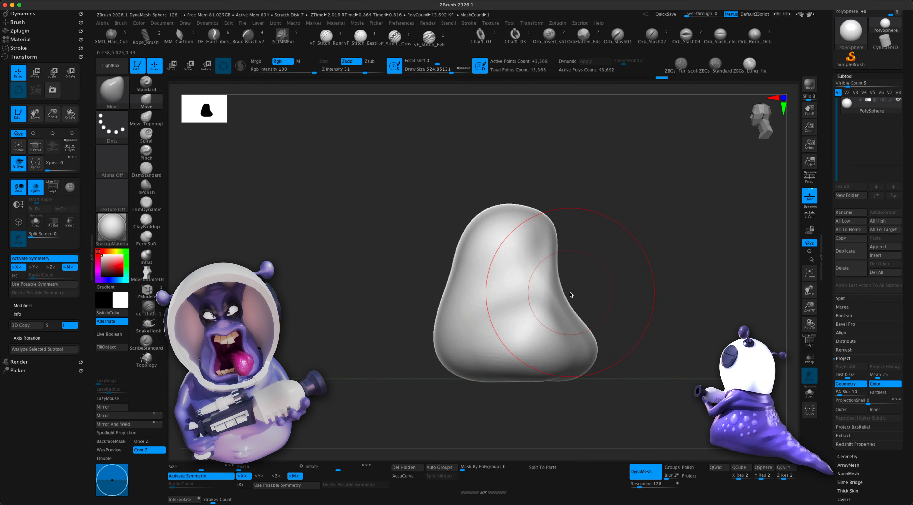
drag(453, 292, 481, 277)
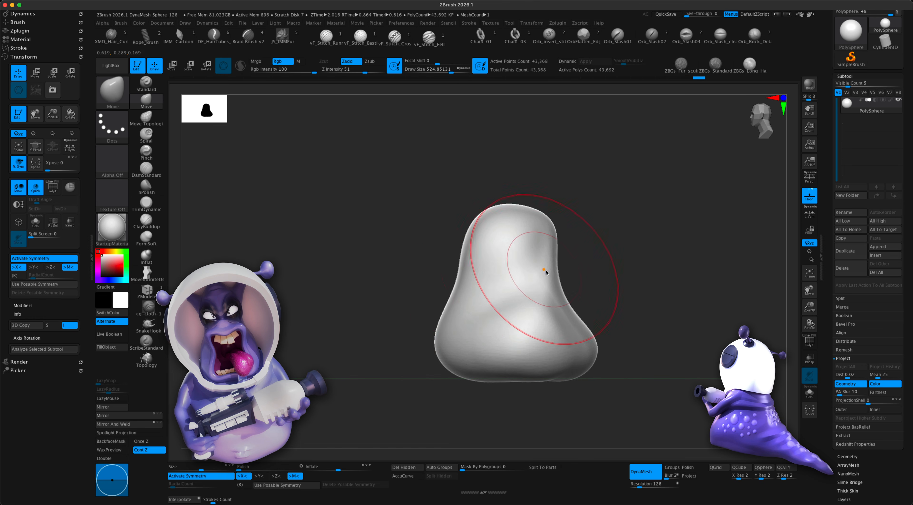
- From the front, widen and lower the bulging base and pinch in the sides below the head
mouse_move(567, 271)
right_down()
mouse_move(674, 273)
mouse_move(618, 276)
right_up()
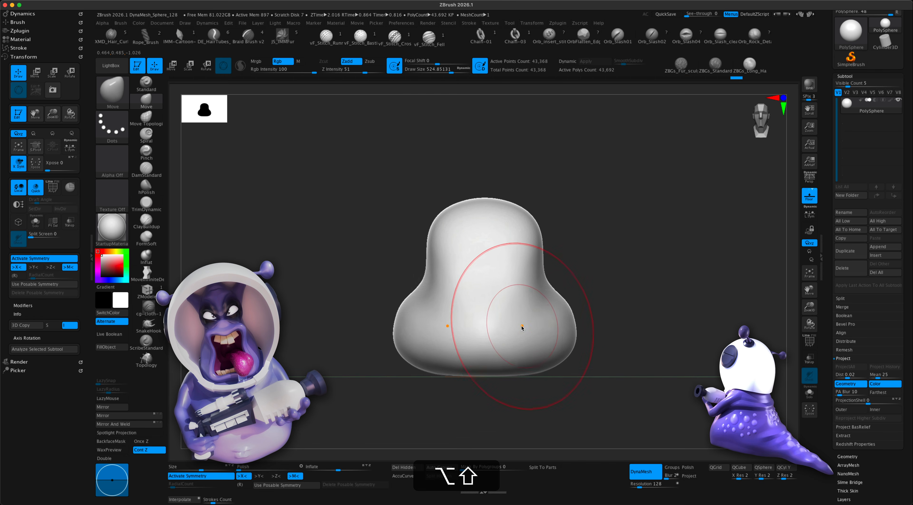
mouse_move(537, 341)
mouse_down()
mouse_move(553, 349)
mouse_move(568, 340)
mouse_move(550, 302)
mouse_up()
drag(500, 347, 502, 354)
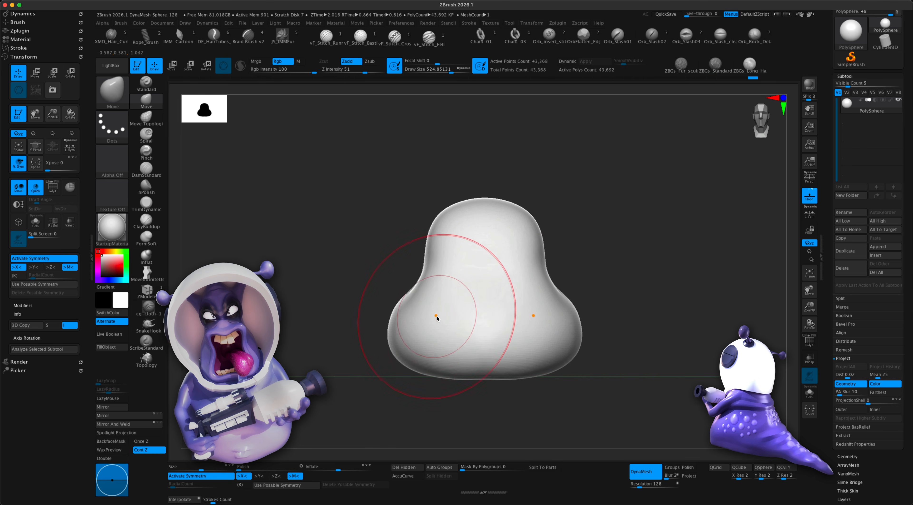
drag(418, 362, 417, 369)
drag(403, 310, 396, 304)
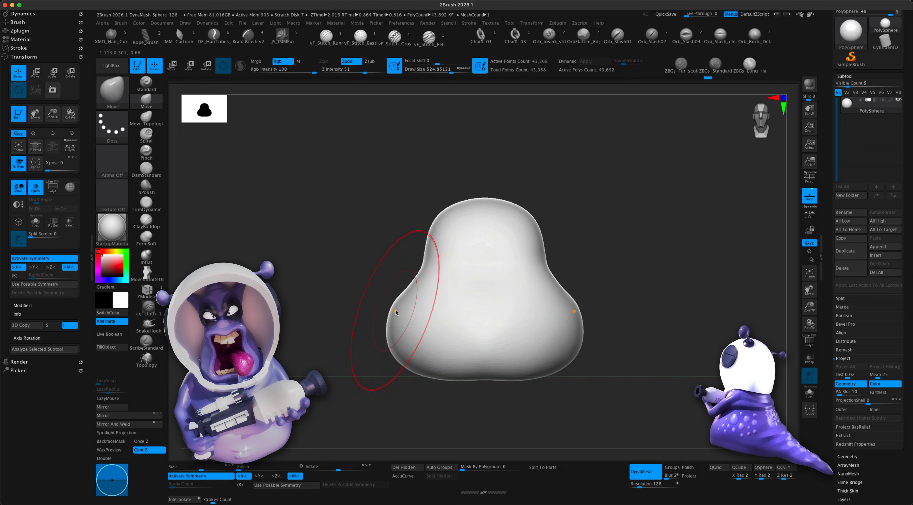
drag(400, 335, 395, 358)
drag(485, 354, 485, 371)
drag(555, 283, 534, 250)
- From the side, pull the lower back of the body outward
mouse_move(684, 273)
mouse_down()
mouse_move(620, 273)
mouse_move(624, 266)
mouse_up()
drag(594, 375, 620, 381)
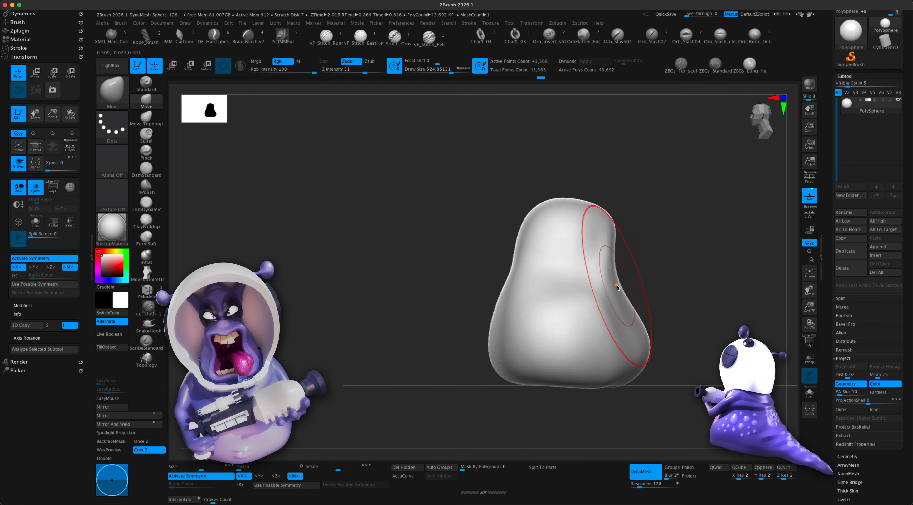
mouse_move(653, 260)
mouse_down()
mouse_move(704, 259)
mouse_move(624, 253)
mouse_move(623, 266)
mouse_up()
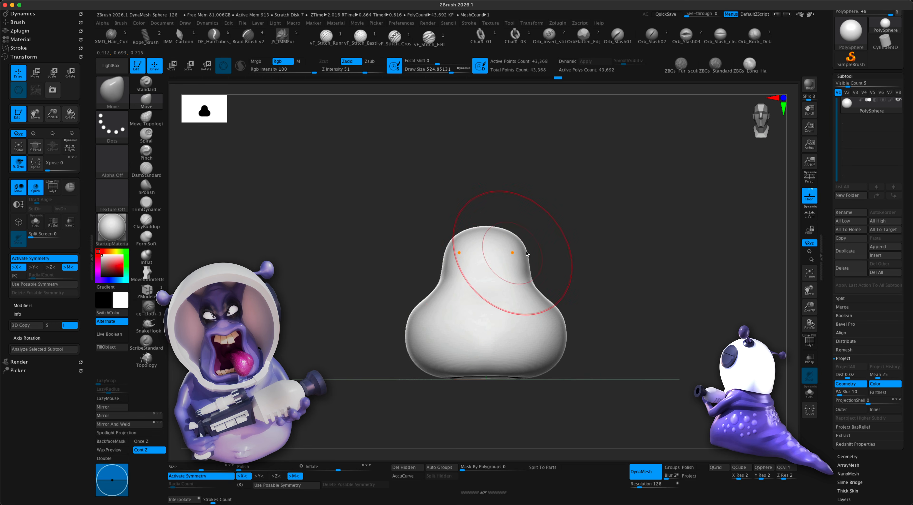
- Switch to the SnakeHook brush with Sculptris Pro mode on and a draw size of about 197
alt+drag(576, 243, 562, 246)
key(s)
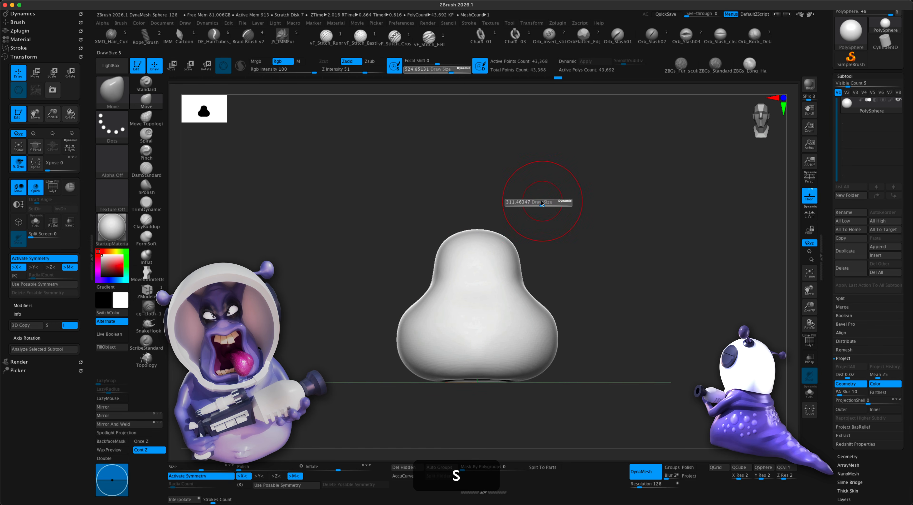
click(534, 204)
alt+drag(544, 214, 539, 215)
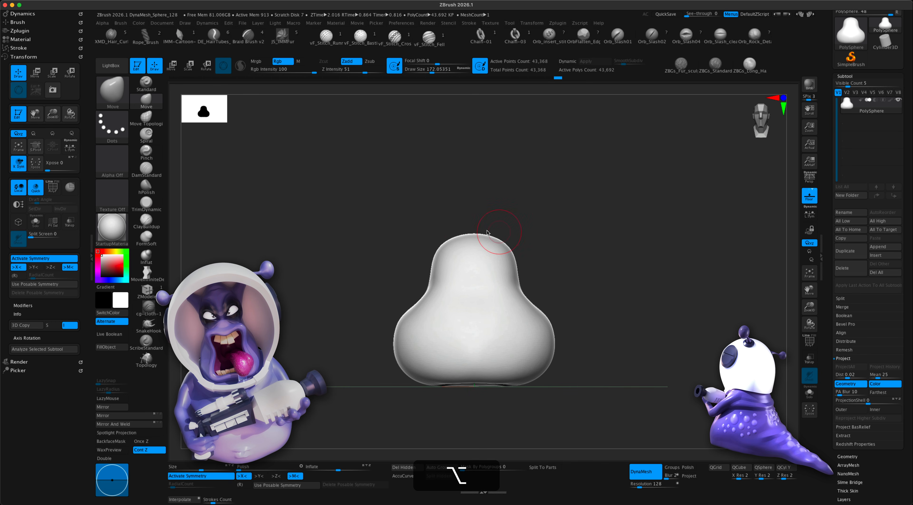
click(151, 324)
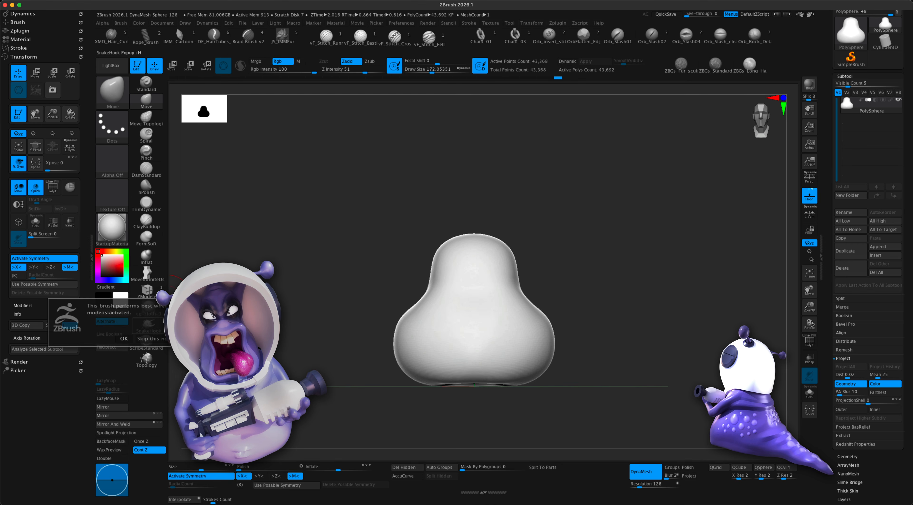
click(125, 338)
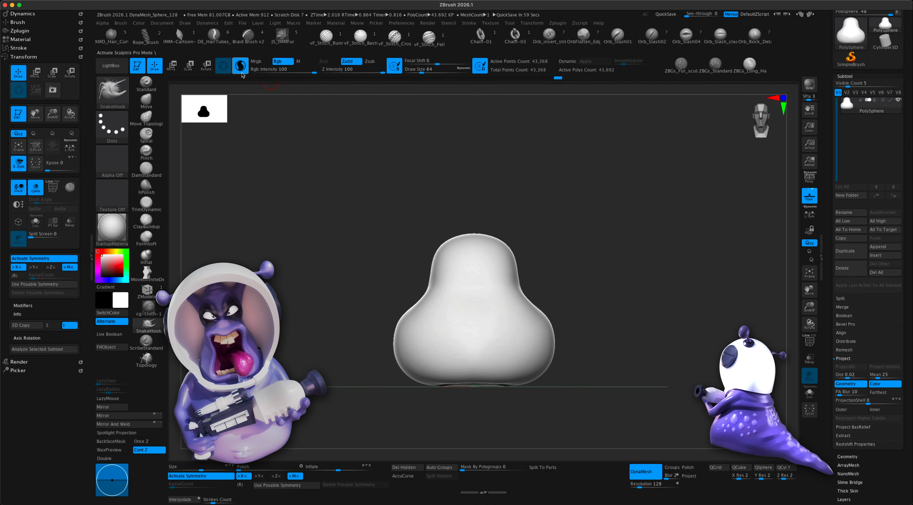
key(s)
key(s)
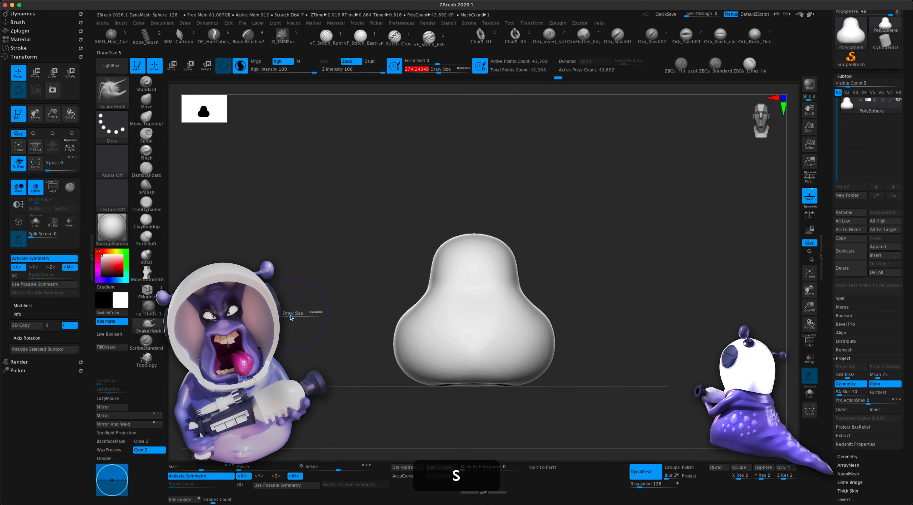
click(291, 316)
key(shift)
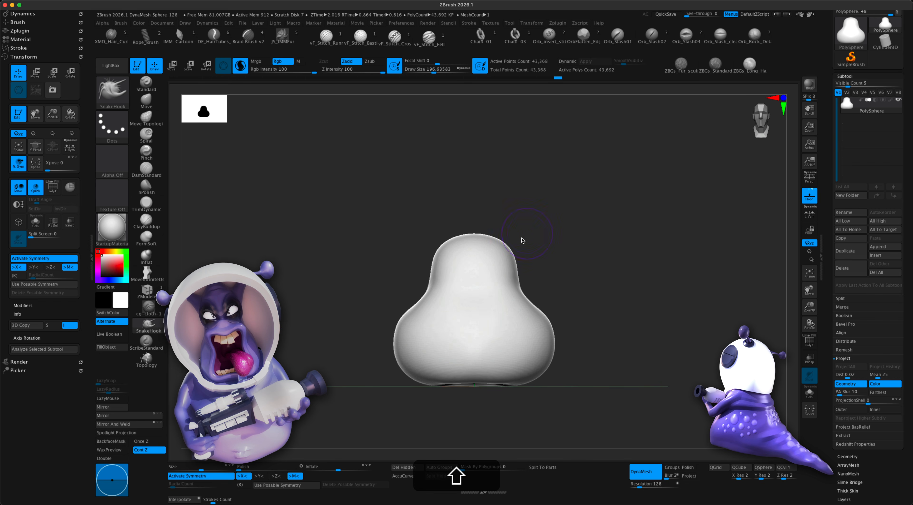
- Try pulling a pair of pointed horns out of the upper corners of the head at different draw sizes
drag(507, 243, 554, 196)
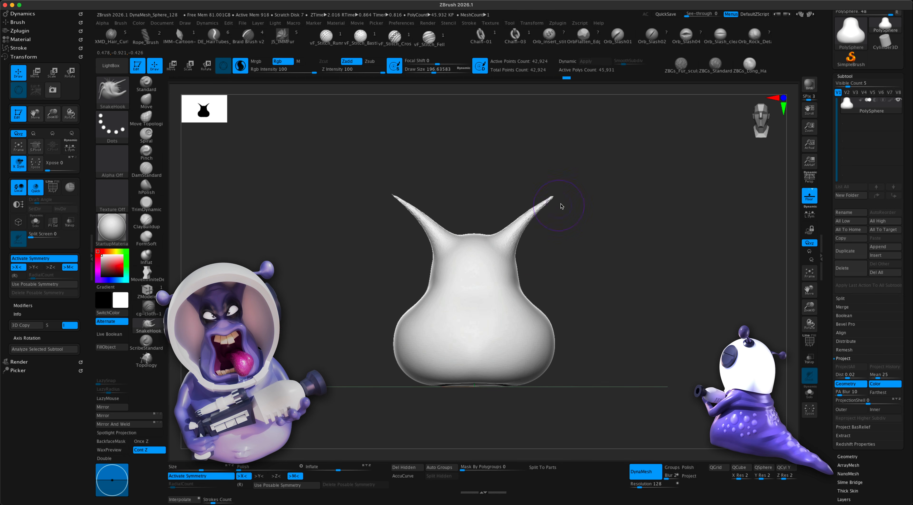
key(s)
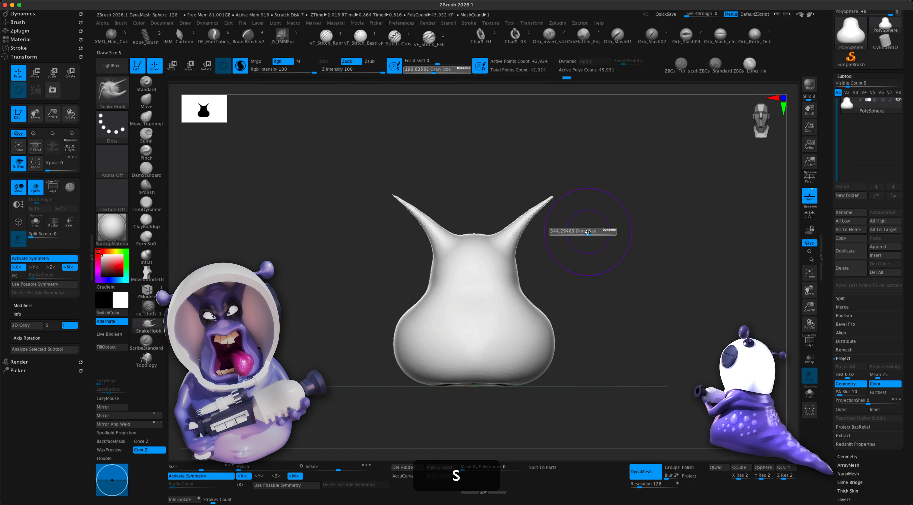
drag(588, 231, 587, 232)
drag(553, 195, 607, 170)
key(super+z)
key(s)
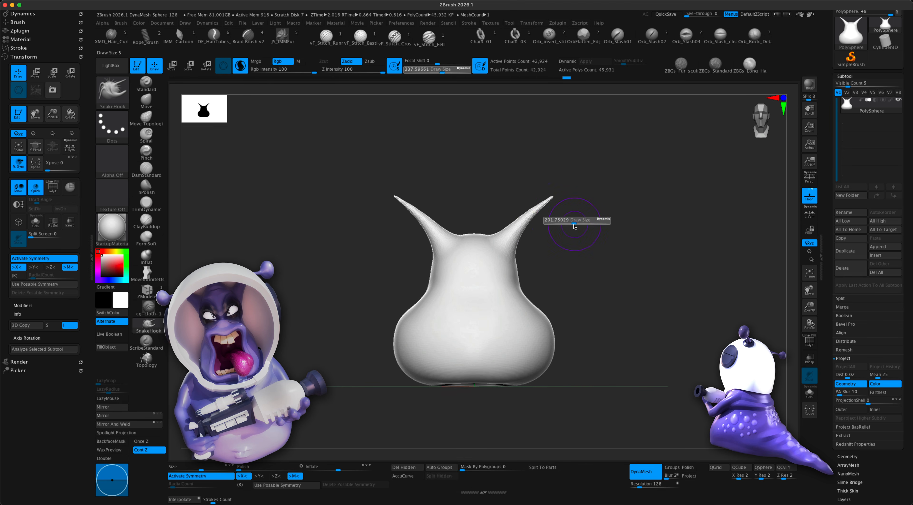
key(super+z)
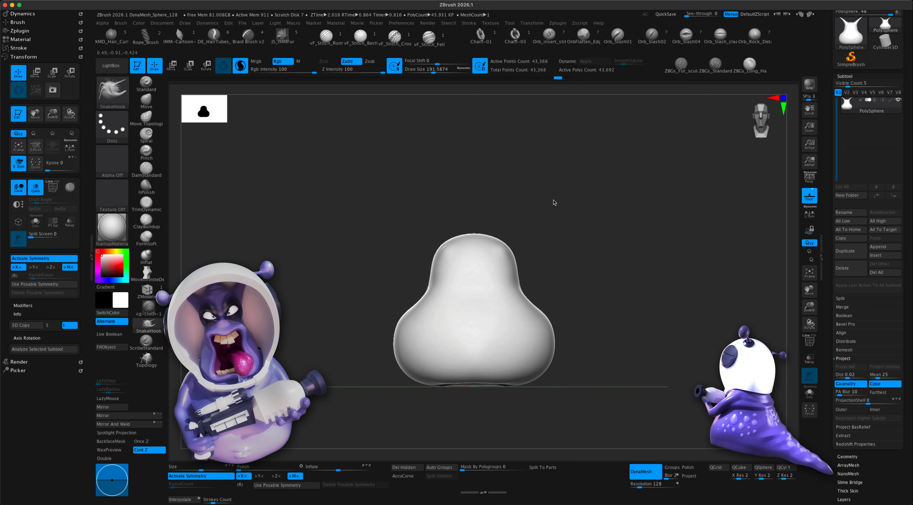
key(super+z)
- Set the SnakeHook draw size to about 331 and undo the trial pull on the head
key(s)
mouse_move(534, 233)
mouse_down()
mouse_move(552, 233)
mouse_move(514, 239)
mouse_move(549, 214)
mouse_move(544, 222)
mouse_move(534, 211)
mouse_up()
key(super+z)
key(s)
key(super+z)
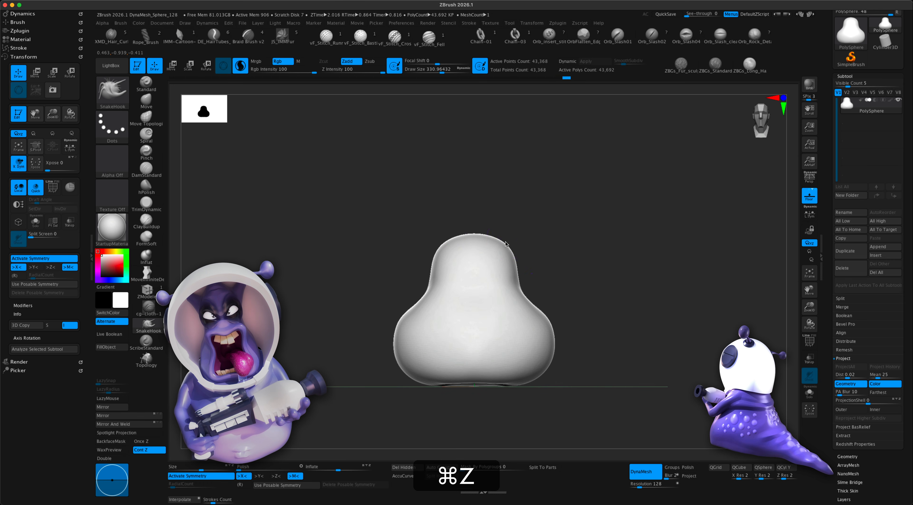
- Try pulling a pair of long, upward-slanting horns out of the head
mouse_move(506, 244)
mouse_down()
mouse_move(553, 167)
mouse_move(602, 164)
mouse_up()
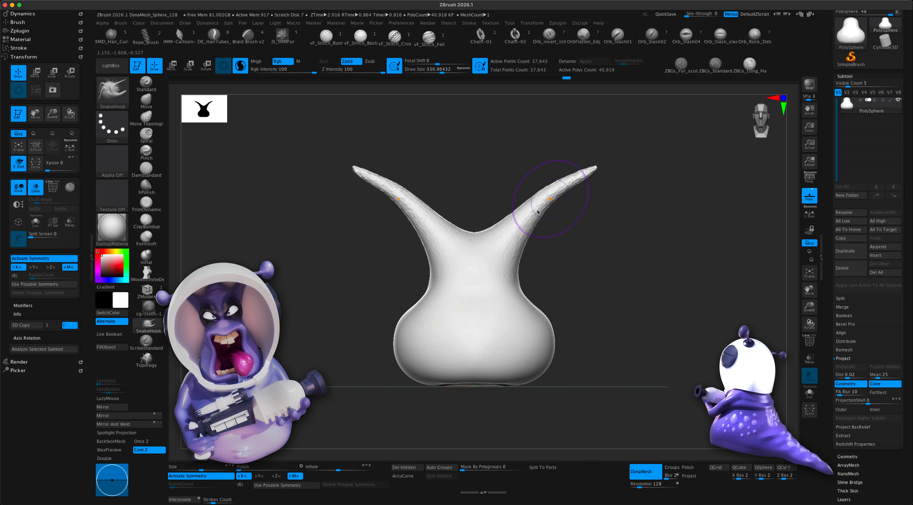
drag(603, 231, 593, 258)
key(super+z)
key(super+z)
- Pull a pair of long, nearly horizontal horns outward from the upper corners of the head
mouse_move(513, 240)
mouse_down()
mouse_move(591, 213)
mouse_move(630, 219)
mouse_move(575, 253)
mouse_move(605, 251)
mouse_move(597, 259)
mouse_move(604, 273)
mouse_move(576, 275)
mouse_move(565, 263)
mouse_move(550, 269)
mouse_move(525, 248)
mouse_up()
drag(594, 246, 594, 268)
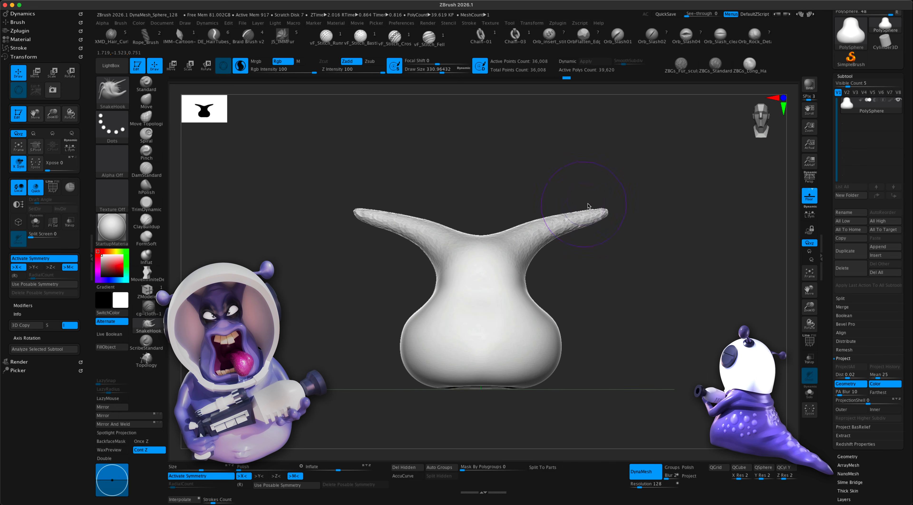
alt+drag(615, 236, 610, 238)
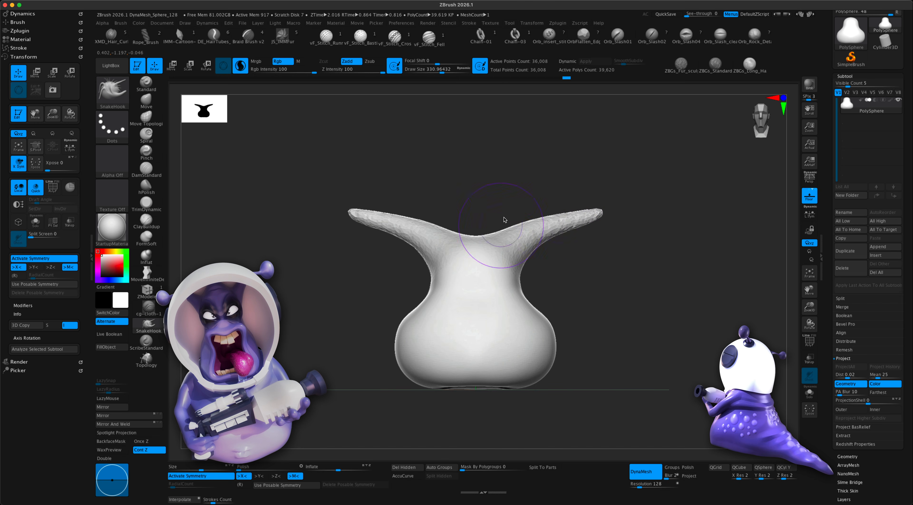
- Remesh the model with DynaMesh and smooth the horns and the head between them
super+drag(622, 267, 703, 358)
key(shift)
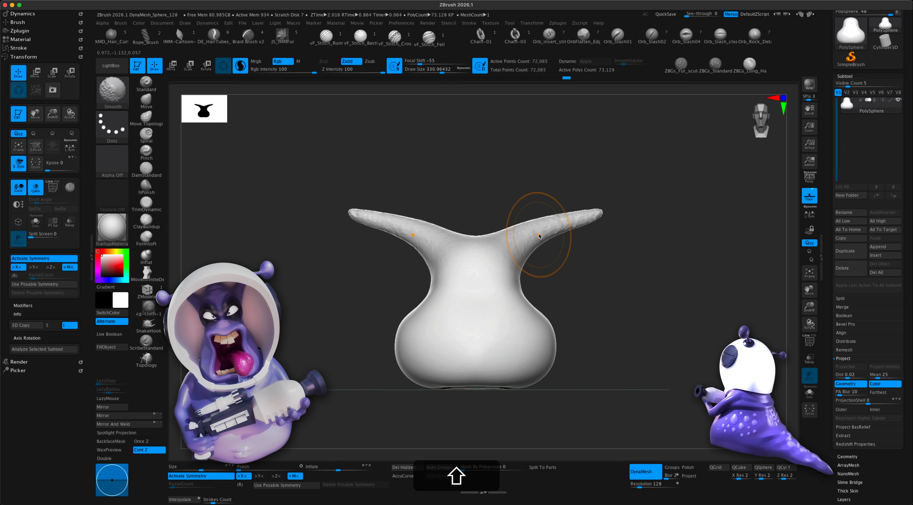
mouse_move(539, 235)
shift+mouse_down()
mouse_move(583, 210)
mouse_move(473, 265)
shift+mouse_up()
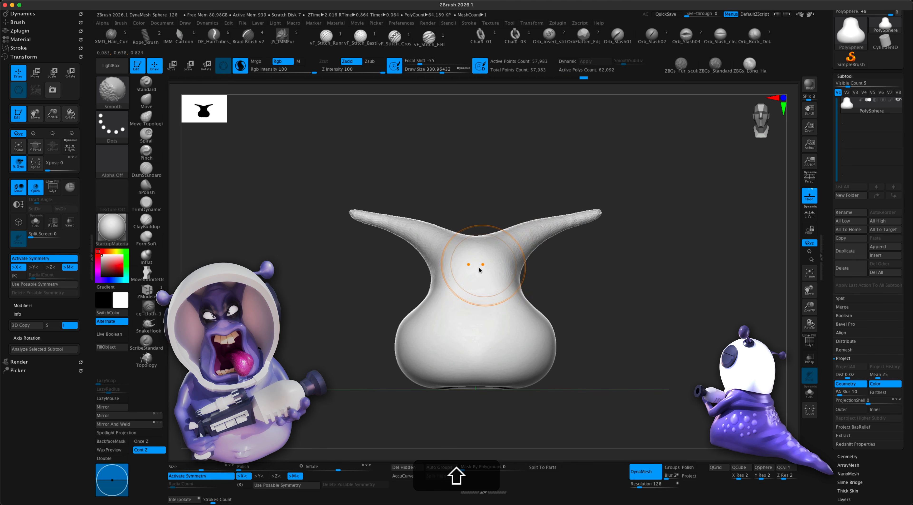
- Turn off Sculptris Pro mode, restore an even DynaMesh surface and smooth the horns and upper body
click(241, 70)
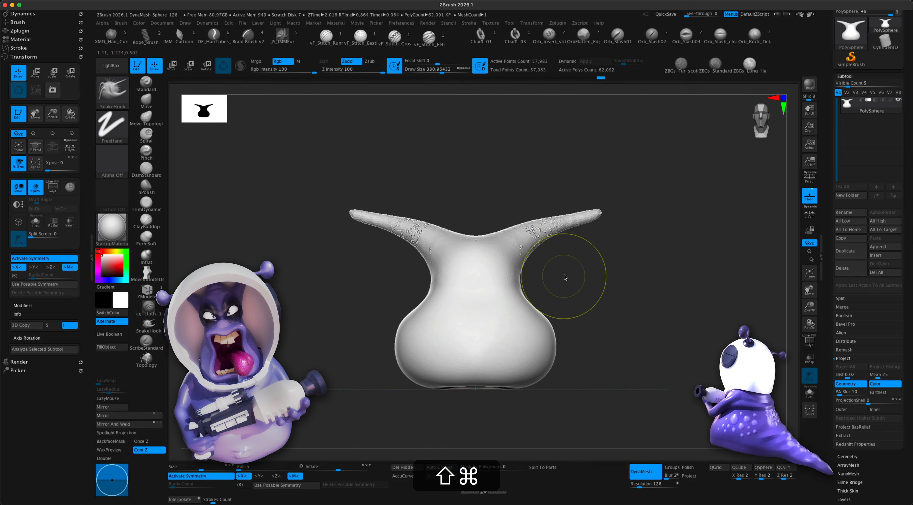
key(shift+super+z)
key(super+z)
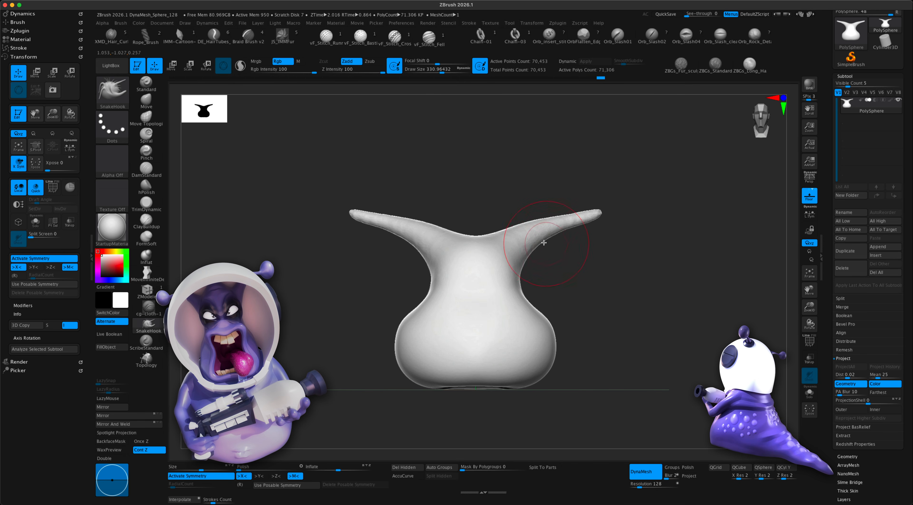
key(shift)
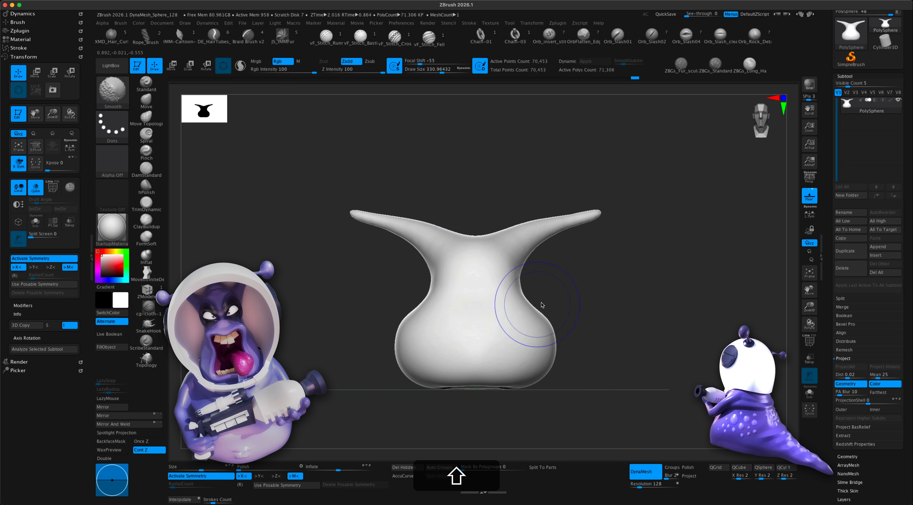
- Try inflating the dip between the horns with the Inflat brush
mouse_move(542, 305)
shift+mouse_down()
mouse_move(583, 300)
mouse_move(534, 303)
mouse_move(536, 321)
shift+mouse_up()
click(146, 257)
key(s)
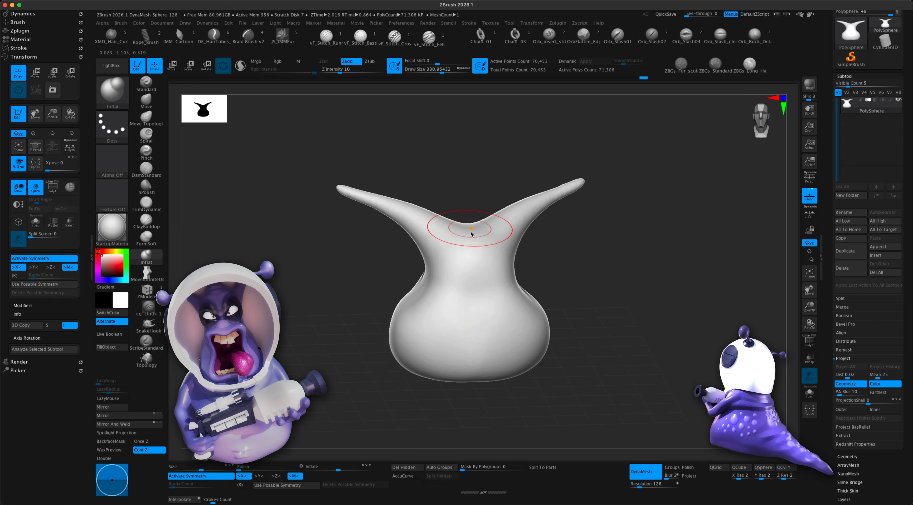
drag(471, 240, 470, 237)
key(super+z)
- Inflate the top of the head between the horns into a rounded dome using the Inflat brush at draw size about 453
key(s)
mouse_move(541, 257)
mouse_down()
mouse_move(552, 258)
mouse_move(555, 278)
mouse_up()
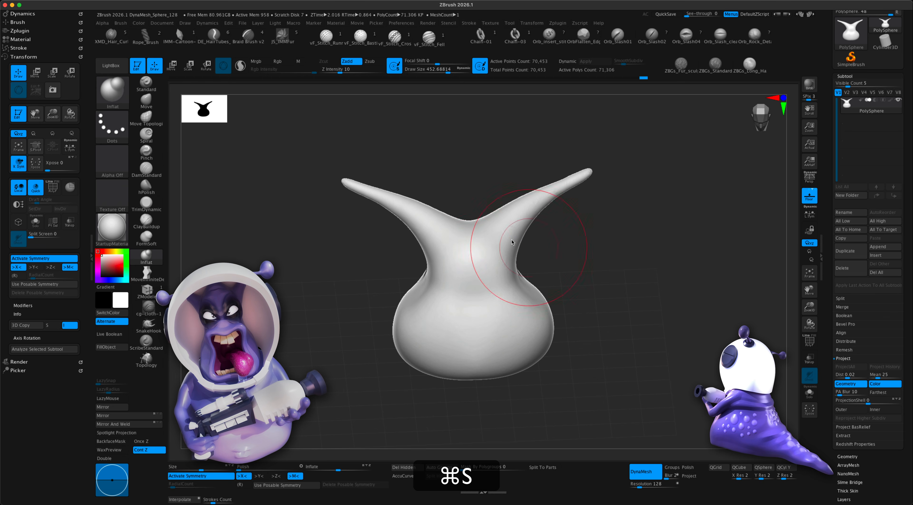
mouse_move(471, 239)
mouse_down()
mouse_move(472, 227)
mouse_move(499, 234)
mouse_move(475, 236)
mouse_up()
key(super+z)
key(super+z)
mouse_move(564, 254)
mouse_down()
mouse_move(579, 250)
mouse_move(494, 234)
mouse_move(563, 261)
mouse_move(547, 265)
mouse_move(606, 271)
mouse_up()
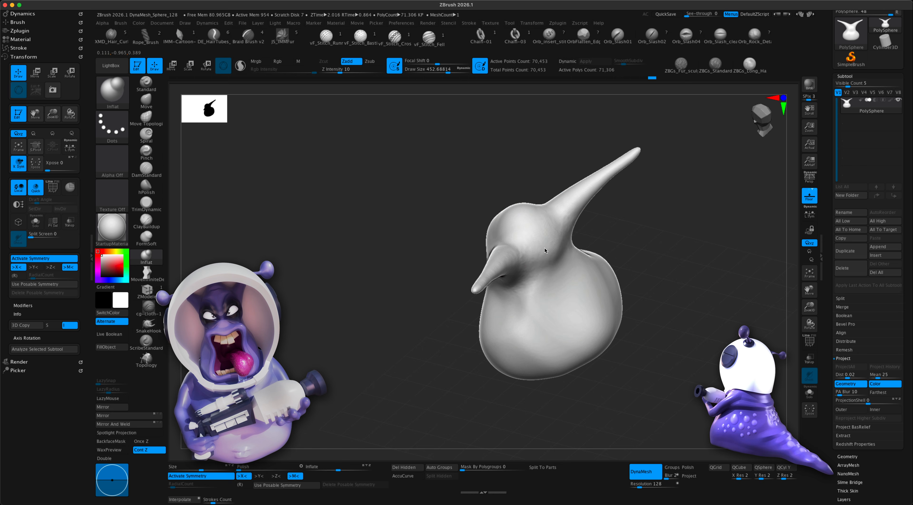
mouse_move(646, 245)
mouse_down()
mouse_move(627, 225)
mouse_move(555, 268)
mouse_up()
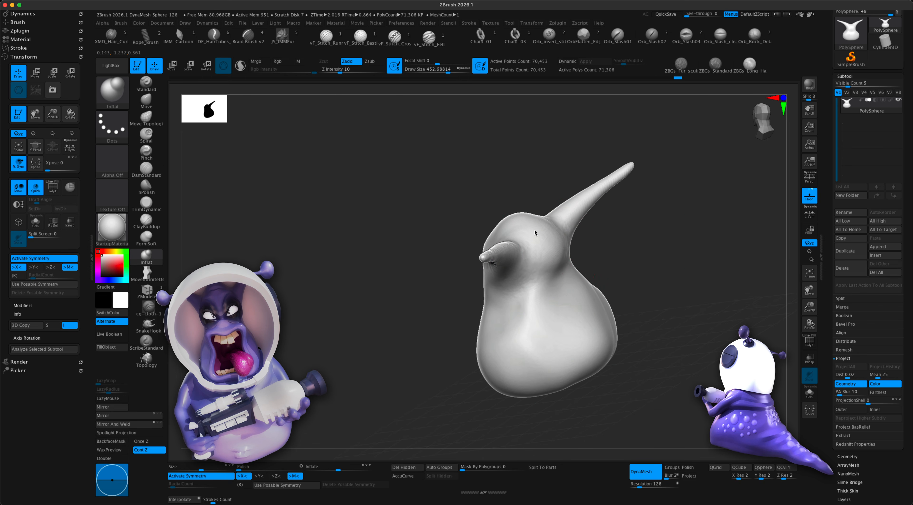
mouse_move(624, 243)
mouse_down()
mouse_move(605, 239)
mouse_move(638, 228)
mouse_move(628, 249)
mouse_up()
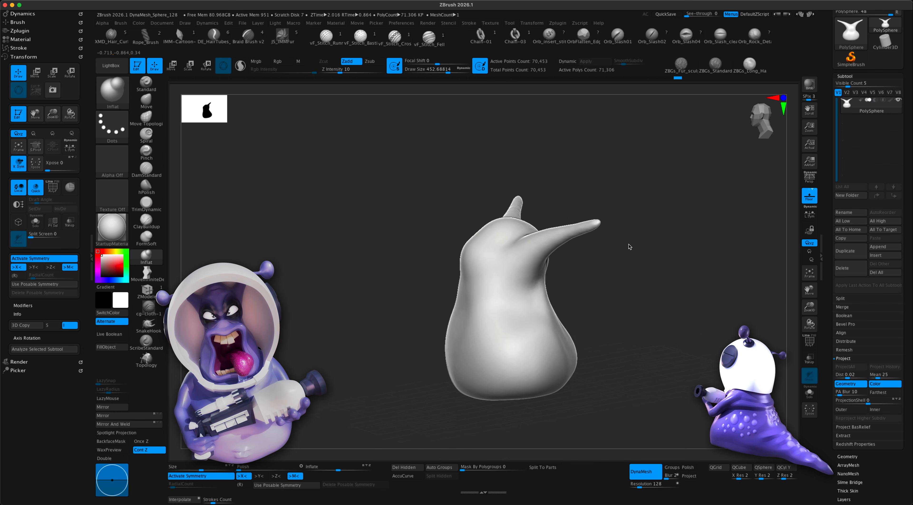
right_drag(478, 236, 579, 287)
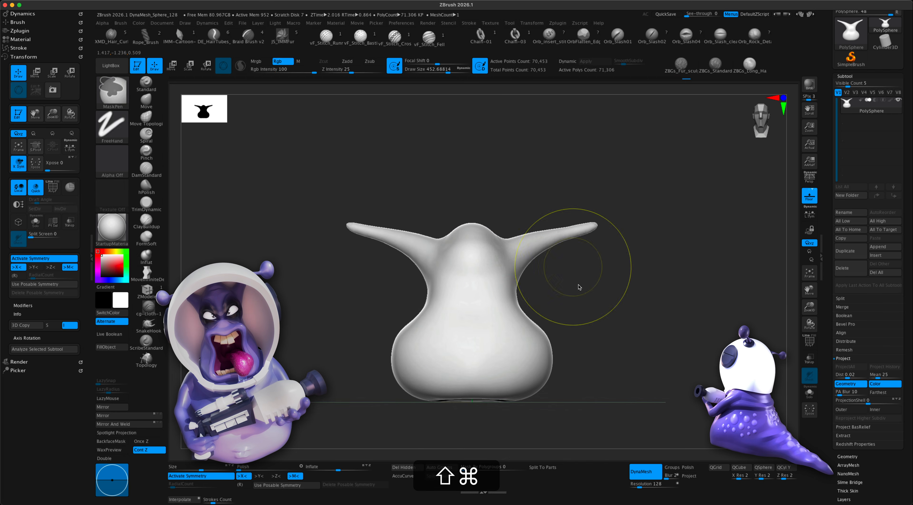
- Remesh the model with DynaMesh to even out the surface after inflating the head
alt+super+right_drag(595, 326, 591, 303)
super+drag(606, 287, 683, 355)
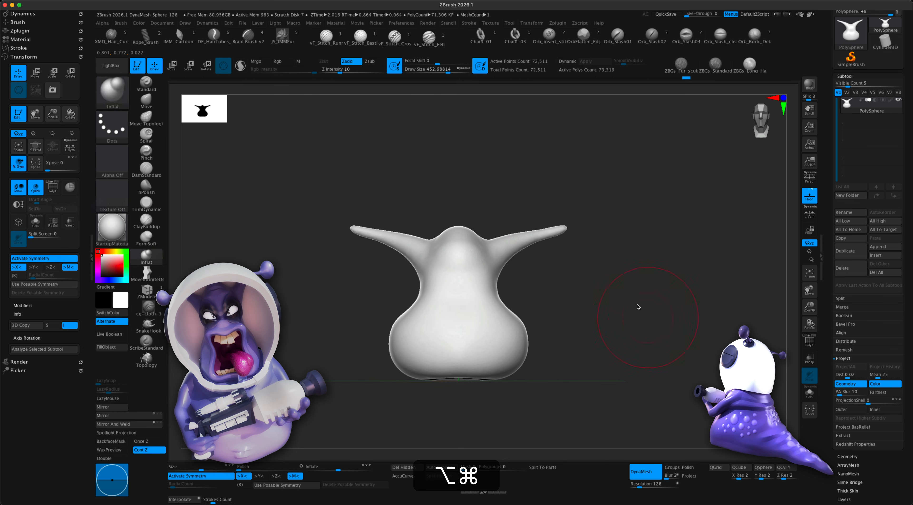
mouse_move(624, 321)
mouse_down()
mouse_move(597, 322)
mouse_move(632, 321)
mouse_up()
drag(574, 298, 511, 257)
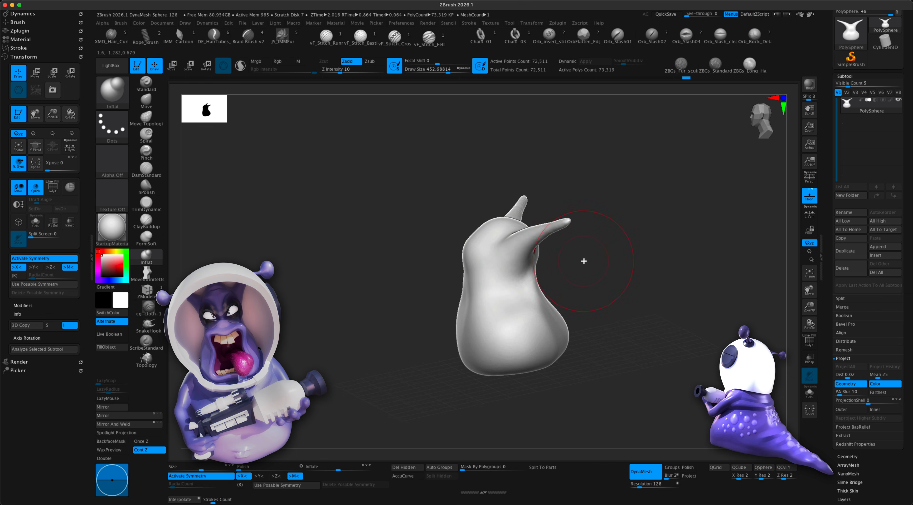
drag(584, 261, 584, 259)
- Adjust the profile of the head and upper body with the Move brush at draw size about 299
key(s)
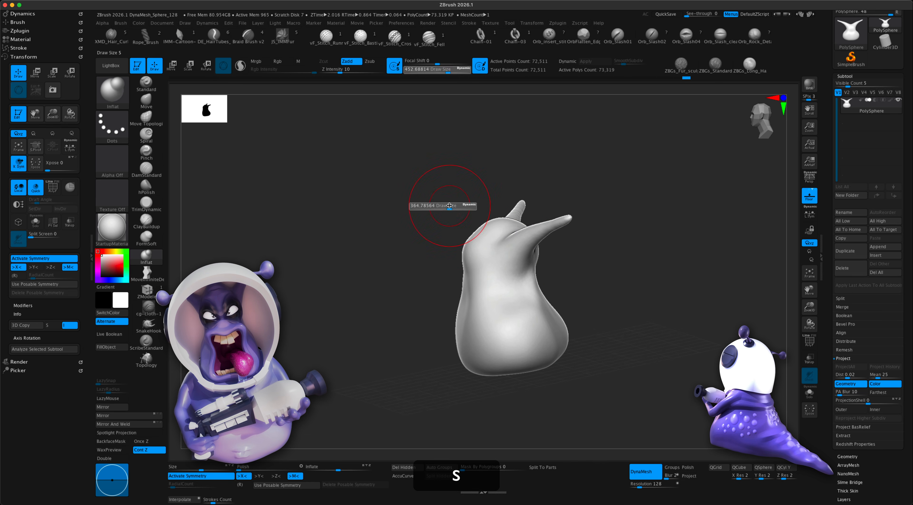
click(146, 101)
key(s)
drag(314, 220, 323, 220)
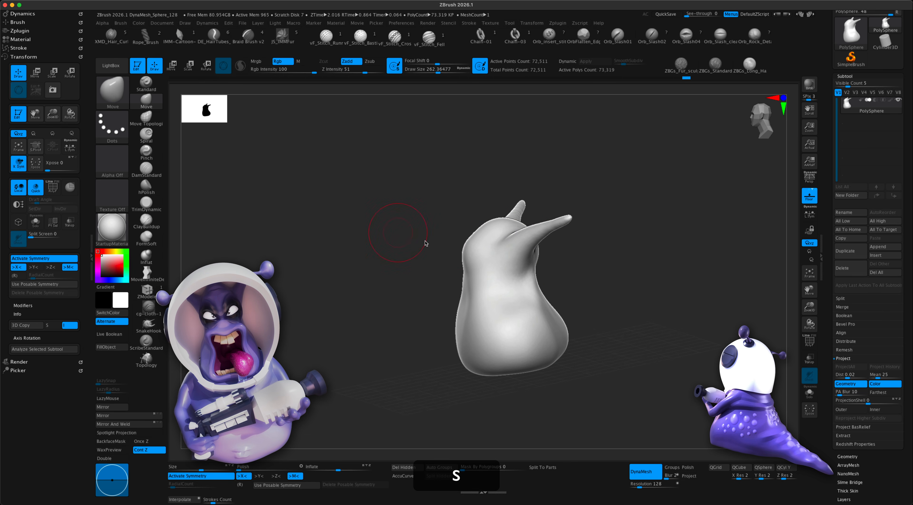
key(s)
drag(591, 274, 533, 245)
drag(558, 279, 589, 276)
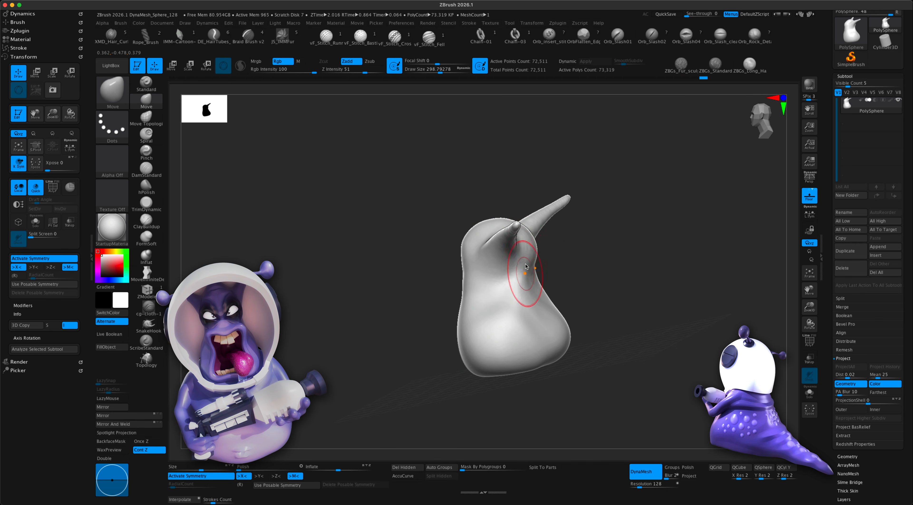
drag(522, 295, 591, 297)
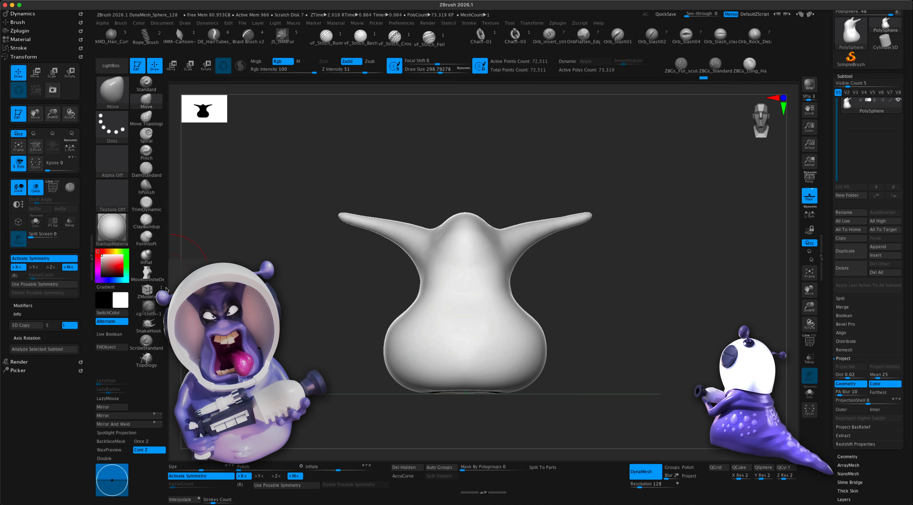
- Carve a symmetrical pair of round eye sockets into the head with the inverted Inflat brush at draw size about 132
click(151, 262)
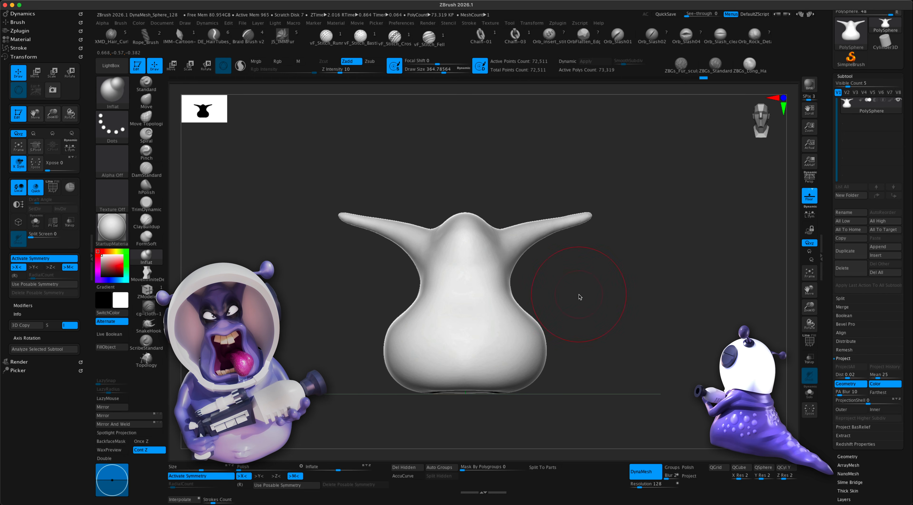
key(s)
drag(579, 297, 564, 297)
key(s)
key(alt)
key(s)
drag(528, 285, 485, 260)
key(alt)
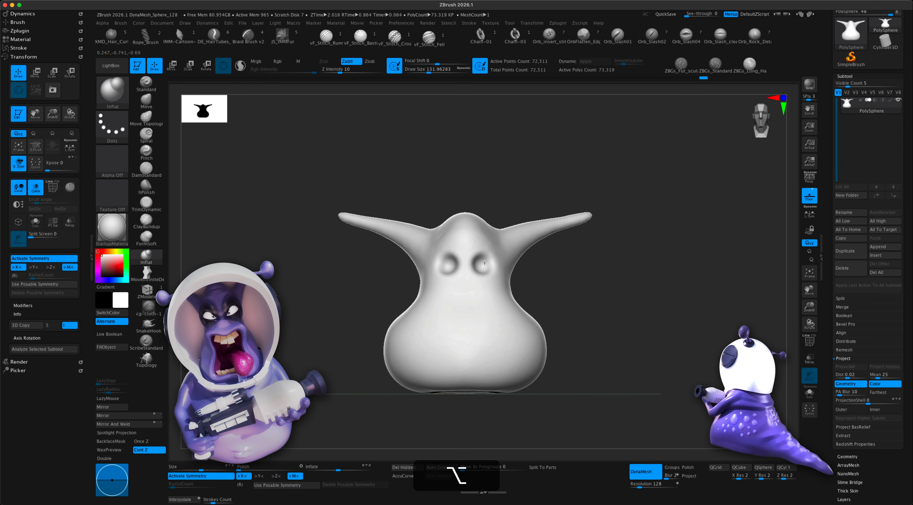
alt+drag(484, 262, 479, 267)
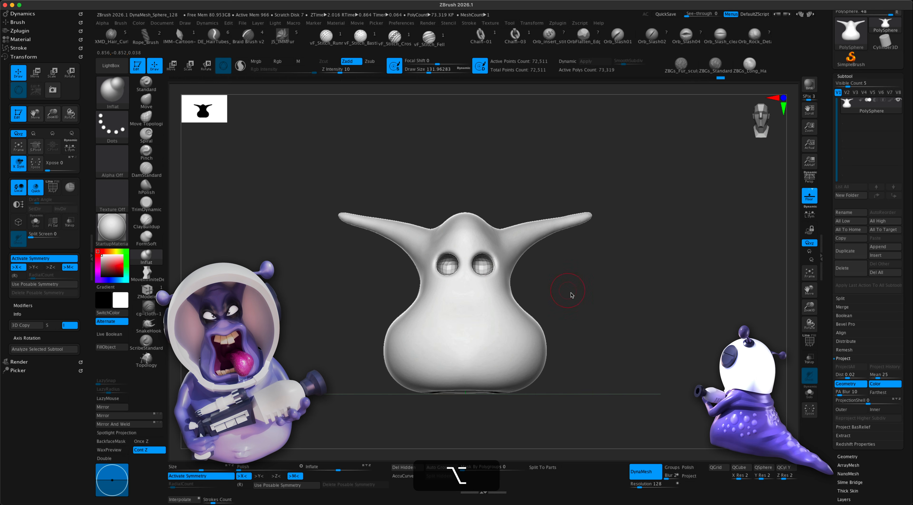
- Remesh the model with DynaMesh, smooth the eye sockets and carve a large open mouth below them
super+drag(577, 274, 594, 318)
shift+drag(481, 267, 488, 262)
mouse_move(595, 286)
mouse_down()
mouse_move(573, 285)
mouse_move(588, 291)
mouse_up()
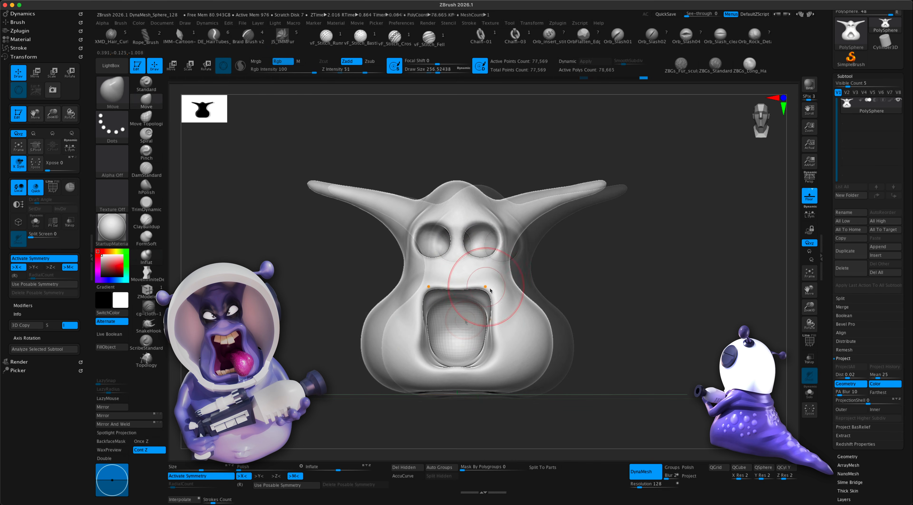
- Reshape the upper lip with the Move brush so it dips at the centre and rises toward the mouth's upper corners
mouse_move(488, 290)
mouse_down()
mouse_move(489, 279)
mouse_move(458, 281)
mouse_up()
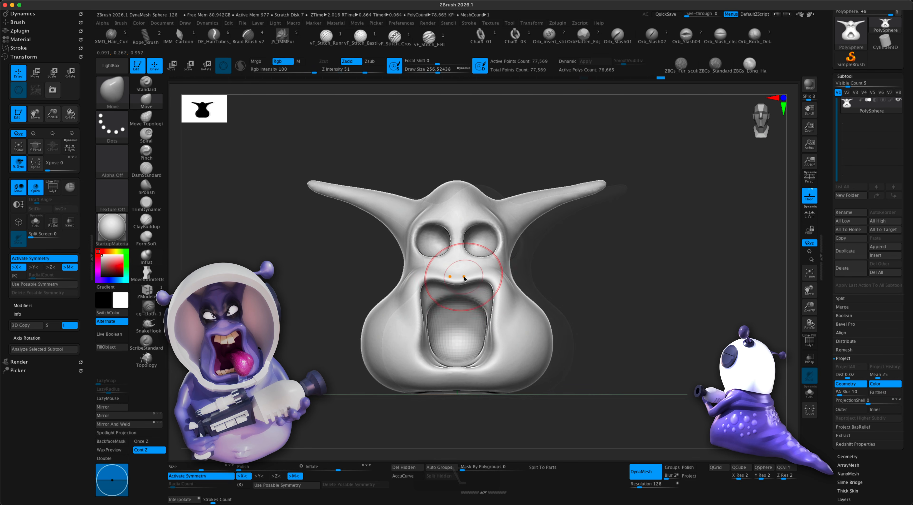
key(s)
drag(552, 275, 482, 282)
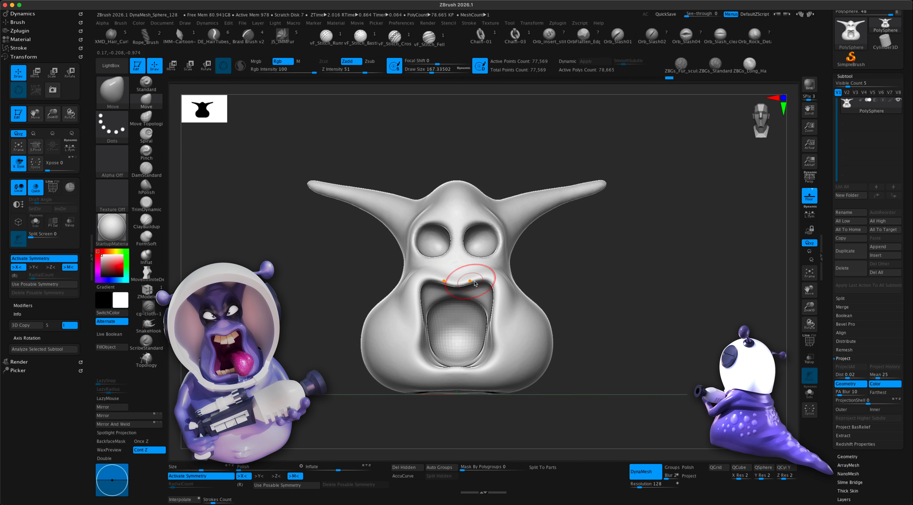
key(s)
drag(551, 274, 555, 274)
mouse_move(490, 282)
mouse_down()
mouse_move(500, 275)
mouse_move(488, 249)
mouse_move(473, 263)
mouse_move(528, 352)
mouse_up()
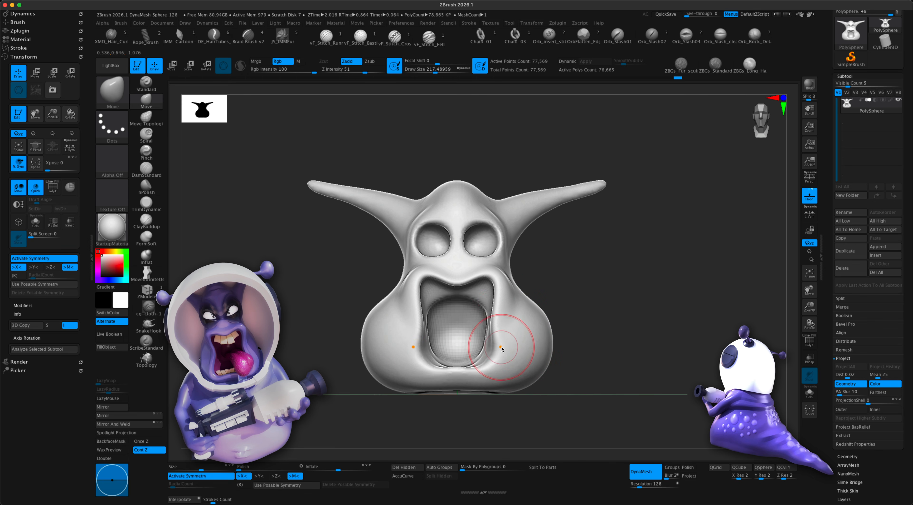
- Flare the mouth's lower corners outward with the Move brush at draw size about 280, and adjust the middle of both lips
key(s)
mouse_move(560, 314)
mouse_down()
mouse_move(572, 313)
mouse_move(560, 312)
mouse_up()
key(s)
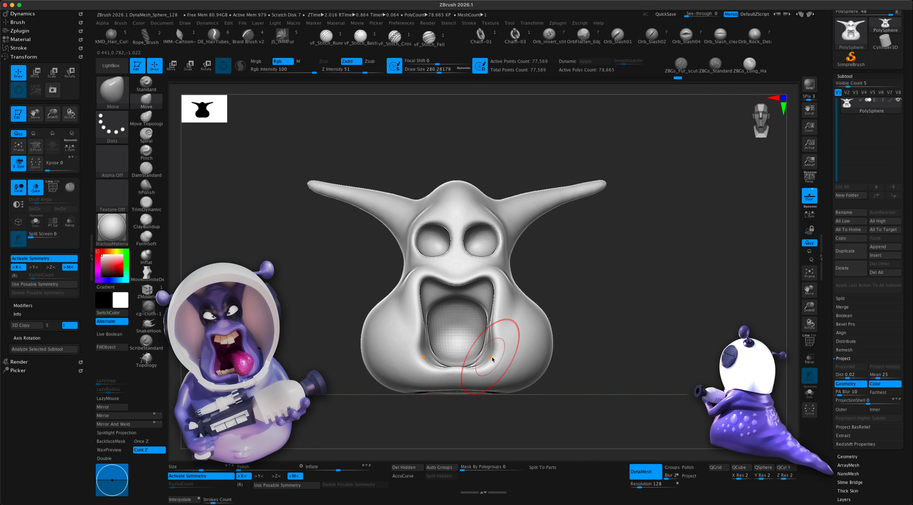
drag(484, 353, 495, 358)
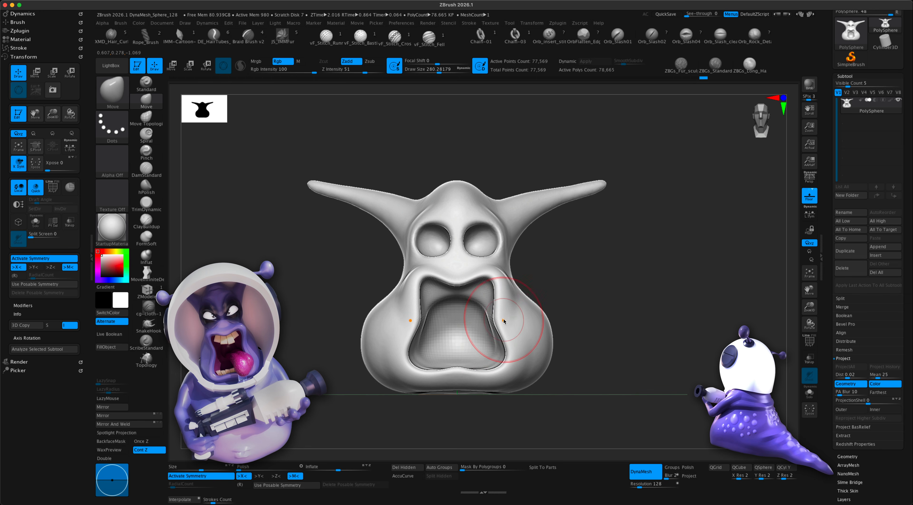
drag(516, 361, 519, 361)
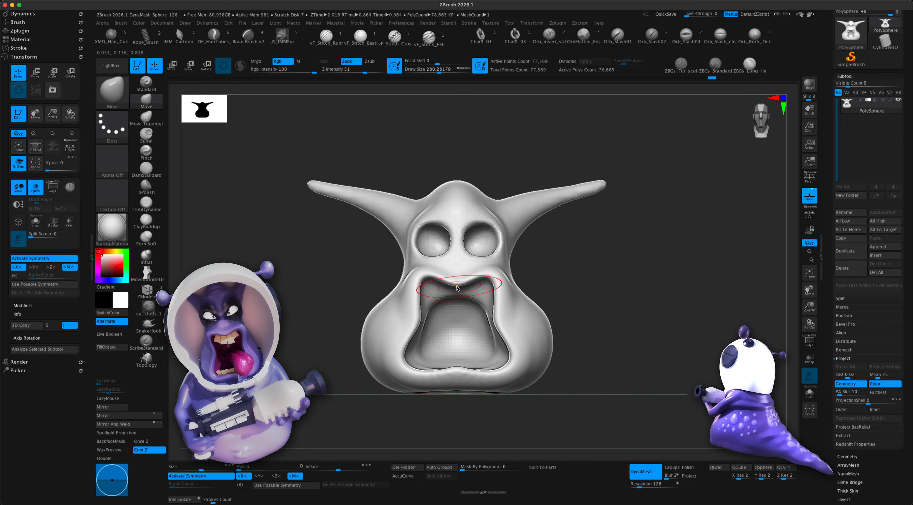
drag(462, 282, 463, 279)
drag(464, 376, 467, 370)
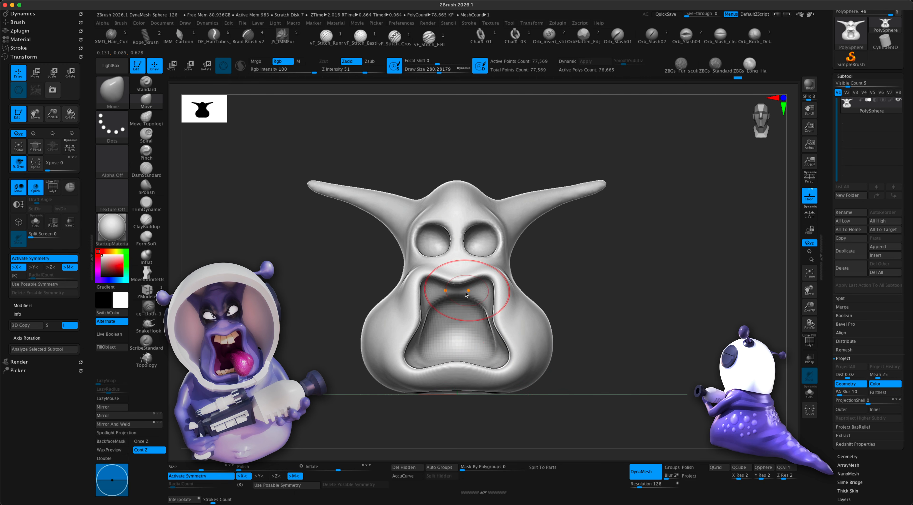
- Push the roof and inner walls of the mouth outward at draw size about 182, and remesh with DynaMesh
key(s)
drag(555, 290, 548, 290)
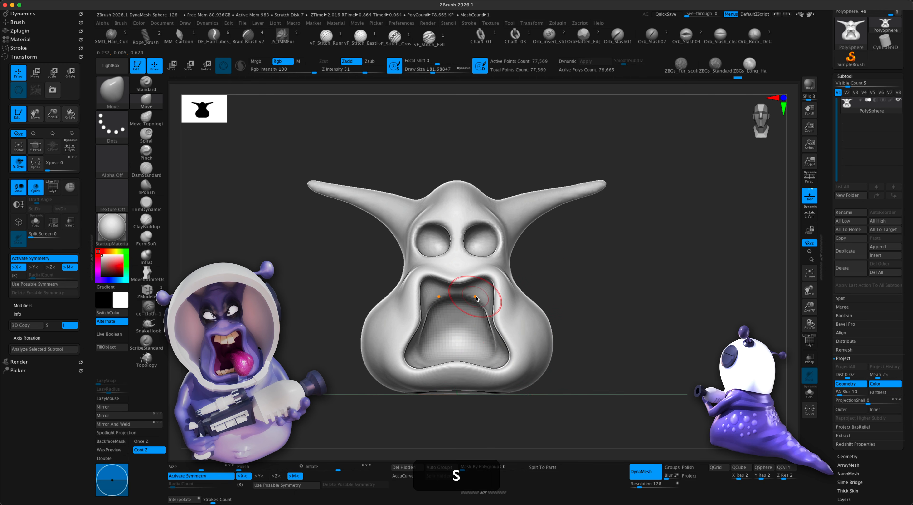
drag(472, 300, 480, 293)
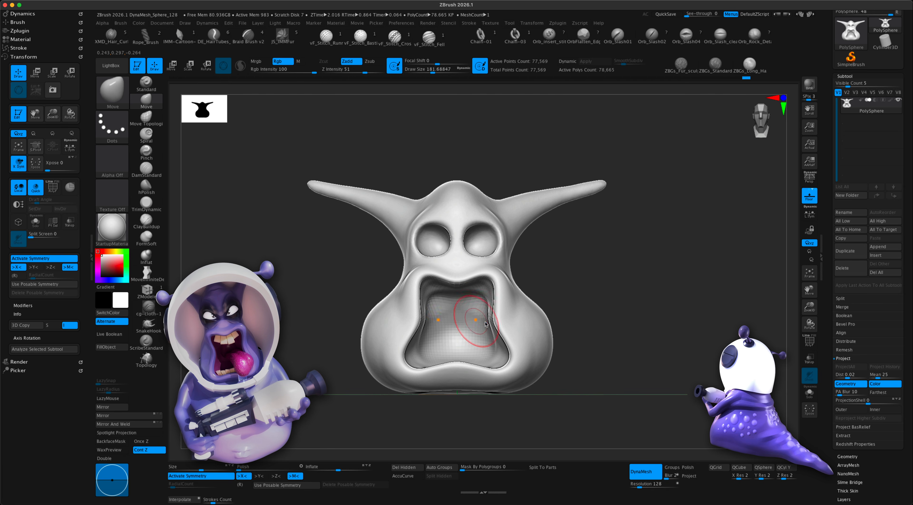
super+drag(594, 277, 638, 327)
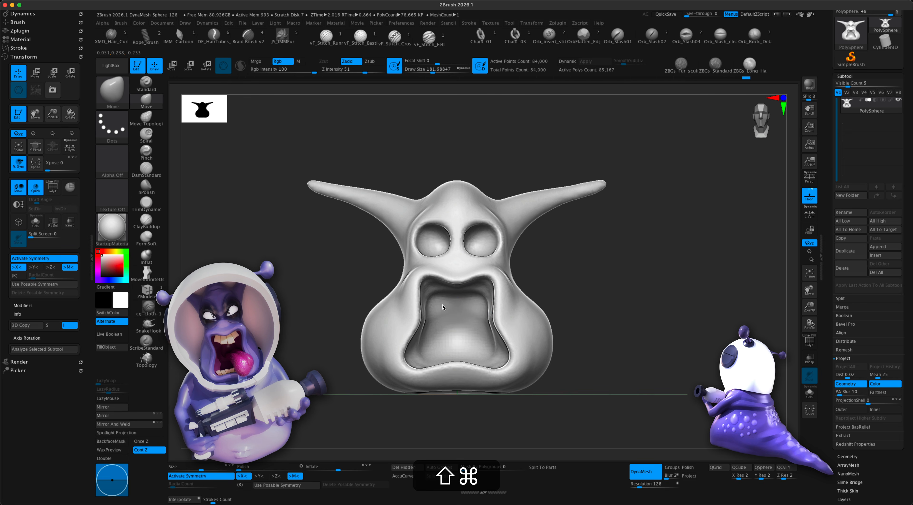
- Smooth the inner lower corners of the mouth and the lower lip
shift+drag(427, 349, 414, 365)
mouse_move(567, 299)
mouse_down()
mouse_move(597, 298)
mouse_move(588, 302)
mouse_up()
mouse_move(497, 350)
shift+mouse_down()
mouse_move(505, 368)
mouse_move(512, 356)
shift+mouse_up()
drag(624, 314, 597, 315)
shift+drag(473, 373, 445, 370)
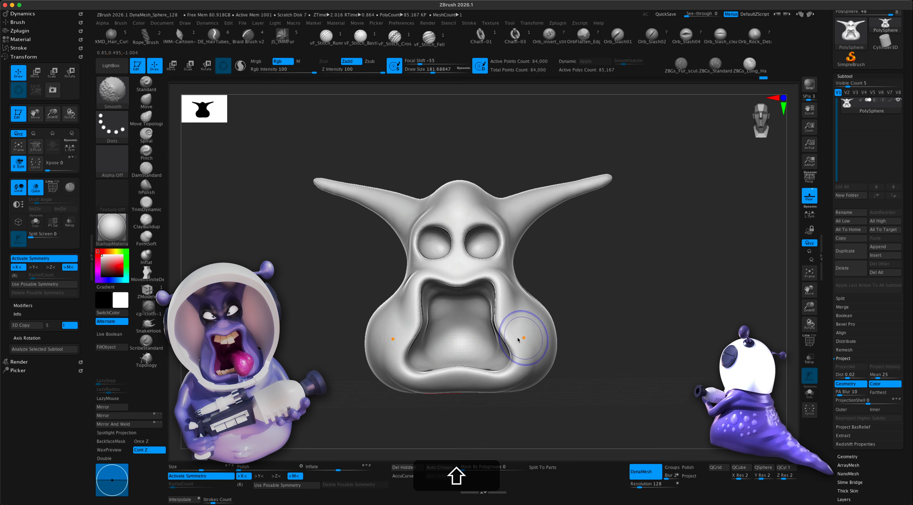
- Pull the lower lip forward in side profile with the Move brush at draw size about 400
mouse_move(567, 289)
mouse_down()
mouse_move(624, 299)
mouse_move(602, 306)
mouse_up()
key(s)
shift+click(596, 321)
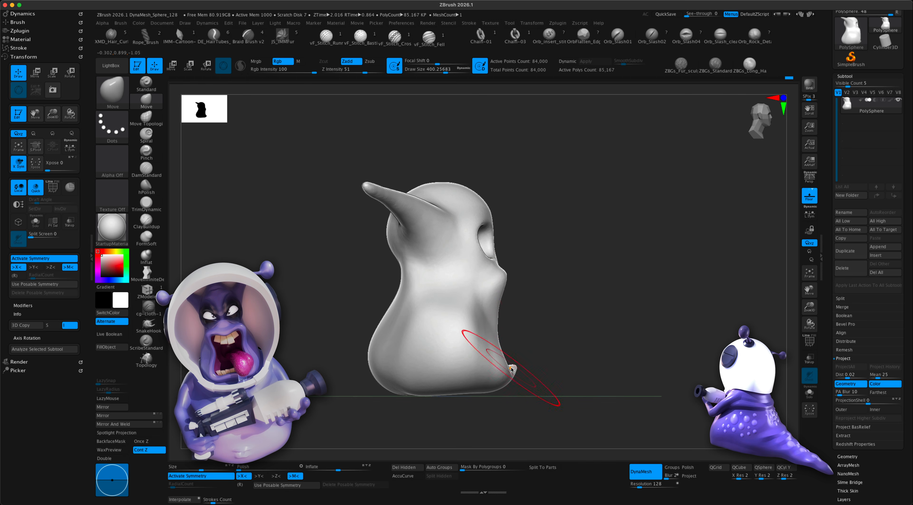
key(shift)
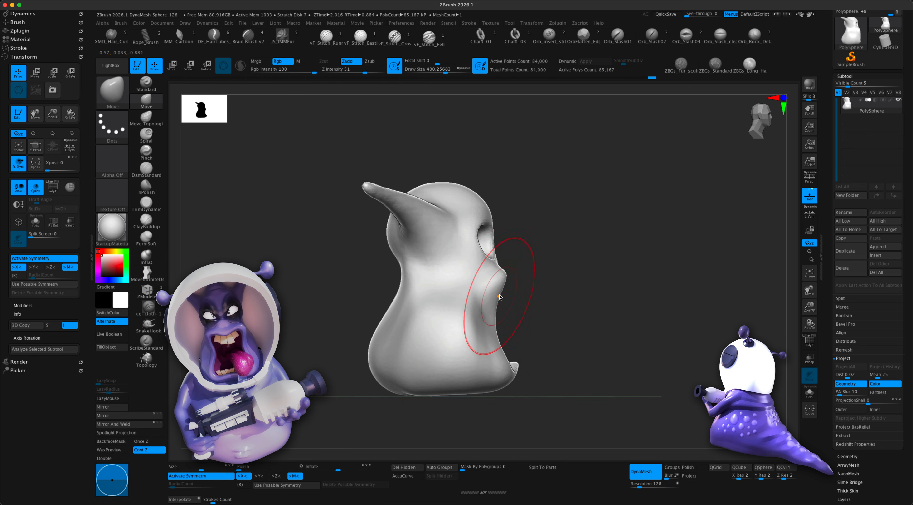
mouse_move(539, 303)
mouse_down()
mouse_move(624, 273)
mouse_move(603, 296)
mouse_move(611, 279)
mouse_move(597, 283)
mouse_up()
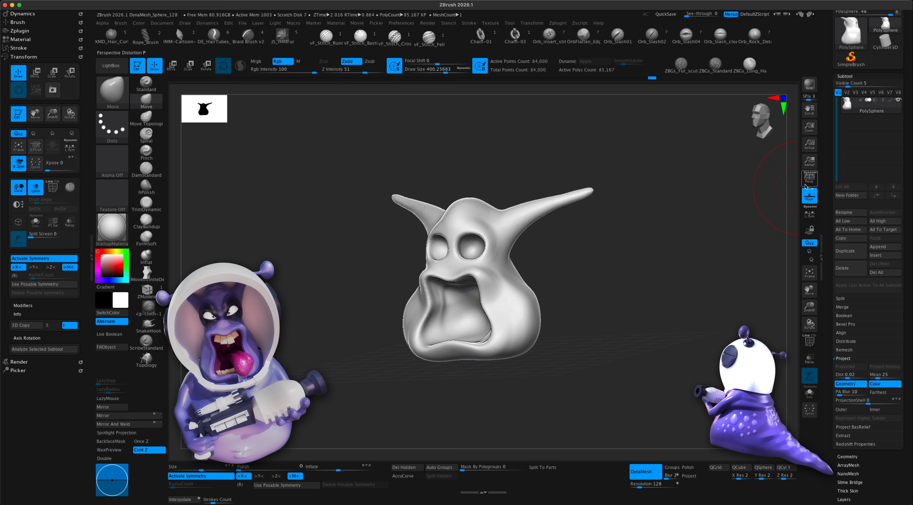
- Turn on perspective and widen the mouth opening with the Move brush, using a draw size of about 154 at its corners
click(809, 179)
alt+drag(649, 256, 641, 296)
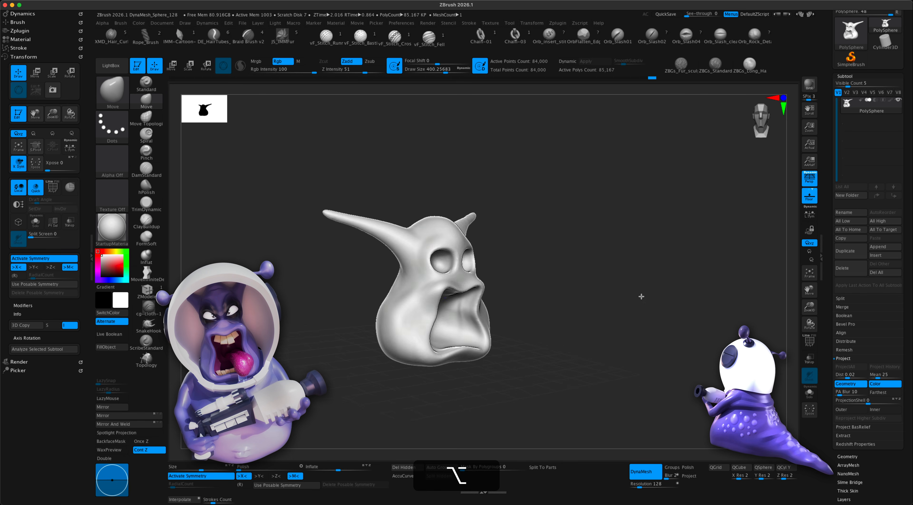
key(super+z)
mouse_move(577, 310)
mouse_down()
mouse_move(546, 316)
mouse_move(595, 326)
mouse_move(604, 322)
mouse_move(592, 326)
mouse_move(579, 312)
mouse_move(564, 319)
mouse_move(621, 309)
mouse_move(587, 311)
mouse_up()
key(s)
drag(592, 311, 626, 312)
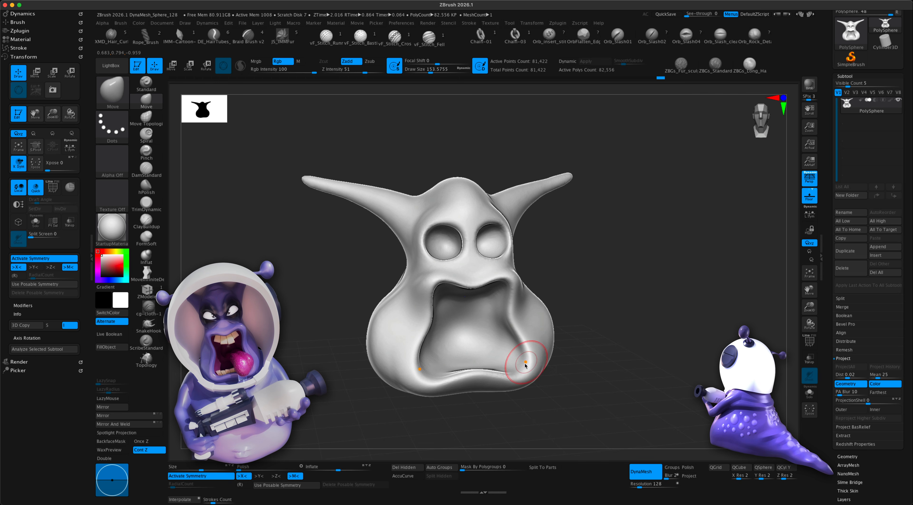
- Mask a band around the entire rim of the mouth at draw size about 94, and invert the mask to isolate the lips
mouse_move(604, 295)
alt+mouse_down()
mouse_move(613, 302)
mouse_move(597, 304)
alt+mouse_up()
key(s)
alt+drag(599, 298, 618, 297)
key(s)
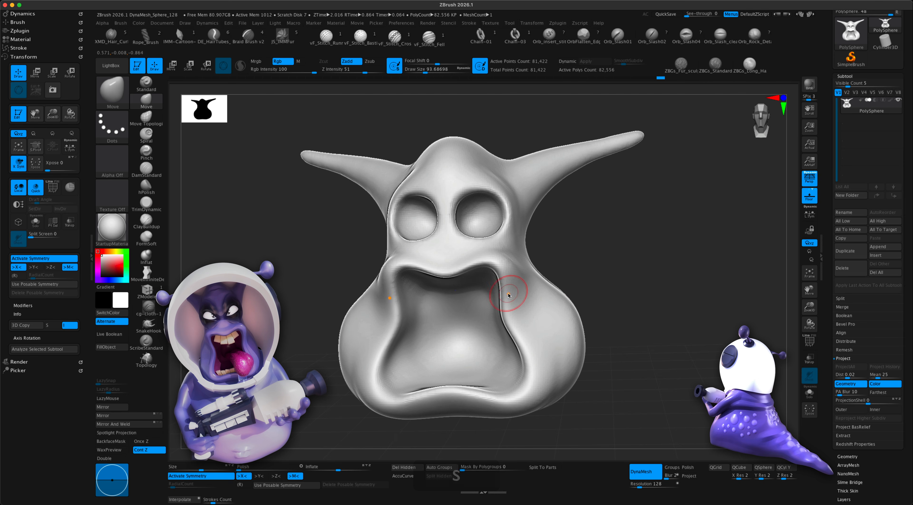
mouse_move(509, 303)
super+mouse_down()
mouse_move(532, 375)
mouse_move(509, 399)
mouse_move(450, 391)
super+mouse_up()
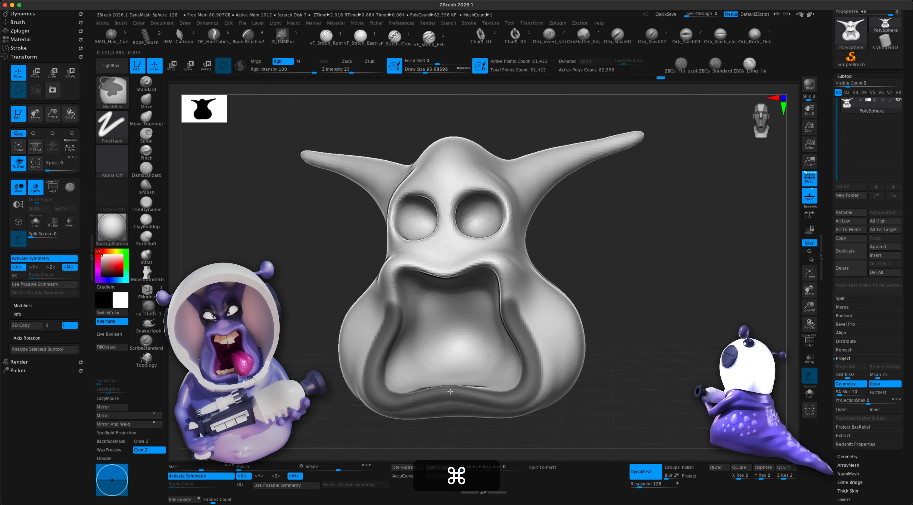
mouse_move(506, 302)
super+mouse_down()
mouse_move(491, 258)
mouse_move(462, 272)
super+mouse_up()
mouse_move(609, 262)
mouse_down()
mouse_move(639, 265)
mouse_move(628, 261)
mouse_move(629, 220)
mouse_move(603, 309)
mouse_up()
key(super)
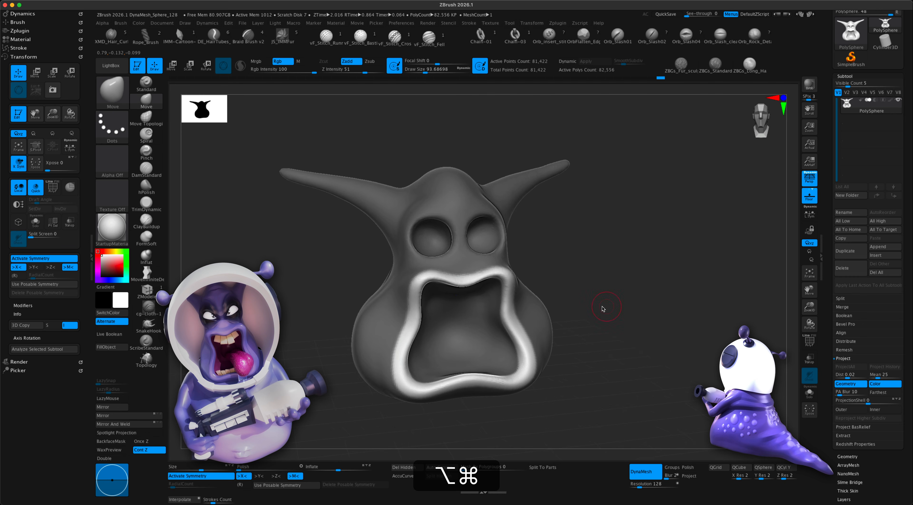
- Swell the unmasked lips with the Inflate deformation, clear the mask and remesh the head with DynaMesh
drag(340, 470, 348, 476)
key(super)
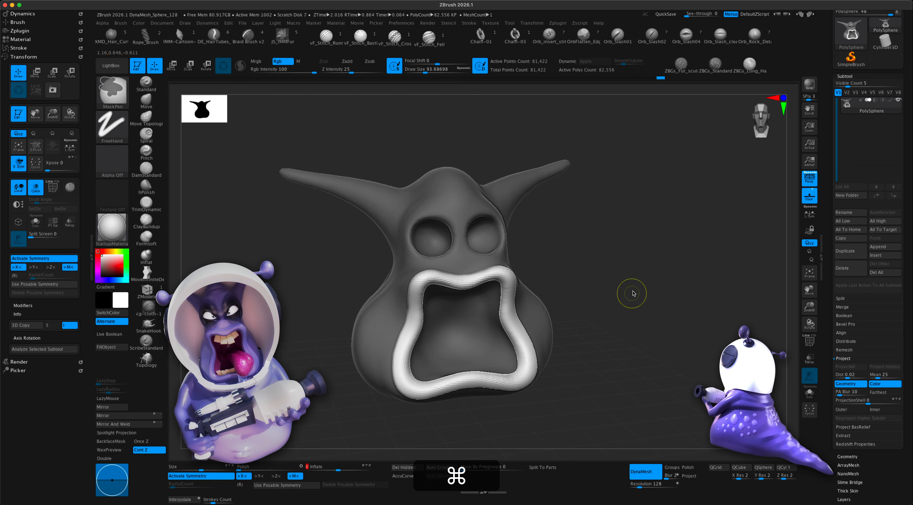
mouse_move(638, 290)
super+mouse_down()
mouse_move(674, 332)
mouse_move(628, 340)
mouse_move(640, 341)
super+mouse_up()
super+drag(622, 263, 638, 330)
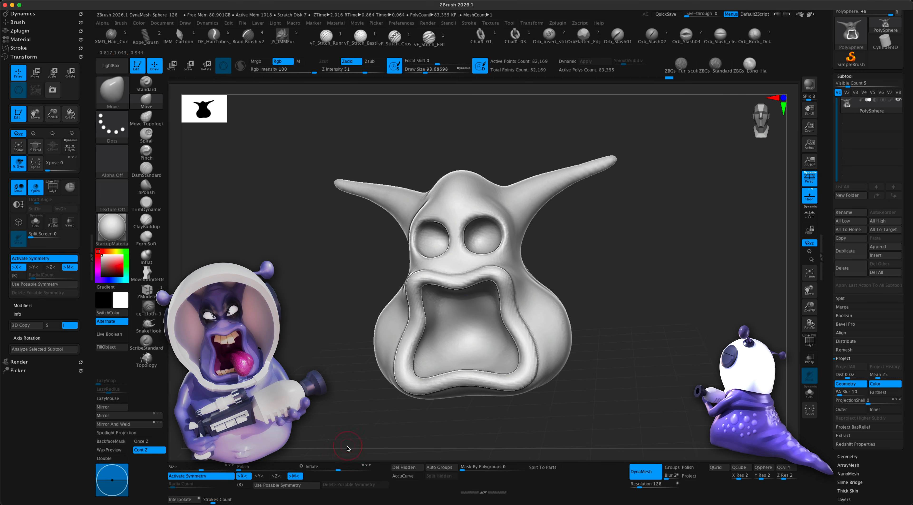
- Soften the whole head slightly with the Polish deformation
click(242, 469)
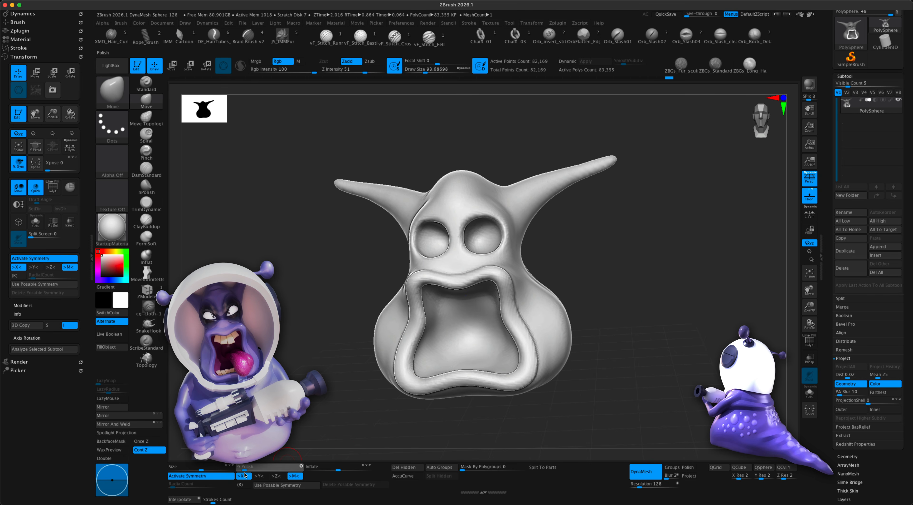
drag(244, 475, 246, 475)
alt+drag(645, 332, 661, 300)
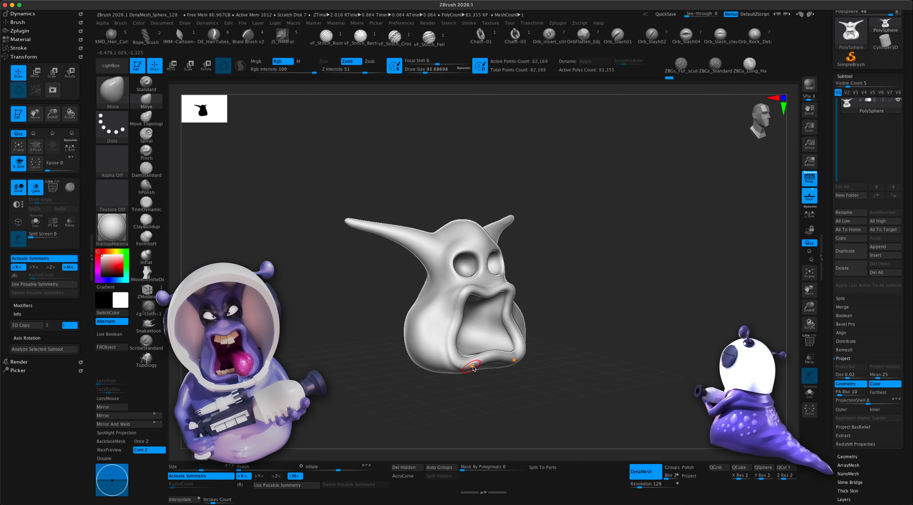
mouse_move(581, 298)
mouse_down()
mouse_move(603, 305)
mouse_move(607, 319)
mouse_move(593, 329)
mouse_move(617, 322)
mouse_move(594, 321)
mouse_up()
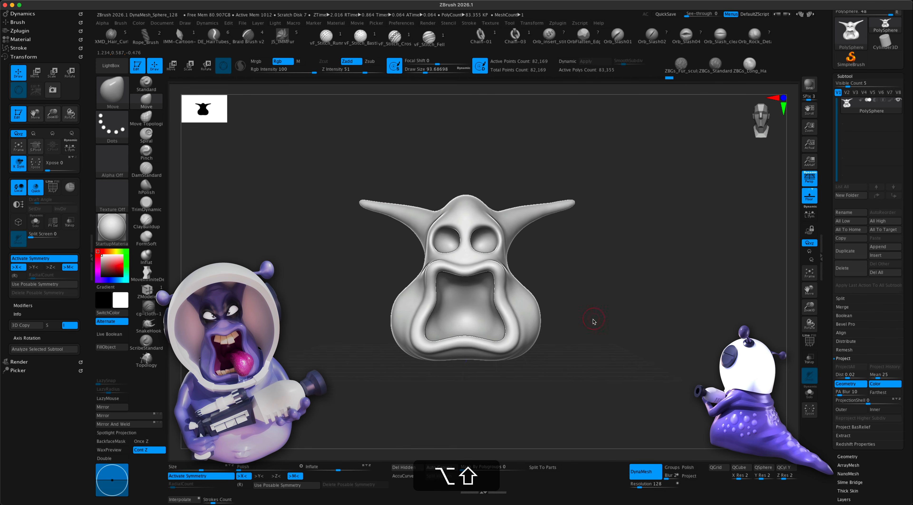
- Turn off perspective, then narrow the body's lower sides and pull its base down with the Move brush at draw size about 585
click(817, 179)
key(s)
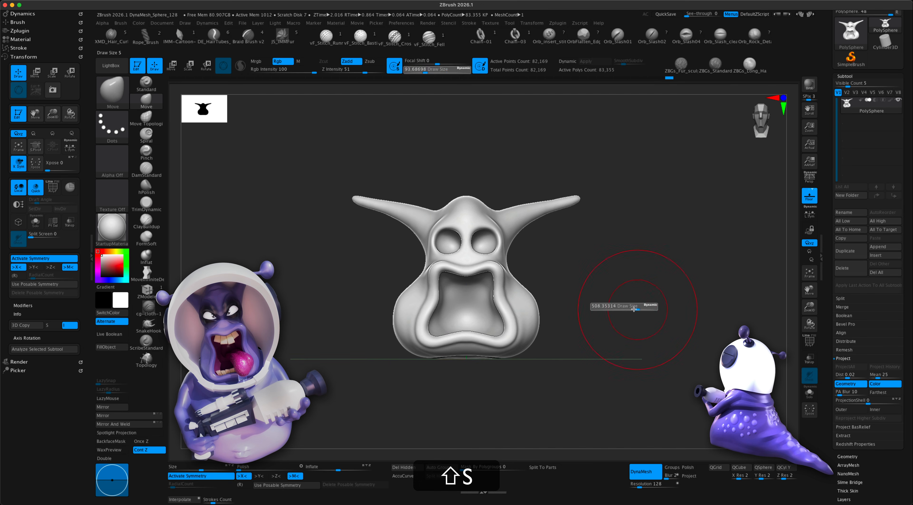
drag(634, 309, 635, 309)
key(s)
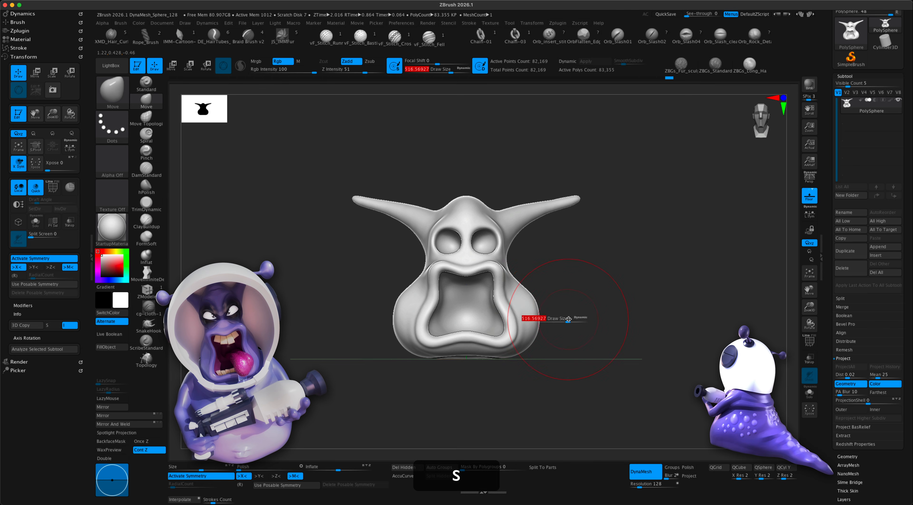
click(552, 318)
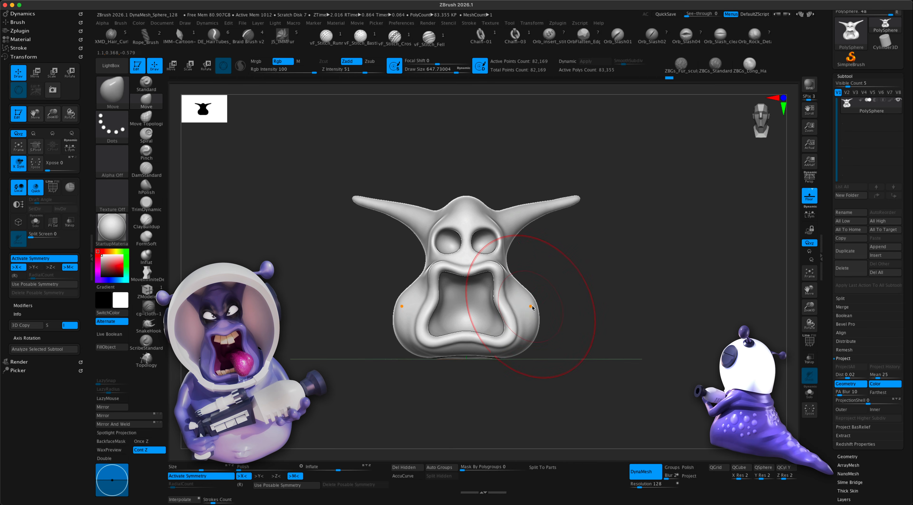
key(s)
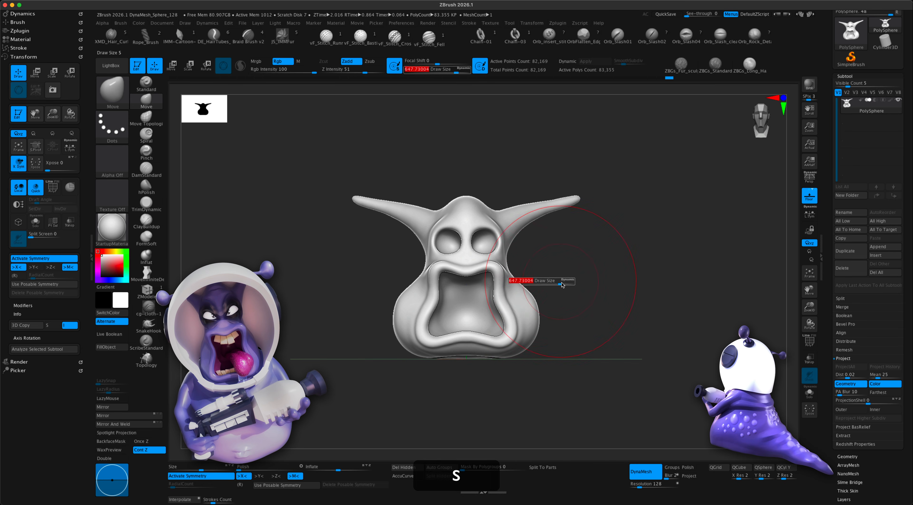
click(559, 285)
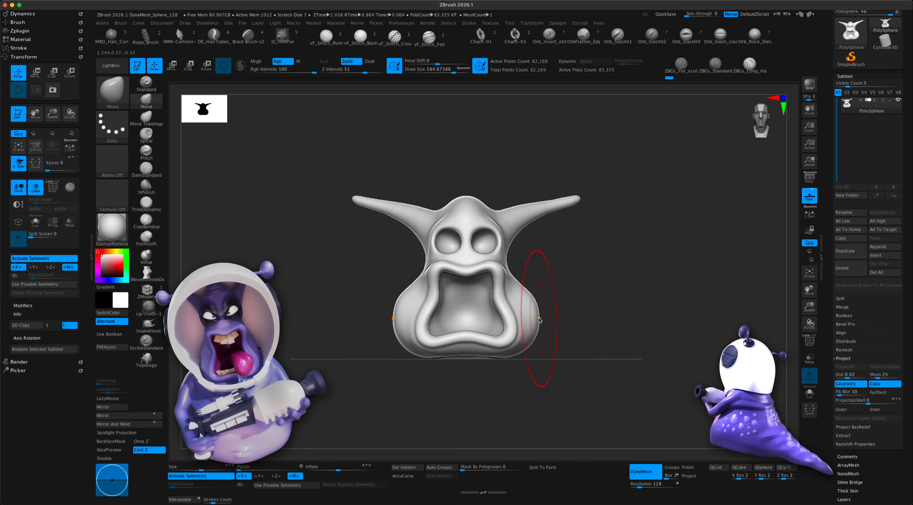
drag(537, 320, 527, 338)
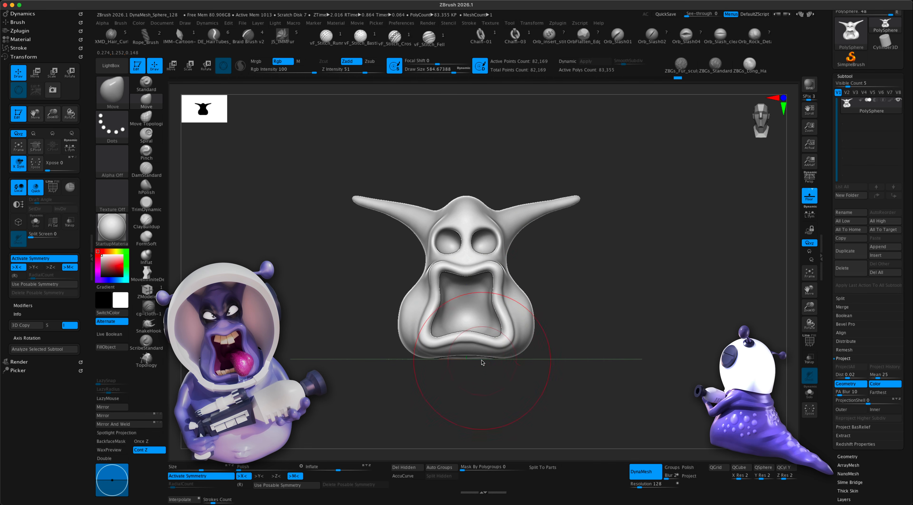
drag(479, 353, 484, 365)
drag(546, 328, 534, 329)
- Pull the brow down into slanted, angry eye sockets with the Move brush at draw size about 268
mouse_move(564, 318)
shift+mouse_down()
mouse_move(531, 319)
mouse_move(530, 306)
mouse_move(563, 297)
mouse_move(521, 298)
shift+mouse_up()
key(s)
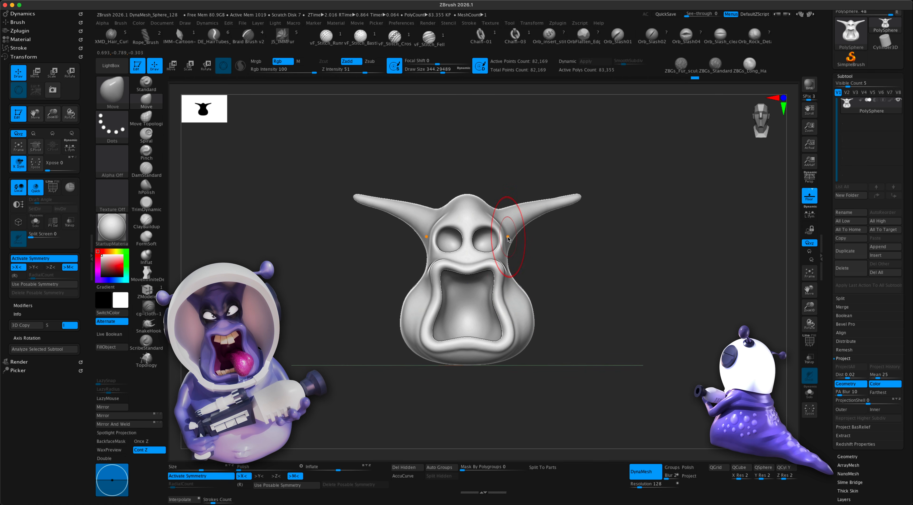
key(s)
drag(537, 257, 528, 257)
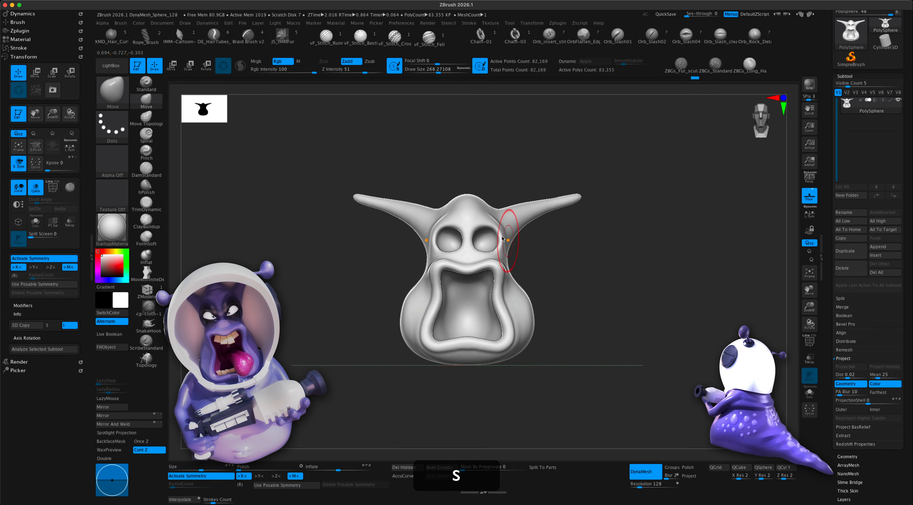
mouse_move(472, 223)
mouse_down()
mouse_move(490, 215)
mouse_move(474, 223)
mouse_up()
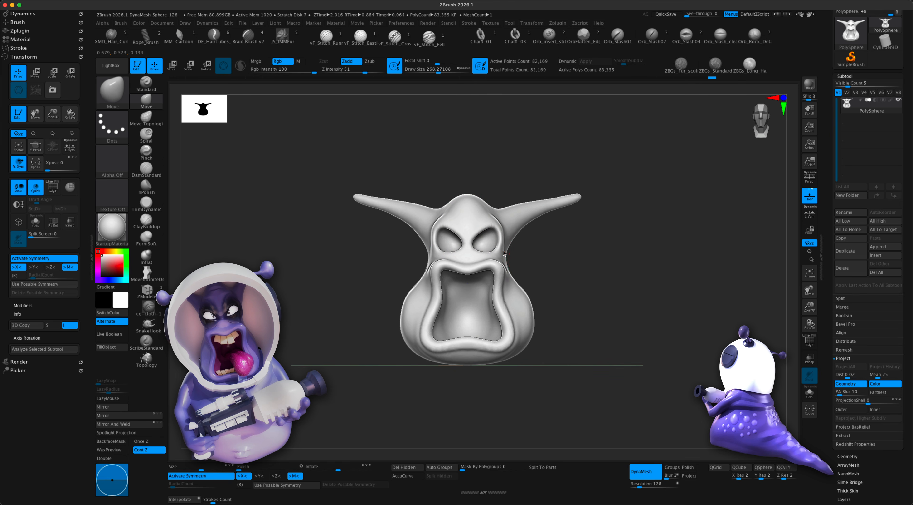
drag(523, 263, 625, 279)
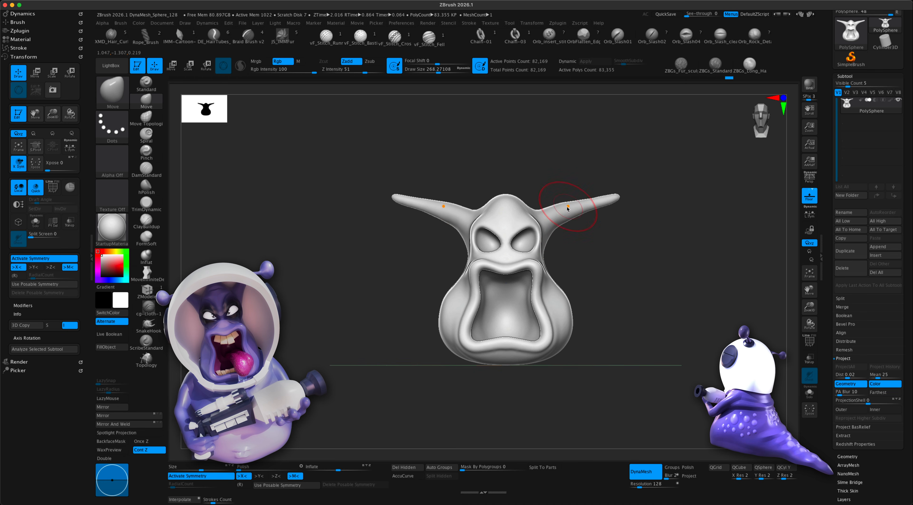
- Swell the horn tips into round balls with the Inflat brush at draw size about 228, then remesh and smooth them
key(shift)
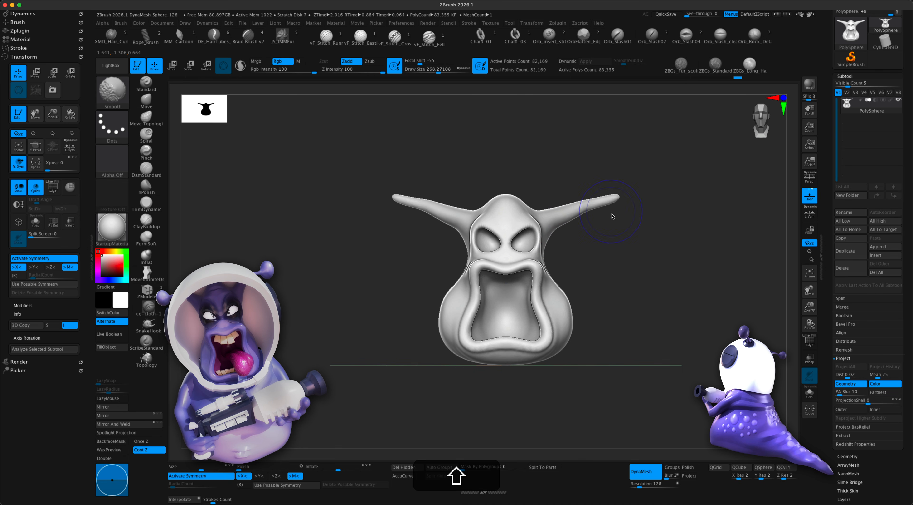
mouse_move(613, 216)
mouse_down()
mouse_move(603, 228)
mouse_move(583, 216)
mouse_move(645, 240)
mouse_move(606, 280)
mouse_up()
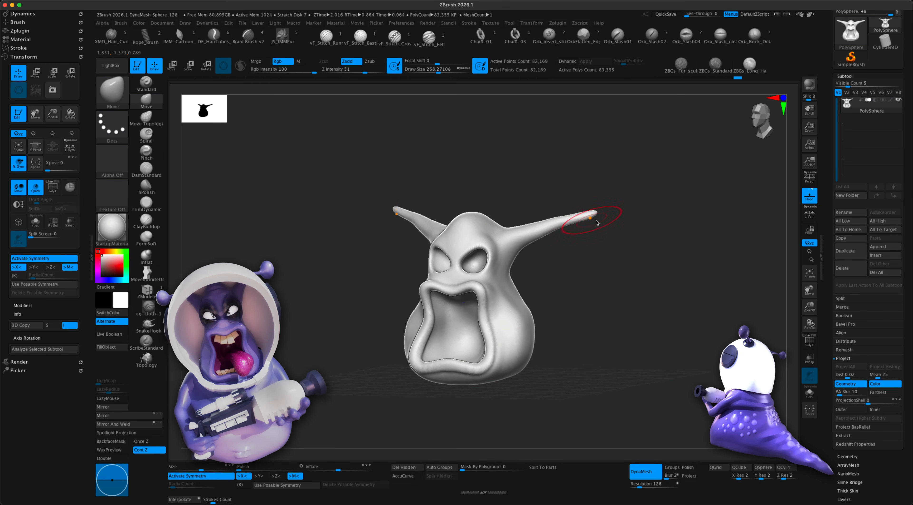
drag(606, 235, 587, 239)
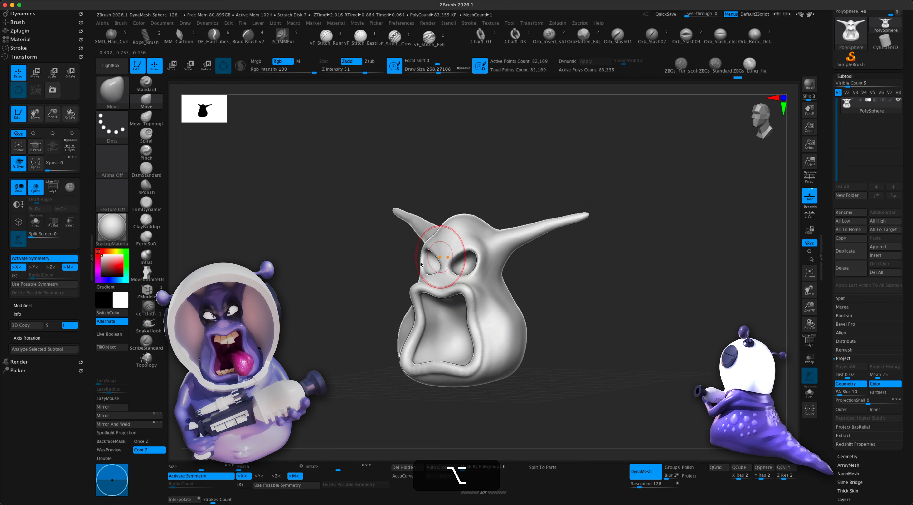
click(148, 259)
drag(596, 288, 553, 317)
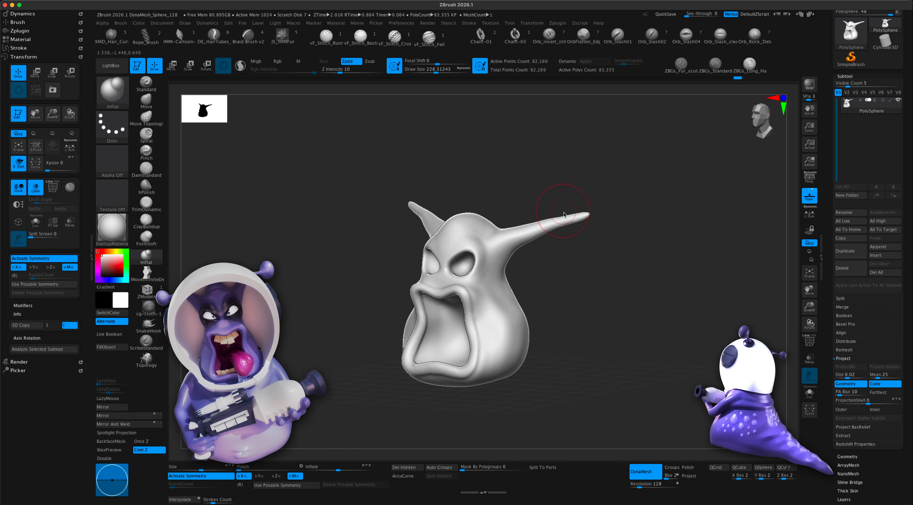
mouse_move(585, 234)
mouse_down()
mouse_move(617, 265)
mouse_move(598, 231)
mouse_move(786, 203)
mouse_up()
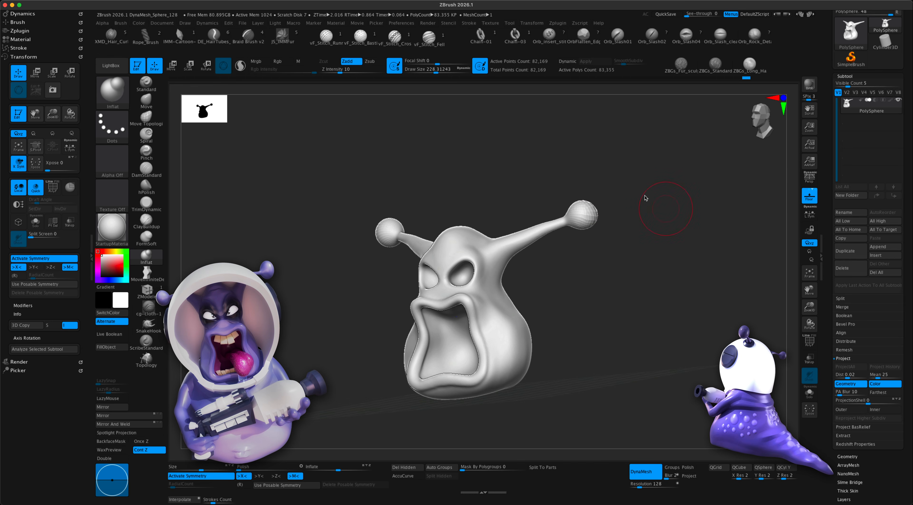
mouse_move(621, 276)
mouse_down()
mouse_move(634, 285)
mouse_move(591, 291)
mouse_move(576, 277)
mouse_move(653, 334)
mouse_up()
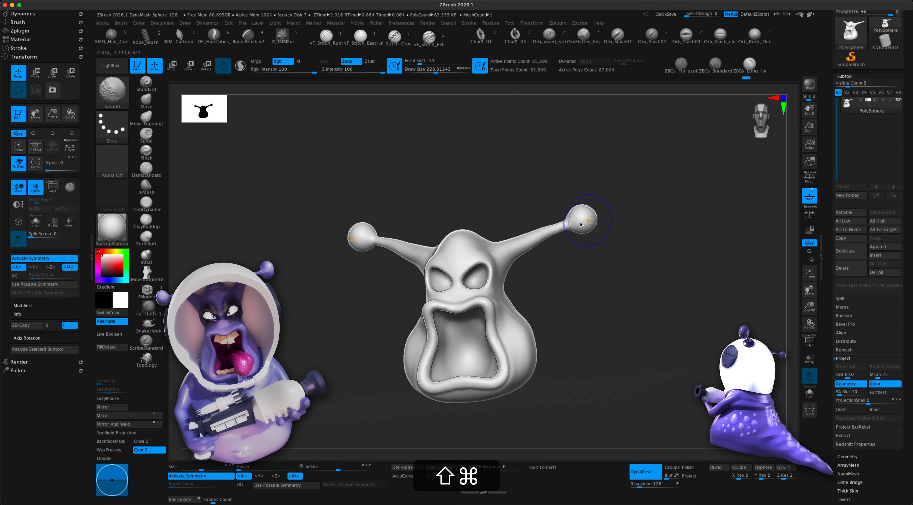
mouse_move(603, 211)
shift+mouse_down()
mouse_move(601, 263)
mouse_move(611, 267)
shift+mouse_up()
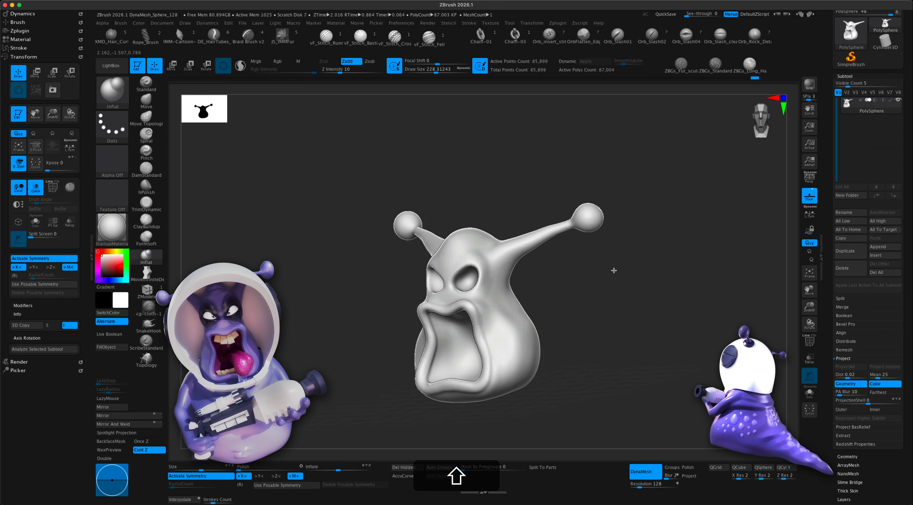
- Refine the antenna stalks with the Inflat brush and smooth them where they join the head
mouse_move(563, 245)
mouse_down()
mouse_move(573, 267)
mouse_move(560, 275)
mouse_move(546, 275)
mouse_move(564, 266)
mouse_move(552, 270)
mouse_move(525, 252)
mouse_move(580, 236)
mouse_move(576, 265)
mouse_move(591, 259)
mouse_move(577, 265)
mouse_move(563, 238)
mouse_up()
key(shift)
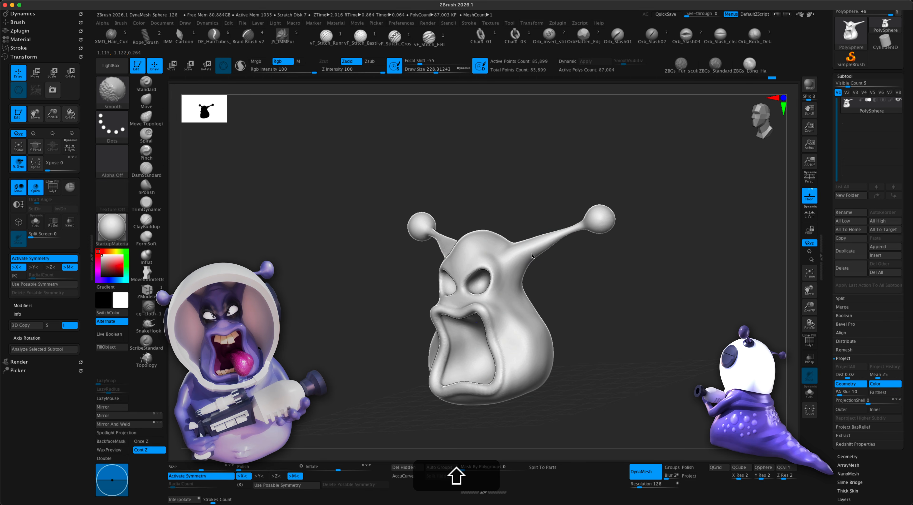
mouse_move(532, 254)
shift+mouse_down()
mouse_move(524, 260)
mouse_move(559, 251)
shift+mouse_up()
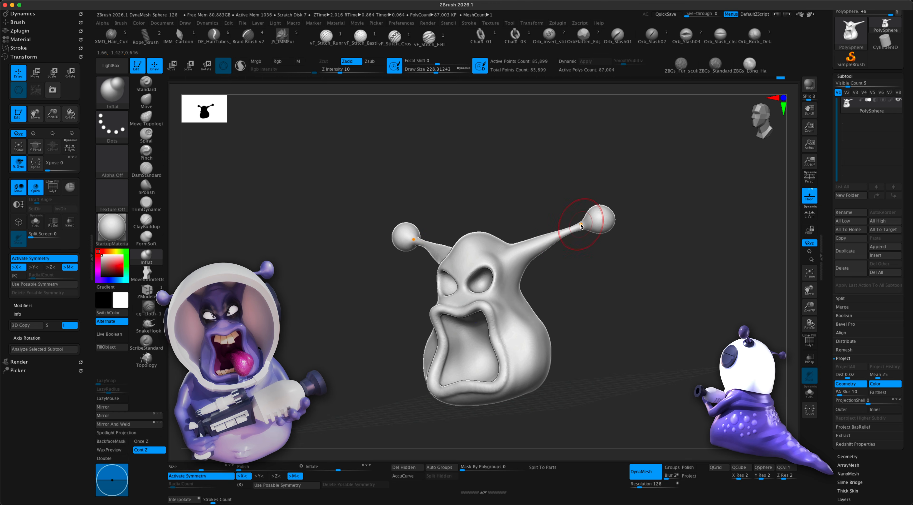
key(shift)
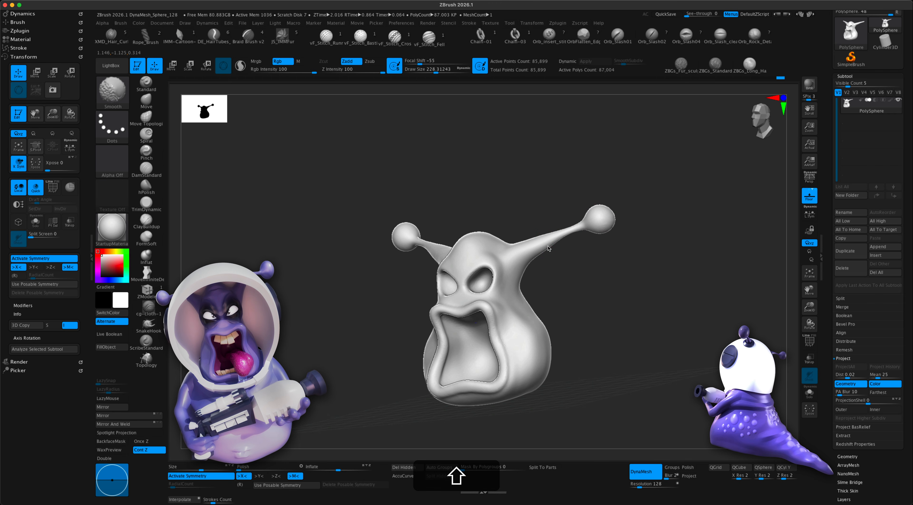
mouse_move(574, 274)
mouse_down()
mouse_move(593, 272)
mouse_move(600, 285)
mouse_move(585, 269)
mouse_move(611, 286)
mouse_move(565, 274)
mouse_up()
- Curve the antenna stalks with the Move brush at draw size about 379, then smooth the ball tips at draw size about 145
click(146, 101)
key(s)
key(s)
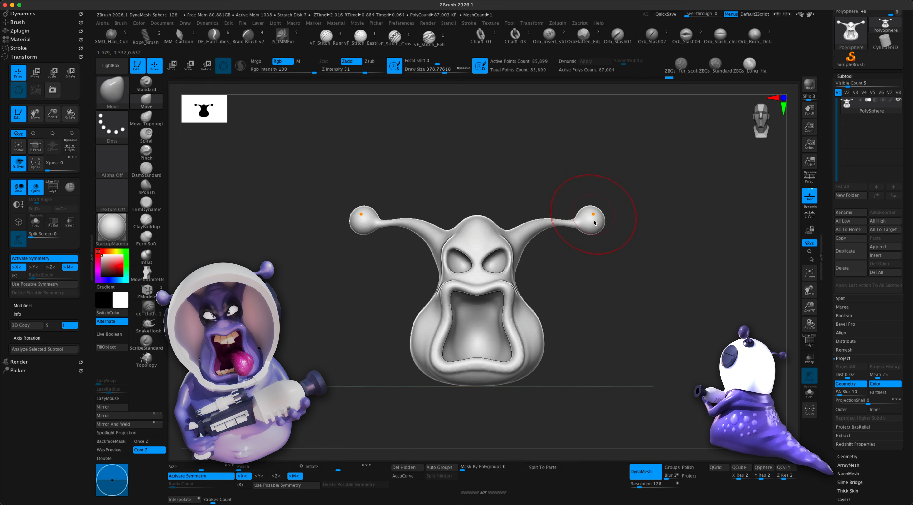
mouse_move(551, 290)
mouse_down()
mouse_move(591, 294)
mouse_move(479, 289)
mouse_move(483, 277)
mouse_move(467, 273)
mouse_up()
key(s)
shift+drag(550, 237, 546, 241)
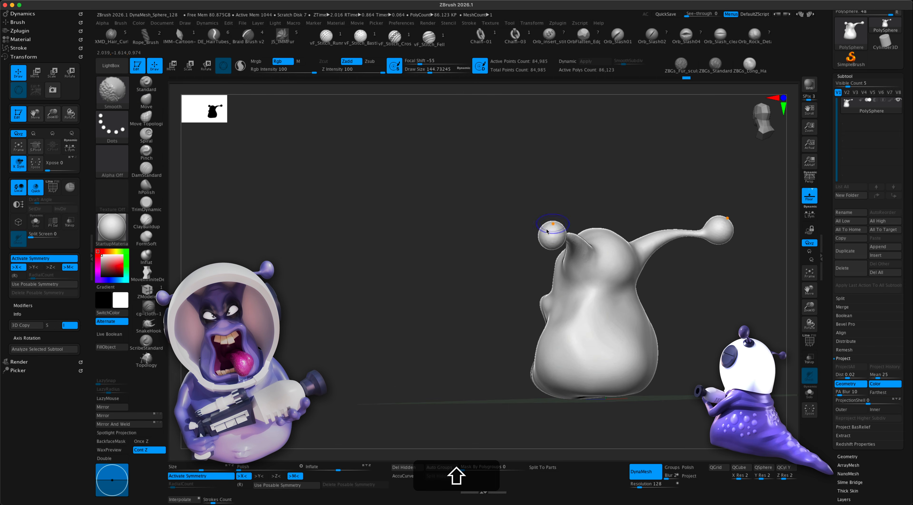
- Turn perspective back on and insert a sphere as a new subtool
mouse_move(442, 290)
mouse_down()
mouse_move(509, 292)
mouse_move(368, 308)
mouse_up()
drag(672, 327, 701, 328)
shift+drag(638, 338, 668, 336)
alt+drag(582, 352, 611, 325)
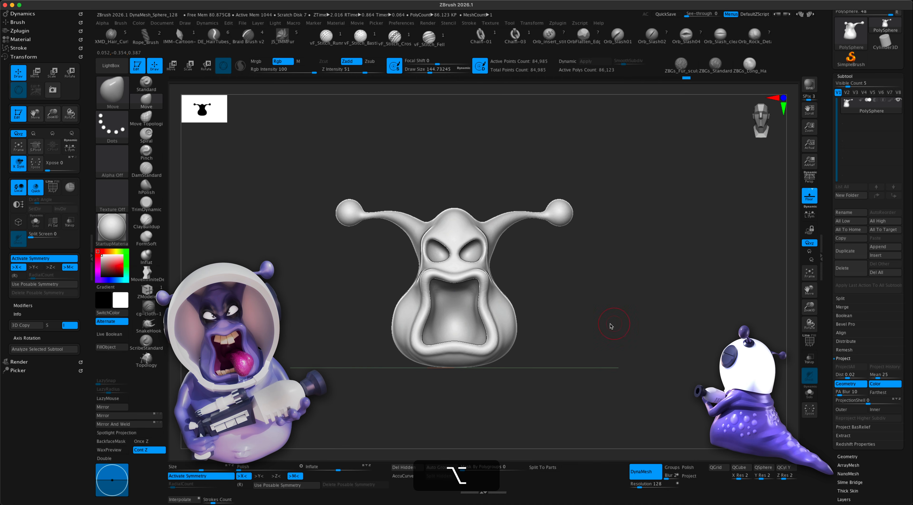
mouse_move(622, 289)
alt+mouse_down()
mouse_move(568, 291)
mouse_move(601, 289)
mouse_move(626, 316)
mouse_move(640, 303)
alt+mouse_up()
click(810, 180)
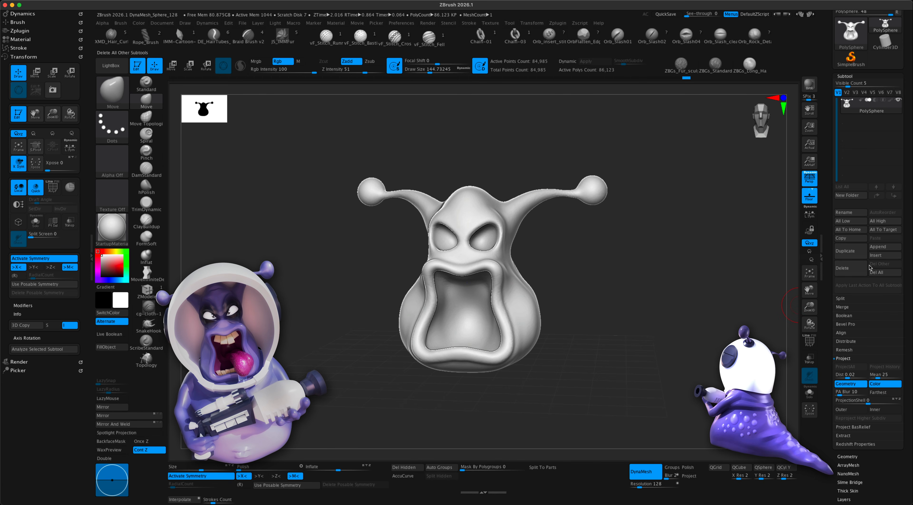
click(887, 255)
click(643, 298)
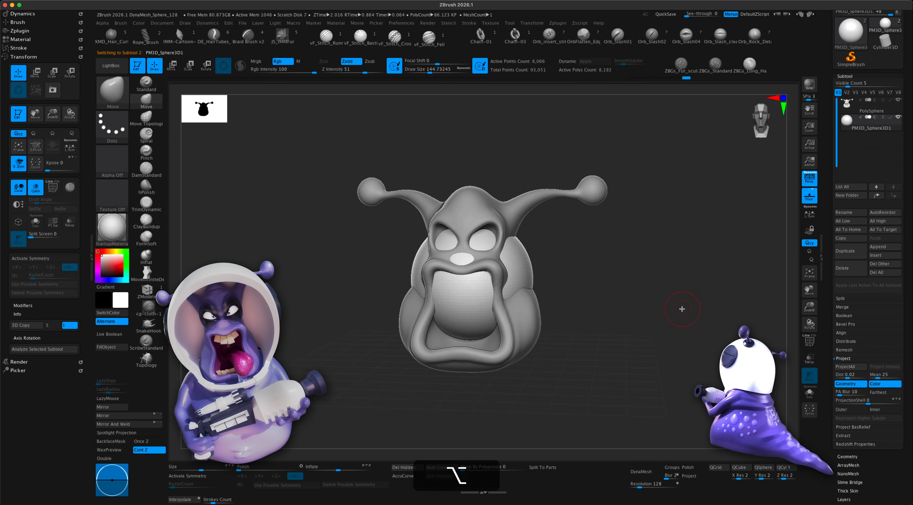
- Scale the inserted sphere down to eyeball size and position it in the creature's left eye socket with the gizmo
alt+drag(681, 310, 679, 304)
key(w)
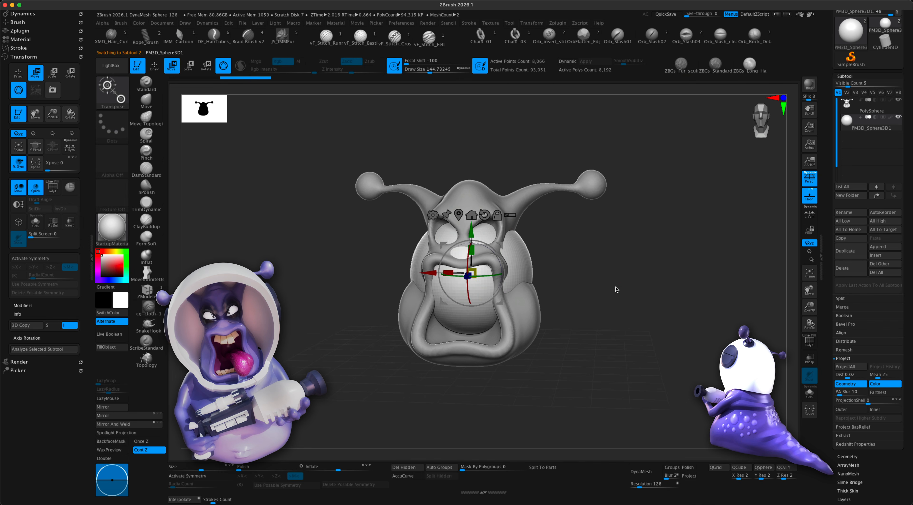
shift+drag(615, 289, 587, 261)
drag(477, 269, 522, 194)
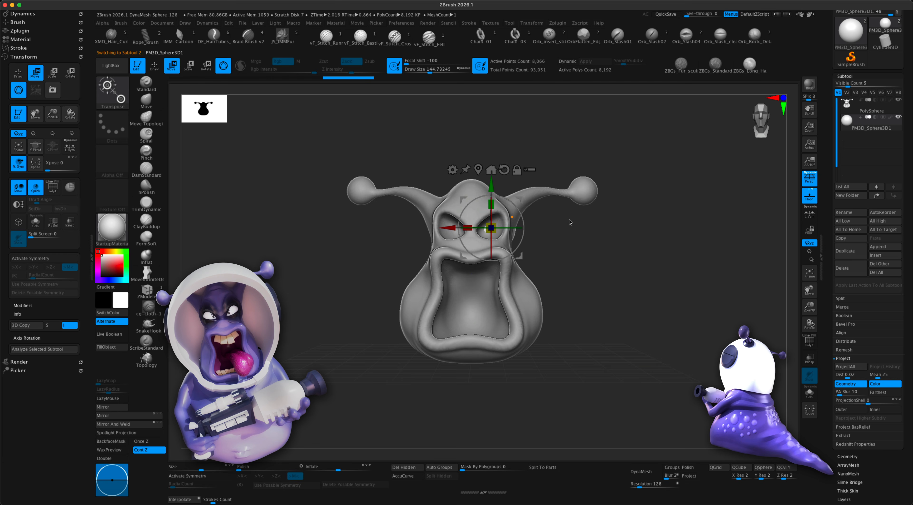
drag(571, 222, 580, 249)
drag(510, 244, 503, 243)
shift+drag(565, 239, 532, 212)
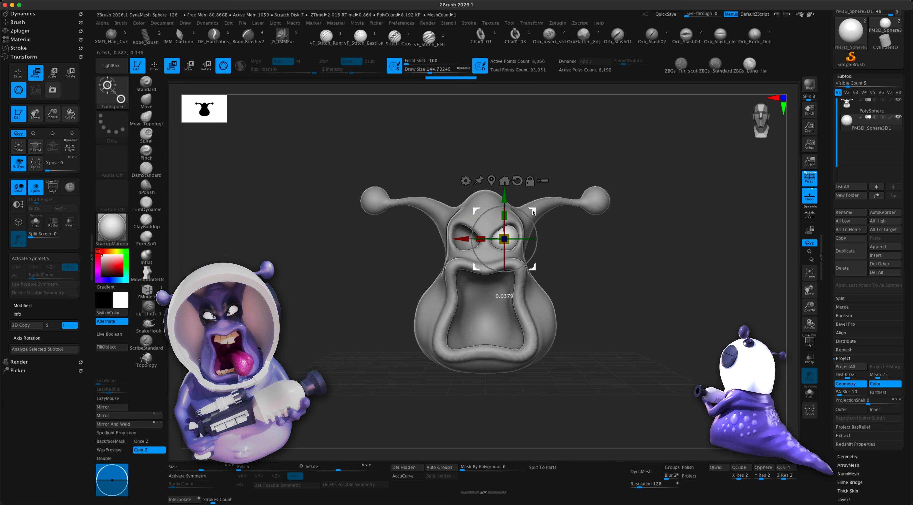
- Shift the eyeball forward in the socket by about 0.11 in side view, then return to the front
drag(595, 247, 559, 249)
drag(463, 240, 457, 242)
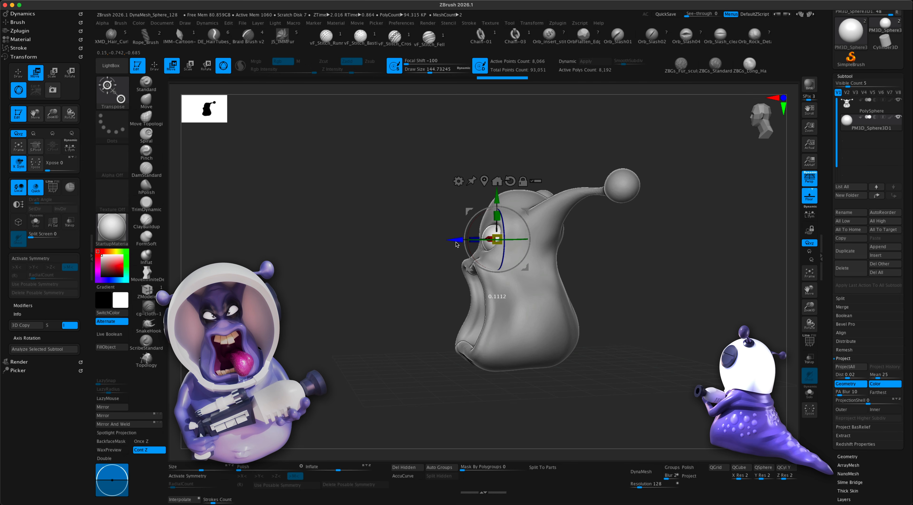
shift+drag(616, 271, 564, 269)
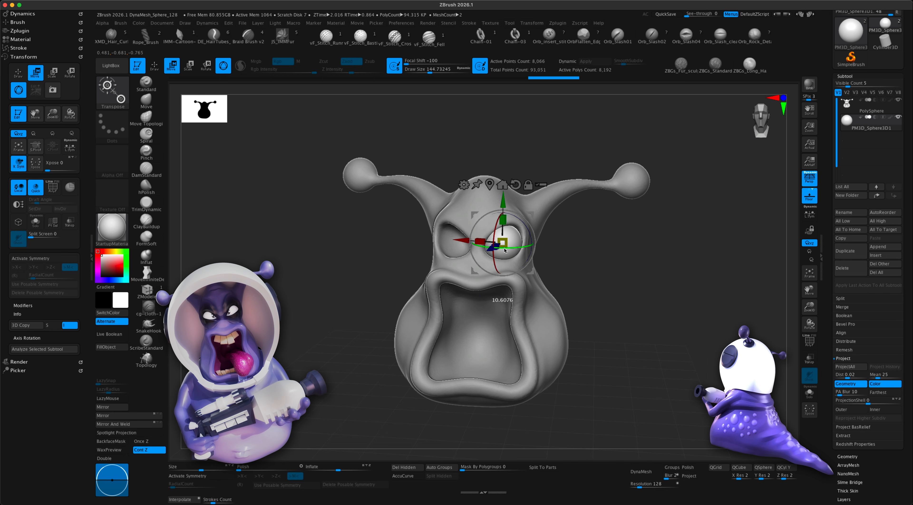
- Mirror and weld the eyeball across the X axis to fill the creature's opposite eye socket
key(super+z)
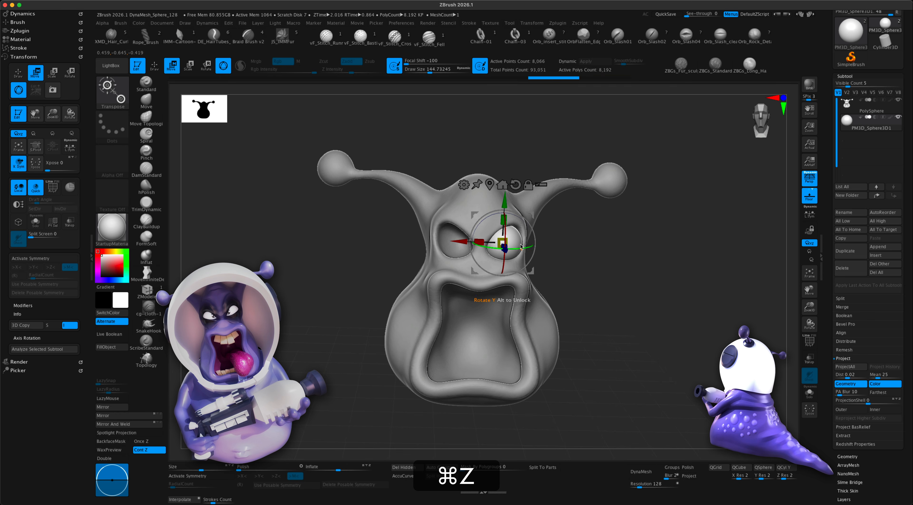
key(super+shift+z)
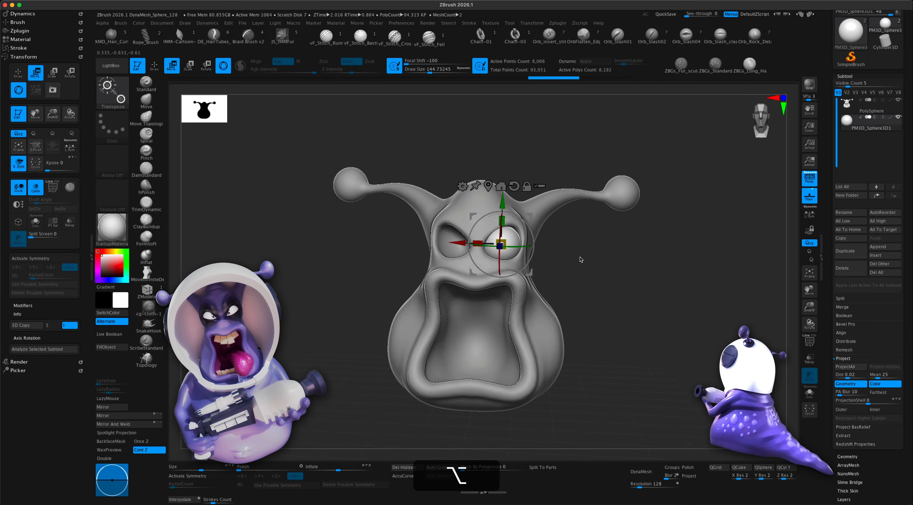
drag(586, 258, 579, 261)
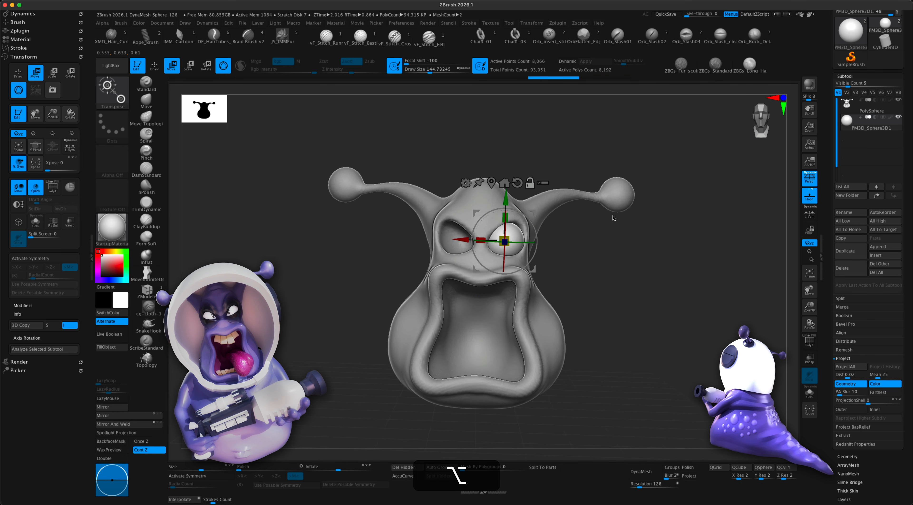
click(138, 422)
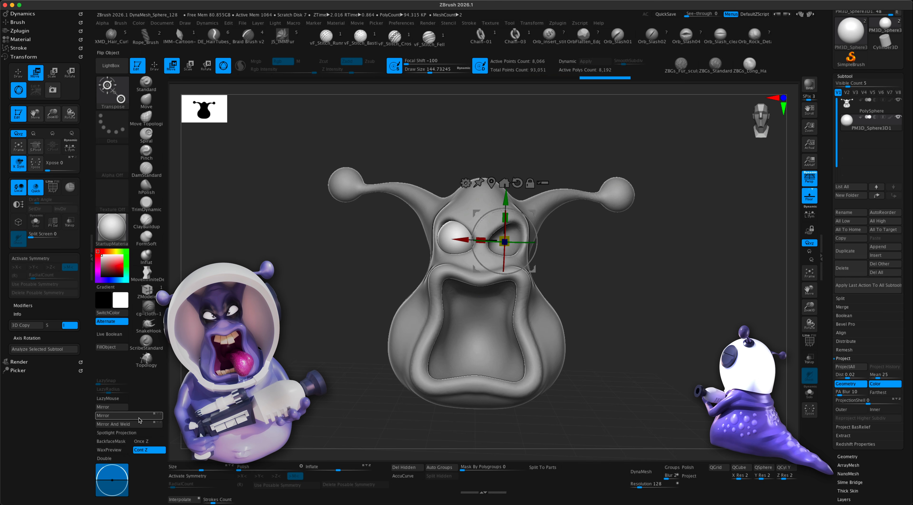
alt+drag(619, 296, 625, 300)
mouse_move(643, 355)
alt+mouse_down()
mouse_move(630, 356)
mouse_move(662, 357)
alt+mouse_up()
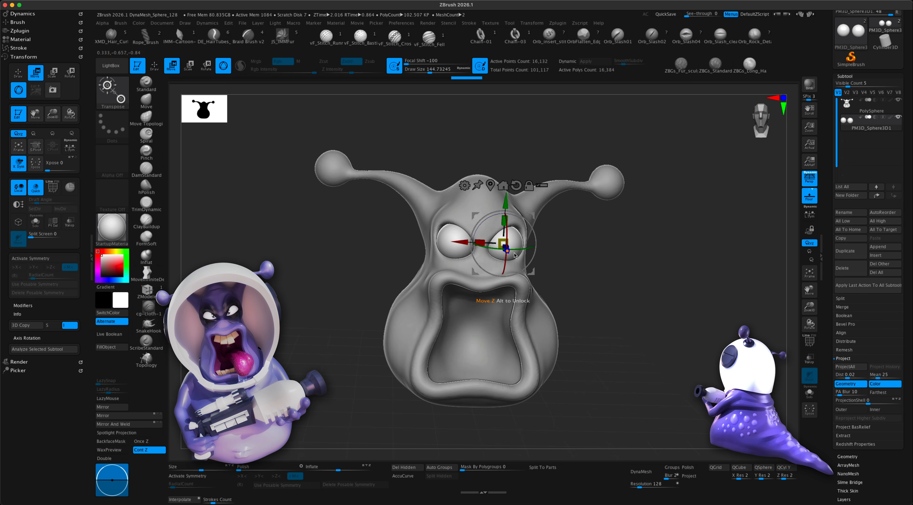
alt+drag(601, 302, 609, 297)
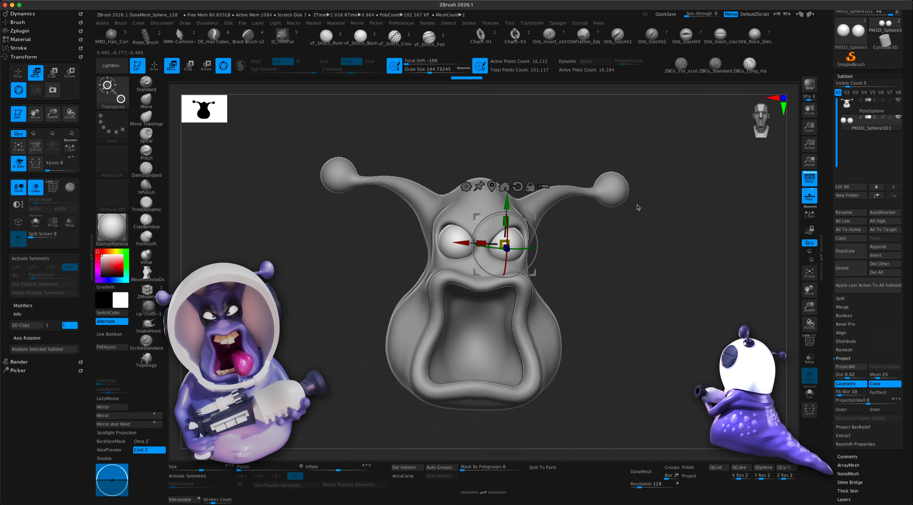
- Switch to the creature's body subtool and set up the ClayBuildup brush with Alpha 01 at draw size about 104
mouse_move(597, 266)
mouse_down()
mouse_move(606, 267)
mouse_move(560, 311)
mouse_up()
alt+click(551, 320)
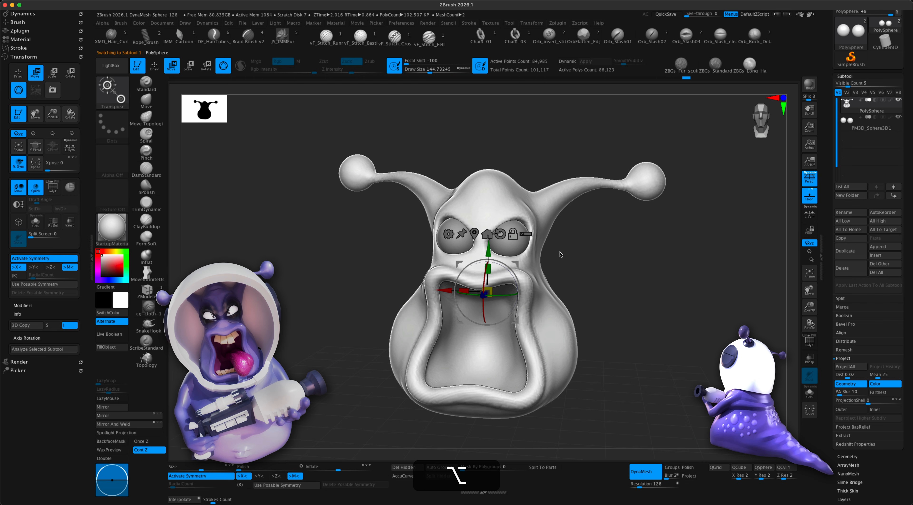
click(148, 223)
click(124, 160)
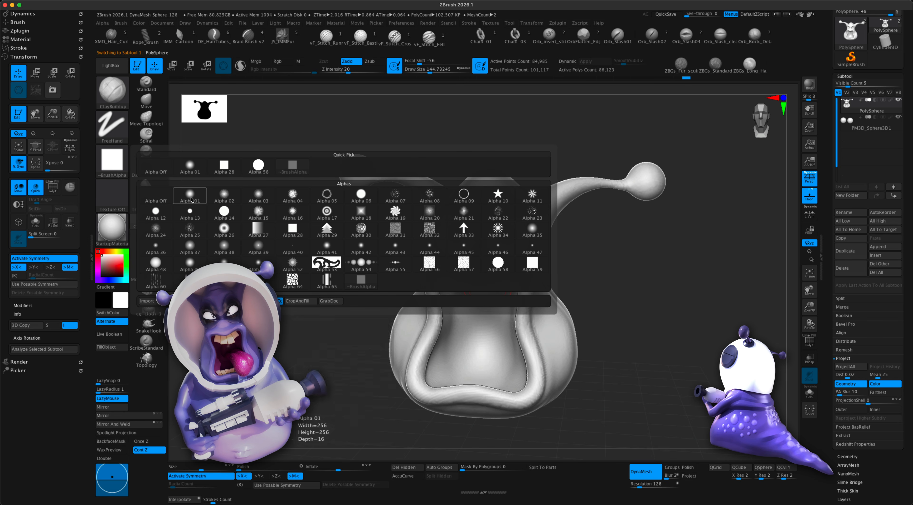
click(191, 197)
key(s)
drag(622, 274, 616, 264)
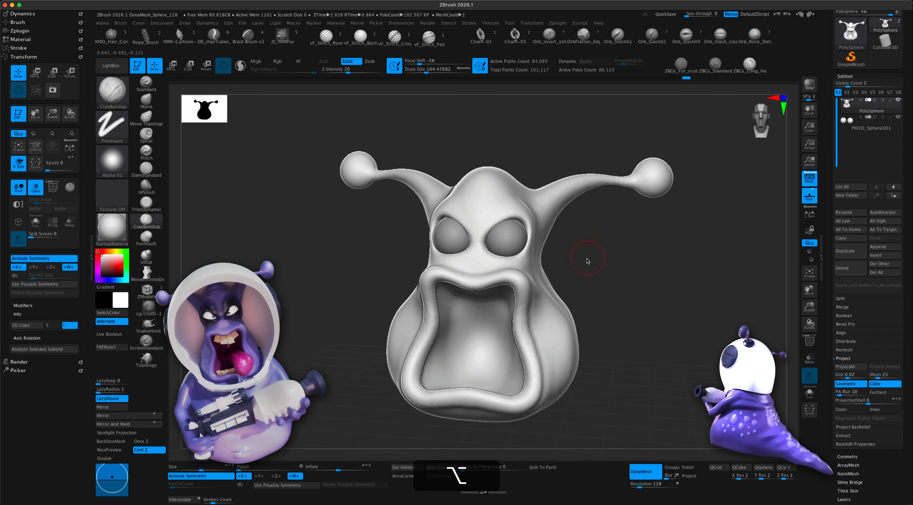
- Build up folds beneath both eye sockets with ClayBuildup at draw size about 77
mouse_move(585, 259)
alt+mouse_down()
mouse_move(573, 263)
mouse_move(590, 264)
alt+mouse_up()
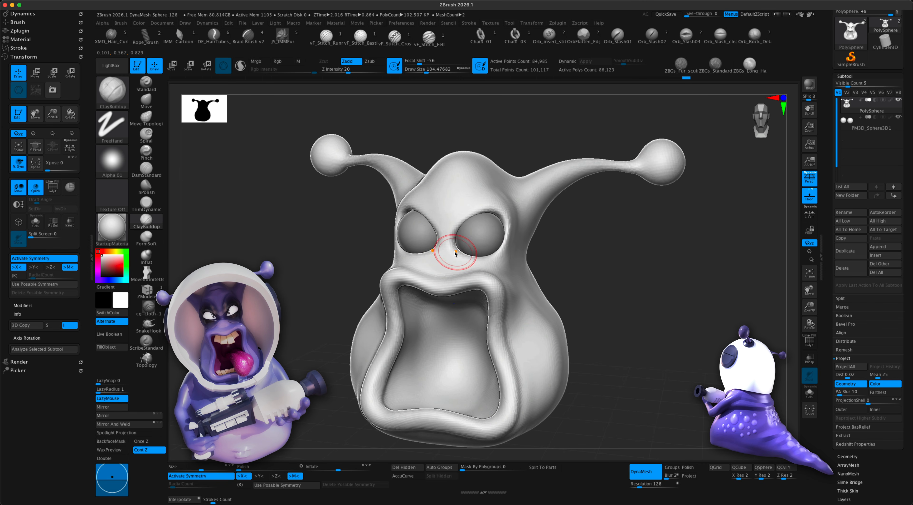
drag(570, 258, 526, 243)
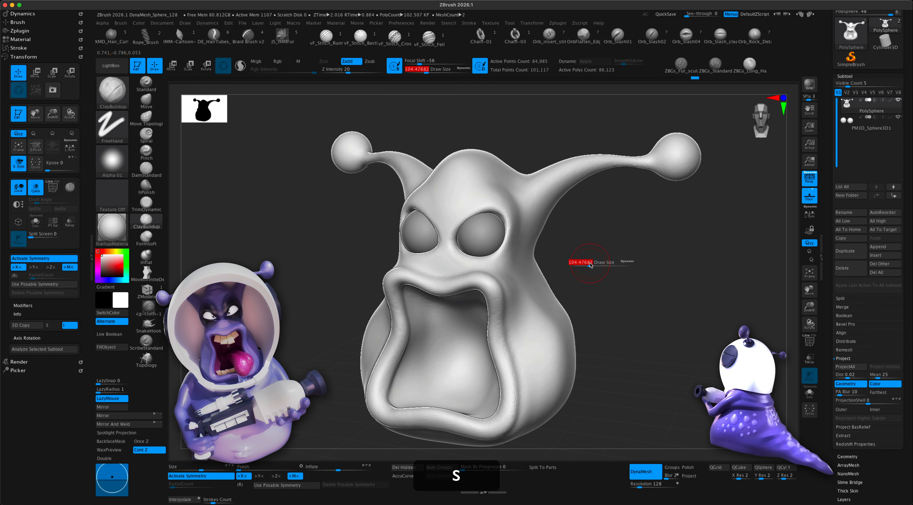
key(s)
key(s)
drag(552, 262, 550, 259)
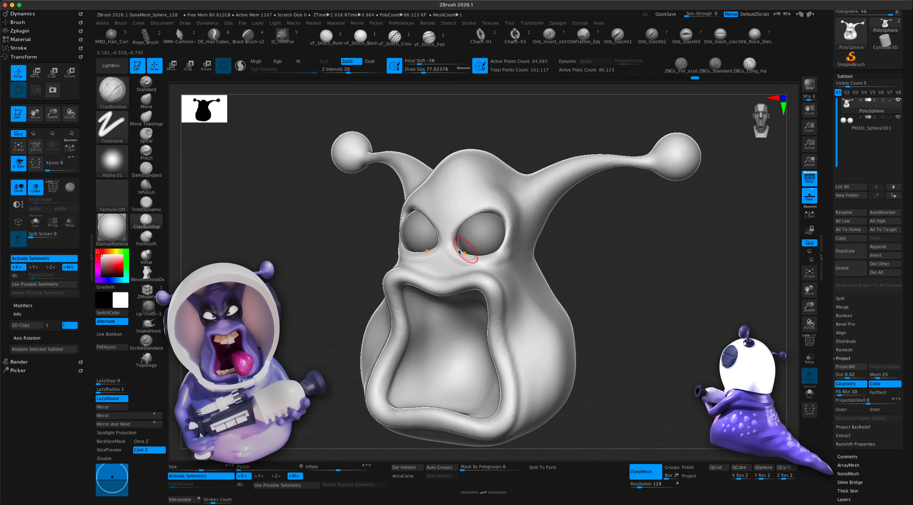
drag(475, 258, 473, 257)
mouse_move(602, 259)
mouse_down()
mouse_move(611, 258)
mouse_move(604, 266)
mouse_up()
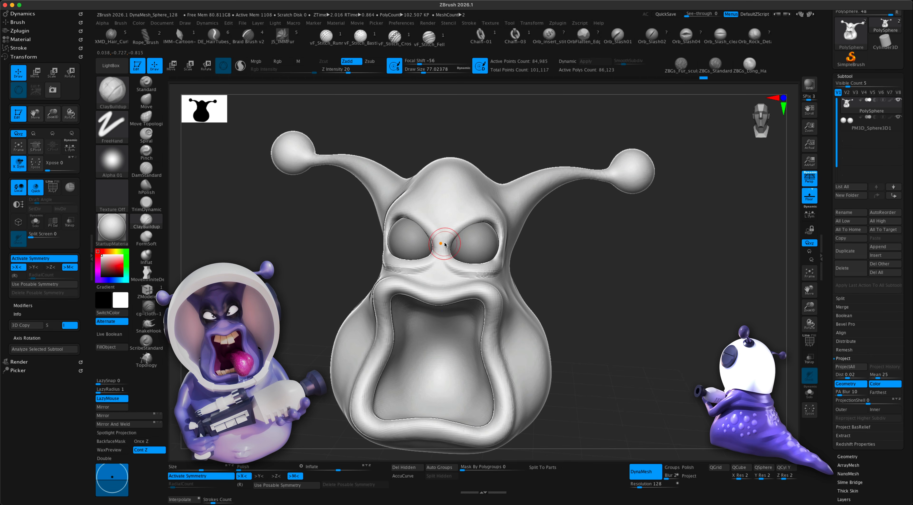
- Add angry brow ridges from the nose bridge up over both eyes and thicken the rims at the outer sockets
drag(443, 240, 473, 217)
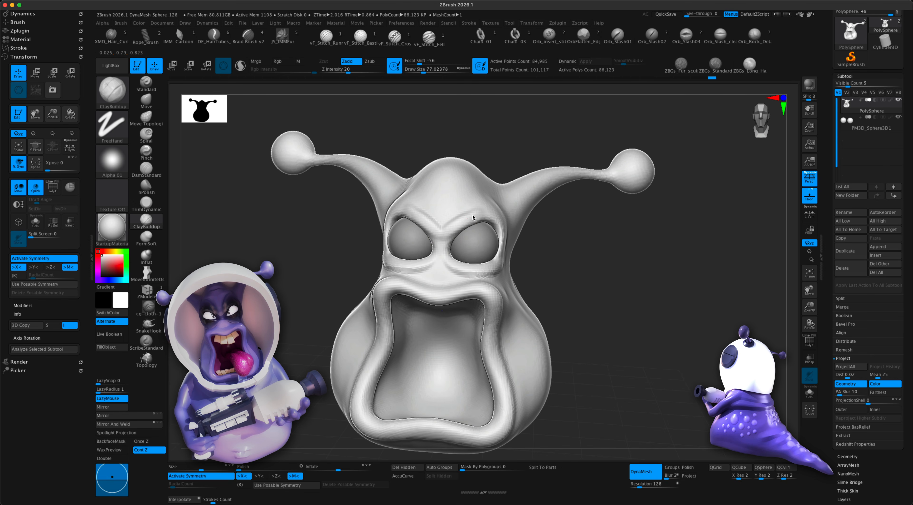
right_drag(465, 221, 556, 243)
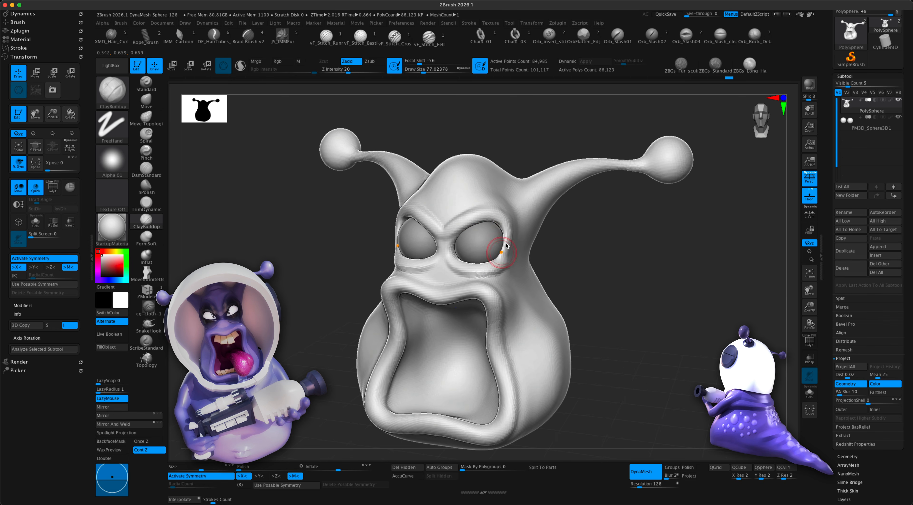
mouse_move(559, 246)
mouse_down()
mouse_move(585, 244)
mouse_move(562, 252)
mouse_up()
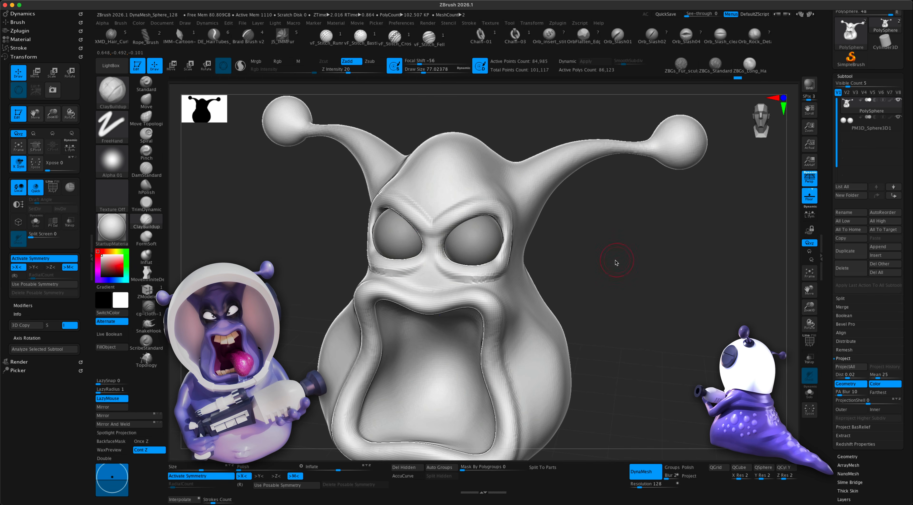
right_drag(611, 261, 626, 265)
- Isolate the body subtool and thicken the thin outer walls of the eye sockets with the Inflat brush at draw size about 94
click(806, 394)
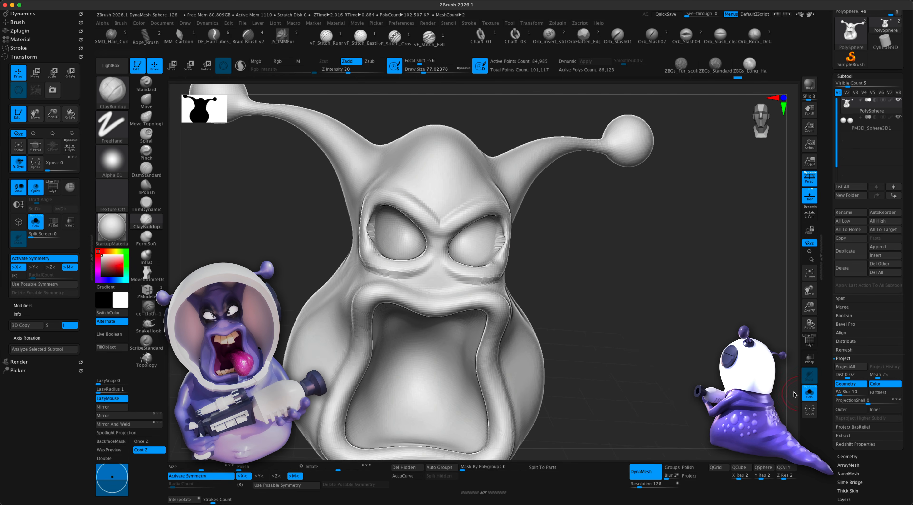
alt+drag(624, 354, 619, 326)
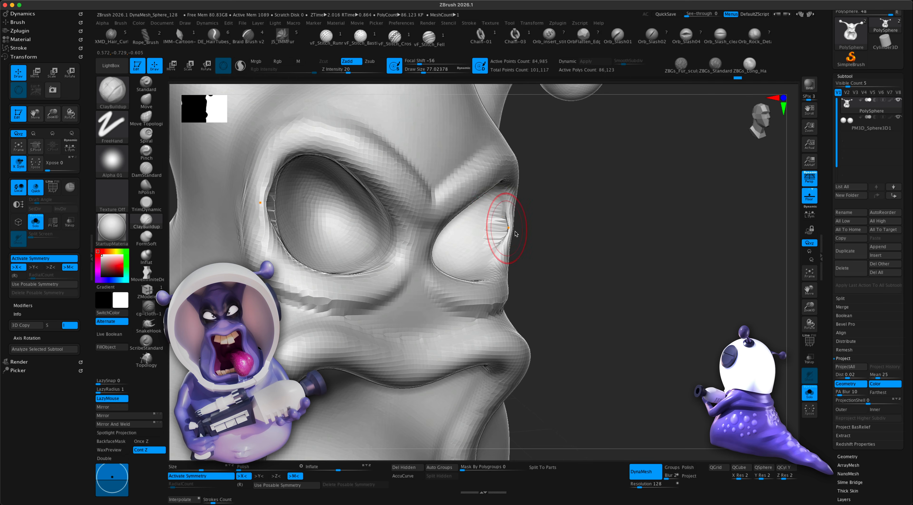
drag(563, 234, 566, 235)
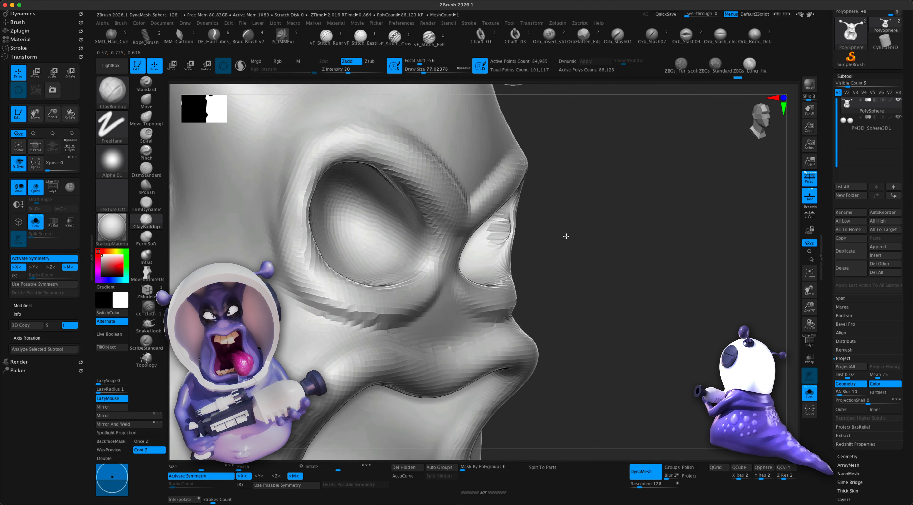
mouse_move(566, 236)
right_down()
mouse_move(496, 234)
mouse_move(564, 236)
mouse_move(520, 231)
mouse_move(552, 238)
right_up()
drag(551, 240, 525, 237)
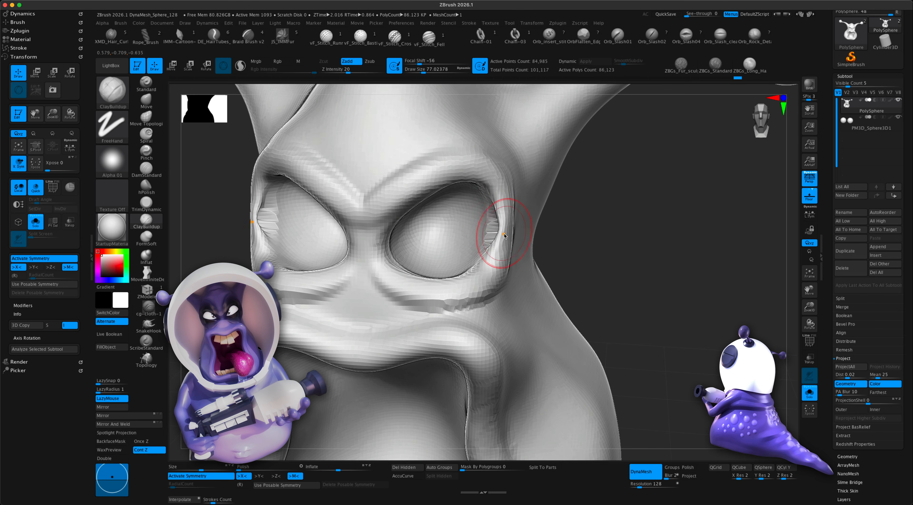
mouse_move(649, 244)
mouse_down()
mouse_move(657, 247)
mouse_move(630, 244)
mouse_move(658, 245)
mouse_move(647, 248)
mouse_up()
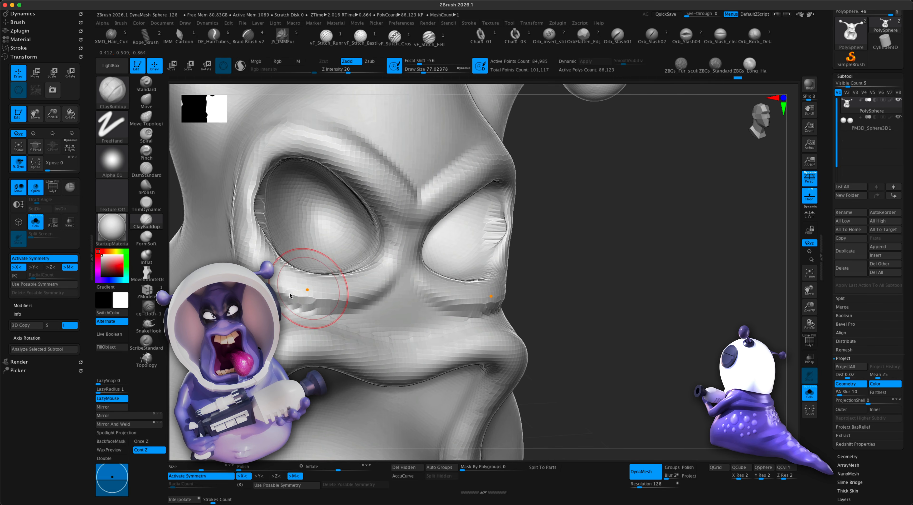
click(150, 259)
key(s)
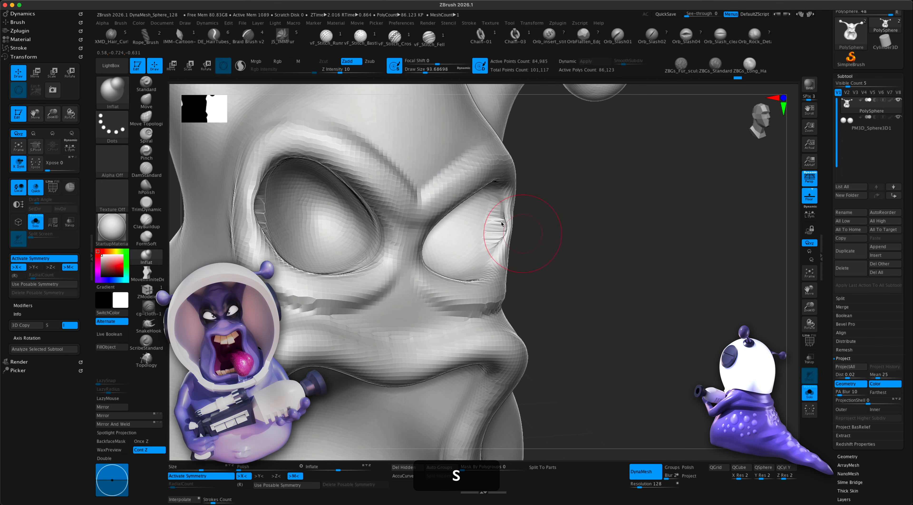
drag(551, 225, 576, 226)
drag(496, 231, 500, 229)
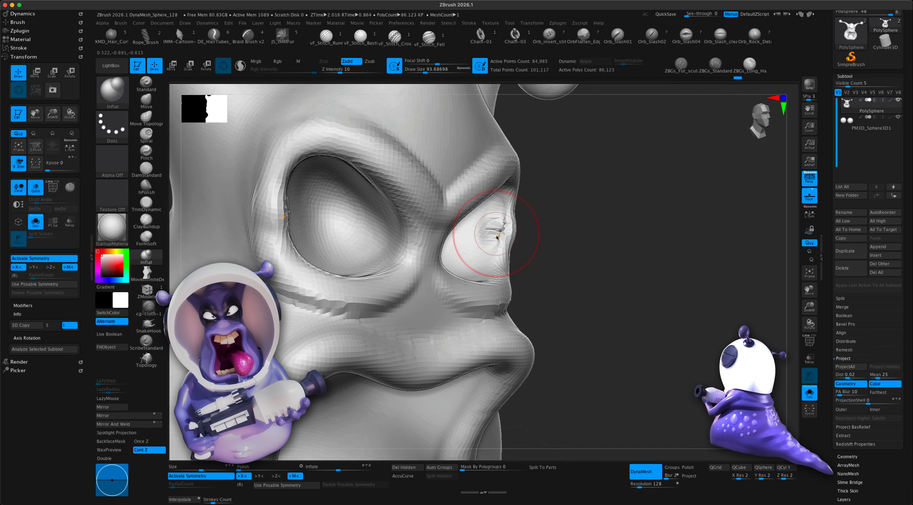
- Remesh the body with DynaMesh at resolution 128 and clean up the outer eye socket walls
super+drag(602, 251, 634, 269)
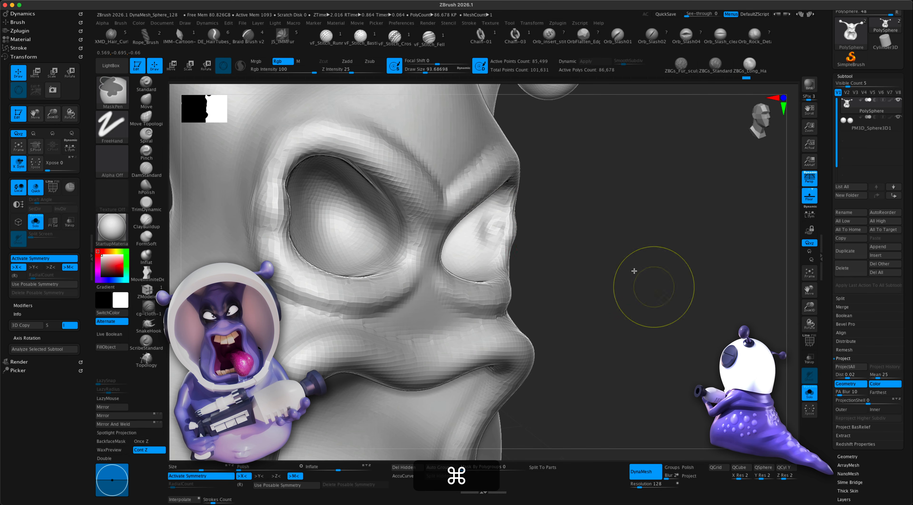
mouse_move(576, 233)
mouse_down()
mouse_move(488, 232)
mouse_move(493, 227)
mouse_up()
mouse_move(605, 241)
mouse_down()
mouse_move(573, 239)
mouse_move(593, 256)
mouse_move(592, 237)
mouse_move(594, 250)
mouse_up()
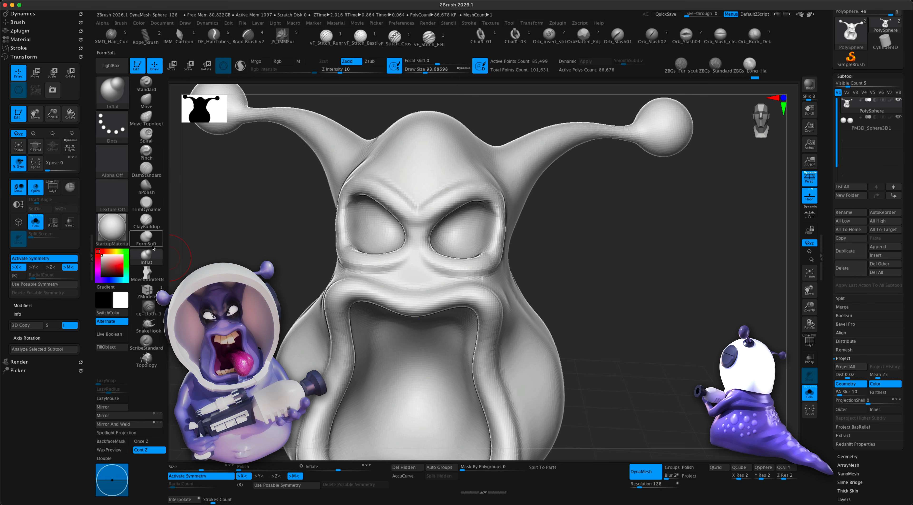
- Show all subtools again and refine the rims around the eye sockets with ClayBuildup at draw size about 77
click(146, 221)
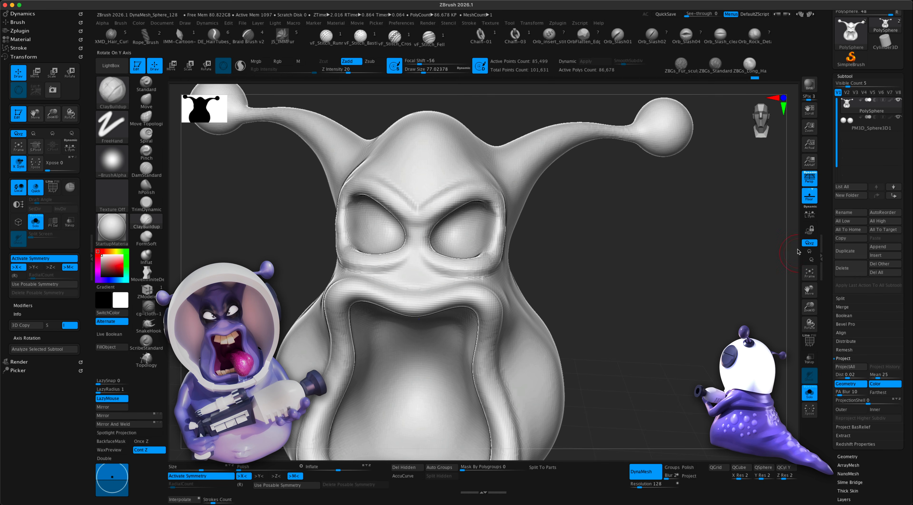
click(809, 394)
alt+drag(619, 315, 548, 268)
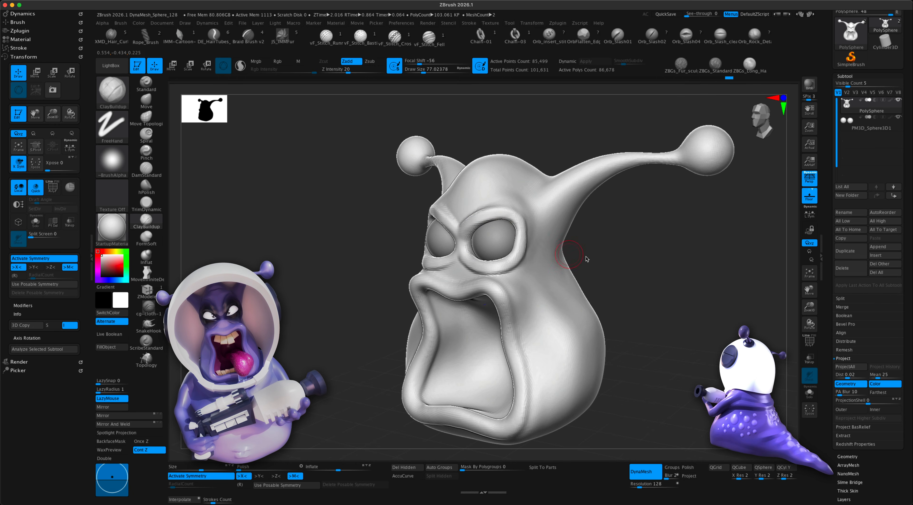
alt+drag(601, 264, 632, 267)
- Duplicate the eyeballs subtool and inflate the original pair slightly to form an outer eyelid shell
click(846, 129)
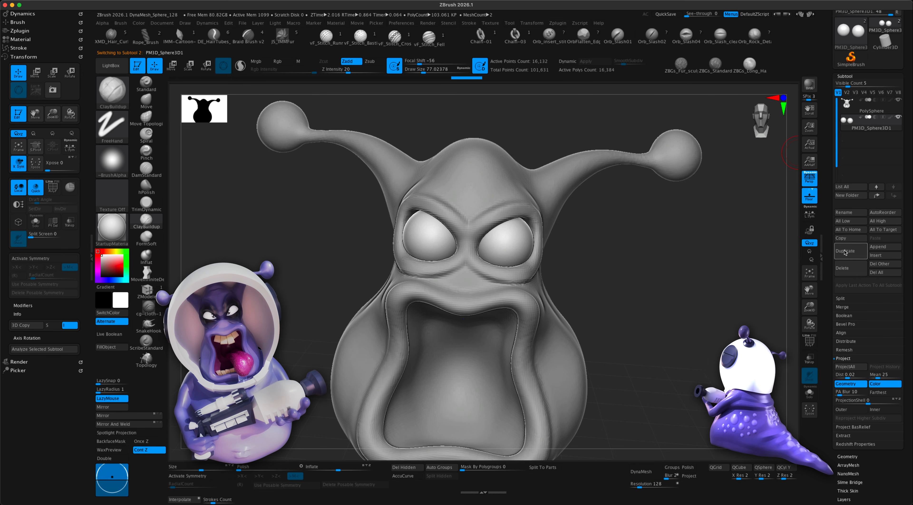
click(851, 123)
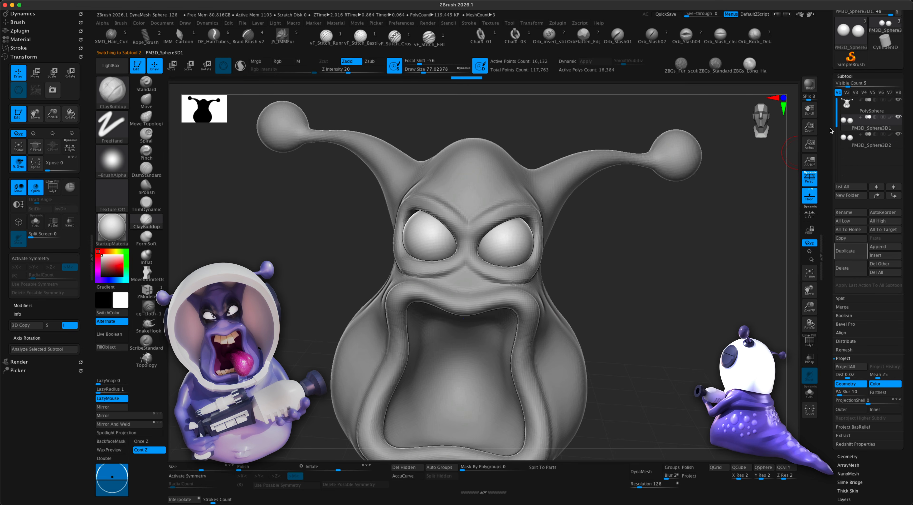
drag(338, 470, 368, 465)
mouse_move(648, 282)
alt+mouse_down()
mouse_move(663, 289)
mouse_move(641, 292)
alt+mouse_up()
- With X symmetry on, push a horizontal slit into the inflated eye shells using the inverted Inflat brush at draw size about 54
click(148, 256)
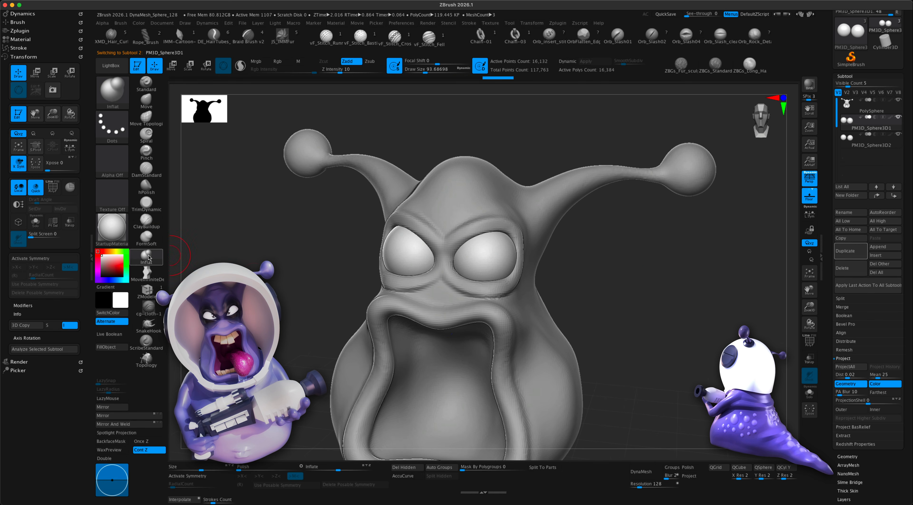
key(s)
drag(254, 274, 251, 274)
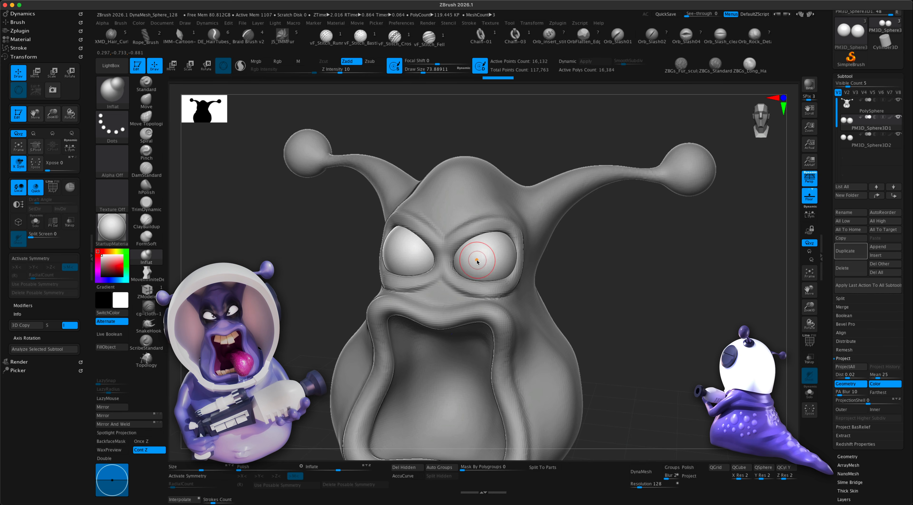
key(s)
drag(552, 266, 547, 267)
key(x)
key(alt)
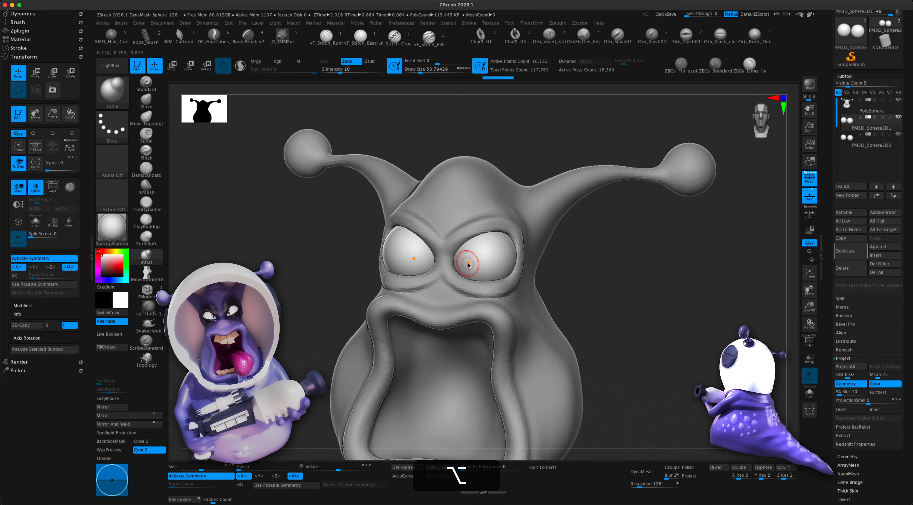
alt+drag(456, 259, 453, 259)
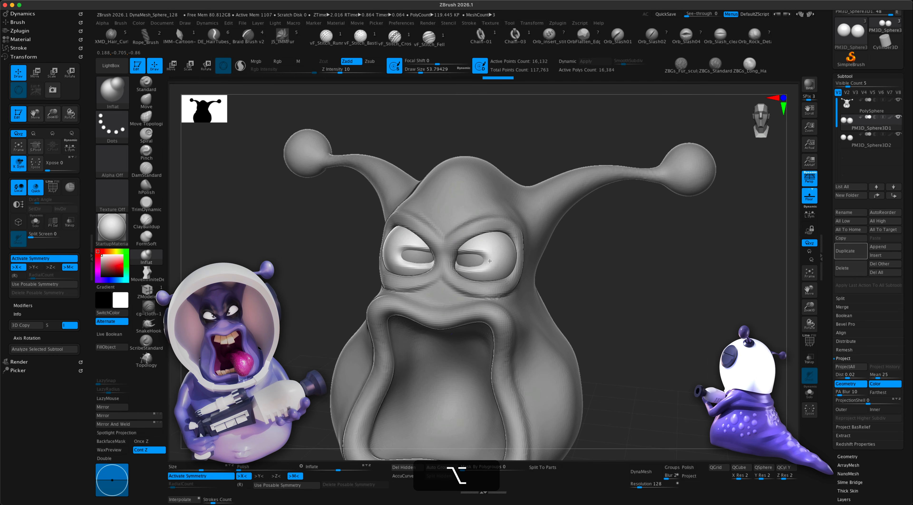
alt+drag(499, 259, 508, 260)
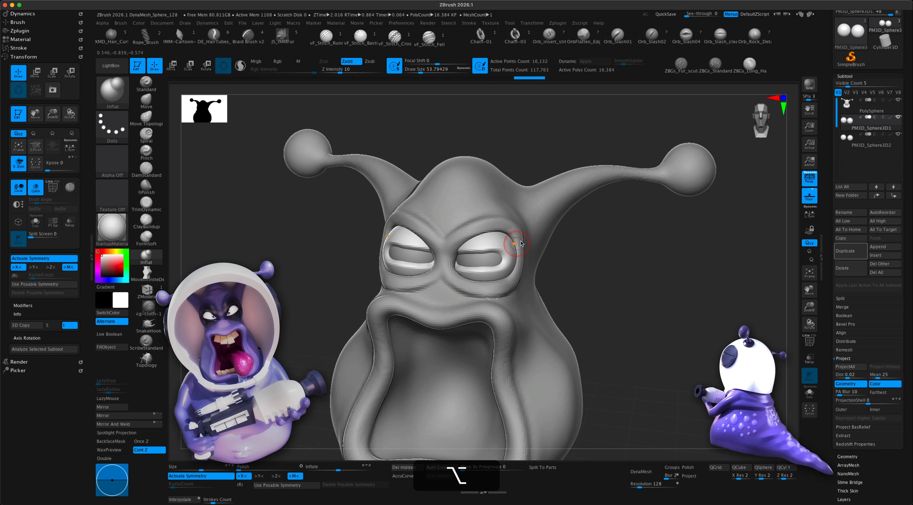
drag(607, 255, 560, 248)
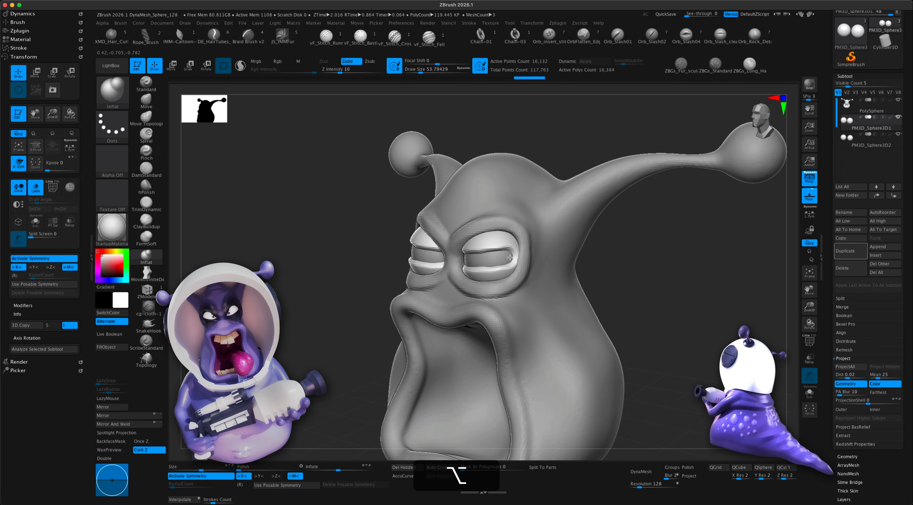
- Select the alien body subtool and merge it down with the slit eyelid shells, keeping the eyeballs separate
drag(603, 266, 679, 269)
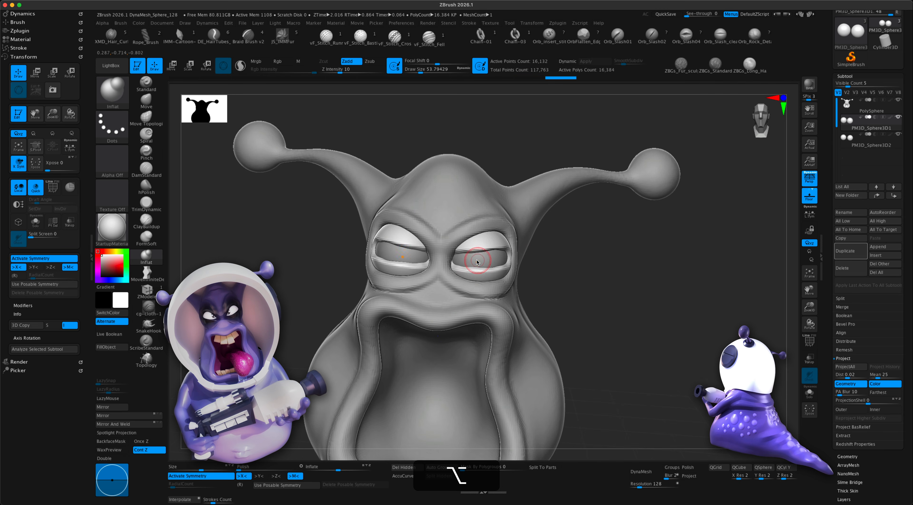
right_drag(492, 263, 605, 273)
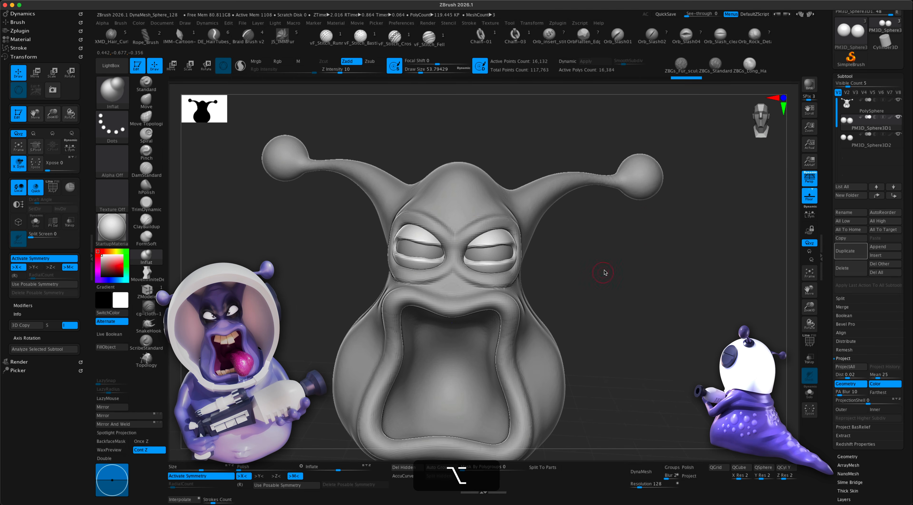
click(850, 105)
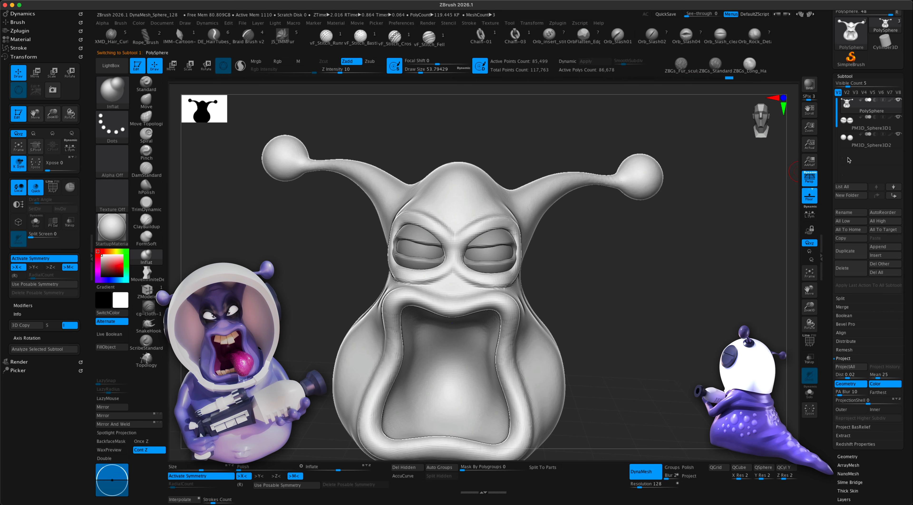
click(843, 306)
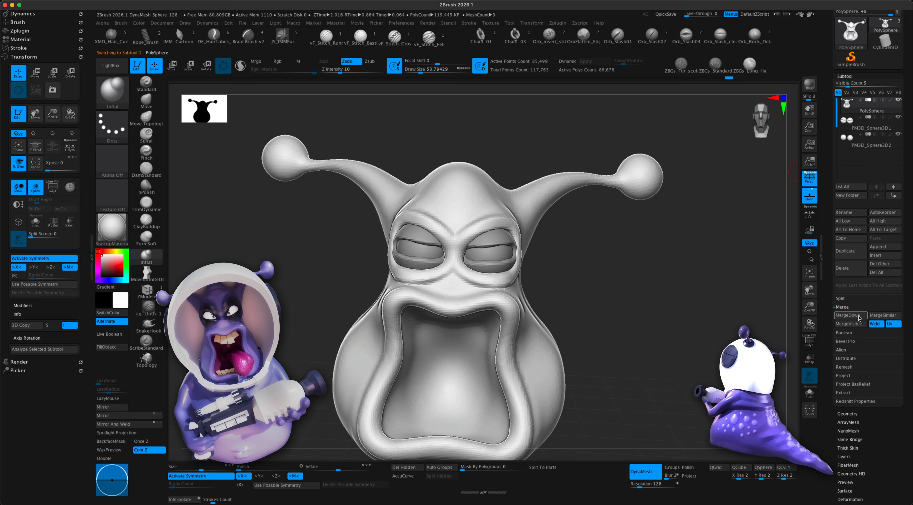
click(858, 317)
- Try to remesh the merged body and eyelids with DynaMesh at resolution 128
drag(641, 343, 646, 355)
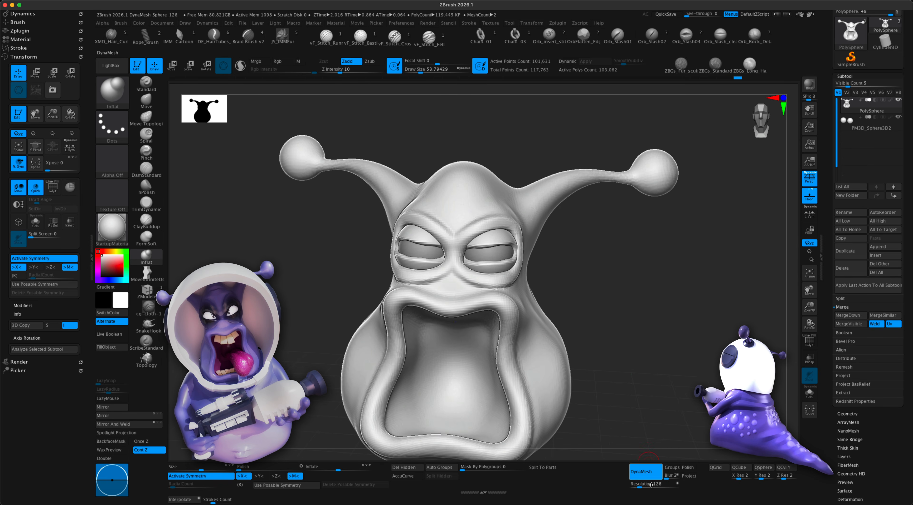
super+drag(640, 298, 642, 301)
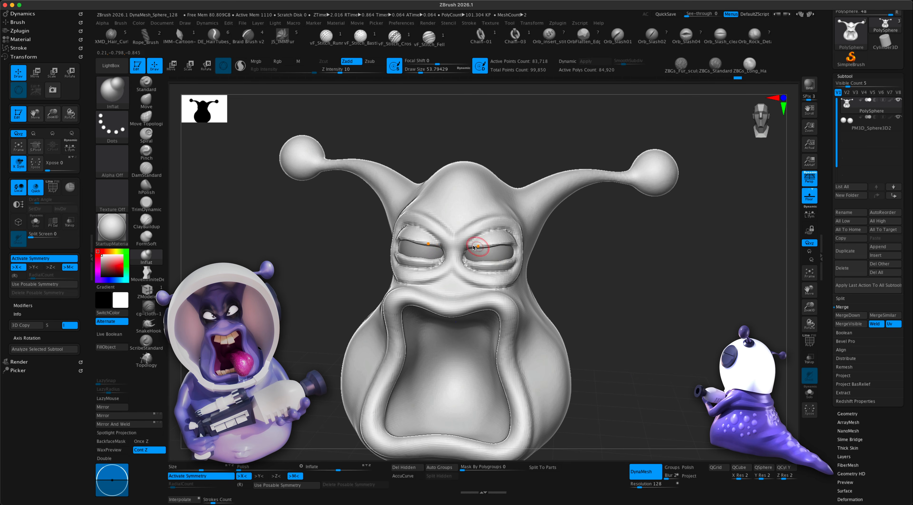
key(super+z)
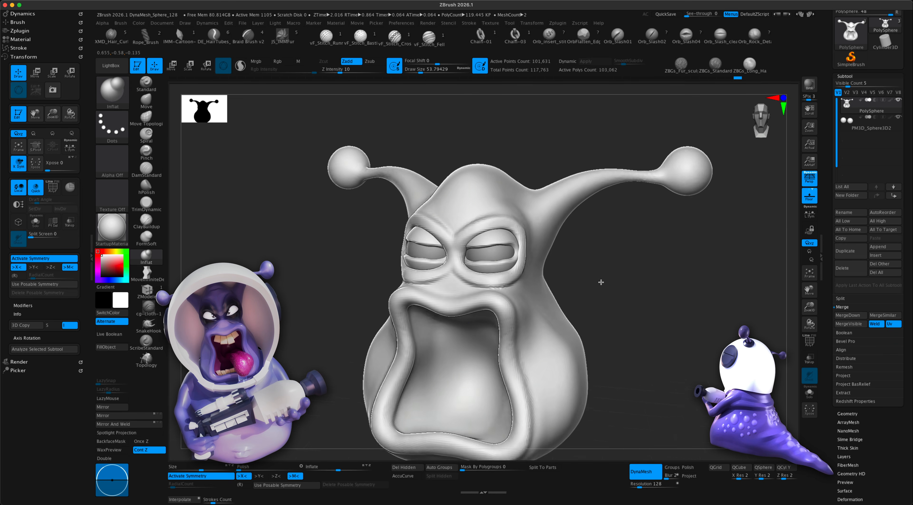
- Set the DynaMesh resolution to 256 and remesh the merged body and eyelids
mouse_move(602, 282)
mouse_down()
mouse_move(618, 291)
mouse_move(622, 283)
mouse_move(614, 313)
mouse_move(634, 344)
mouse_up()
click(648, 483)
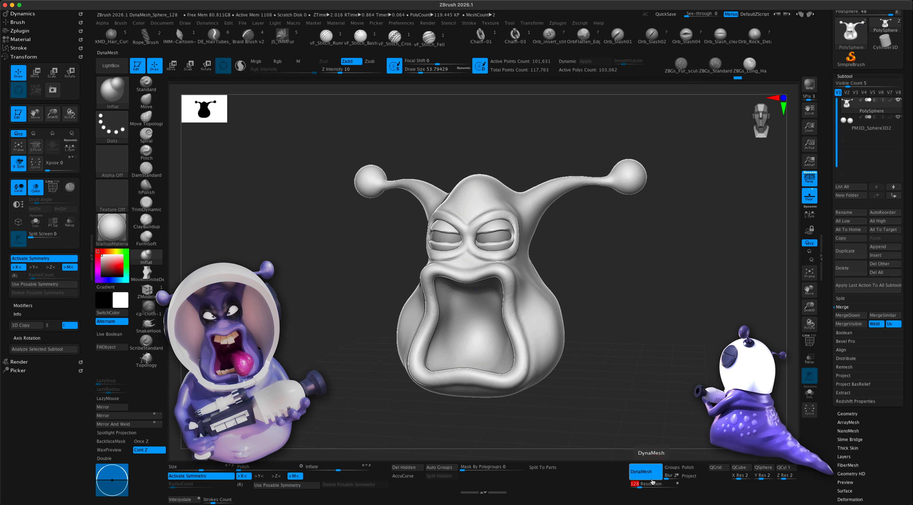
text(256)
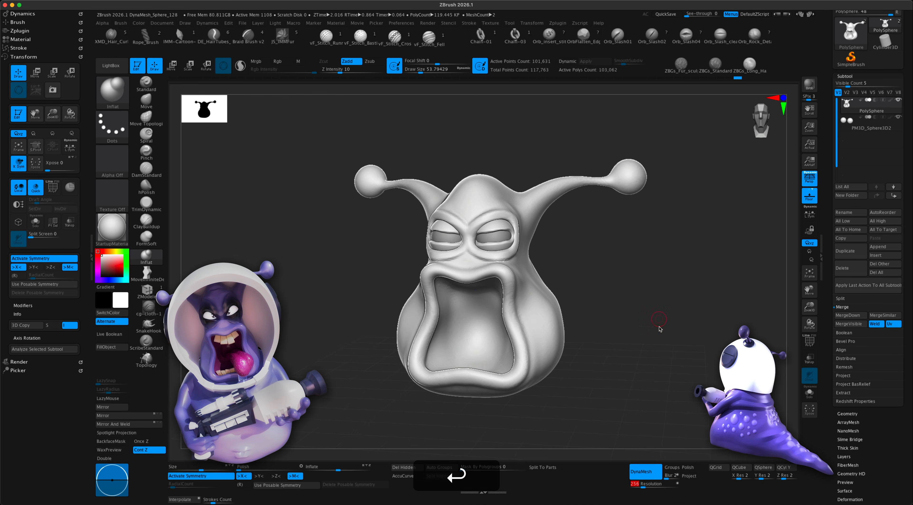
mouse_move(659, 328)
mouse_down()
mouse_move(669, 334)
mouse_move(655, 326)
mouse_up()
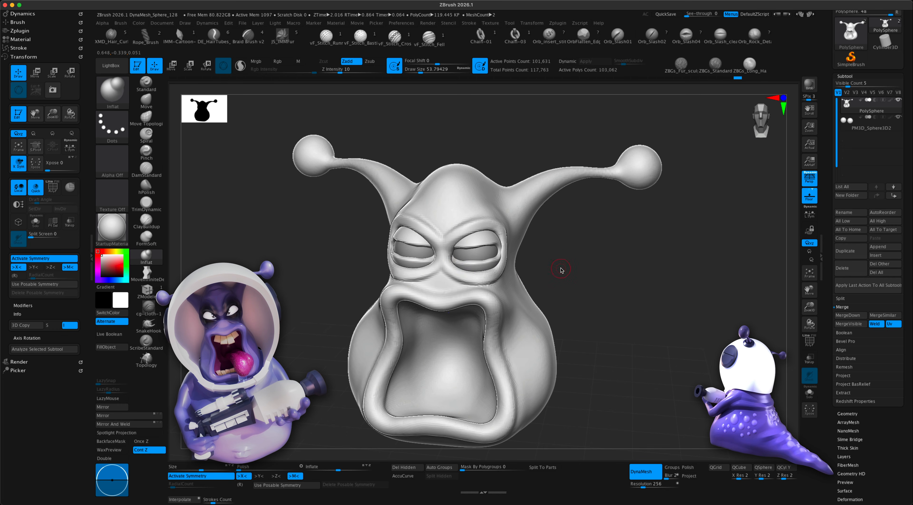
mouse_move(577, 255)
super+mouse_down()
mouse_move(637, 311)
mouse_move(616, 296)
super+mouse_up()
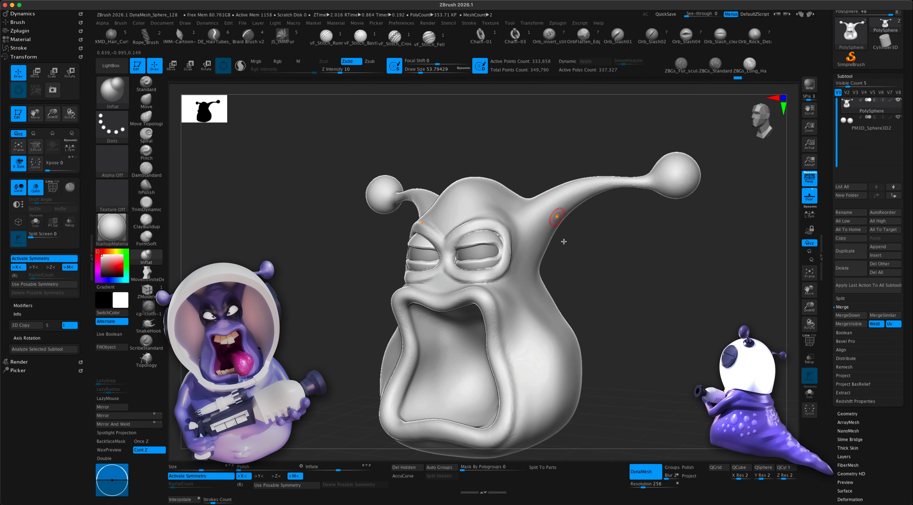
- Smooth the seams where the eyelids join the surrounding eye sockets
drag(603, 276, 501, 227)
key(shift)
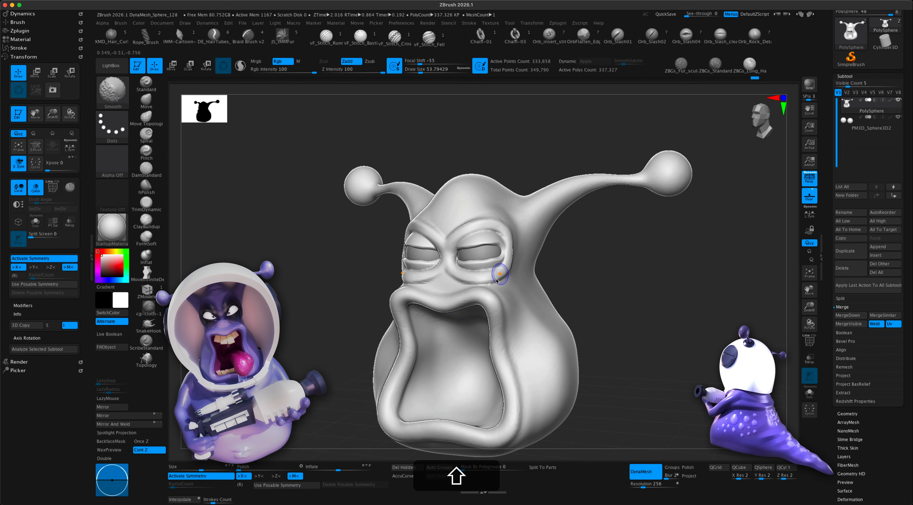
mouse_move(544, 257)
mouse_down()
mouse_move(605, 272)
mouse_move(566, 263)
mouse_move(558, 295)
mouse_move(561, 271)
mouse_move(589, 267)
mouse_move(596, 286)
mouse_up()
key(shift)
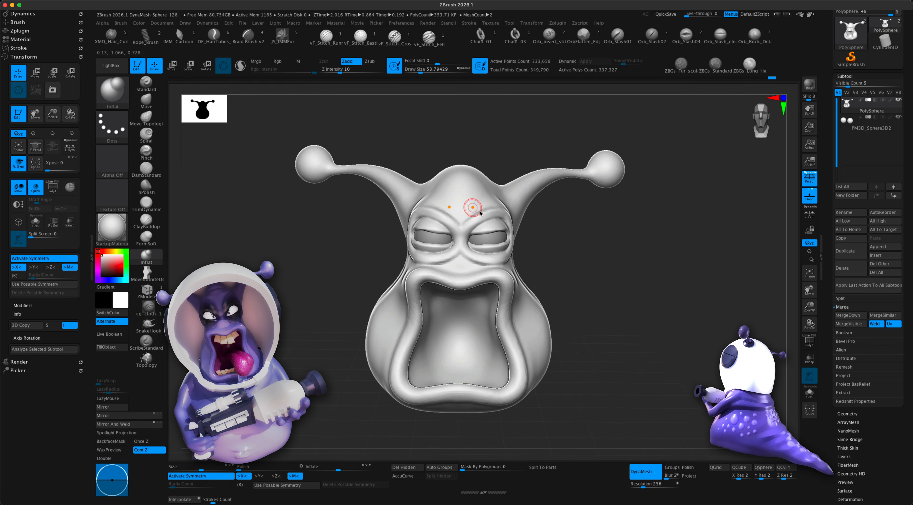
- Build up furrowed brow folds above the eyes with ClayBuildup at draw size about 97, undoing unwanted strokes
alt+right_drag(503, 217, 495, 225)
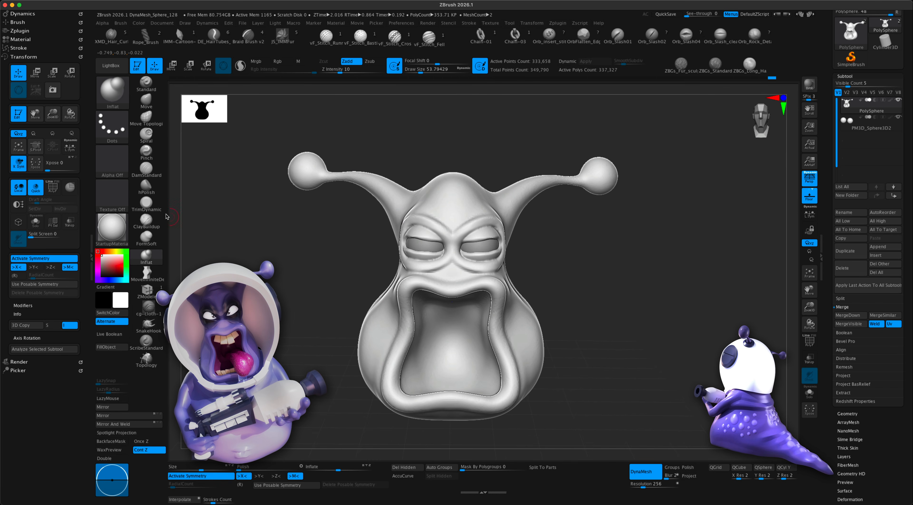
click(147, 221)
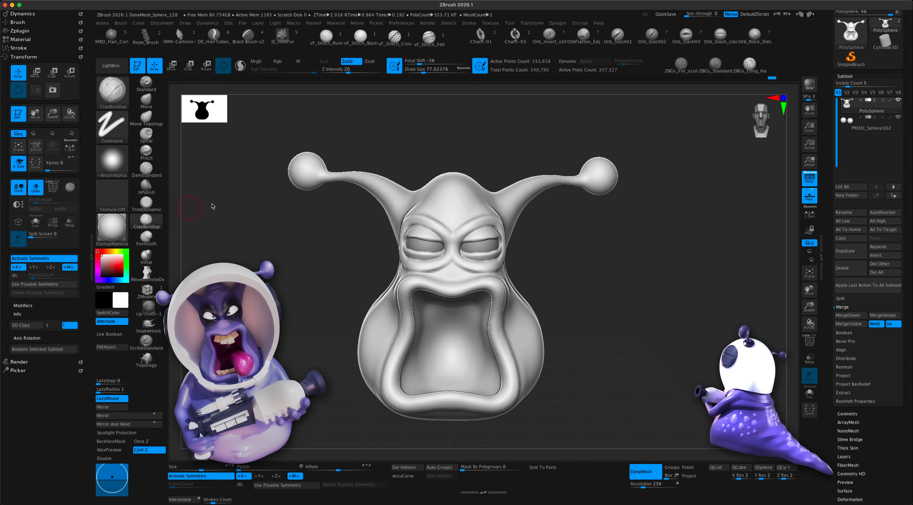
mouse_move(533, 232)
alt+mouse_down()
mouse_move(529, 240)
mouse_move(553, 251)
alt+mouse_up()
key(s)
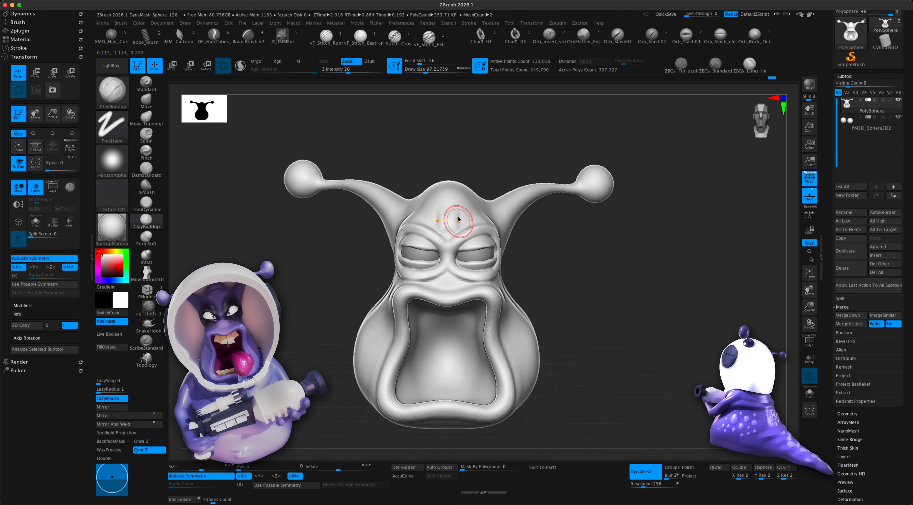
key(super+z)
key(super+z)
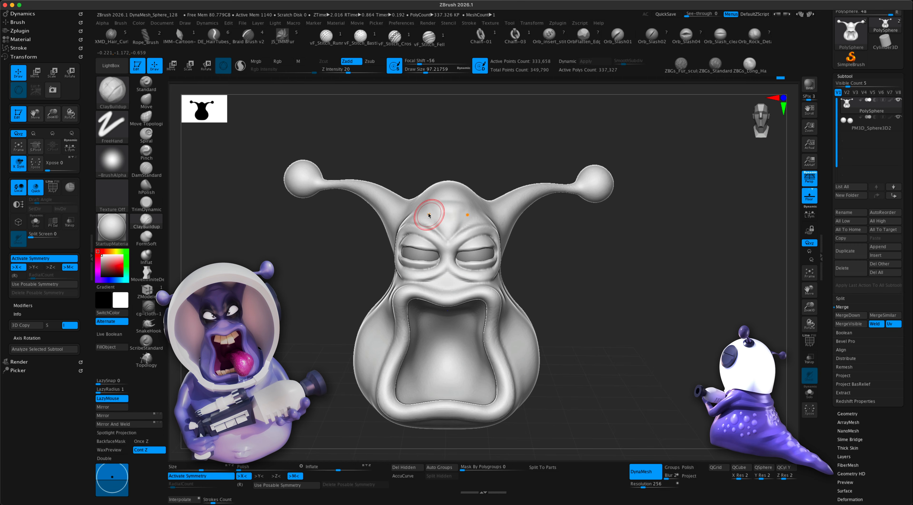
drag(555, 232, 476, 218)
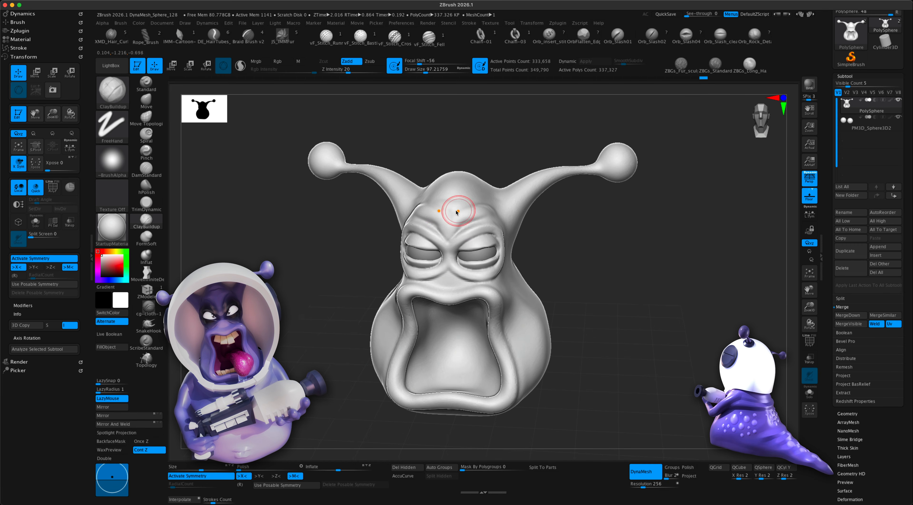
- Sculpt forehead wrinkles and creases between the brows with ClayBuildup at draw size about 62
drag(536, 195, 556, 222)
key(s)
click(544, 236)
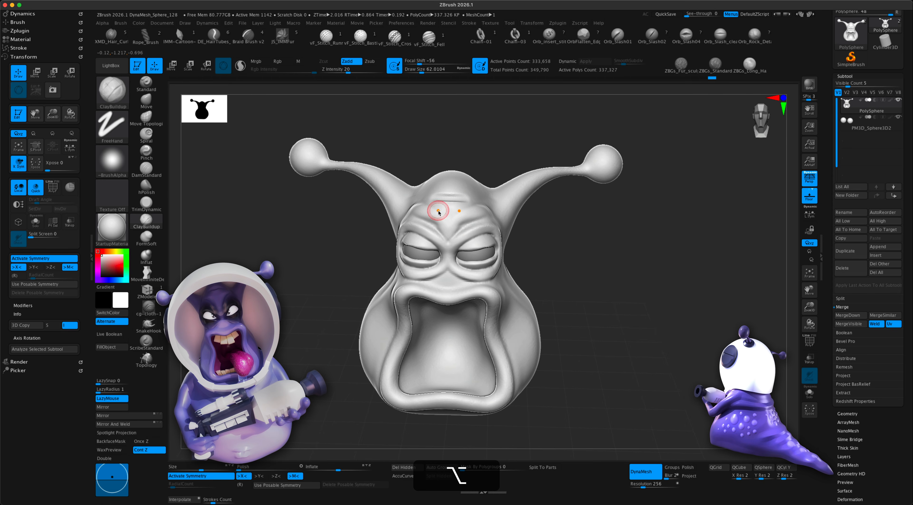
drag(587, 223, 592, 254)
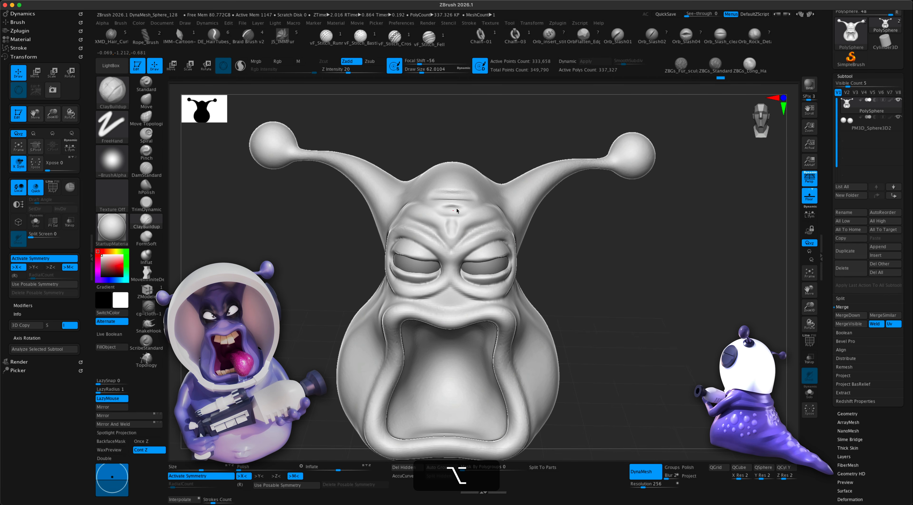
drag(569, 240, 581, 253)
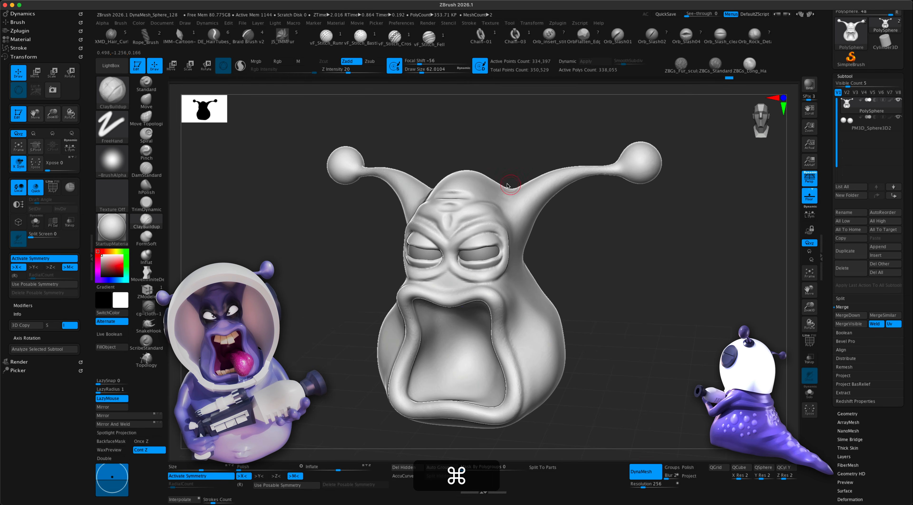
- Smooth and refine the forehead wrinkles, checking the head from the side and back
shift+drag(449, 209, 446, 218)
mouse_move(596, 191)
alt+shift+mouse_down()
mouse_move(579, 250)
mouse_move(603, 247)
mouse_move(586, 253)
mouse_move(471, 216)
alt+shift+mouse_up()
drag(602, 249, 494, 189)
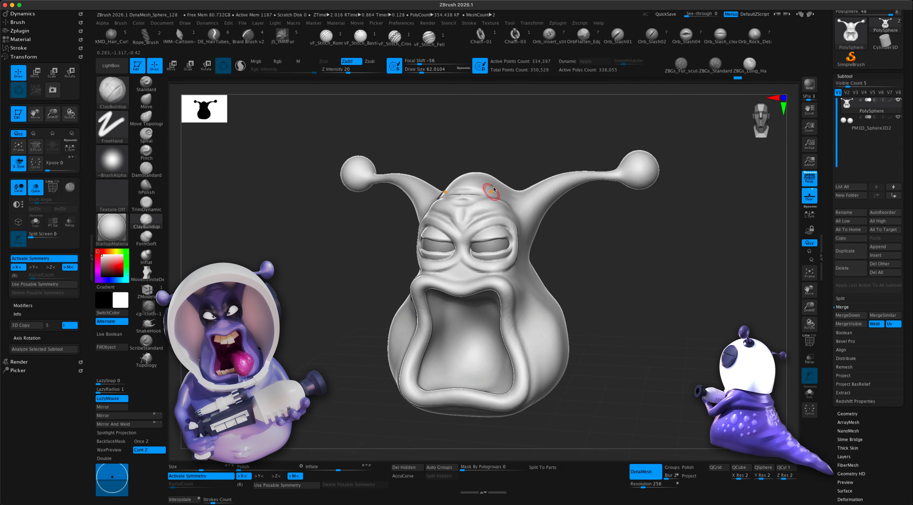
drag(588, 249, 560, 233)
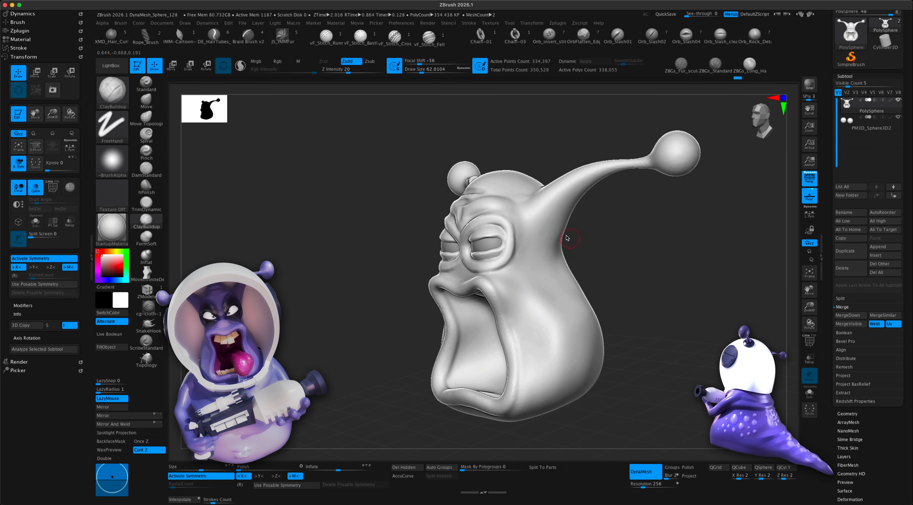
drag(648, 228, 551, 219)
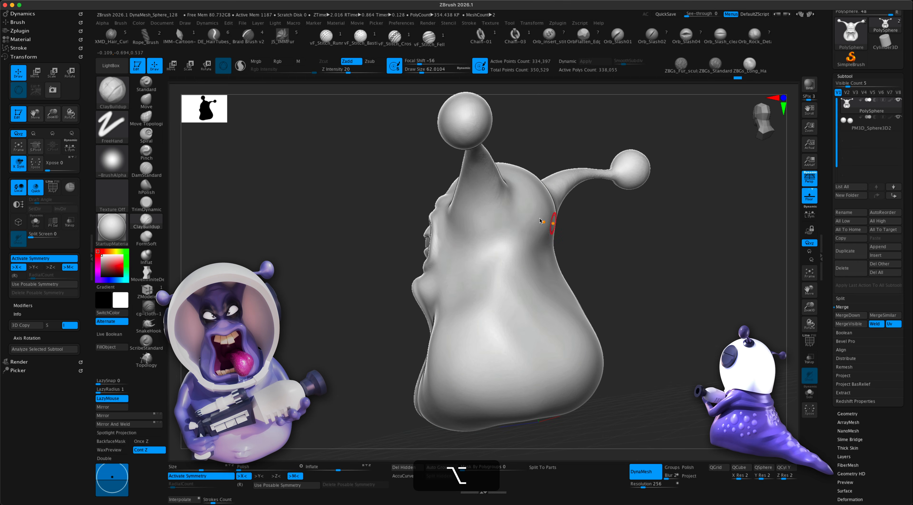
drag(607, 243, 649, 244)
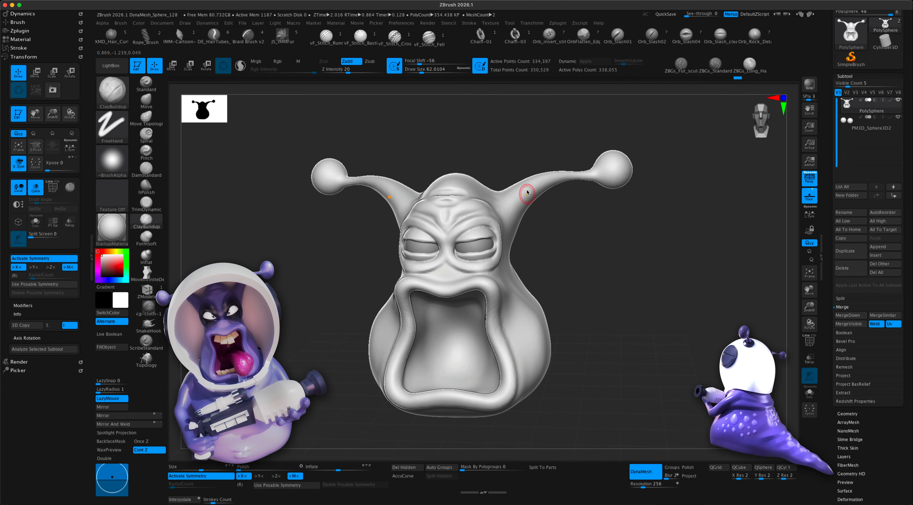
- Push a round throat cavity into the back of the mouth with the inverted Inflat brush at draw size about 202
mouse_move(572, 227)
mouse_down()
mouse_move(607, 228)
mouse_move(573, 224)
mouse_move(591, 252)
mouse_move(577, 252)
mouse_move(602, 240)
mouse_move(593, 247)
mouse_move(596, 267)
mouse_up()
key(s)
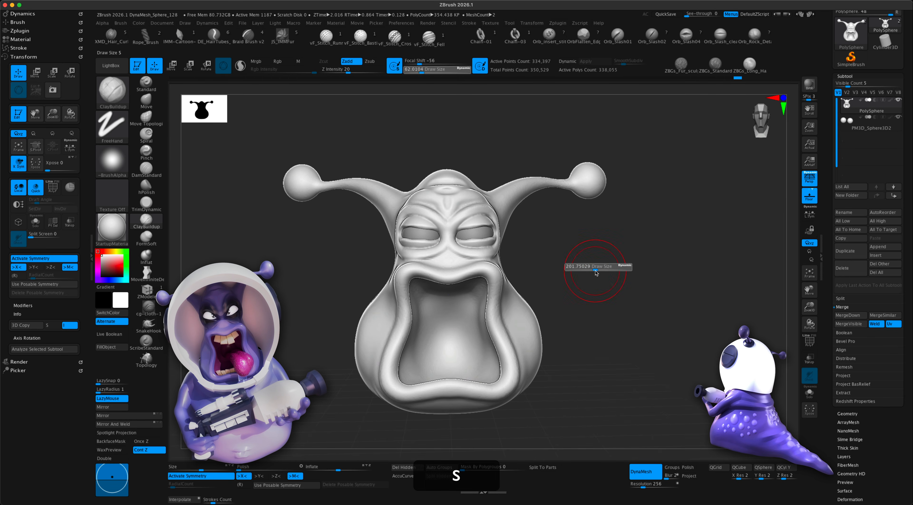
click(152, 264)
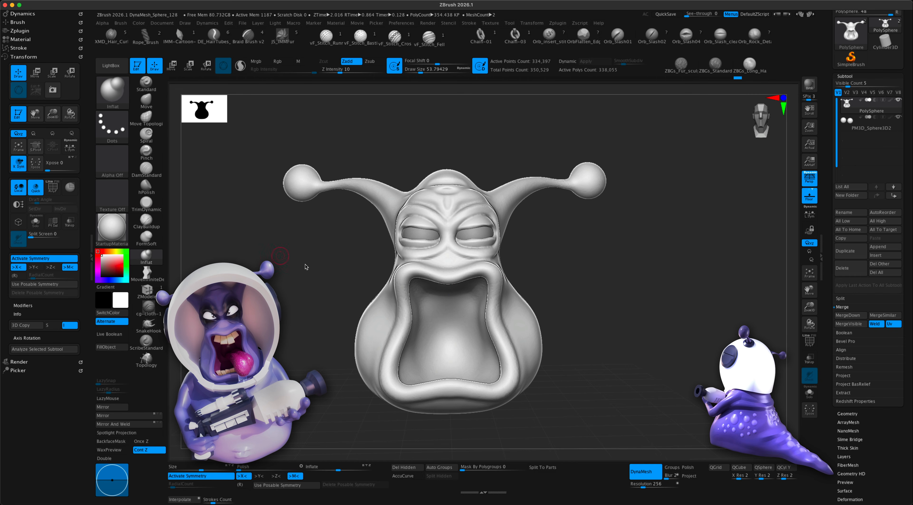
key(s)
click(571, 281)
key(alt)
key(alt+super+z)
key(super+s)
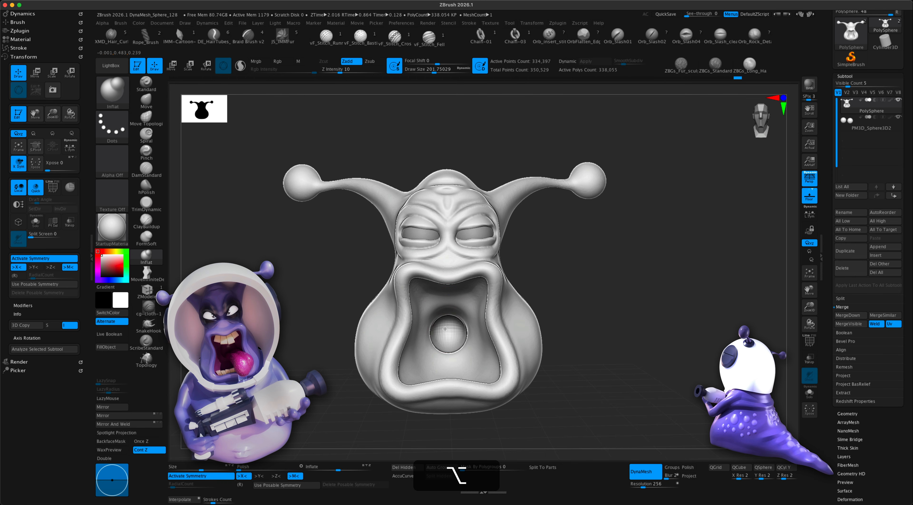
drag(619, 301, 608, 292)
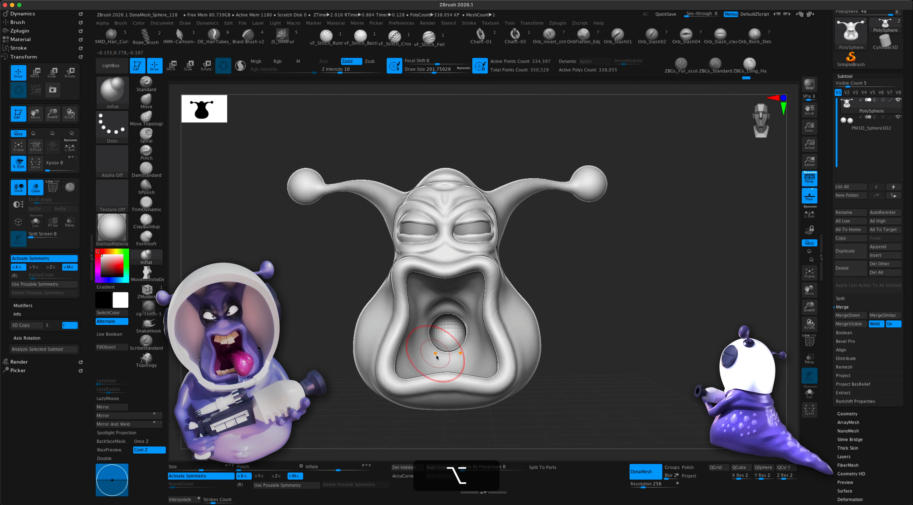
- Hollow the inner mouth walls above and beside the throat with inverted Inflat strokes, undoing the last stroke
drag(570, 314, 557, 308)
alt+drag(427, 323, 431, 312)
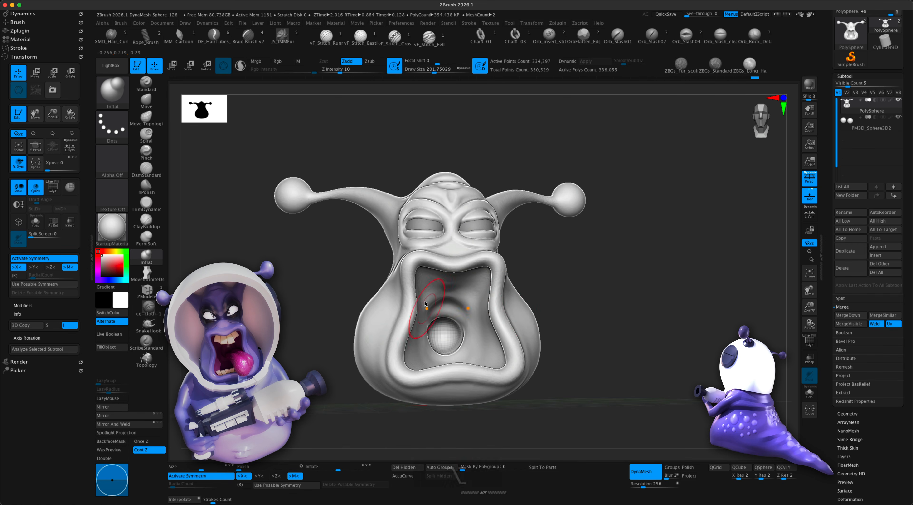
mouse_move(559, 298)
mouse_down()
mouse_move(579, 290)
mouse_move(591, 256)
mouse_up()
key(alt)
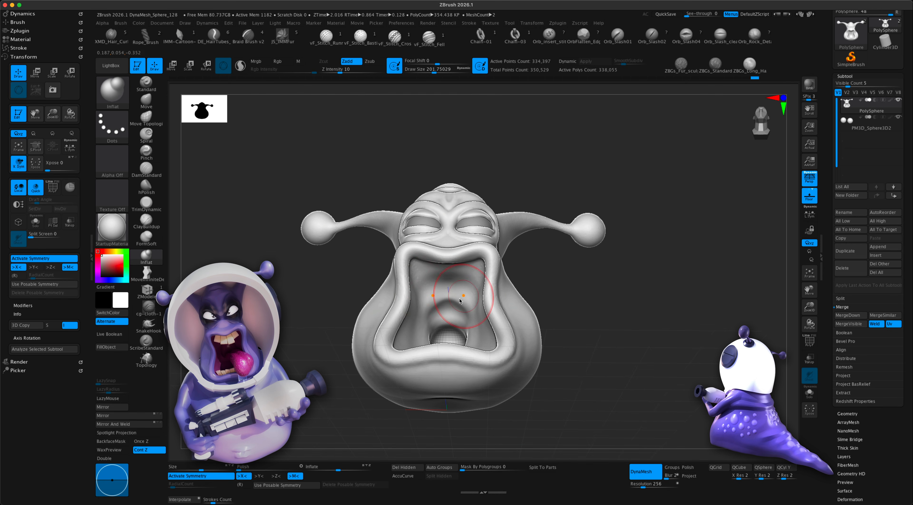
alt+drag(433, 289, 438, 302)
mouse_move(583, 271)
mouse_down()
mouse_move(590, 295)
mouse_move(577, 286)
mouse_move(591, 324)
mouse_move(574, 319)
mouse_up()
key(super+z)
- Carve the inner mouth around the throat further with the inverted Inflat brush at draw size about 136
key(s)
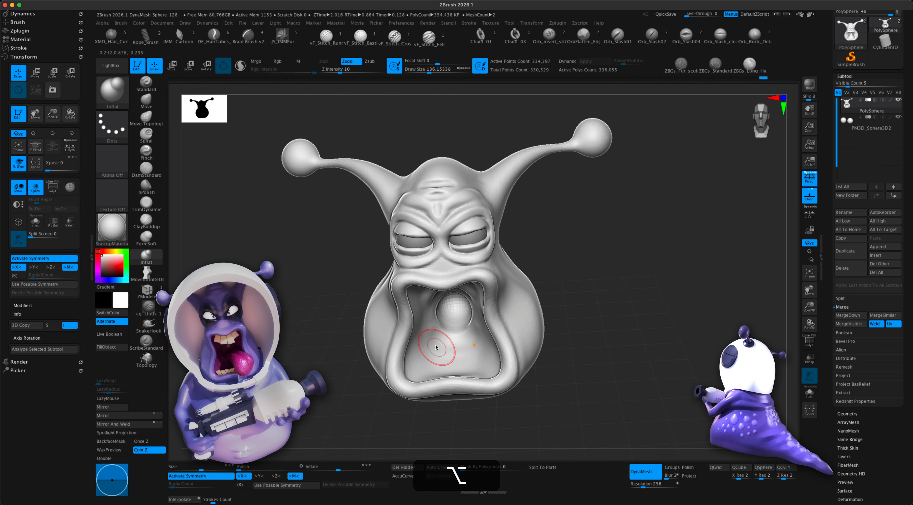
mouse_move(446, 366)
right_down()
mouse_move(601, 302)
mouse_move(433, 354)
mouse_move(596, 310)
mouse_move(606, 298)
mouse_move(589, 297)
mouse_move(596, 289)
right_up()
key(alt)
- Remesh the body with DynaMesh at resolution 256 and smooth the throat cavity
mouse_move(604, 282)
super+mouse_down()
mouse_move(608, 319)
mouse_move(653, 315)
super+mouse_up()
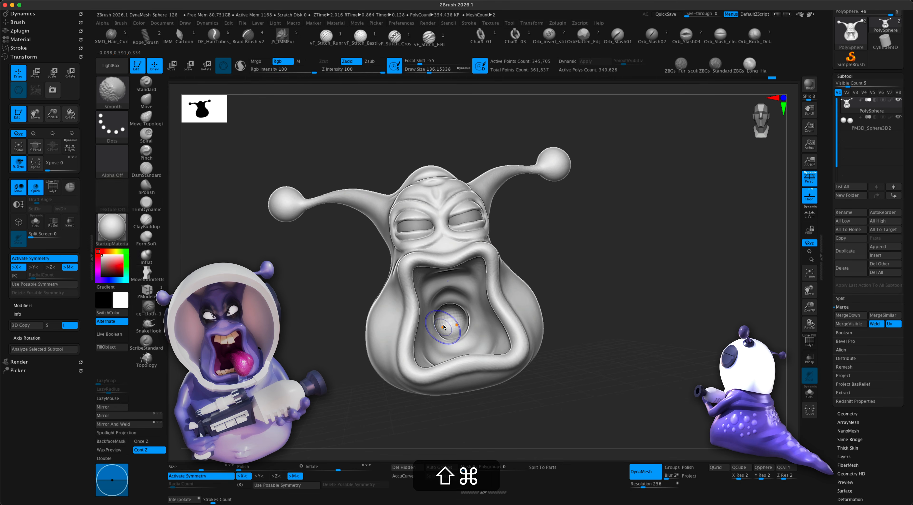
key(shift+s)
mouse_move(519, 308)
shift+right_down()
mouse_move(597, 279)
mouse_move(611, 287)
mouse_move(586, 292)
shift+right_up()
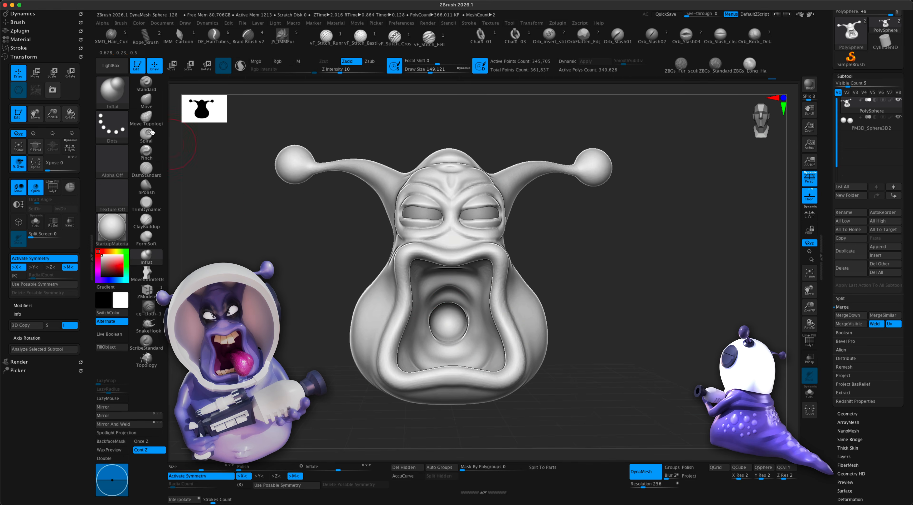
- Enlarge and reshape the throat opening inside the mouth with the Move brush at draw size about 262
click(146, 101)
key(s)
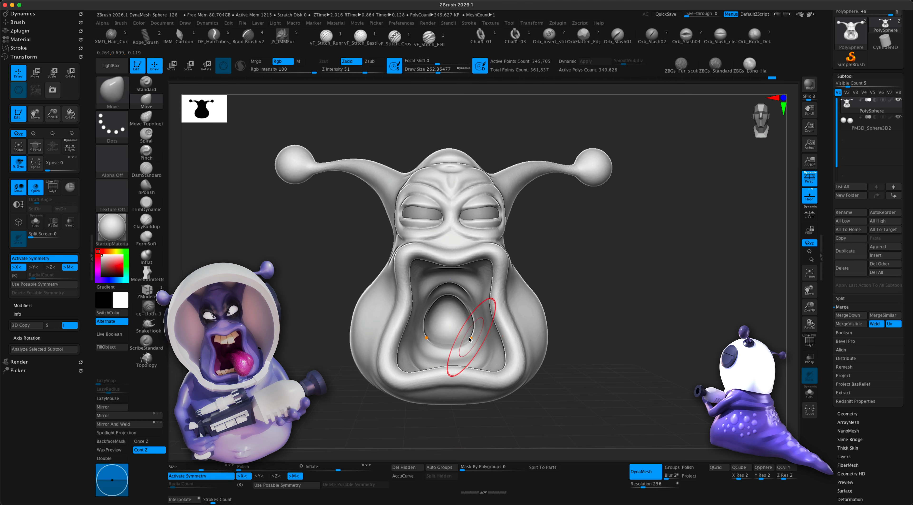
mouse_move(463, 299)
right_down()
mouse_move(588, 290)
mouse_move(477, 298)
right_up()
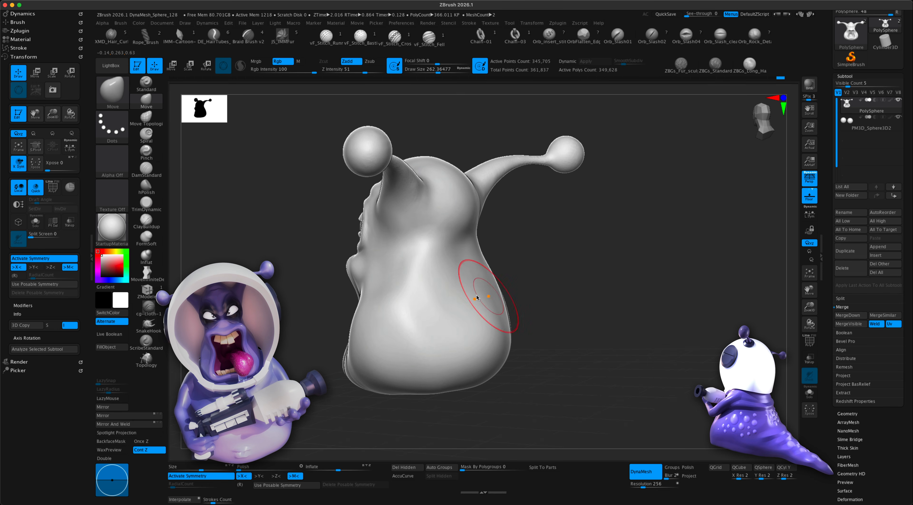
mouse_move(563, 288)
right_down()
mouse_move(611, 284)
mouse_move(579, 292)
right_up()
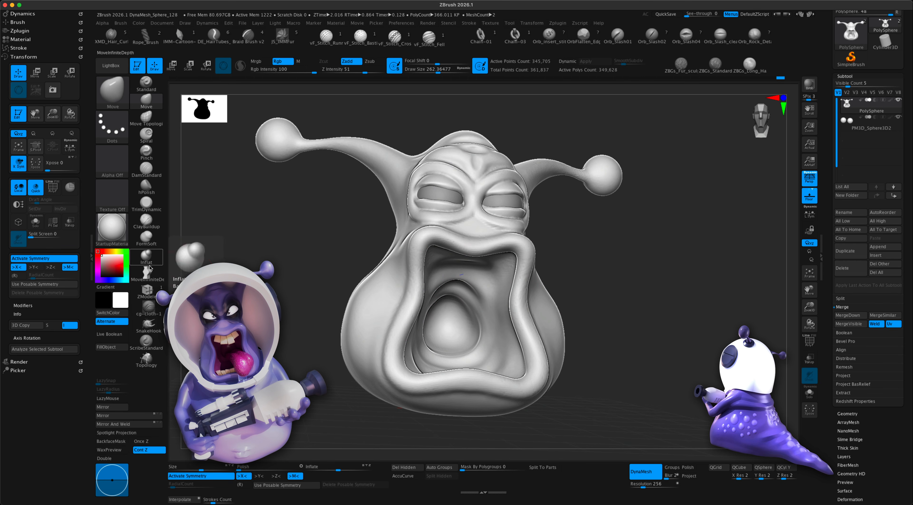
- Pull a uvula down from the throat's upper edge with the SnakeHook brush at draw size about 35, undoing a wider first attempt
click(147, 328)
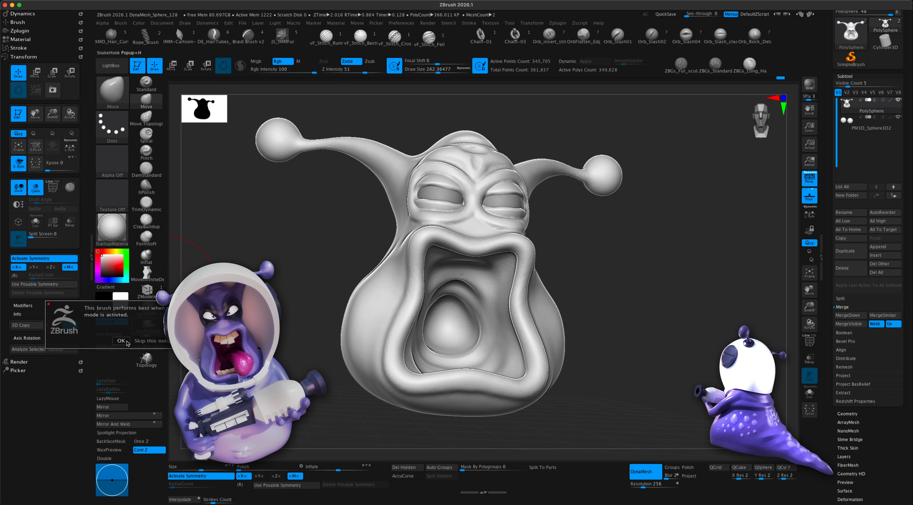
key(s)
drag(269, 285, 253, 285)
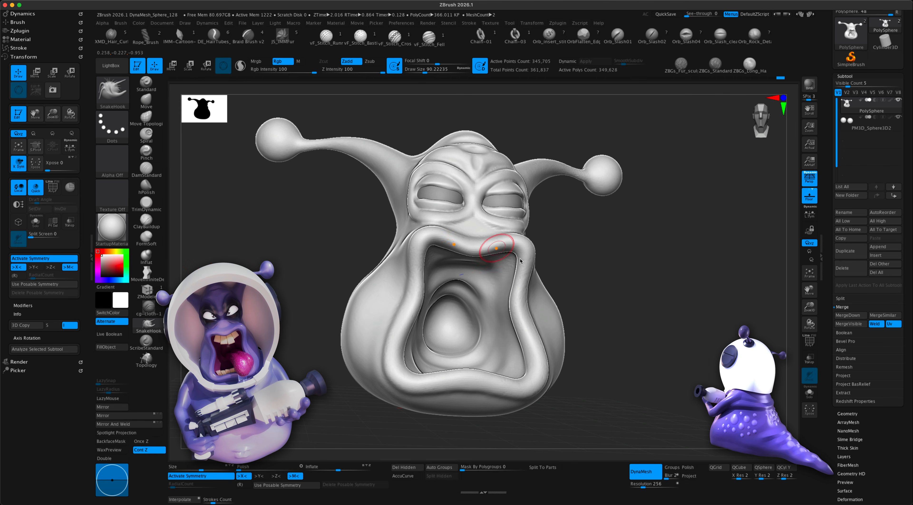
alt+drag(593, 277, 595, 292)
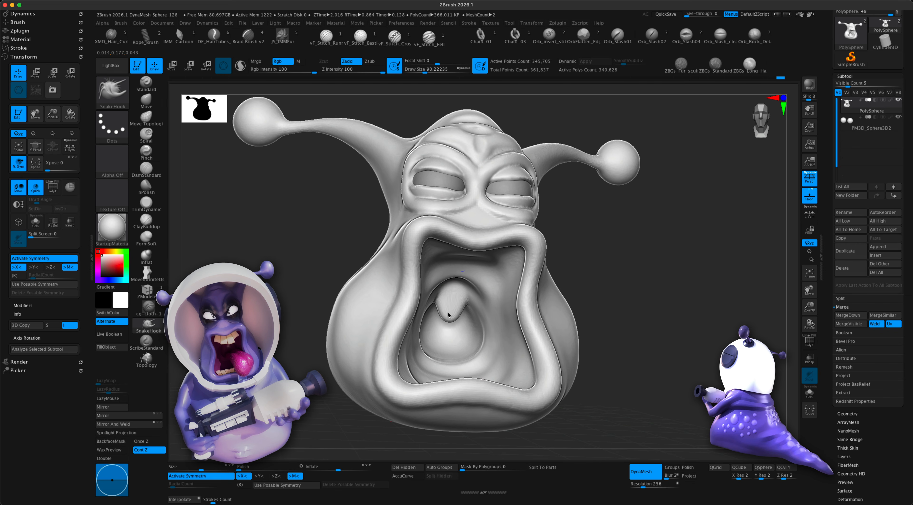
drag(448, 314, 453, 318)
key(super+z)
key(s)
drag(587, 283, 580, 283)
mouse_move(628, 283)
mouse_down()
mouse_move(612, 289)
mouse_move(614, 267)
mouse_move(607, 271)
mouse_move(654, 163)
mouse_up()
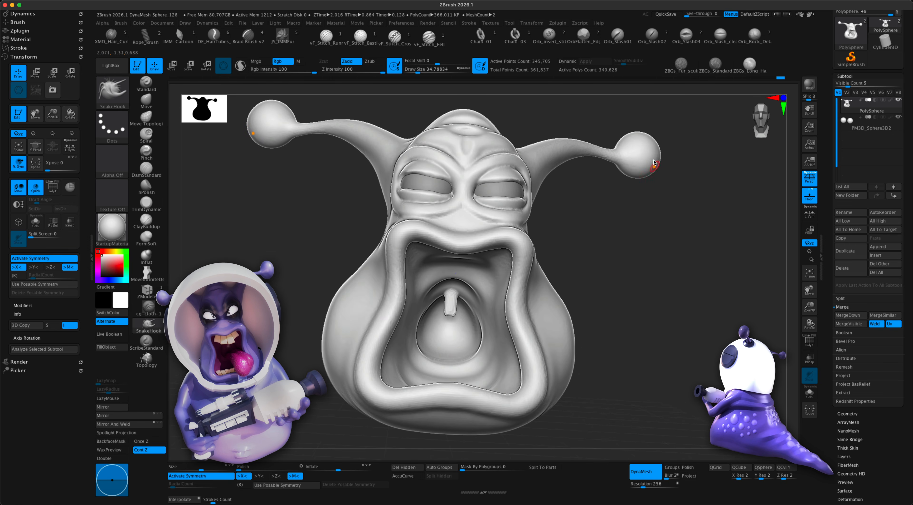
- Remesh the body with DynaMesh and smooth the uvula's stem at draw size about 71
mouse_move(613, 261)
super+mouse_down()
mouse_move(644, 294)
mouse_move(600, 284)
super+mouse_up()
key(s)
key(shift)
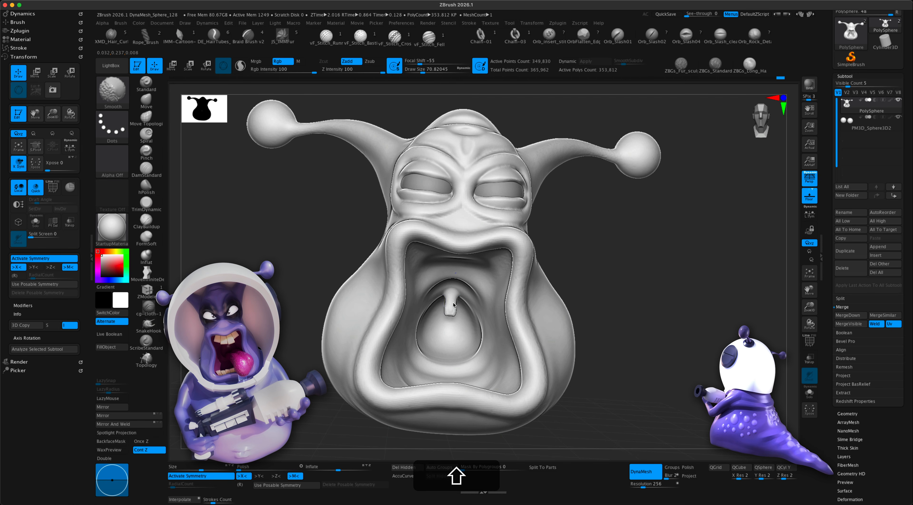
alt+drag(616, 269, 638, 295)
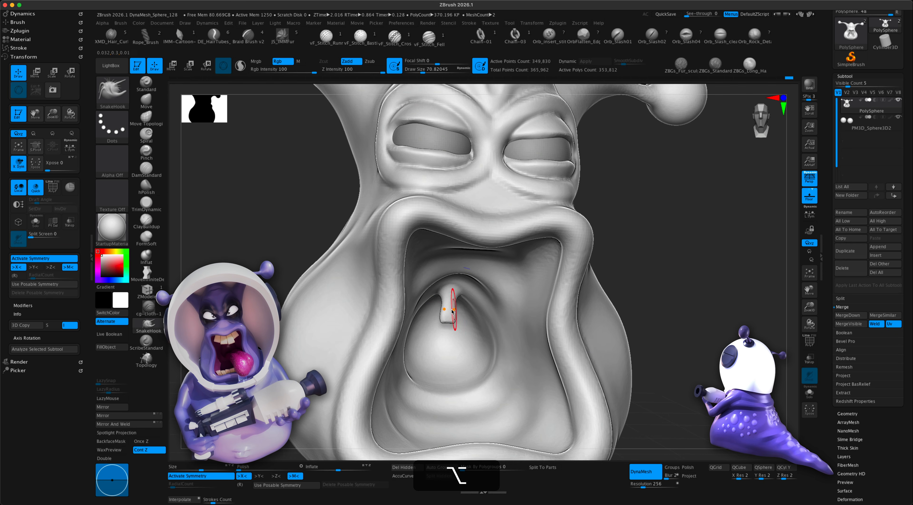
key(shift)
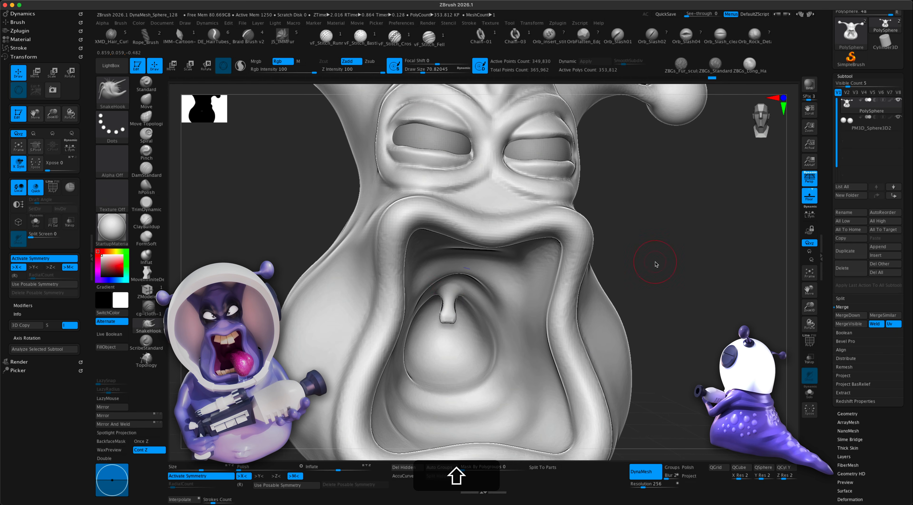
shift+drag(655, 264, 643, 256)
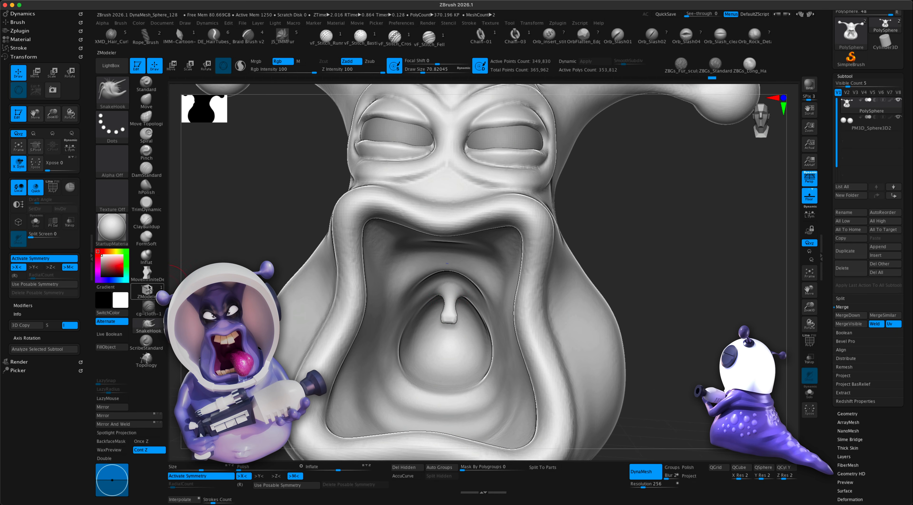
- Swell the uvula's tip into a rounded drop with the Inflat brush at draw size about 94
click(147, 256)
key(s)
drag(687, 264, 682, 265)
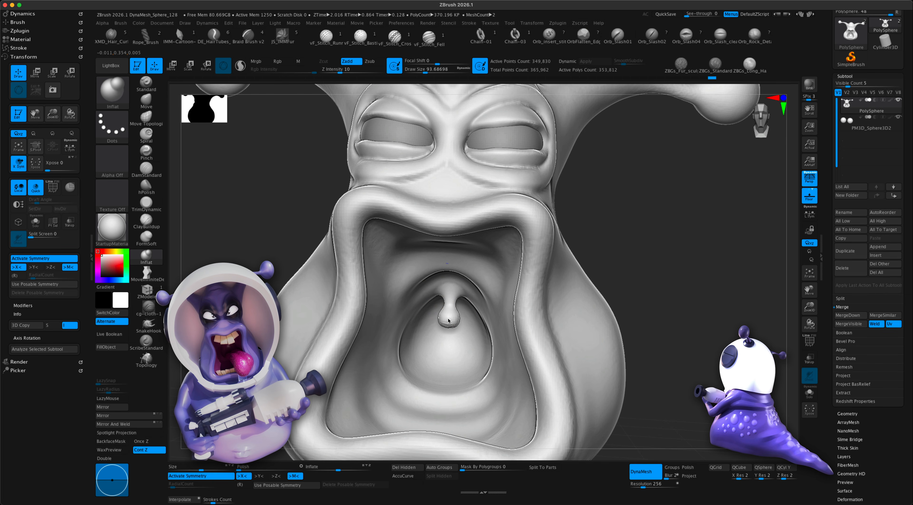
mouse_move(683, 285)
alt+mouse_down()
mouse_move(628, 275)
mouse_move(664, 305)
mouse_move(625, 289)
mouse_move(612, 306)
mouse_move(599, 306)
mouse_move(617, 299)
mouse_move(577, 301)
mouse_move(583, 294)
mouse_move(572, 314)
mouse_move(589, 316)
alt+mouse_up()
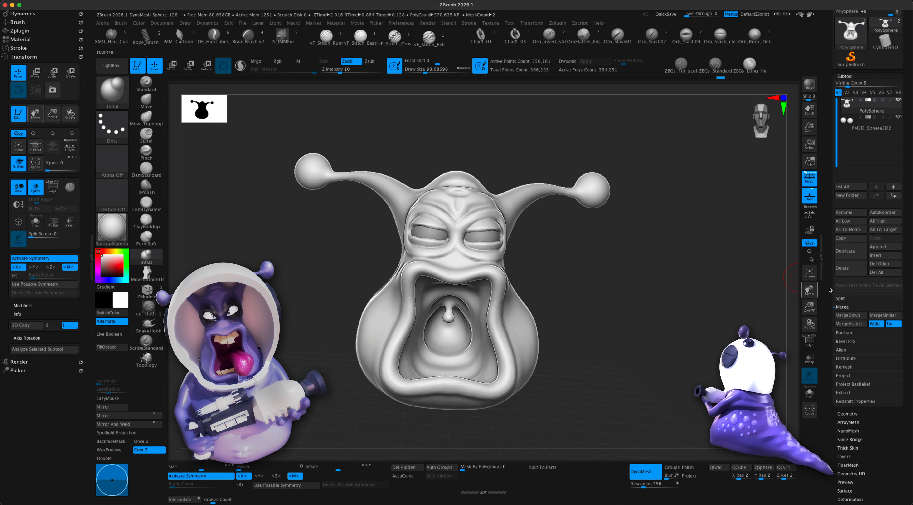
- Insert a Cube3D as a new subtool below the body
click(885, 255)
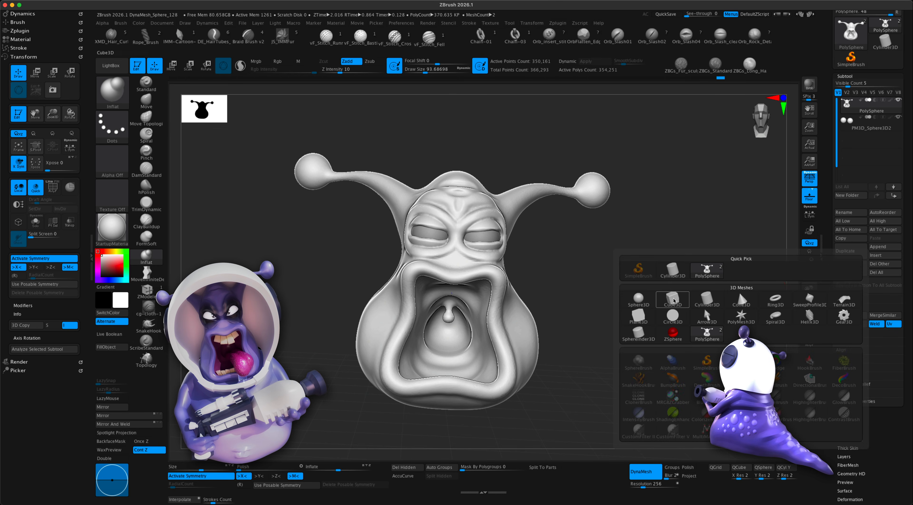
click(672, 301)
drag(655, 324, 656, 320)
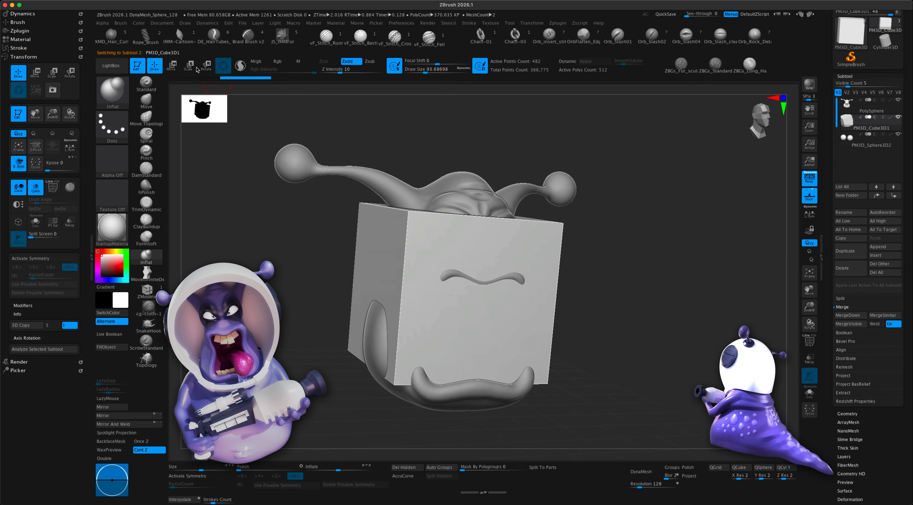
- Scale the cube down to tooth size and move it forward into the mouth opening beneath the upper lip
key(w)
drag(451, 290, 397, 328)
alt+drag(597, 335, 617, 352)
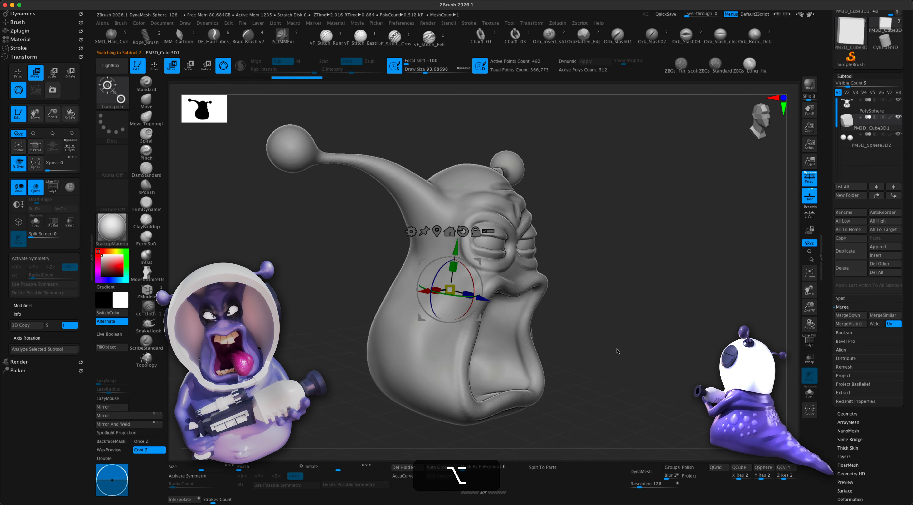
drag(477, 298, 513, 315)
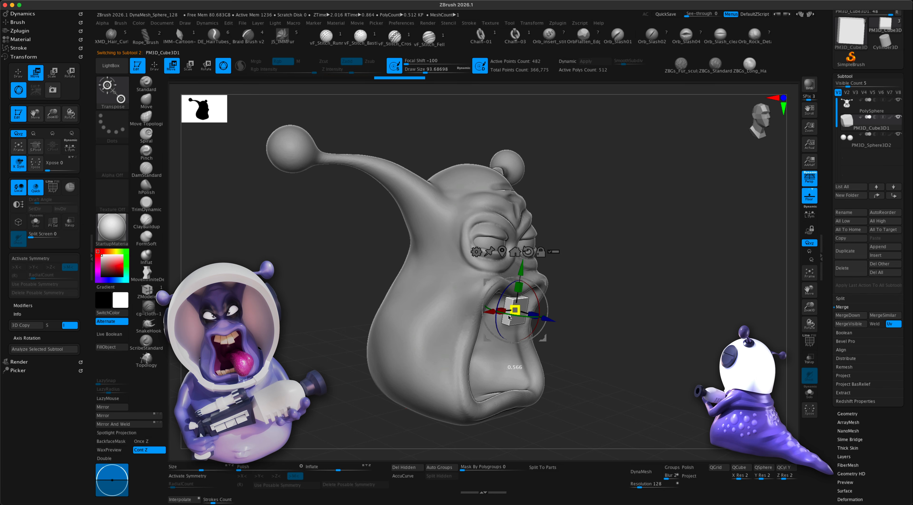
drag(601, 302, 624, 304)
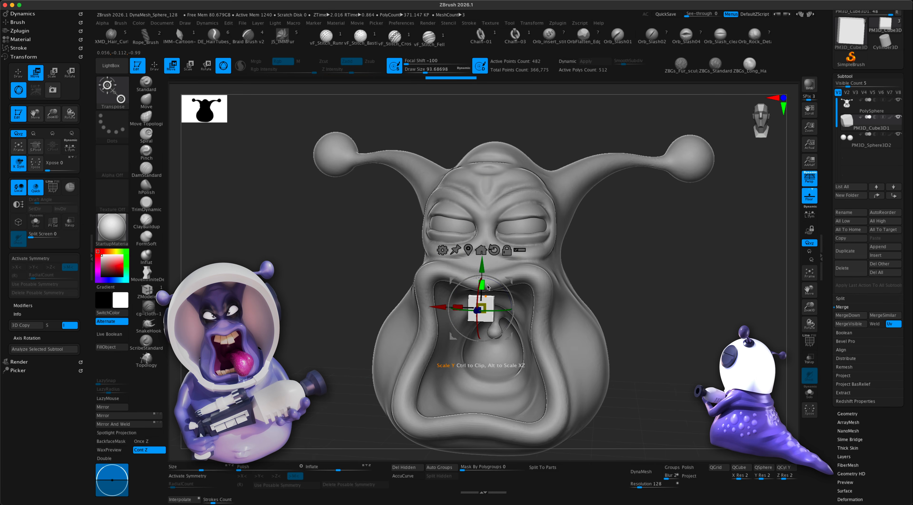
- Stretch the cube vertically into a tooth block and position it centrally against the upper lip
drag(488, 282, 488, 280)
drag(635, 282, 550, 281)
drag(474, 288, 504, 310)
drag(602, 316, 548, 304)
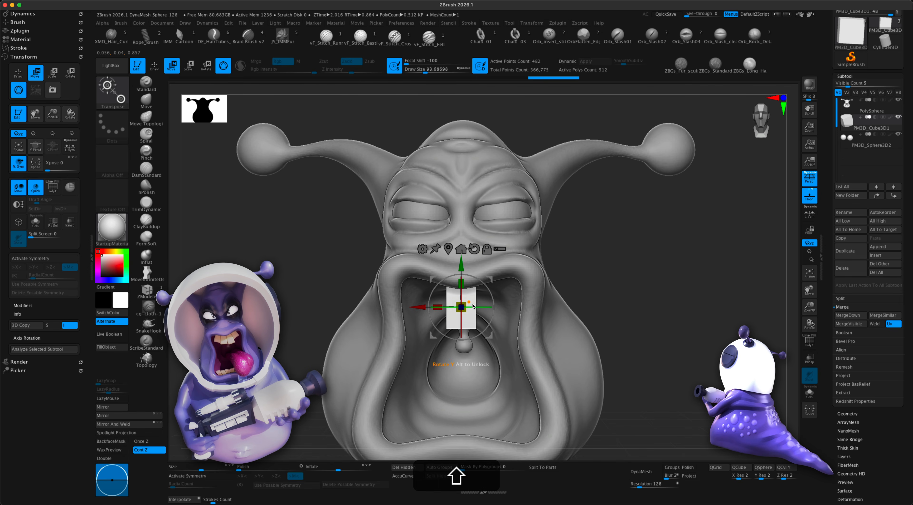
drag(468, 305, 466, 306)
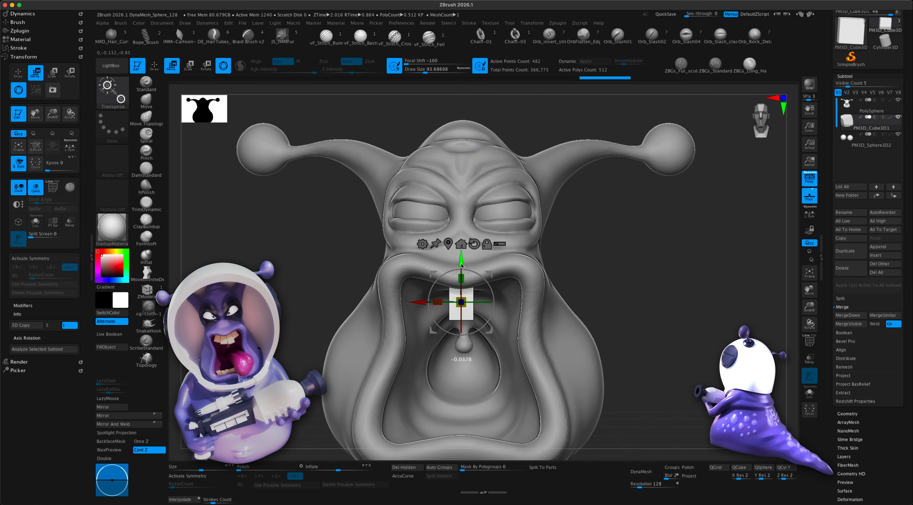
drag(614, 259, 634, 279)
drag(314, 304, 353, 300)
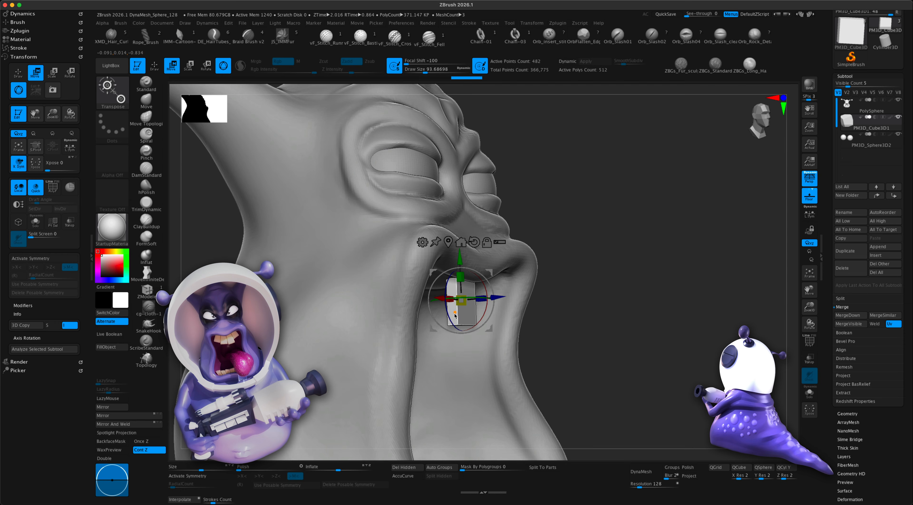
drag(627, 327, 610, 316)
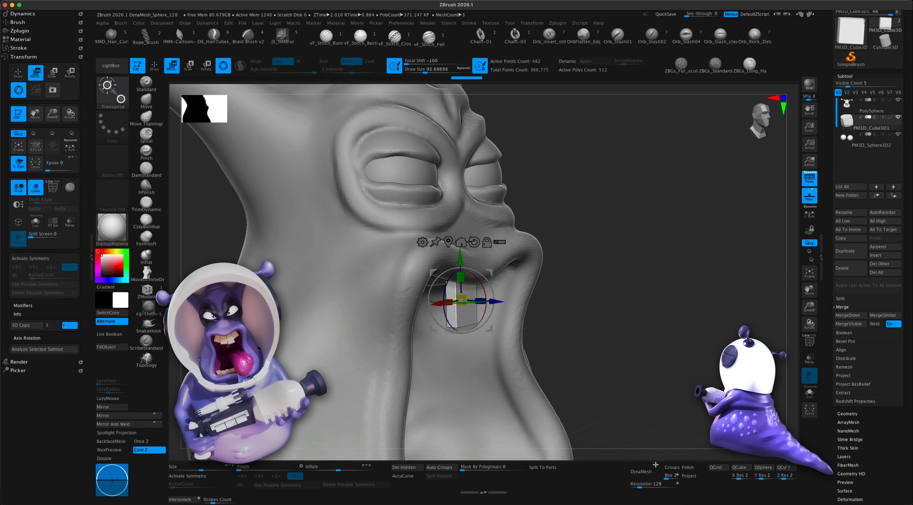
- Remesh the tooth block with DynaMesh at resolution 256 and polish its edges round
drag(642, 484, 658, 486)
text(256)
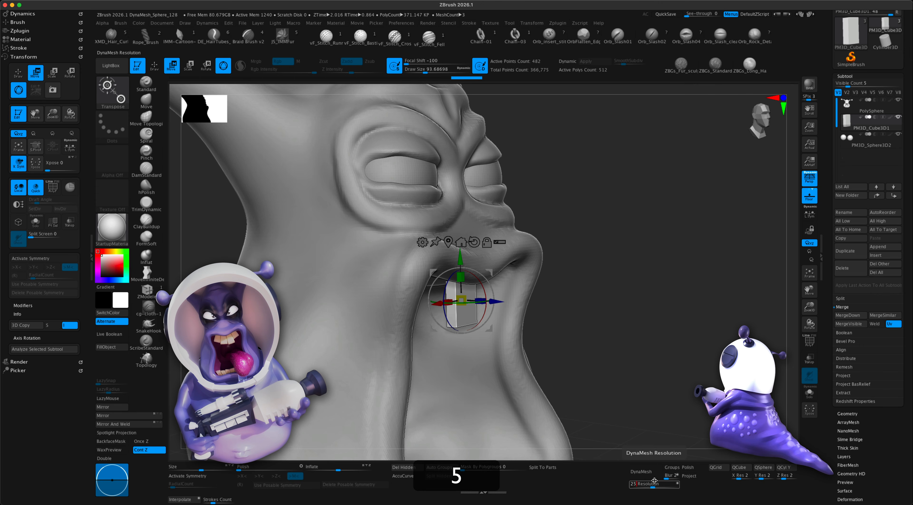
click(644, 470)
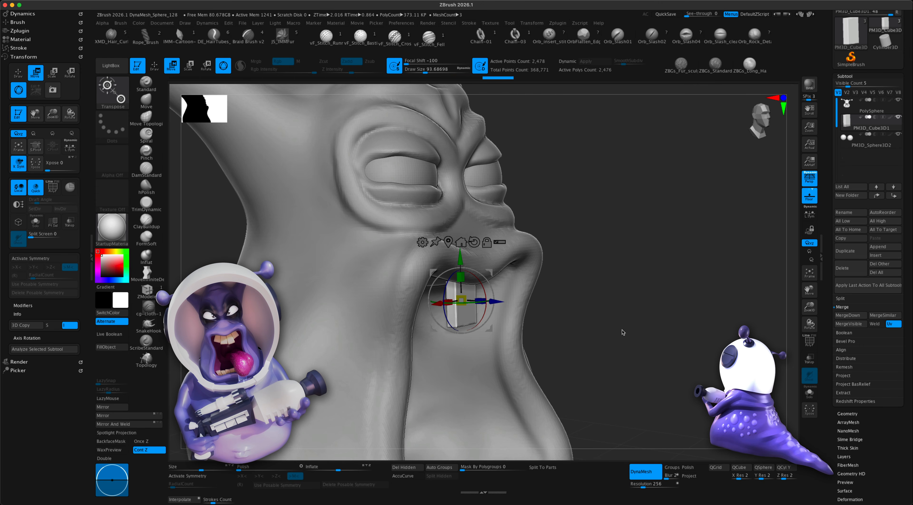
drag(240, 472, 250, 471)
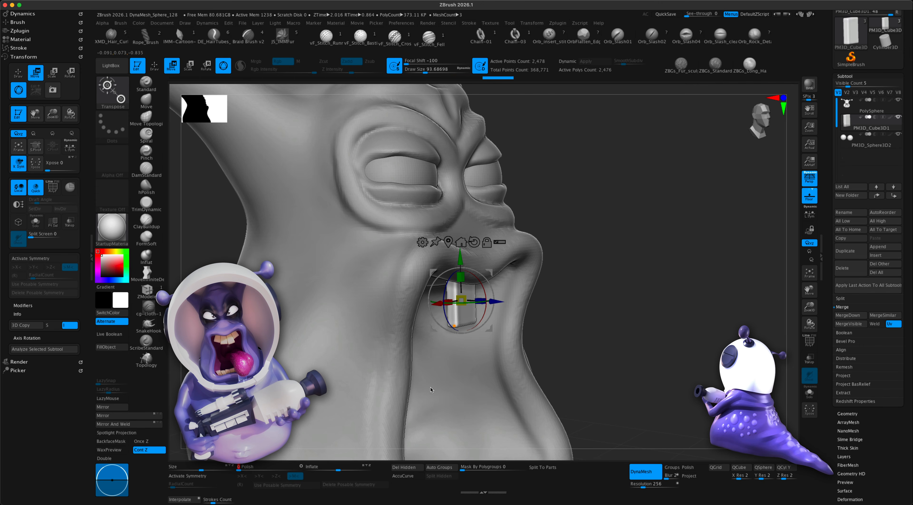
drag(632, 358, 688, 282)
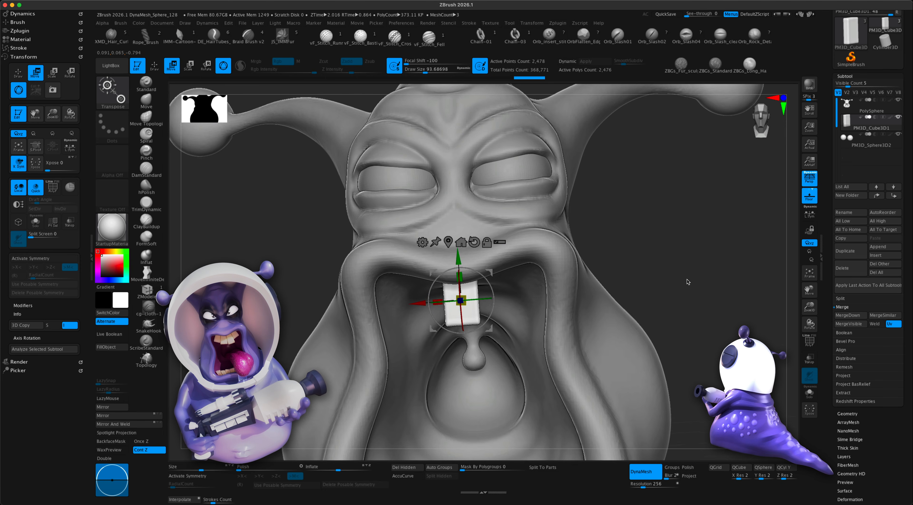
- Taper the tooth with the gizmo's Taper deformer so it widens toward its lower end, accept it and return to Draw mode
click(425, 244)
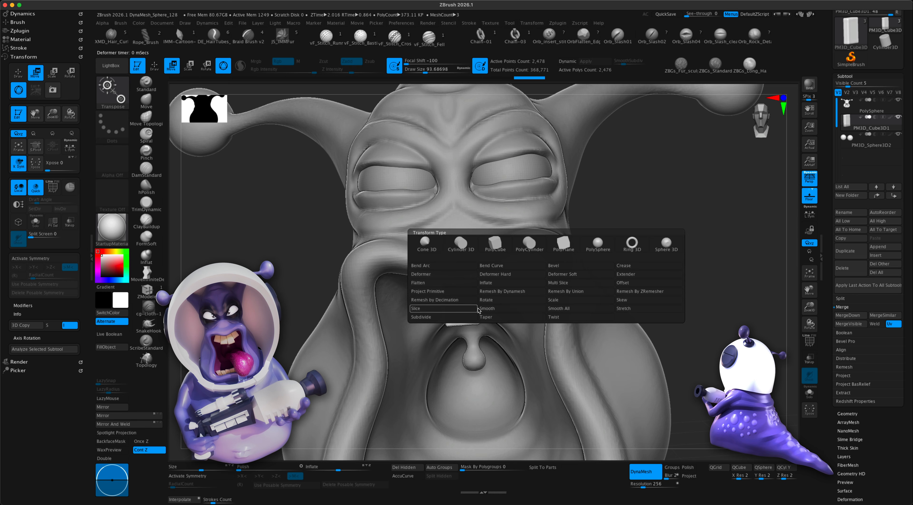
click(495, 243)
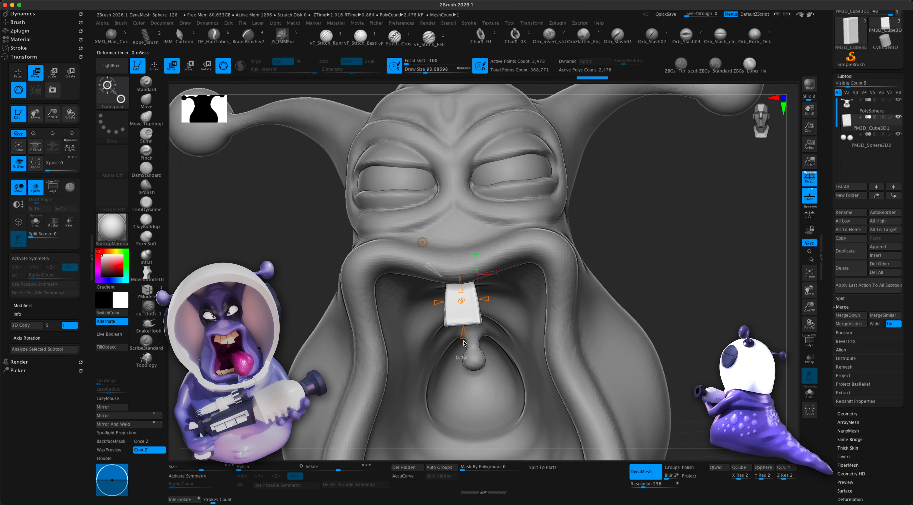
click(428, 242)
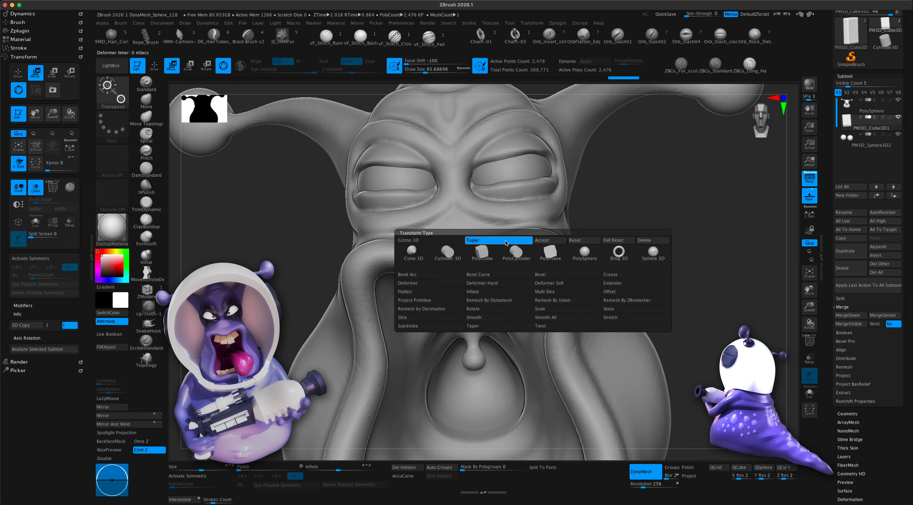
click(543, 242)
alt+drag(693, 290, 638, 260)
click(155, 66)
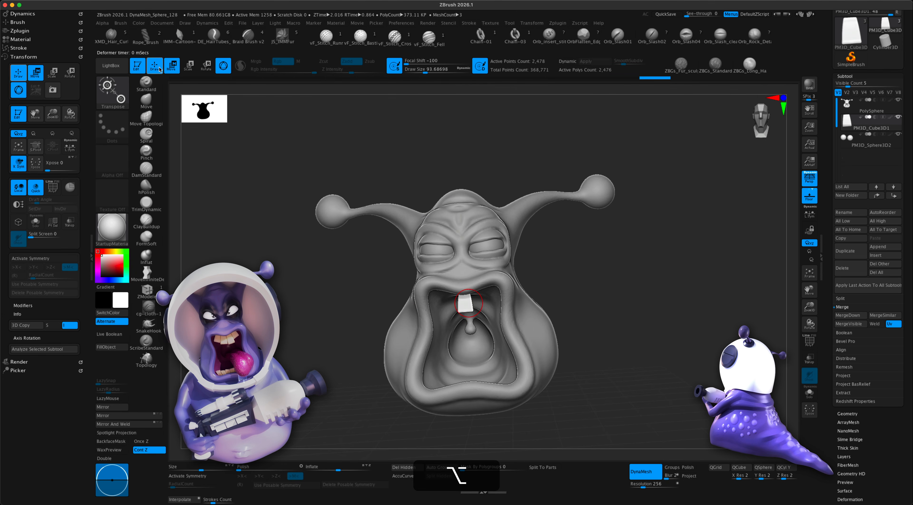
mouse_move(611, 309)
mouse_down()
mouse_move(622, 301)
mouse_move(611, 299)
mouse_move(613, 309)
mouse_move(630, 305)
mouse_up()
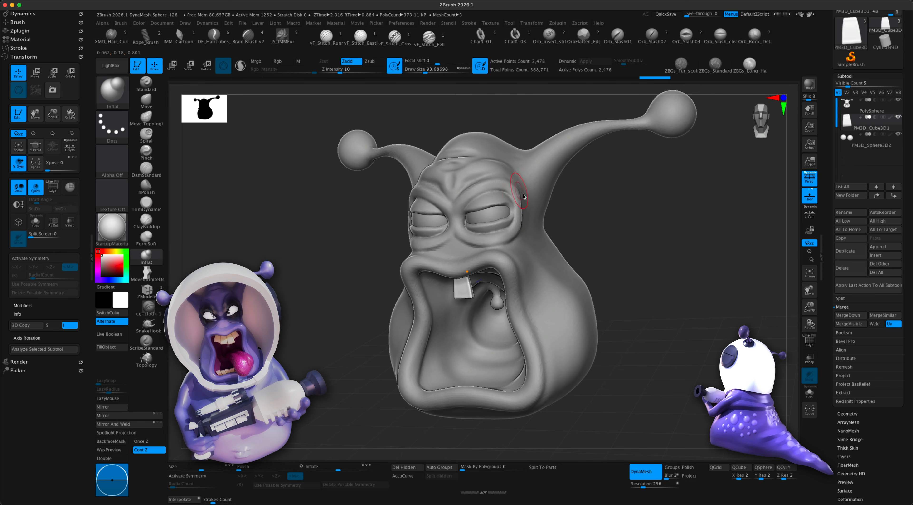
alt+click(502, 198)
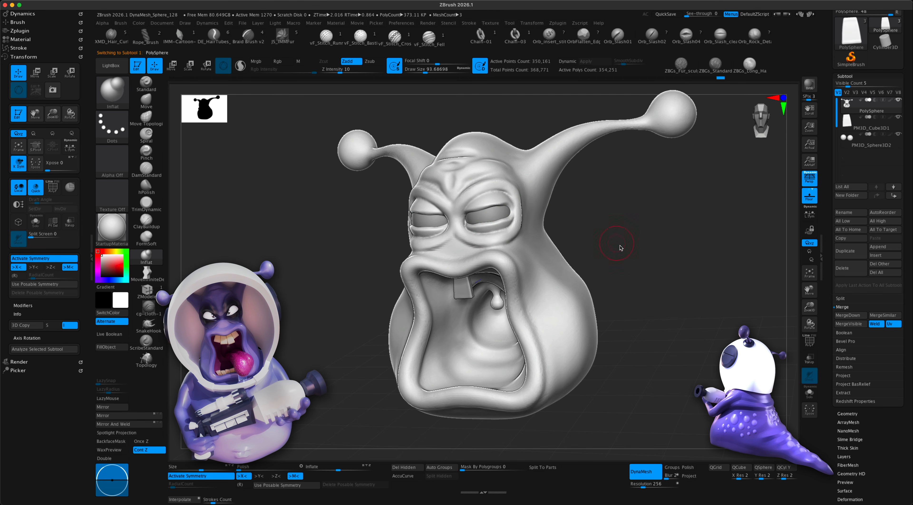
drag(620, 247, 612, 265)
shift+drag(621, 267, 580, 259)
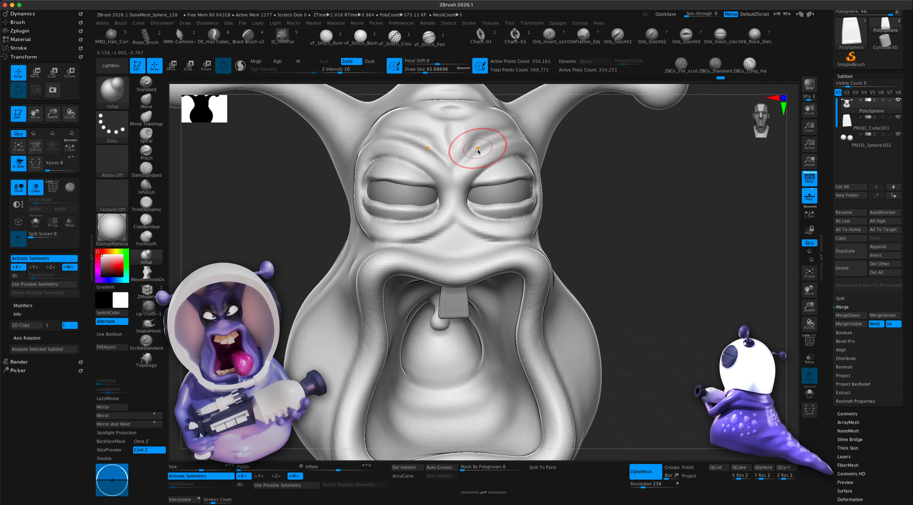
mouse_move(605, 196)
alt+mouse_down()
mouse_move(603, 187)
mouse_move(595, 239)
mouse_move(466, 254)
alt+mouse_up()
mouse_move(611, 249)
alt+mouse_down()
mouse_move(628, 257)
mouse_move(493, 248)
alt+mouse_up()
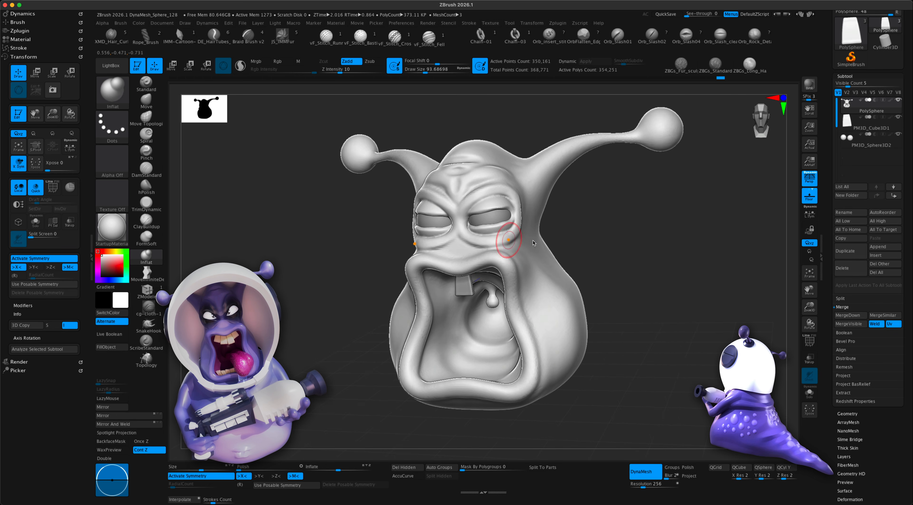
mouse_move(591, 241)
mouse_down()
mouse_move(564, 242)
mouse_move(599, 240)
mouse_move(598, 250)
mouse_move(614, 261)
mouse_move(631, 256)
mouse_move(634, 269)
mouse_move(616, 263)
mouse_up()
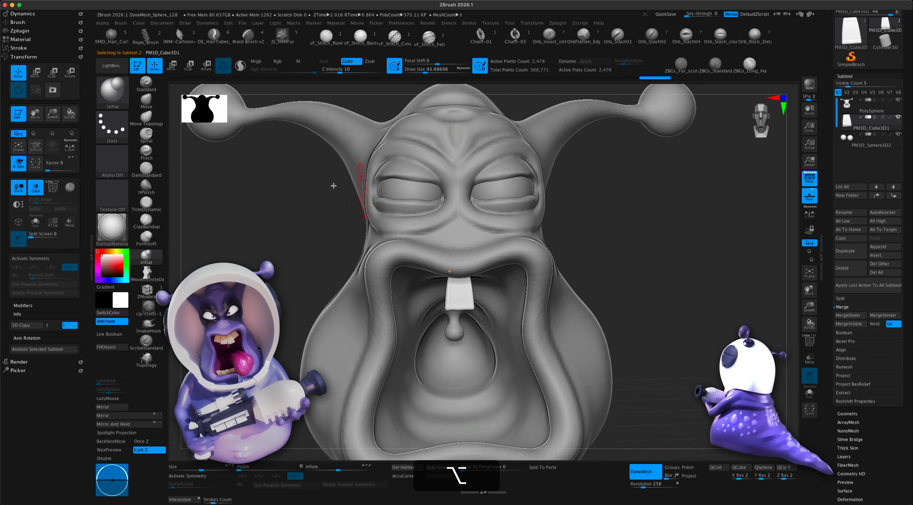
- Shift and tilt the tooth just off the mouth's centre line beneath the upper lip, and undo the trial mirroring
click(172, 66)
mouse_move(651, 252)
mouse_down()
mouse_move(656, 201)
mouse_move(502, 236)
mouse_up()
drag(421, 280, 408, 276)
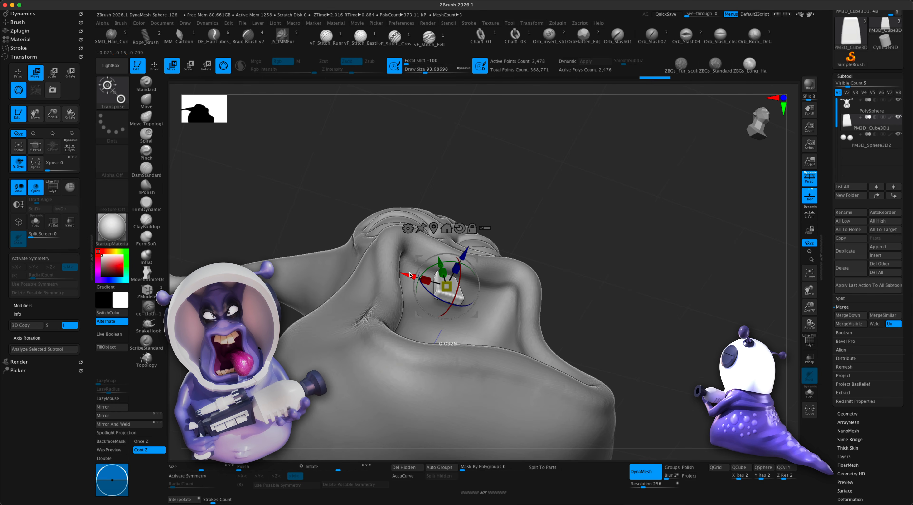
mouse_move(590, 217)
mouse_down()
mouse_move(595, 258)
mouse_move(614, 251)
mouse_move(603, 250)
mouse_up()
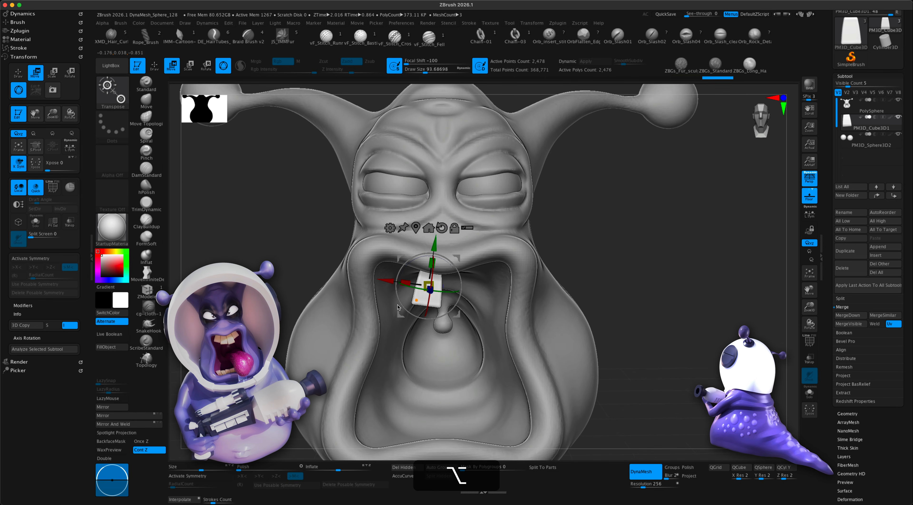
click(140, 425)
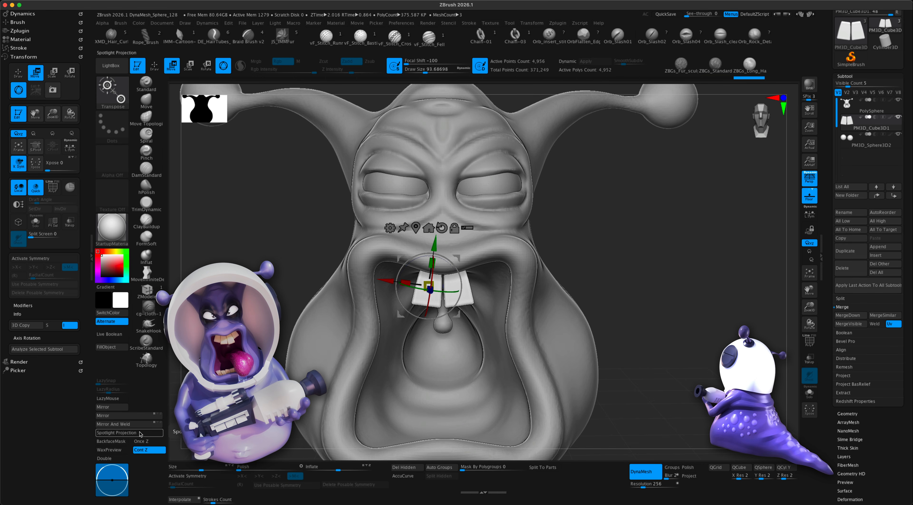
key(super+z)
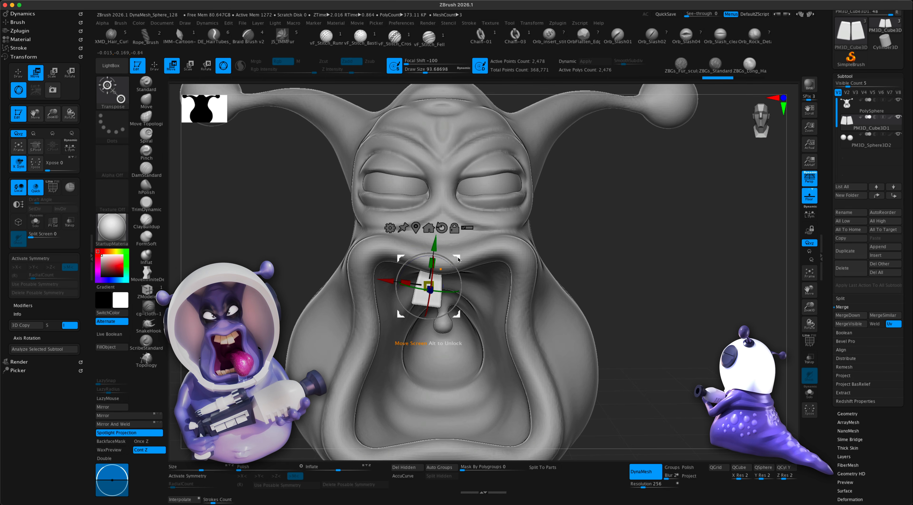
- Duplicate the tooth with the gizmo and place the tilted copy beside it, further out along the upper lip
key(super)
super+drag(459, 260, 434, 252)
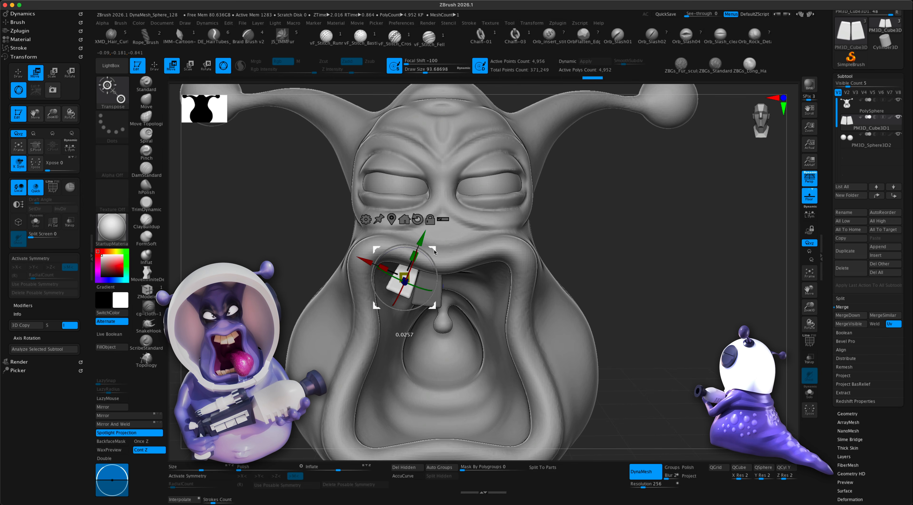
alt+drag(634, 237, 648, 456)
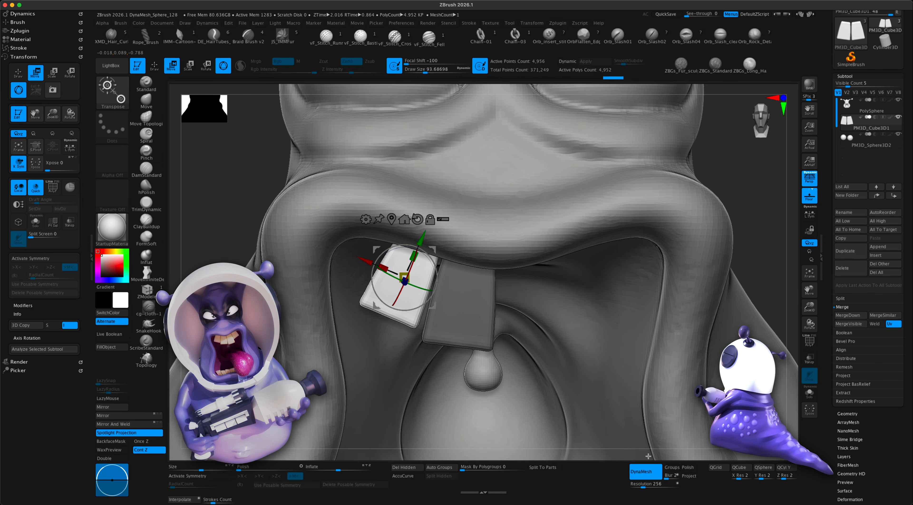
drag(434, 251, 433, 249)
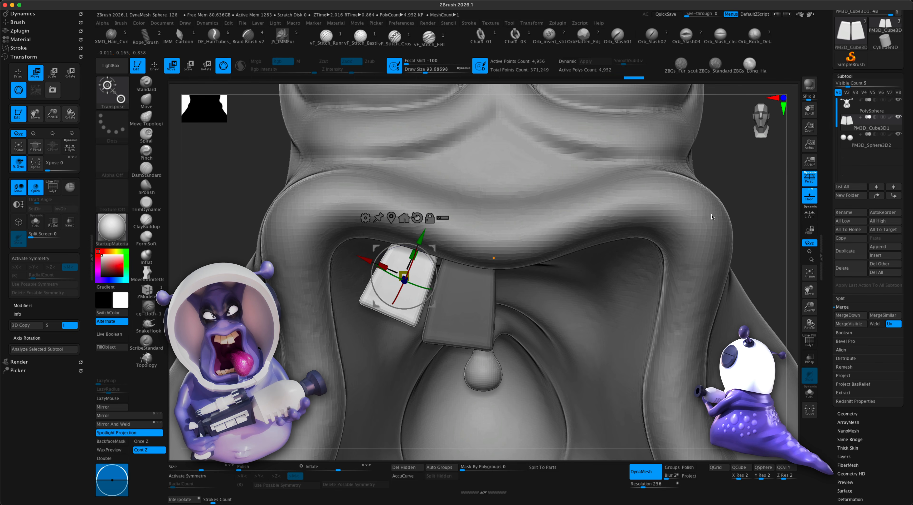
right_drag(712, 216, 704, 187)
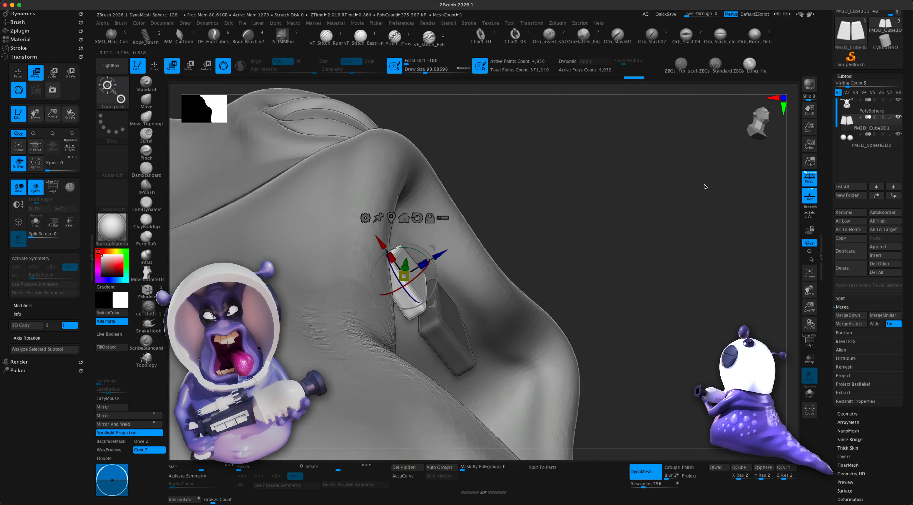
mouse_move(705, 186)
mouse_down()
mouse_move(694, 204)
mouse_move(498, 214)
mouse_up()
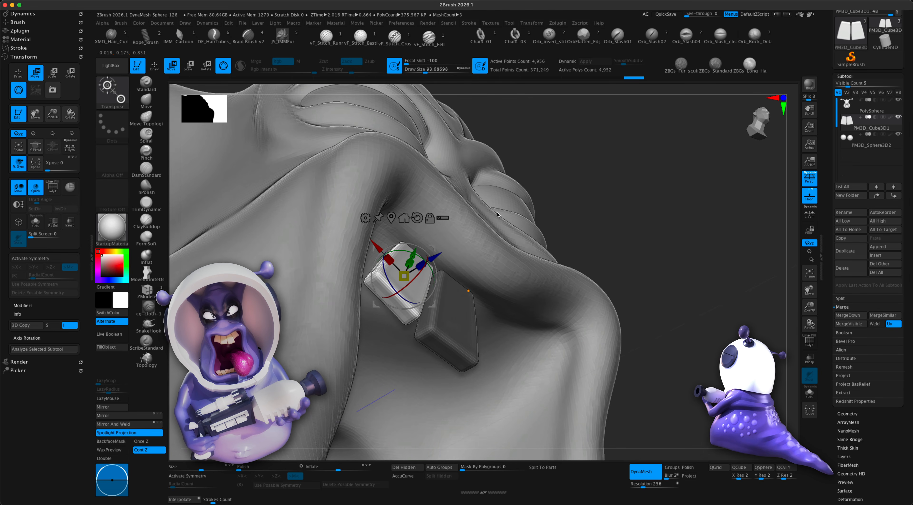
drag(438, 256, 438, 255)
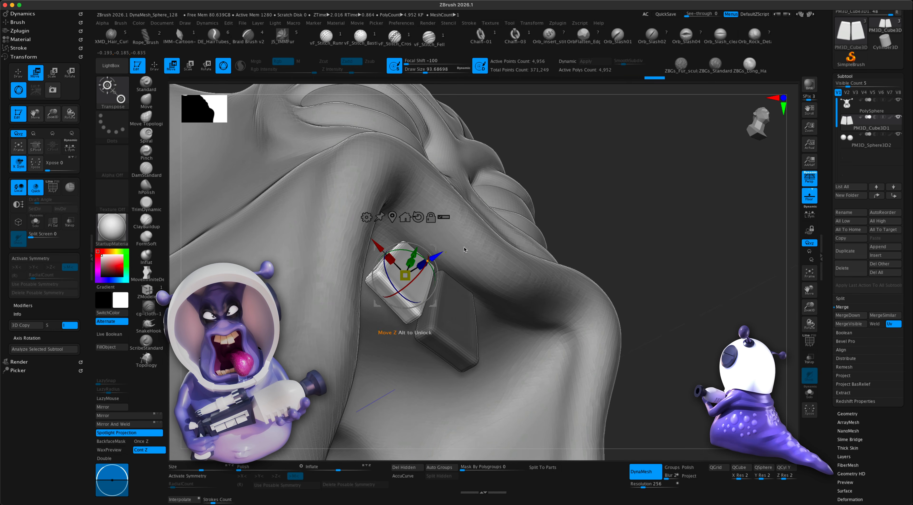
- Mirror and weld the two teeth across the mouth's centre, and inflate the four teeth slightly
drag(762, 230, 743, 314)
alt+super+drag(741, 313, 689, 309)
click(137, 423)
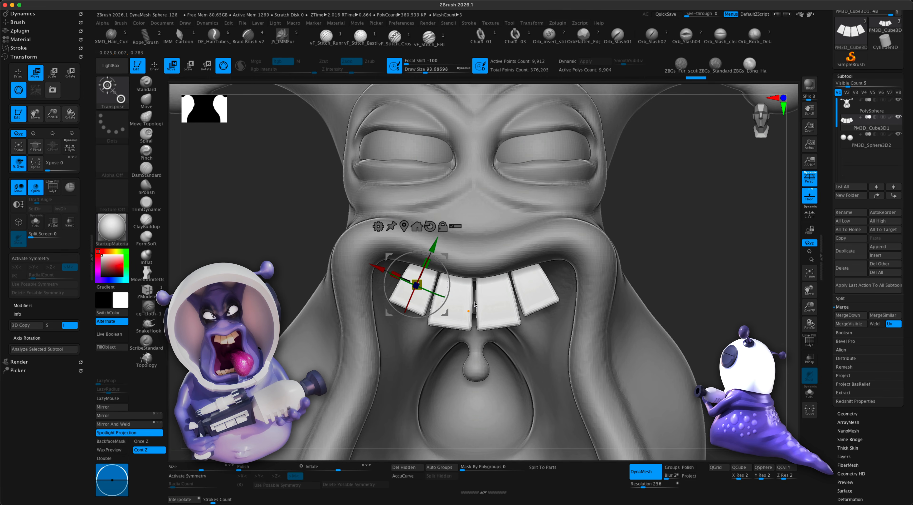
alt+drag(663, 258, 689, 279)
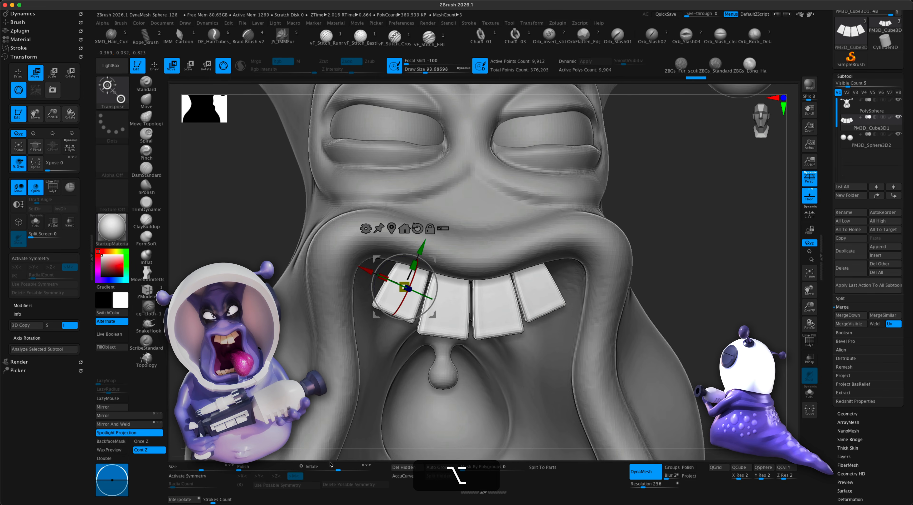
drag(338, 472, 342, 472)
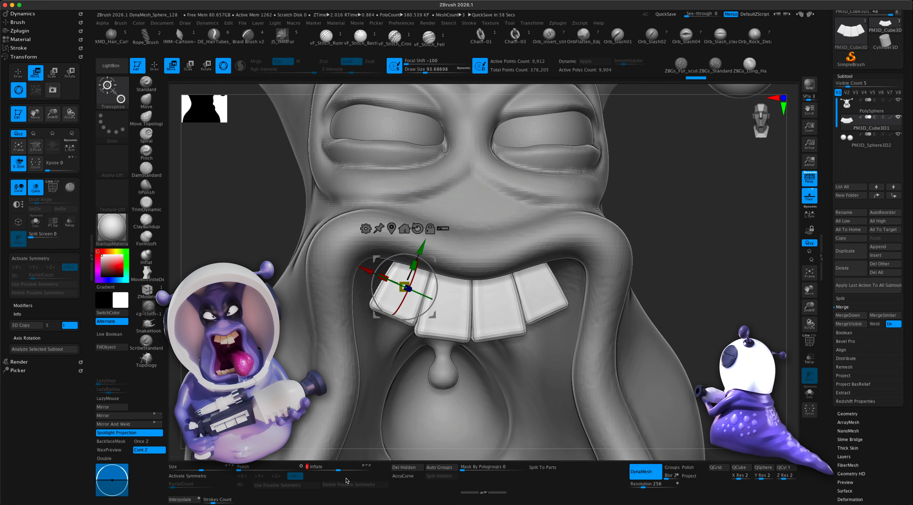
- Give each of the four teeth its own polygroup with Auto Groups, checking them in the PolyFrame display
click(810, 343)
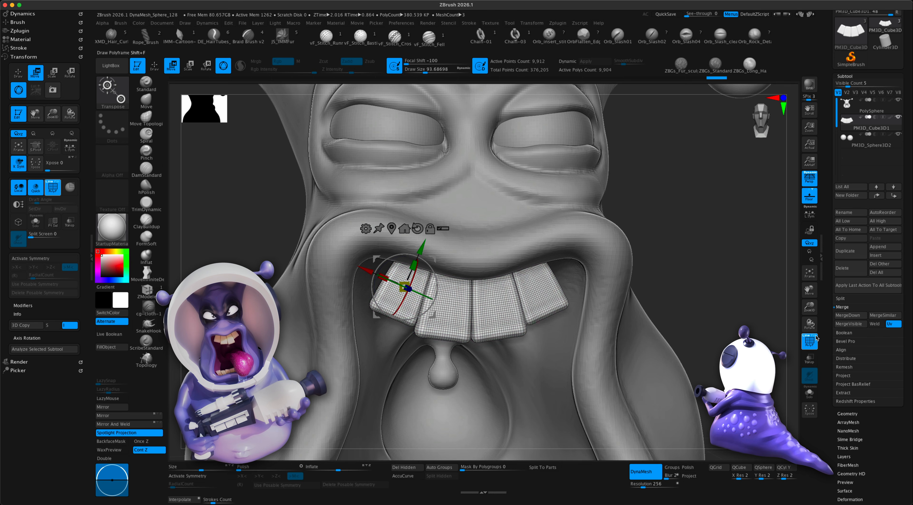
click(441, 468)
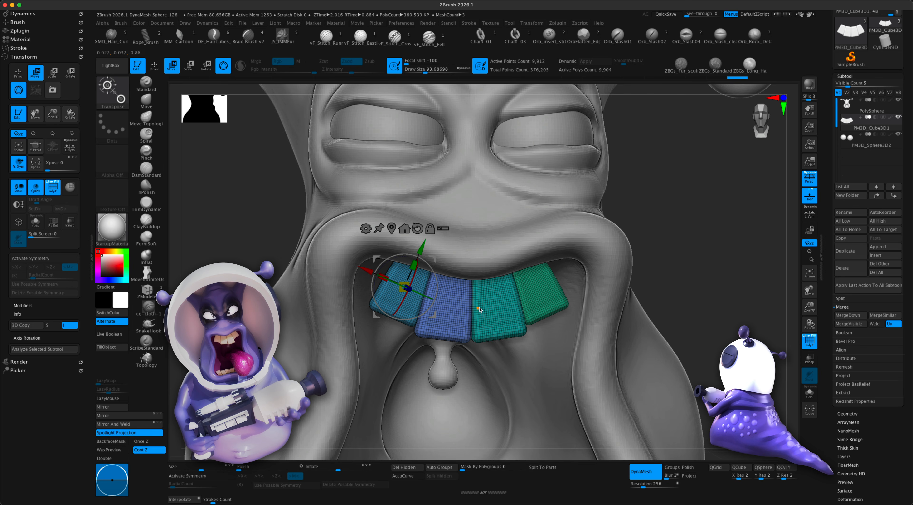
click(808, 341)
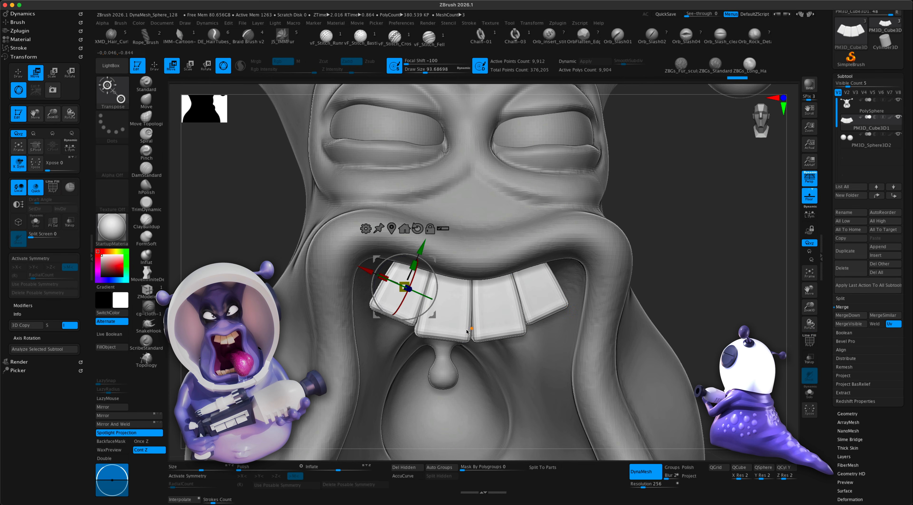
- Remesh the teeth with DynaMesh Groups enabled at resolution 256 so each stays separate, and return to Draw mode
drag(582, 305, 468, 302)
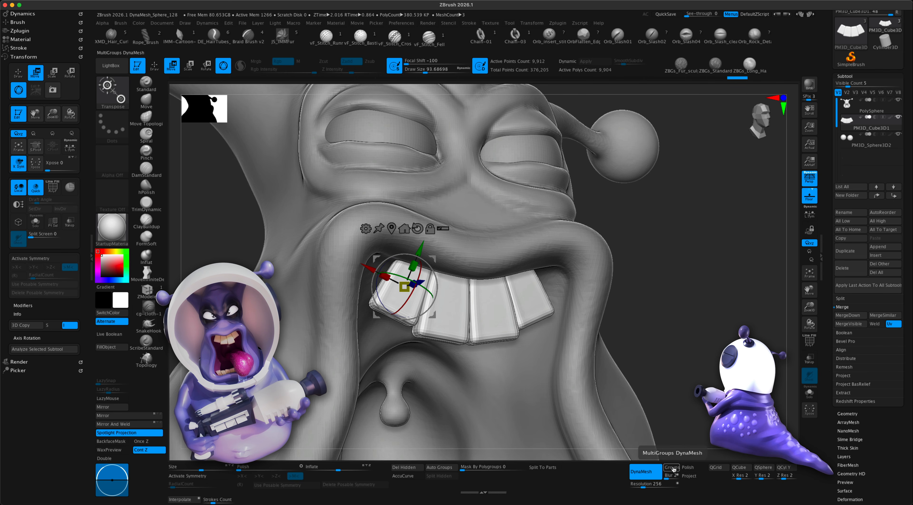
drag(716, 354, 692, 375)
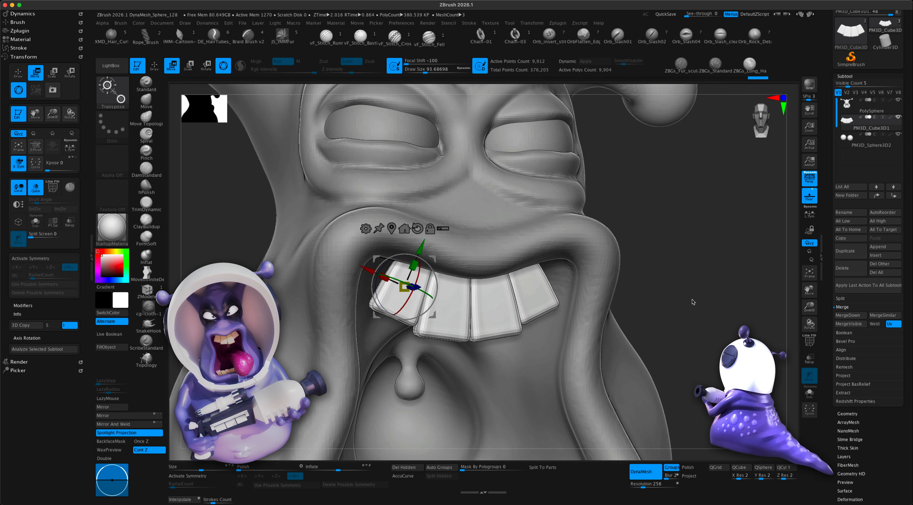
key(super+z)
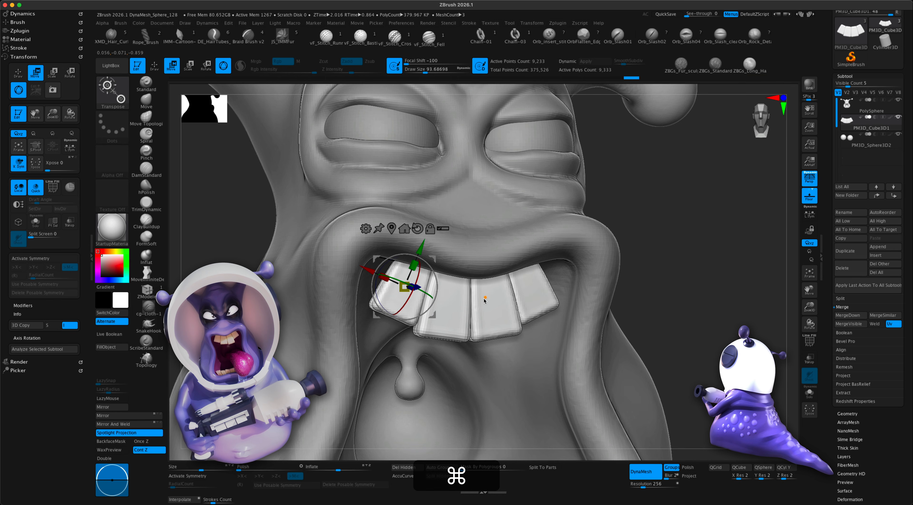
drag(669, 305, 706, 316)
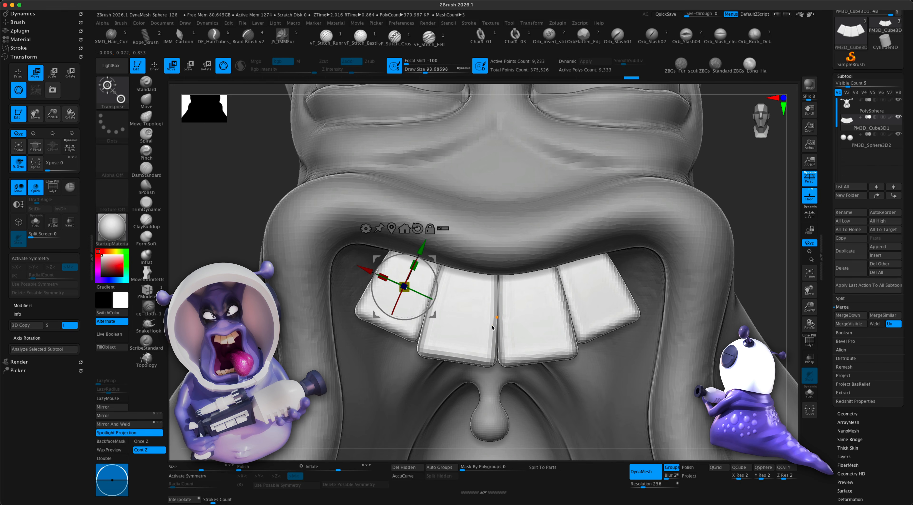
alt+drag(751, 266, 722, 241)
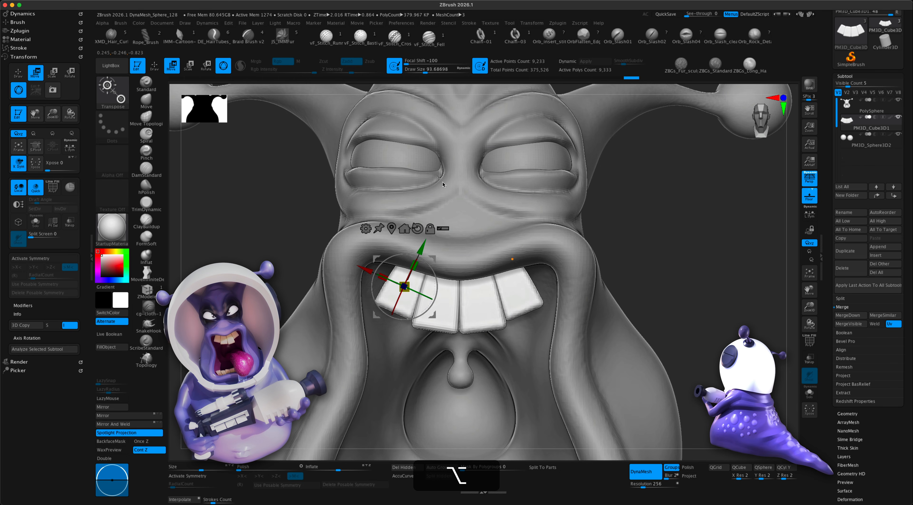
click(154, 65)
mouse_move(694, 303)
alt+mouse_down()
mouse_move(687, 287)
mouse_move(668, 291)
mouse_move(667, 301)
mouse_move(623, 300)
mouse_move(636, 325)
mouse_move(625, 300)
mouse_move(628, 321)
alt+mouse_up()
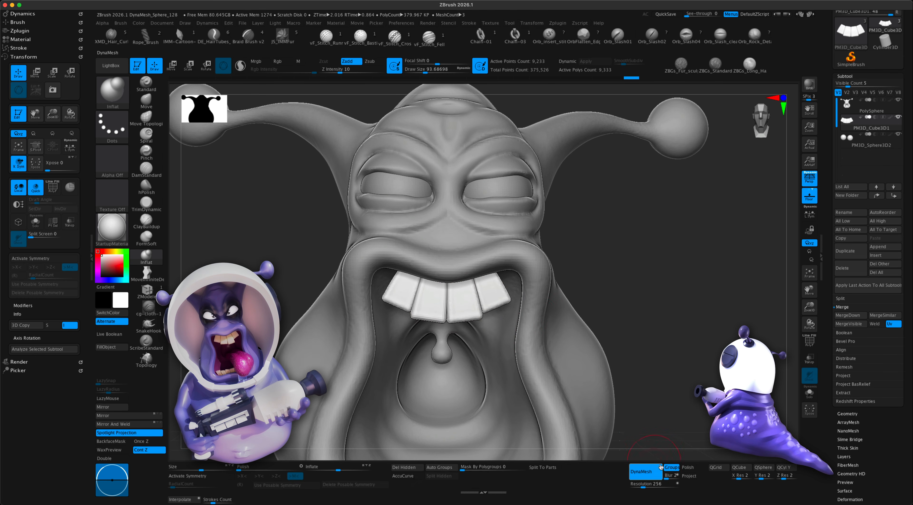
mouse_move(652, 358)
alt+mouse_down()
mouse_move(648, 312)
mouse_move(645, 334)
alt+mouse_up()
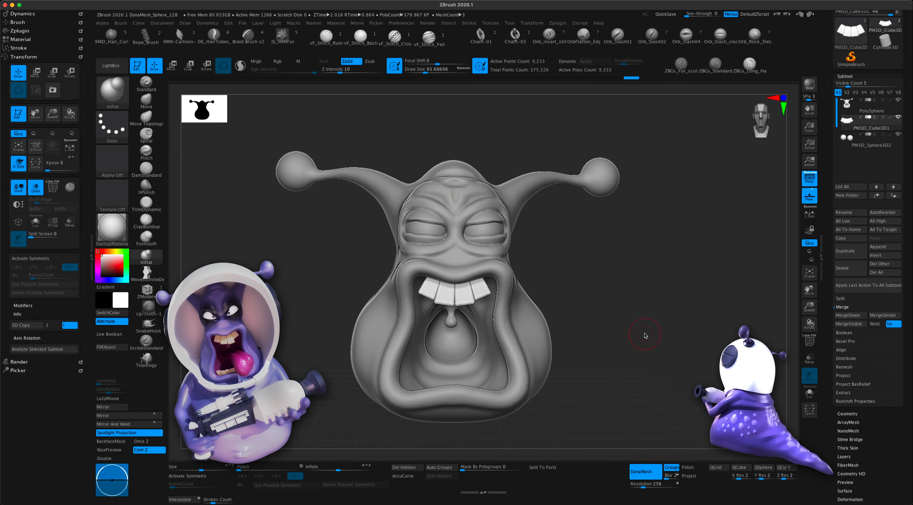
- Insert a sphere as a new subtool after the eyeballs and scale it down to pupil size
alt+click(502, 223)
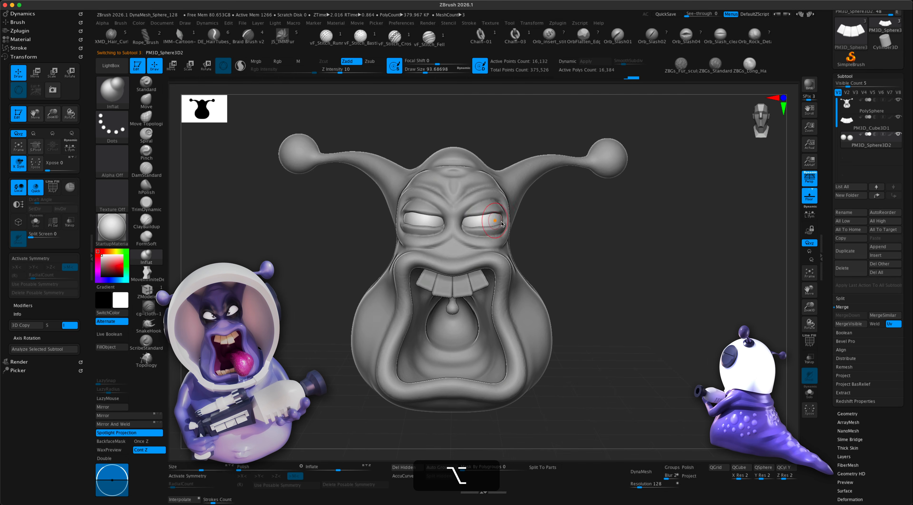
mouse_move(615, 255)
alt+mouse_down()
mouse_move(665, 269)
mouse_move(685, 300)
alt+mouse_up()
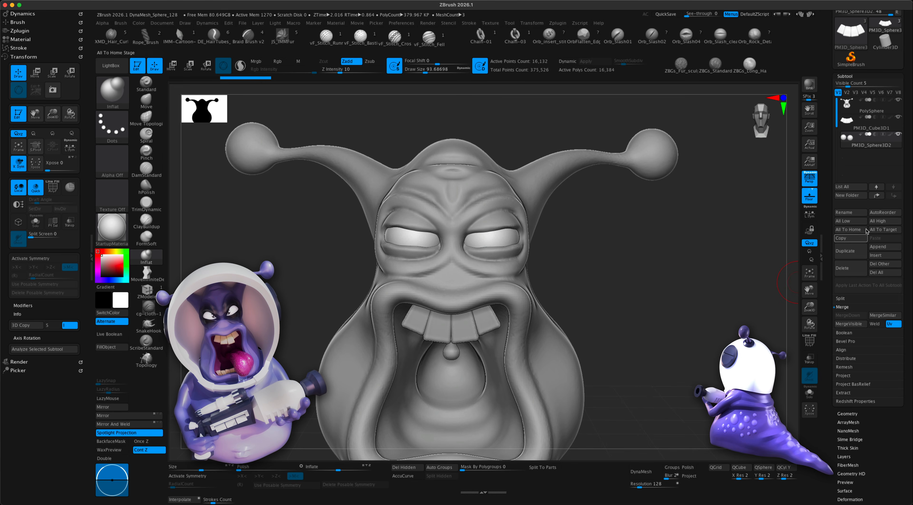
click(886, 257)
click(627, 289)
alt+drag(631, 268, 618, 262)
click(172, 69)
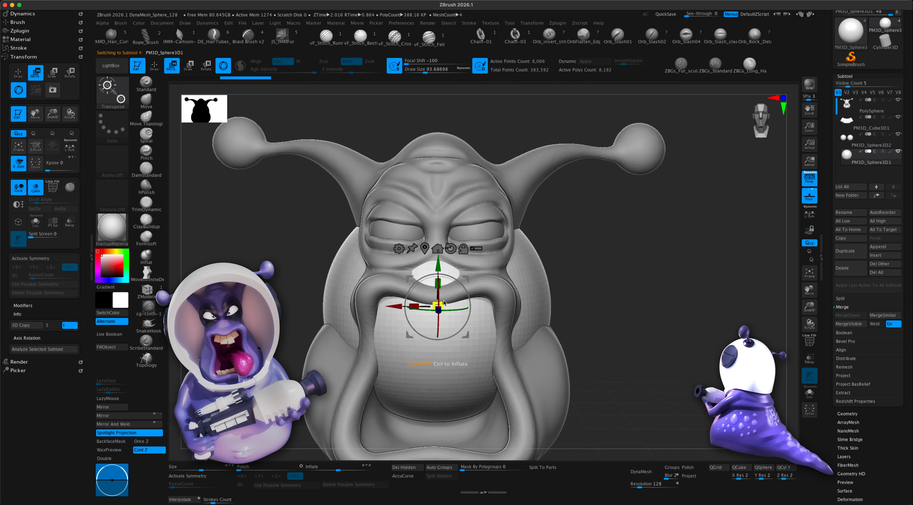
drag(444, 300, 385, 361)
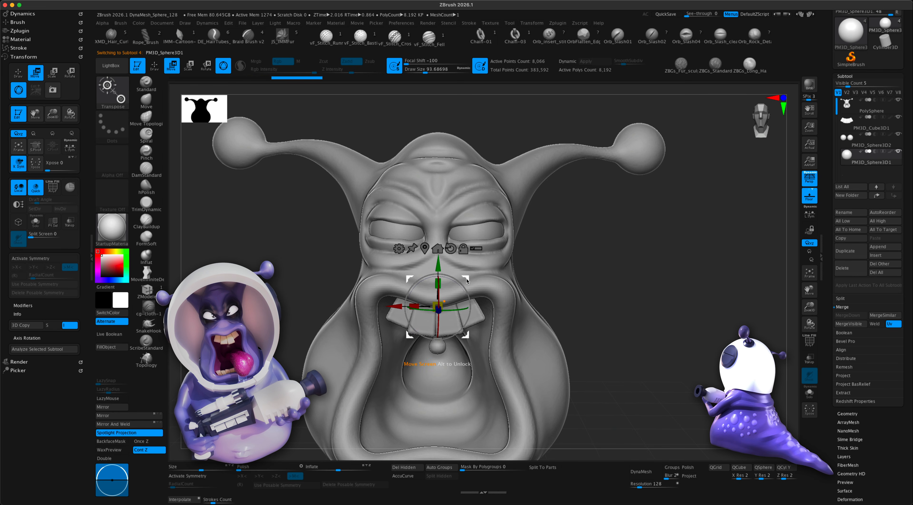
- Move the small sphere up and forward onto the surface of the creature's left eye as a pupil
drag(467, 281, 503, 207)
drag(599, 245, 521, 253)
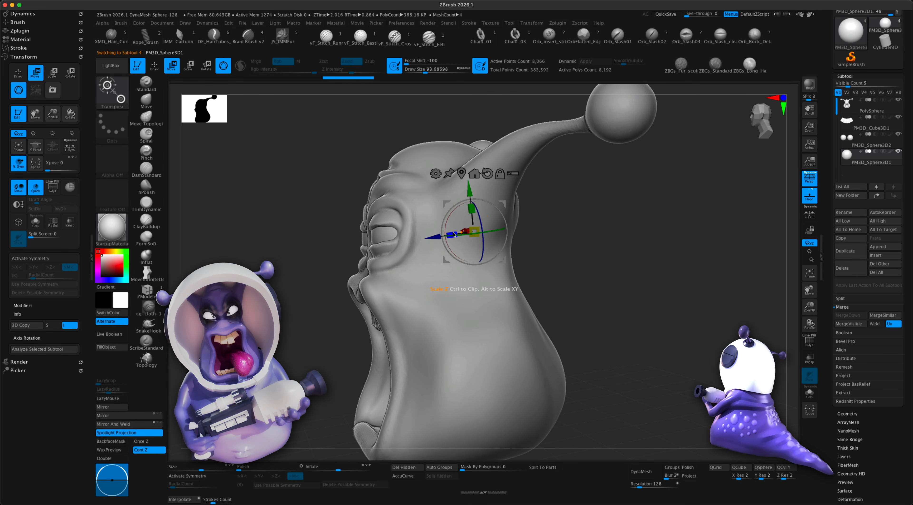
drag(474, 232, 383, 235)
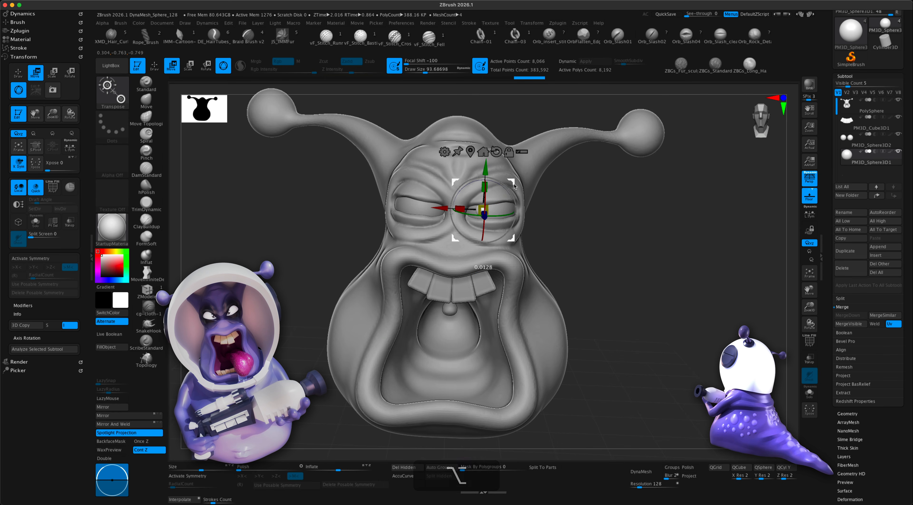
drag(514, 186, 514, 186)
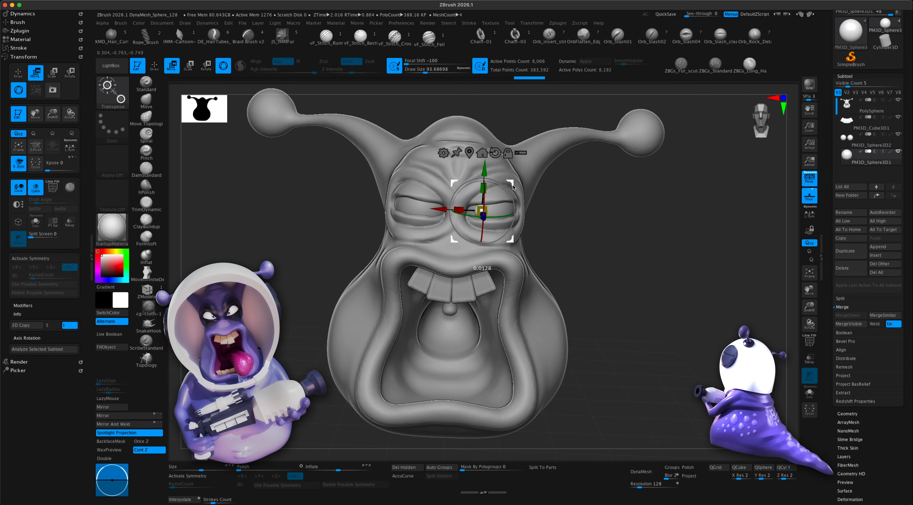
drag(626, 246, 646, 252)
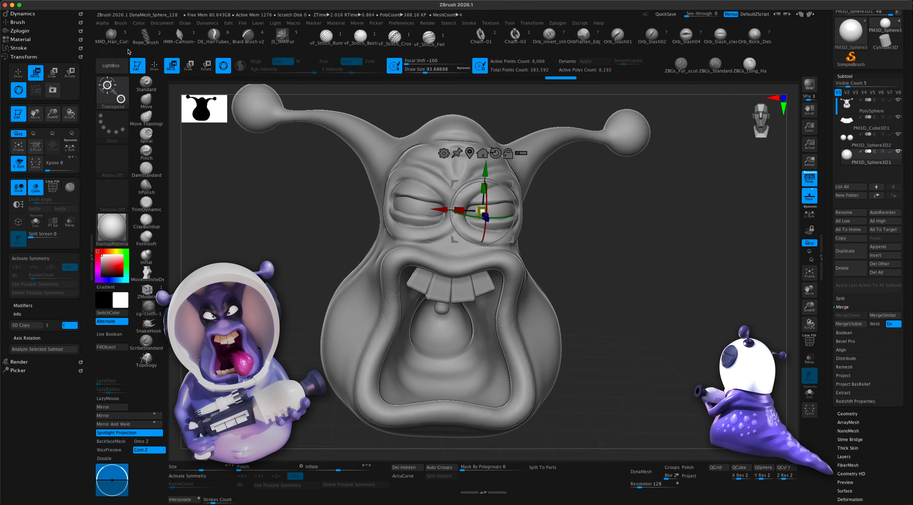
click(154, 64)
mouse_move(703, 332)
alt+mouse_down()
mouse_move(701, 310)
mouse_move(689, 320)
alt+mouse_up()
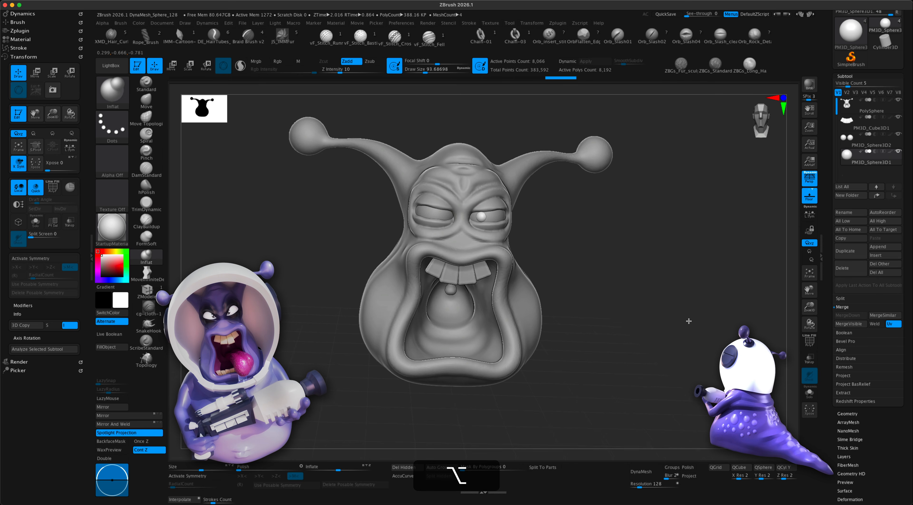
- Nudge the pupil sphere slightly inward and upward within the left eye opening, and return to Draw mode
alt+drag(589, 271, 589, 279)
click(475, 225)
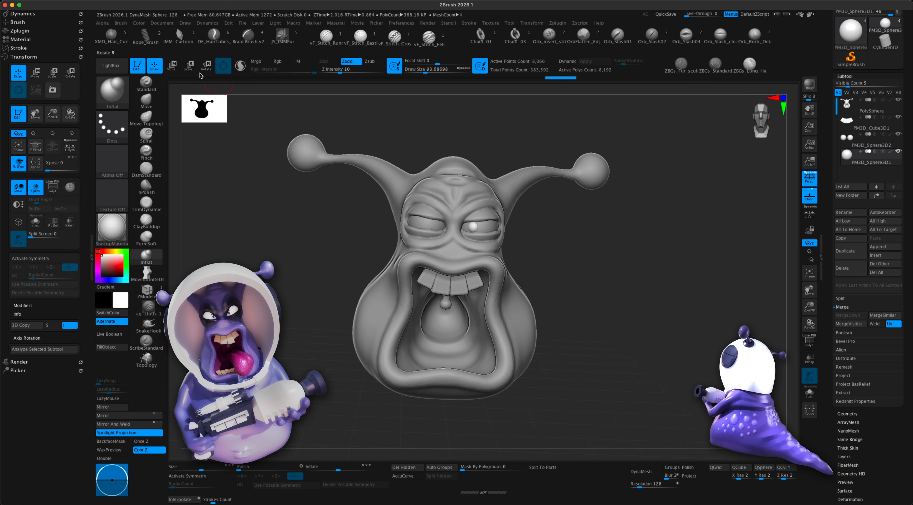
click(173, 66)
drag(505, 200, 503, 197)
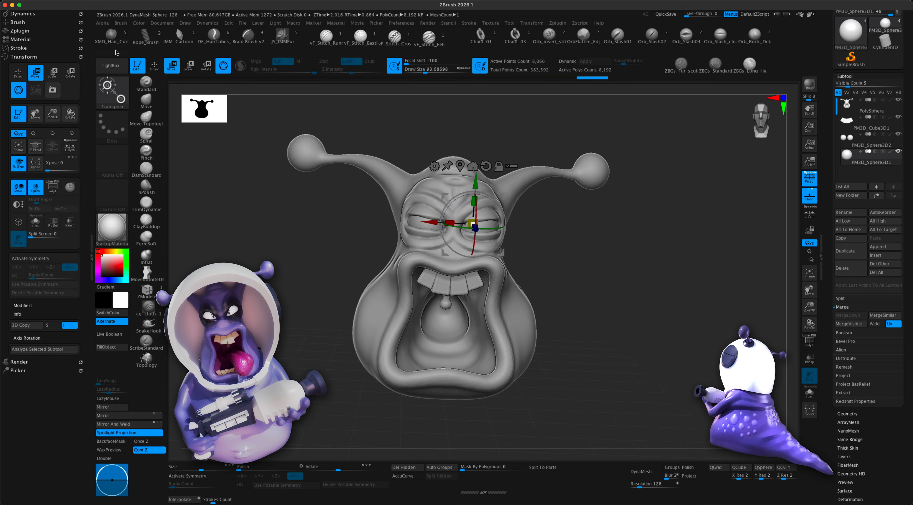
click(153, 67)
drag(662, 316, 661, 315)
key(alt)
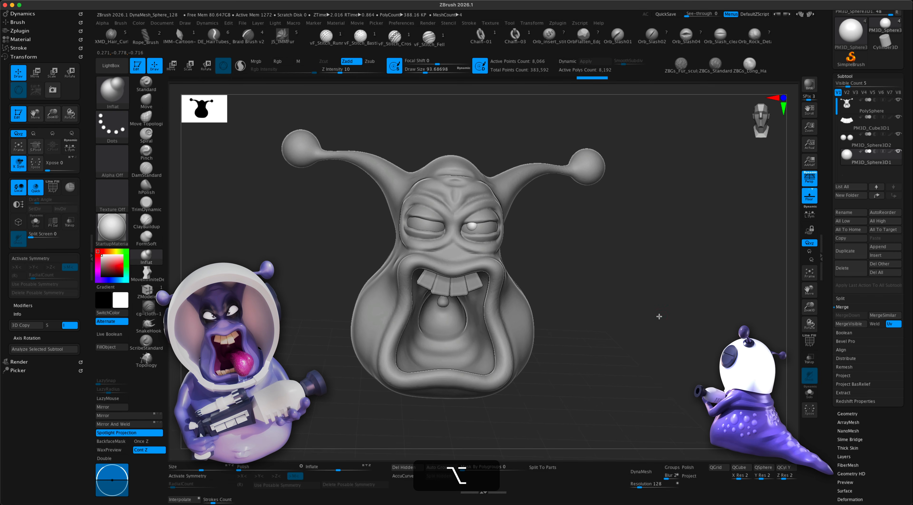
- Mirror the pupil across to the opposite eye and apply Mirror And Weld so both eyes have one
click(135, 415)
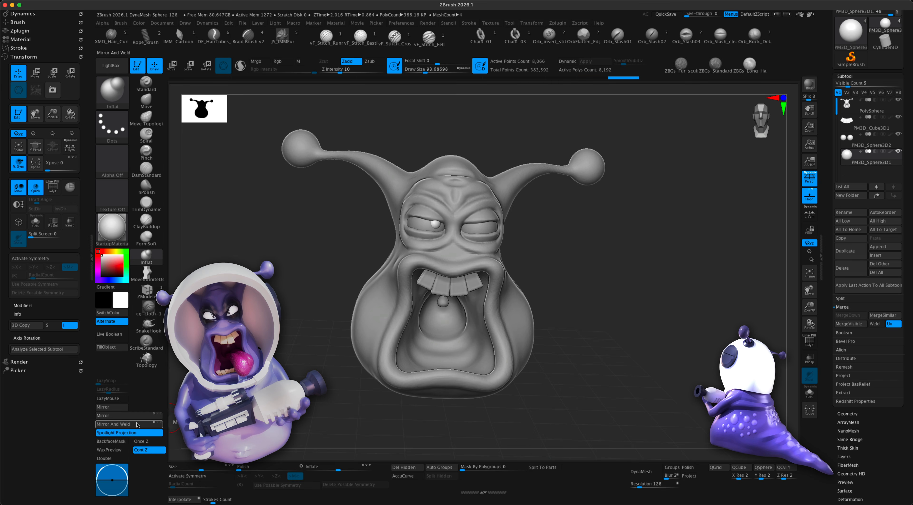
click(138, 424)
key(alt)
mouse_move(641, 387)
alt+mouse_down()
mouse_move(640, 378)
mouse_move(640, 397)
alt+mouse_up()
click(146, 103)
key(s)
drag(297, 260, 312, 260)
mouse_move(638, 263)
mouse_down()
mouse_move(637, 250)
mouse_move(620, 298)
mouse_up()
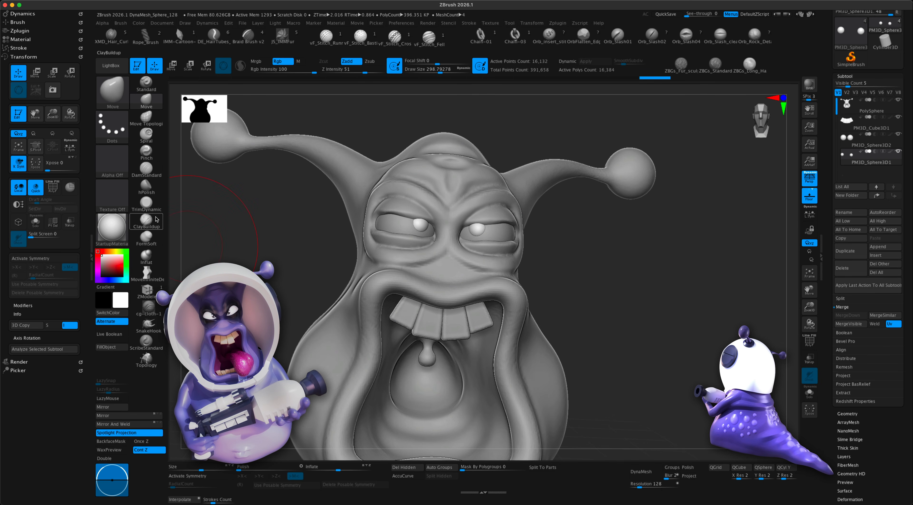
- Flatten both pupils with the TrimDynamic brush at a draw size of about 80 with X symmetry on
click(146, 203)
drag(213, 255, 224, 239)
key(s)
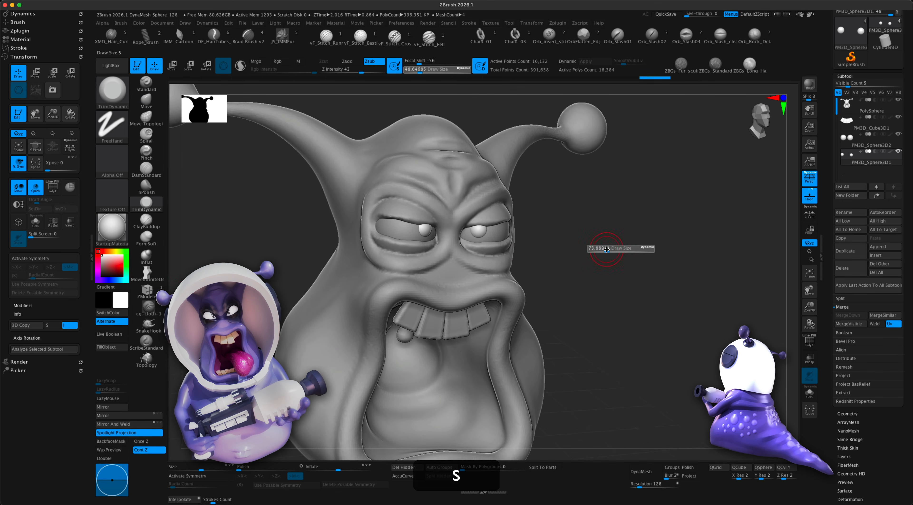
drag(602, 249, 614, 250)
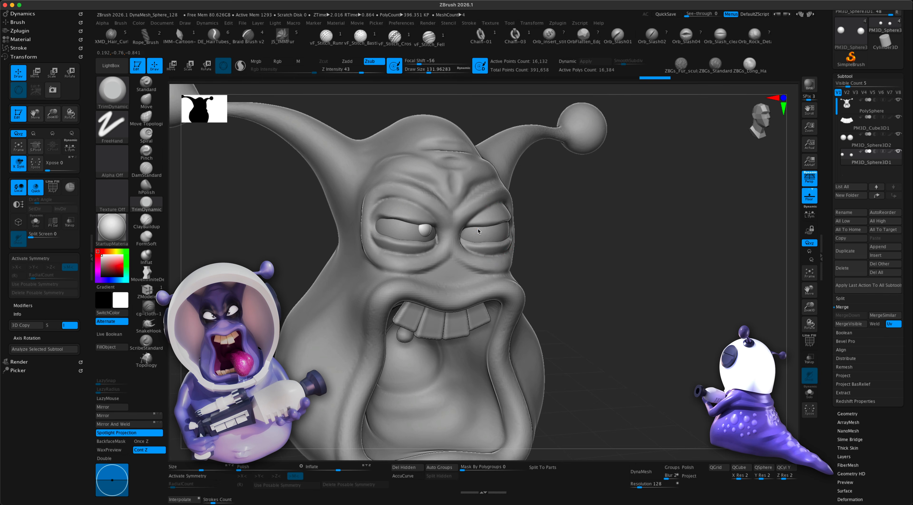
key(super+z)
key(s)
mouse_move(560, 236)
mouse_down()
mouse_move(543, 238)
mouse_move(607, 255)
mouse_up()
key(x)
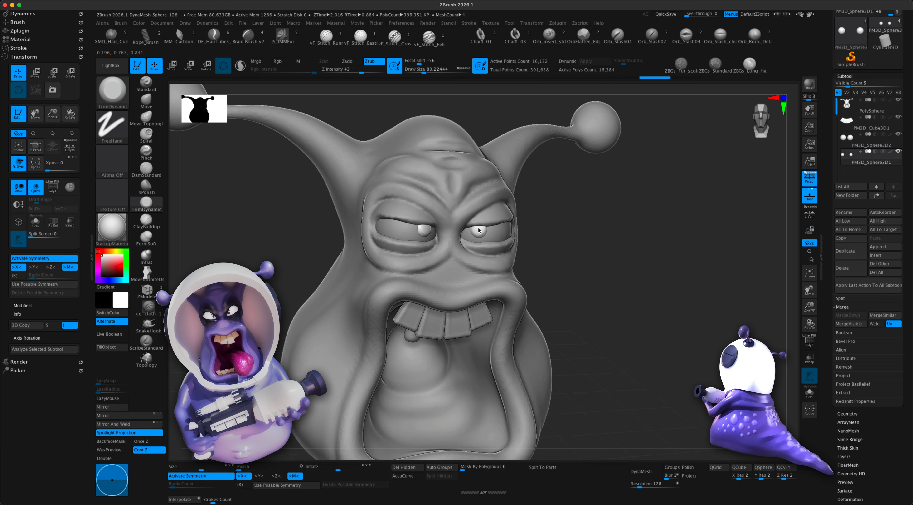
drag(578, 251, 566, 238)
- Push both pupils slightly upward with the Move brush at a draw size of about 262
click(153, 104)
key(s)
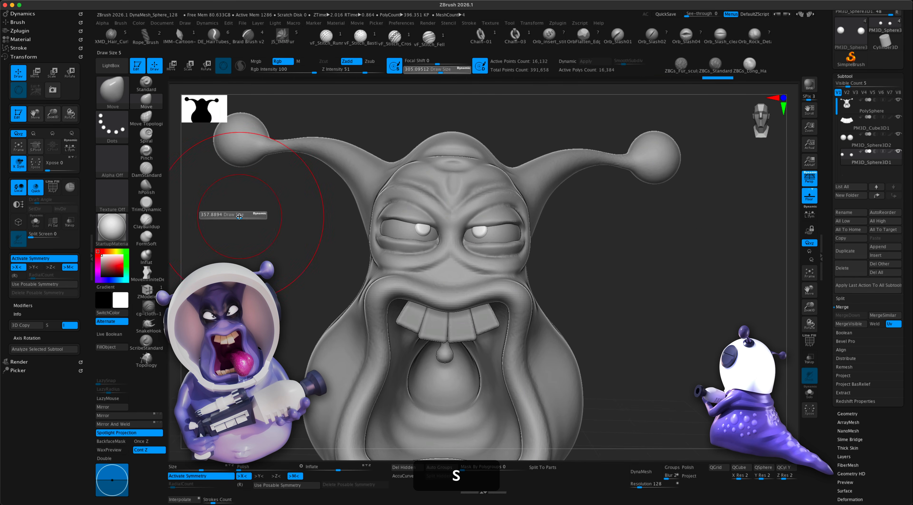
key(s)
drag(651, 291, 649, 291)
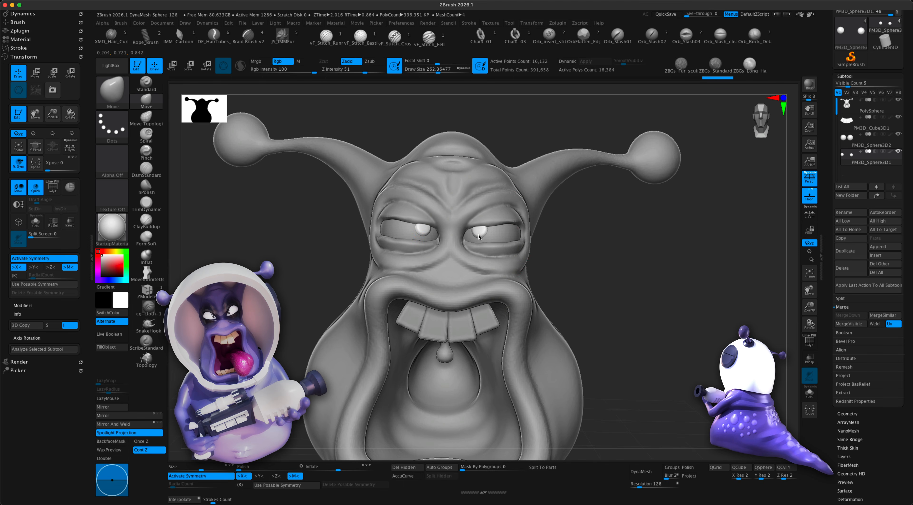
drag(479, 237, 479, 231)
mouse_move(657, 307)
alt+mouse_down()
mouse_move(651, 287)
mouse_move(646, 304)
mouse_move(632, 307)
mouse_move(648, 307)
mouse_move(642, 302)
mouse_move(639, 310)
alt+mouse_up()
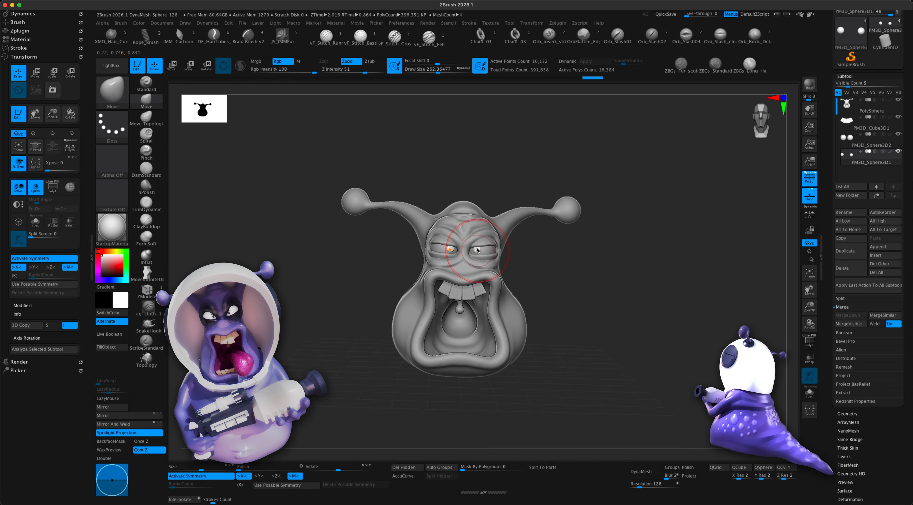
mouse_move(578, 301)
mouse_down()
mouse_move(583, 289)
mouse_move(593, 304)
mouse_move(601, 296)
mouse_up()
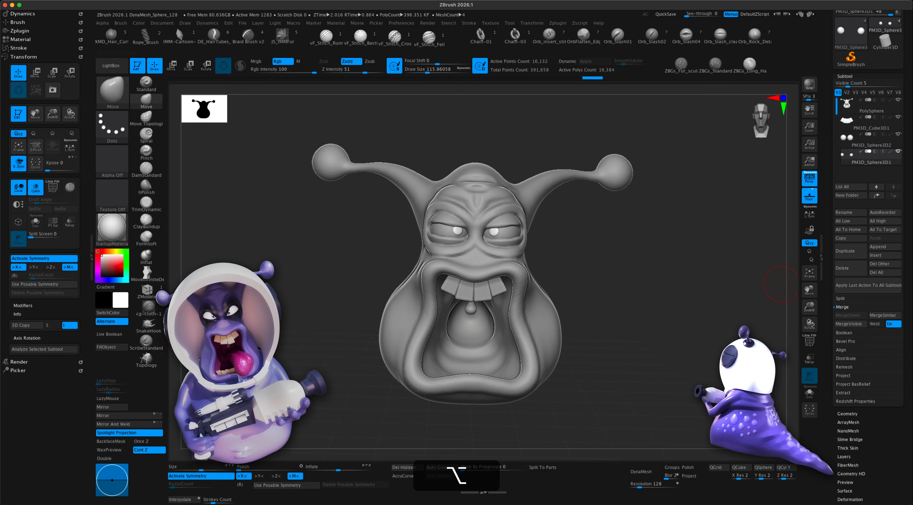
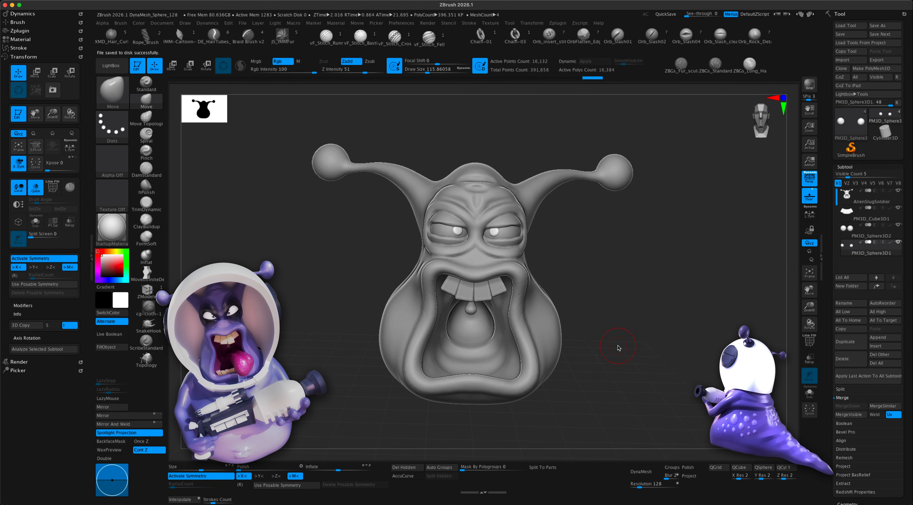
mouse_move(618, 347)
alt+mouse_down()
mouse_move(625, 334)
mouse_move(611, 332)
mouse_move(621, 338)
alt+mouse_up()
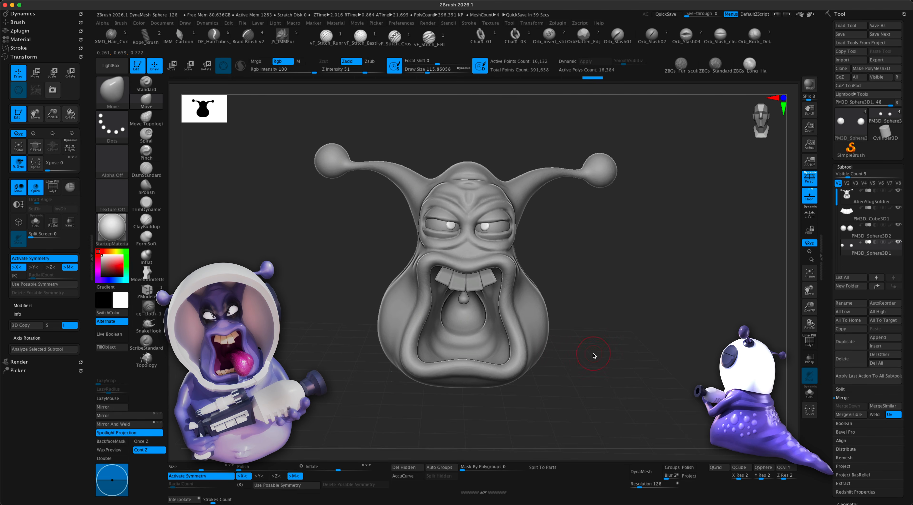
drag(594, 355, 620, 344)
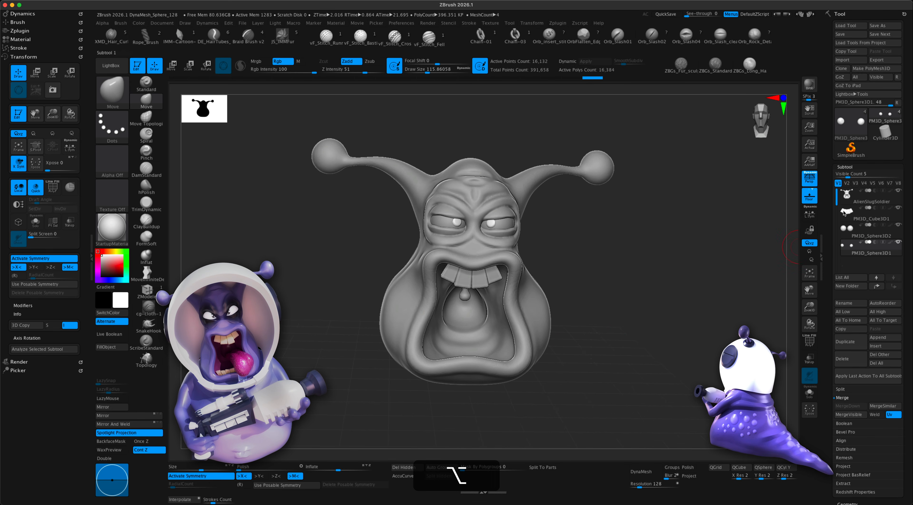
mouse_move(846, 212)
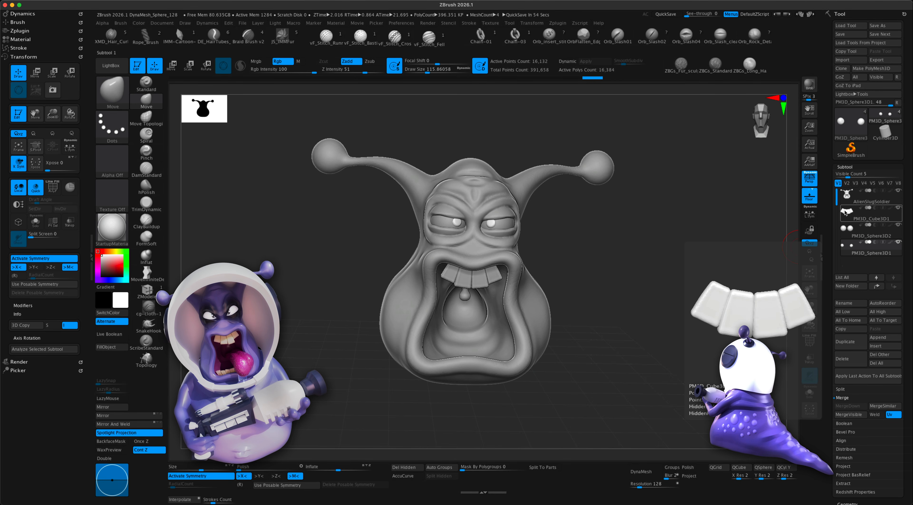
alt+drag(668, 320, 664, 320)
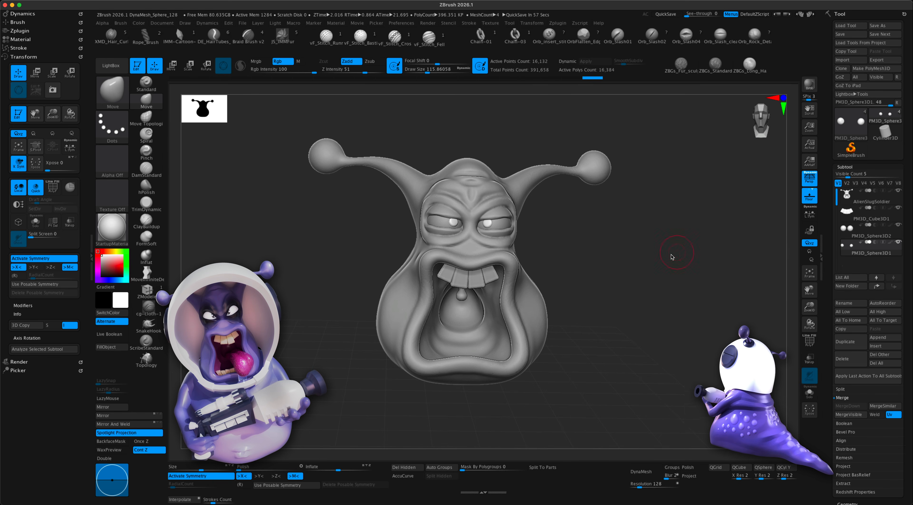
mouse_move(672, 258)
mouse_down()
mouse_move(663, 259)
mouse_move(671, 260)
mouse_up()
- Insert a cube as a new subtool, scale it down to tooth size and move it forward to the mouth opening
click(885, 346)
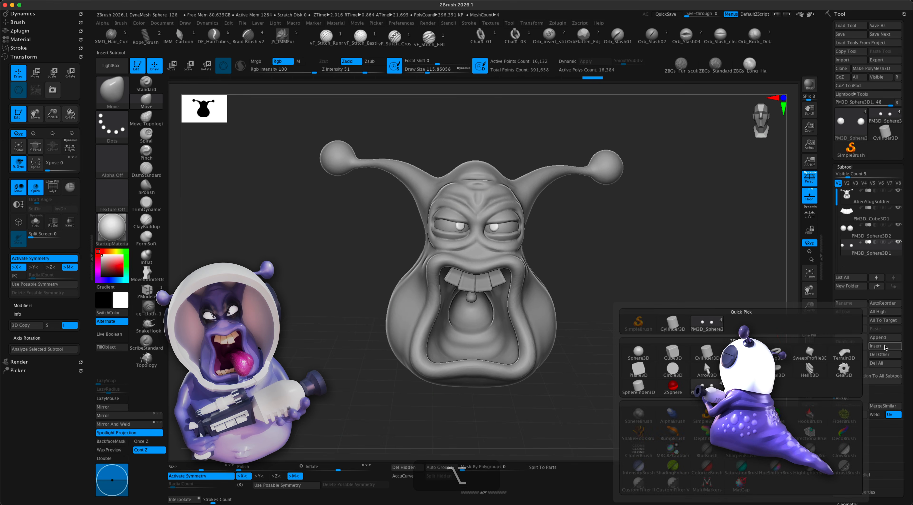
click(876, 346)
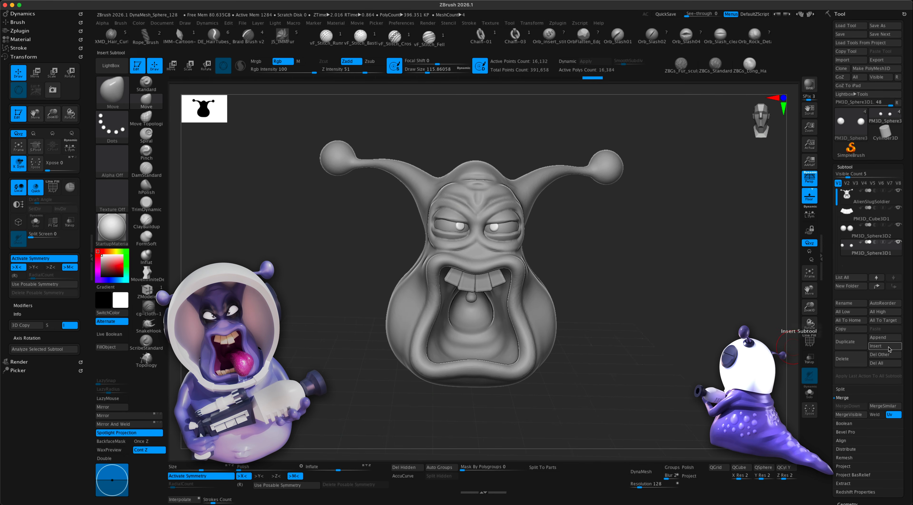
click(680, 355)
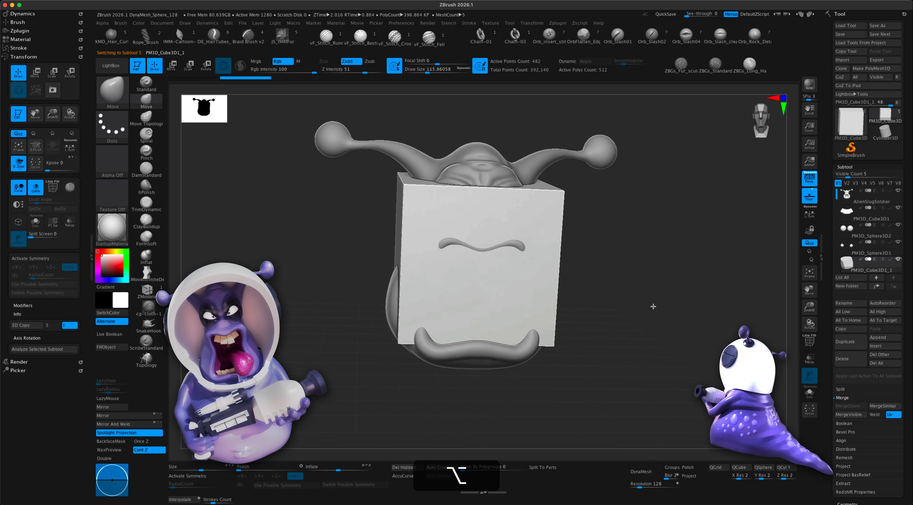
click(172, 67)
drag(466, 253, 395, 306)
drag(679, 303, 721, 311)
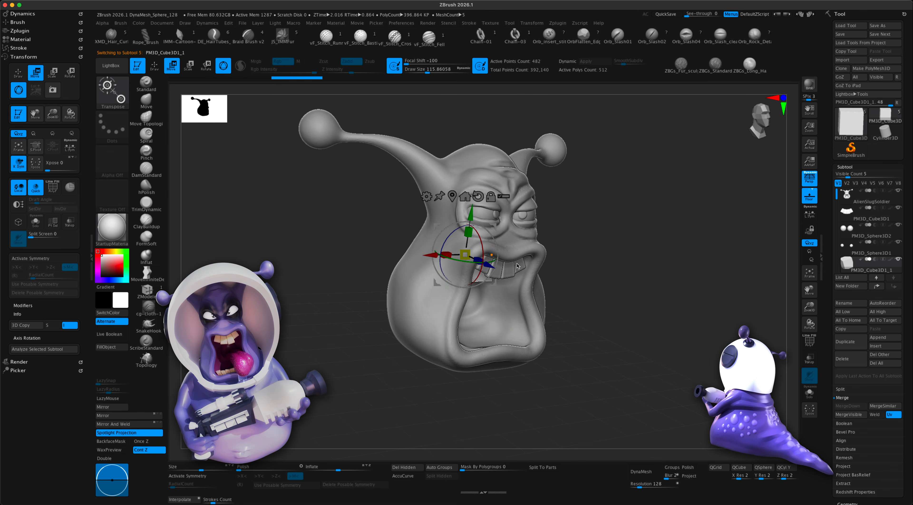
drag(490, 265, 502, 285)
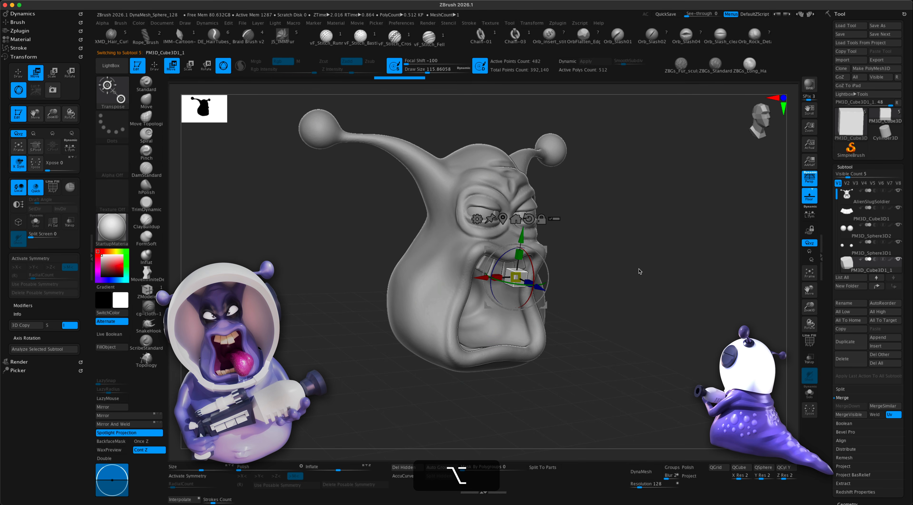
- Centre the gizmo on the small cube, lower it onto the lower lip and move it sideways toward the creature's right mouth corner
alt+drag(638, 272, 499, 278)
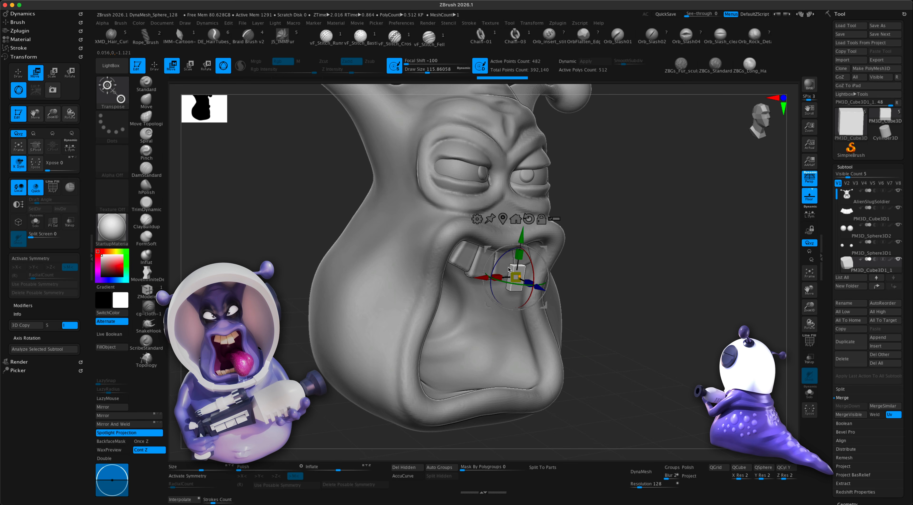
alt+drag(608, 277, 622, 300)
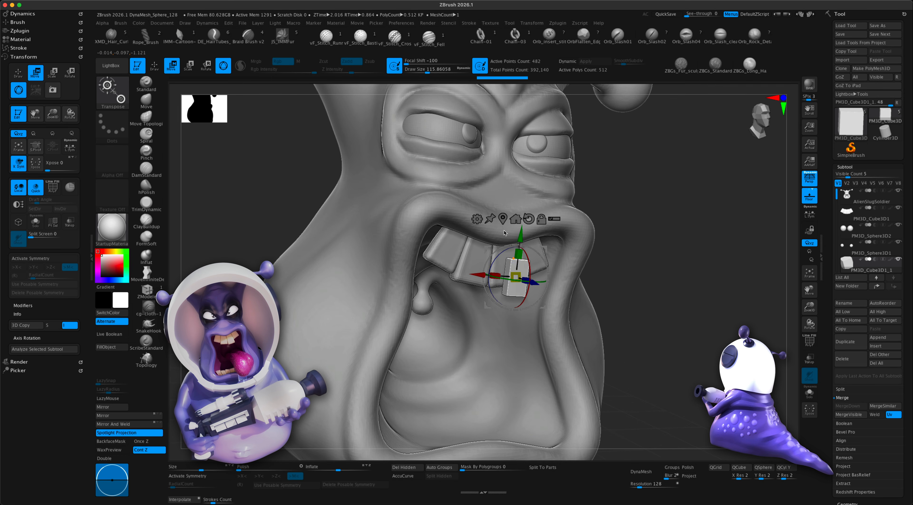
click(503, 219)
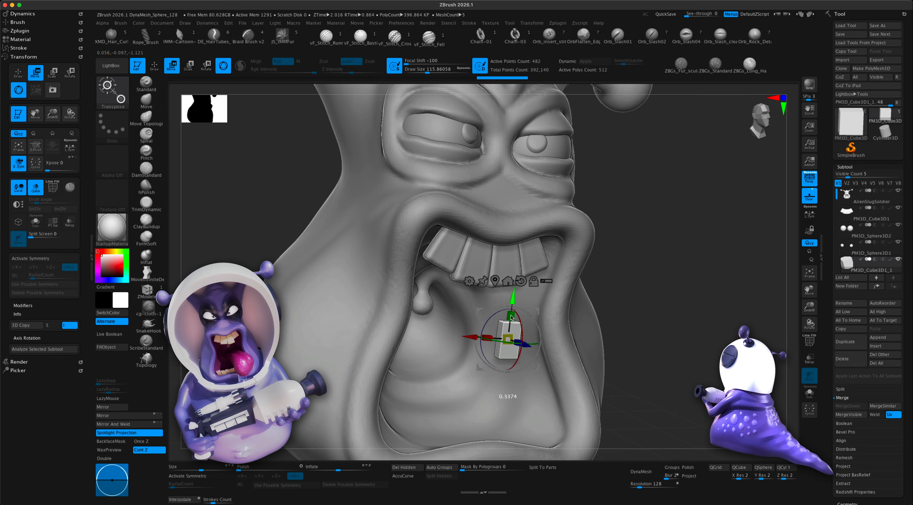
alt+drag(639, 405, 499, 387)
drag(469, 329, 465, 337)
drag(567, 353, 670, 308)
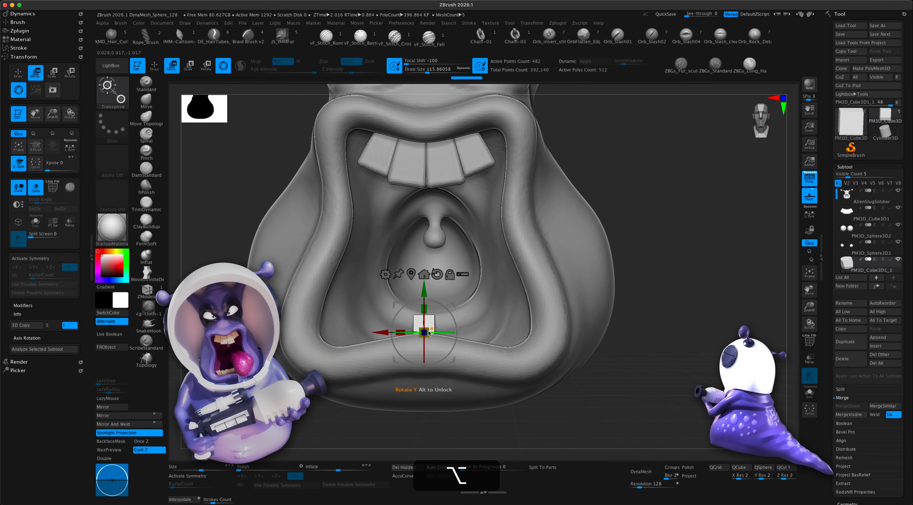
drag(381, 331, 337, 331)
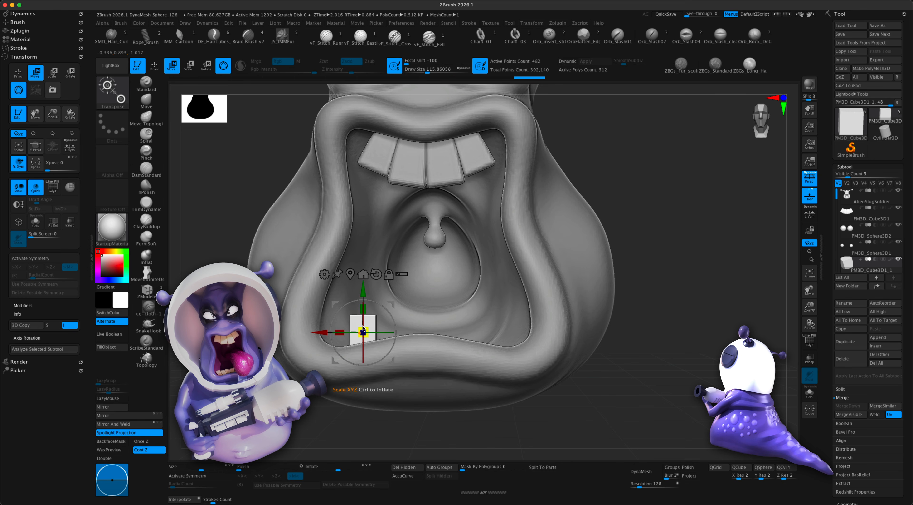
- Turn off perspective, duplicate the cube along the lower lip into a row of seven teeth, clear the mask and centre the row
drag(640, 239, 642, 270)
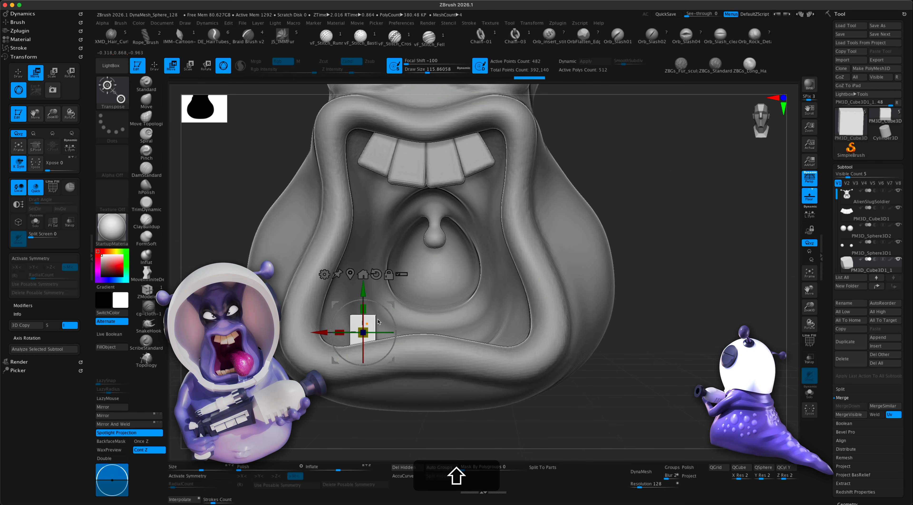
click(806, 177)
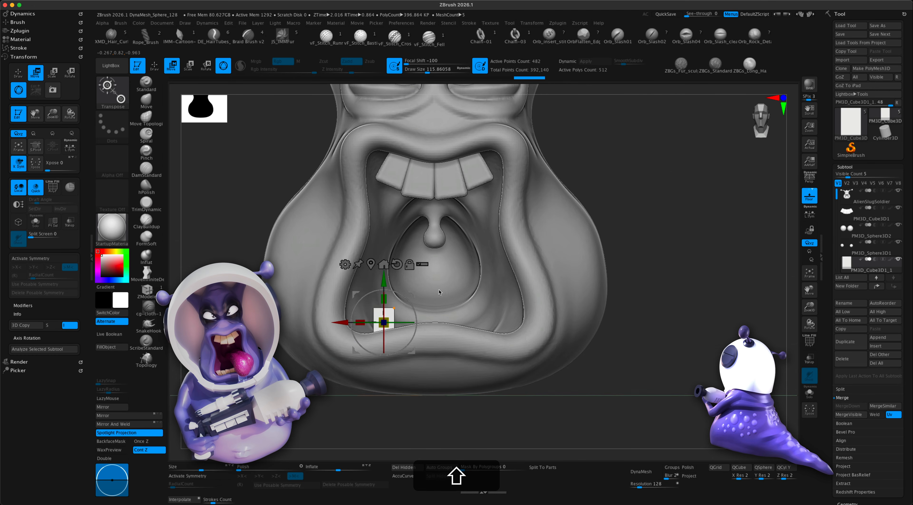
key(super)
super+drag(338, 322, 474, 330)
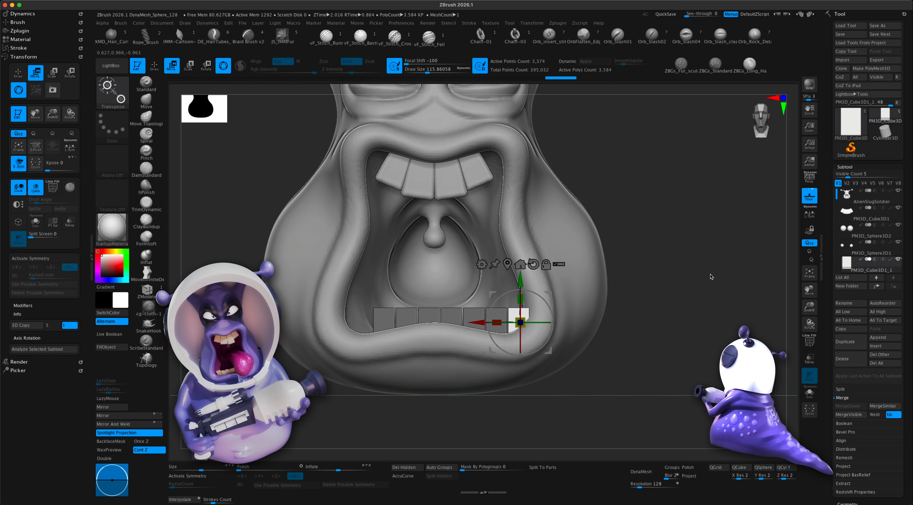
super+drag(686, 273, 716, 316)
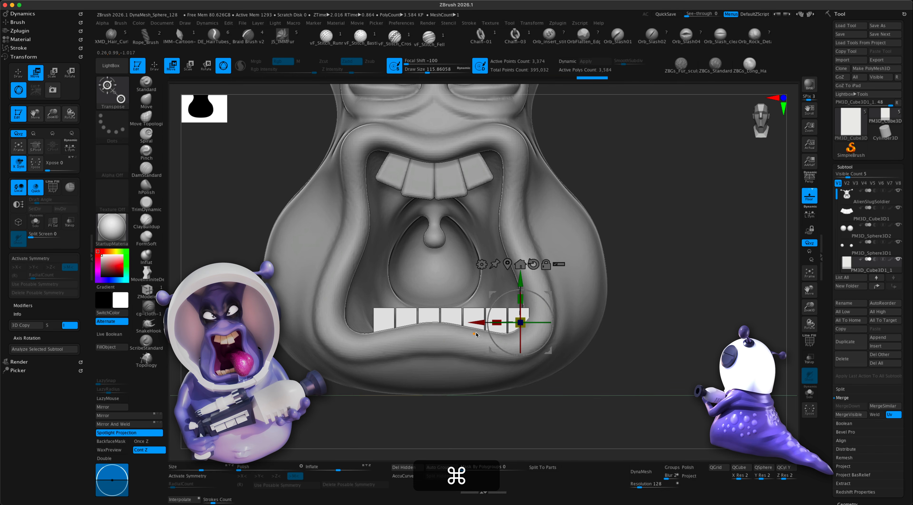
drag(482, 322, 467, 323)
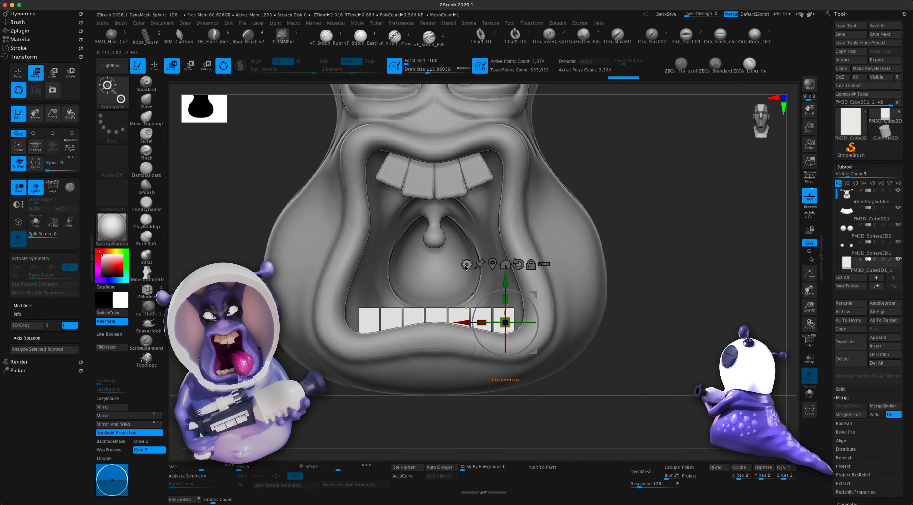
- Centre the gizmo on the lower teeth row, apply a Taper deformer that narrows the row toward its base, and accept it
click(493, 267)
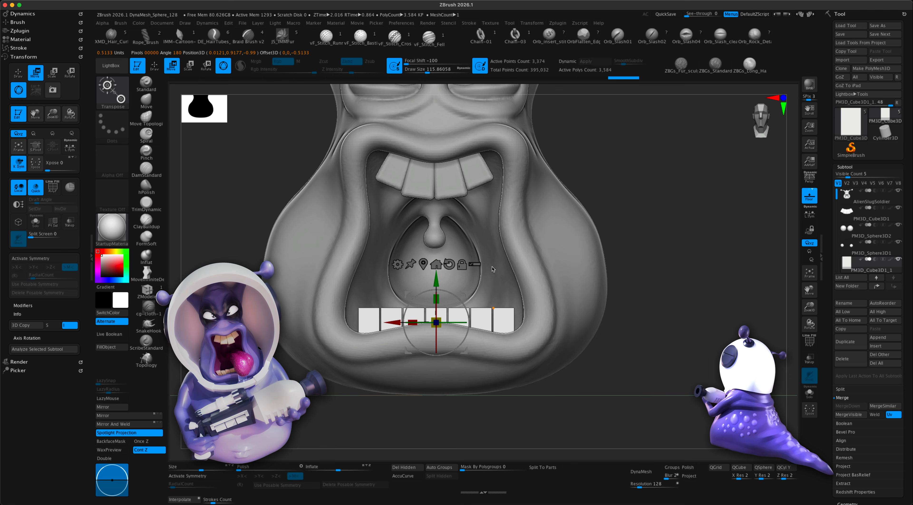
click(397, 264)
click(460, 340)
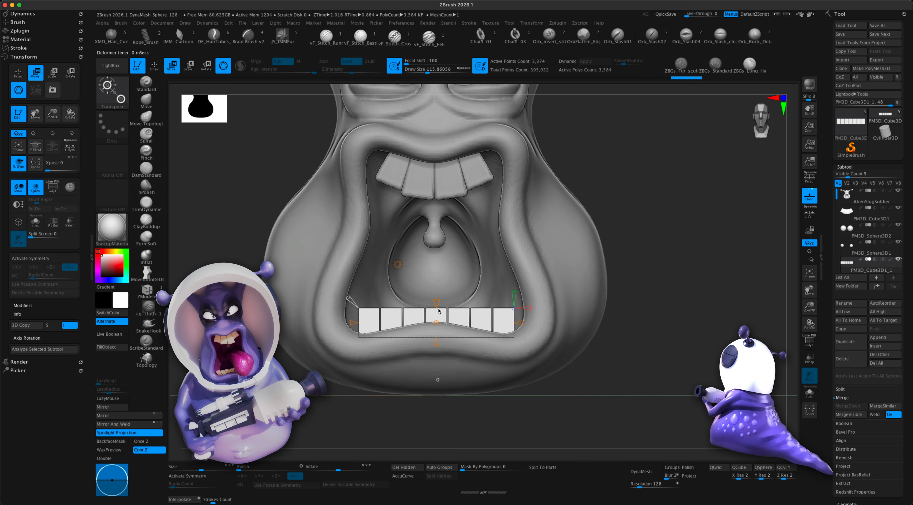
drag(436, 319, 446, 303)
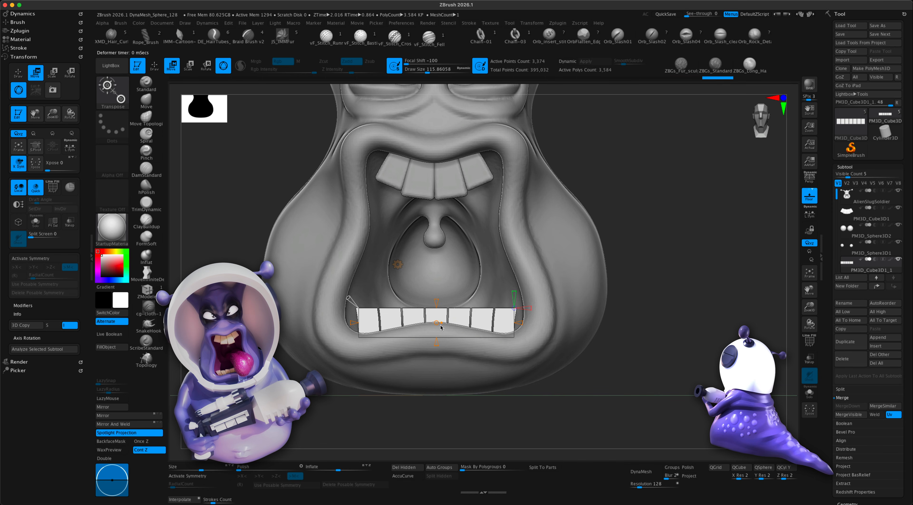
drag(439, 348, 440, 328)
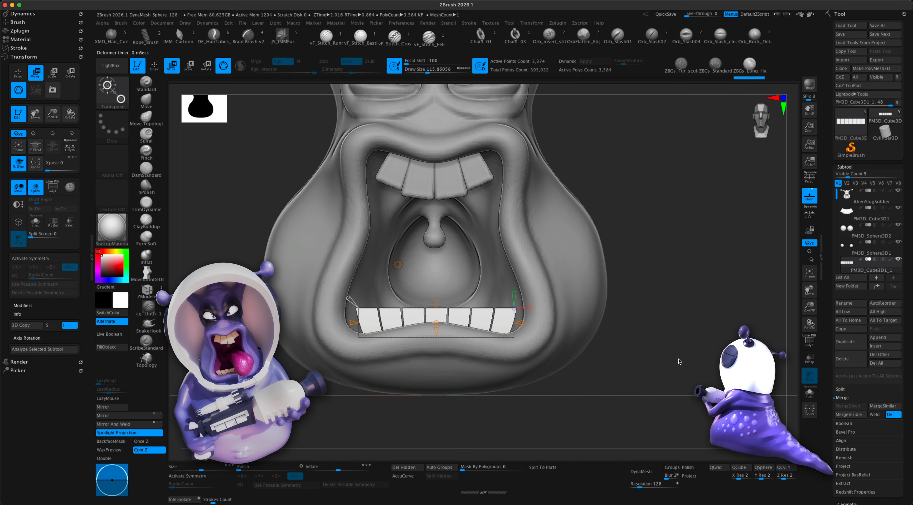
click(398, 265)
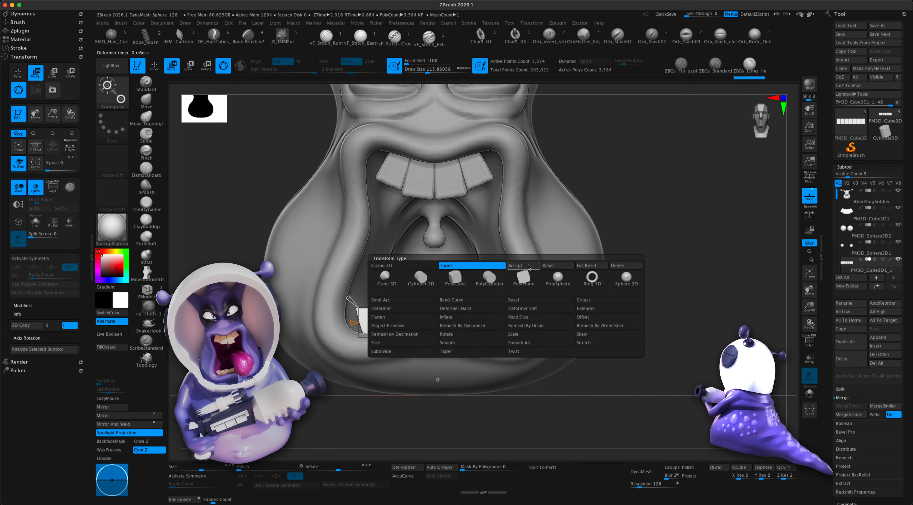
click(531, 266)
drag(652, 343, 624, 390)
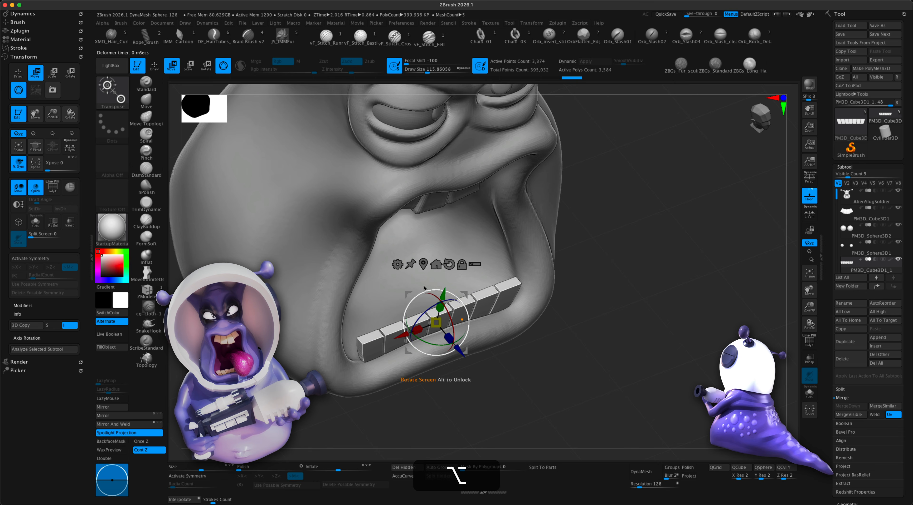
- Apply a Bend Curve deformer to the lower teeth row, adjust its curve resolution to add a middle control point, and move that point slightly
click(398, 268)
click(460, 289)
drag(586, 354, 595, 365)
drag(491, 382, 422, 362)
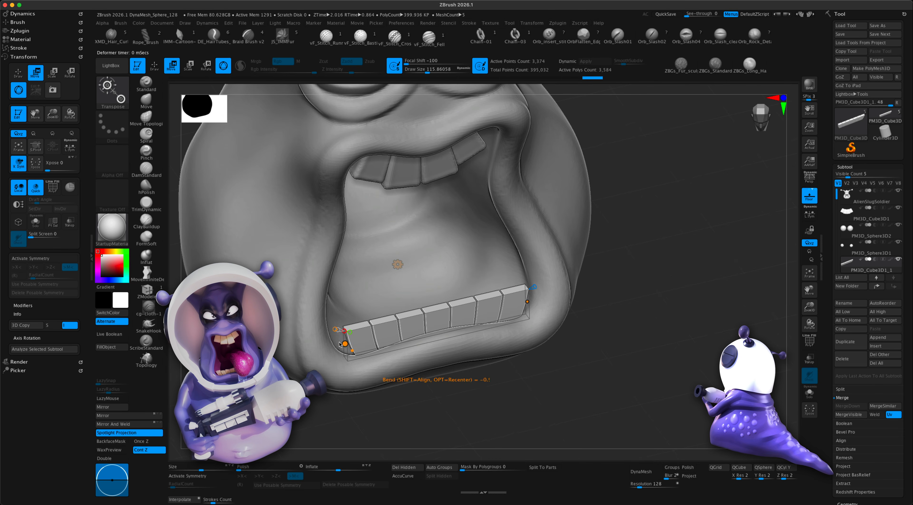
shift+drag(480, 411, 340, 321)
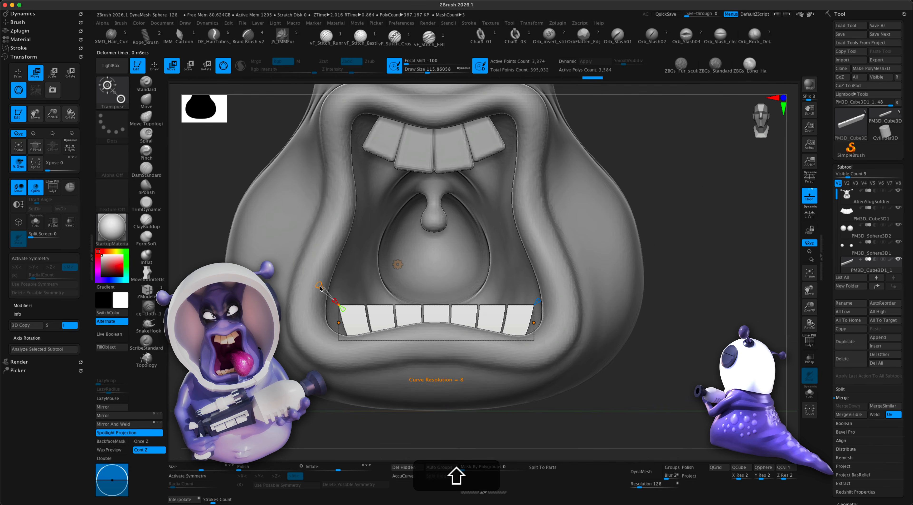
drag(320, 286, 317, 282)
drag(683, 365, 485, 357)
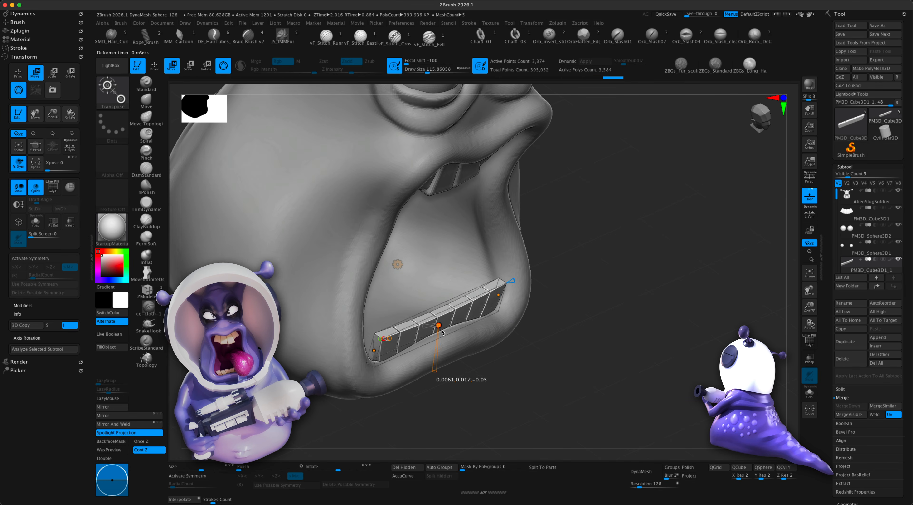
drag(442, 330, 444, 334)
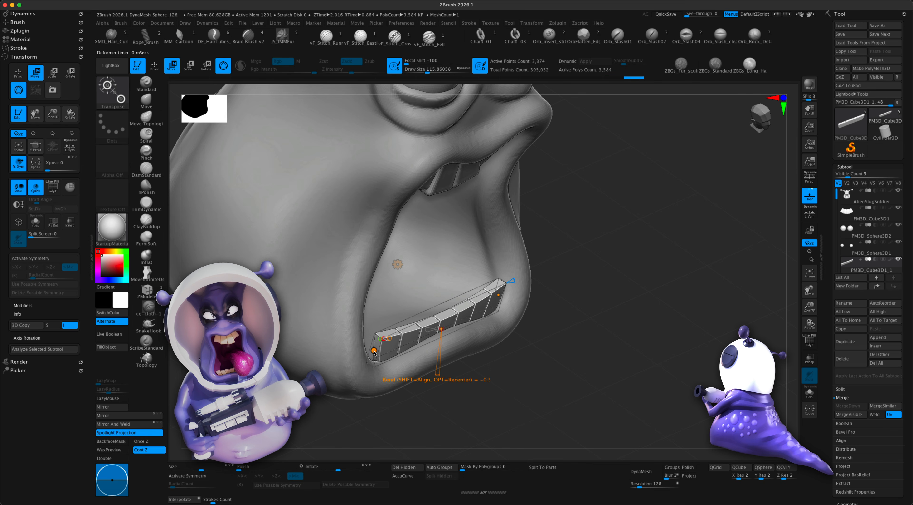
- Try bending one end of the lower teeth row on its own, undo it, and turn on the deformer's Symmetrical option
drag(374, 350, 364, 339)
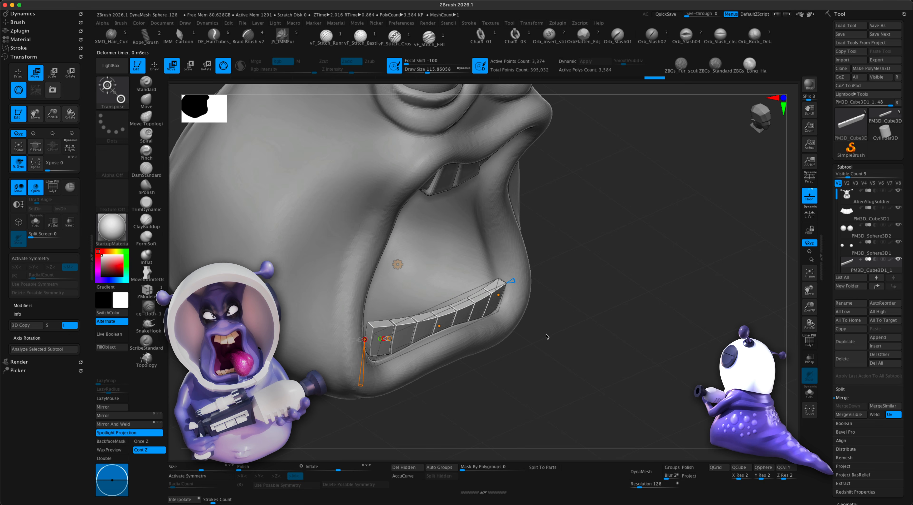
key(super+z)
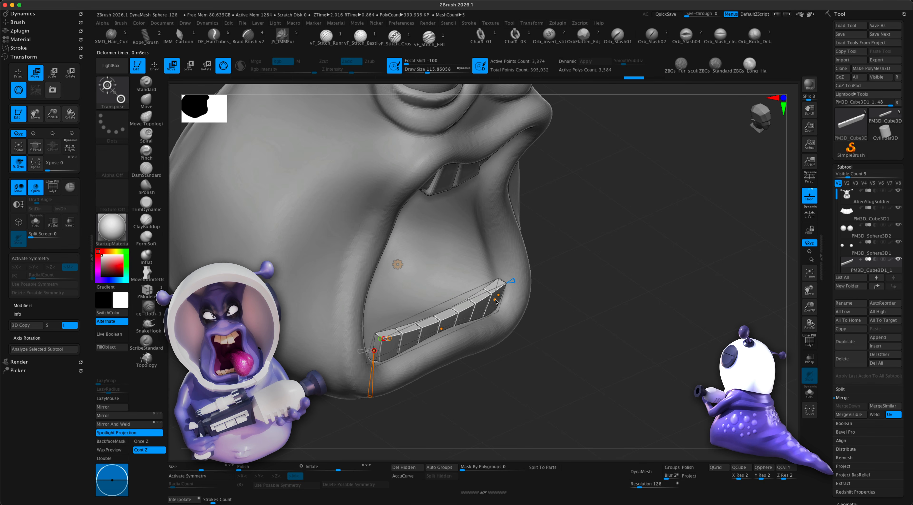
drag(624, 328, 686, 326)
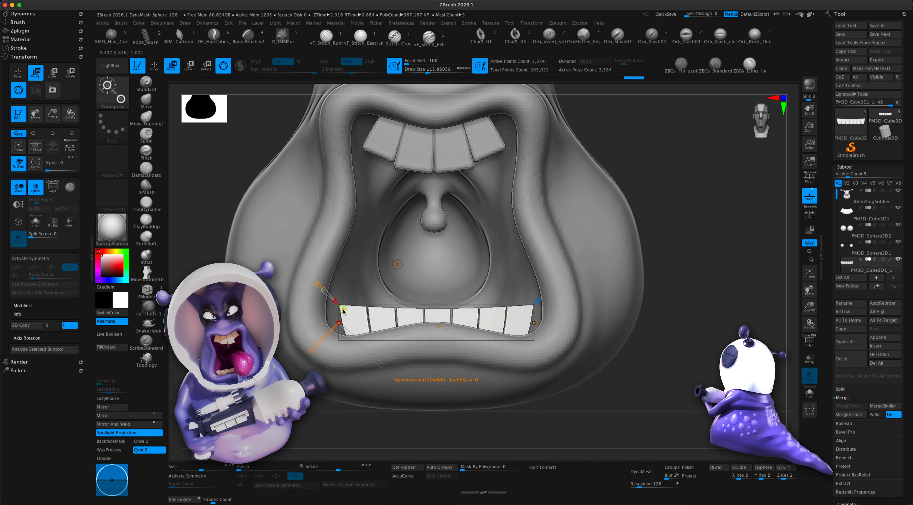
drag(344, 311, 349, 319)
- Bend both ends of the lower teeth row symmetrically back into the mouth and slightly upward
drag(643, 366, 730, 384)
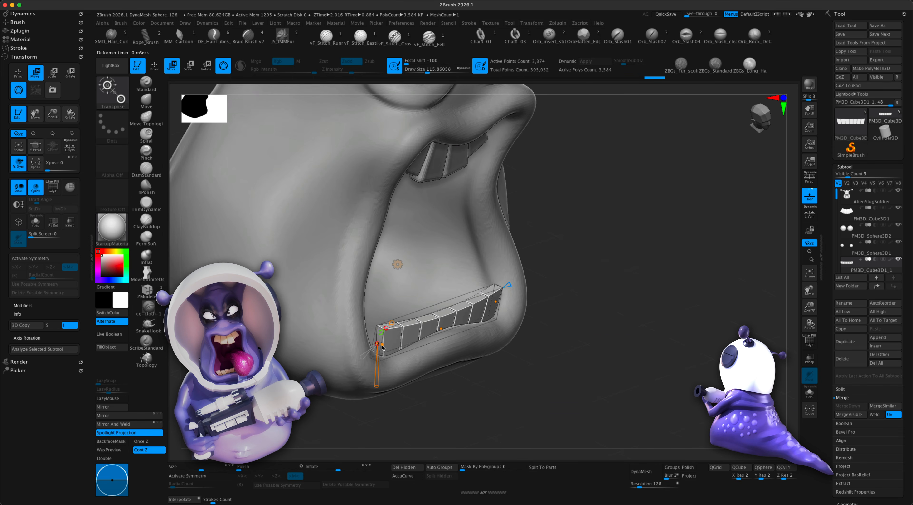
drag(586, 375, 574, 407)
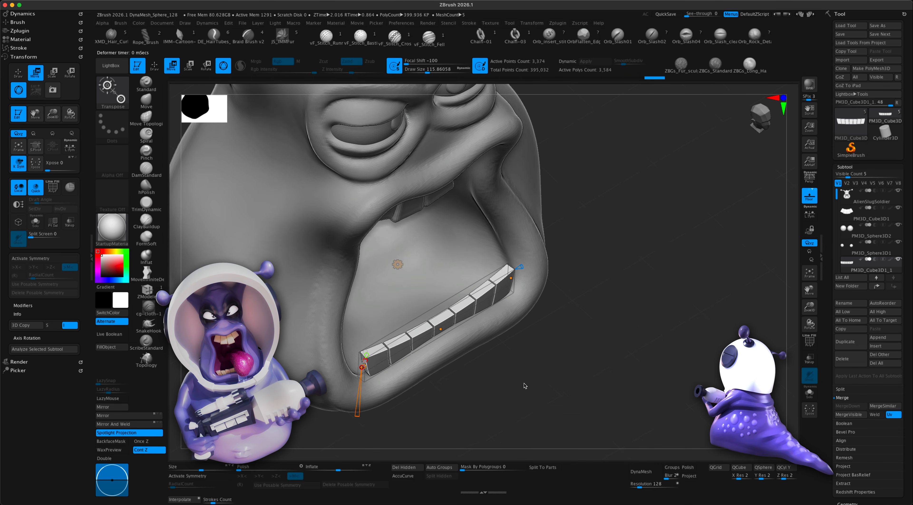
drag(525, 384, 507, 382)
drag(516, 279, 505, 269)
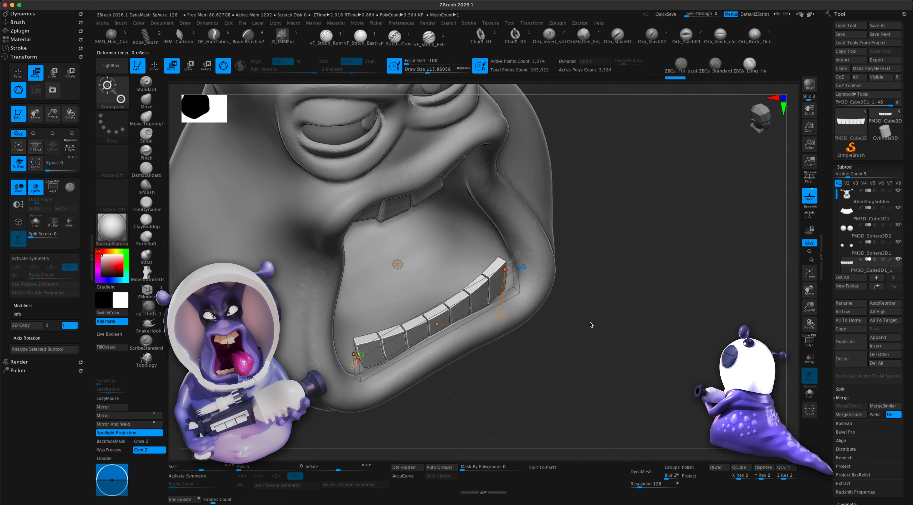
drag(590, 324, 515, 325)
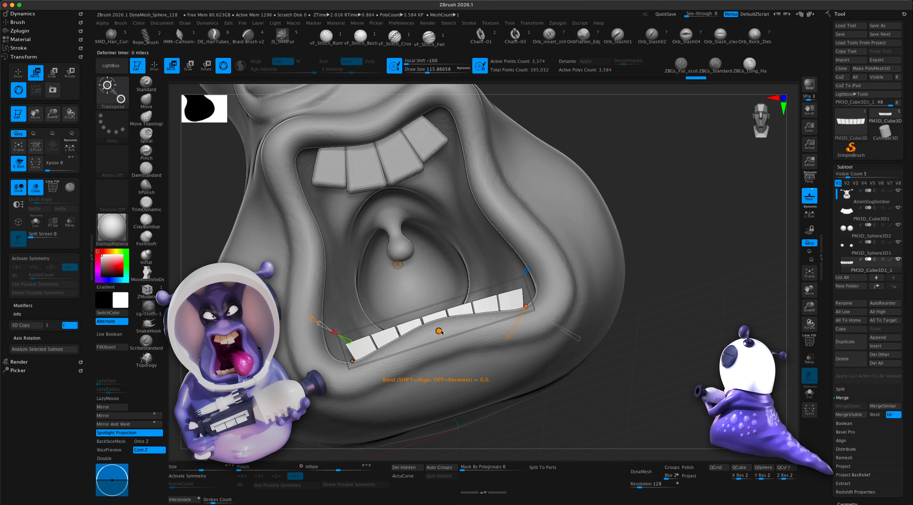
- Raise the middle control point to arch the lower teeth row along the lip, and accept the Bend Curve deformer
drag(441, 332, 441, 317)
drag(709, 345, 501, 352)
drag(435, 324, 438, 325)
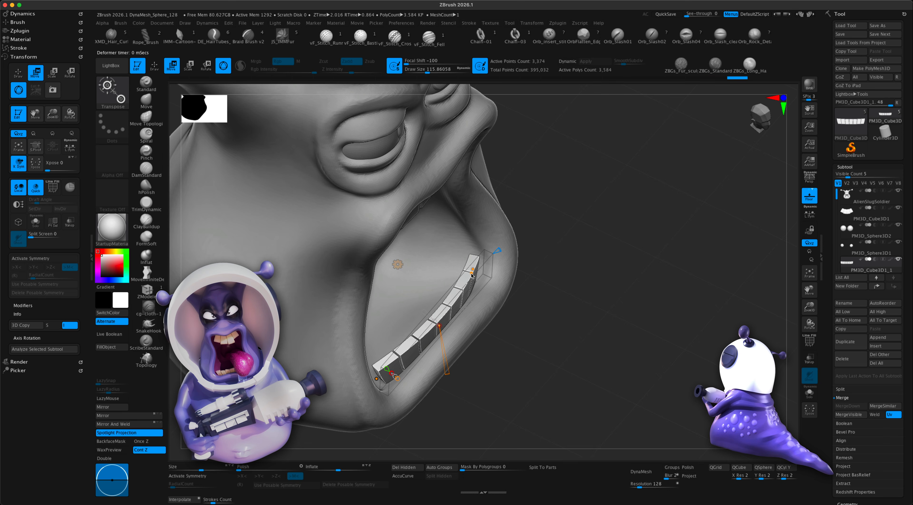
drag(590, 398, 563, 362)
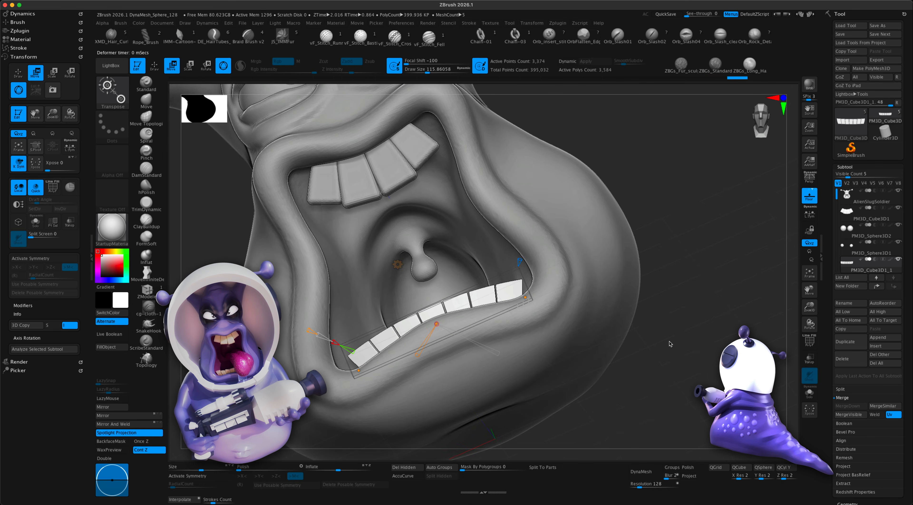
drag(710, 327, 690, 343)
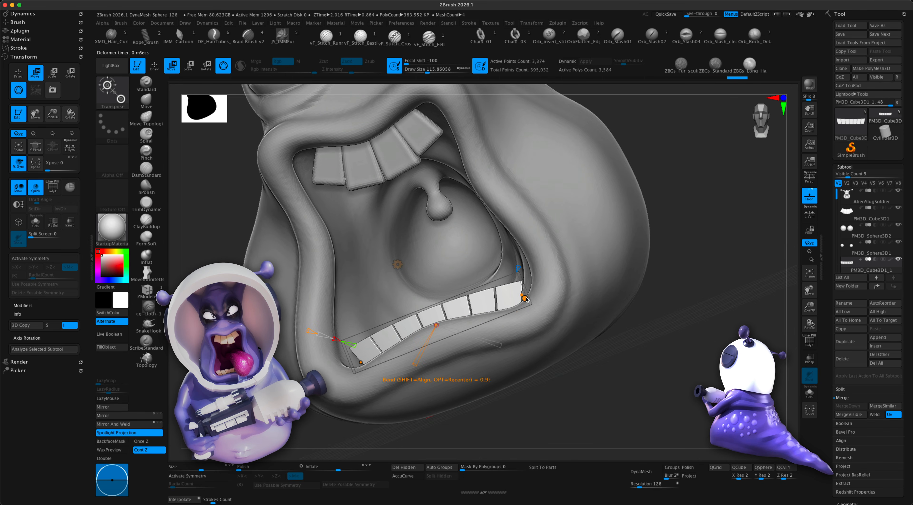
shift+drag(721, 329, 609, 336)
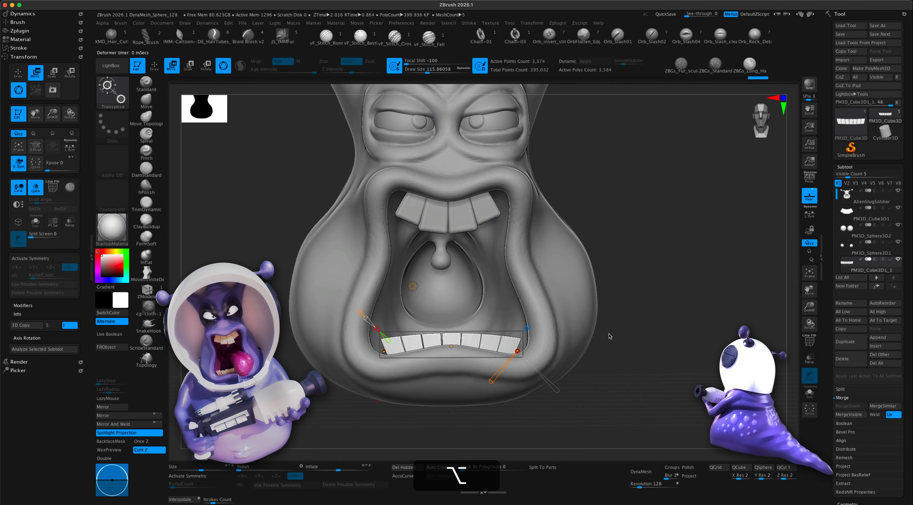
click(412, 286)
click(526, 287)
shift+drag(689, 345, 685, 344)
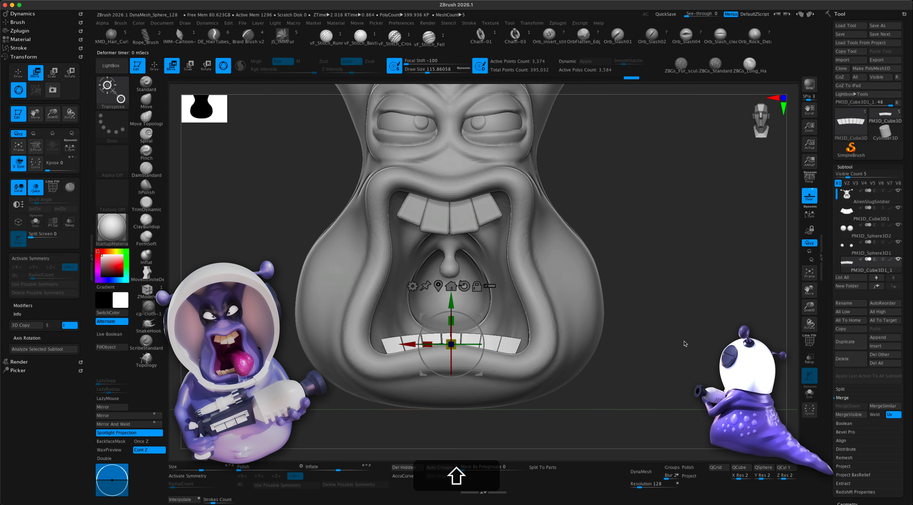
- Reshape the lower teeth with the Move brush at a draw size of about 145, making the row uneven
click(152, 102)
key(s)
drag(243, 197, 248, 196)
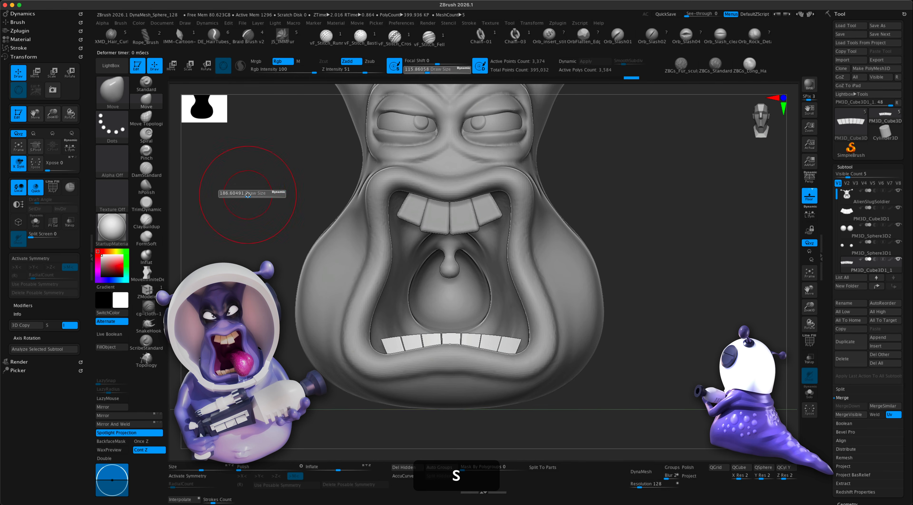
mouse_move(700, 364)
alt+shift+mouse_down()
mouse_move(670, 351)
mouse_move(647, 368)
alt+shift+mouse_up()
key(s)
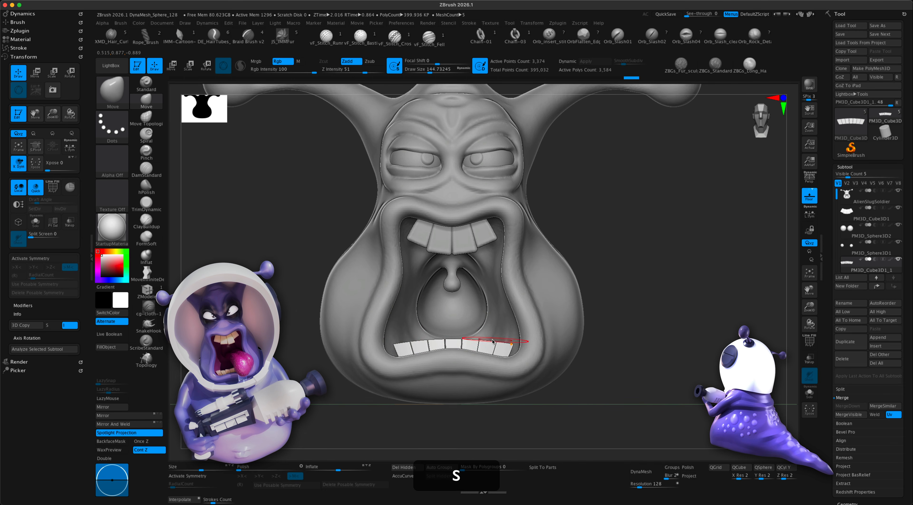
drag(502, 348, 400, 345)
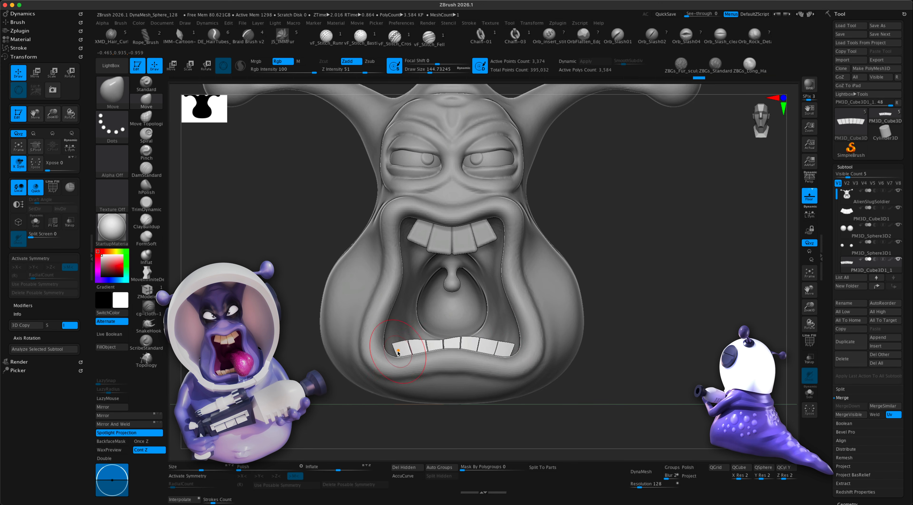
- Switch to the Move Topological brush with a draw size of about 262 for shifting individual lower teeth
click(150, 122)
key(s)
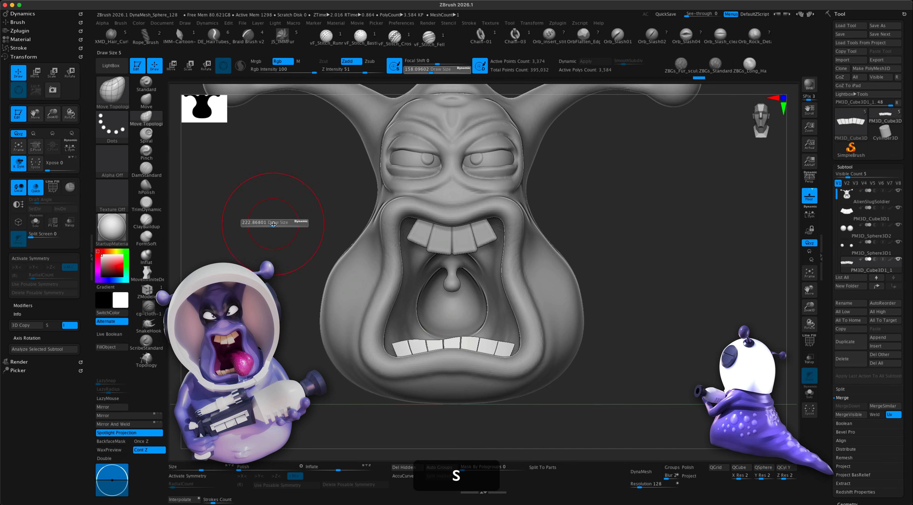
drag(263, 223, 274, 224)
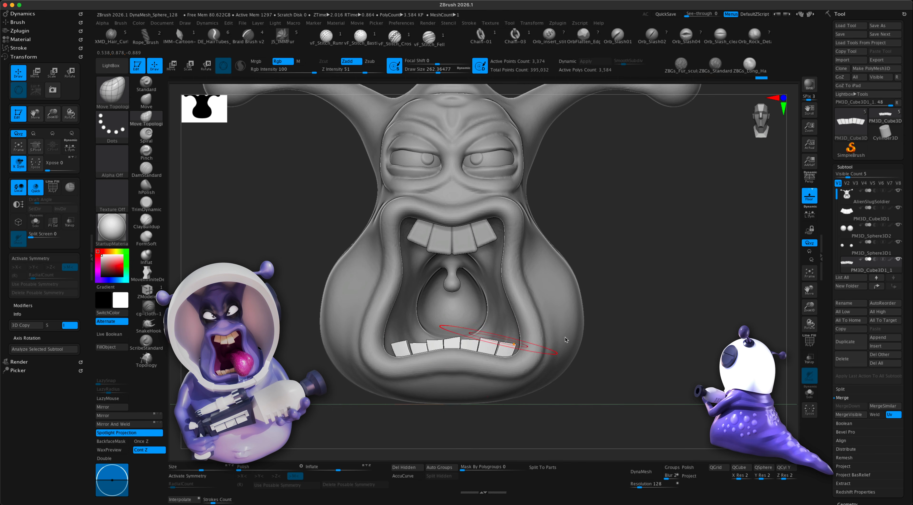
- Select the upper teeth subtool and turn on perspective for the full head
mouse_move(621, 350)
mouse_down()
mouse_move(652, 357)
mouse_move(630, 354)
mouse_up()
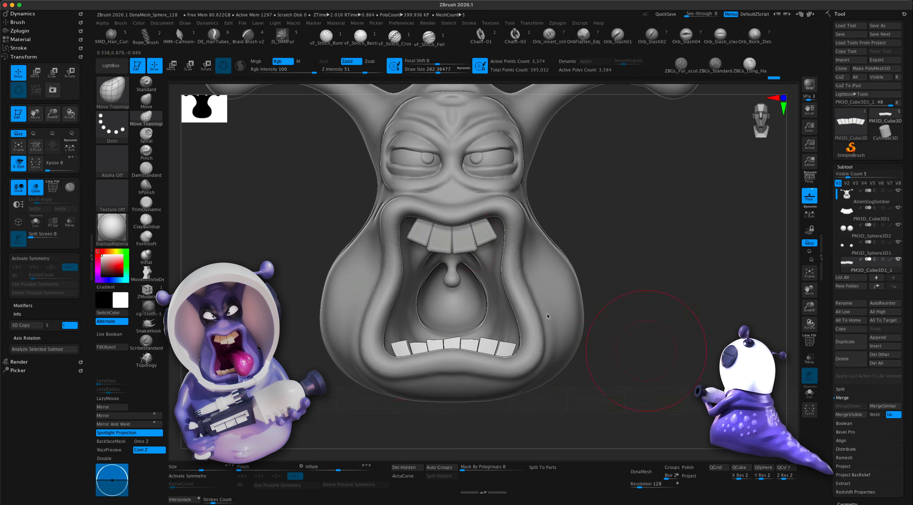
alt+click(466, 239)
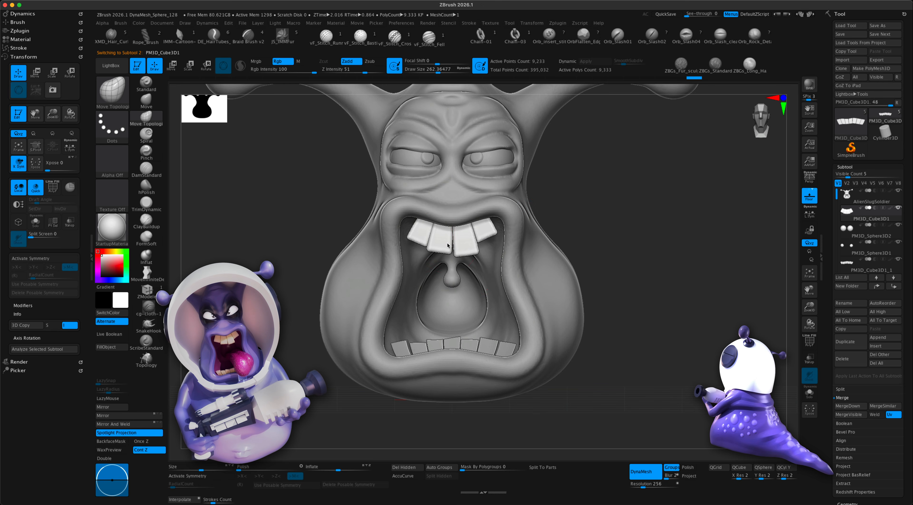
drag(669, 248, 670, 258)
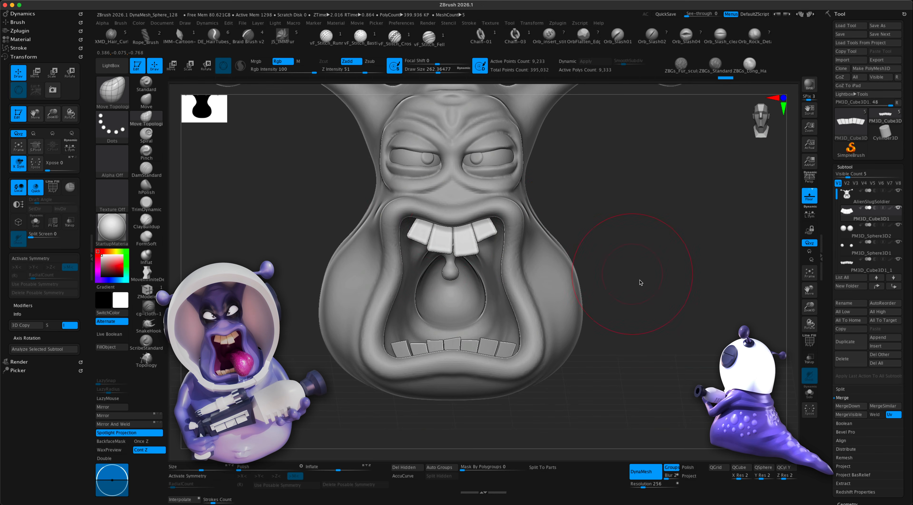
click(814, 182)
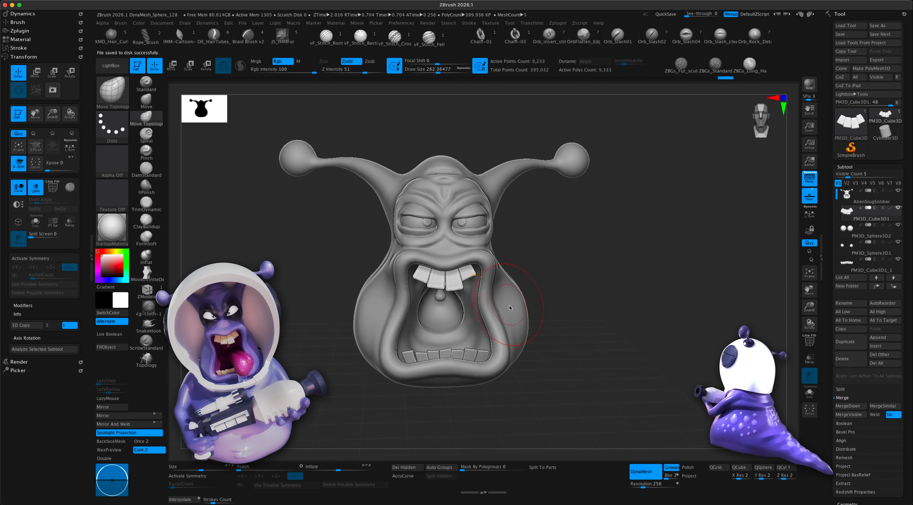
alt+drag(653, 352, 658, 350)
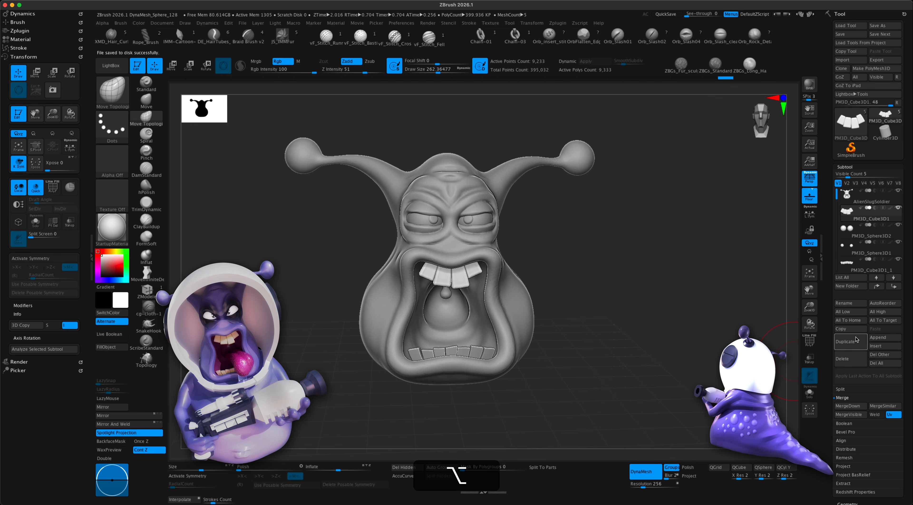
- Insert a Sphere3D subtool and flatten it vertically for the alien's tongue
click(884, 345)
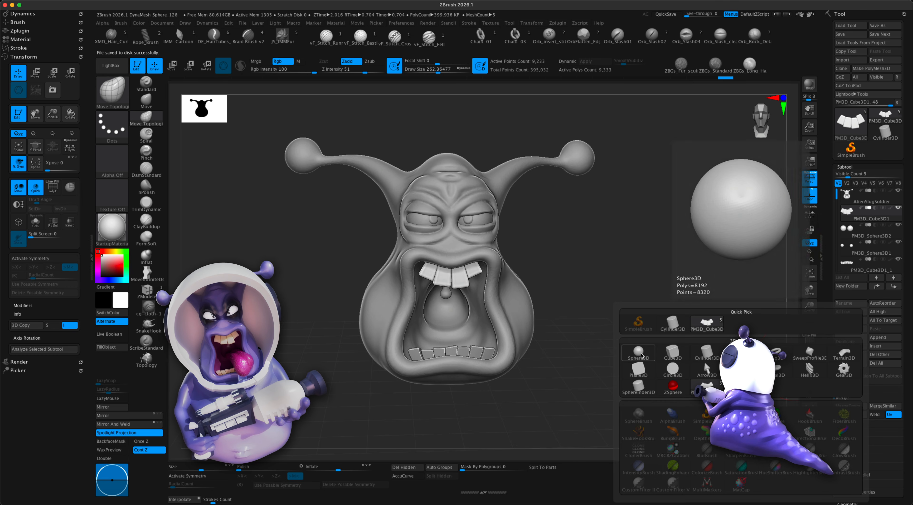
click(642, 355)
click(173, 70)
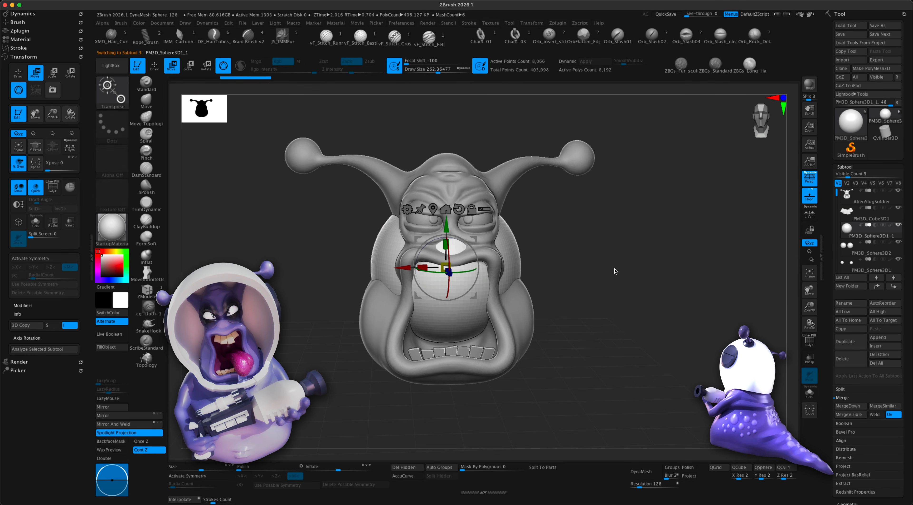
key(shift)
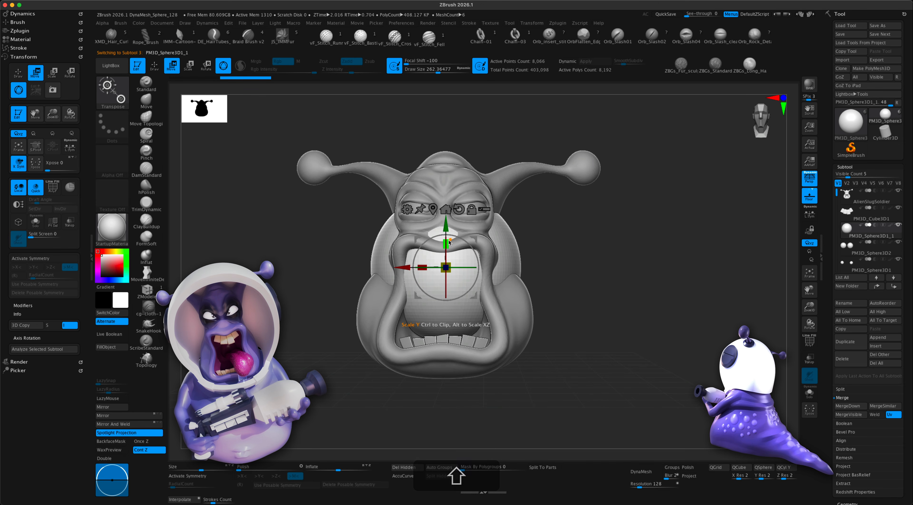
drag(449, 242, 447, 266)
- Place the flattened sphere in front of the open mouth and scale it into a thin, elongated tongue shape
drag(565, 291, 516, 304)
drag(424, 278, 346, 304)
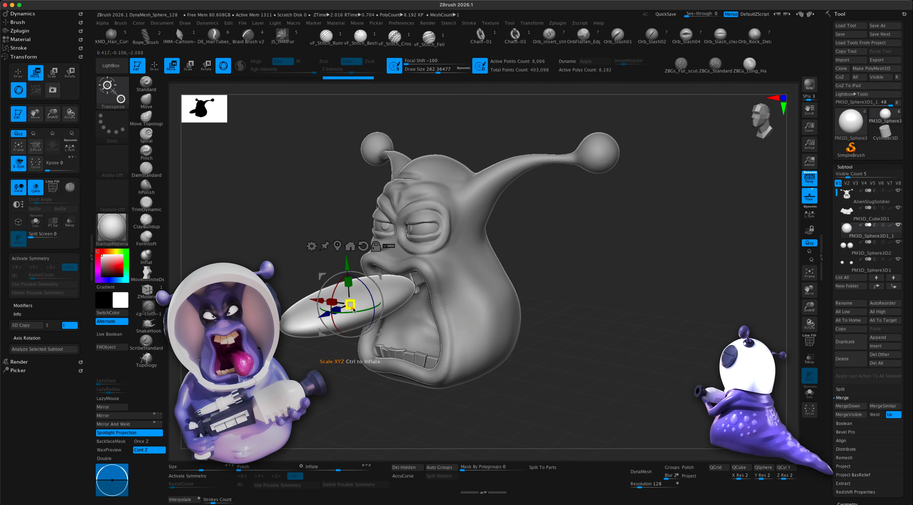
drag(622, 314, 643, 318)
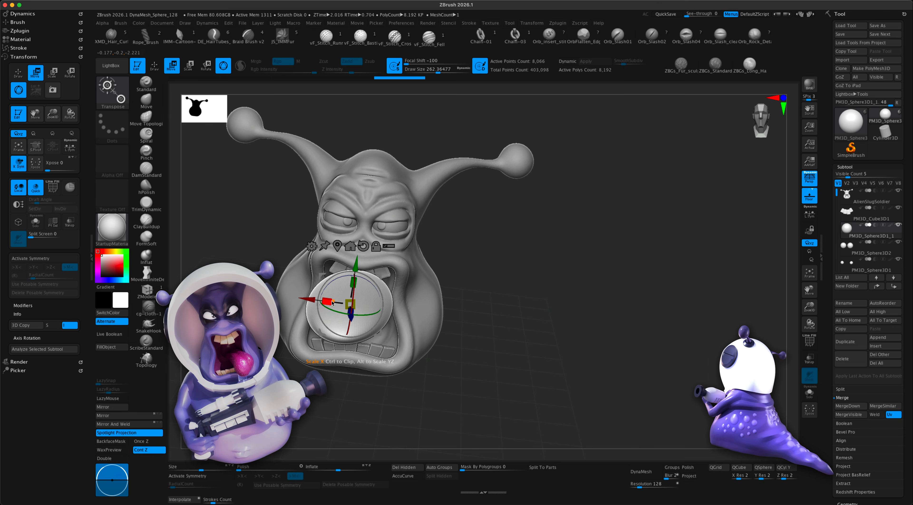
drag(332, 301, 325, 301)
alt+drag(597, 351, 357, 340)
drag(427, 315, 427, 323)
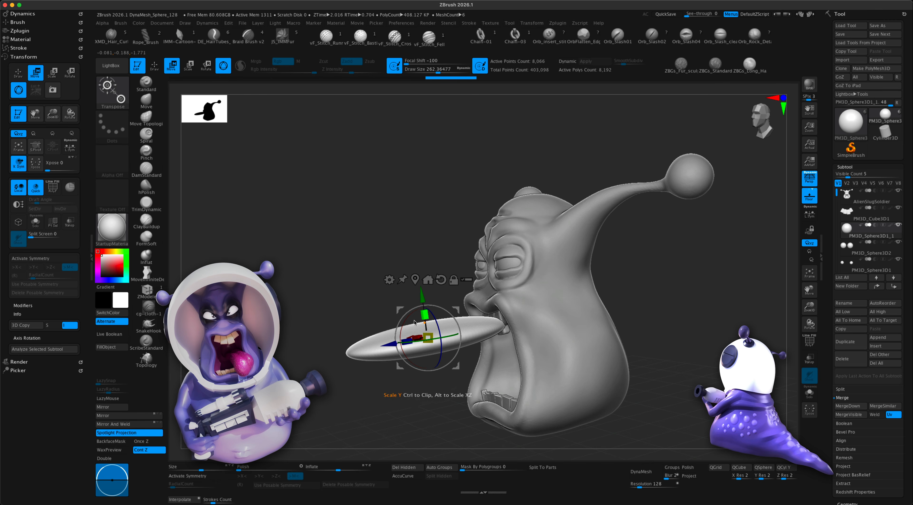
mouse_move(367, 308)
alt+mouse_down()
mouse_move(376, 290)
mouse_move(374, 306)
mouse_move(355, 297)
alt+mouse_up()
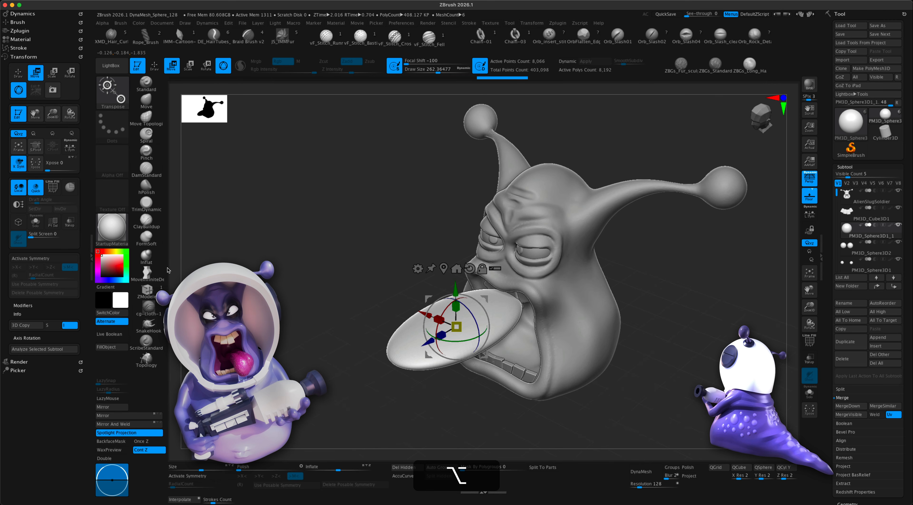
- Inflate both sides of the tongue's upper surface using the Inflat brush with X symmetry and a draw size of about 274
click(146, 257)
drag(297, 297, 305, 306)
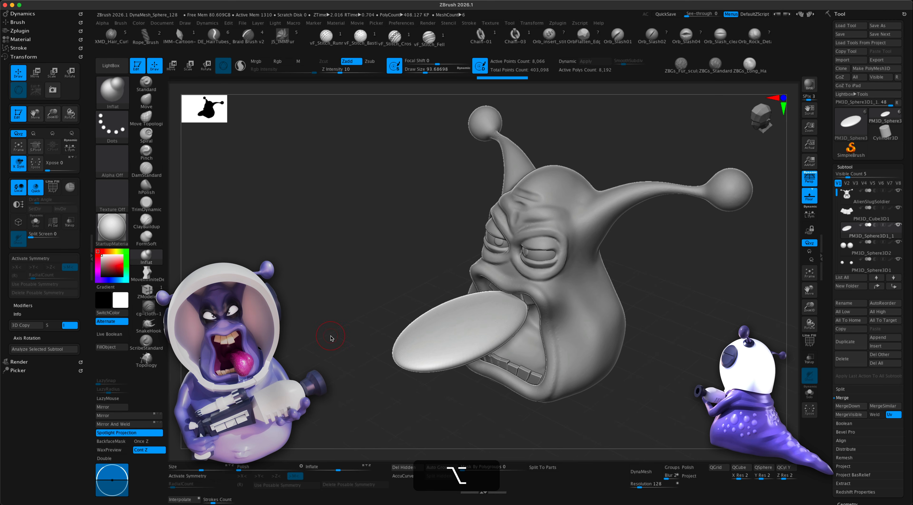
key(x)
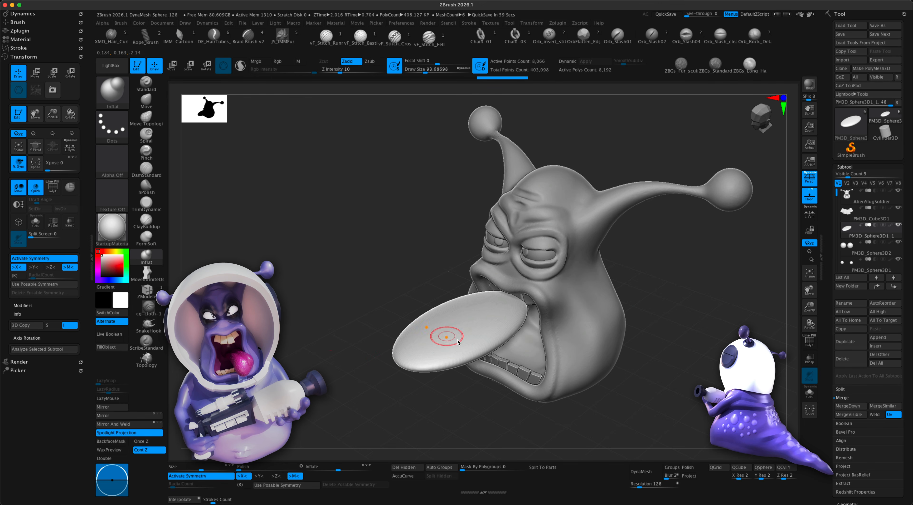
key(s)
drag(464, 340, 481, 340)
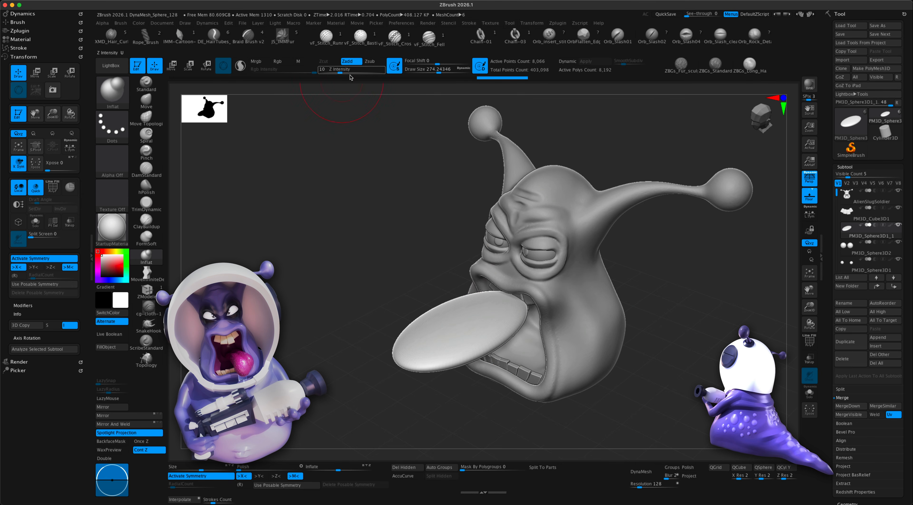
alt+drag(402, 273, 399, 231)
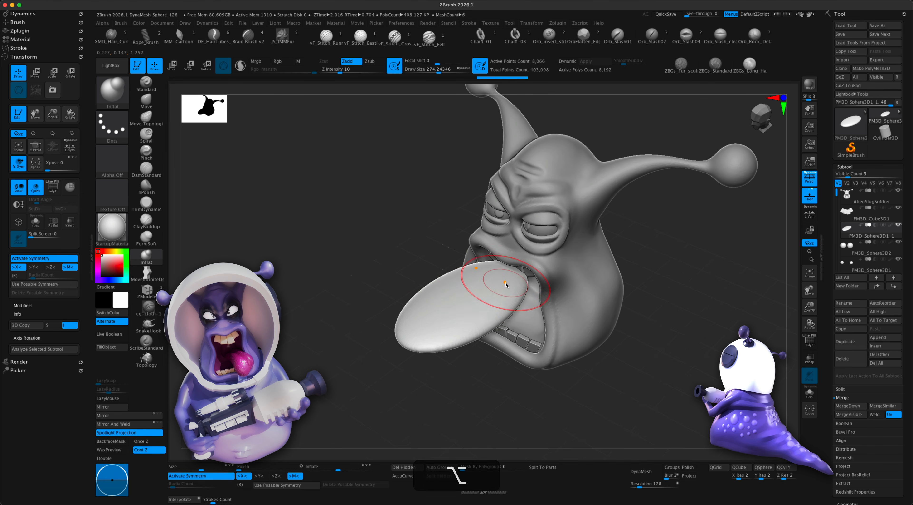
mouse_move(505, 282)
mouse_down()
mouse_move(458, 326)
mouse_move(506, 295)
mouse_move(450, 335)
mouse_move(457, 328)
mouse_move(440, 287)
mouse_move(490, 274)
mouse_move(517, 279)
mouse_move(449, 332)
mouse_move(467, 326)
mouse_move(418, 342)
mouse_move(463, 327)
mouse_move(443, 319)
mouse_move(412, 333)
mouse_up()
mouse_move(346, 337)
mouse_down()
mouse_move(408, 370)
mouse_move(365, 354)
mouse_up()
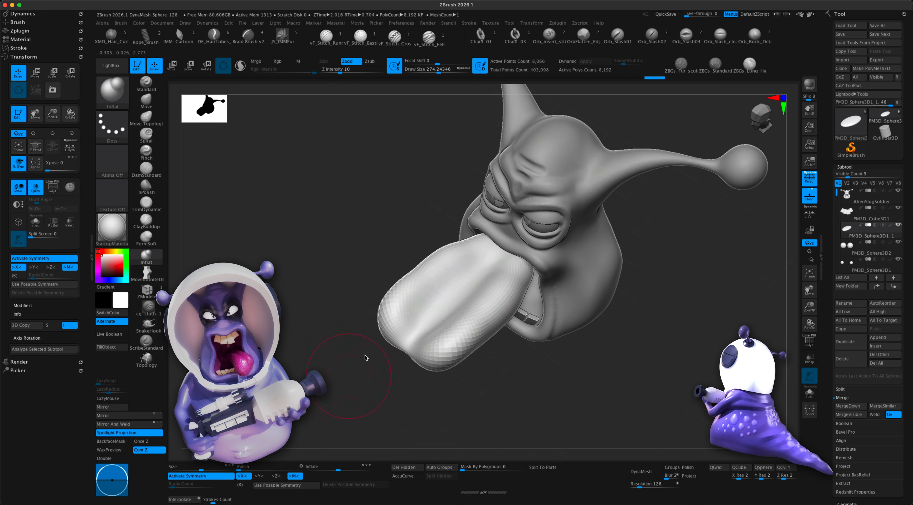
drag(438, 322, 481, 299)
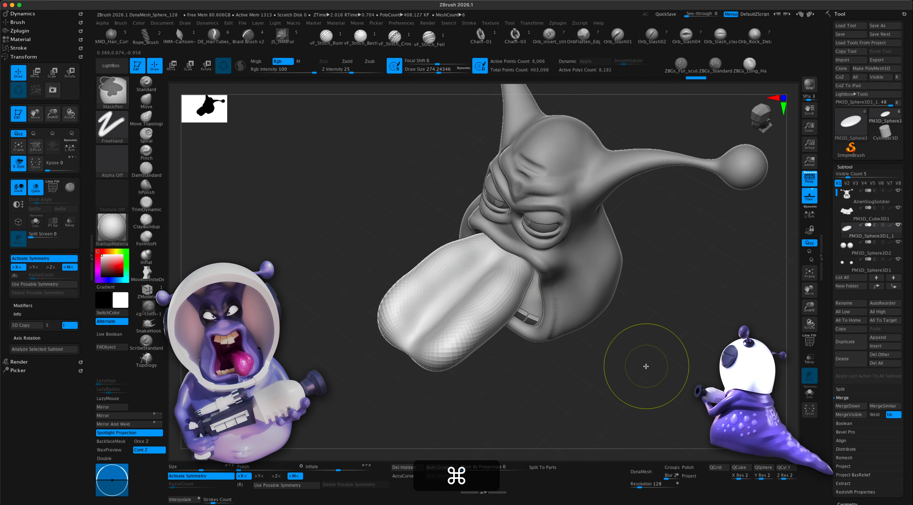
- Polish the whole tongue, smooth its surface and build up the lobes beside the central groove
drag(647, 366, 584, 367)
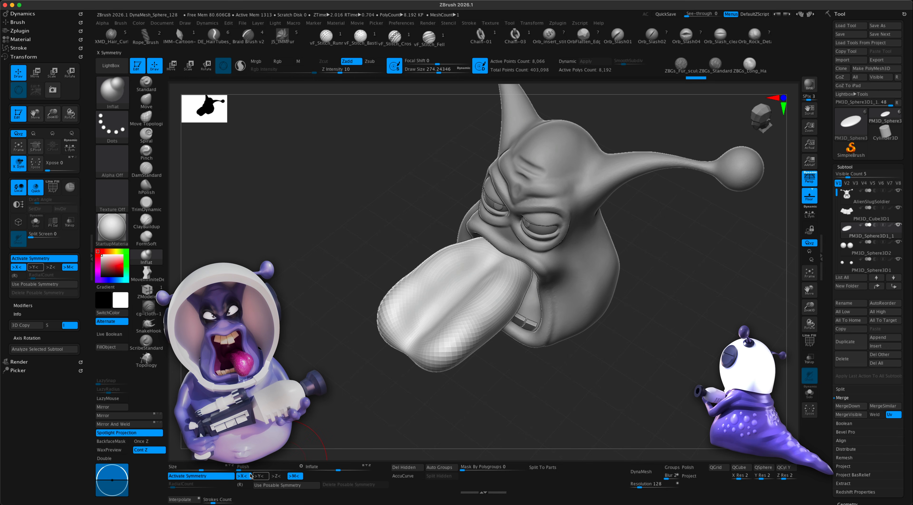
drag(247, 472, 304, 466)
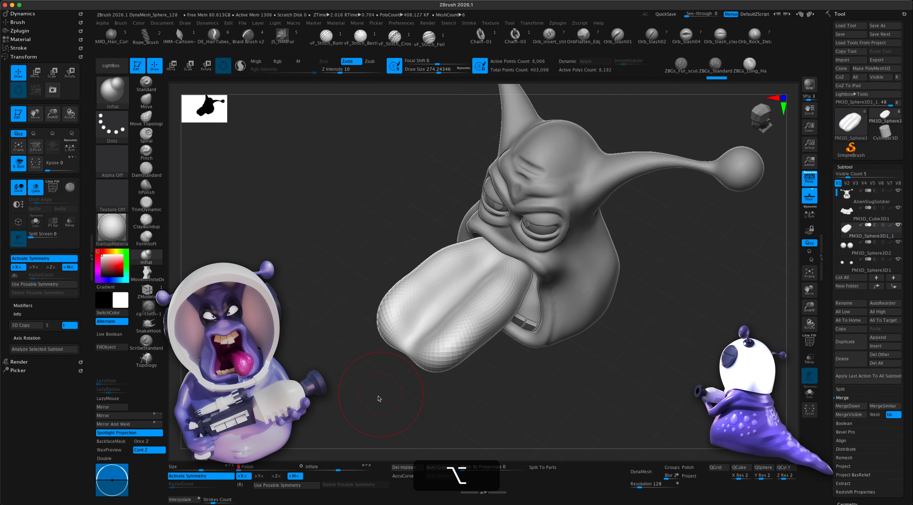
alt+drag(379, 399, 392, 381)
mouse_move(482, 288)
shift+mouse_down()
mouse_move(458, 250)
mouse_move(467, 238)
shift+mouse_up()
mouse_move(336, 415)
mouse_down()
mouse_move(341, 310)
mouse_move(331, 385)
mouse_move(347, 387)
mouse_move(351, 404)
mouse_up()
drag(463, 281, 475, 284)
drag(359, 353, 331, 350)
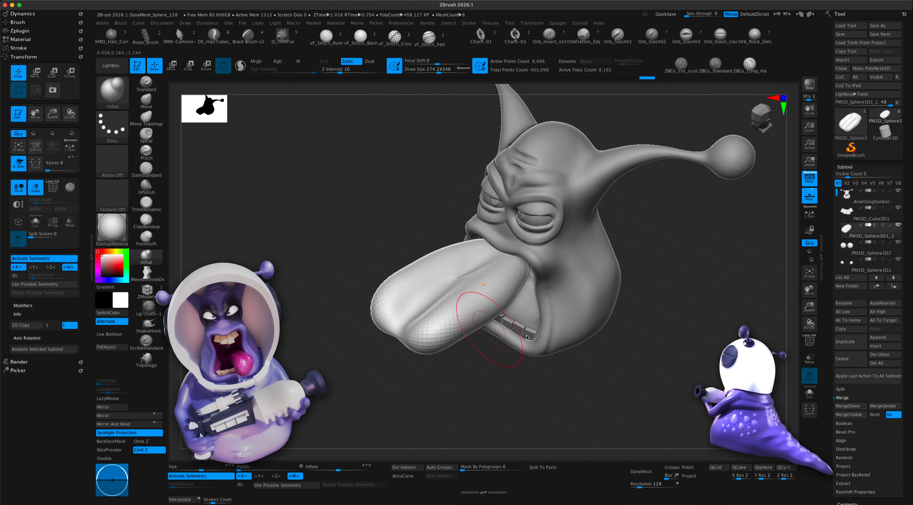
- Remesh the tongue with DynaMesh at resolution 128 and smooth the groove along its upper surface
click(645, 471)
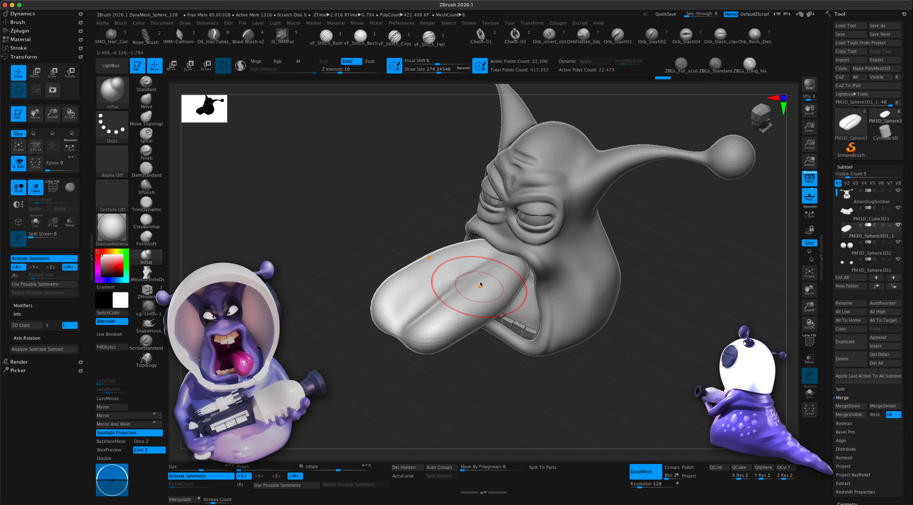
key(shift)
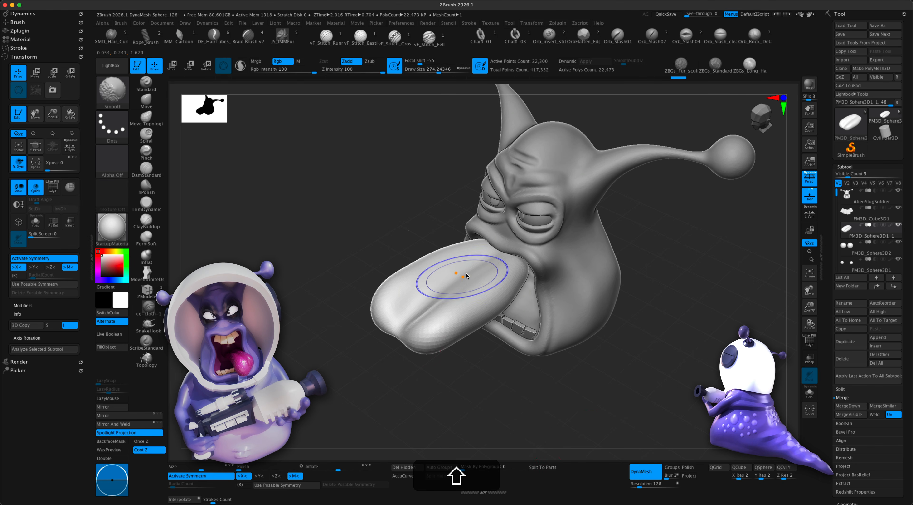
mouse_move(483, 387)
mouse_down()
mouse_move(489, 377)
mouse_move(484, 413)
mouse_move(489, 376)
mouse_move(495, 387)
mouse_move(555, 354)
mouse_move(564, 333)
mouse_up()
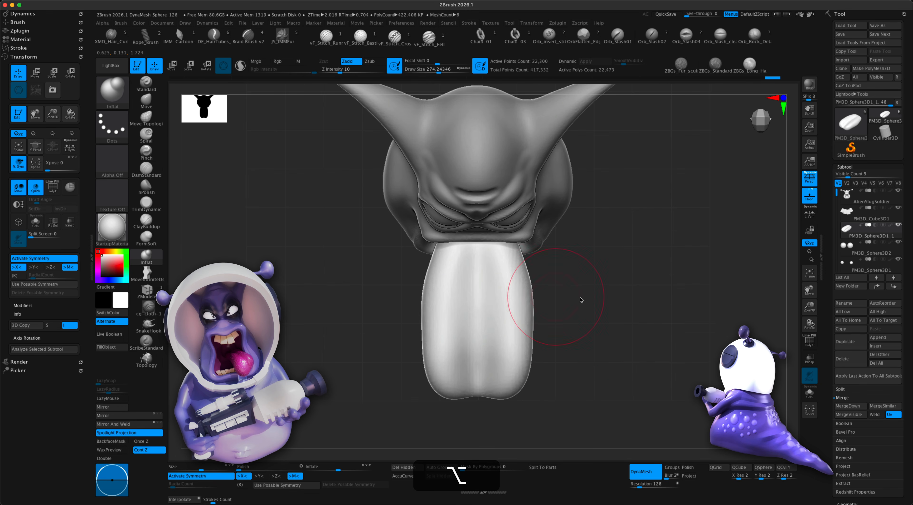
- Turn off perspective and isolate the tongue in a straight view from above
click(809, 184)
shift+drag(663, 279, 701, 307)
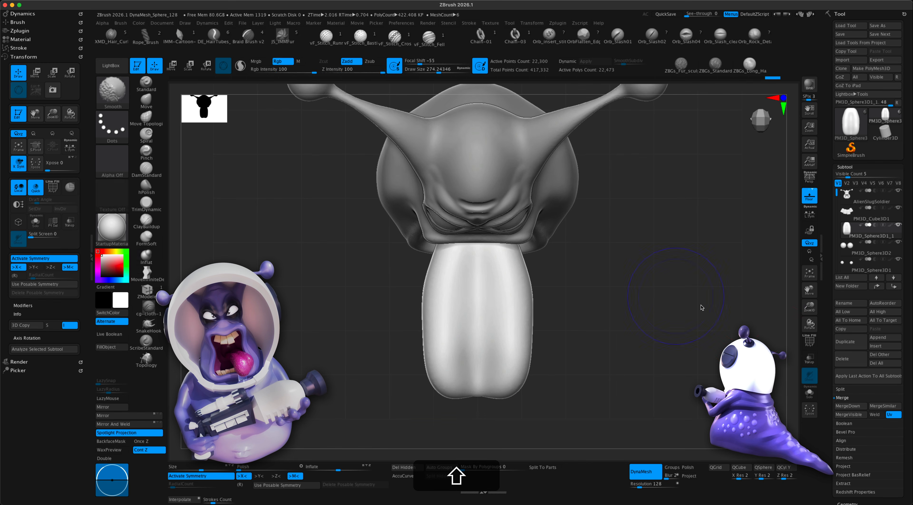
click(810, 392)
alt+right_drag(473, 308, 465, 299)
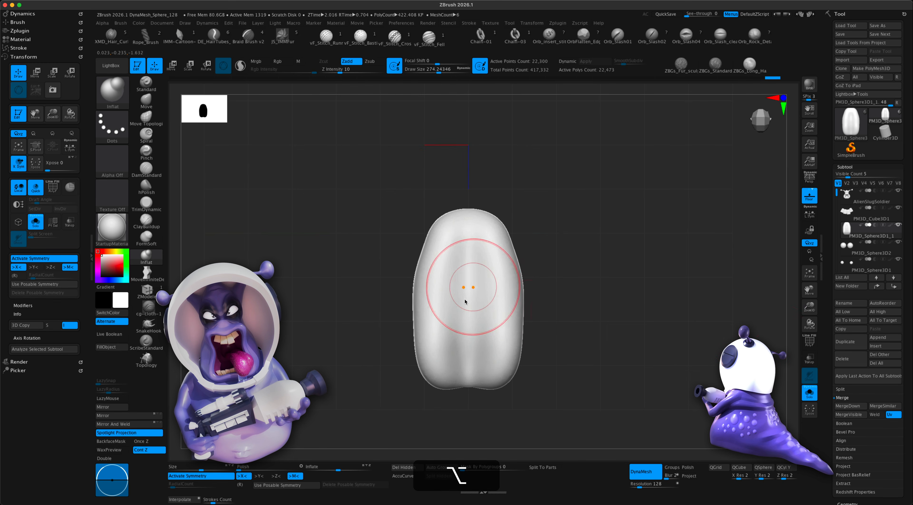
alt+drag(565, 305, 529, 284)
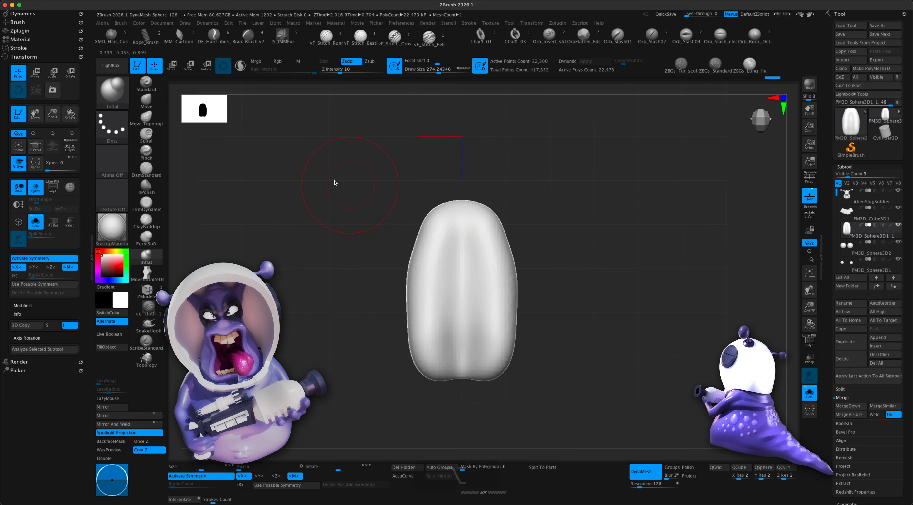
- Narrow the back of the tongue and bend it into an arch using the Move brush at a large draw size
click(149, 106)
key(s)
drag(304, 238, 329, 238)
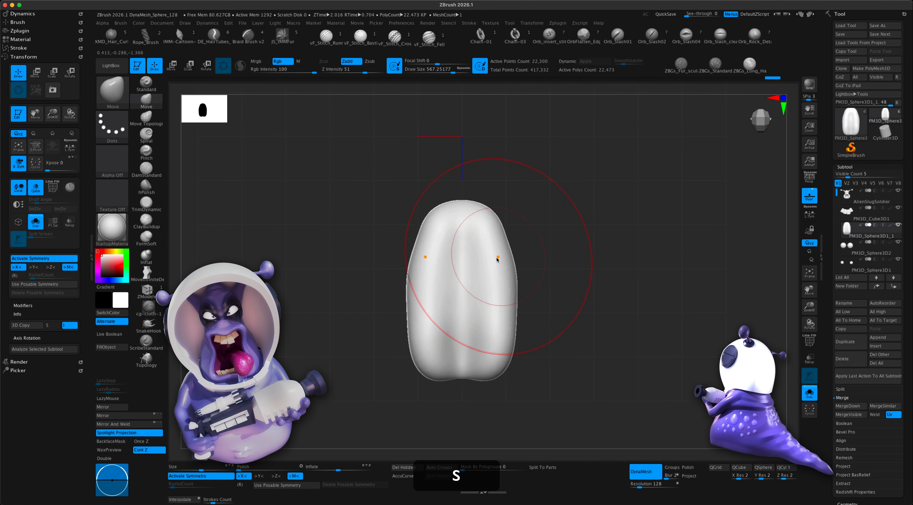
drag(507, 250, 489, 216)
mouse_move(507, 278)
mouse_down()
mouse_move(498, 273)
mouse_move(496, 302)
mouse_move(535, 285)
mouse_move(565, 320)
mouse_move(535, 332)
mouse_move(517, 301)
mouse_move(519, 310)
mouse_up()
mouse_move(416, 369)
mouse_down()
mouse_move(450, 378)
mouse_move(598, 320)
mouse_move(589, 302)
mouse_move(542, 320)
mouse_up()
key(s)
key(s)
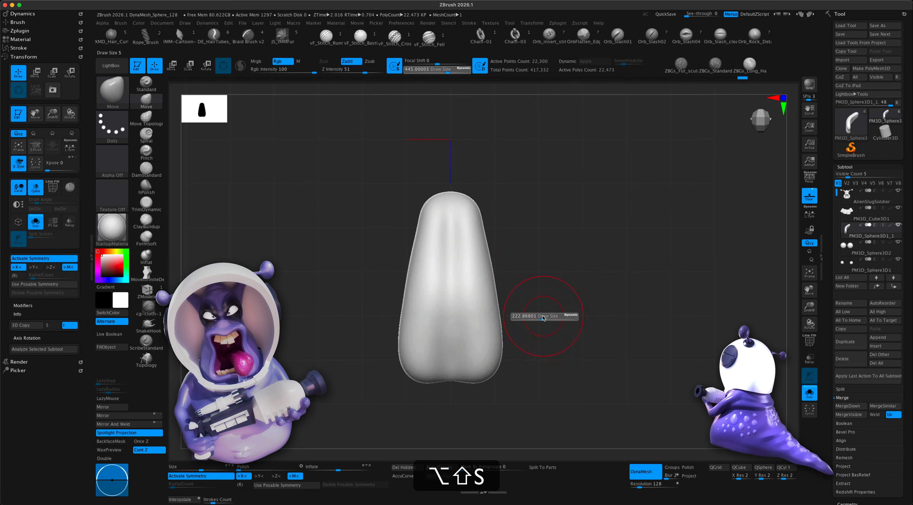
drag(482, 254, 474, 253)
key(super+z)
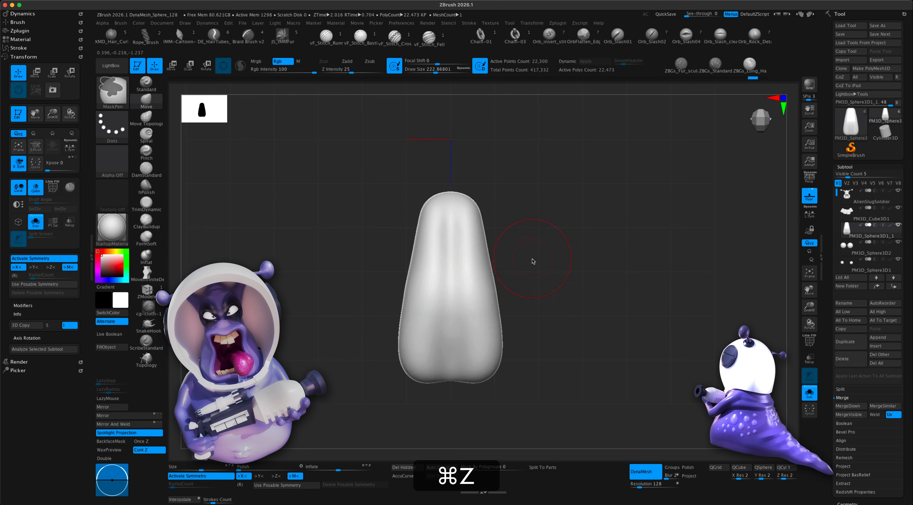
- Set the Move brush's draw size to about 293 and refine the tongue's side contour towards the tip
key(s)
drag(532, 262, 535, 263)
mouse_move(496, 301)
mouse_down()
mouse_move(485, 296)
mouse_move(491, 327)
mouse_up()
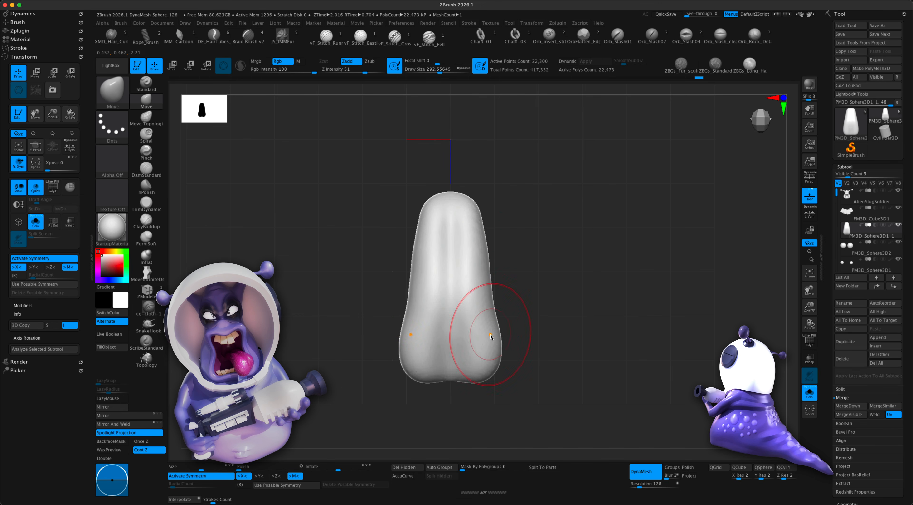
- Show all subtools again and move the tongue down and back into the open mouth in side view
mouse_move(548, 283)
mouse_down()
mouse_move(546, 207)
mouse_move(544, 279)
mouse_move(581, 299)
mouse_move(552, 299)
mouse_move(558, 264)
mouse_up()
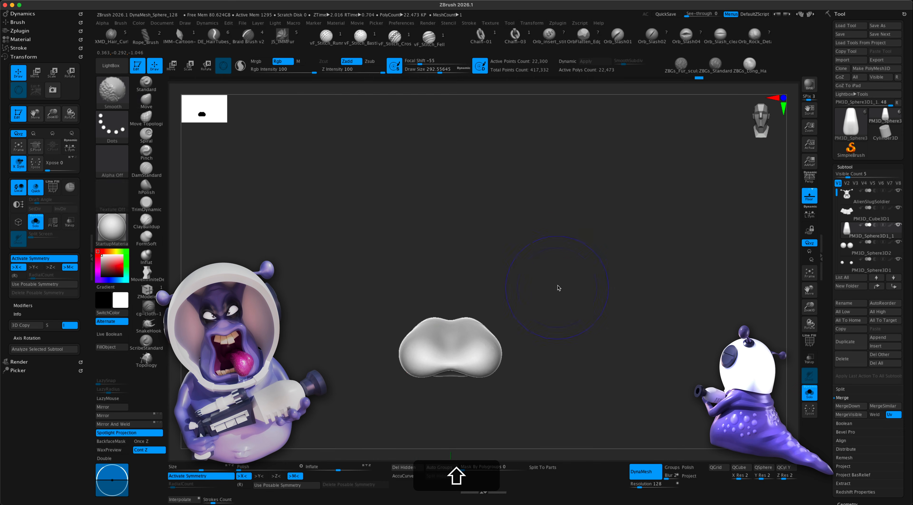
click(809, 394)
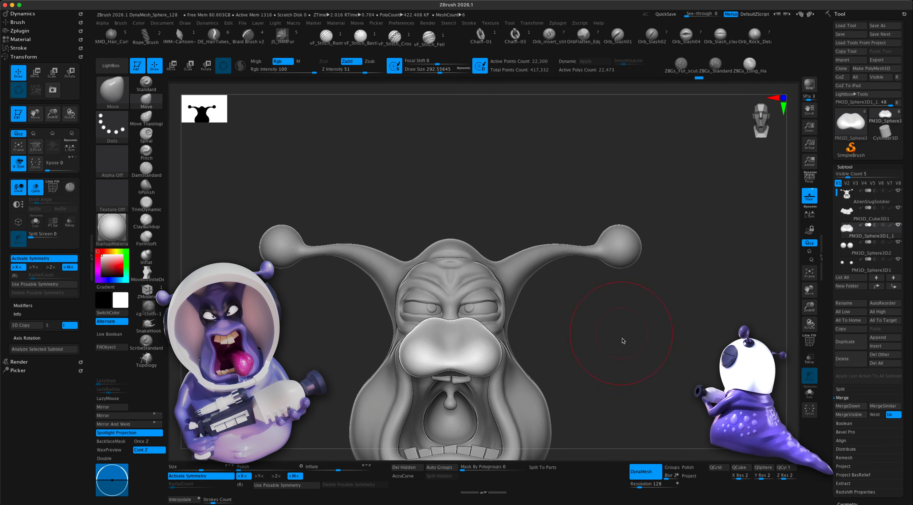
drag(643, 371, 695, 352)
mouse_move(393, 263)
alt+mouse_down()
mouse_move(356, 234)
mouse_move(301, 143)
mouse_move(294, 151)
alt+mouse_up()
click(172, 65)
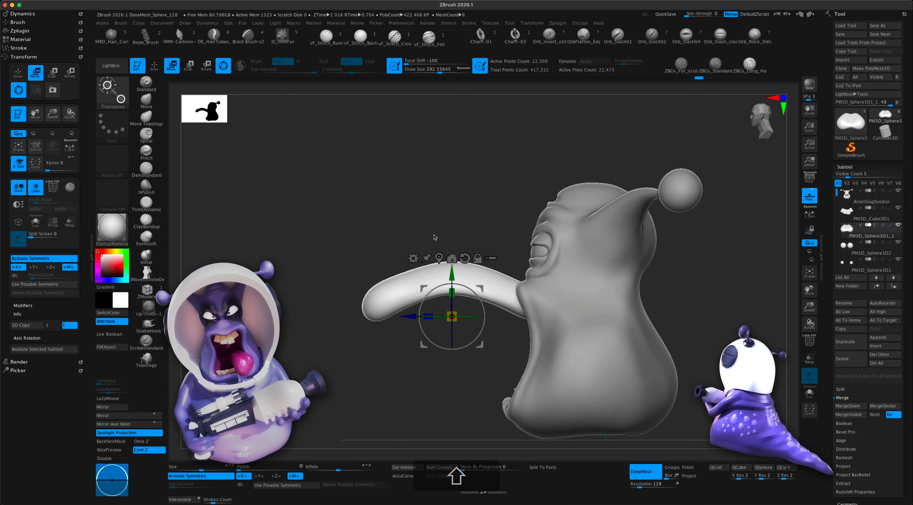
drag(479, 288, 520, 343)
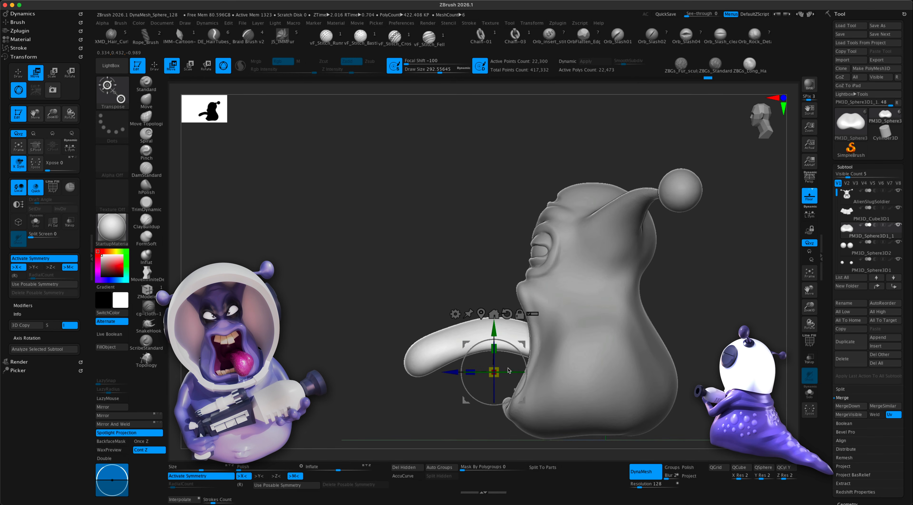
- Push the tongue deeper into the mouth and lower it until it sits just above the lower teeth
drag(494, 371, 545, 391)
drag(512, 345, 596, 295)
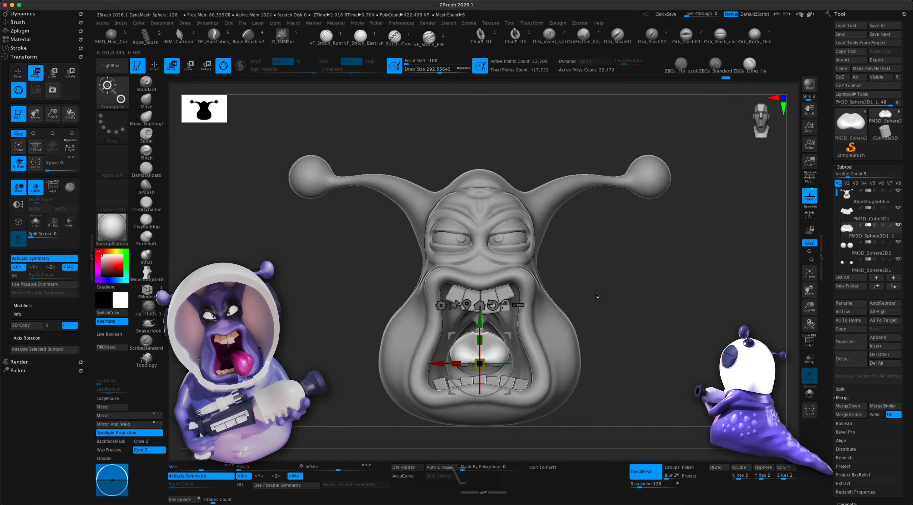
drag(481, 324, 483, 333)
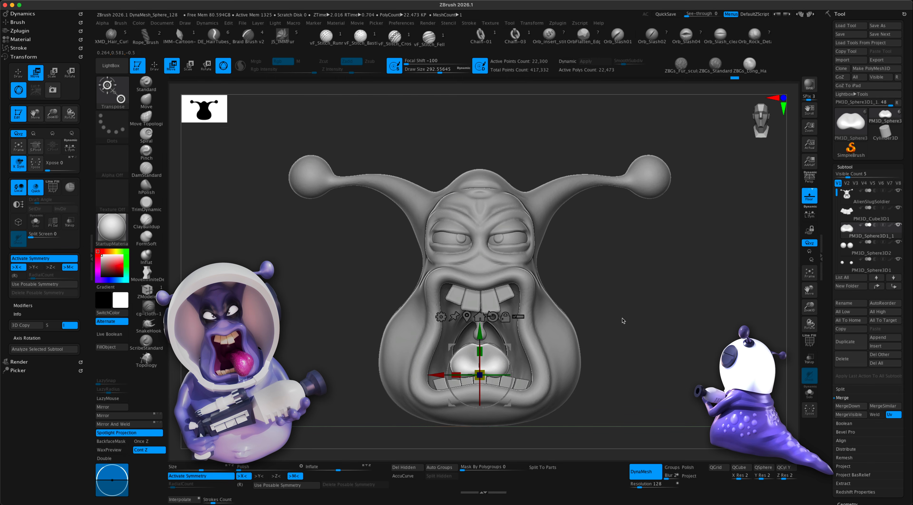
alt+drag(622, 318, 617, 302)
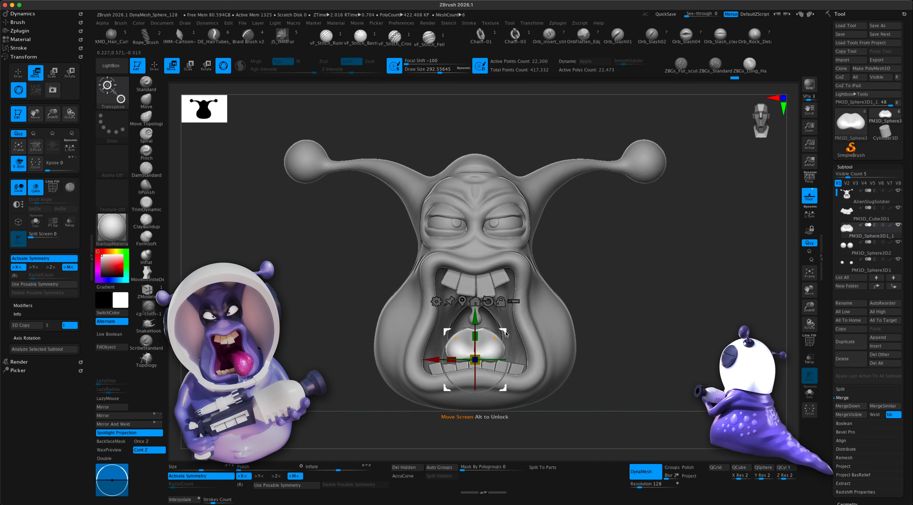
drag(506, 332, 505, 331)
key(super+z)
drag(497, 336, 498, 331)
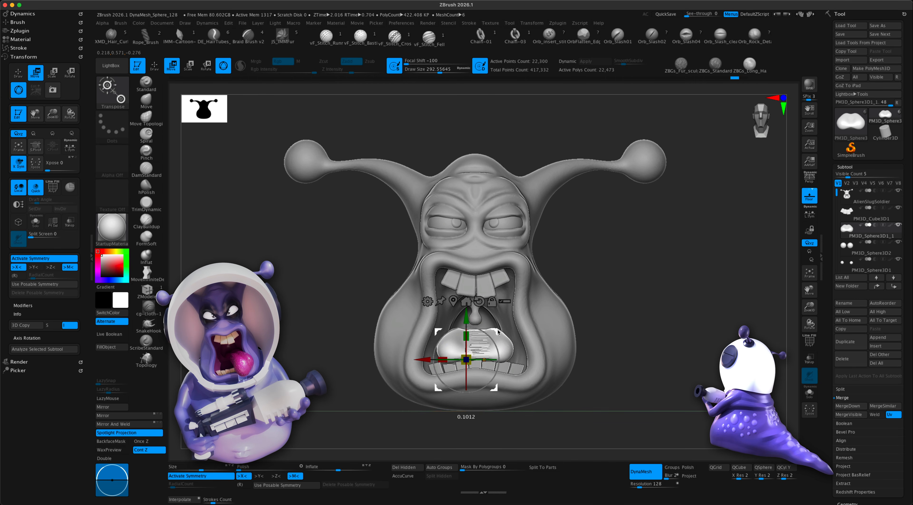
key(super+z)
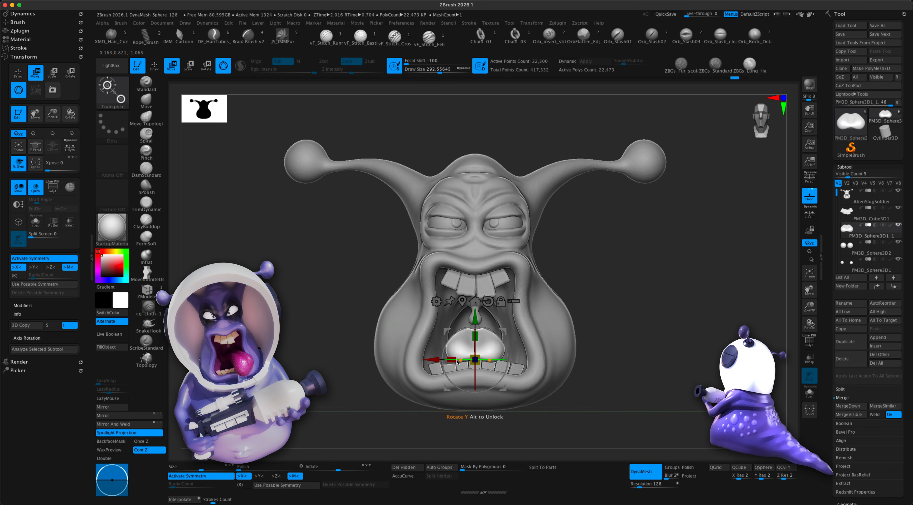
- Save the tool and turn off symmetry for the tongue
drag(619, 320, 630, 341)
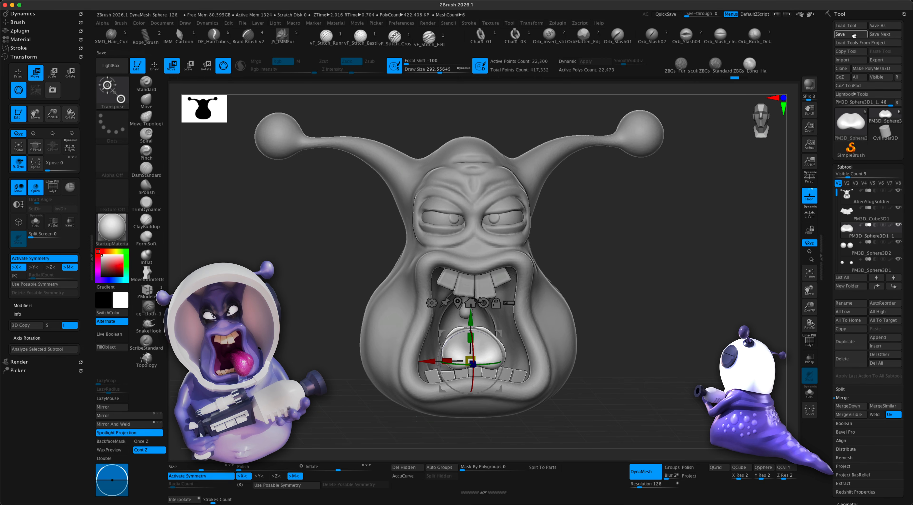
drag(638, 334, 634, 334)
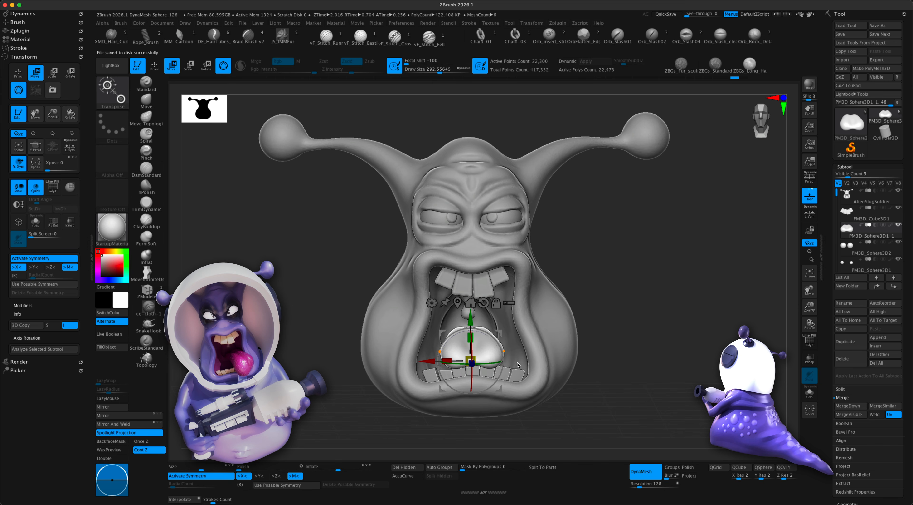
click(223, 479)
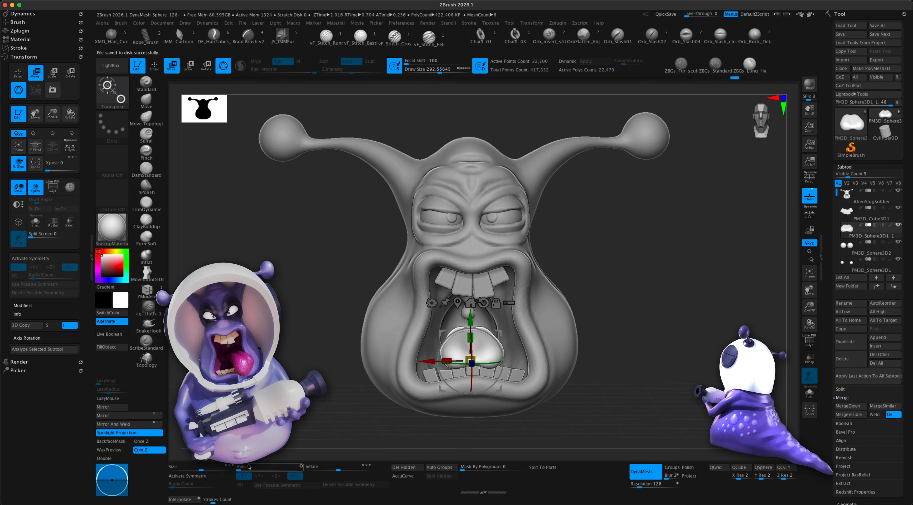
- Isolate the tongue in side view, relocate its gizmo pivot to the rear end, and show all subtools again
drag(712, 346, 683, 339)
click(809, 393)
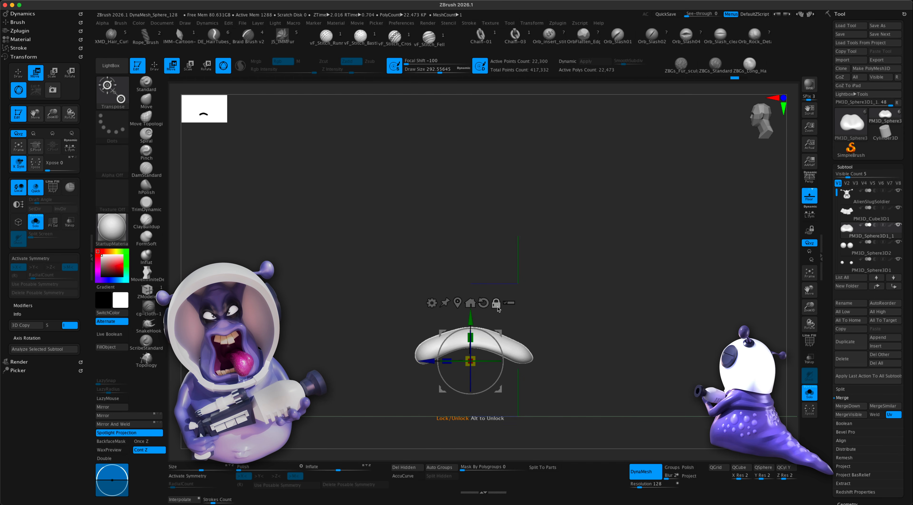
drag(501, 328, 561, 330)
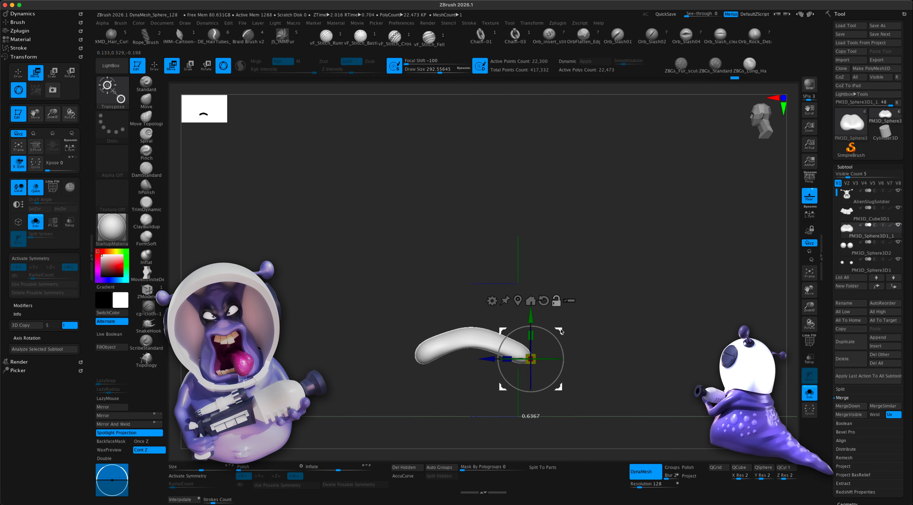
drag(599, 304, 582, 326)
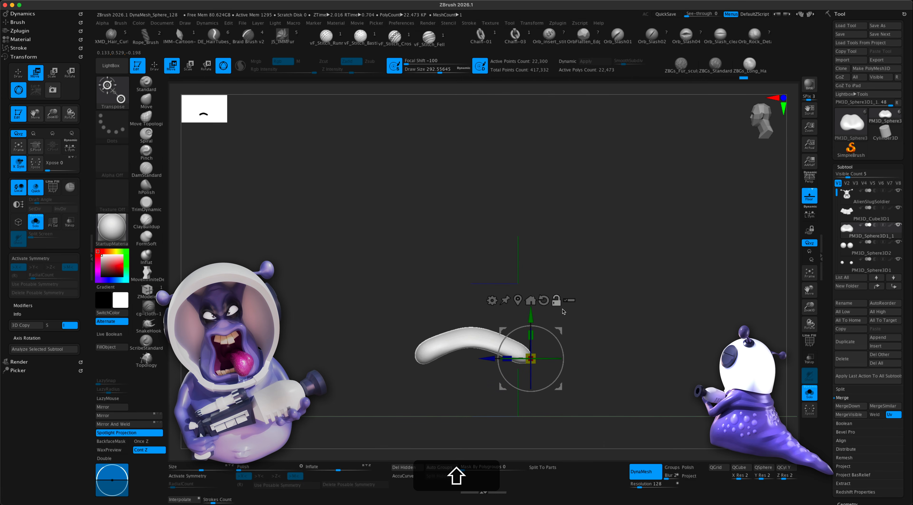
click(809, 397)
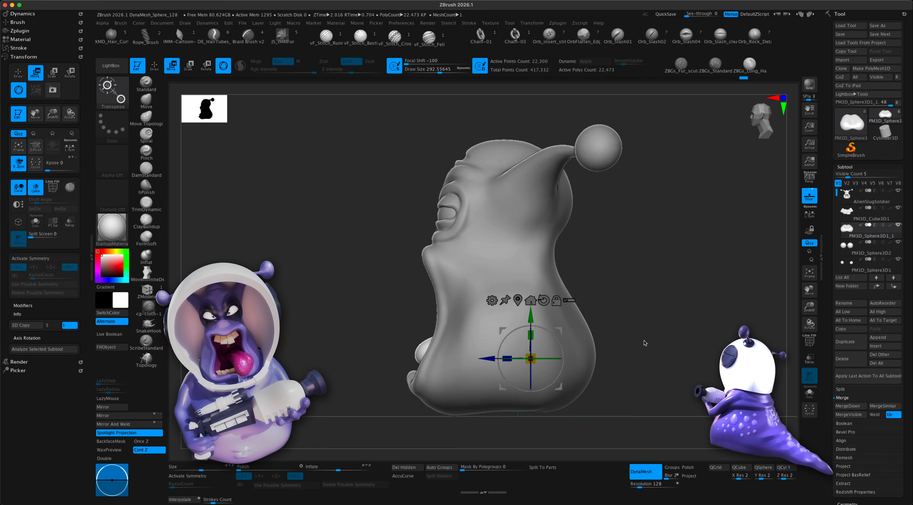
- Rotate the tongue about its rear end so the tip swings towards the character's left mouth corner
mouse_move(644, 343)
mouse_down()
mouse_move(679, 352)
mouse_move(636, 340)
mouse_move(649, 347)
mouse_up()
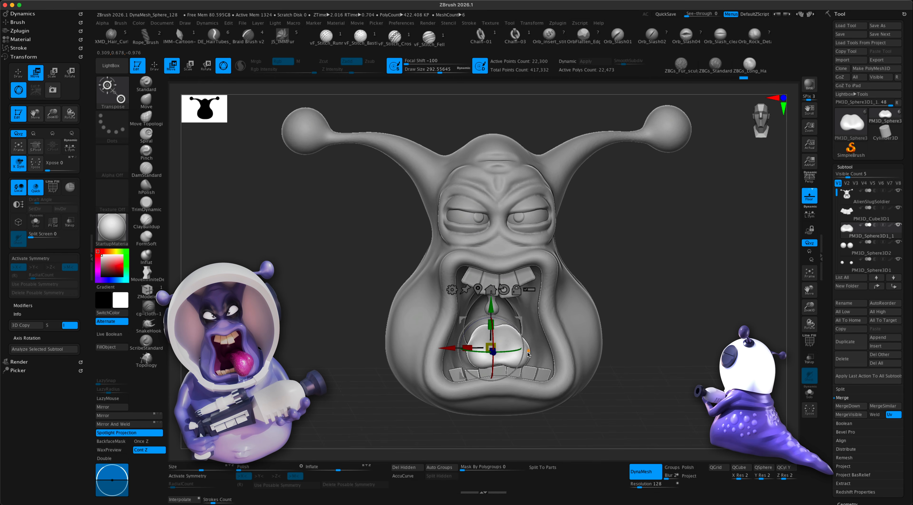
drag(520, 365, 514, 346)
mouse_move(663, 311)
mouse_down()
mouse_move(655, 316)
mouse_move(664, 316)
mouse_up()
- Bend the tongue's front over the lower teeth using the Move brush at a draw size of about 430
click(146, 101)
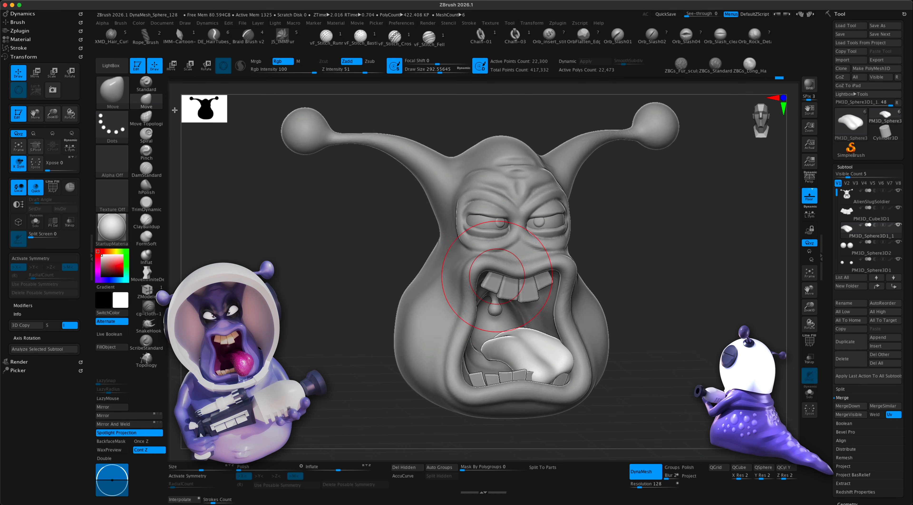
key(s)
drag(291, 266, 296, 267)
mouse_move(638, 339)
mouse_down()
mouse_move(695, 342)
mouse_move(610, 385)
mouse_move(620, 367)
mouse_move(651, 362)
mouse_move(614, 343)
mouse_move(591, 346)
mouse_move(666, 314)
mouse_up()
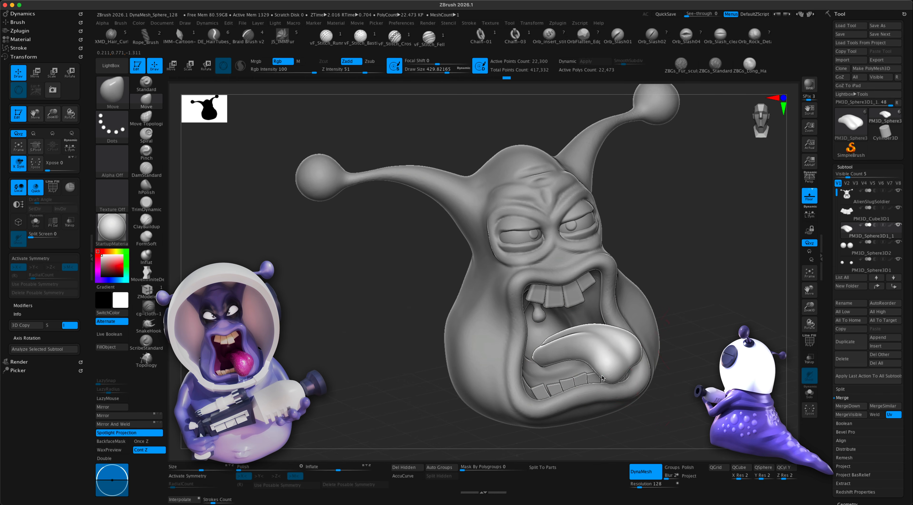
mouse_move(607, 380)
mouse_down()
mouse_move(649, 336)
mouse_move(660, 293)
mouse_up()
- Set the Move brush's draw size to about 257 and refine the tongue's rear and its drooping tip
key(s)
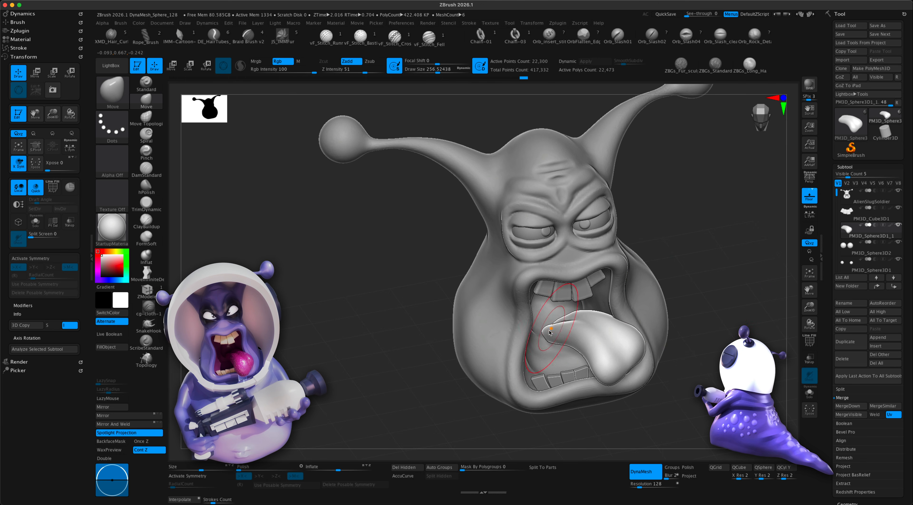
drag(723, 300, 525, 362)
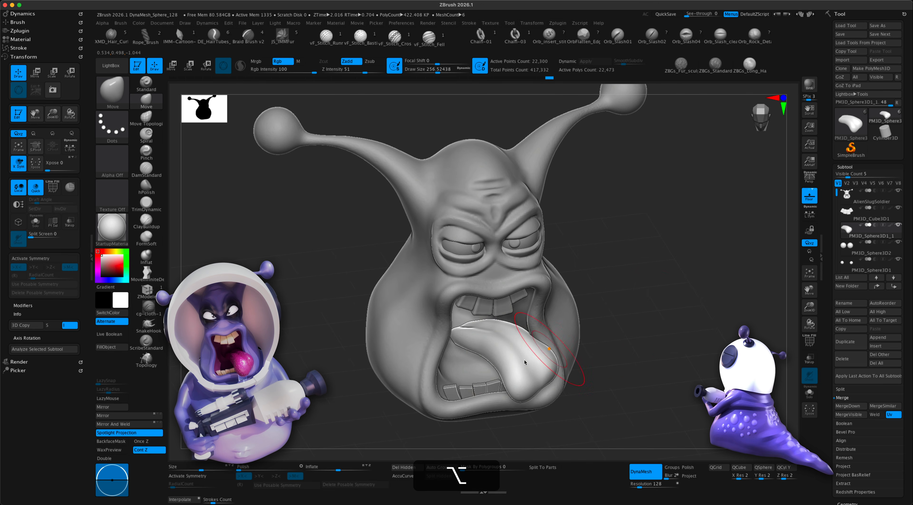
drag(660, 295, 622, 352)
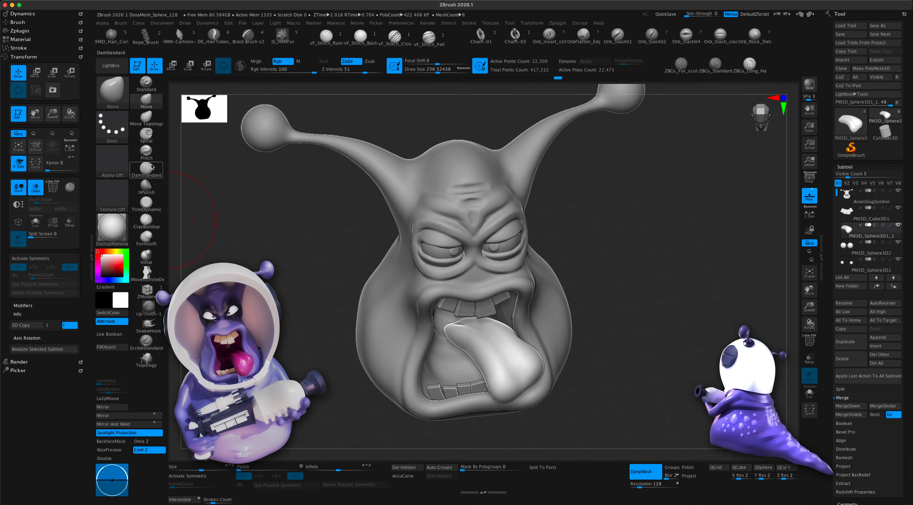
- Set up the DamStandard brush in Zsub mode with a draw size of about 80 and Z Intensity 70
click(150, 169)
key(s)
drag(315, 298, 301, 298)
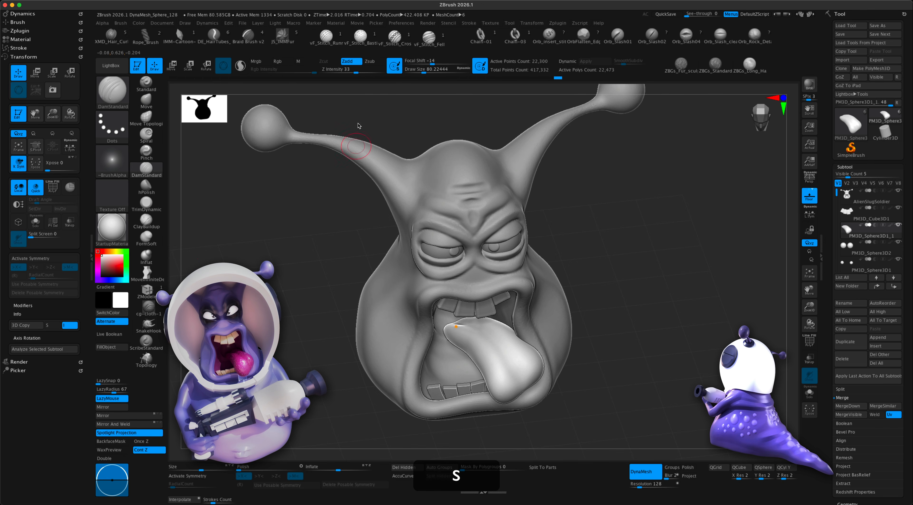
click(372, 71)
click(370, 61)
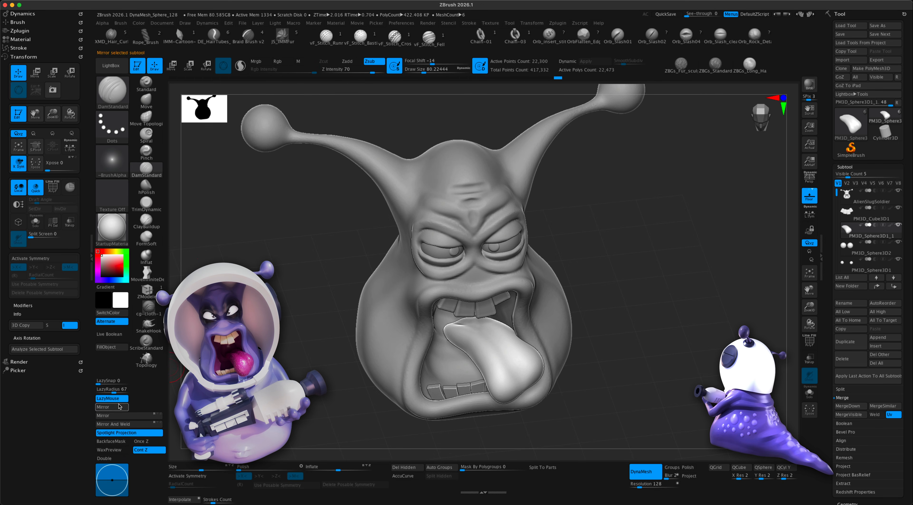
- Try a centre groove on the tongue, undo it, and carve a shallower one at Z Intensity 23
drag(346, 304, 494, 328)
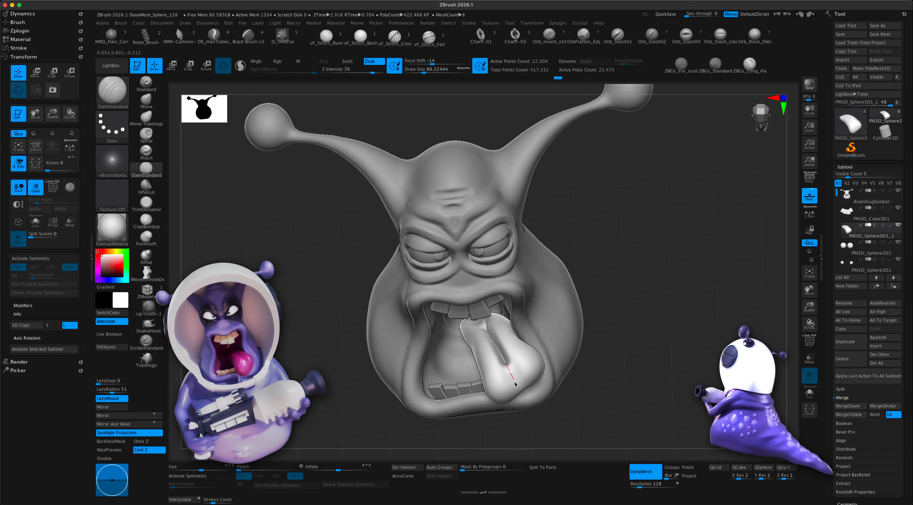
key(super+z)
drag(372, 73, 369, 74)
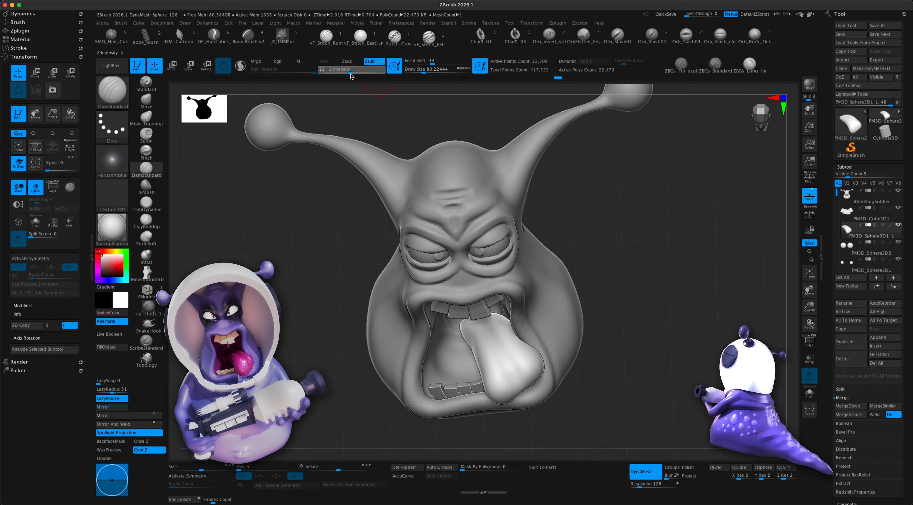
drag(619, 293, 640, 290)
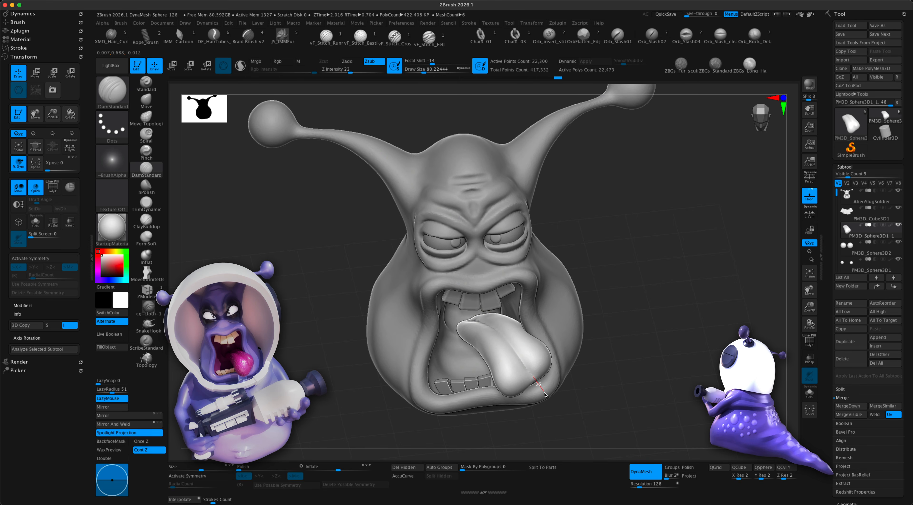
drag(636, 324, 647, 332)
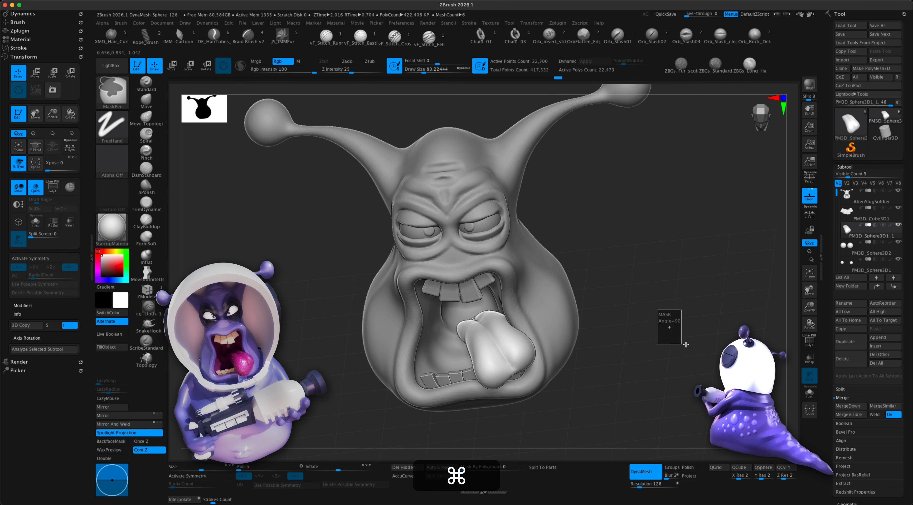
- Undo the last remesh, set the DynaMesh resolution to 256 and remesh the tongue
key(super+z)
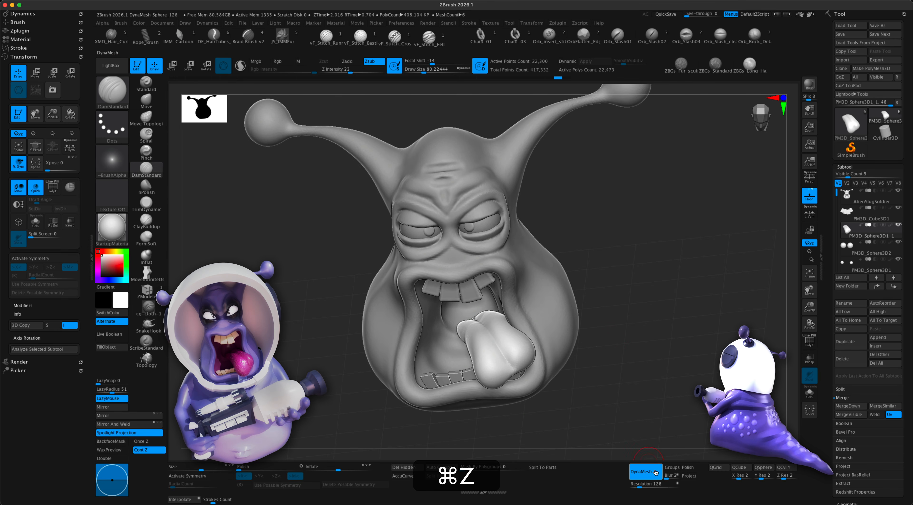
click(645, 483)
text(25)
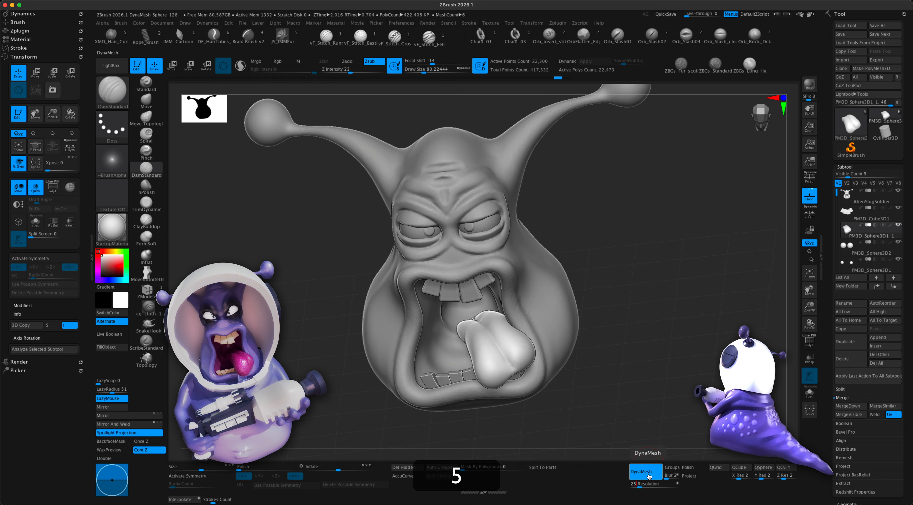
text(6)
key(Return)
super+drag(632, 315, 668, 356)
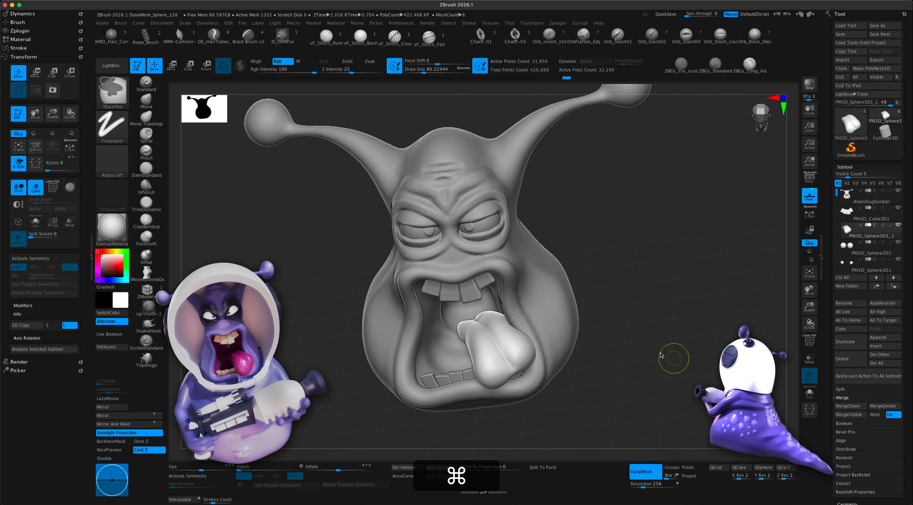
- Smooth the centre groove towards the back of the tongue
mouse_move(495, 346)
shift+mouse_down()
mouse_move(512, 357)
mouse_move(494, 336)
shift+mouse_up()
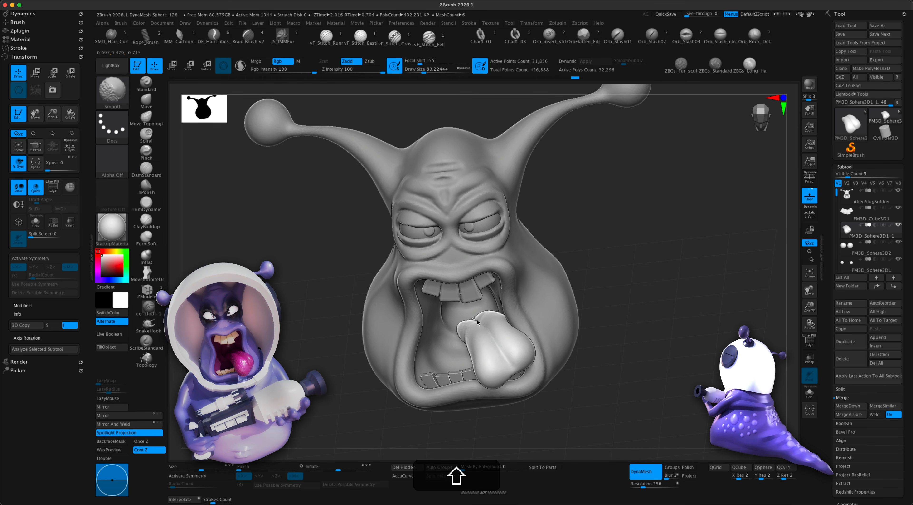
drag(543, 308, 624, 304)
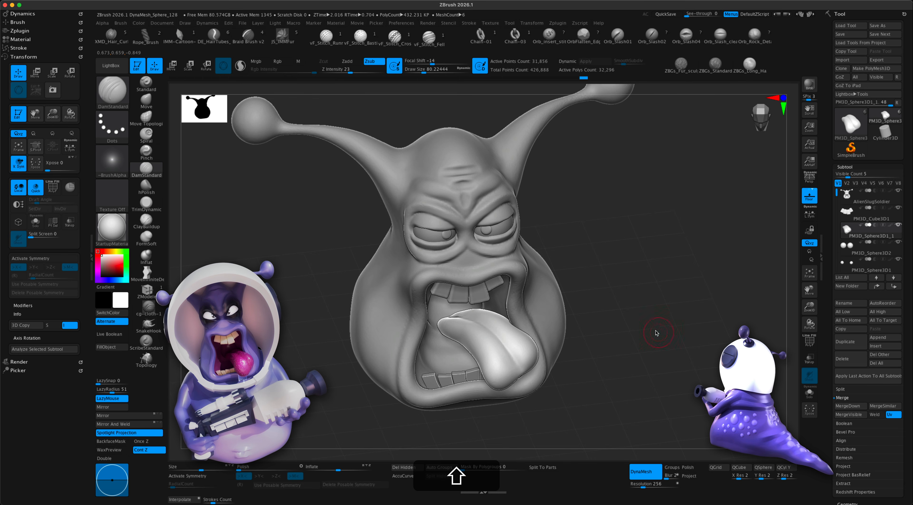
mouse_move(656, 332)
mouse_down()
mouse_move(652, 320)
mouse_move(549, 289)
mouse_up()
- Switch to the Standard brush and set its stroke type to DragDot
key(b)
key(s)
key(t)
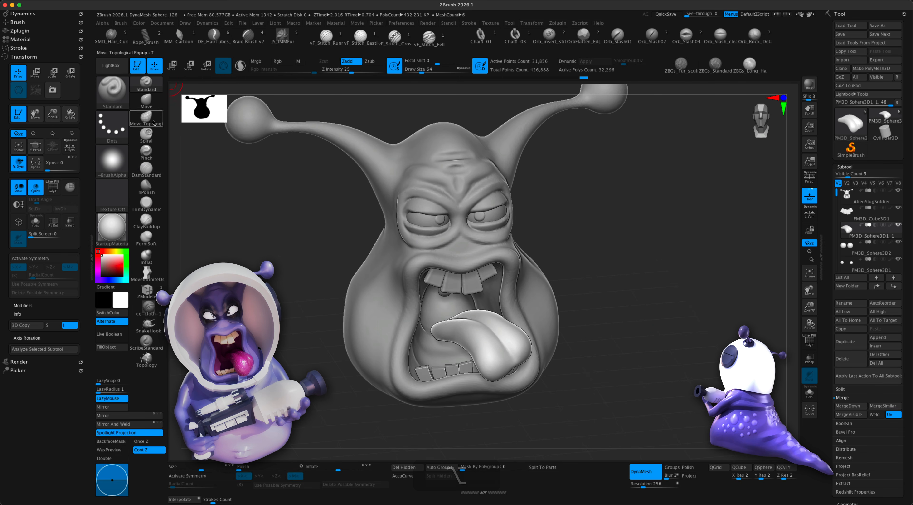
click(108, 125)
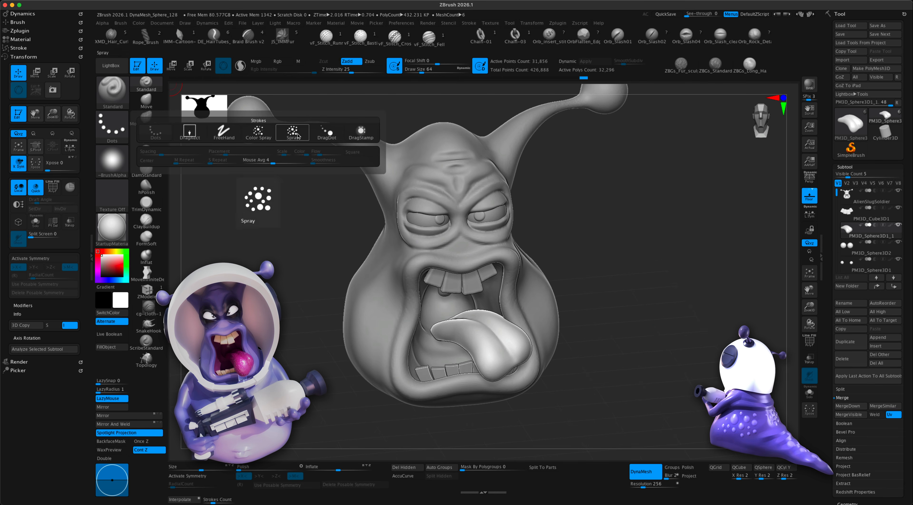
click(326, 137)
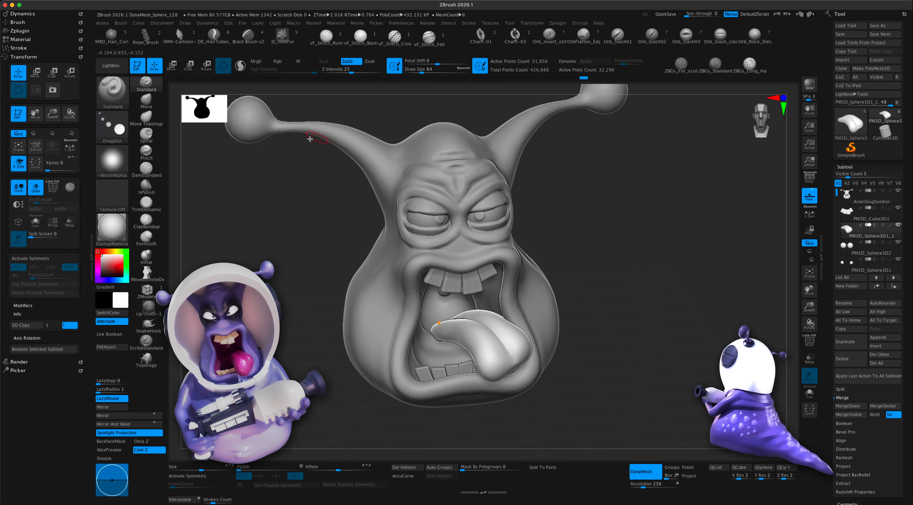
- Assign the speckled Alpha 23 to the brush and set its Z Intensity to 20
click(120, 160)
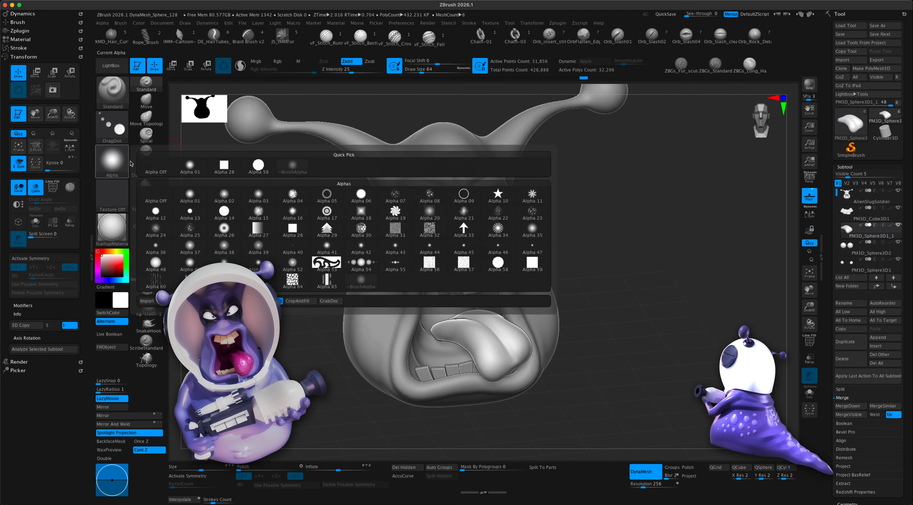
click(225, 210)
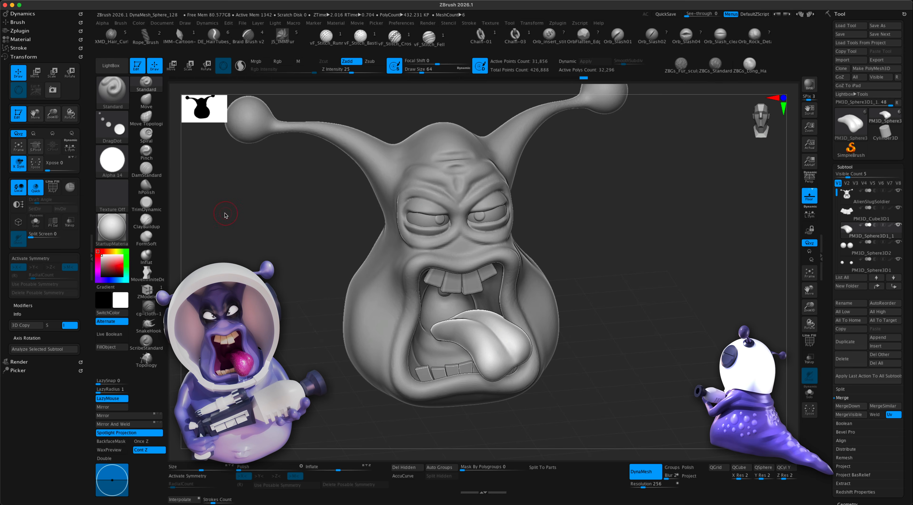
click(118, 165)
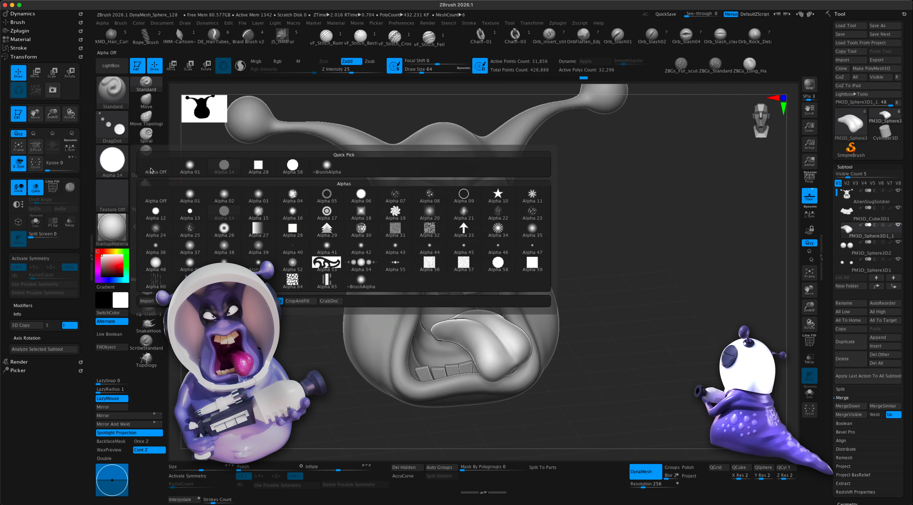
mouse_move(521, 216)
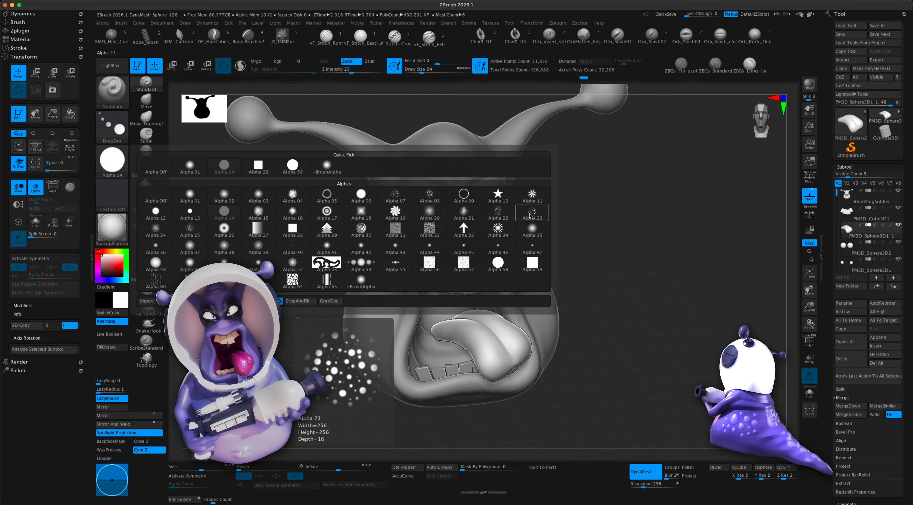
click(531, 215)
mouse_move(524, 338)
alt+mouse_down()
mouse_move(587, 316)
mouse_move(605, 322)
mouse_move(598, 331)
mouse_move(323, 277)
alt+mouse_up()
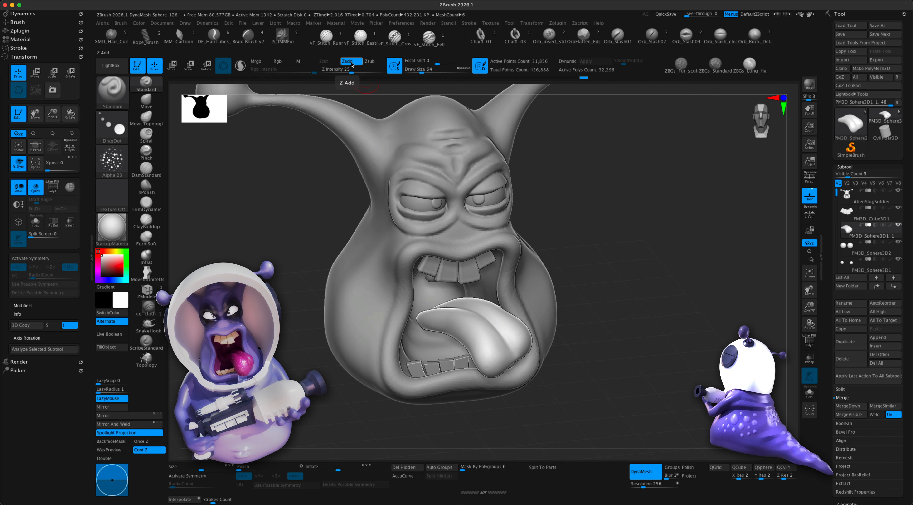
drag(351, 72, 344, 75)
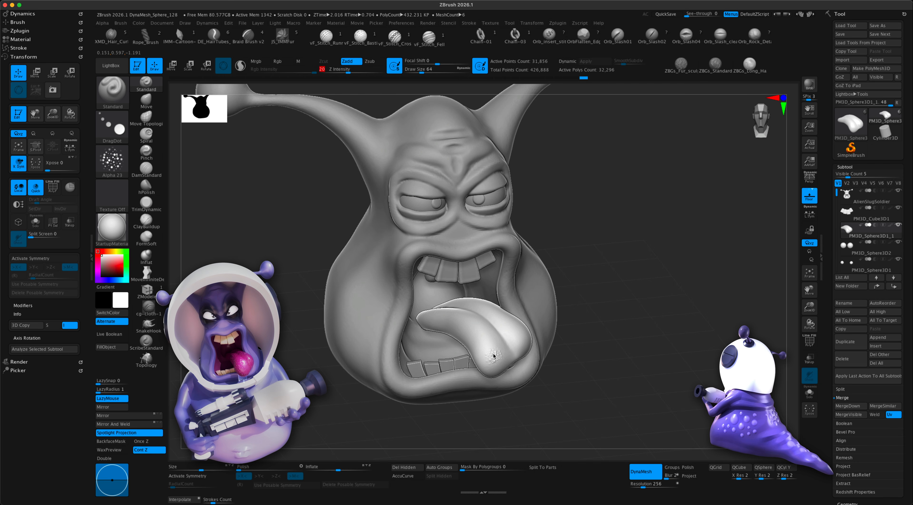
- Set the draw size to about 158, try stamping bumps on the tongue, and undo the trial stamps
key(super+z)
key(s)
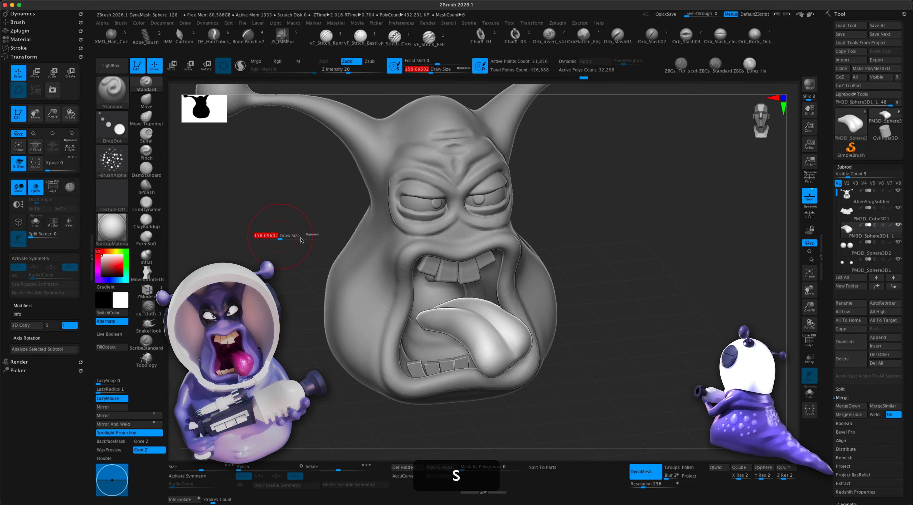
drag(475, 334, 485, 348)
key(super+z)
key(super+z)
key(super+z)
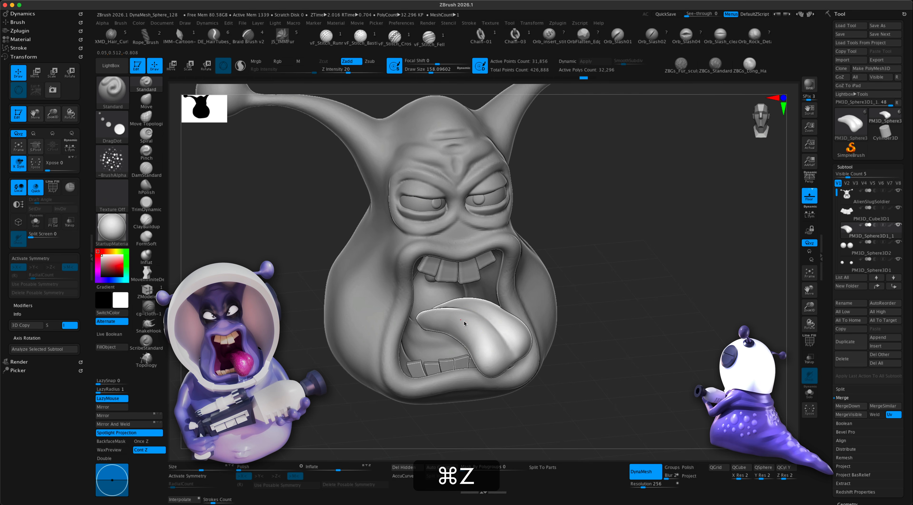
- Turn off LazyMouse and stamp small raised bumps across the tongue from its tip to its back
click(119, 401)
key(super+z)
mouse_move(466, 323)
mouse_down()
mouse_move(440, 315)
mouse_move(463, 325)
mouse_up()
drag(483, 338, 487, 343)
drag(597, 321, 495, 286)
drag(613, 266, 656, 238)
drag(511, 331, 520, 346)
mouse_move(621, 297)
mouse_down()
mouse_move(625, 290)
mouse_move(539, 289)
mouse_up()
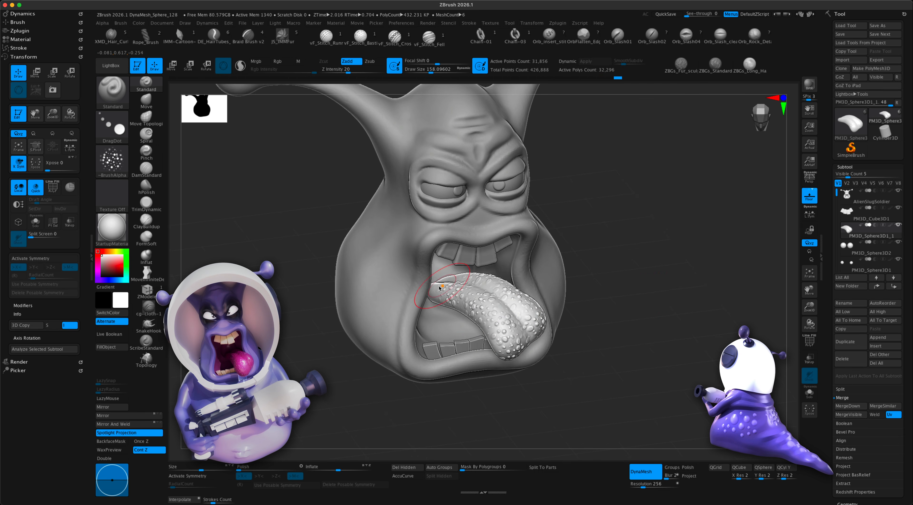
drag(435, 291, 462, 278)
- Turn on perspective and check the tongue's bumps from several angles and from a distance
drag(632, 293, 702, 364)
alt+super+right_drag(652, 342, 642, 315)
mouse_move(642, 315)
mouse_down()
mouse_move(634, 301)
mouse_move(616, 303)
mouse_move(624, 299)
mouse_move(605, 282)
mouse_move(596, 322)
mouse_move(575, 309)
mouse_move(583, 288)
mouse_up()
click(815, 181)
drag(583, 289, 580, 309)
alt+drag(519, 350, 520, 339)
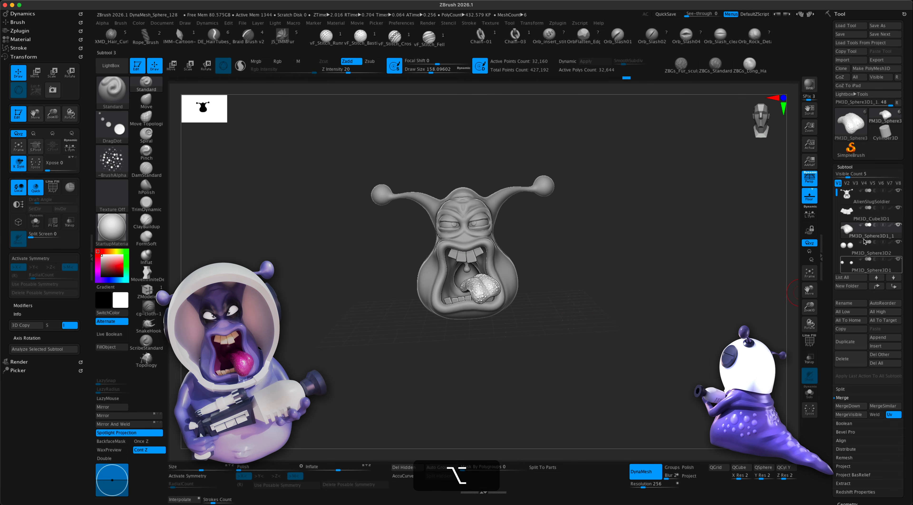
- Append a Sphere3D subtool, activate its Move gizmo in front view and turn off perspective
click(881, 345)
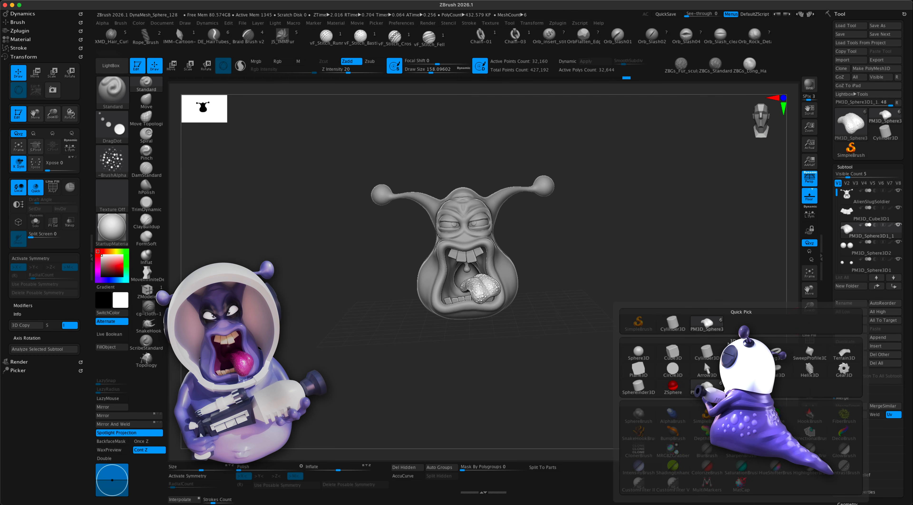
click(635, 353)
shift+drag(601, 261, 622, 258)
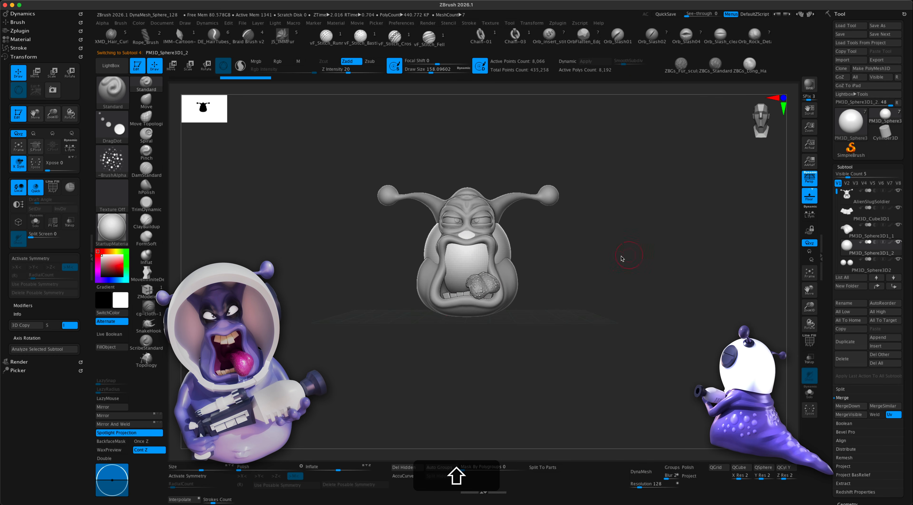
click(172, 65)
click(811, 179)
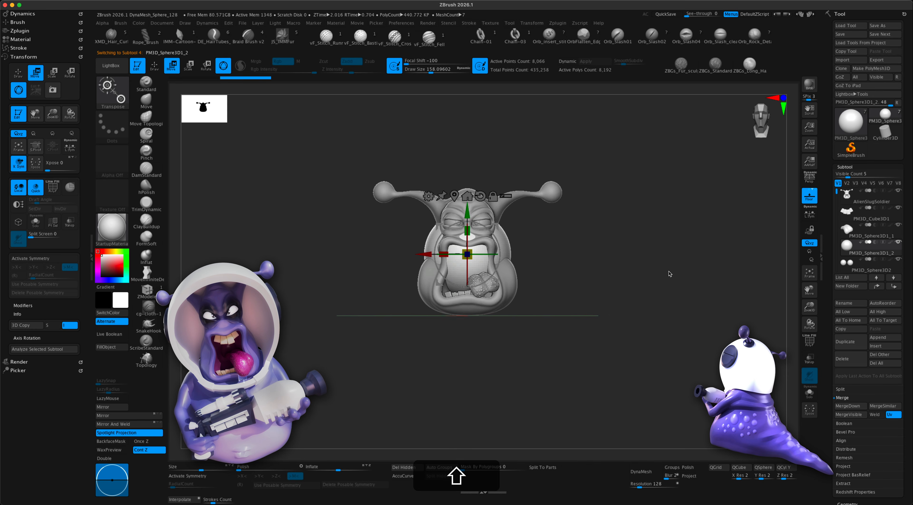
- Move the sphere straight down below the head and scale it up uniformly until it is wider than the head
drag(462, 225, 479, 305)
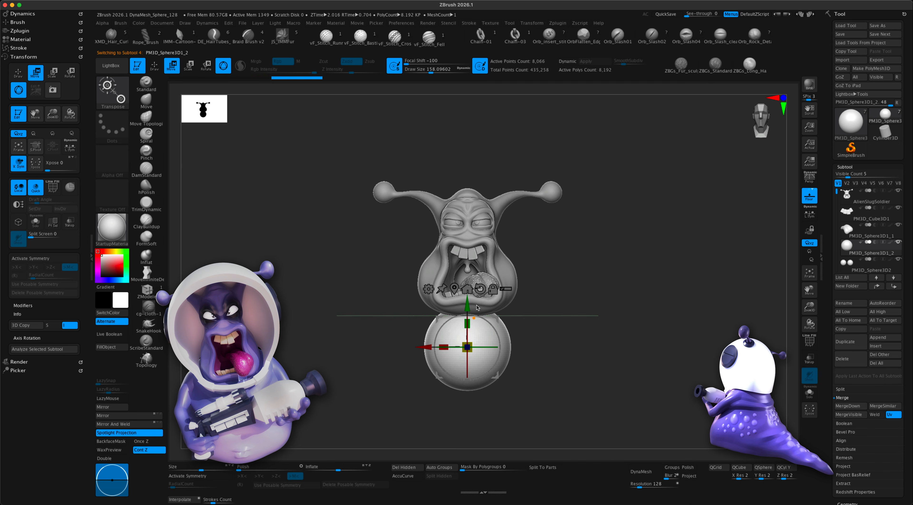
drag(472, 343, 479, 313)
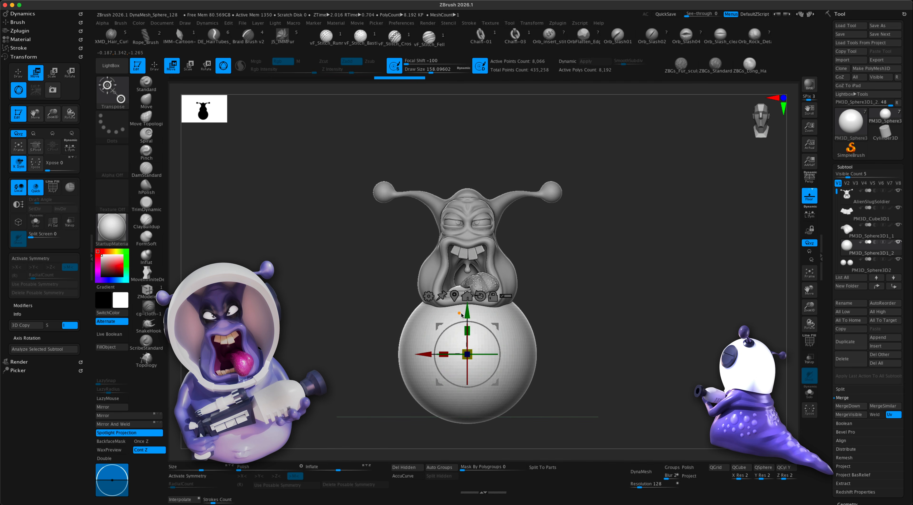
drag(467, 330, 469, 358)
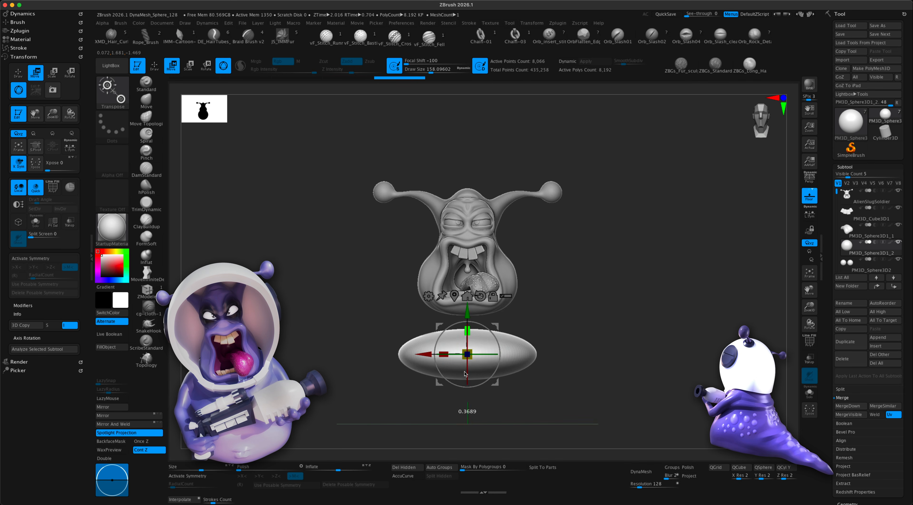
key(super+z)
mouse_move(469, 313)
mouse_down()
mouse_move(472, 334)
mouse_move(469, 323)
mouse_up()
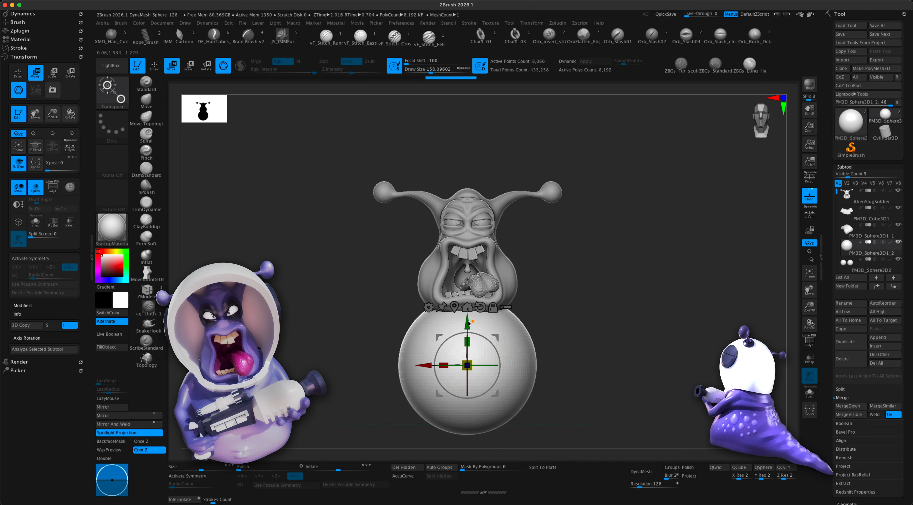
drag(588, 292, 552, 293)
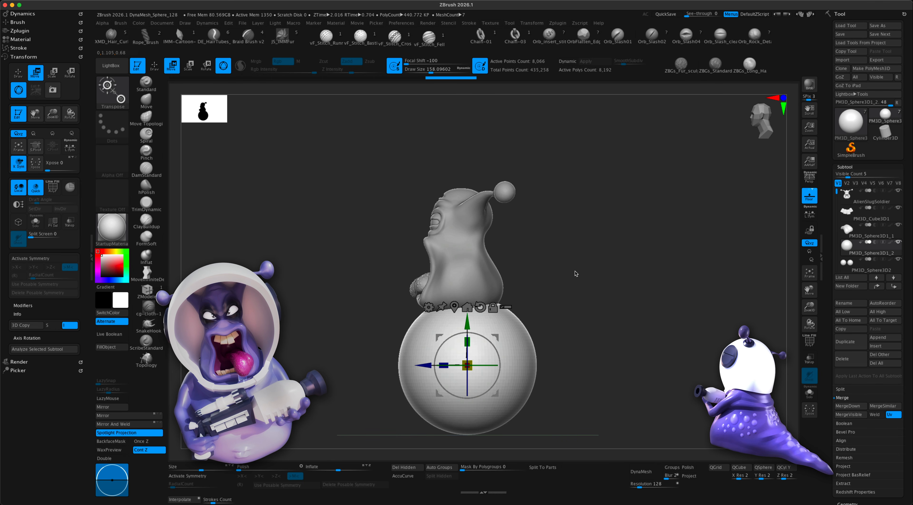
drag(591, 280, 608, 269)
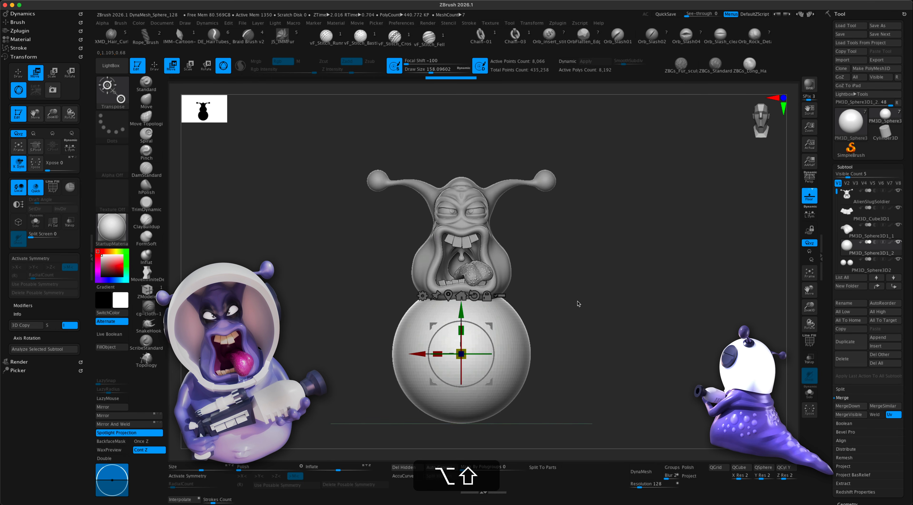
alt+drag(567, 295, 540, 289)
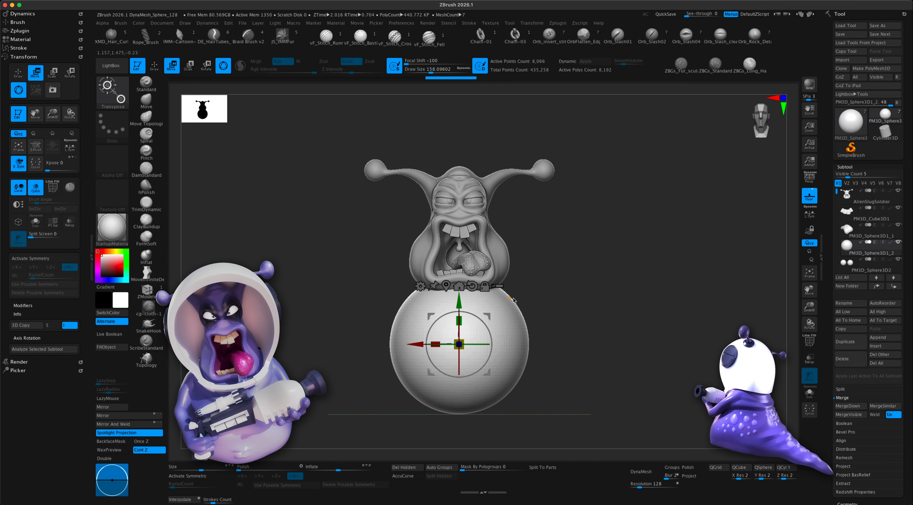
- Duplicate the body sphere and set the visible subtool count to 12
click(847, 343)
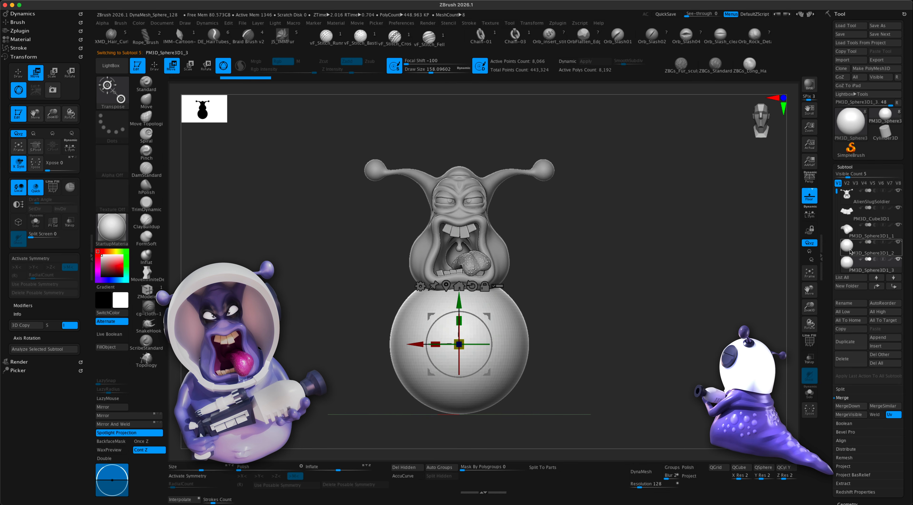
click(854, 177)
drag(853, 178, 867, 178)
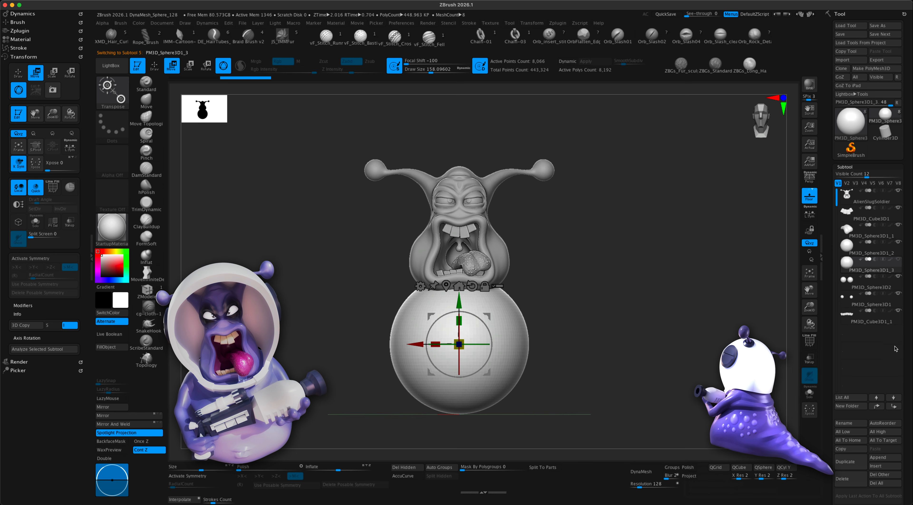
- Apply a Gravity deformation to the duplicated sphere to give it a sagging, pear-shaped body form
scroll(909, 347, down, 5)
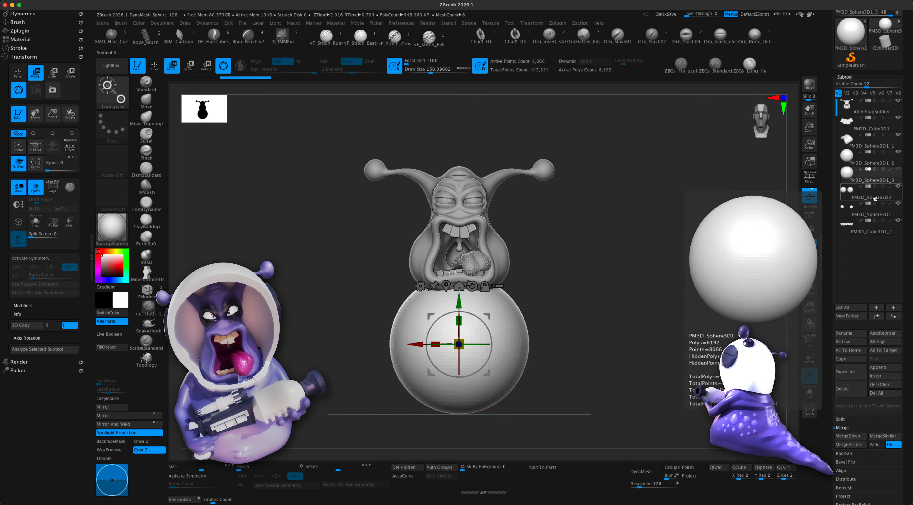
scroll(907, 225, down, 10)
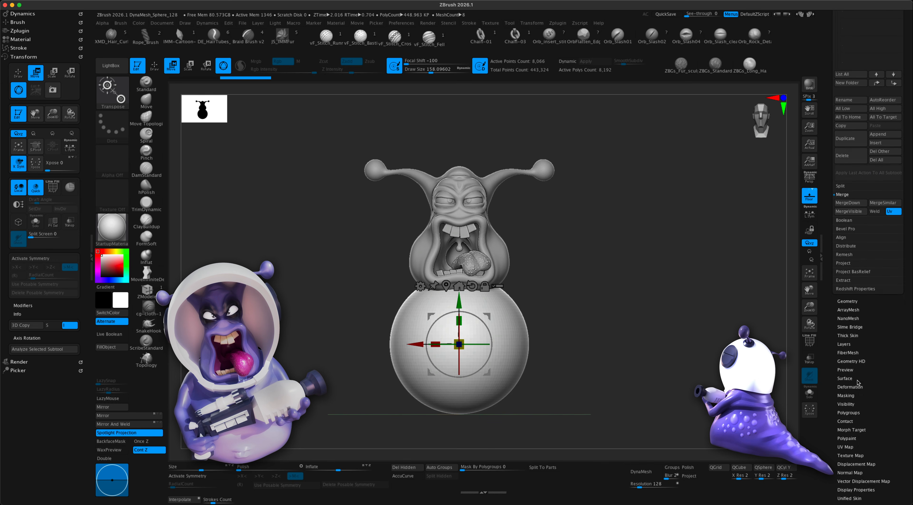
click(855, 387)
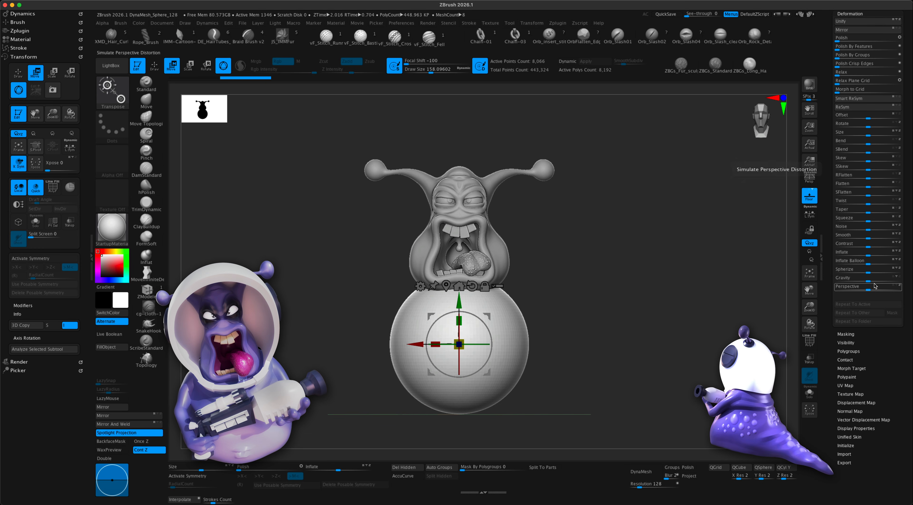
drag(877, 282, 883, 283)
scroll(894, 403, up, 2)
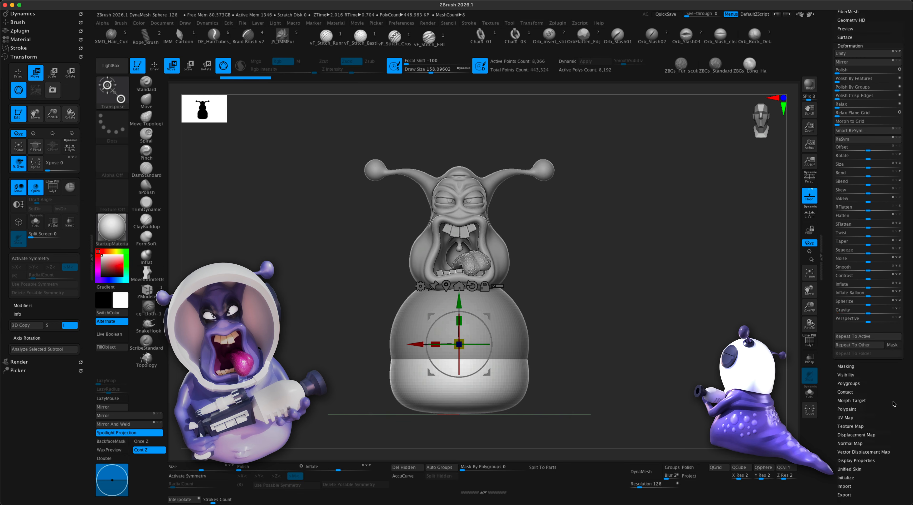
- Select the original undeformed sphere PM3D_Sphere3D1_2 and show the deformed duplicate PM3D_Sphere3D1_3
scroll(867, 130, up, 5)
click(860, 122)
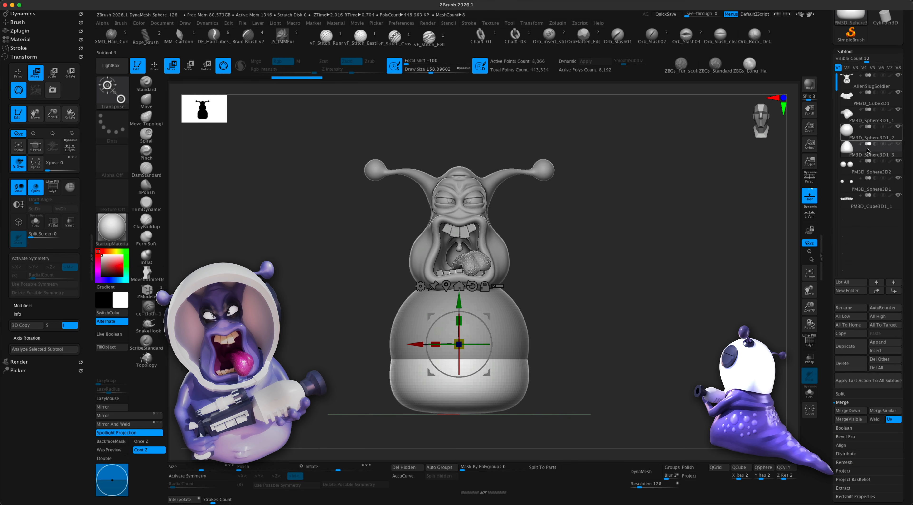
click(849, 134)
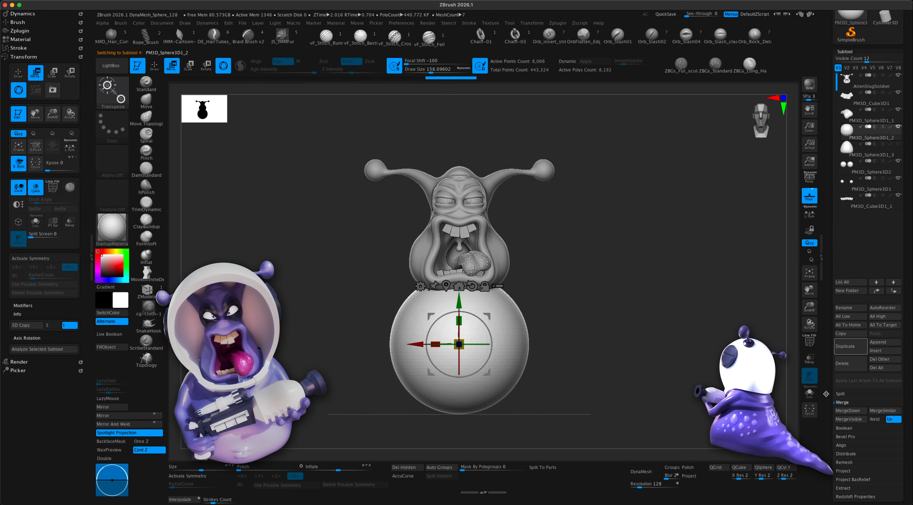
click(898, 144)
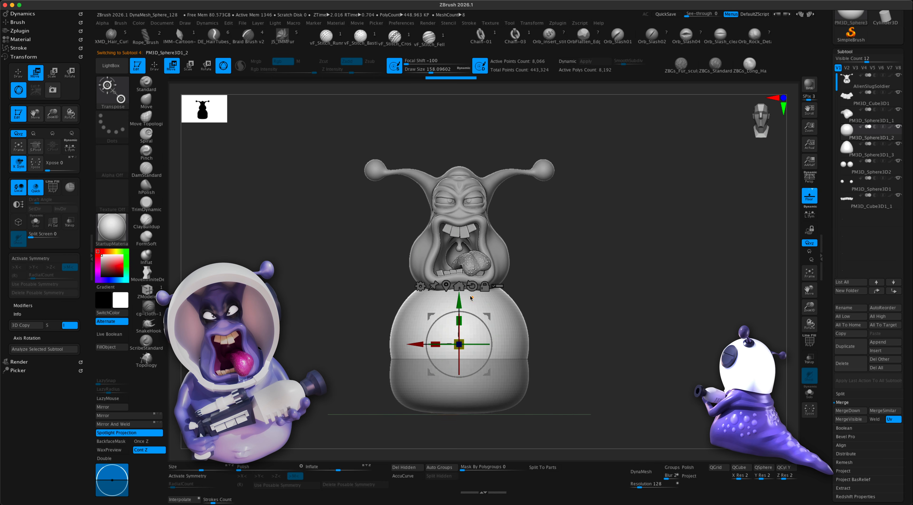
- Reshape the original sphere into a thin, slightly inflated collar disc at the base of the head
drag(461, 299, 463, 270)
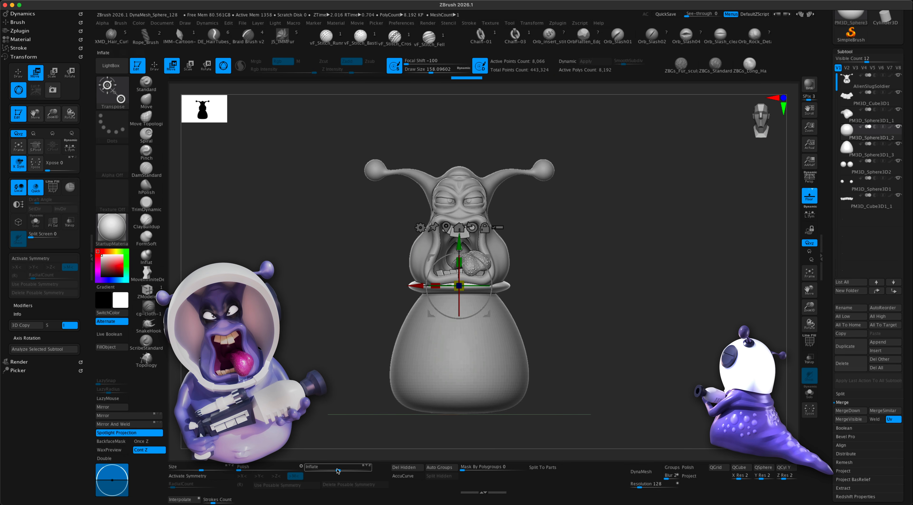
drag(338, 470, 351, 470)
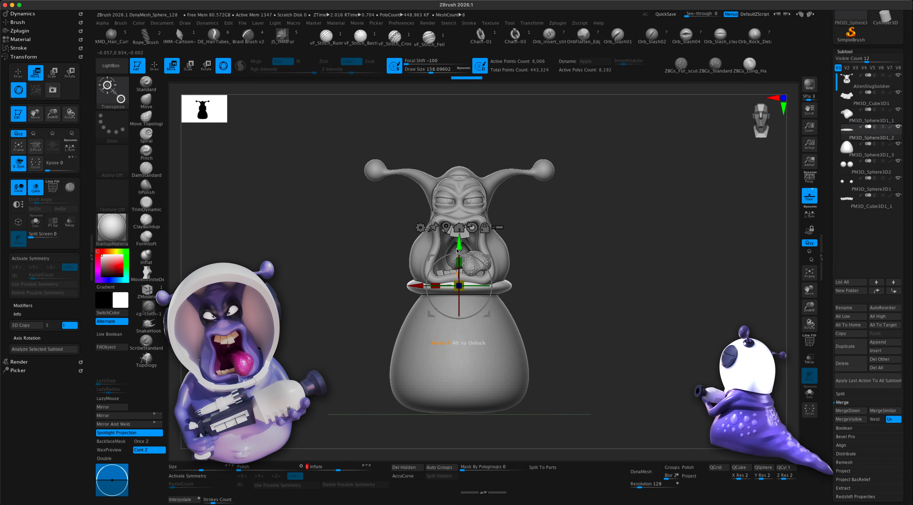
drag(457, 250, 465, 248)
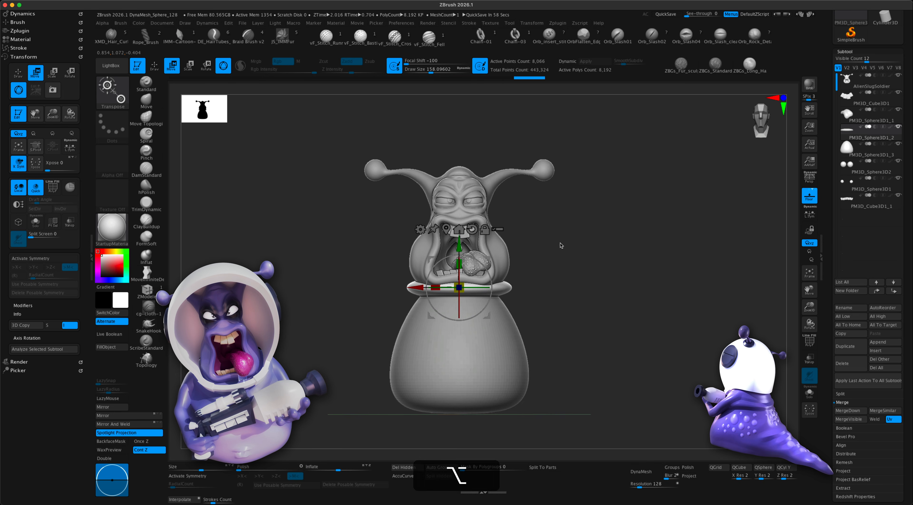
- Tilt the collar disc from the side view so its front dips and its back rises around the neck
drag(562, 246, 552, 272)
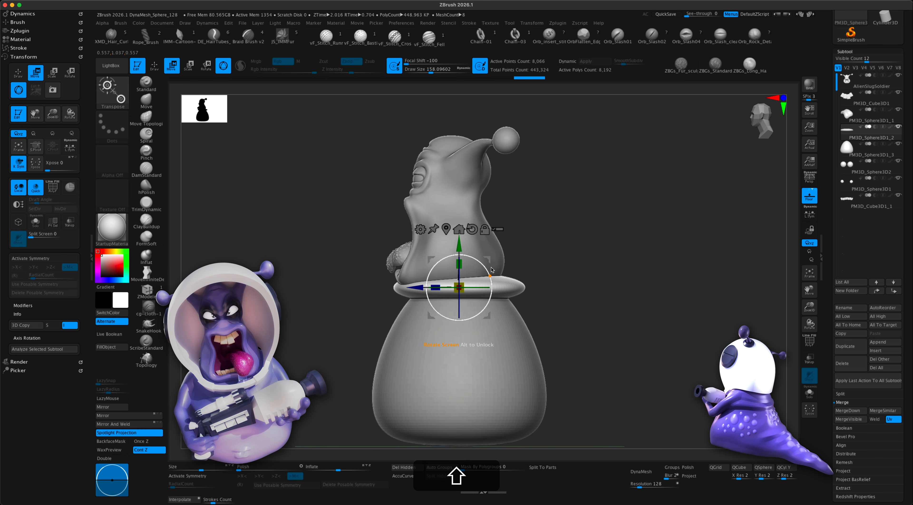
drag(486, 272, 488, 254)
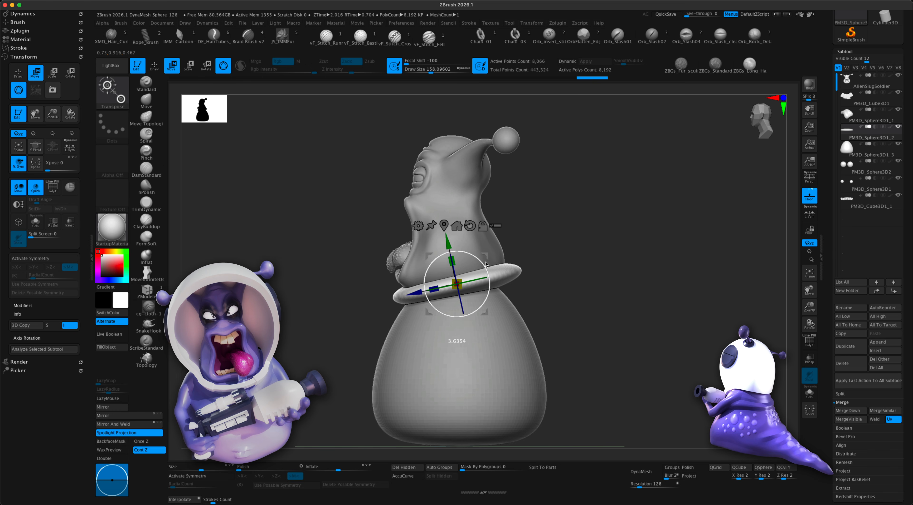
drag(485, 256, 485, 254)
- Duplicate the tilted collar disc twice within its subtool, stacking progressively larger rings down the neck
mouse_move(556, 238)
shift+mouse_down()
mouse_move(587, 243)
mouse_move(559, 252)
shift+mouse_up()
shift+super+drag(488, 256, 484, 265)
drag(457, 291, 462, 289)
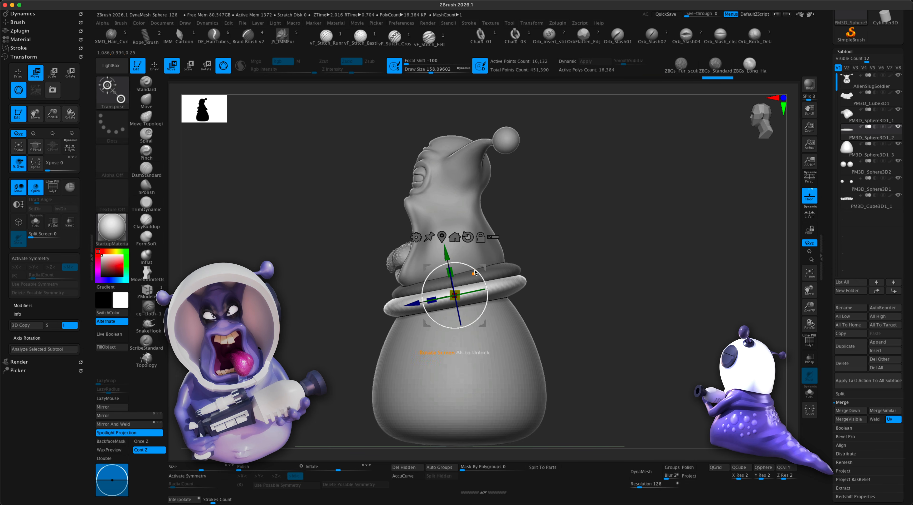
super+drag(485, 268, 484, 287)
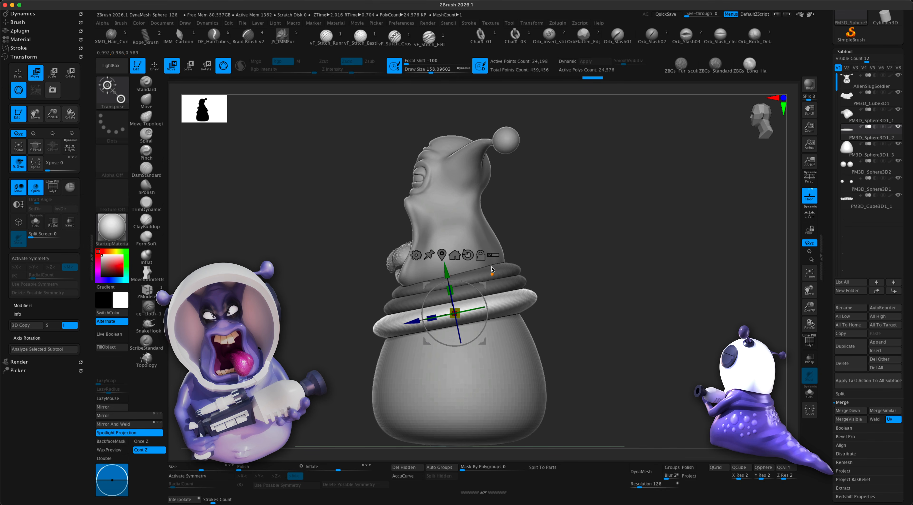
drag(565, 253, 639, 339)
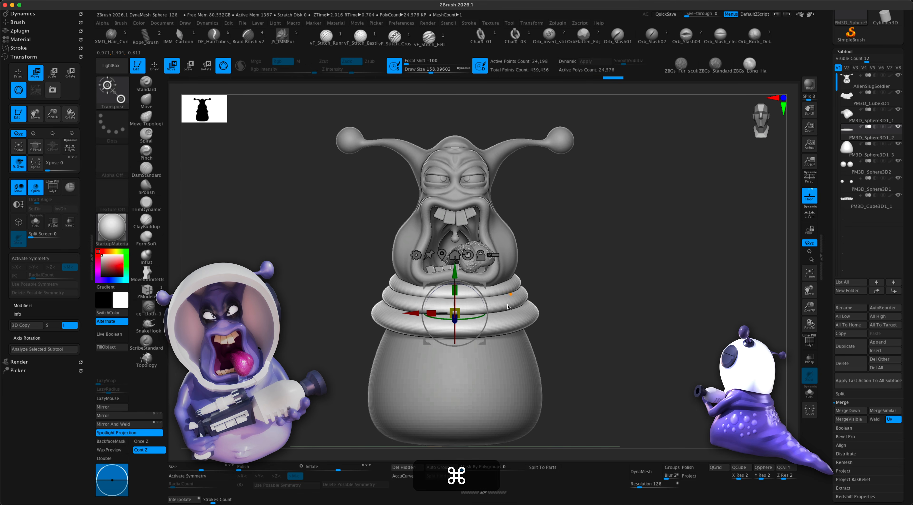
mouse_move(590, 304)
alt+mouse_down()
mouse_move(601, 298)
mouse_move(571, 306)
mouse_move(603, 309)
alt+mouse_up()
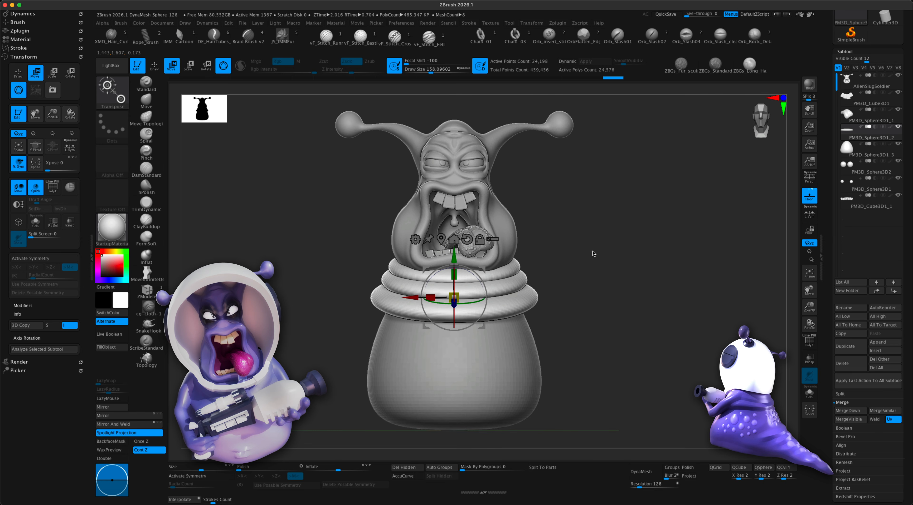
- Select the body sphere PM3D_Sphere3D1_3 and reshape it using the Move brush with X symmetry and a draw size of about 921
click(856, 151)
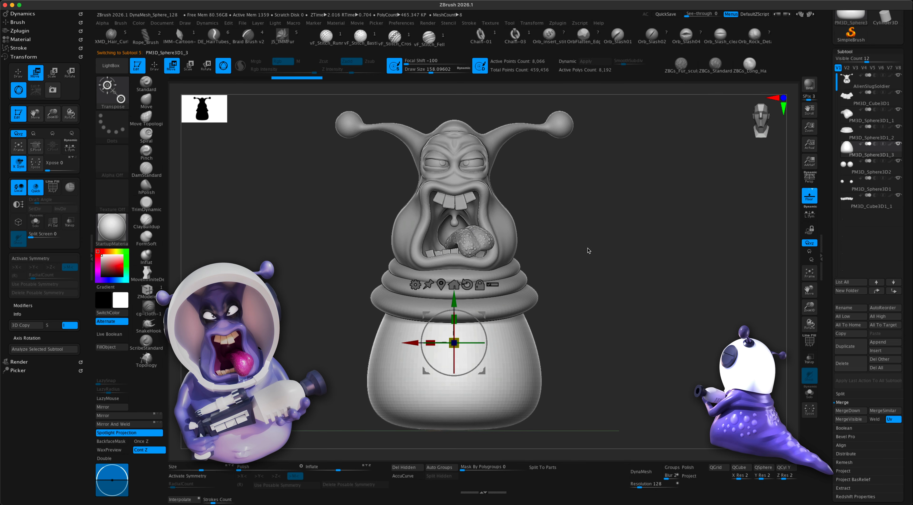
key(q)
key(s)
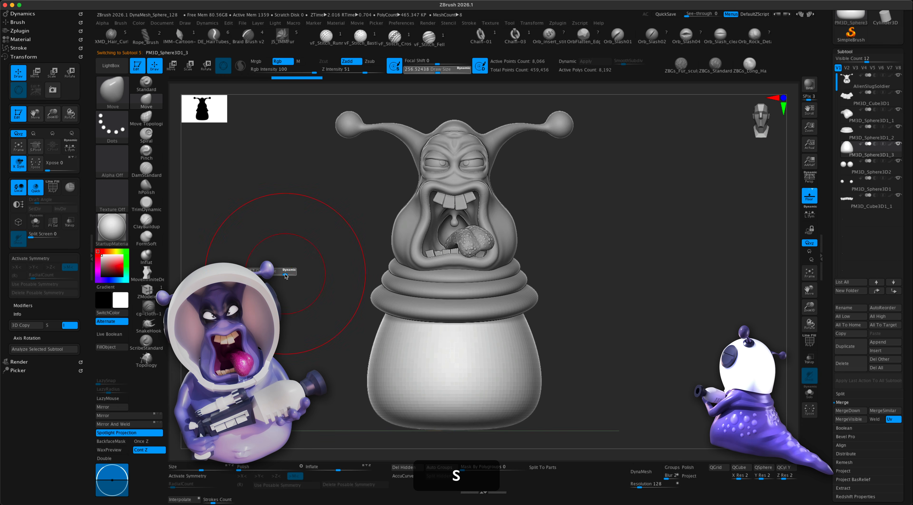
drag(286, 276, 408, 319)
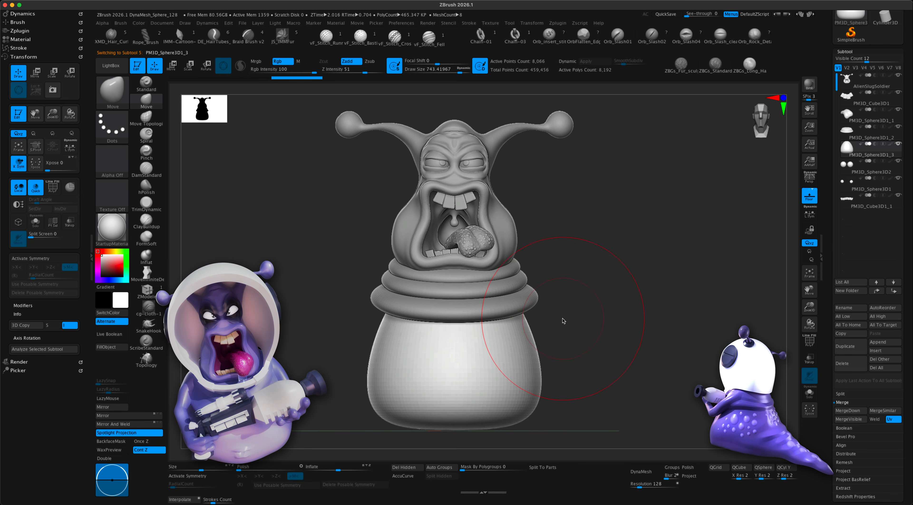
key(x)
mouse_move(581, 315)
alt+mouse_down()
mouse_move(579, 300)
mouse_move(561, 307)
alt+mouse_up()
key(s)
drag(496, 336, 499, 310)
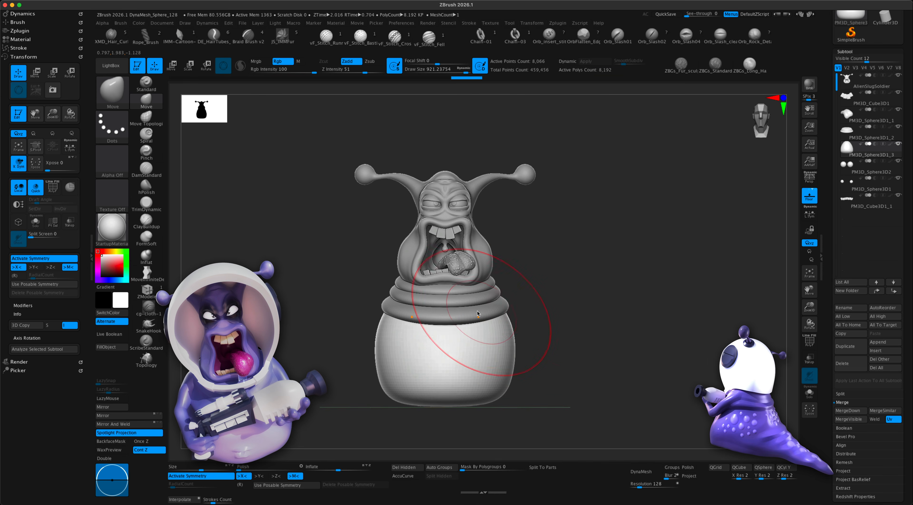
- Adjust the body's side profile with the Move brush, pulling its back slightly outward
drag(544, 312, 580, 312)
key(shift)
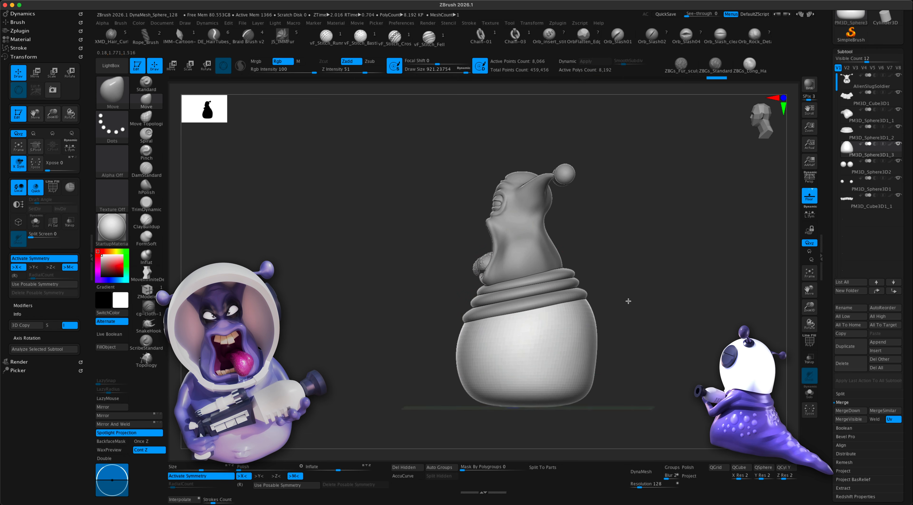
key(shift)
drag(585, 354, 591, 359)
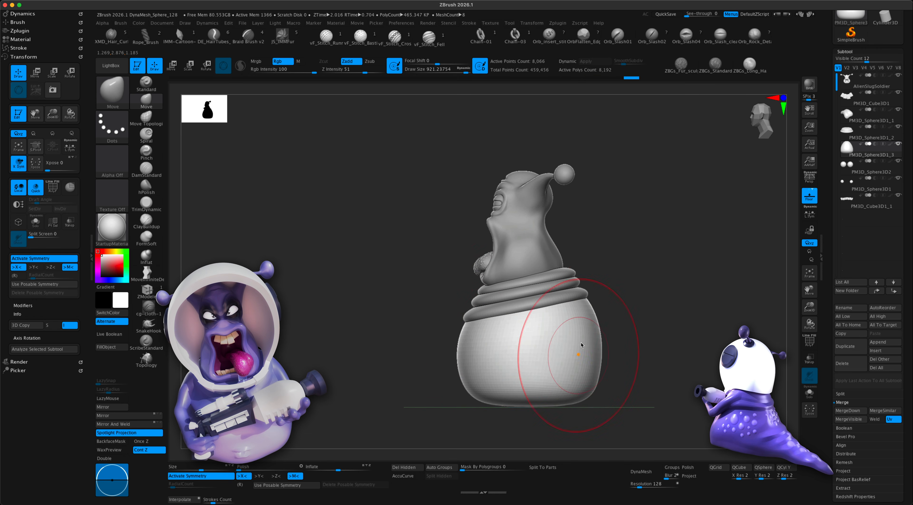
drag(393, 361, 422, 360)
alt+shift+drag(645, 275, 567, 245)
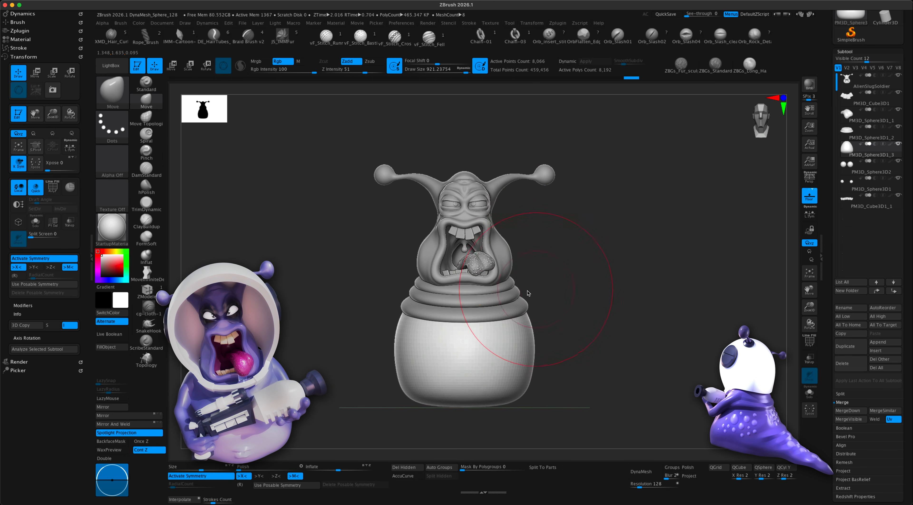
- Select the collar rings PM3D_Sphere3D1_2, activate X symmetry, and drape their front downward into curved folds with the Move brush
click(840, 134)
alt+drag(572, 251, 568, 248)
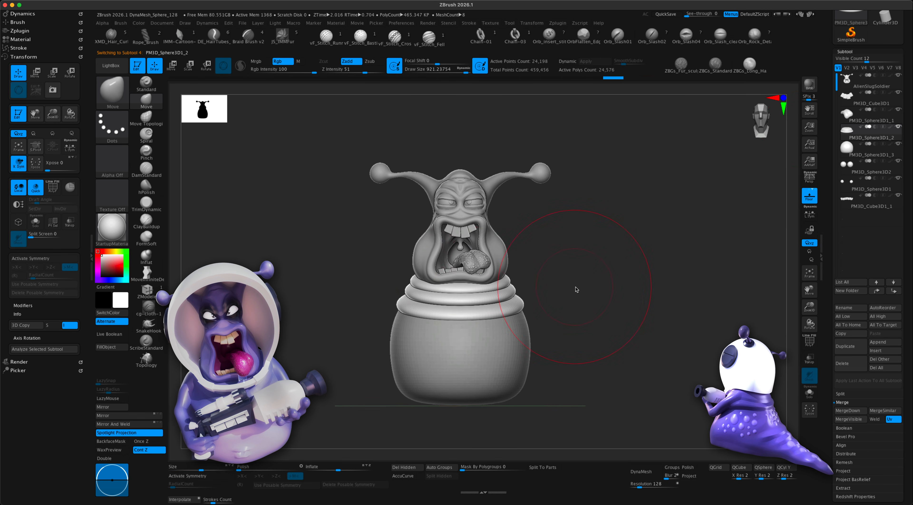
drag(576, 290, 571, 312)
drag(502, 306, 457, 291)
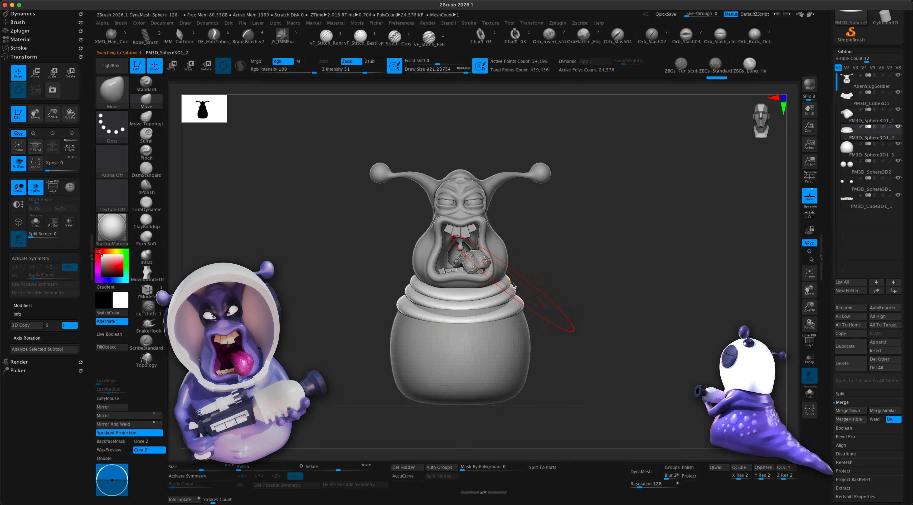
key(super+z)
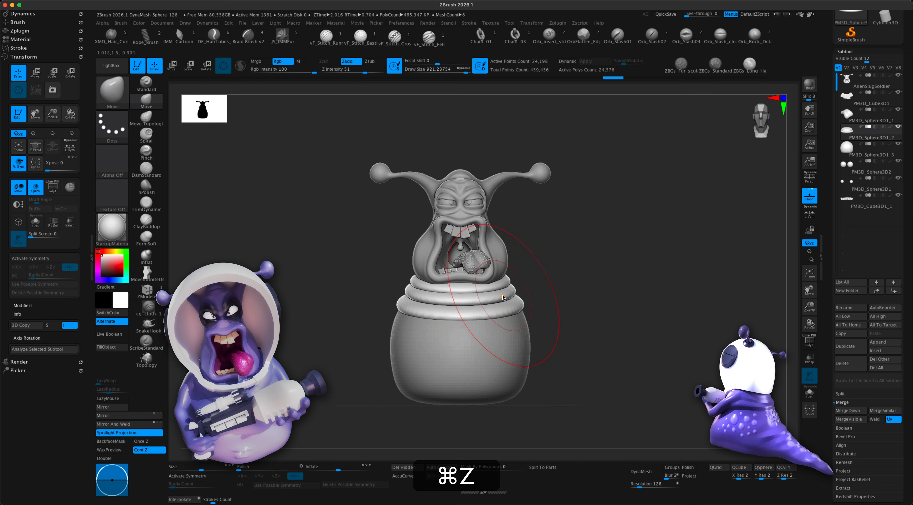
key(x)
mouse_move(497, 282)
mouse_down()
mouse_move(519, 289)
mouse_move(469, 295)
mouse_move(474, 303)
mouse_move(520, 288)
mouse_move(528, 303)
mouse_up()
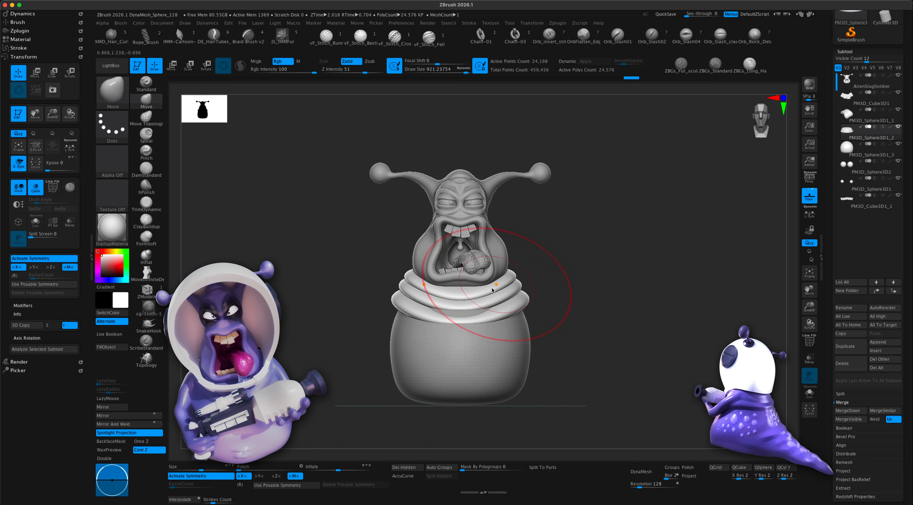
drag(455, 294, 455, 299)
- Bend the back of the collar rings with the Move brush and inflate the rings slightly
right_drag(546, 301, 475, 287)
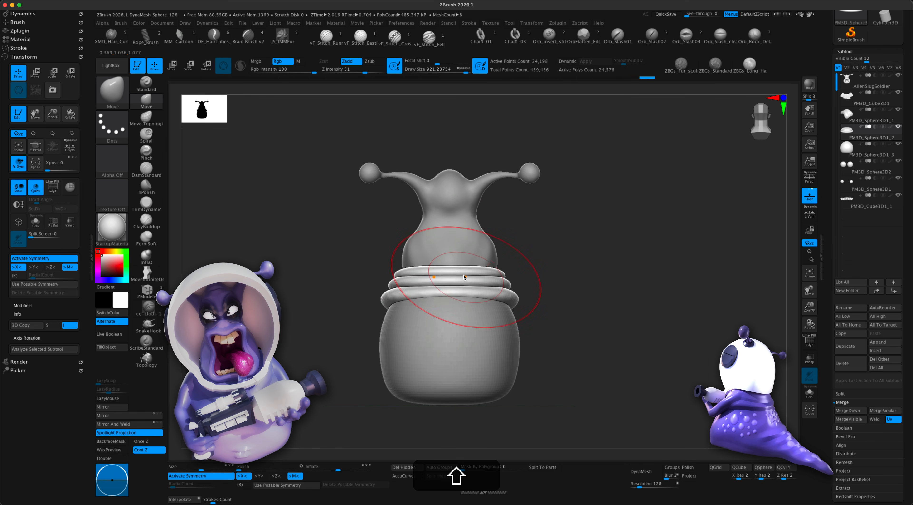
drag(453, 277, 488, 274)
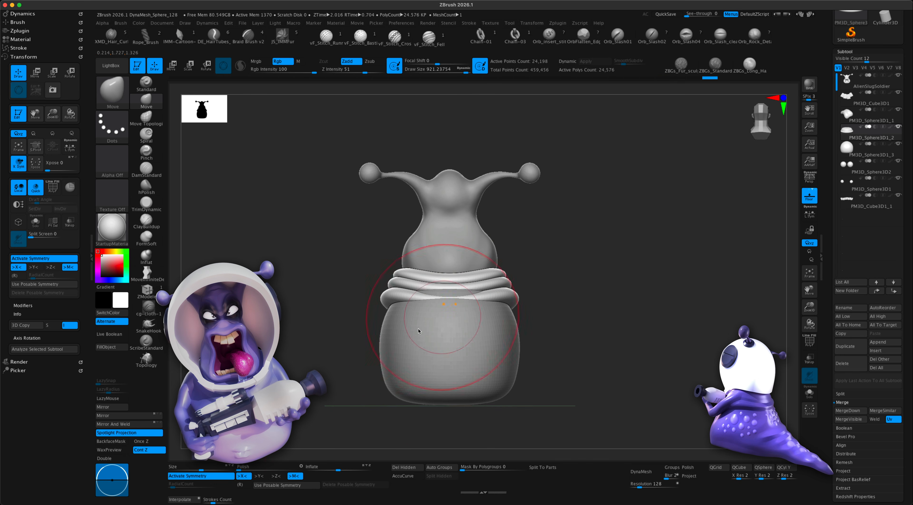
drag(339, 466, 349, 467)
drag(336, 396, 356, 376)
alt+drag(535, 352, 543, 342)
drag(599, 319, 652, 317)
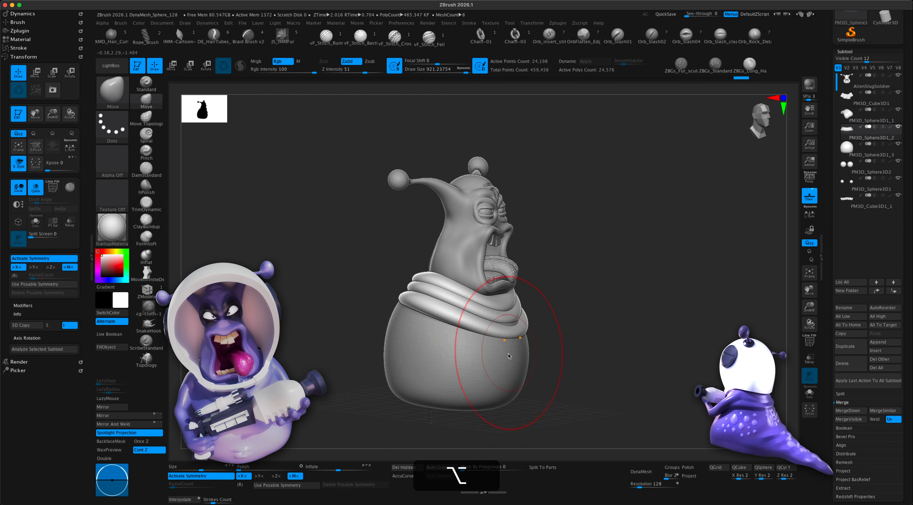
- Select the body sphere again and fit its upper edges beneath the collar folds with the Move brush
alt+click(489, 378)
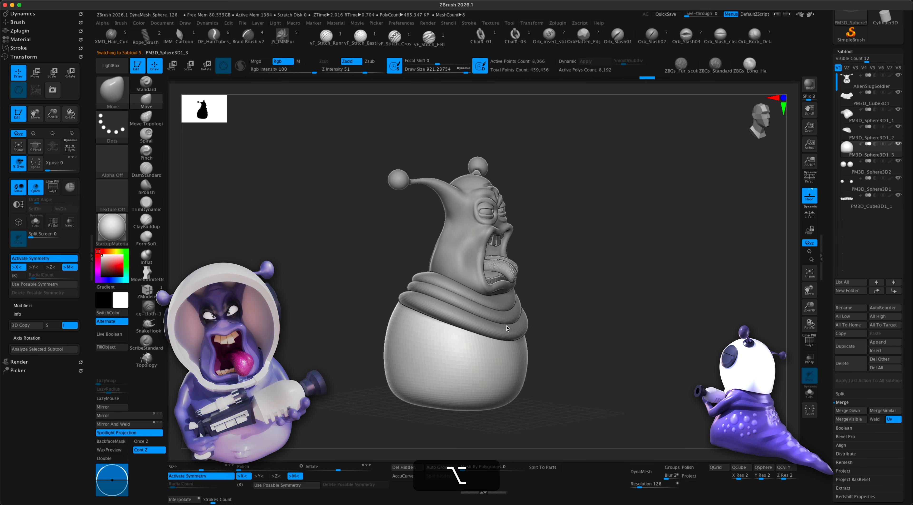
drag(507, 328, 508, 320)
mouse_move(624, 319)
mouse_down()
mouse_move(507, 315)
mouse_move(496, 343)
mouse_up()
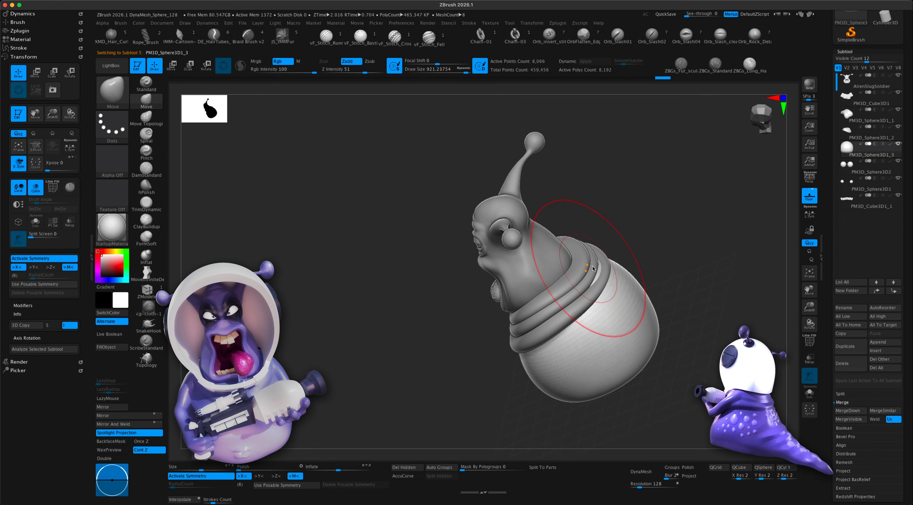
drag(593, 268, 590, 273)
mouse_move(654, 229)
mouse_down()
mouse_move(669, 237)
mouse_move(618, 251)
mouse_move(621, 233)
mouse_move(646, 217)
mouse_move(608, 267)
mouse_move(607, 299)
mouse_move(589, 299)
mouse_move(623, 291)
mouse_up()
drag(528, 259, 581, 288)
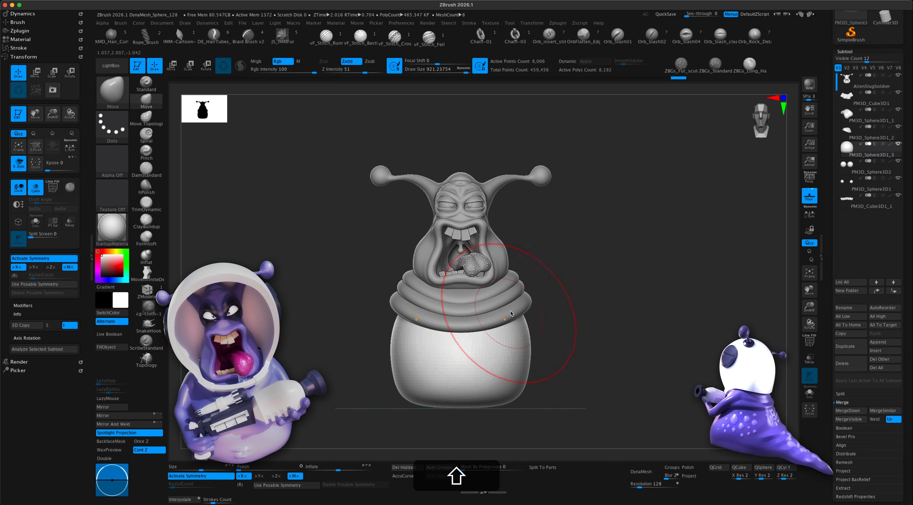
mouse_move(528, 319)
mouse_down()
mouse_move(565, 312)
mouse_move(551, 260)
mouse_up()
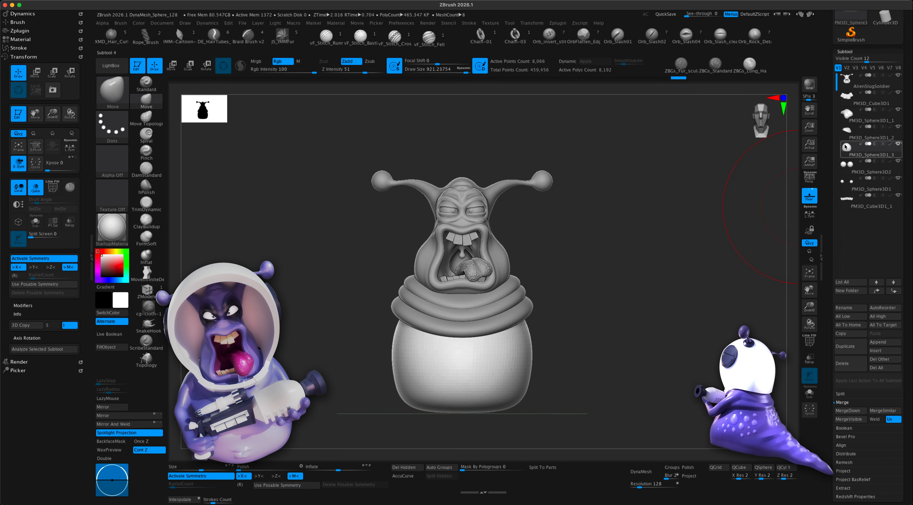
- Merge the collar rings down with the body sphere and DynaMesh the merged subtool at resolution 256
click(848, 132)
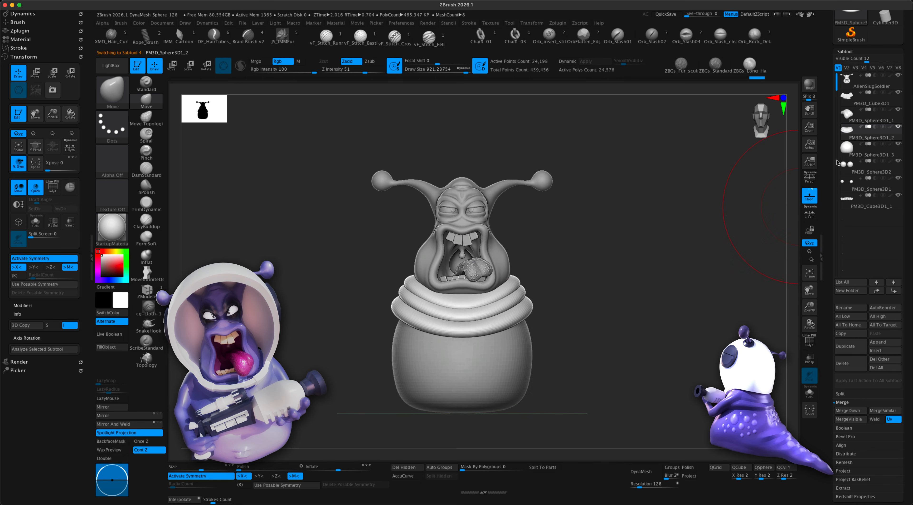
click(847, 409)
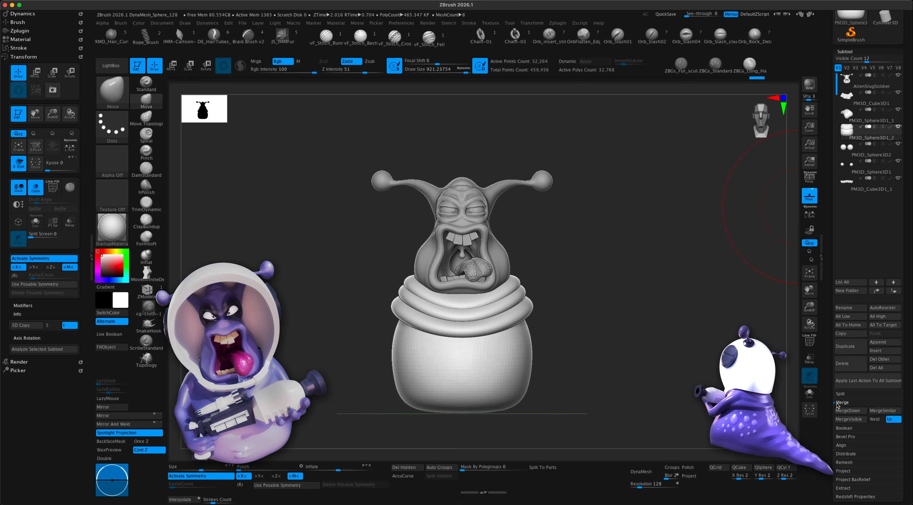
click(644, 484)
text(360)
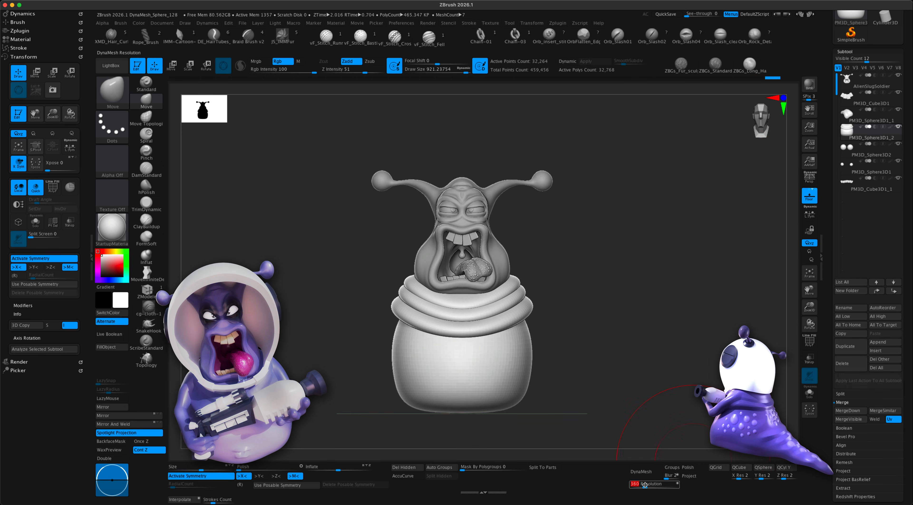
text(256)
key(Return)
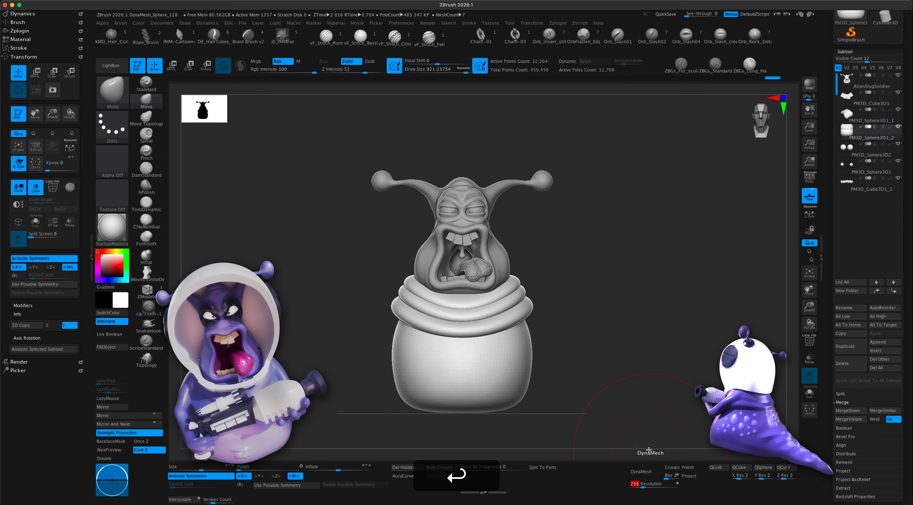
click(645, 474)
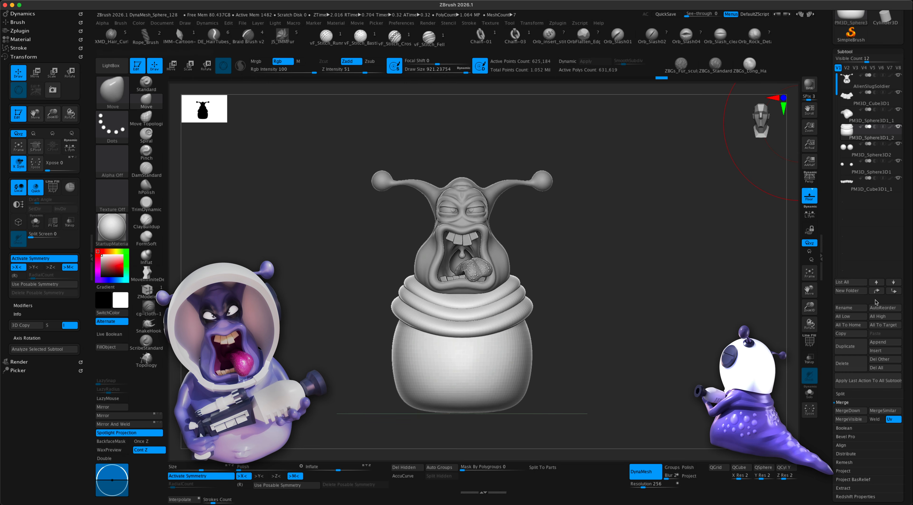
- Move the merged body subtool directly below AlienSlugSoldier in the subtool order and merge the head down with it
click(877, 291)
click(876, 291)
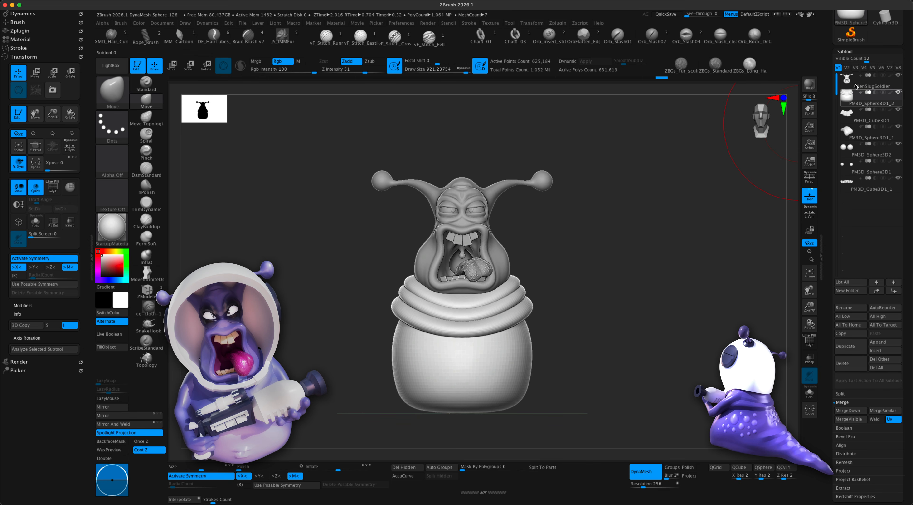
click(846, 80)
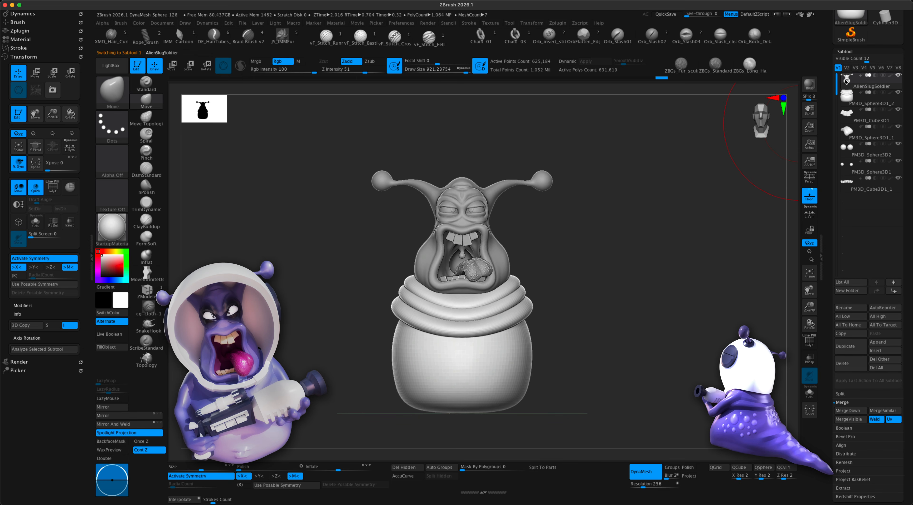
click(849, 410)
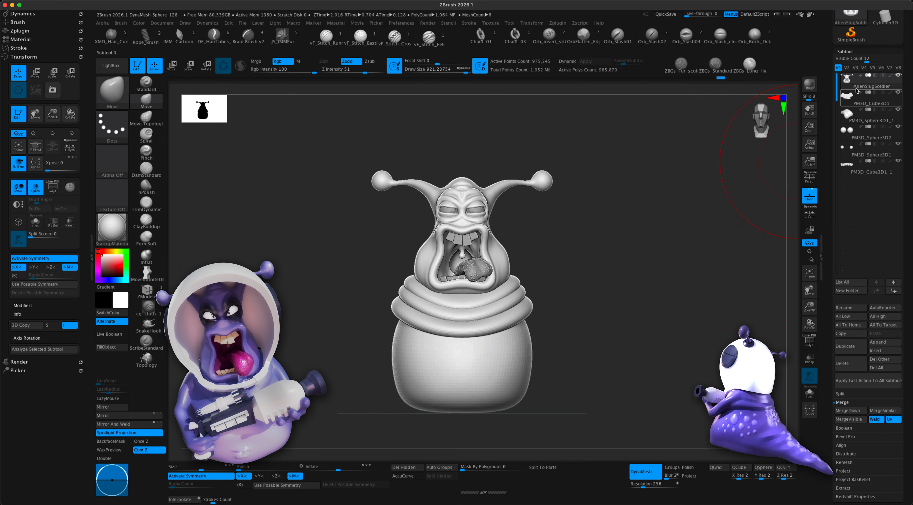
drag(636, 250, 624, 272)
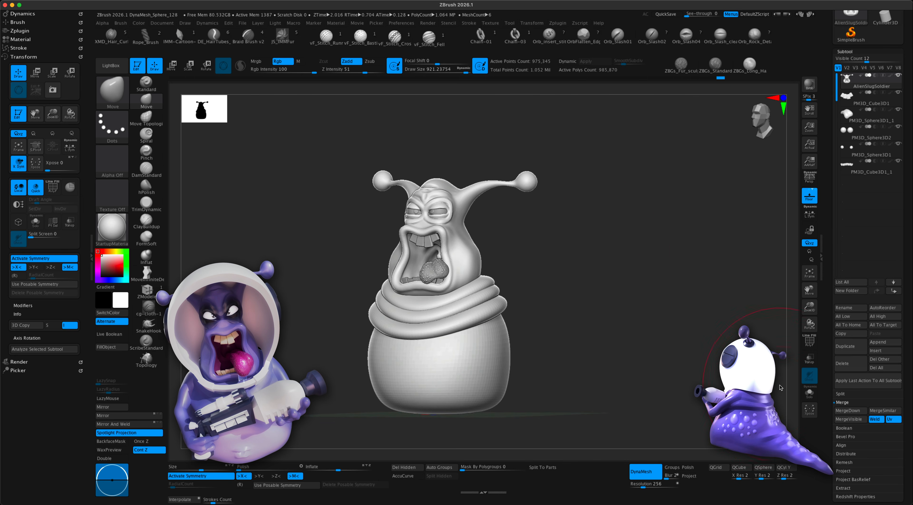
- Isolate the merged AlienSlugSoldier subtool in Perspective view and re-DynaMesh it to fuse the head, collar and body
click(809, 392)
drag(666, 361, 658, 404)
alt+drag(655, 455, 675, 433)
alt+drag(642, 349, 645, 352)
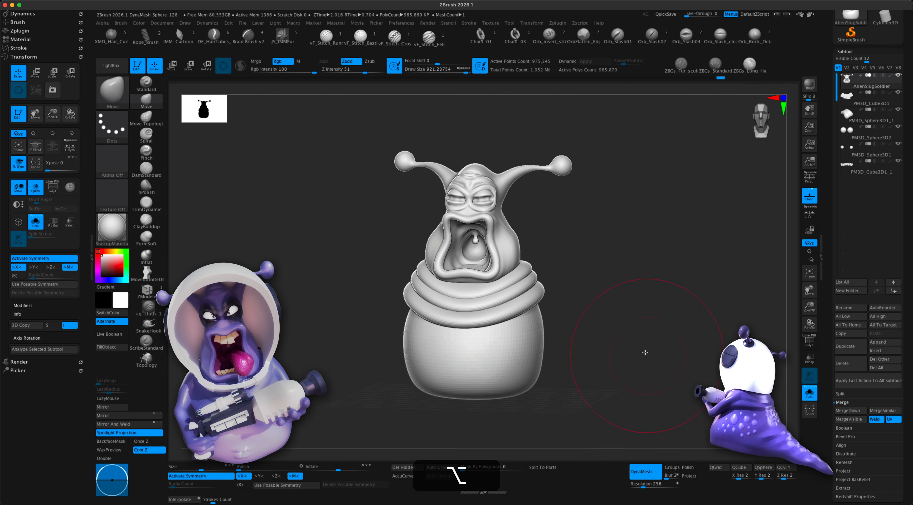
click(808, 179)
alt+drag(661, 291, 650, 315)
key(super)
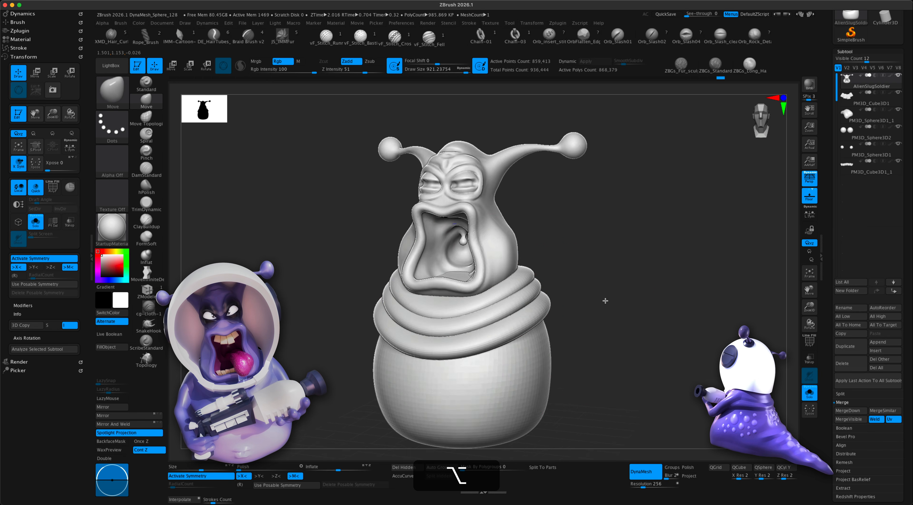
- Smooth the joins between the lowest collar fold, the body and the neck around the front, side and back at draw size about 533
mouse_move(606, 302)
mouse_down()
mouse_move(610, 311)
mouse_move(585, 301)
mouse_up()
key(s)
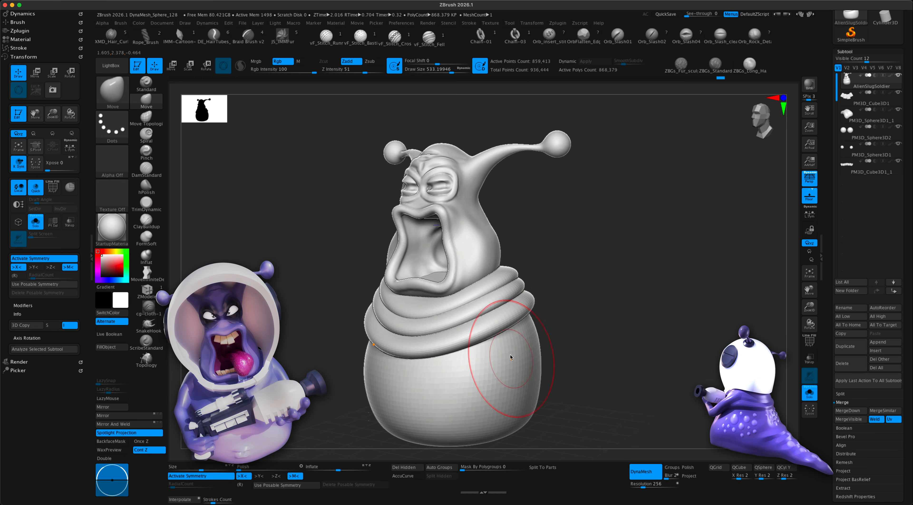
key(shift)
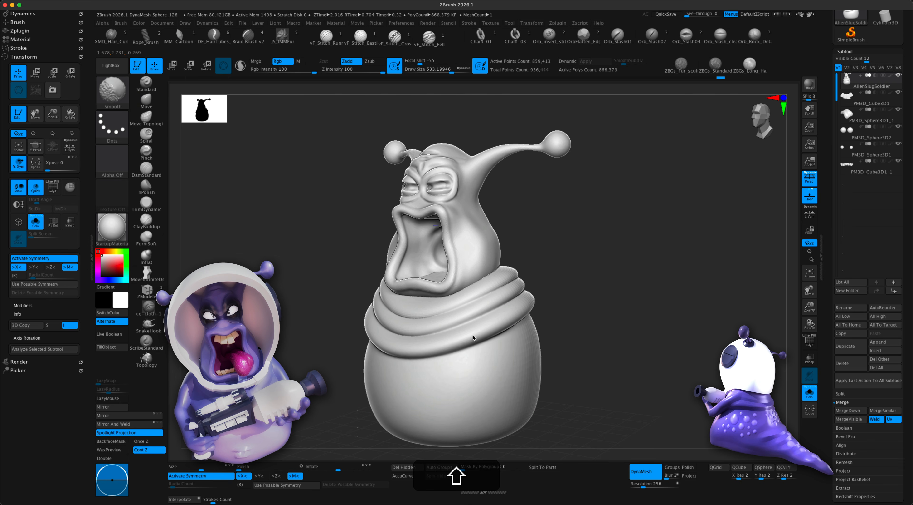
shift+drag(597, 322, 582, 330)
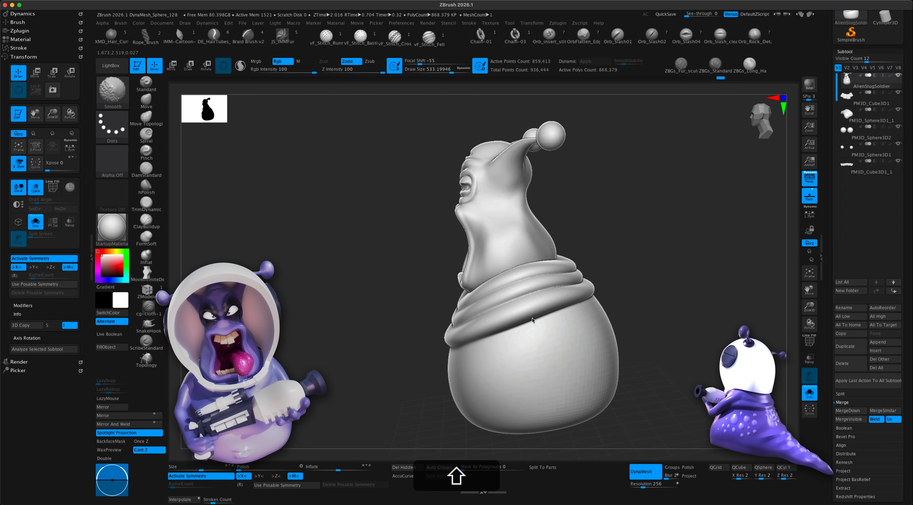
drag(662, 275, 607, 265)
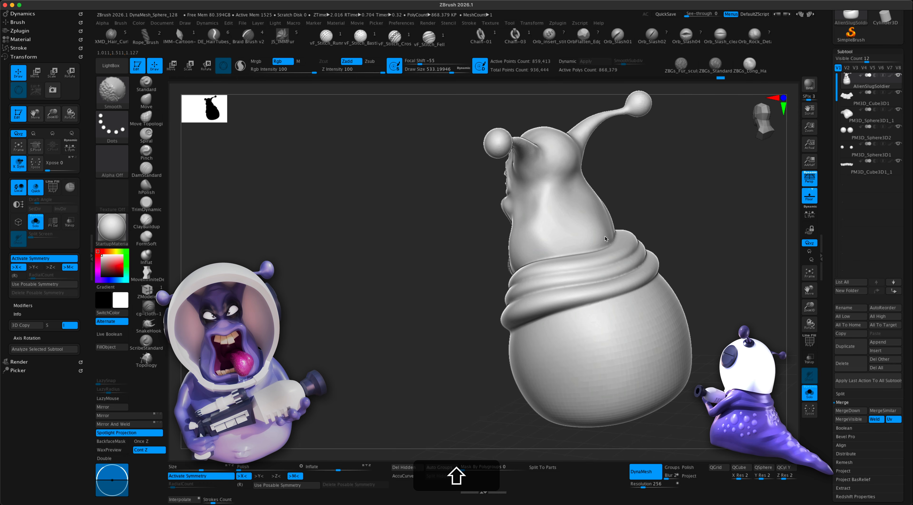
drag(692, 260, 624, 287)
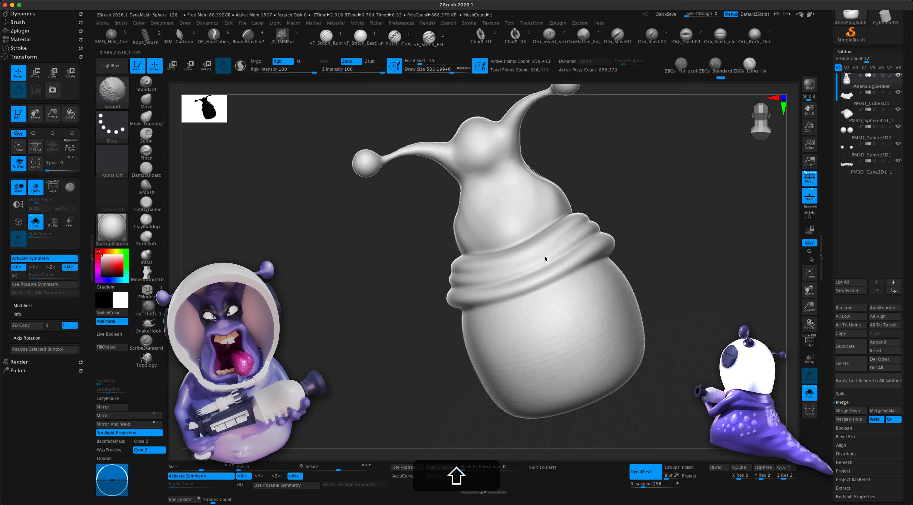
drag(649, 241, 727, 216)
mouse_move(632, 272)
shift+mouse_down()
mouse_move(549, 262)
mouse_move(614, 273)
shift+mouse_up()
- Reduce the draw size to about 344 and soften the collar folds at the side and front with the Move and Smooth brushes
key(s)
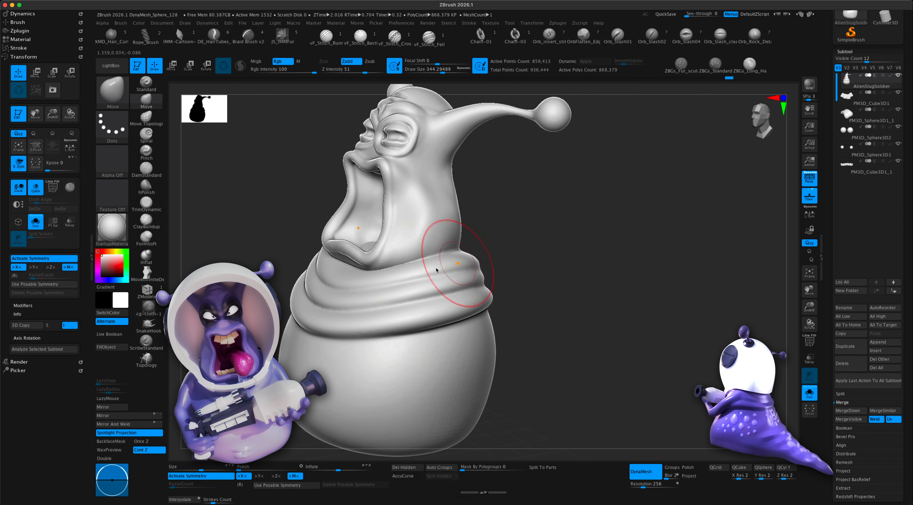
key(shift)
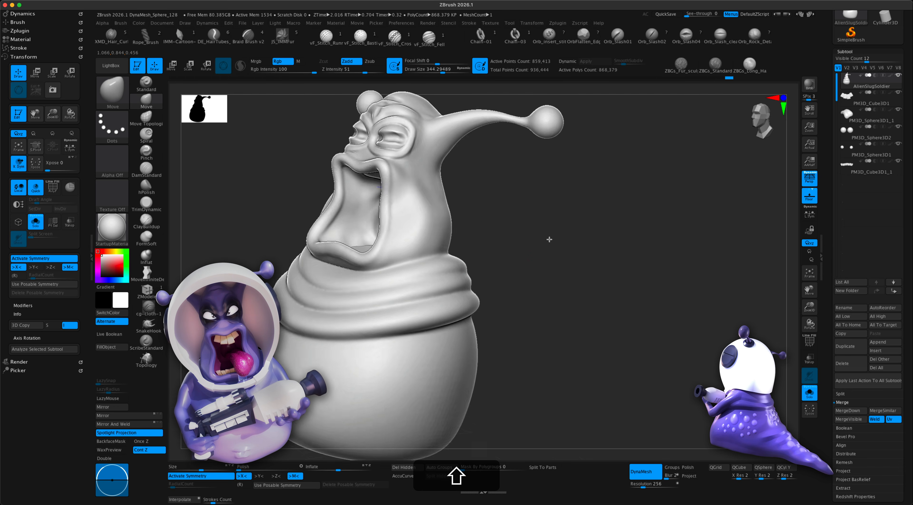
shift+drag(546, 240, 372, 289)
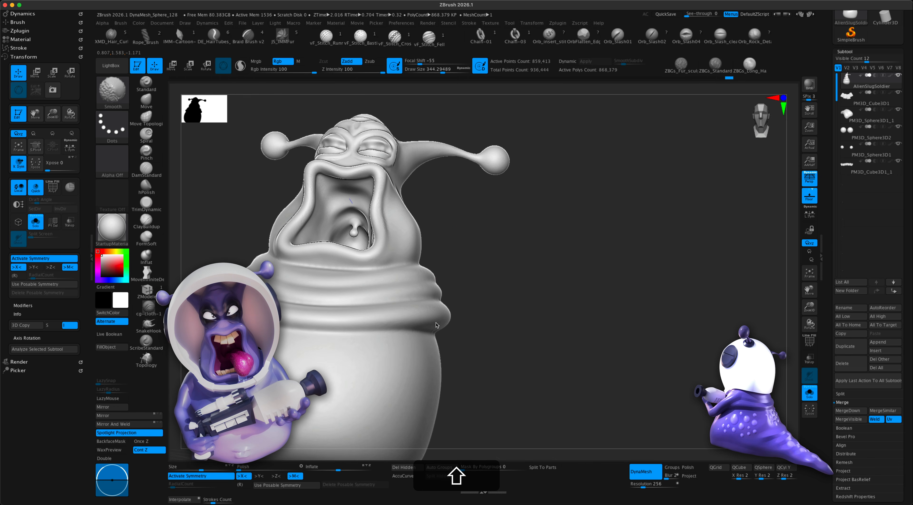
mouse_move(552, 361)
shift+mouse_down()
mouse_move(553, 370)
mouse_move(538, 325)
mouse_move(593, 334)
mouse_move(643, 318)
shift+mouse_up()
drag(644, 319, 538, 281)
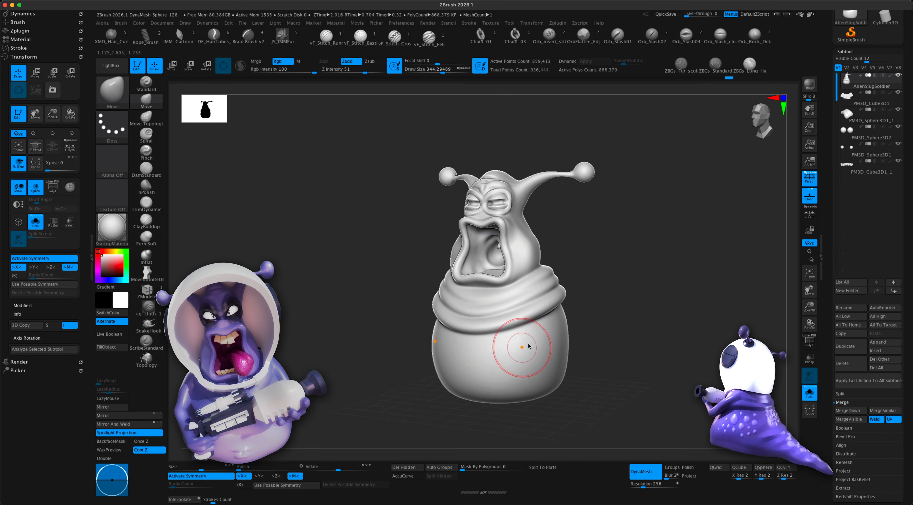
alt+drag(608, 320, 588, 340)
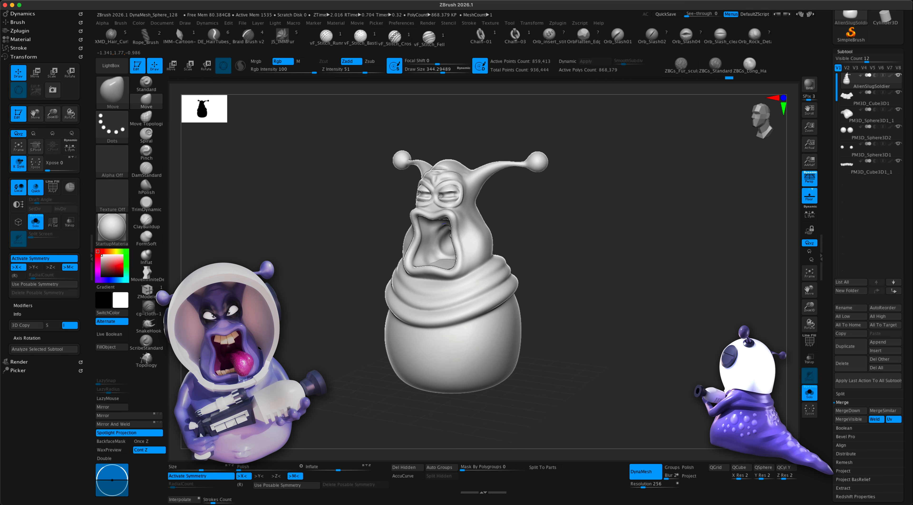
- Choose the cg-cloth-1 brush, try a fold across the body's front at draw size about 629, and undo the stroke
click(152, 311)
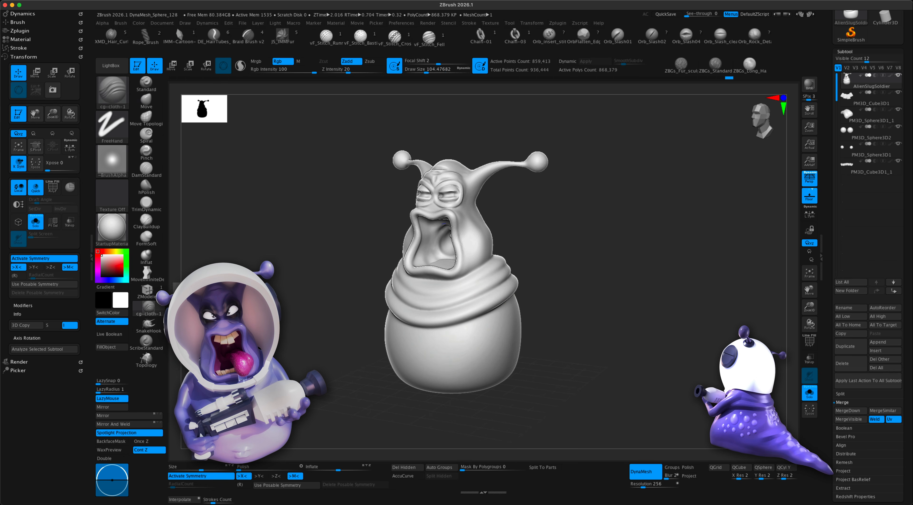
key(s)
click(277, 300)
alt+drag(301, 324, 303, 323)
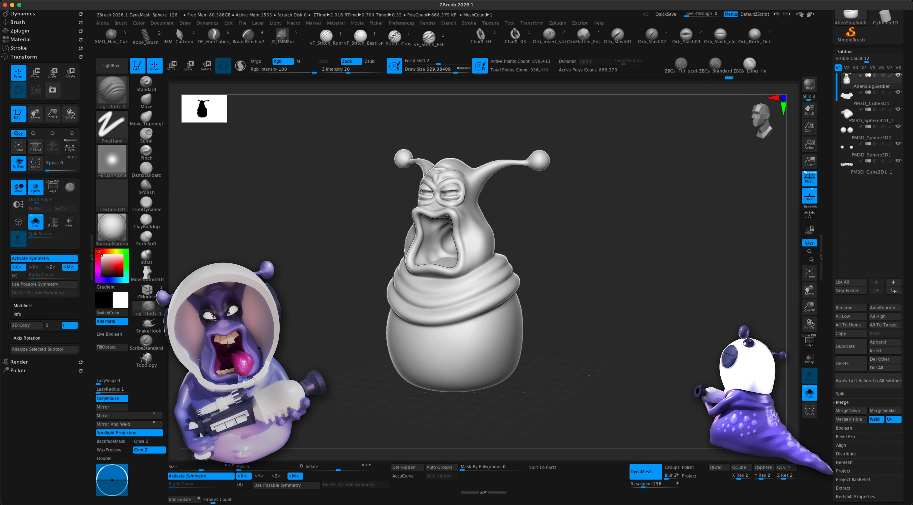
alt+drag(556, 376, 557, 363)
alt+drag(434, 354, 476, 349)
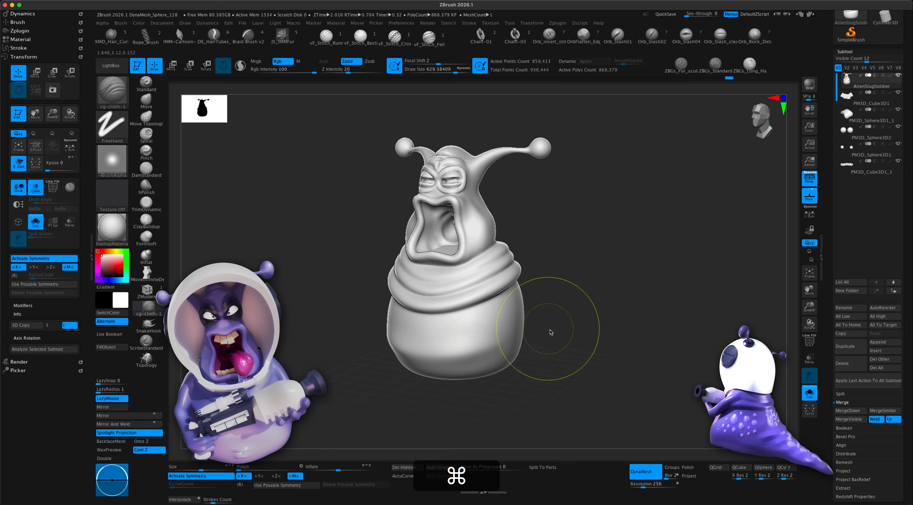
key(super+z)
- Set the draw size to about 508 and work cloth folds into the body's front and back, undoing unwanted strokes
key(s)
drag(568, 334, 562, 334)
drag(400, 324, 532, 303)
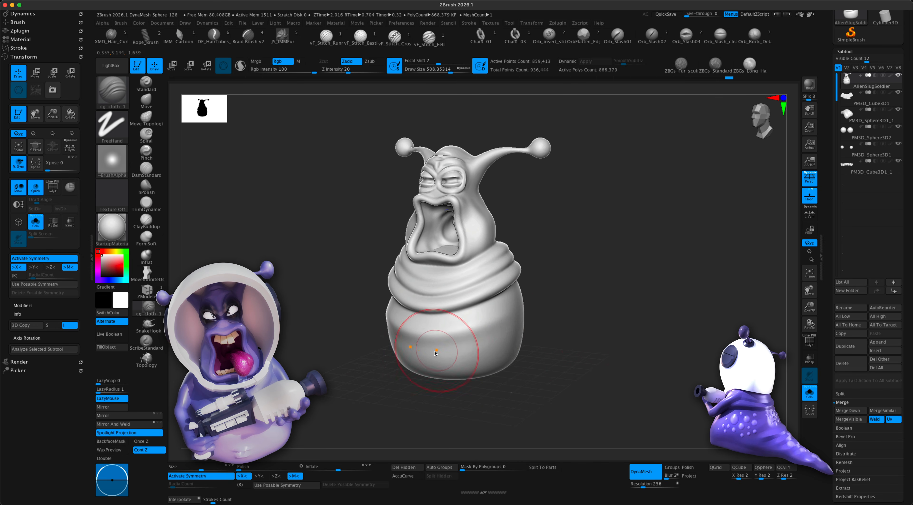
key(super+z)
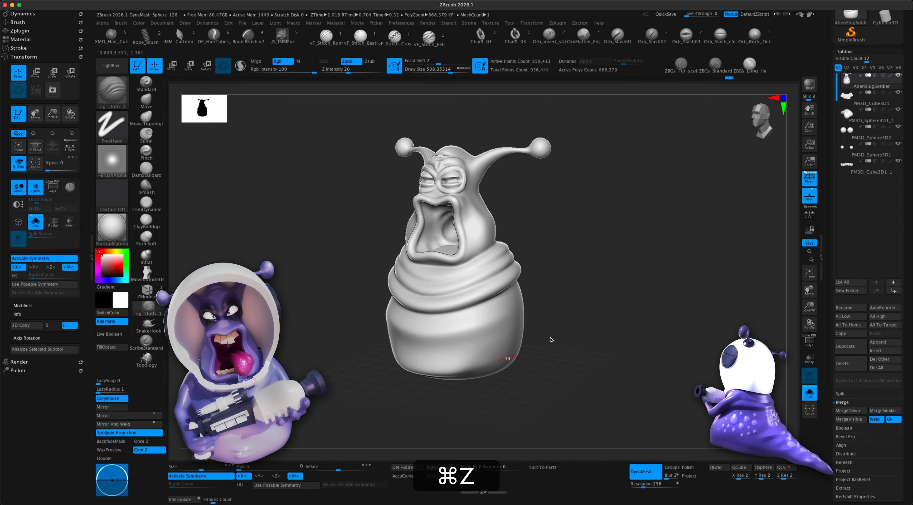
mouse_move(571, 343)
shift+mouse_down()
mouse_move(580, 340)
mouse_move(517, 340)
mouse_move(533, 331)
shift+mouse_up()
key(super+z)
mouse_move(534, 330)
mouse_down()
mouse_move(556, 334)
mouse_move(531, 332)
mouse_move(506, 351)
mouse_move(549, 351)
mouse_move(524, 360)
mouse_move(533, 364)
mouse_up()
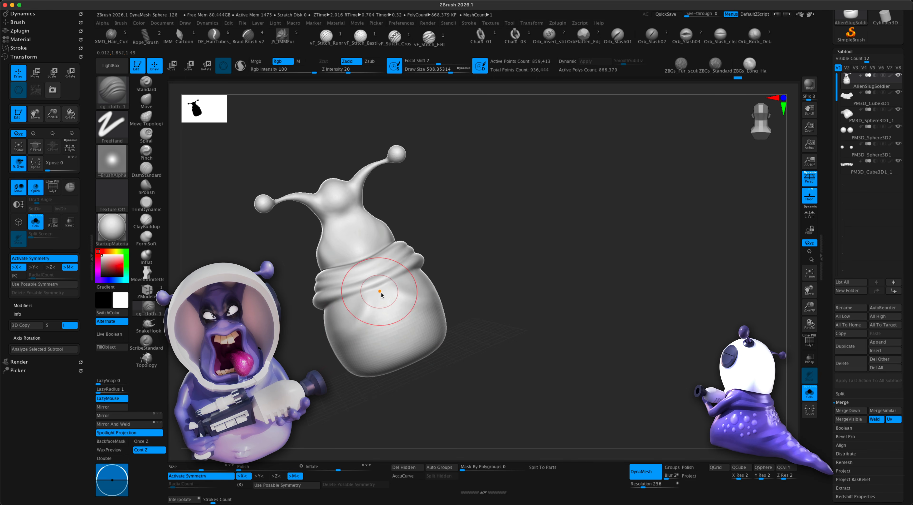
mouse_move(333, 312)
mouse_down()
mouse_move(354, 337)
mouse_move(503, 316)
mouse_move(496, 309)
mouse_up()
key(super+z)
key(super+z)
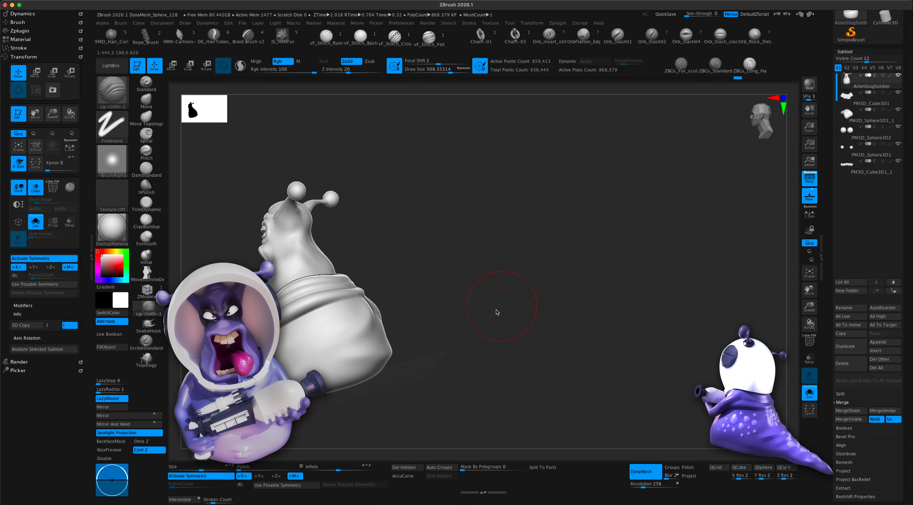
- Re-DynaMesh the fused model and smooth the folds below the collar at the back and front
mouse_move(377, 371)
mouse_down()
mouse_move(448, 342)
mouse_move(535, 329)
mouse_move(578, 302)
mouse_move(562, 308)
mouse_move(672, 340)
mouse_up()
mouse_move(672, 340)
mouse_down()
mouse_move(574, 346)
mouse_move(587, 316)
mouse_up()
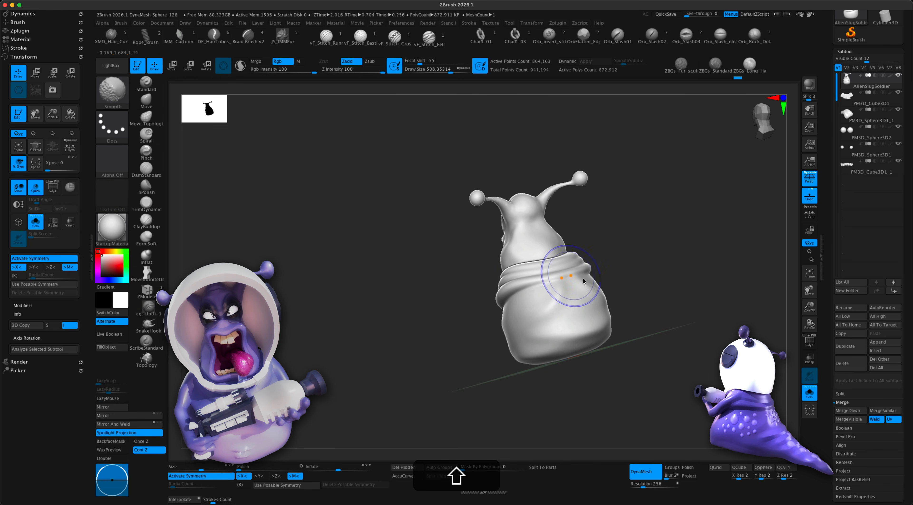
mouse_move(621, 280)
mouse_down()
mouse_move(698, 274)
mouse_move(630, 294)
mouse_up()
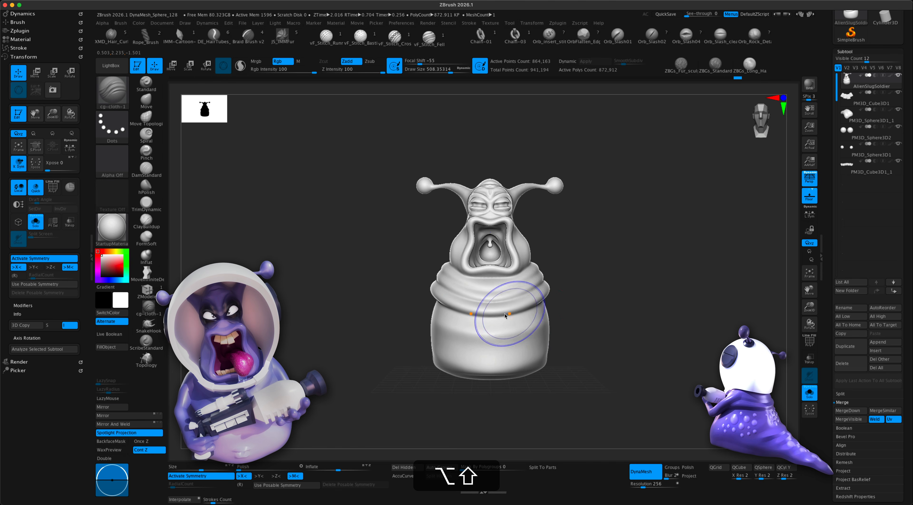
mouse_move(588, 346)
alt+shift+mouse_down()
mouse_move(607, 345)
mouse_move(603, 351)
mouse_move(611, 305)
mouse_move(611, 316)
mouse_move(593, 309)
mouse_move(626, 279)
mouse_move(632, 312)
mouse_move(497, 287)
alt+shift+mouse_up()
- Reduce the draw size to about 140 and smooth the floor of the open mouth
key(s)
key(s)
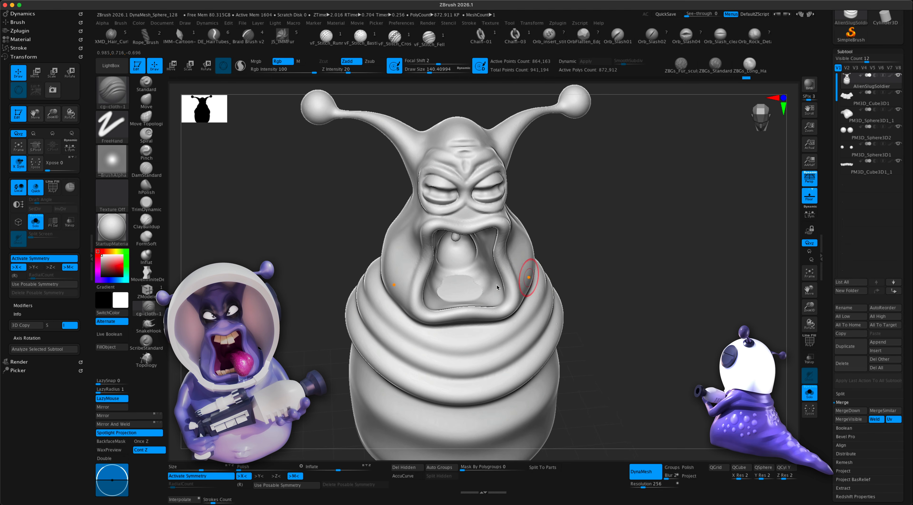
key(shift)
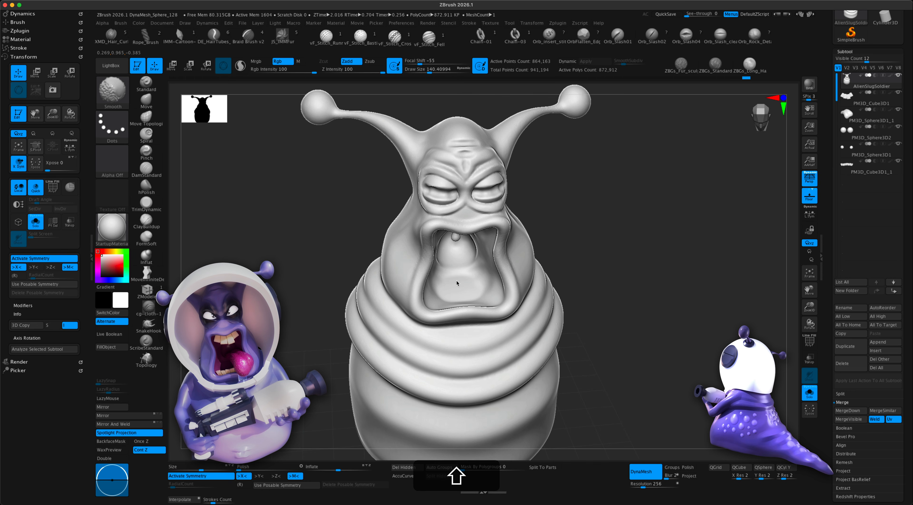
drag(587, 280, 585, 282)
shift+drag(473, 285, 462, 248)
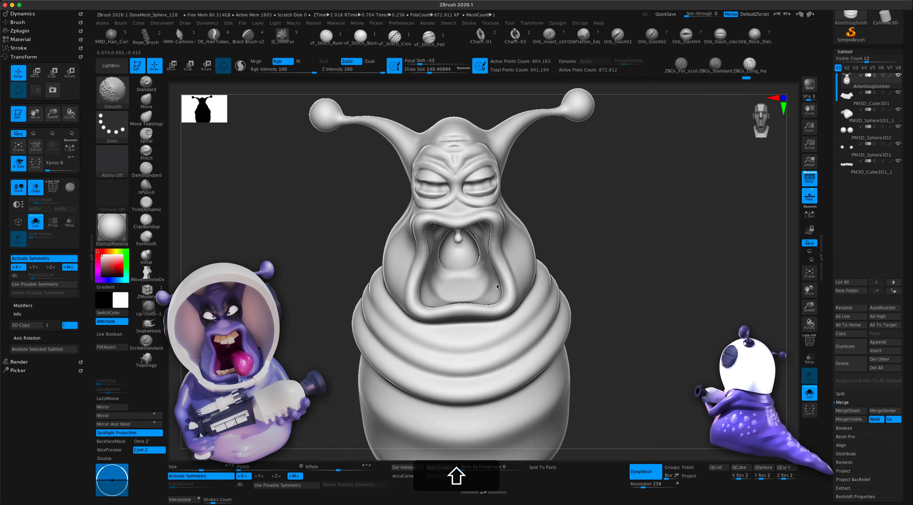
mouse_move(585, 255)
mouse_down()
mouse_move(626, 240)
mouse_move(571, 267)
mouse_up()
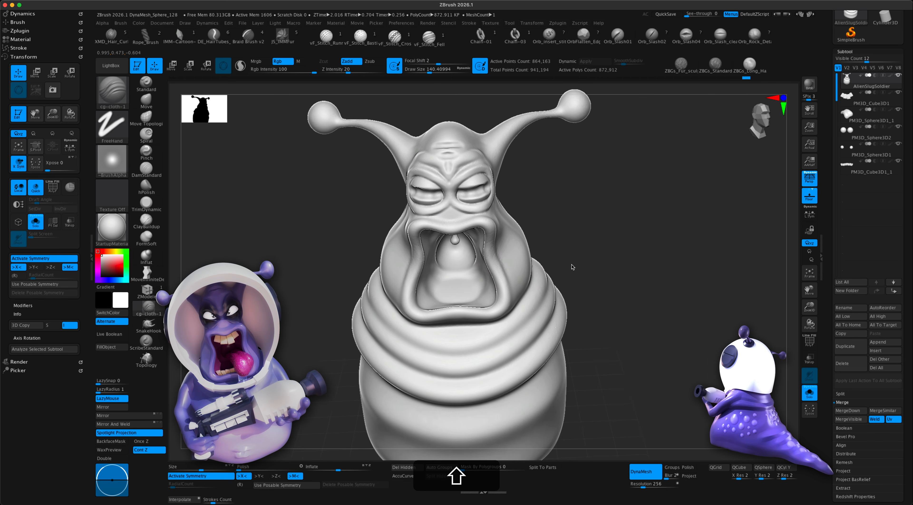
drag(605, 230, 592, 251)
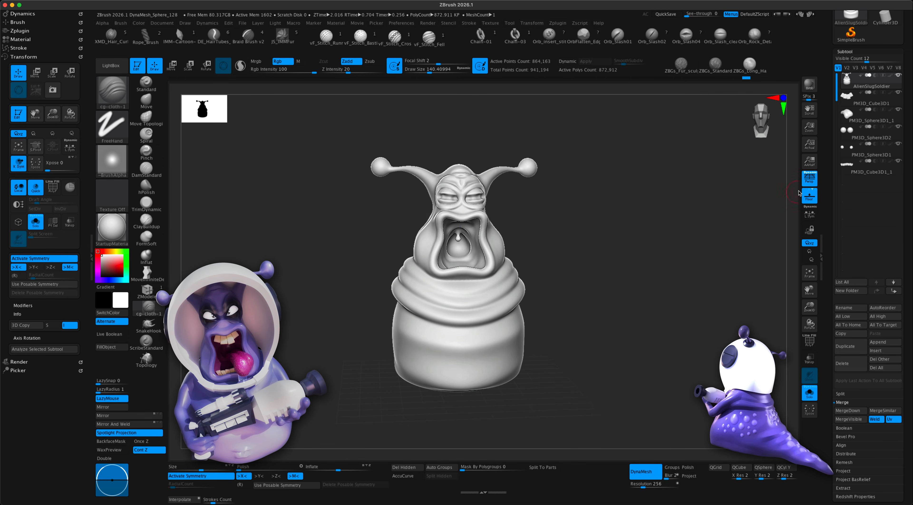
- Turn off perspective and widen the sides of the body and collar symmetrically with a large Move brush
drag(808, 182, 581, 283)
click(146, 101)
key(s)
mouse_move(230, 232)
mouse_down()
mouse_move(271, 285)
mouse_move(341, 288)
mouse_up()
alt+drag(591, 337, 588, 333)
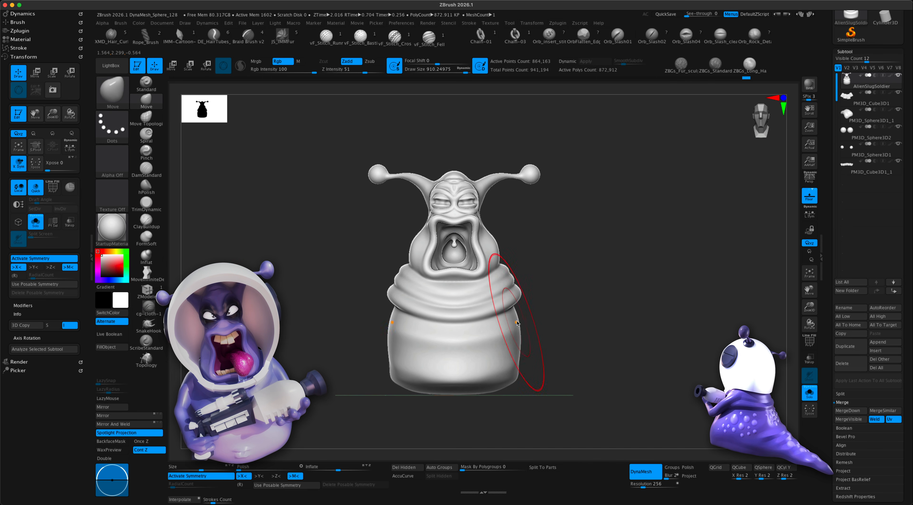
mouse_move(522, 330)
mouse_down()
mouse_move(517, 365)
mouse_move(532, 337)
mouse_up()
key(s)
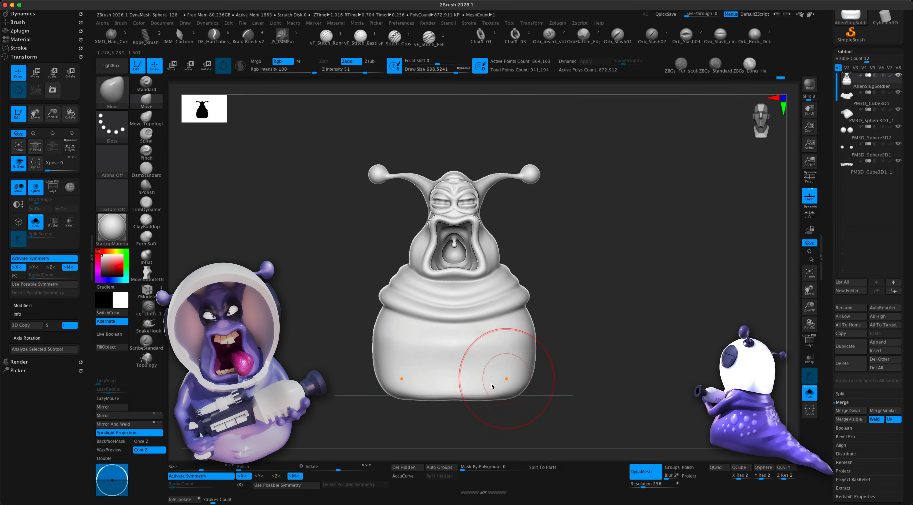
- Set the Move brush's draw size to 1000 and reshape the body's rear profile in side view
mouse_move(583, 343)
mouse_down()
mouse_move(601, 336)
mouse_move(606, 319)
mouse_move(581, 296)
mouse_move(563, 296)
mouse_up()
key(s)
drag(612, 307, 638, 308)
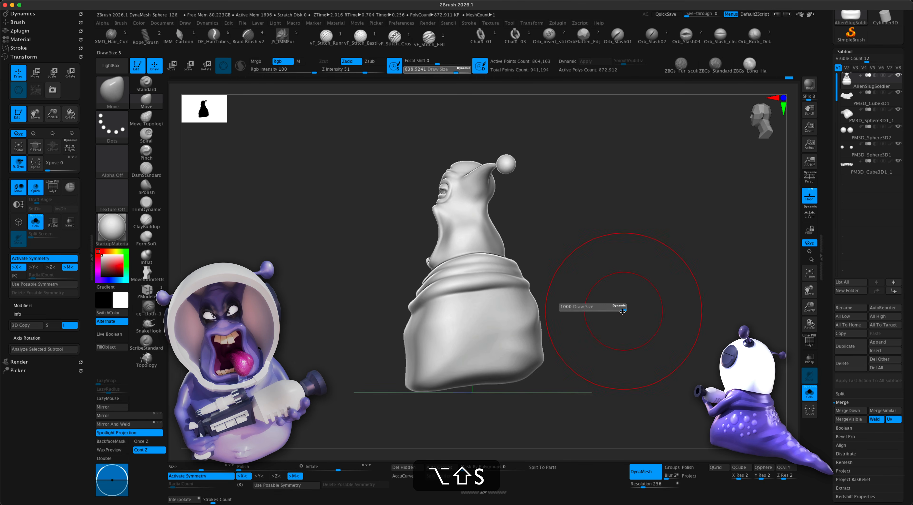
drag(529, 358, 537, 370)
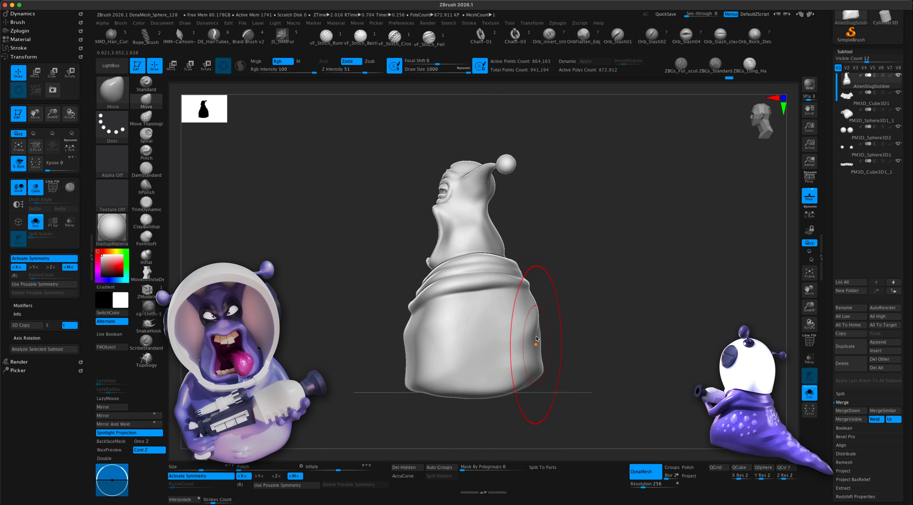
drag(584, 318, 595, 316)
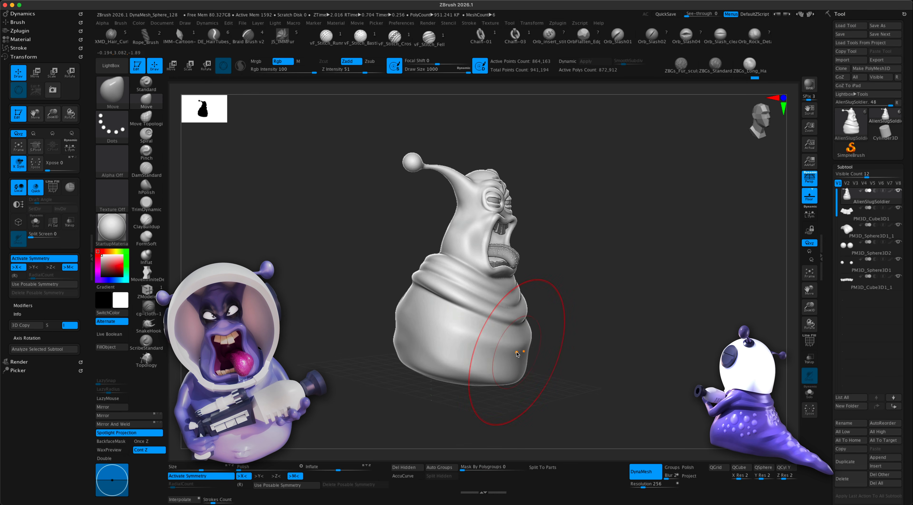
- Reduce the Move brush to draw size about 559 and round out the lower body with all subtools shown
key(s)
mouse_move(566, 357)
mouse_down()
mouse_move(534, 364)
mouse_move(539, 351)
mouse_move(514, 343)
mouse_move(524, 347)
mouse_up()
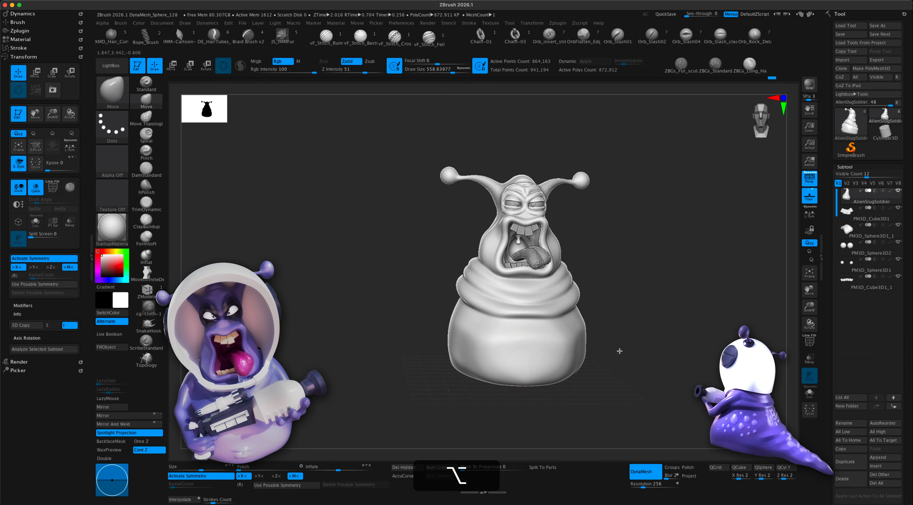
alt+drag(619, 351, 583, 345)
mouse_move(583, 346)
mouse_down()
mouse_move(552, 346)
mouse_move(589, 346)
mouse_move(592, 355)
mouse_up()
alt+drag(431, 378, 433, 381)
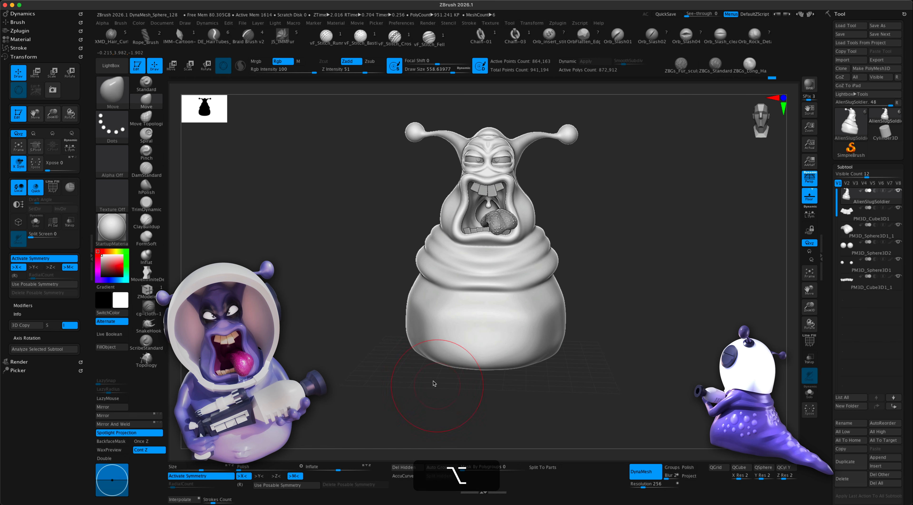
alt+drag(237, 263, 261, 239)
- Set up the Standard brush with the DragRect stroke and Alpha 14 for detailing the body's front
click(146, 84)
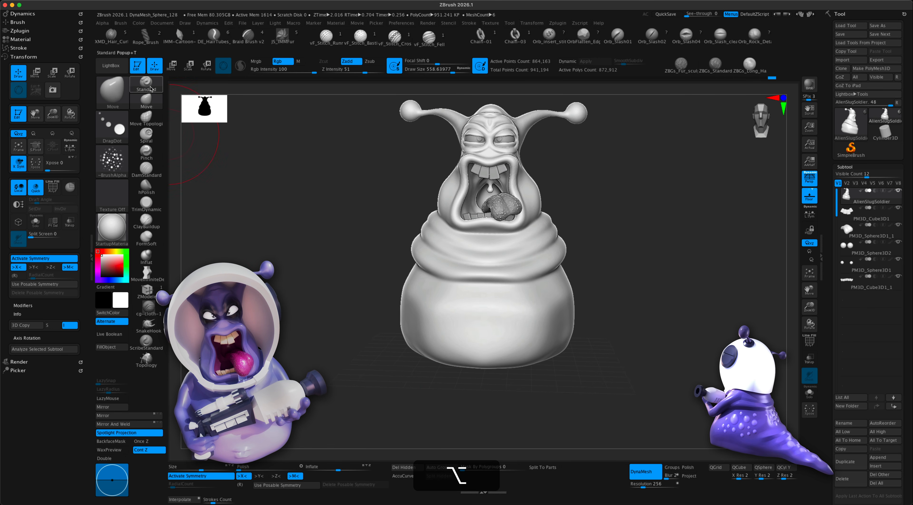
click(119, 130)
click(192, 132)
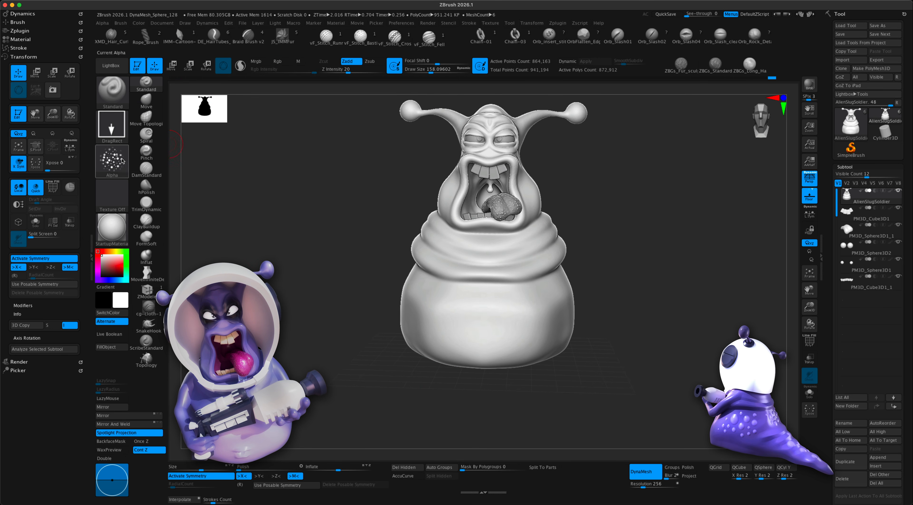
click(112, 160)
click(223, 213)
alt+drag(298, 327, 296, 311)
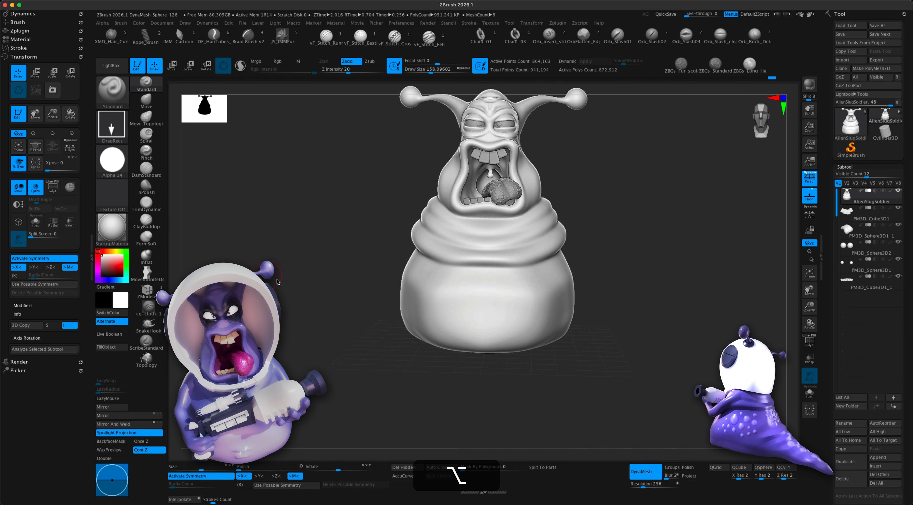
alt+drag(276, 279, 264, 280)
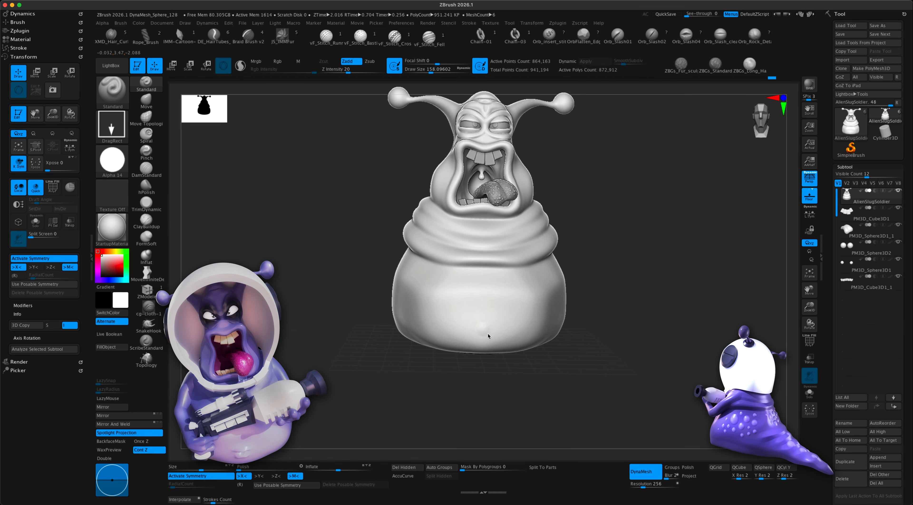
- Replace the last stamp with a sunken round navel low on the body's front, repeating the stroke to deepen it
key(super+z)
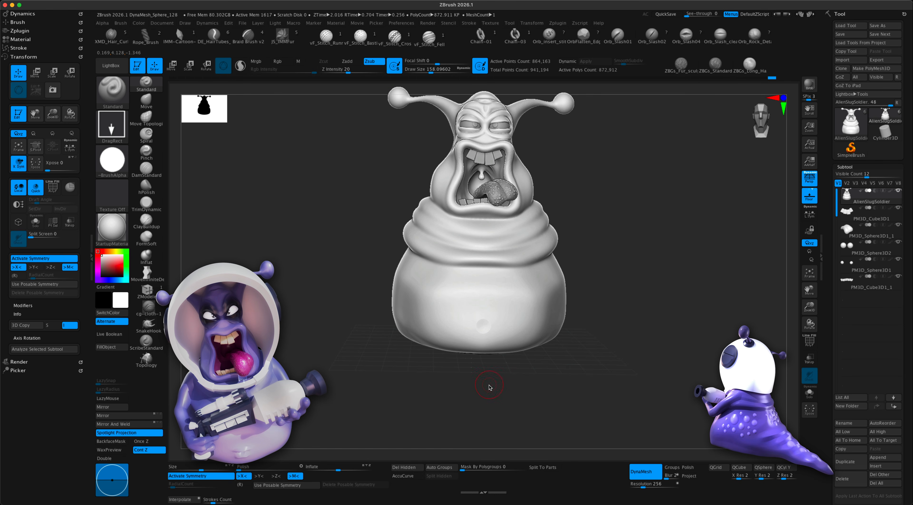
key(1)
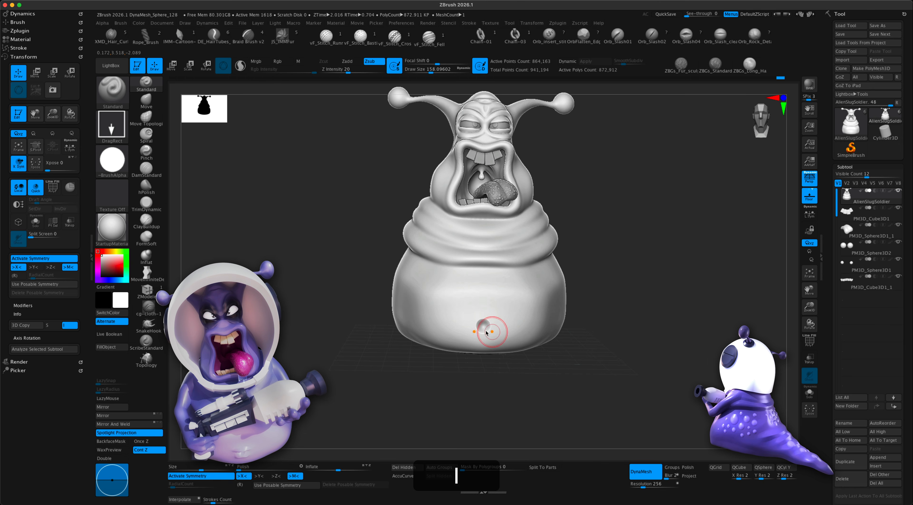
drag(551, 389, 434, 388)
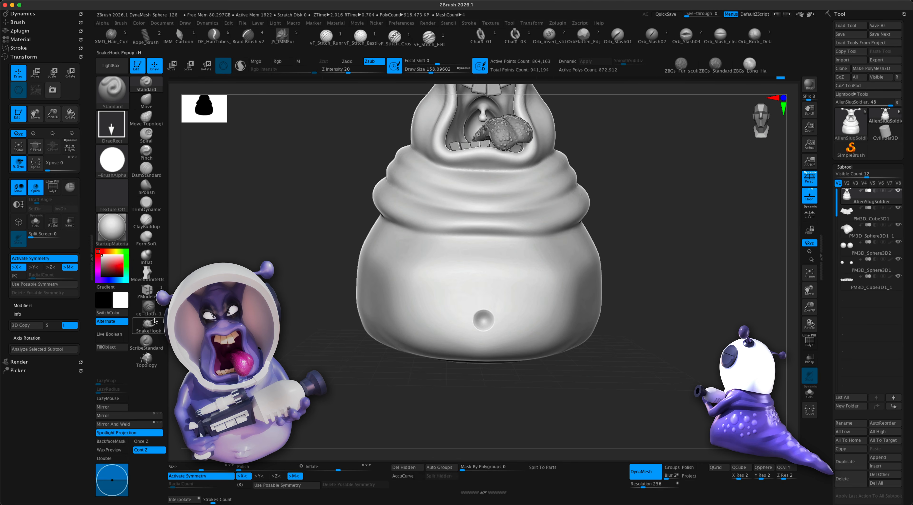
- Sculpt skin folds above and below the navel with the cg-cloth-1 brush at draw size about 145
click(151, 339)
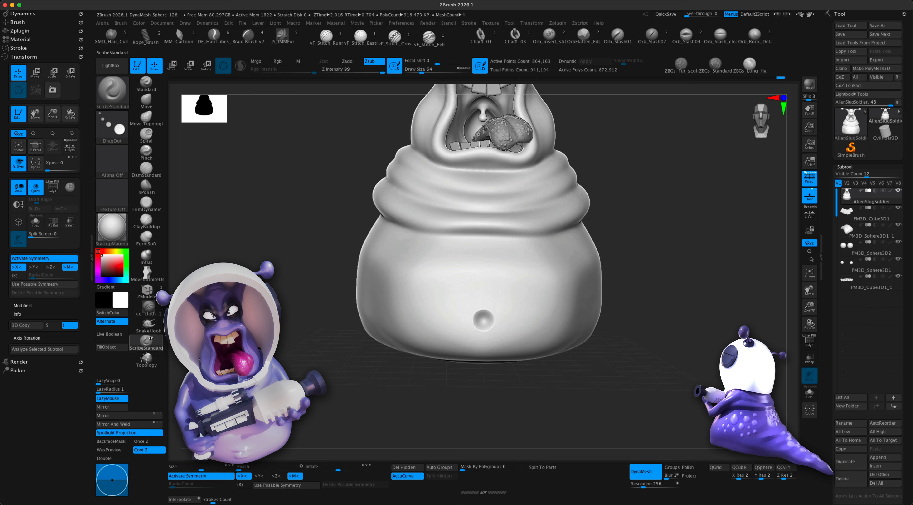
click(149, 311)
key(s)
alt+drag(341, 381, 407, 406)
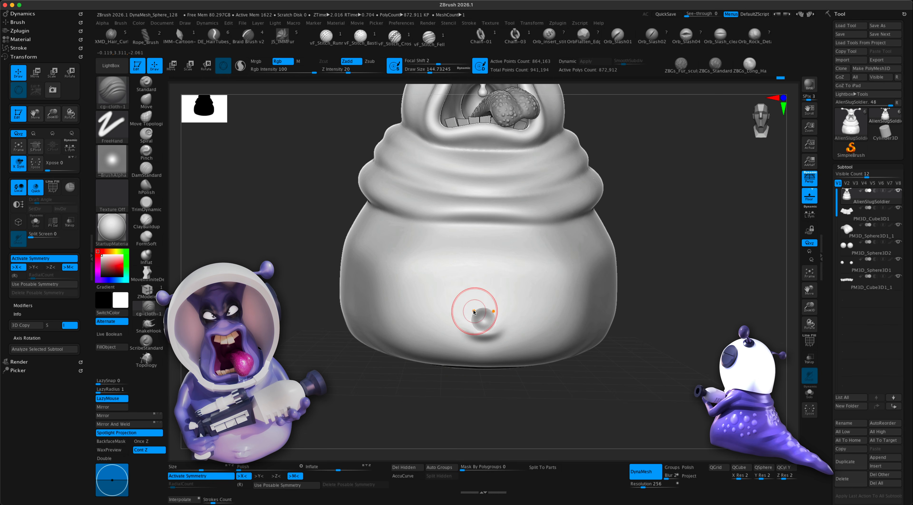
drag(490, 310, 496, 328)
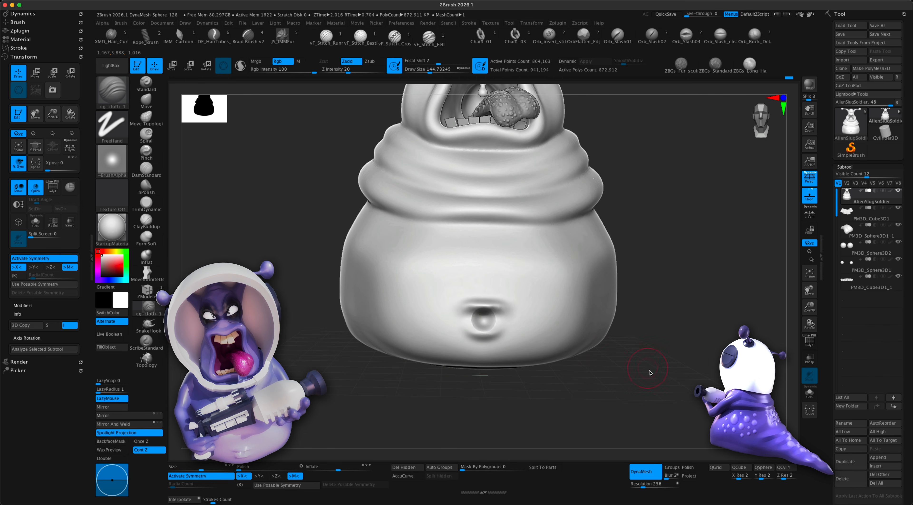
drag(649, 373, 624, 369)
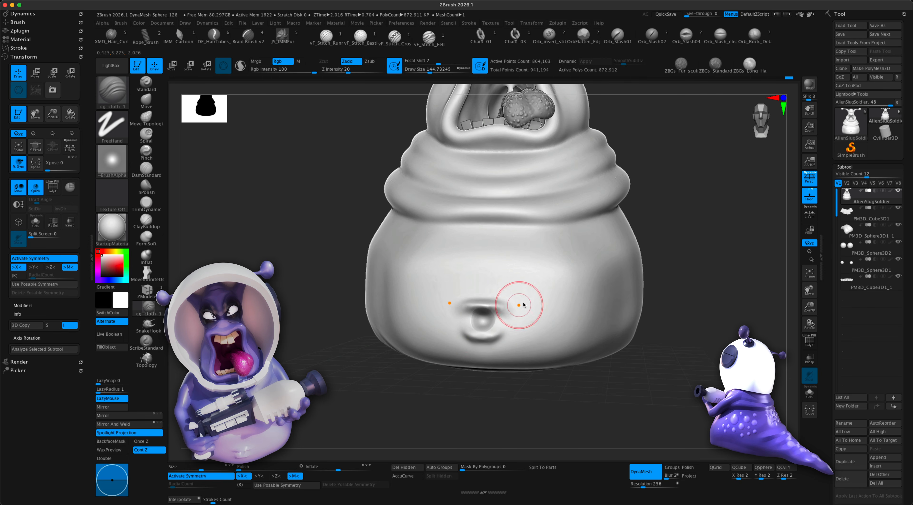
- Remesh the body with DynaMesh at resolution 256 and enlarge the cloth brush's draw size to about 182
mouse_move(708, 288)
mouse_down()
mouse_move(699, 280)
mouse_move(665, 308)
mouse_move(664, 291)
mouse_move(726, 343)
mouse_up()
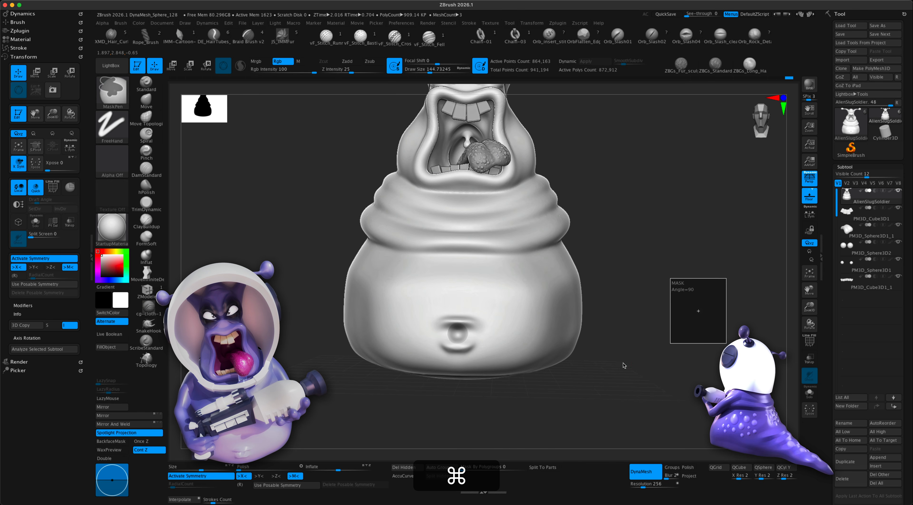
super+drag(670, 278, 726, 343)
key(s)
key(shift+s)
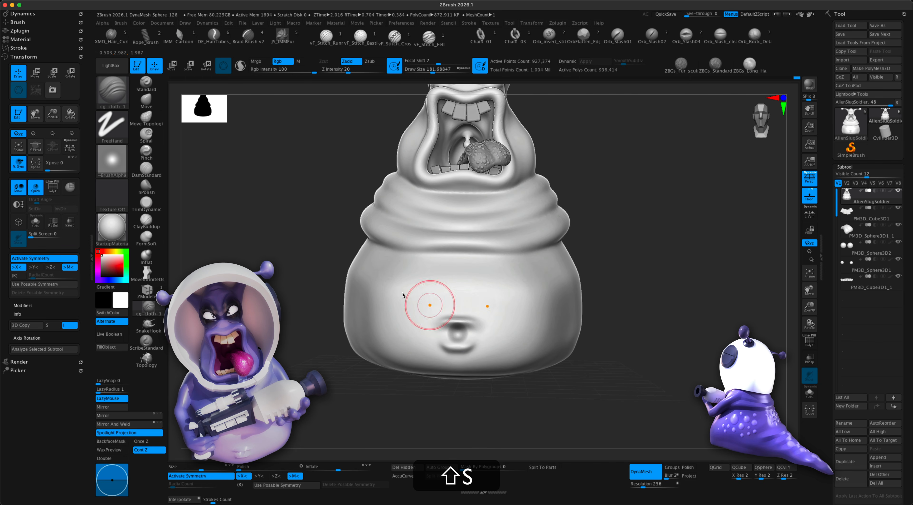
- Refine the lower belly and navel with the Move brush, using draw sizes of about 400 and 262
click(153, 105)
key(s)
drag(316, 346, 317, 335)
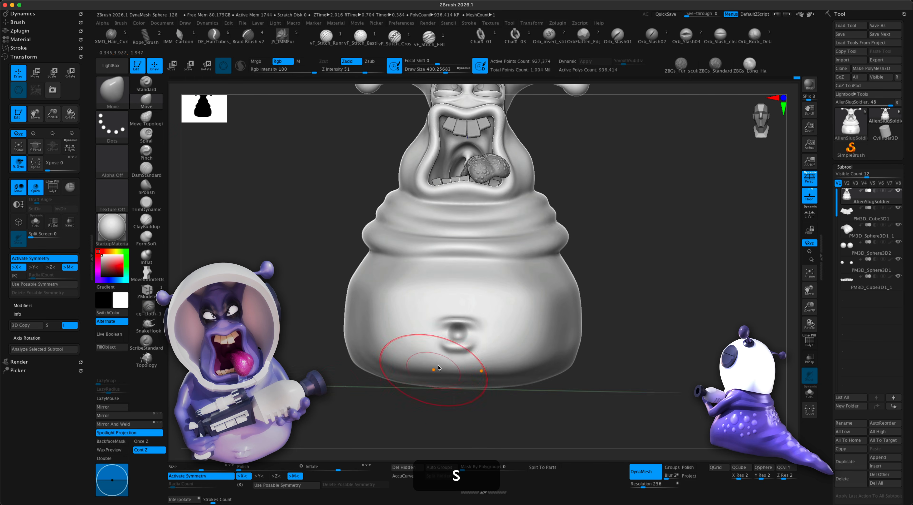
drag(601, 312, 623, 324)
key(s)
click(623, 324)
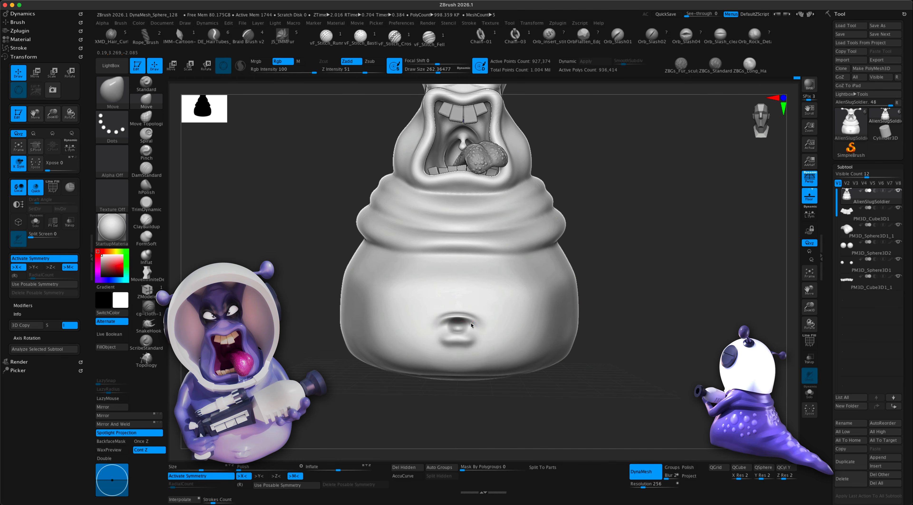
mouse_move(616, 336)
alt+mouse_down()
mouse_move(601, 313)
mouse_move(556, 319)
mouse_move(618, 324)
mouse_move(599, 347)
mouse_move(593, 336)
mouse_move(608, 341)
mouse_move(584, 335)
alt+mouse_up()
alt+drag(612, 293, 608, 304)
- Stamp a symmetrical pair of small raised nipples just below the collar with the Standard brush, redoing the first attempt
click(146, 84)
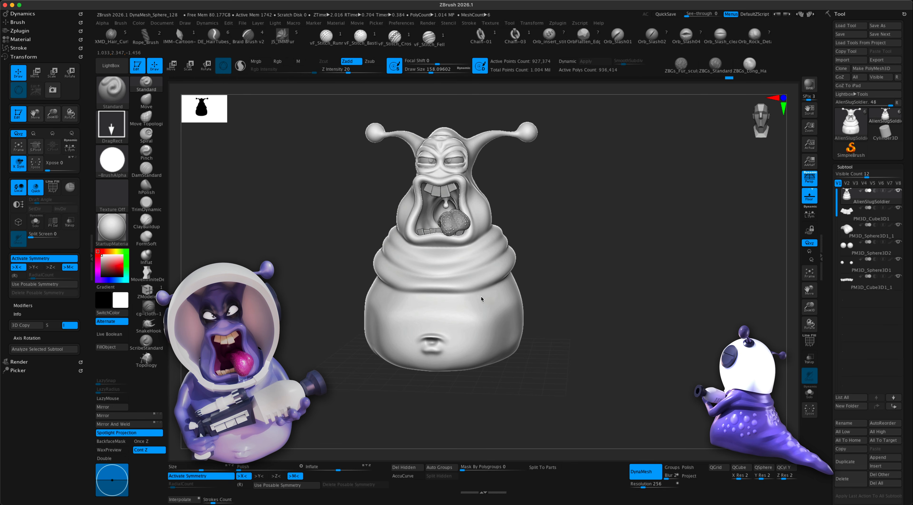
key(super+z)
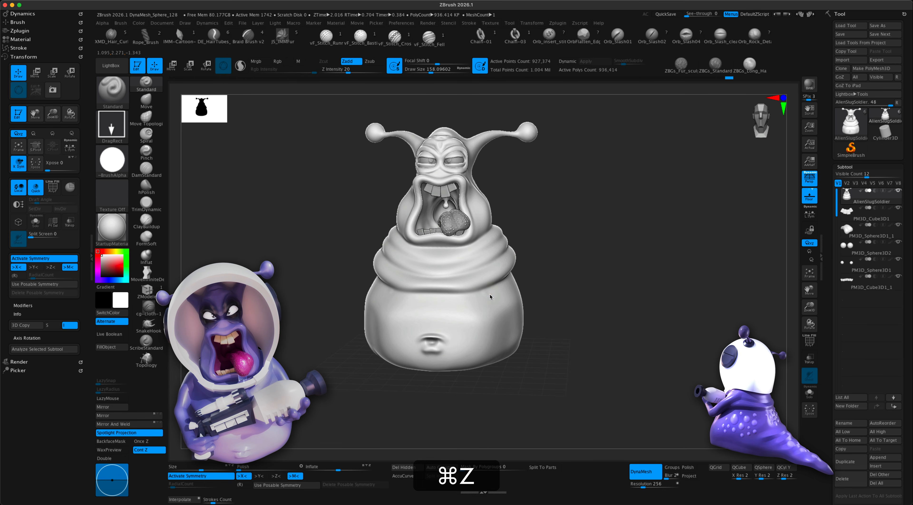
click(489, 293)
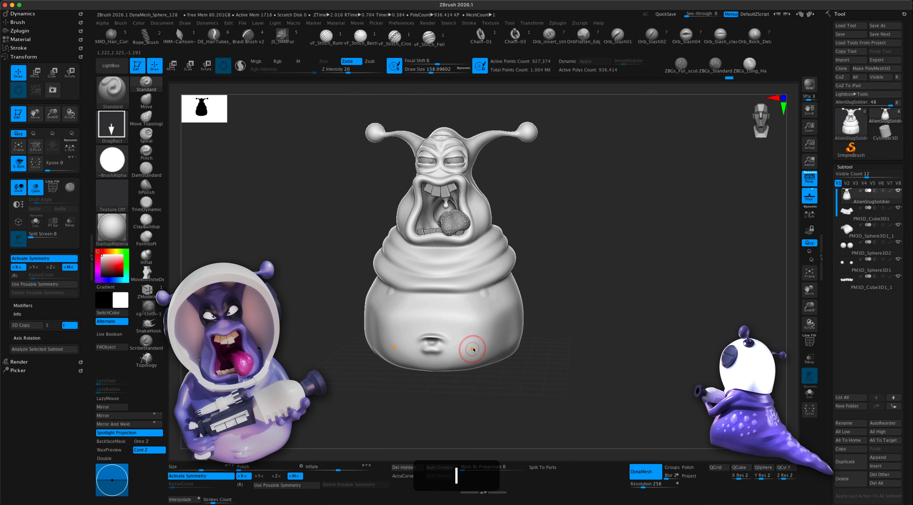
mouse_move(610, 305)
mouse_down()
mouse_move(603, 307)
mouse_move(622, 317)
mouse_move(573, 291)
mouse_up()
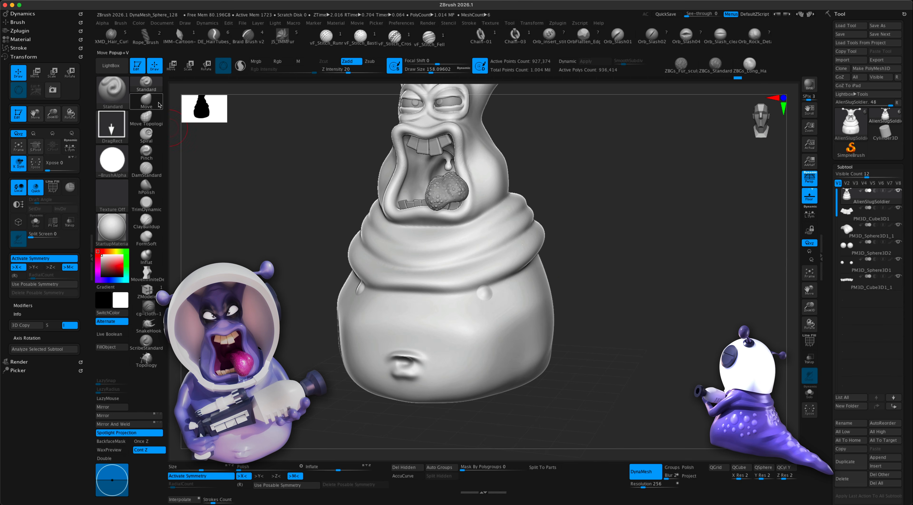
- Reshape the area around the nipples with the Move brush, using draw sizes of about 167 and 239
click(146, 101)
key(s)
drag(581, 252, 534, 255)
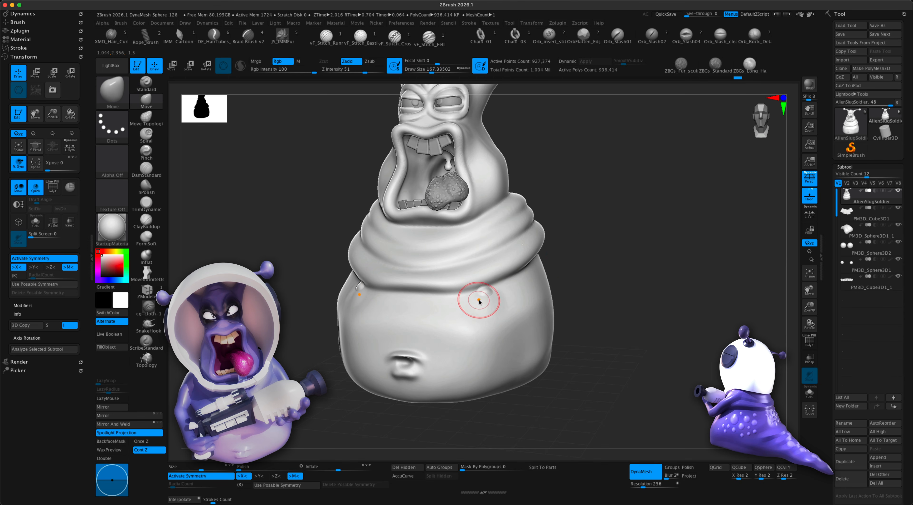
mouse_move(562, 286)
mouse_down()
mouse_move(601, 277)
mouse_move(589, 287)
mouse_up()
key(s)
drag(480, 292, 485, 296)
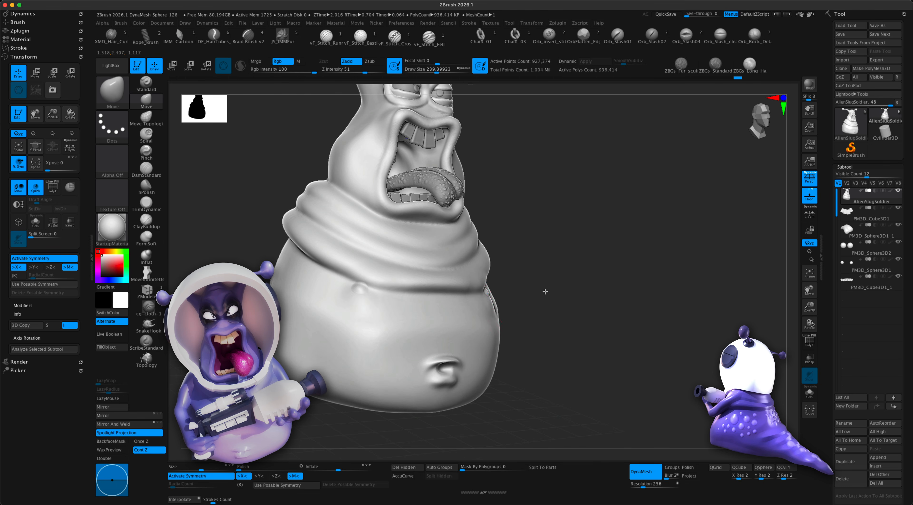
- Form sagging breasts around the nipples and curve the collar's lower fold over them with the Move brush
mouse_move(546, 292)
mouse_down()
mouse_move(485, 300)
mouse_move(599, 268)
mouse_move(579, 305)
mouse_move(430, 283)
mouse_up()
drag(487, 288, 505, 283)
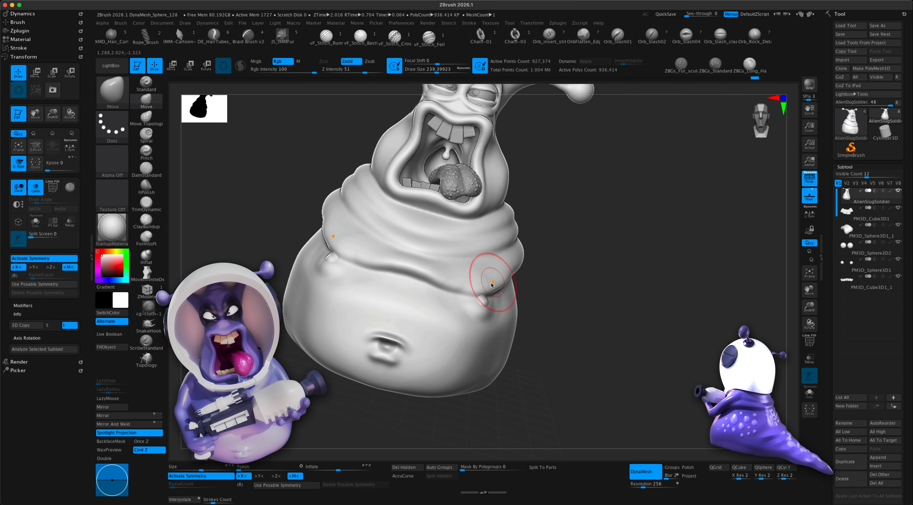
mouse_move(452, 280)
right_down()
mouse_move(636, 295)
mouse_move(565, 320)
right_up()
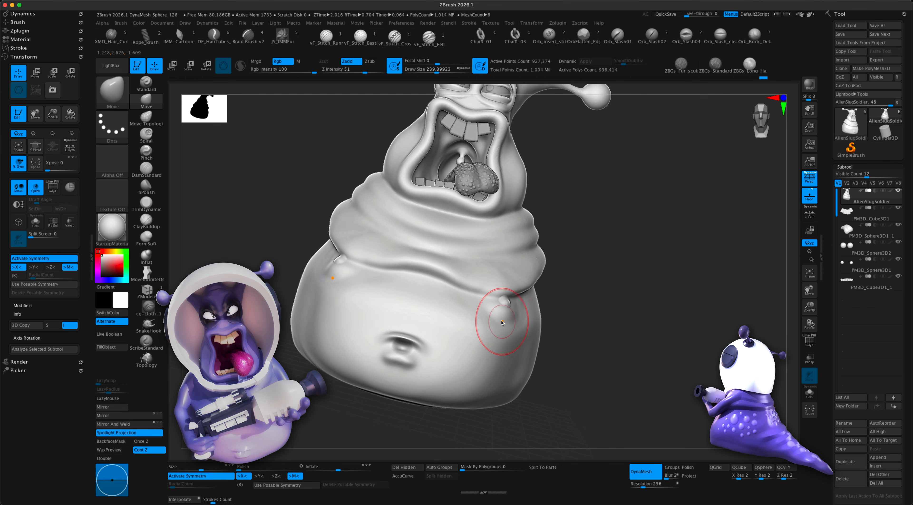
mouse_move(490, 322)
right_down()
mouse_move(598, 315)
mouse_move(550, 302)
right_up()
drag(439, 270, 438, 267)
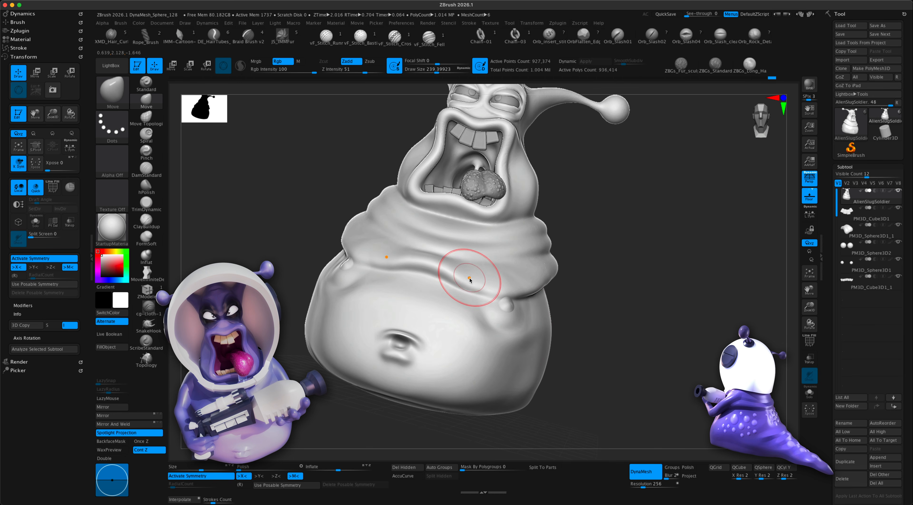
mouse_move(599, 296)
right_down()
mouse_move(491, 297)
mouse_move(611, 296)
mouse_move(611, 320)
mouse_move(591, 279)
mouse_move(577, 344)
mouse_move(541, 307)
right_up()
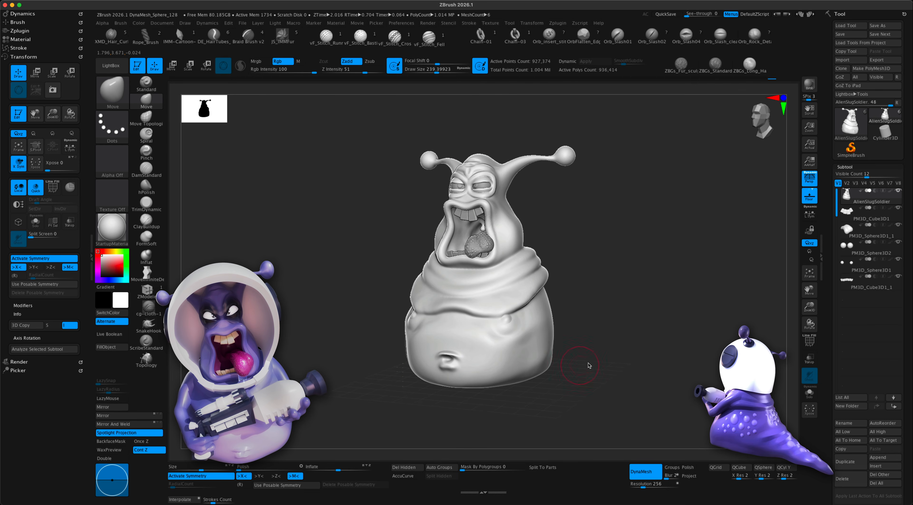
- Enlarge the Move brush to draw size about 318 and adjust the collar folds and chest from several angles
key(s)
drag(602, 359, 607, 359)
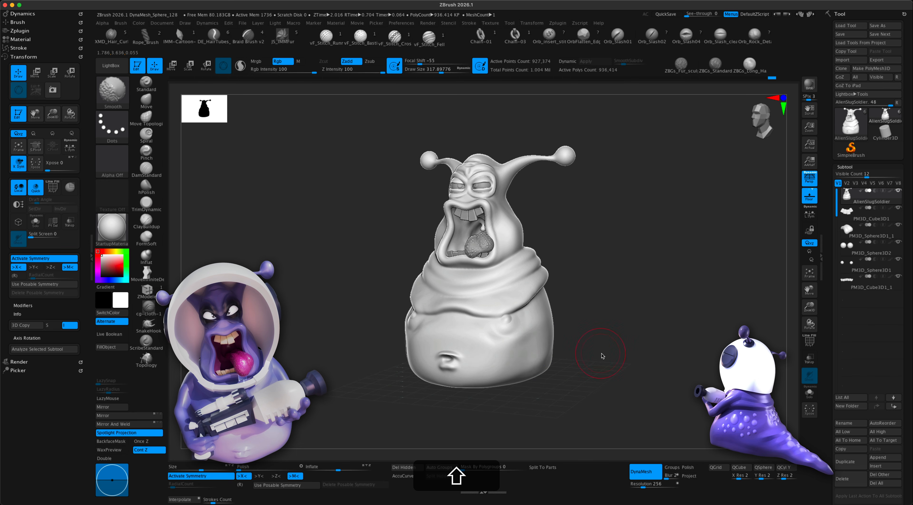
mouse_move(602, 354)
alt+right_down()
mouse_move(593, 343)
mouse_move(546, 345)
mouse_move(600, 340)
mouse_move(581, 346)
mouse_move(585, 355)
alt+right_up()
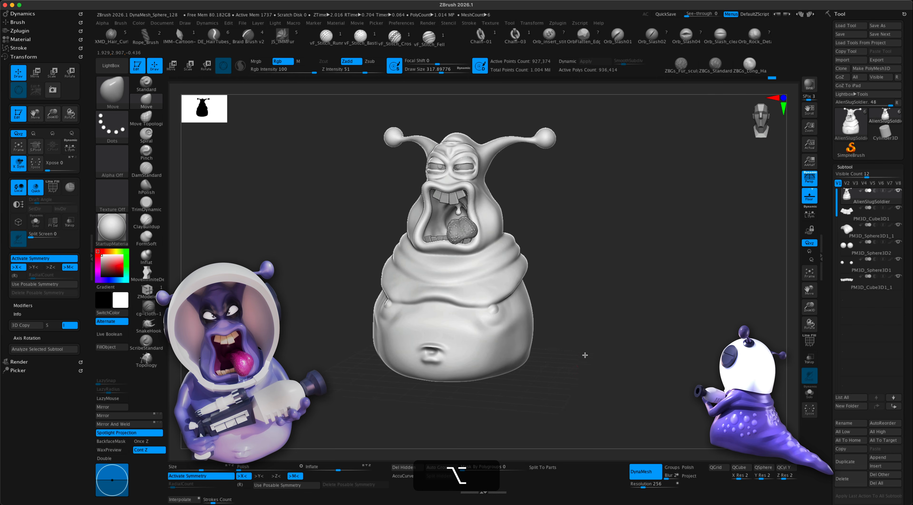
mouse_move(585, 354)
mouse_down()
mouse_move(567, 351)
mouse_move(599, 356)
mouse_move(589, 360)
mouse_up()
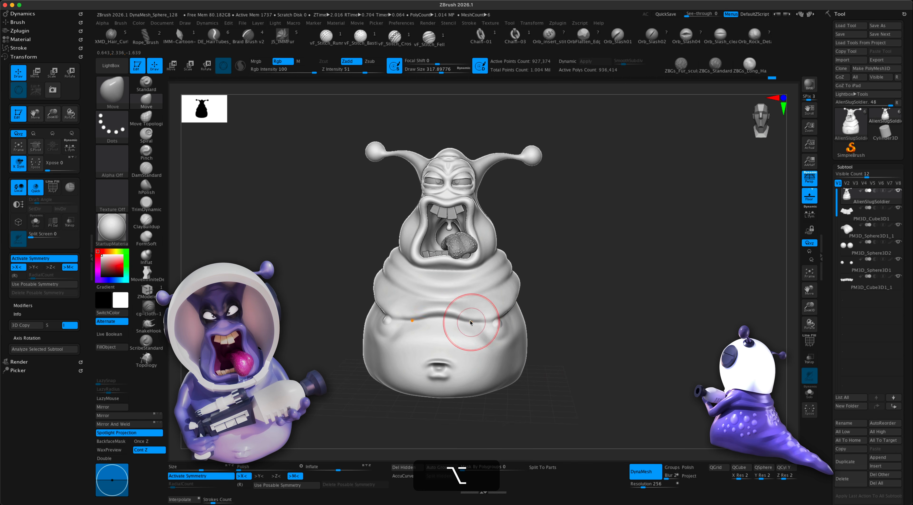
mouse_move(473, 302)
right_down()
mouse_move(588, 306)
mouse_move(563, 330)
right_up()
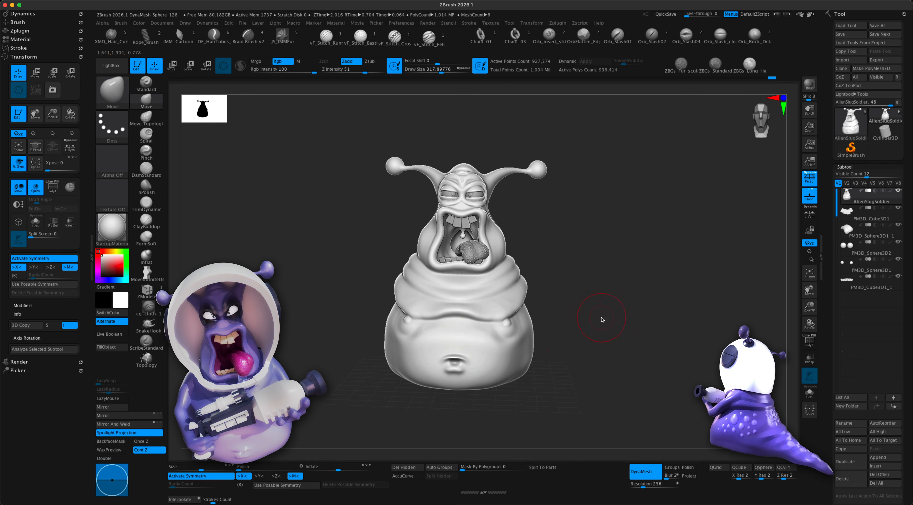
mouse_move(631, 337)
right_down()
mouse_move(589, 354)
mouse_move(617, 347)
mouse_move(605, 343)
right_up()
- Turn off perspective, enable AccuCurve and pull a long pointed tail from the body's lower back with the Move brush at draw size about 878
click(813, 184)
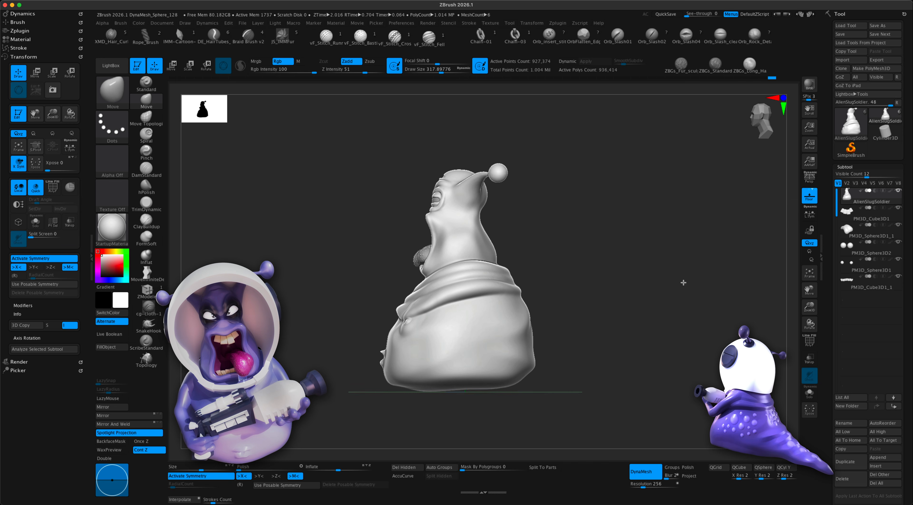
key(shift)
alt+right_drag(586, 370, 512, 350)
key(s)
drag(552, 358, 563, 359)
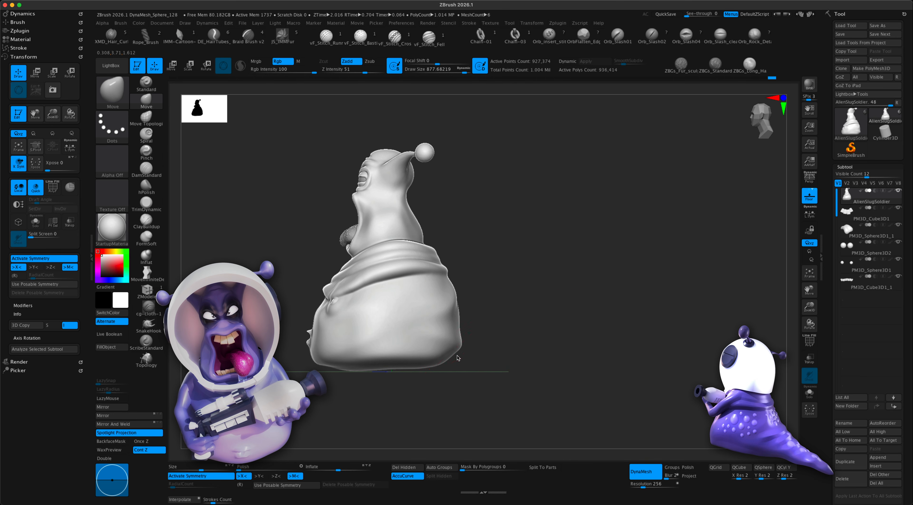
drag(457, 357, 593, 370)
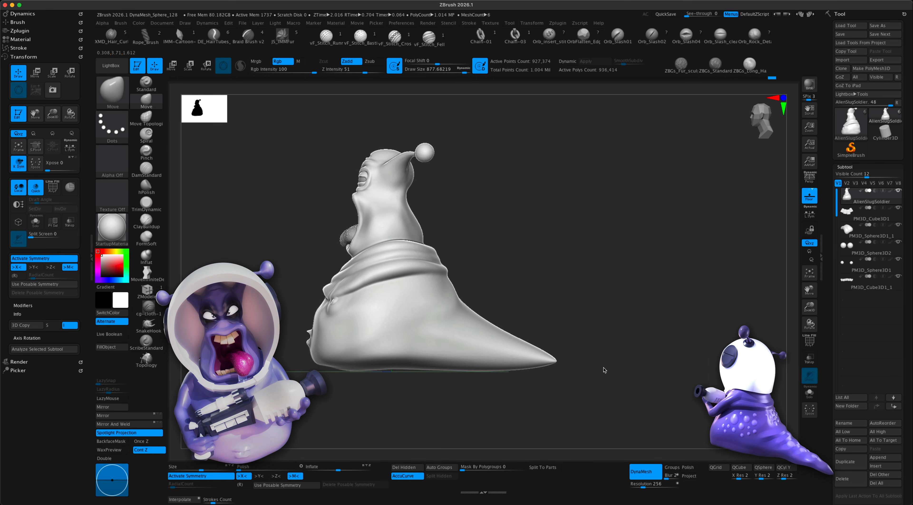
- Turn off AccuCurve and taper the tail's end symmetrically with the Move brush at draw size about 611
mouse_move(606, 369)
mouse_down()
mouse_move(634, 368)
mouse_move(633, 406)
mouse_move(635, 376)
mouse_move(632, 403)
mouse_move(622, 378)
mouse_move(537, 378)
mouse_move(556, 372)
mouse_up()
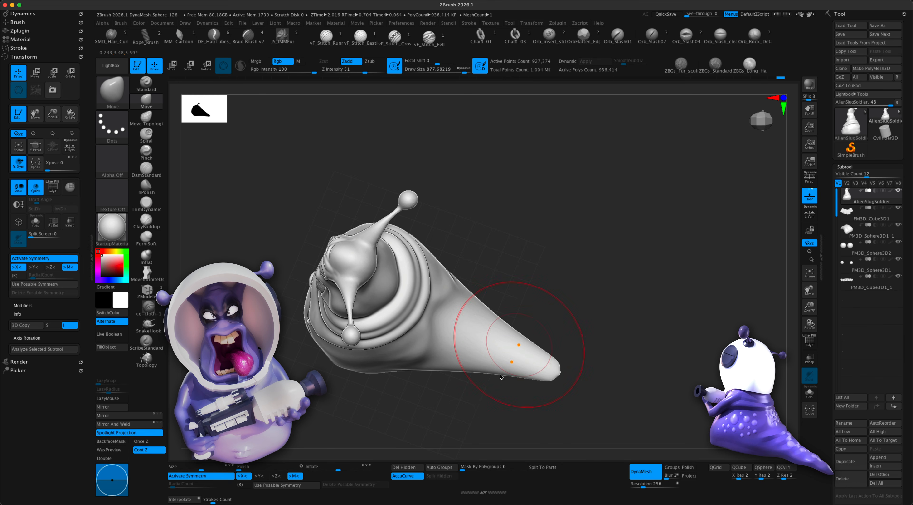
click(412, 475)
key(s)
drag(581, 309, 556, 309)
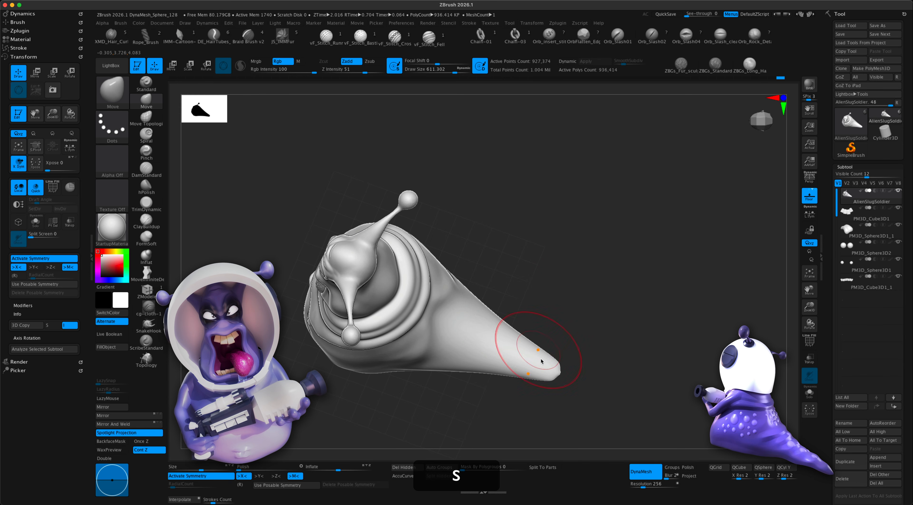
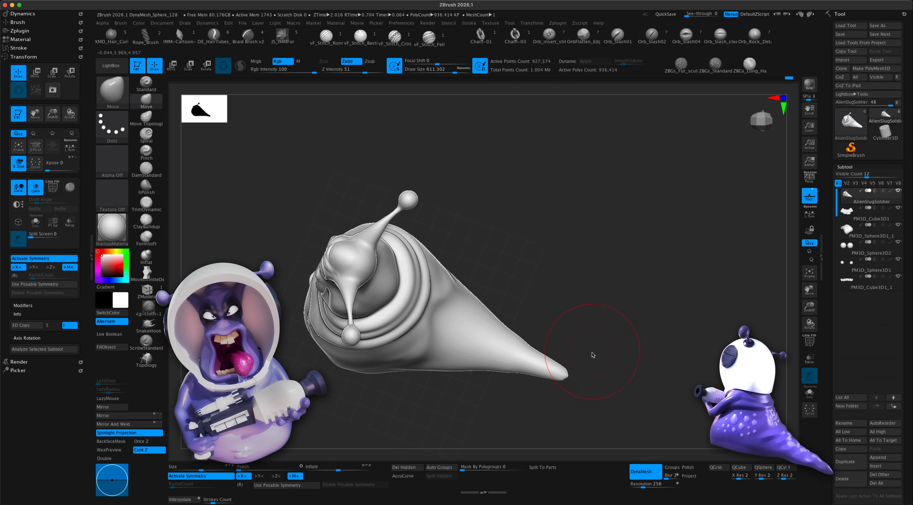
drag(607, 338, 608, 331)
- Reshape the back and flanks where the body flows into the tail, working from several rear angles
drag(539, 291, 442, 318)
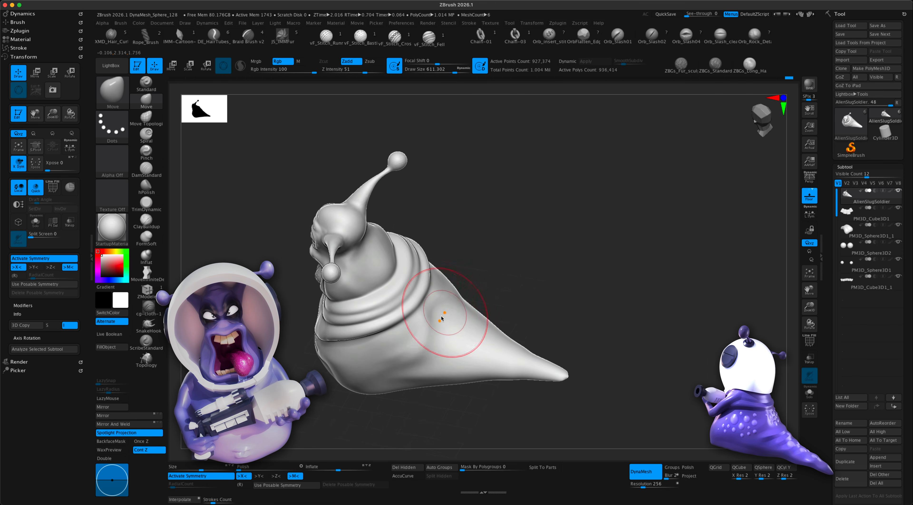
drag(543, 280, 504, 268)
drag(399, 321, 402, 314)
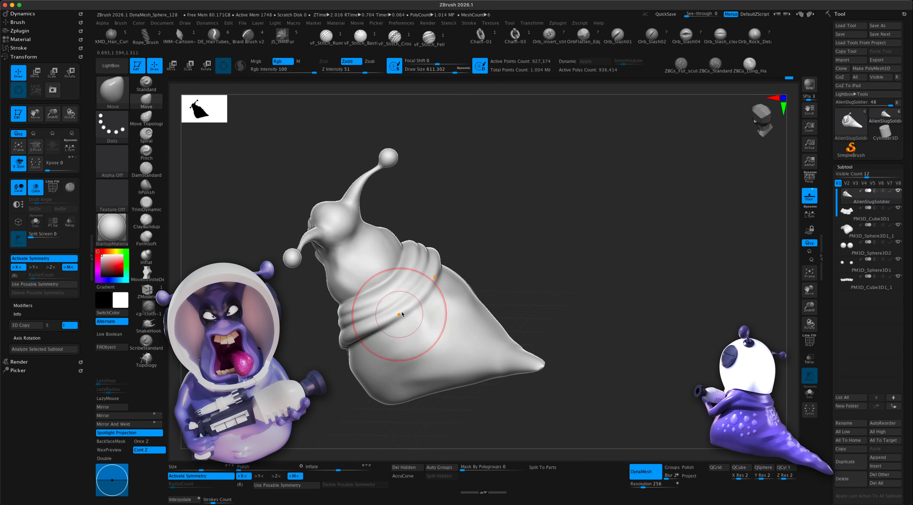
drag(518, 271, 433, 335)
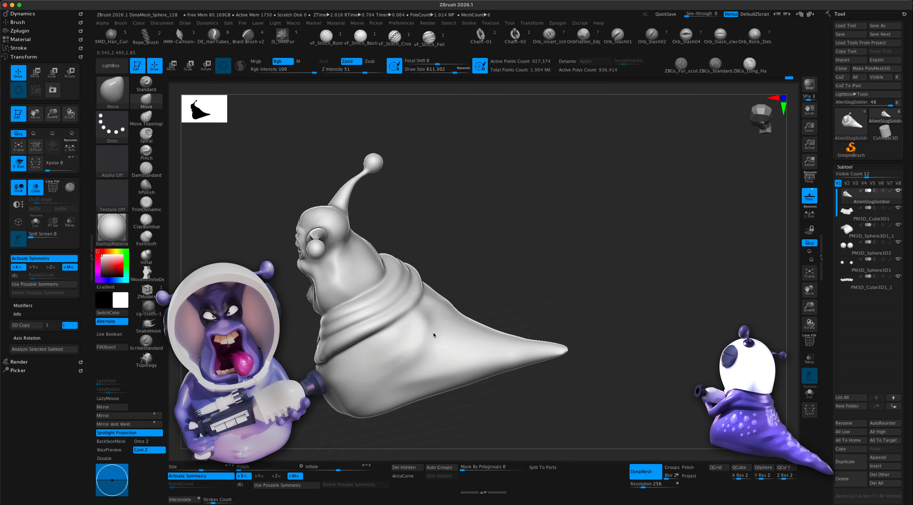
drag(535, 302, 549, 285)
drag(439, 328, 452, 297)
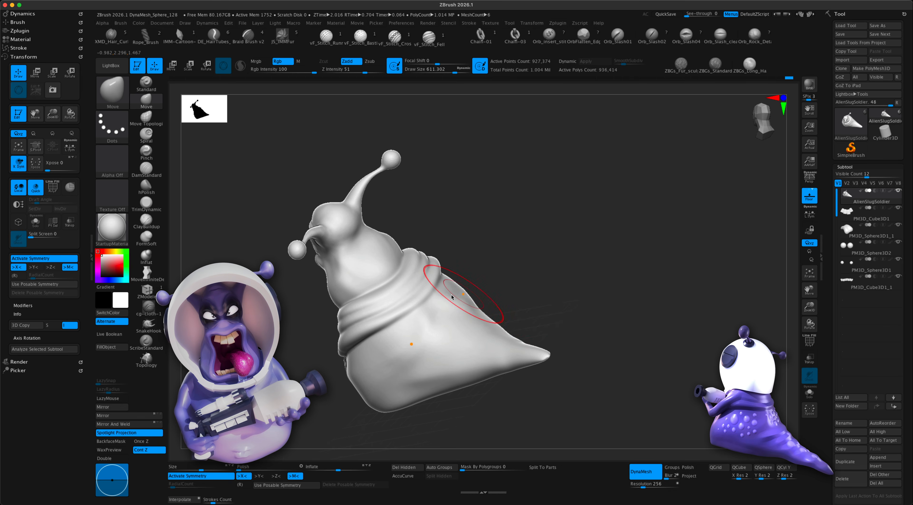
- Sculpt soft wrinkles across the body's lower back and flank with the cg-cloth brush at draw size about 379
shift+drag(534, 284, 531, 299)
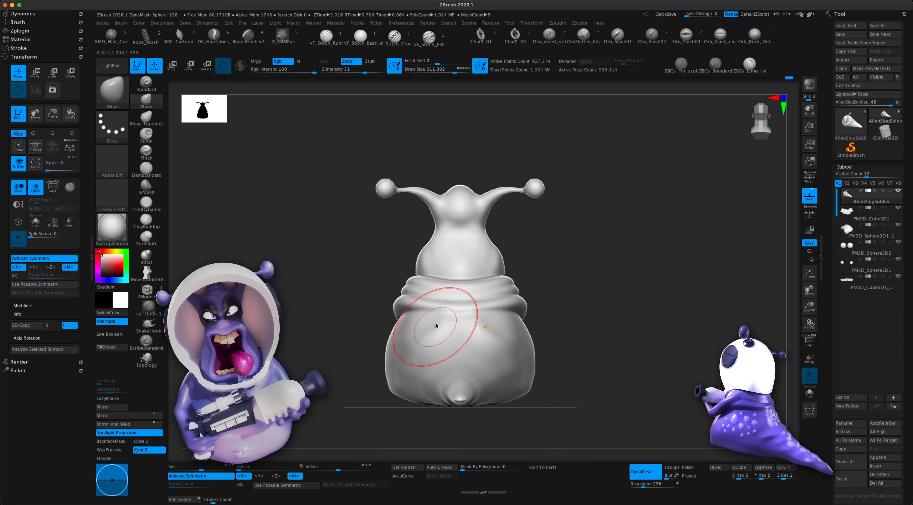
drag(593, 329, 465, 361)
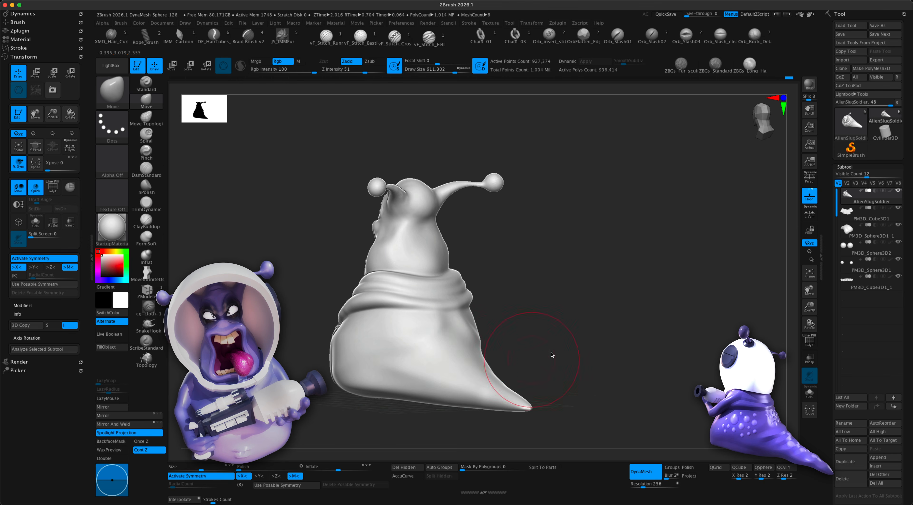
drag(551, 354, 479, 362)
alt+drag(546, 343, 493, 358)
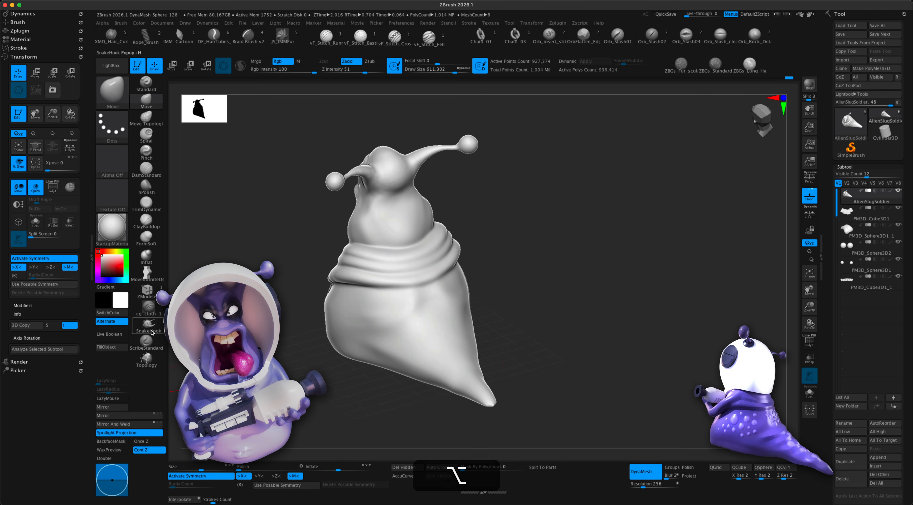
click(148, 309)
key(s)
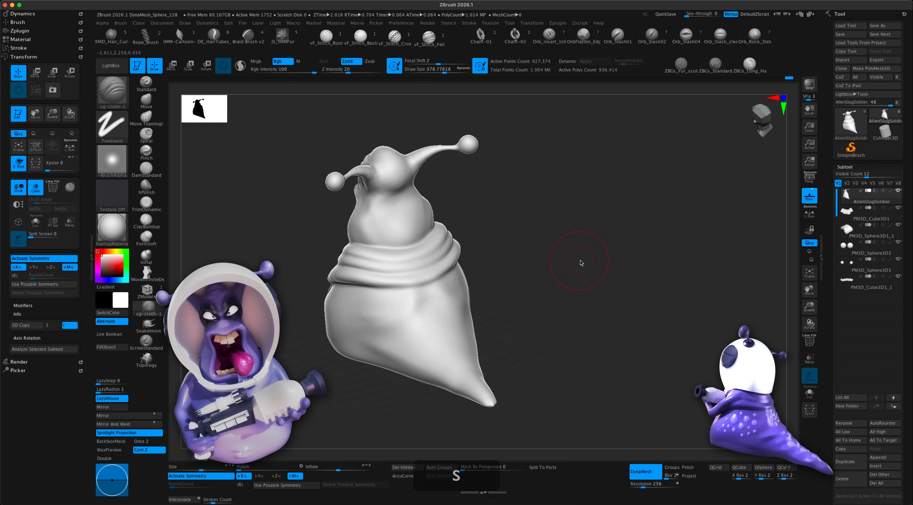
alt+drag(552, 297, 537, 304)
alt+drag(398, 339, 461, 318)
mouse_move(538, 307)
mouse_down()
mouse_move(496, 317)
mouse_move(433, 362)
mouse_up()
drag(535, 345, 438, 382)
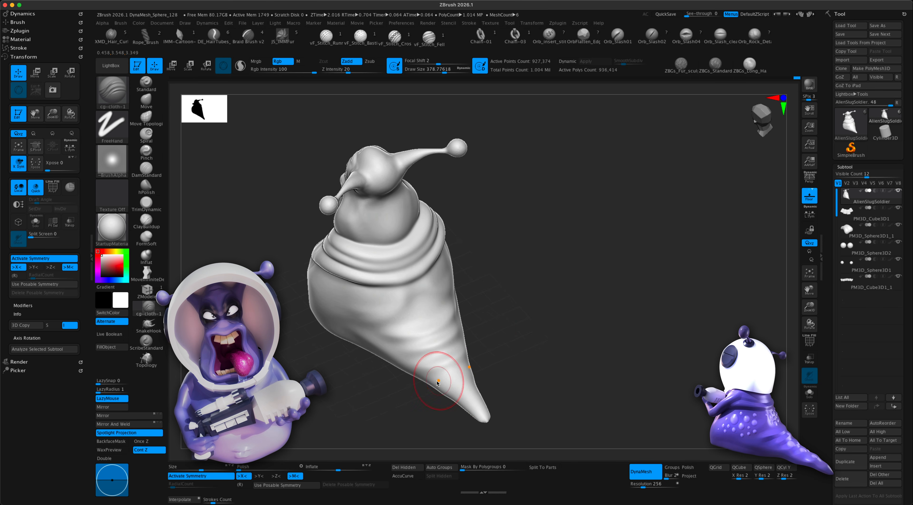
- Continue the ring-like folds down the tail toward its tip, undoing the unwanted stroke
mouse_move(468, 412)
mouse_down()
mouse_move(555, 367)
mouse_move(487, 407)
mouse_move(528, 387)
mouse_move(461, 383)
mouse_move(534, 312)
mouse_move(407, 325)
mouse_up()
key(super+z)
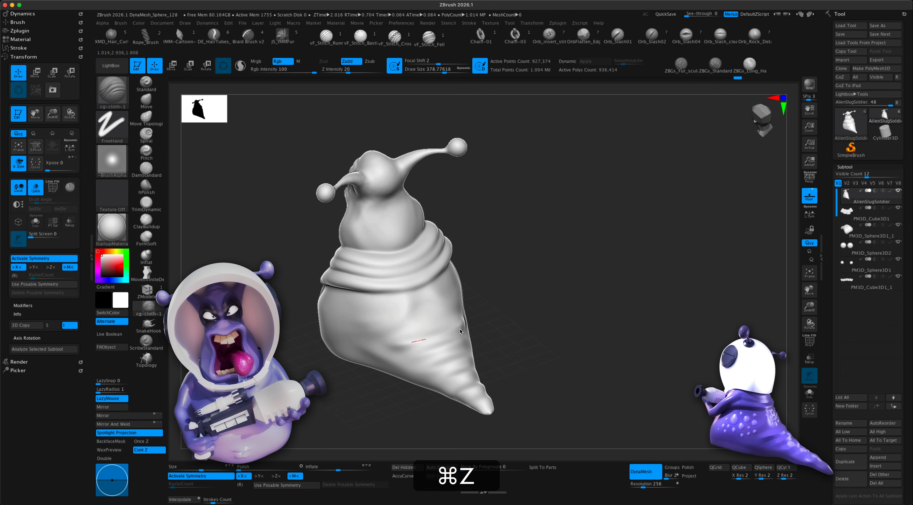
drag(533, 330, 585, 328)
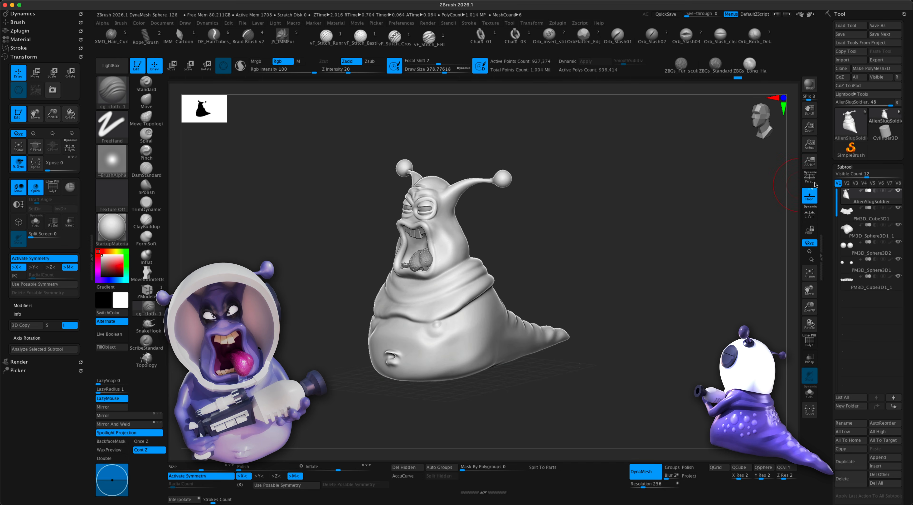
- Turn on perspective and adjust the lower belly and sides with the Move brush at draw size about 468
click(813, 181)
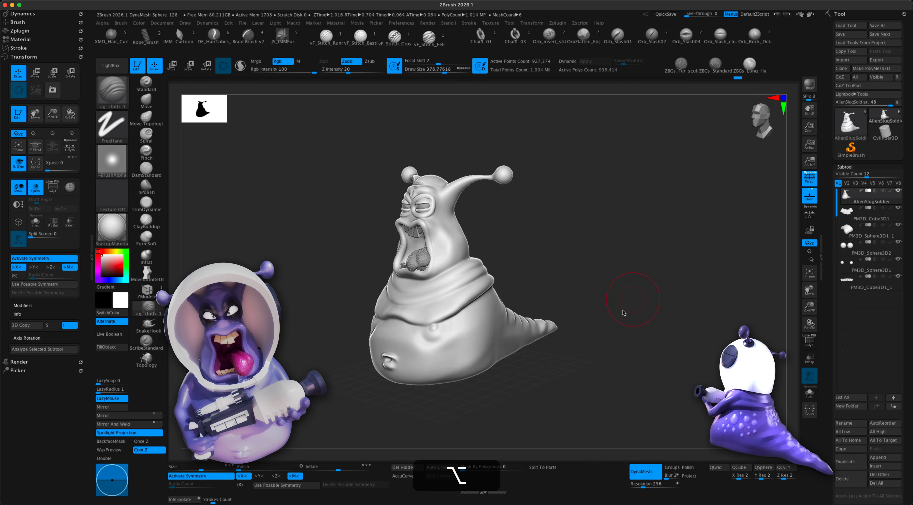
mouse_move(623, 314)
alt+mouse_down()
mouse_move(607, 311)
mouse_move(632, 366)
mouse_move(636, 357)
mouse_move(622, 375)
mouse_move(468, 401)
mouse_move(546, 381)
mouse_move(565, 395)
alt+mouse_up()
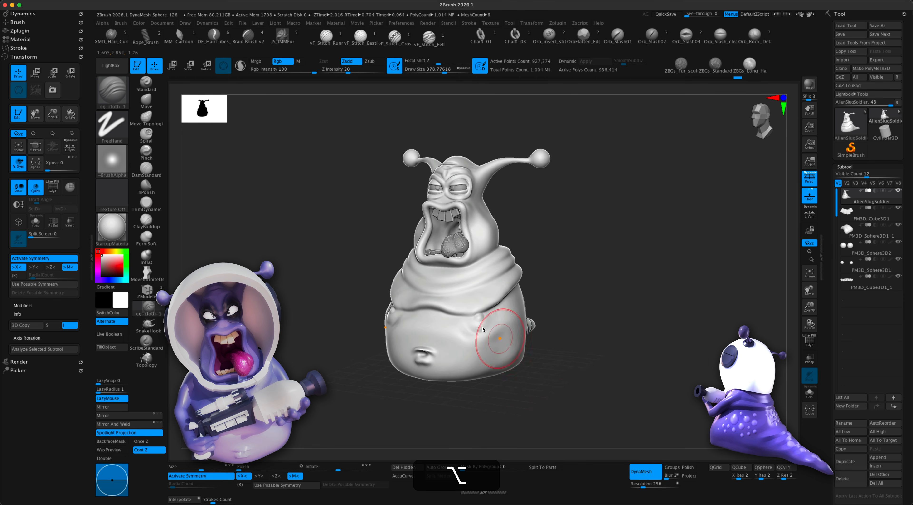
click(146, 102)
key(s)
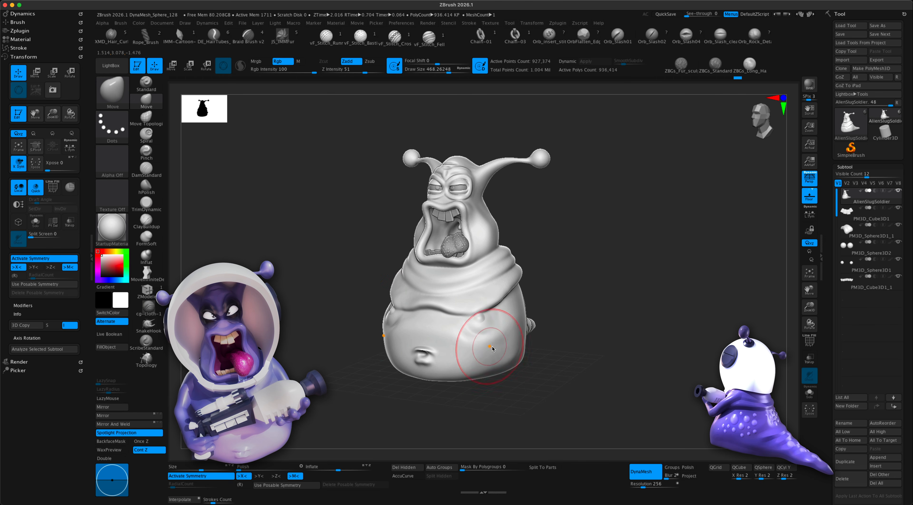
drag(495, 358, 497, 360)
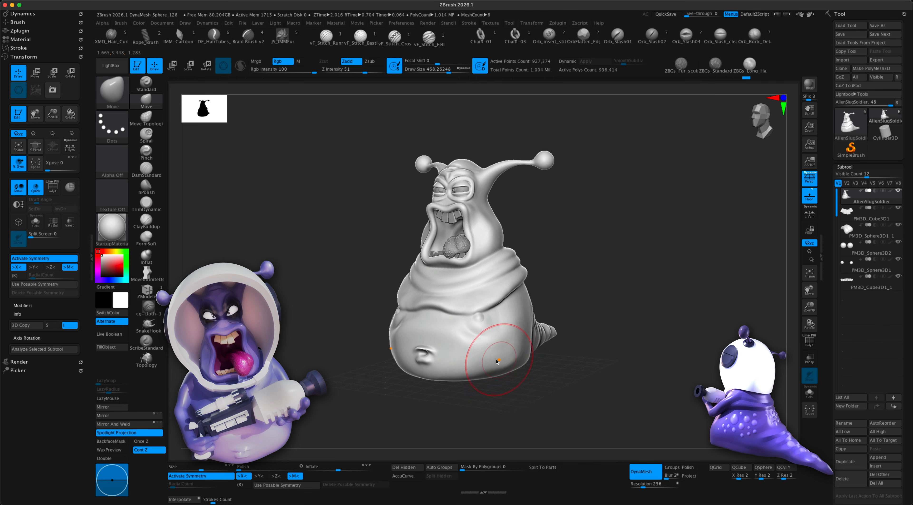
alt+drag(536, 407, 516, 387)
drag(449, 356, 503, 344)
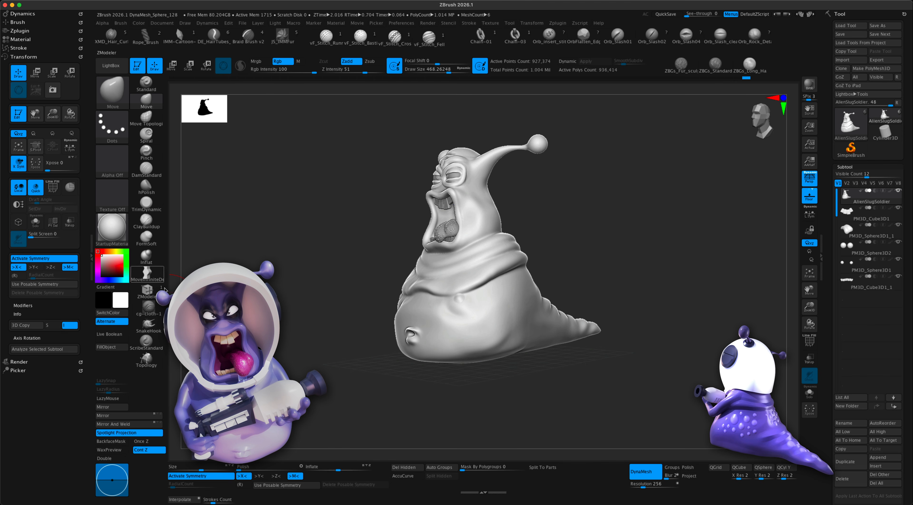
- Shape the lower edge of the belly and tail with the cg-cloth brush at draw size about 358, undoing unwanted strokes
click(149, 307)
key(s)
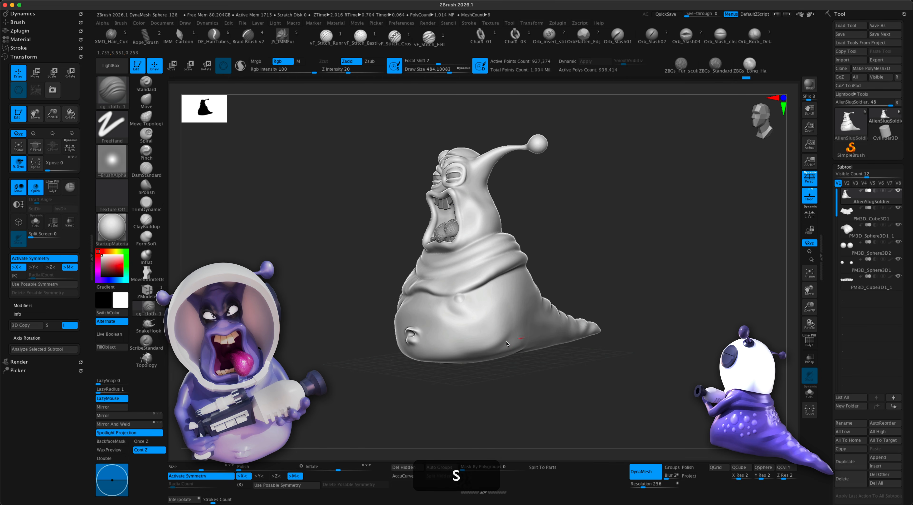
key(super+s)
super+drag(470, 387, 464, 386)
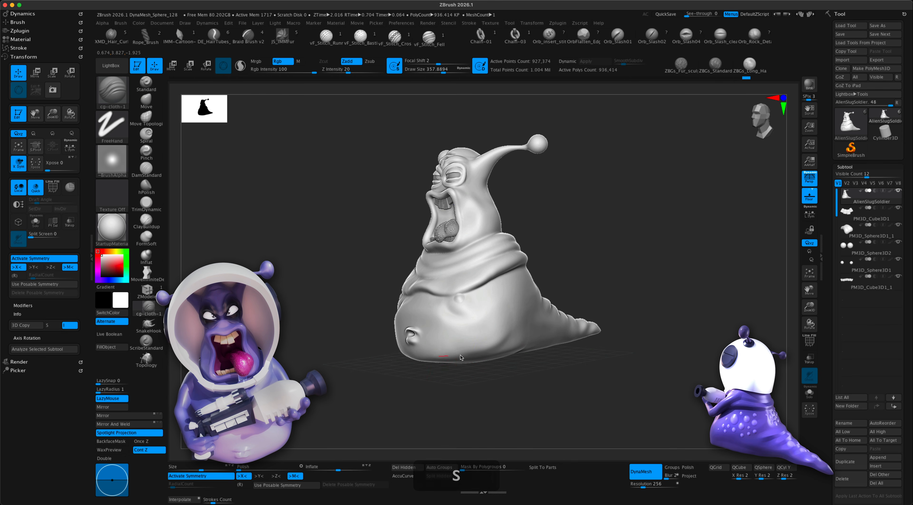
key(super+z)
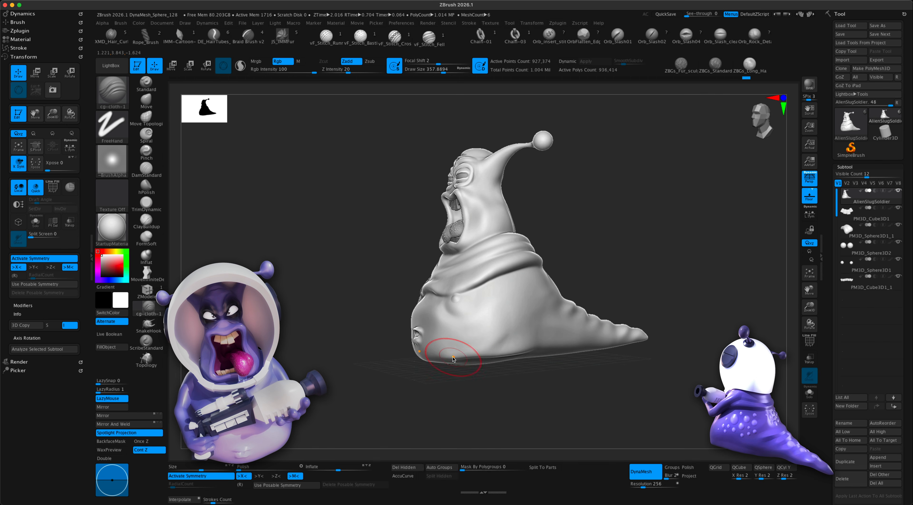
key(super+z)
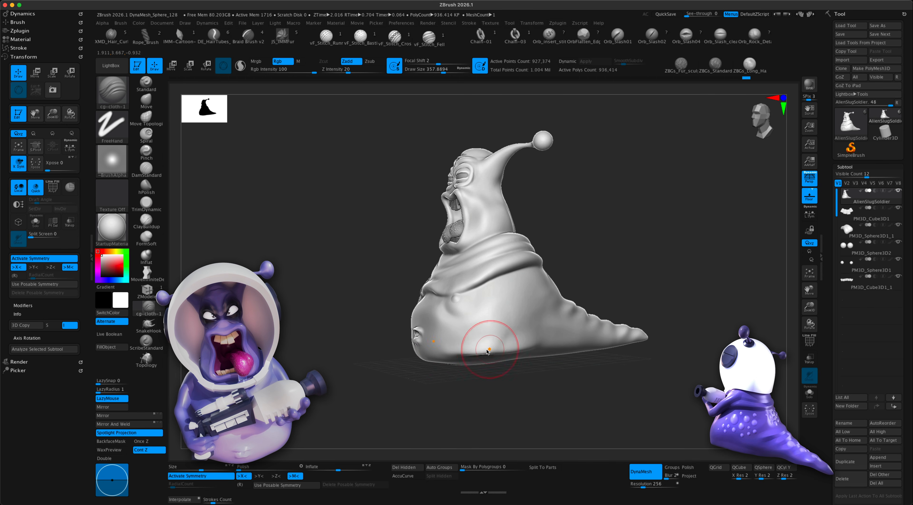
drag(621, 402, 560, 381)
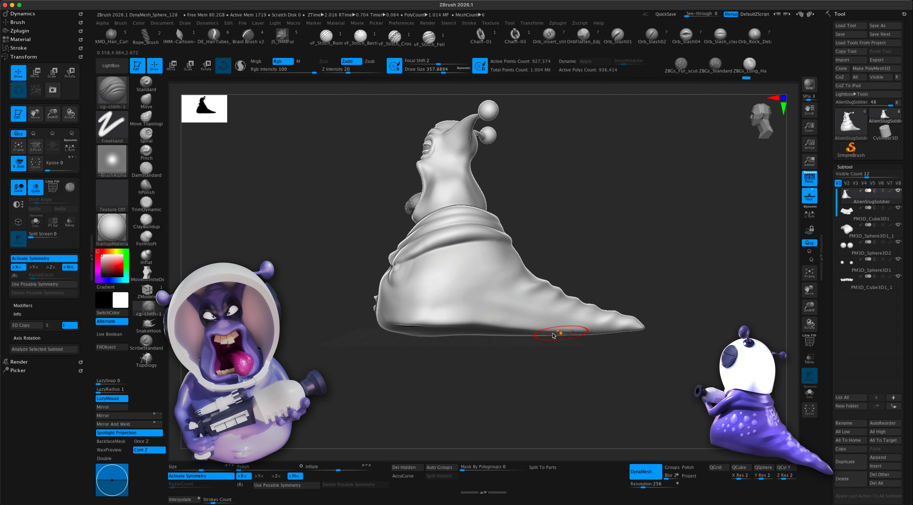
key(super+z)
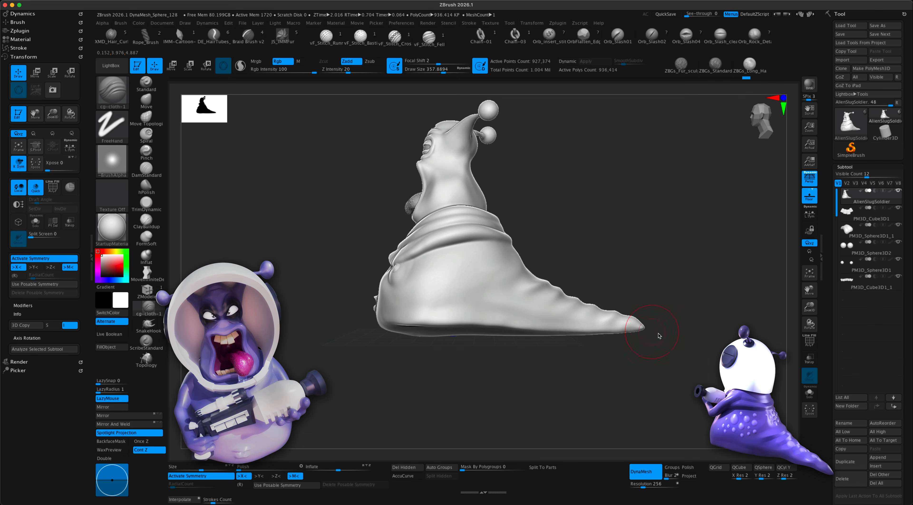
drag(634, 363, 649, 376)
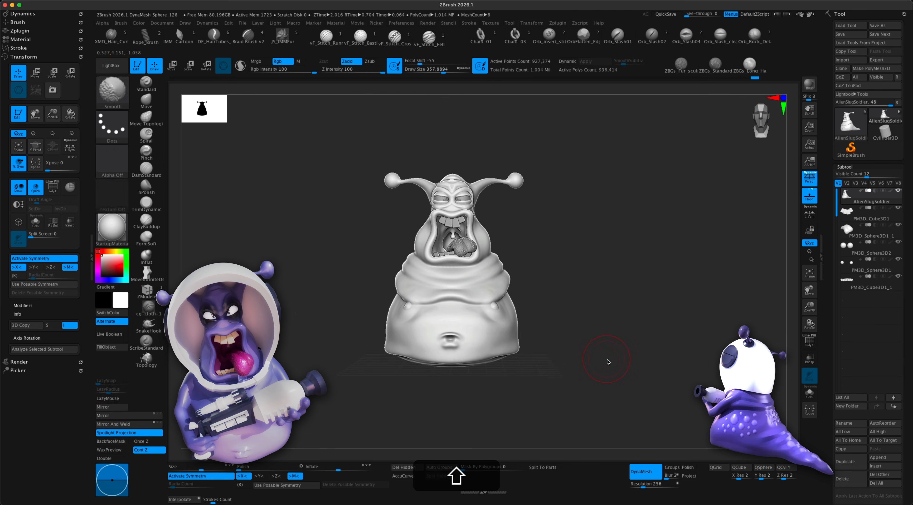
- Turn off perspective and flatten the body's underside with the gizmo in front view, then check it from below
alt+drag(608, 359, 614, 354)
click(177, 66)
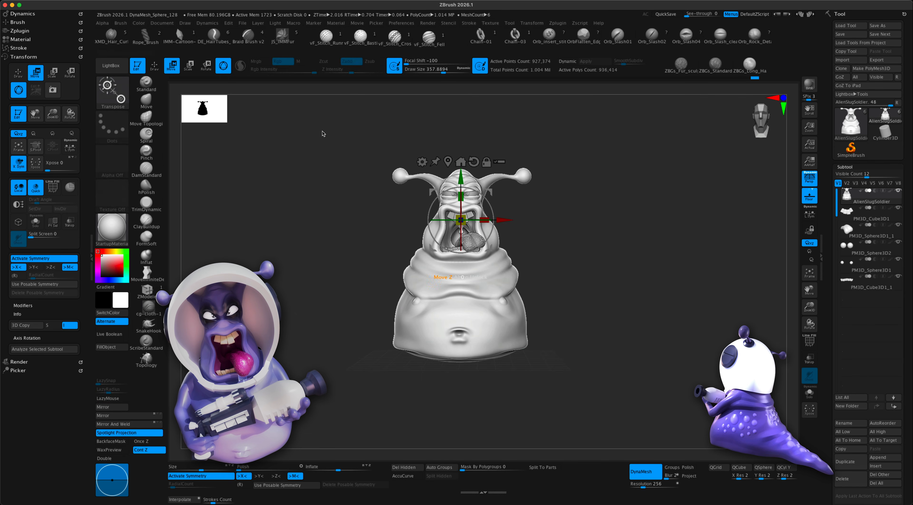
click(810, 177)
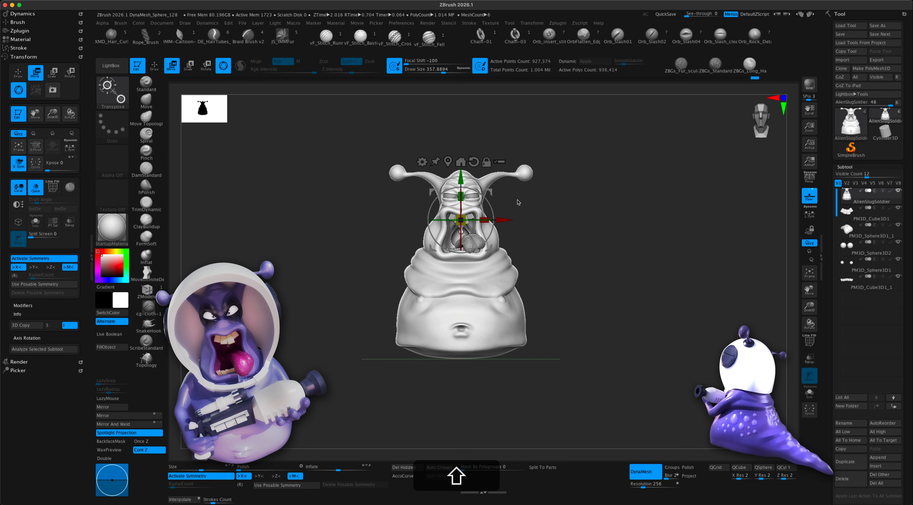
alt+shift+drag(518, 202, 515, 223)
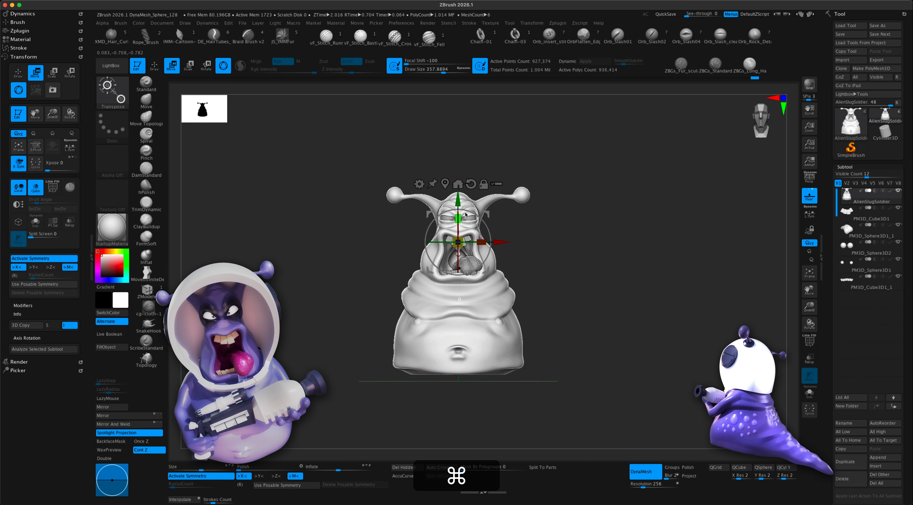
super+drag(465, 212, 462, 223)
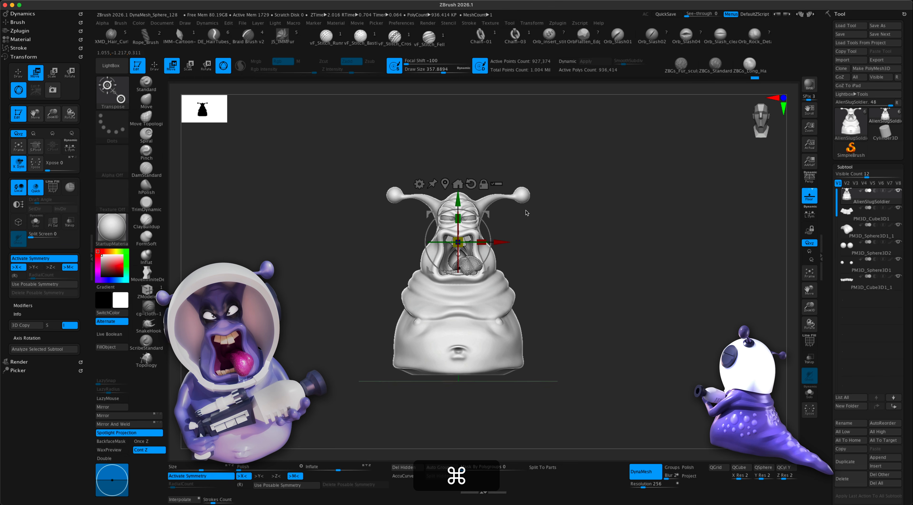
key(q)
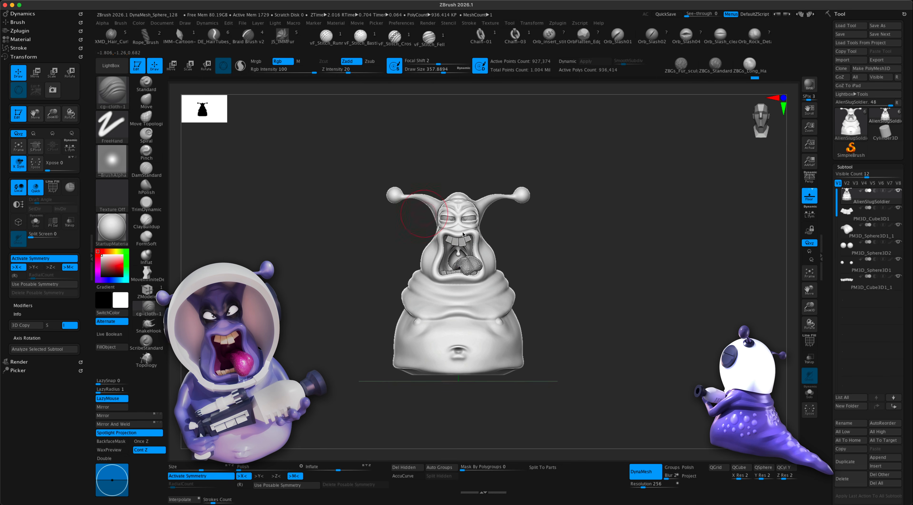
drag(597, 324, 601, 261)
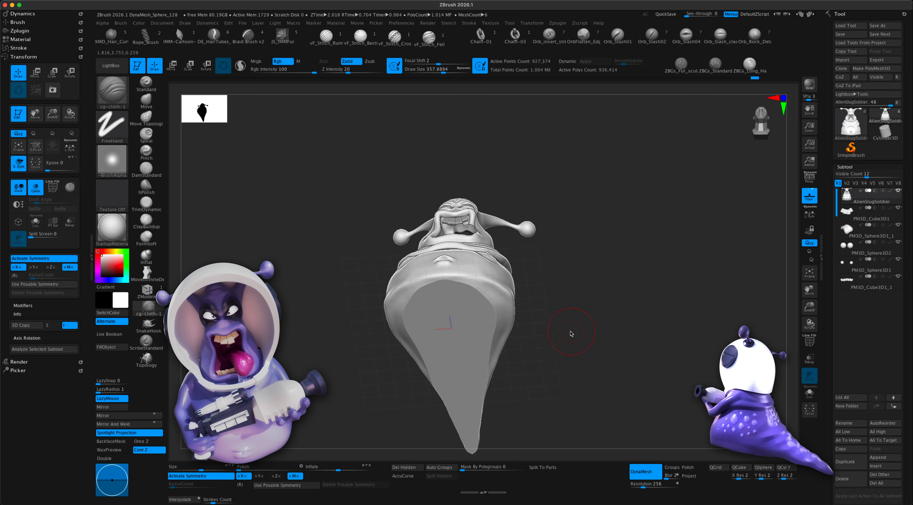
- Re-mesh the body with DynaMesh at resolution 256 and smooth the edges around the flat underside
mouse_move(562, 317)
super+mouse_down()
mouse_move(559, 333)
mouse_move(604, 362)
super+mouse_up()
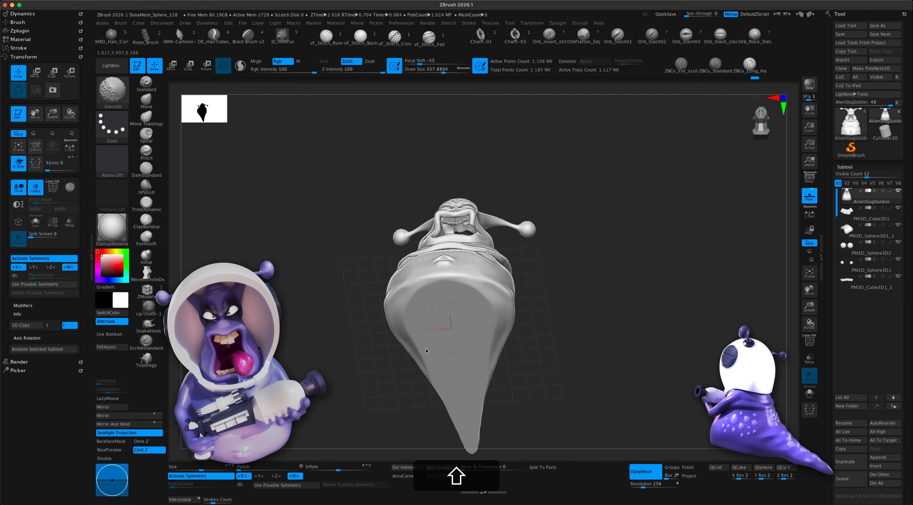
shift+drag(414, 303, 486, 321)
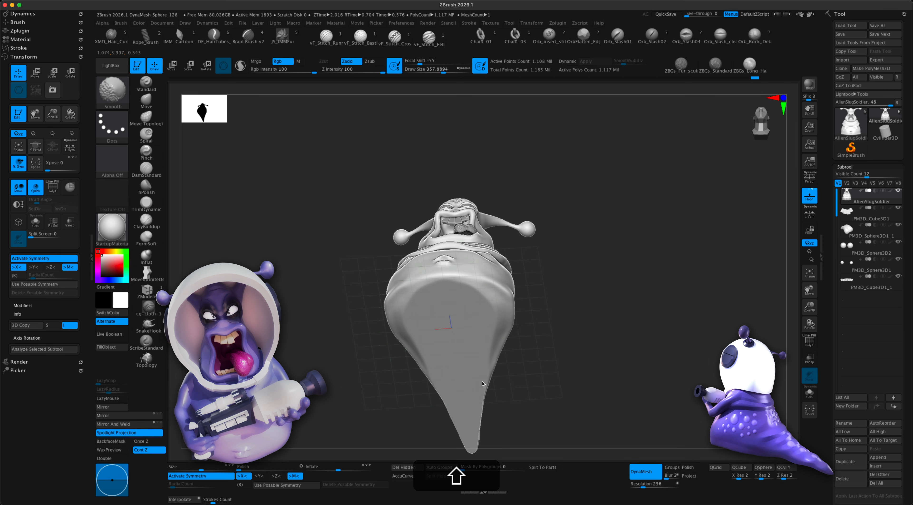
drag(562, 354, 553, 370)
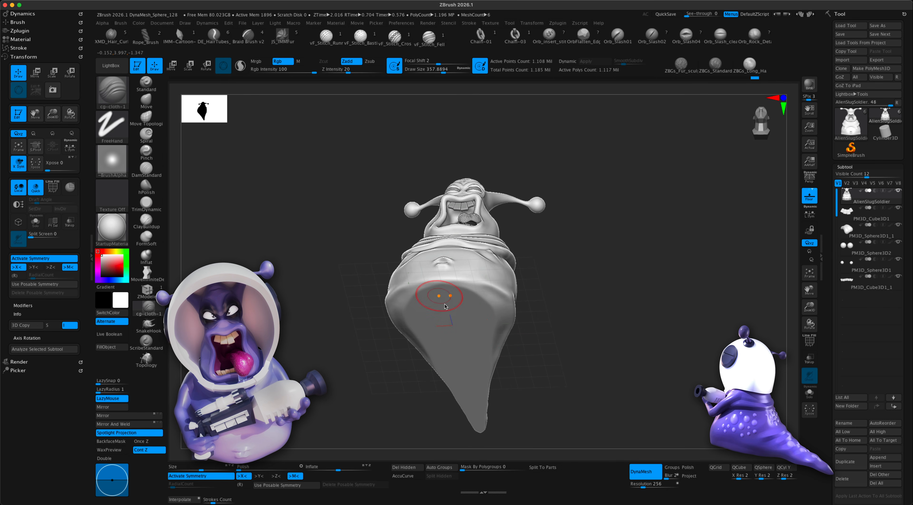
drag(599, 350, 594, 368)
- Reshape the belly's lower corners symmetrically toward the floor with the Move brush at draw size about 445
click(147, 103)
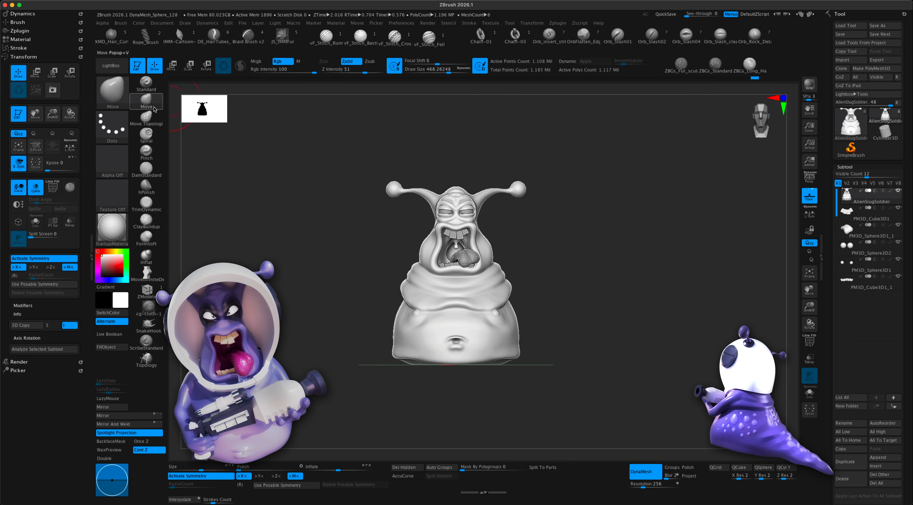
key(s)
drag(279, 248, 274, 248)
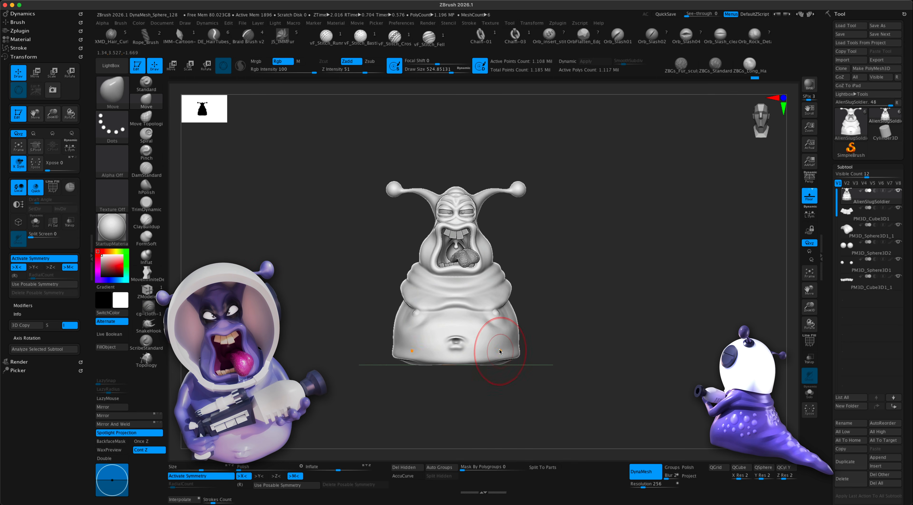
key(super+z)
key(s)
drag(566, 350, 543, 348)
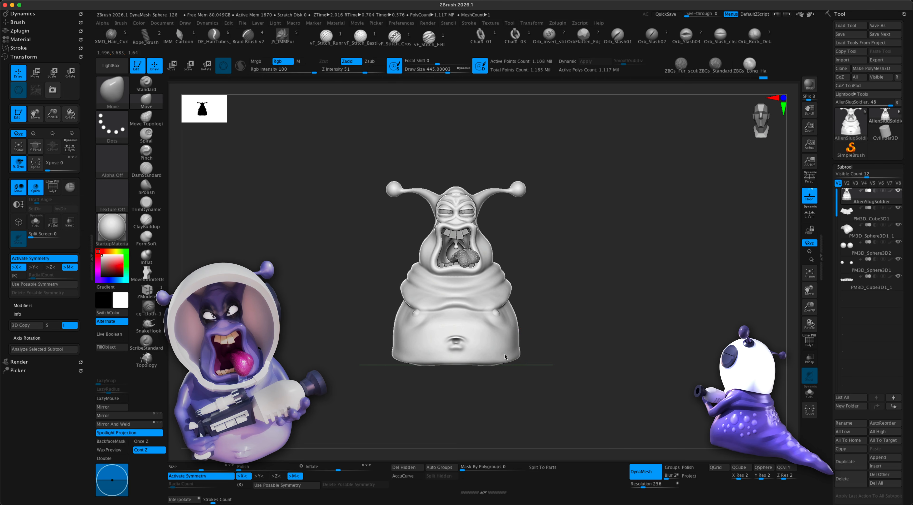
- Refine the underside and base line of the tail from the side with the Move brush at draw size about 445
mouse_move(505, 356)
shift+mouse_down()
mouse_move(553, 354)
mouse_move(546, 347)
mouse_move(489, 384)
mouse_move(405, 388)
shift+mouse_up()
alt+drag(520, 383, 452, 358)
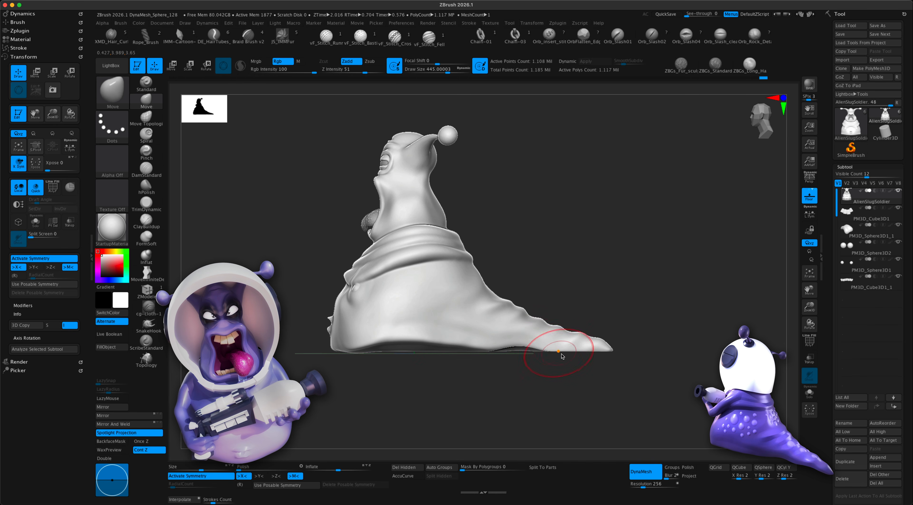
key(super)
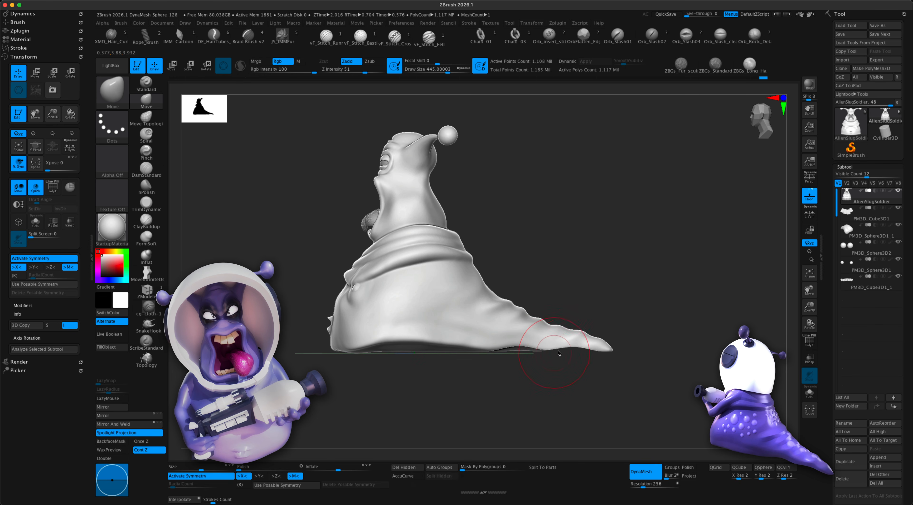
mouse_move(523, 351)
mouse_down()
mouse_move(520, 376)
mouse_move(520, 354)
mouse_up()
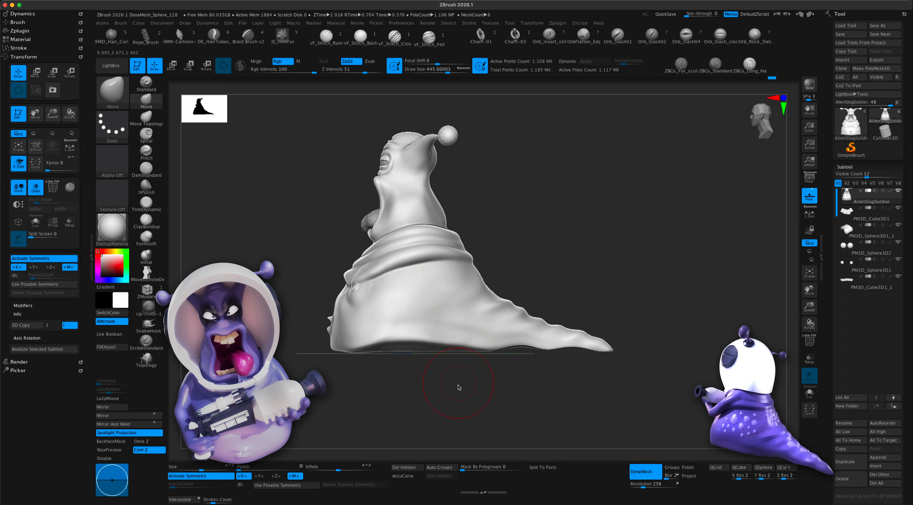
mouse_move(459, 386)
alt+mouse_down()
mouse_move(447, 358)
mouse_move(503, 381)
mouse_move(434, 378)
mouse_move(511, 378)
alt+mouse_up()
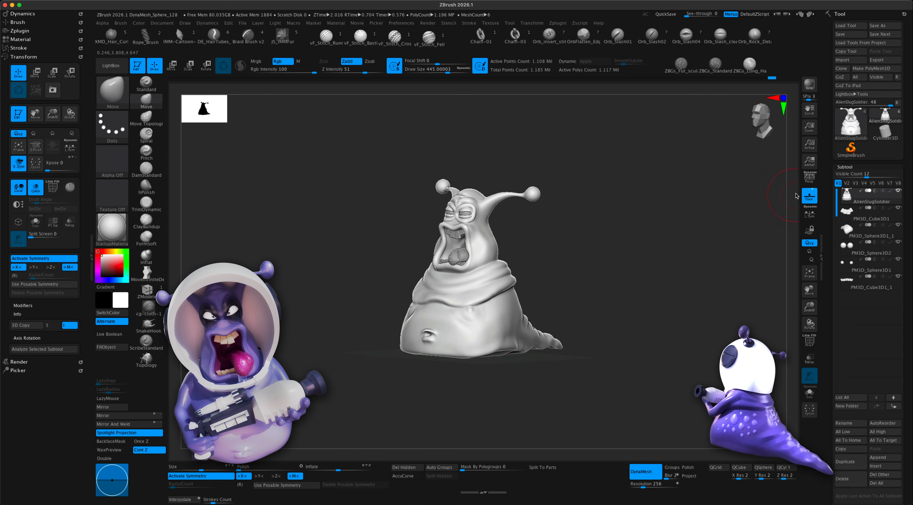
- Turn perspective back on, review the body's front shape, and set the visible subtool count to 9
click(810, 177)
mouse_move(673, 264)
alt+mouse_down()
mouse_move(633, 309)
mouse_move(641, 307)
mouse_move(607, 301)
mouse_move(640, 303)
mouse_move(620, 304)
mouse_move(629, 305)
alt+mouse_up()
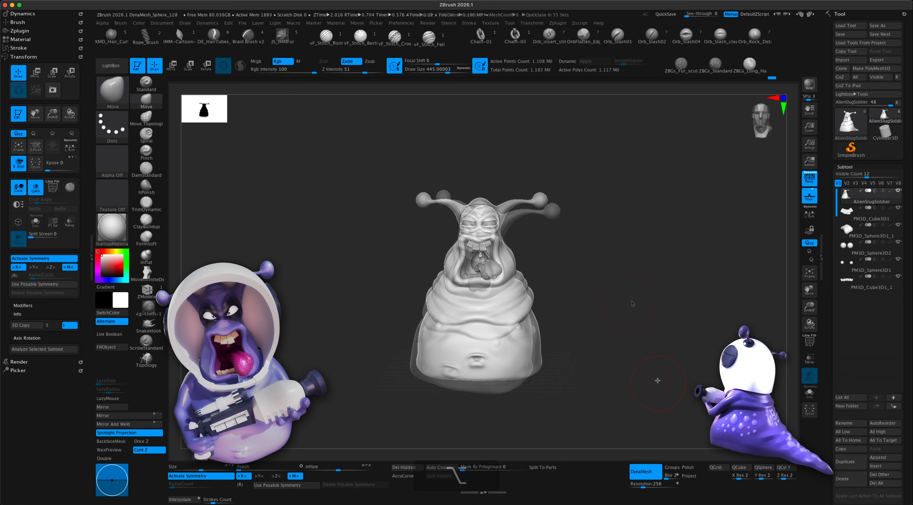
alt+drag(658, 380, 648, 385)
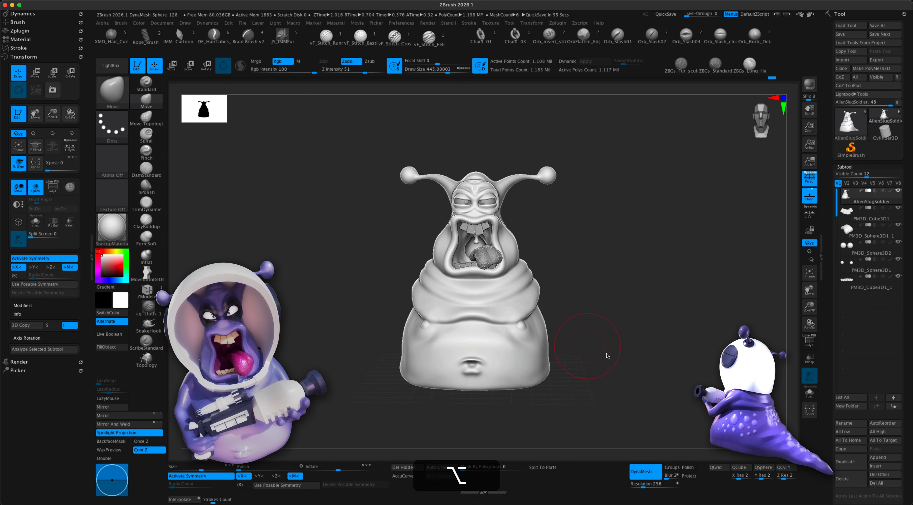
mouse_move(607, 356)
mouse_down()
mouse_move(616, 362)
mouse_move(535, 385)
mouse_move(605, 381)
mouse_move(634, 362)
mouse_move(621, 344)
mouse_up()
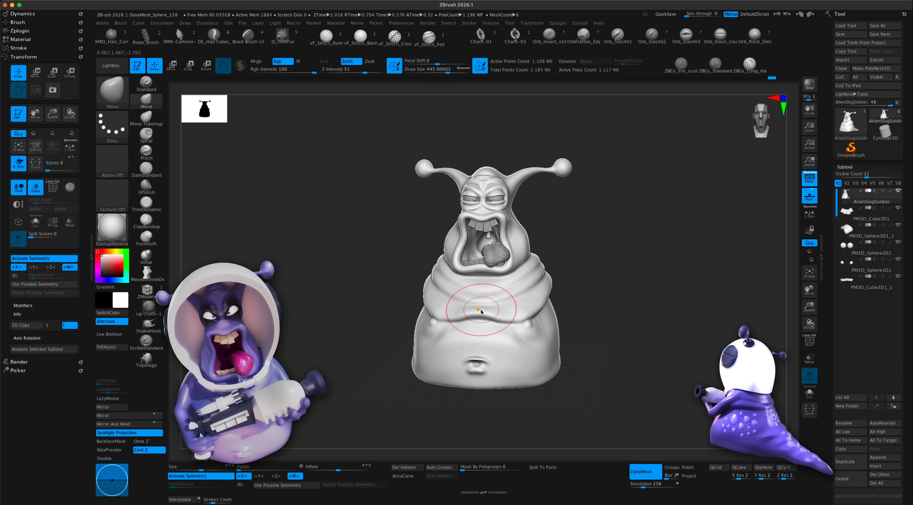
mouse_move(598, 326)
alt+mouse_down()
mouse_move(638, 346)
mouse_move(635, 333)
mouse_move(652, 339)
mouse_move(606, 334)
mouse_move(628, 337)
alt+mouse_up()
drag(875, 177, 859, 183)
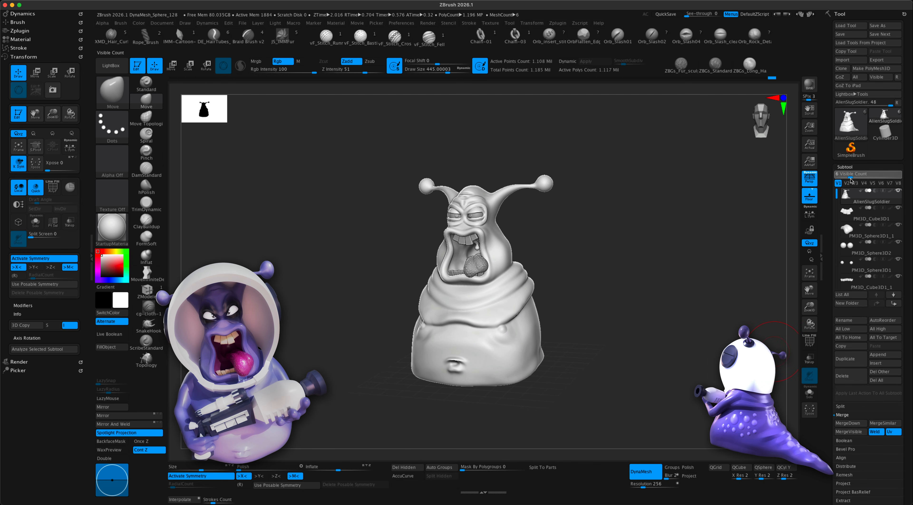
alt+drag(603, 346, 607, 350)
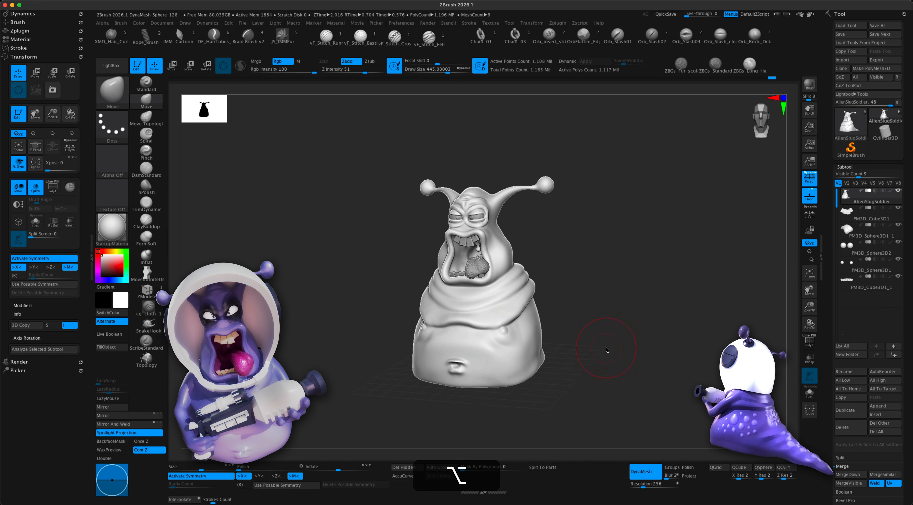
drag(660, 360, 658, 353)
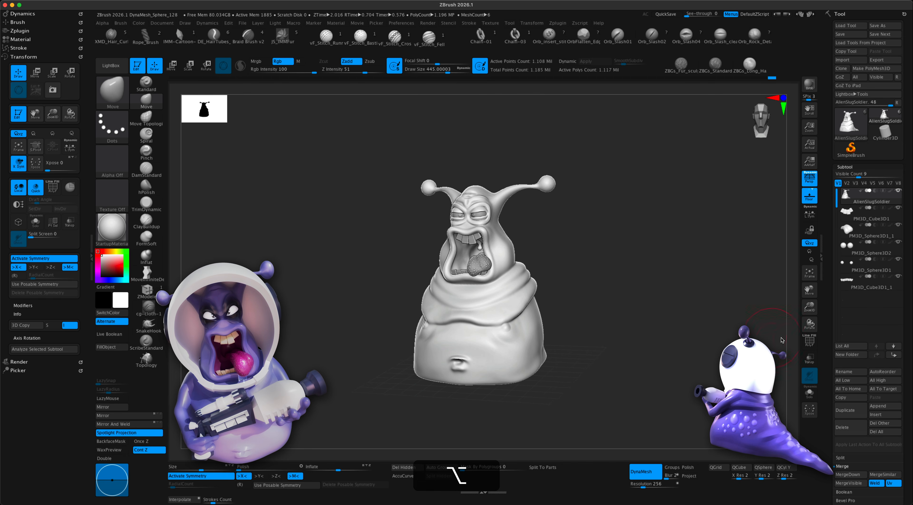
- Append a Sphere3D as a new subtool and place it at the end of the subtool list
click(876, 414)
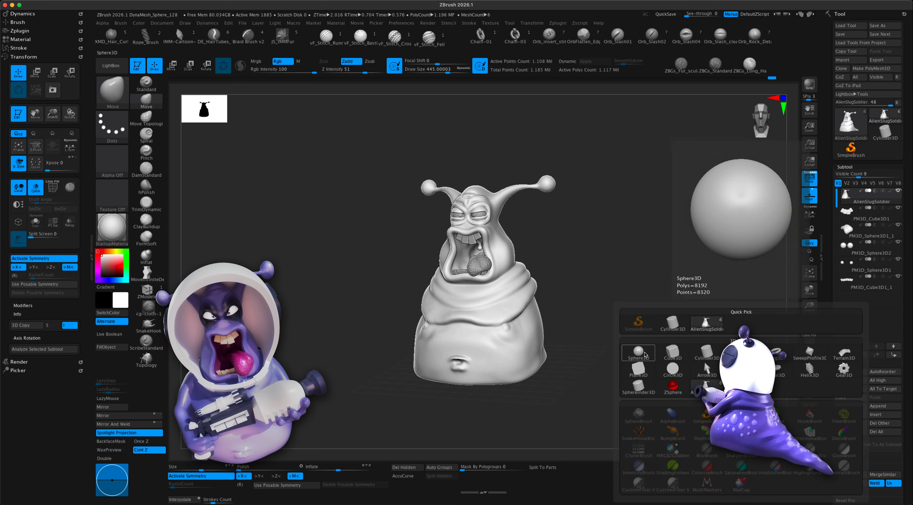
click(646, 354)
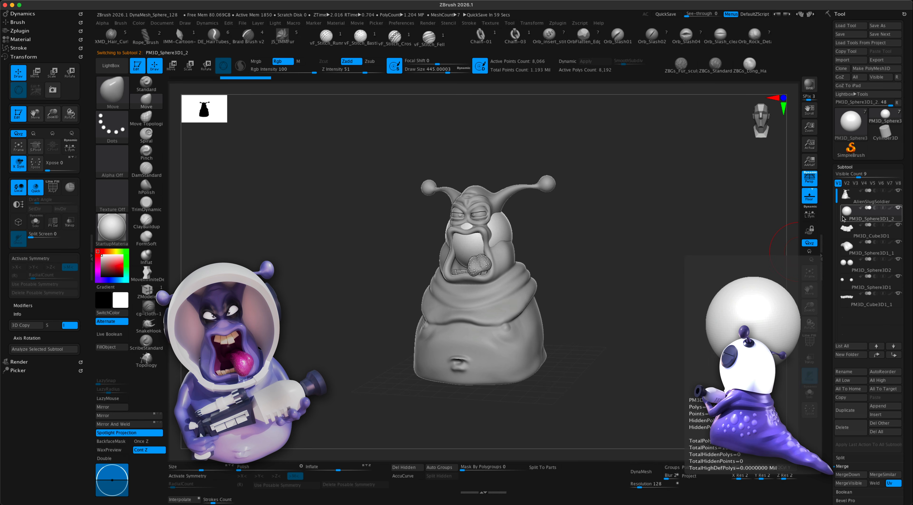
click(894, 355)
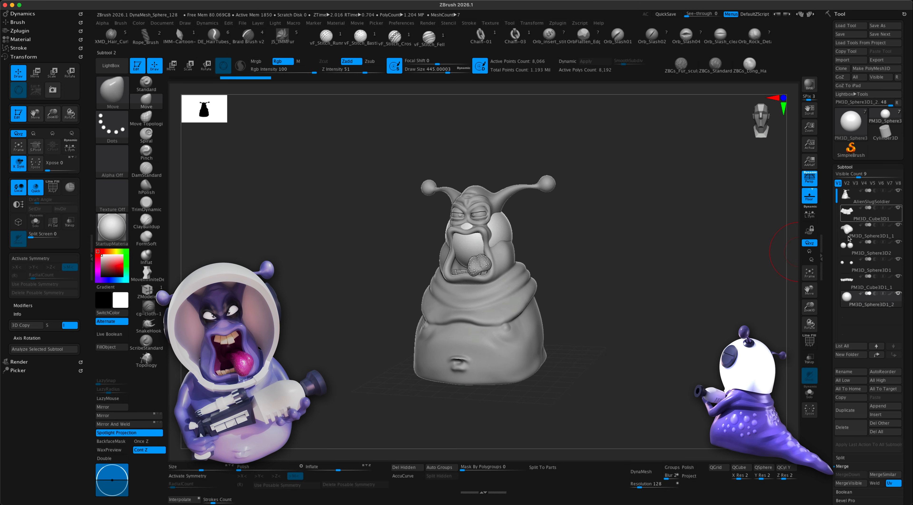
mouse_move(849, 299)
- Convert the new sphere to a low-poly QSphere with X, Y and Z resolution 4
click(742, 476)
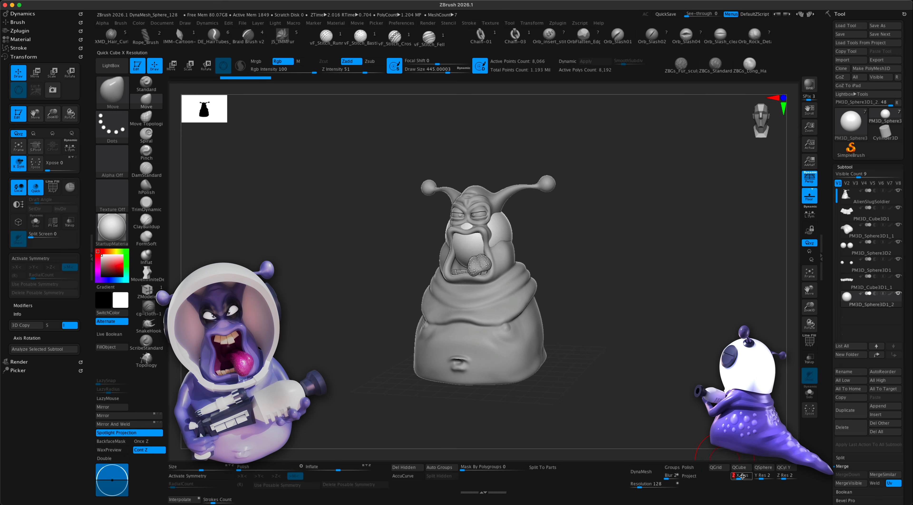
text(4)
click(760, 476)
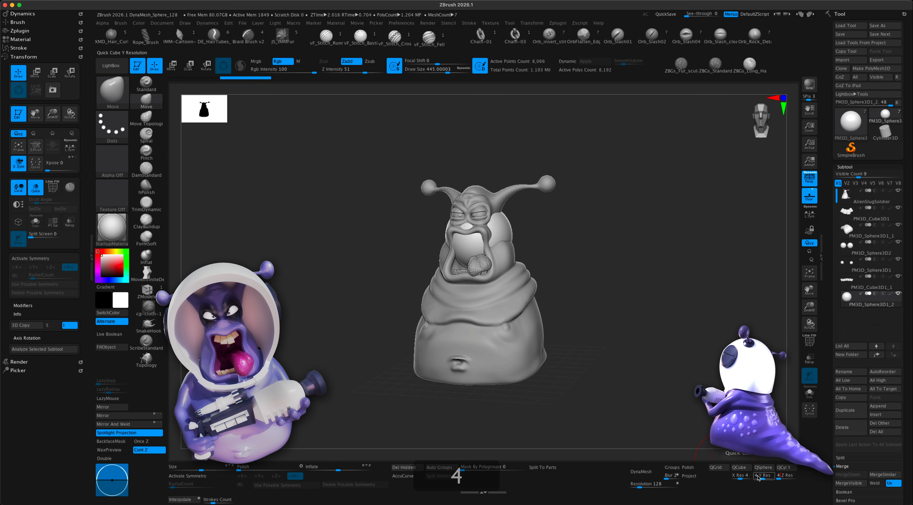
click(763, 467)
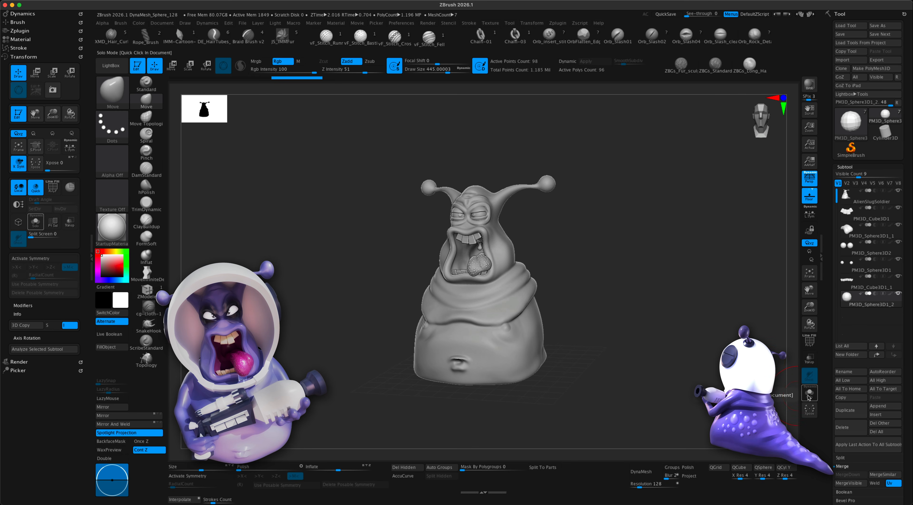
- Hide every subtool except the new low-poly sphere and frame it in front view with the gizmo active
click(899, 277)
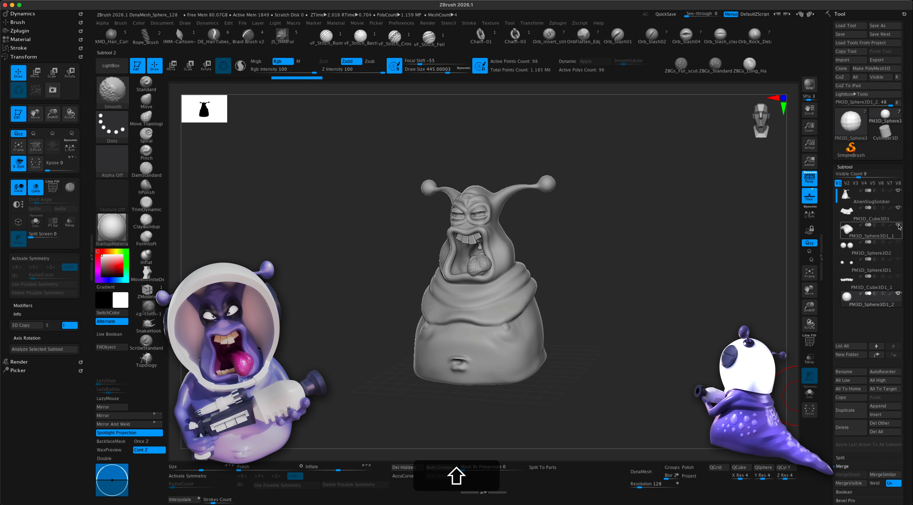
shift+click(900, 293)
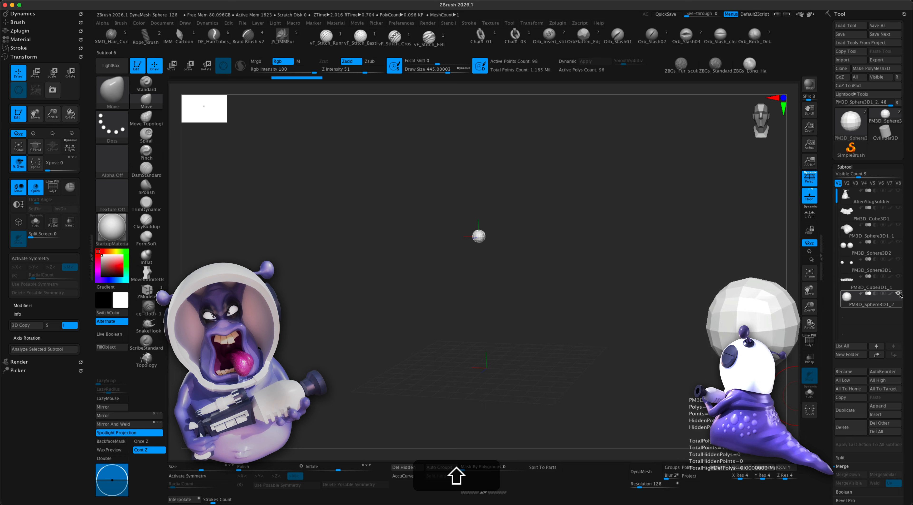
alt+drag(604, 290, 603, 292)
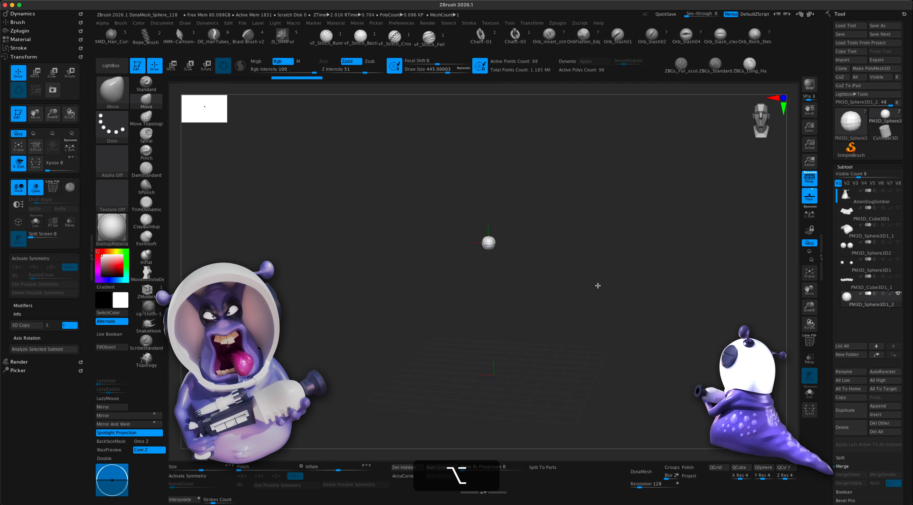
key(w)
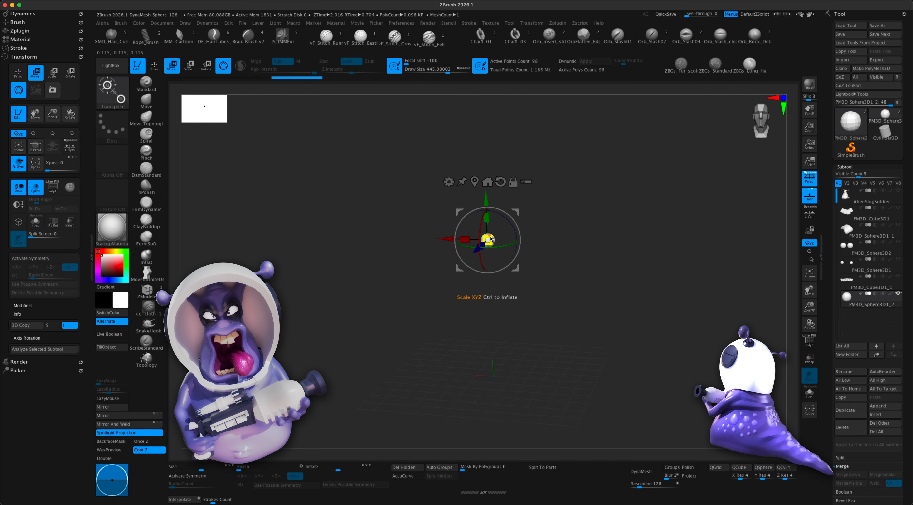
key(f)
drag(524, 200, 512, 227)
drag(560, 291, 586, 351)
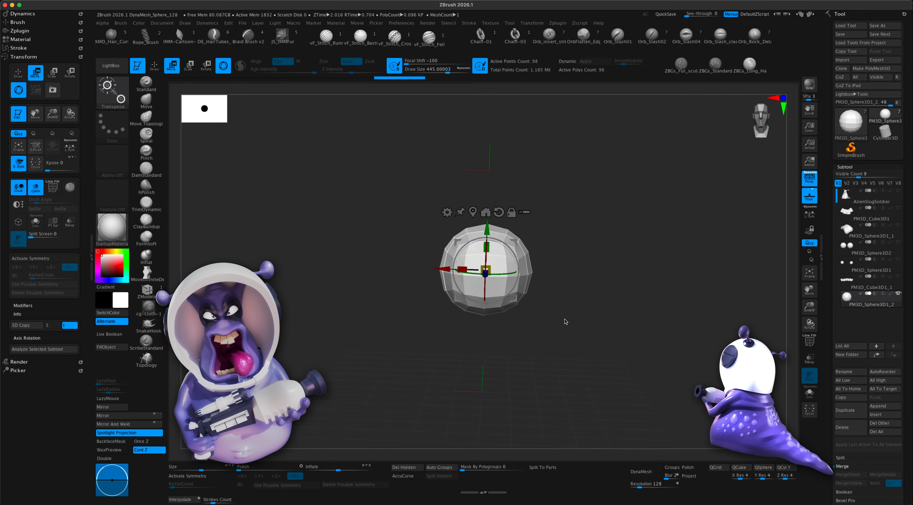
mouse_move(565, 321)
alt+mouse_down()
mouse_move(565, 308)
mouse_move(568, 318)
alt+mouse_up()
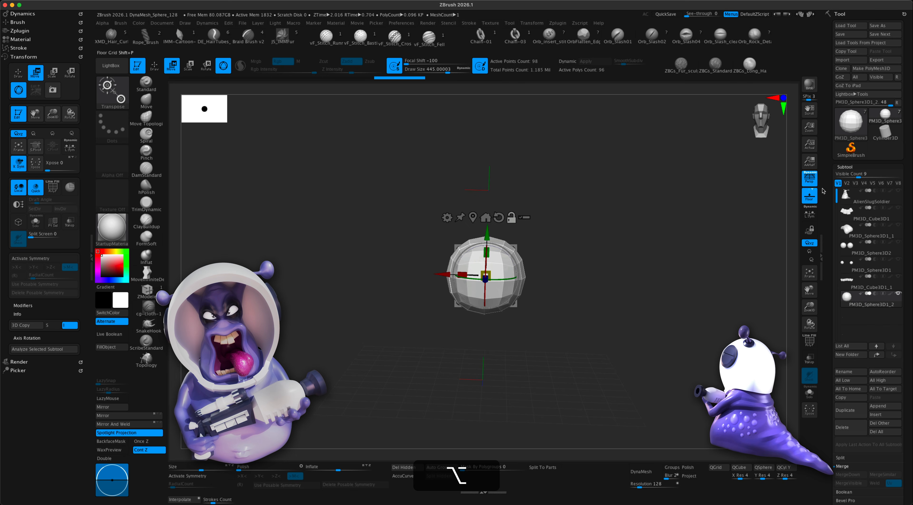
drag(636, 288, 633, 281)
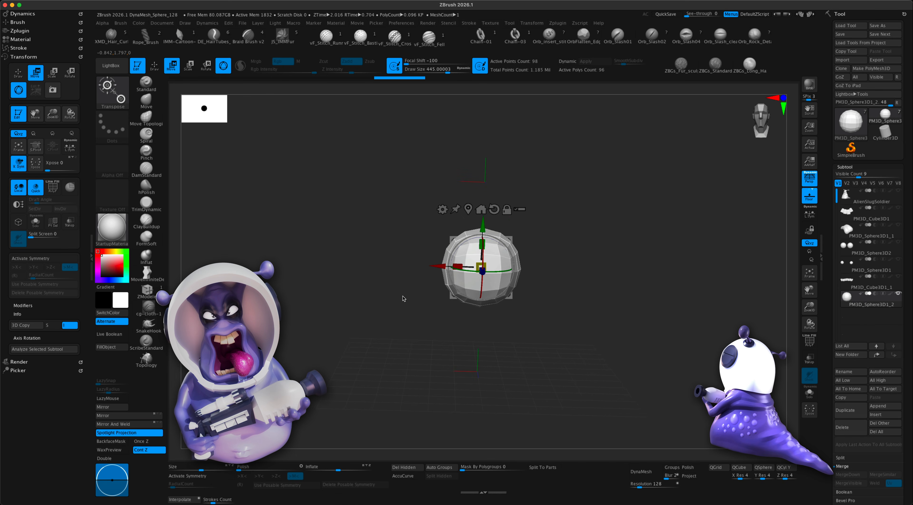
alt+drag(395, 321, 367, 283)
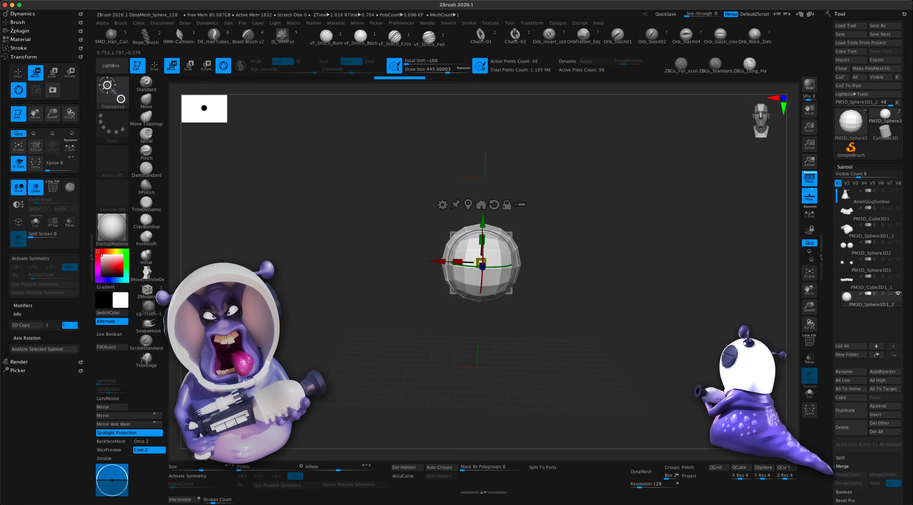
- Duplicate the low-poly sphere and replace the copy with the Handle 03 mesh from the IMM Gun brush
click(851, 410)
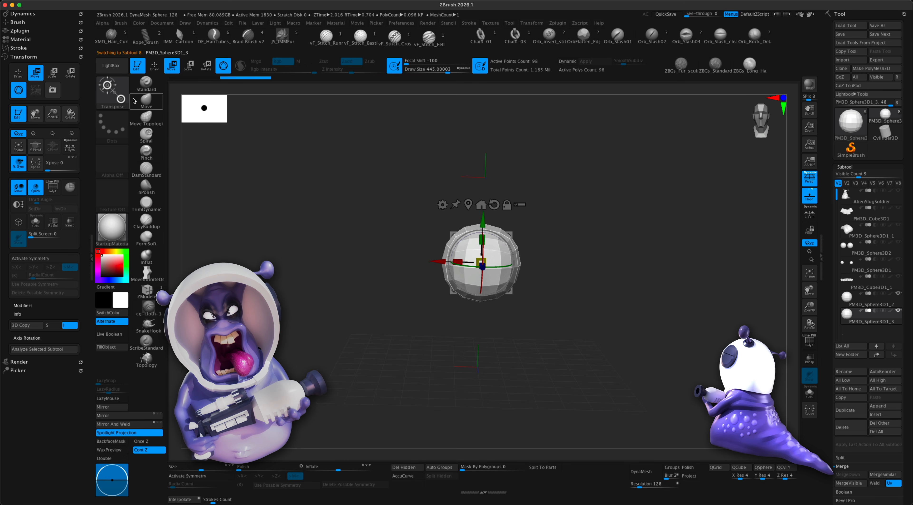
click(117, 91)
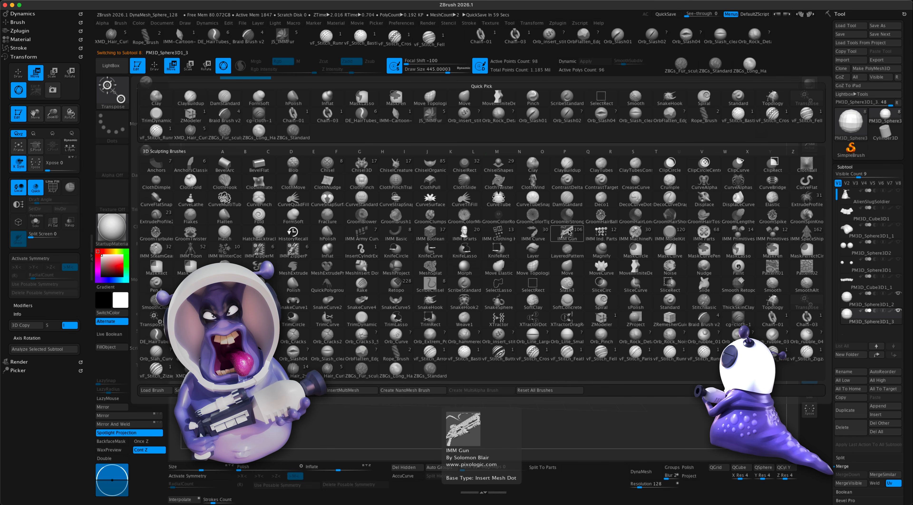
click(568, 232)
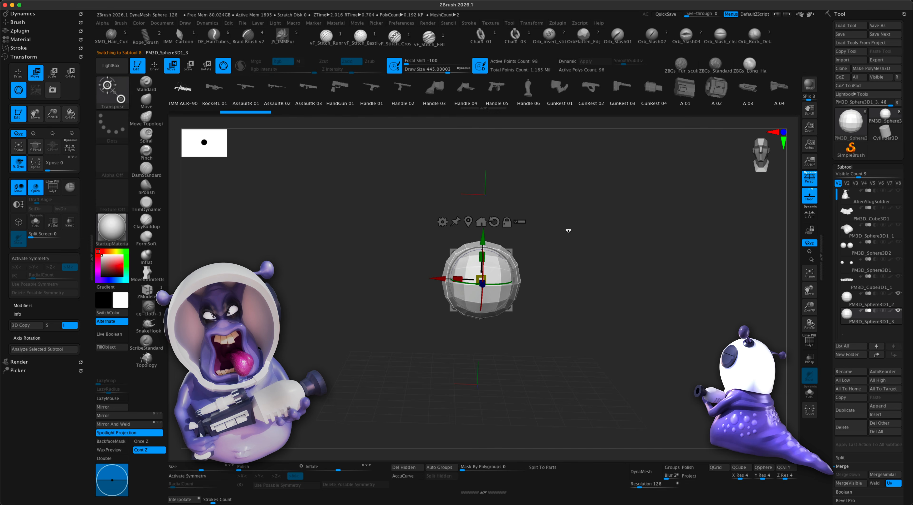
click(436, 88)
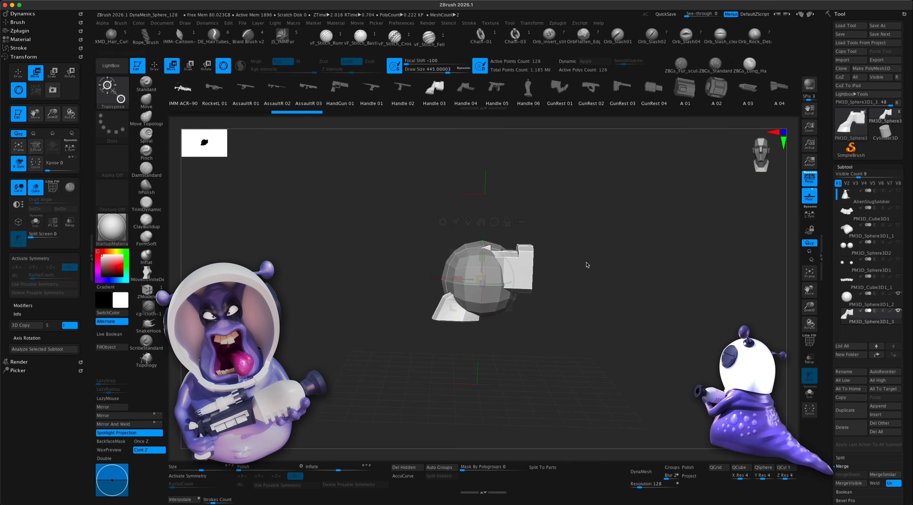
drag(587, 264, 587, 306)
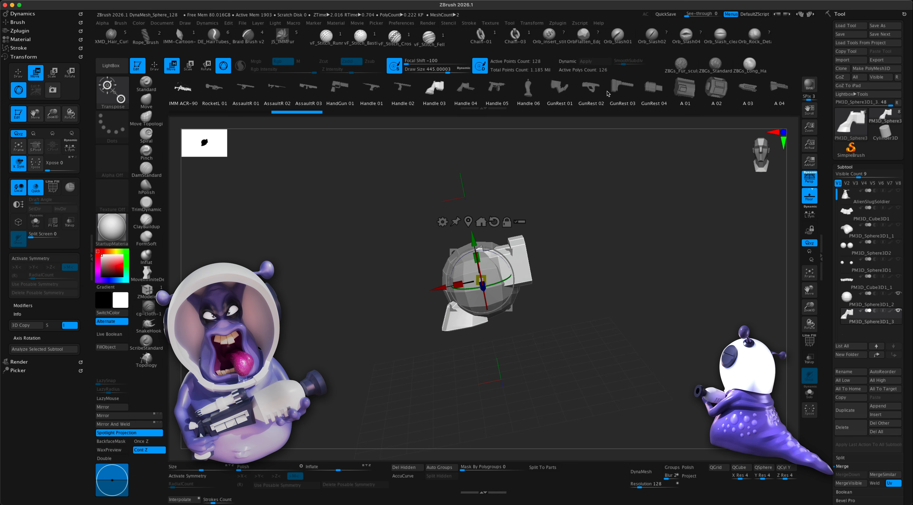
drag(607, 93, 576, 99)
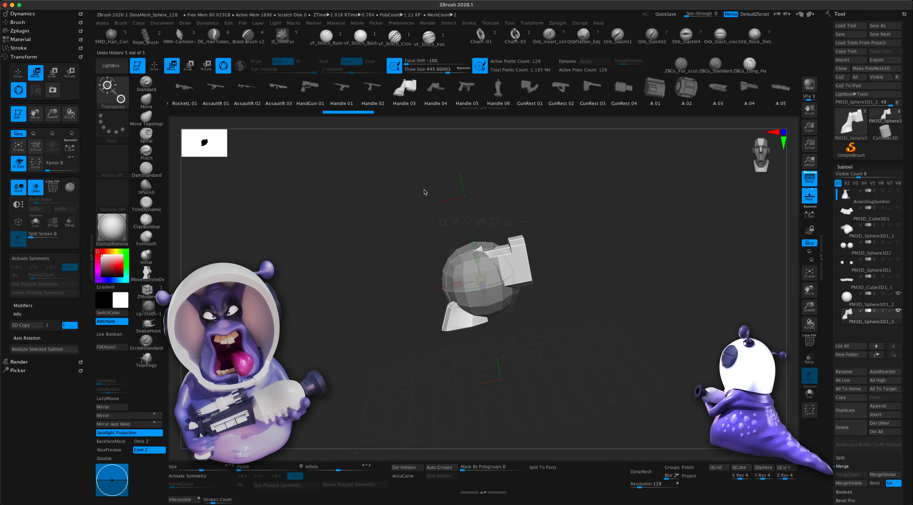
- Check the gun handle in solo mode from the front, turn off perspective and leave solo mode
click(809, 392)
drag(653, 357, 625, 345)
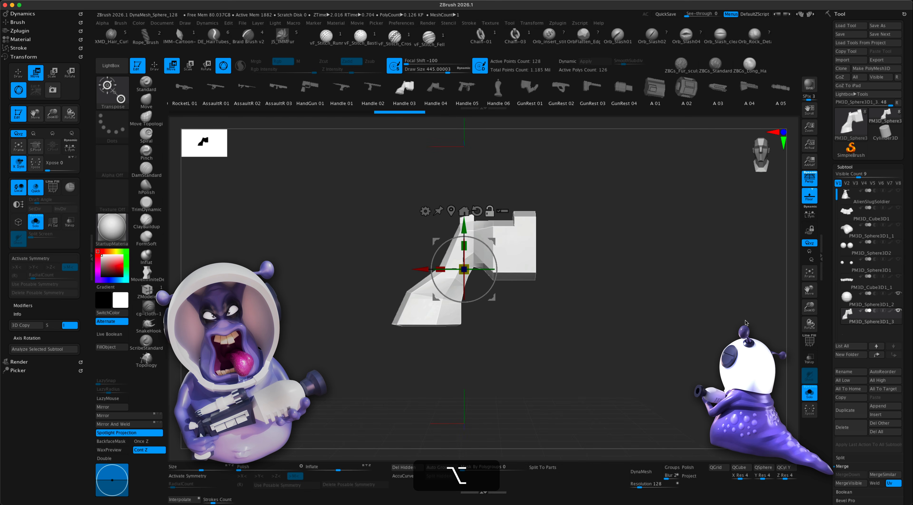
click(810, 178)
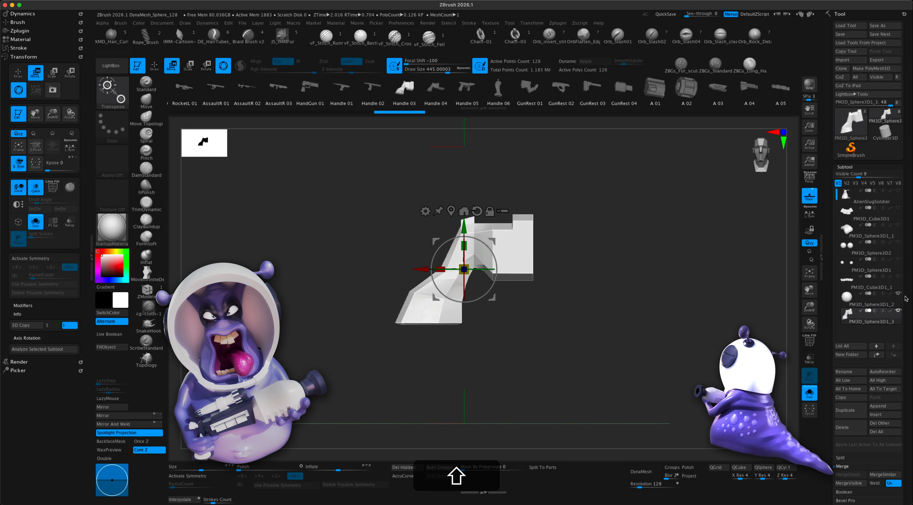
click(810, 393)
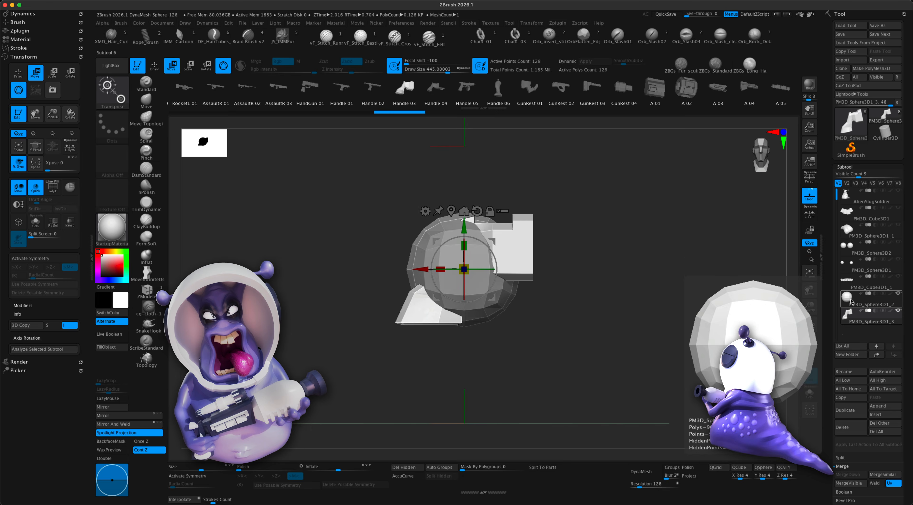
- Select the low-poly sphere and move it clear of the gun handle, checking the spacing from above
alt+click(492, 241)
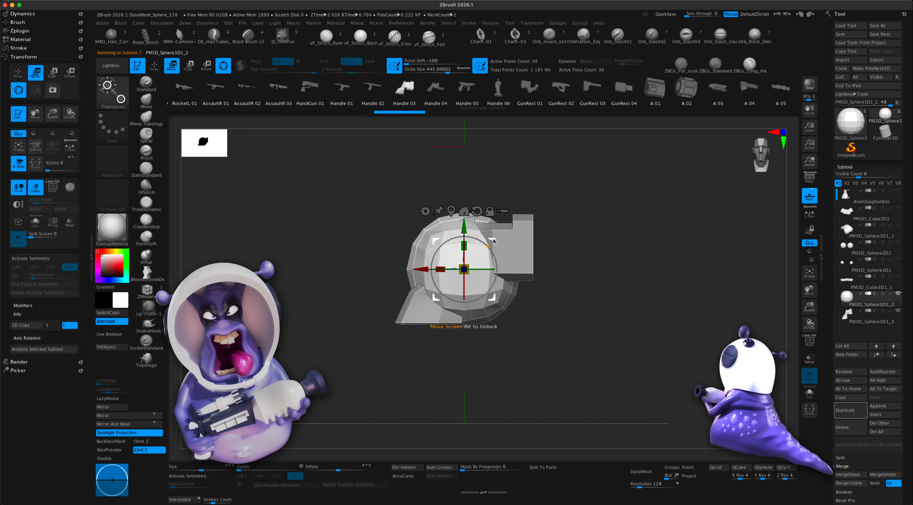
drag(494, 241, 625, 216)
drag(525, 307, 525, 391)
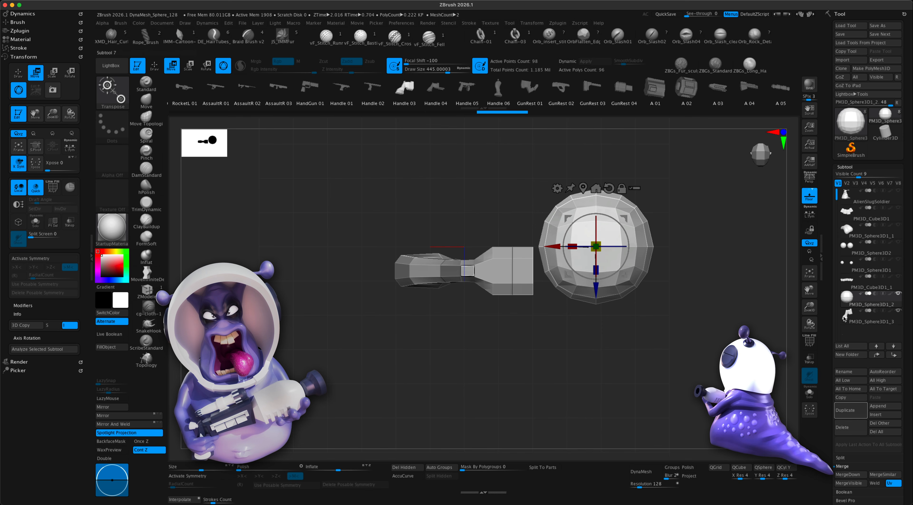
- Select the gun handle subtool and set its Z position to 0 in the geometry settings
click(846, 315)
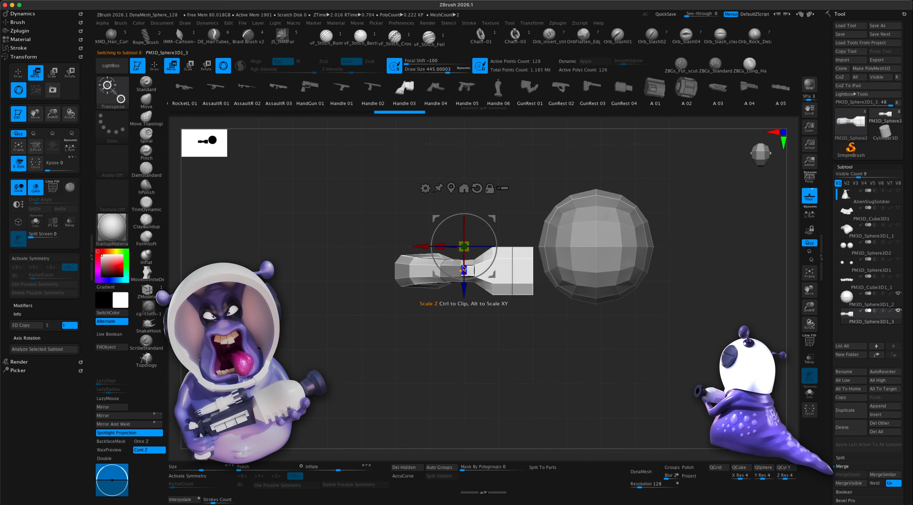
scroll(907, 385, down, 5)
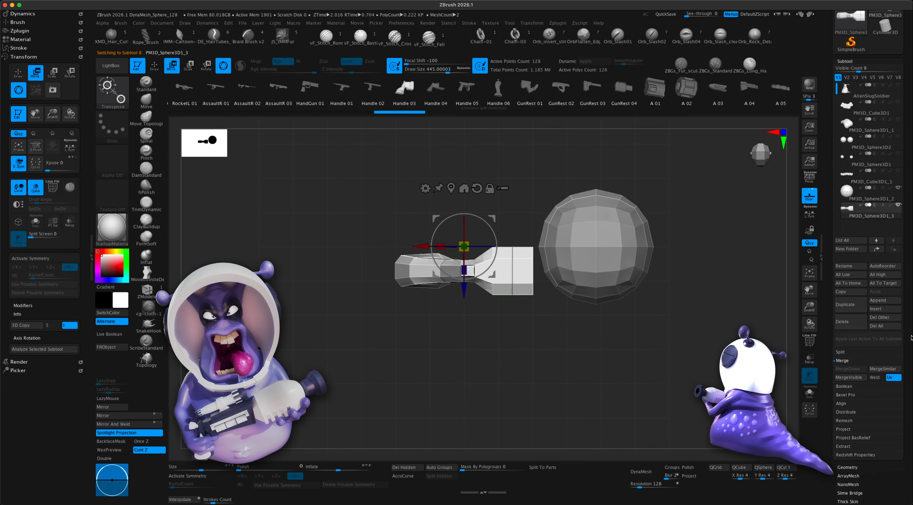
click(847, 464)
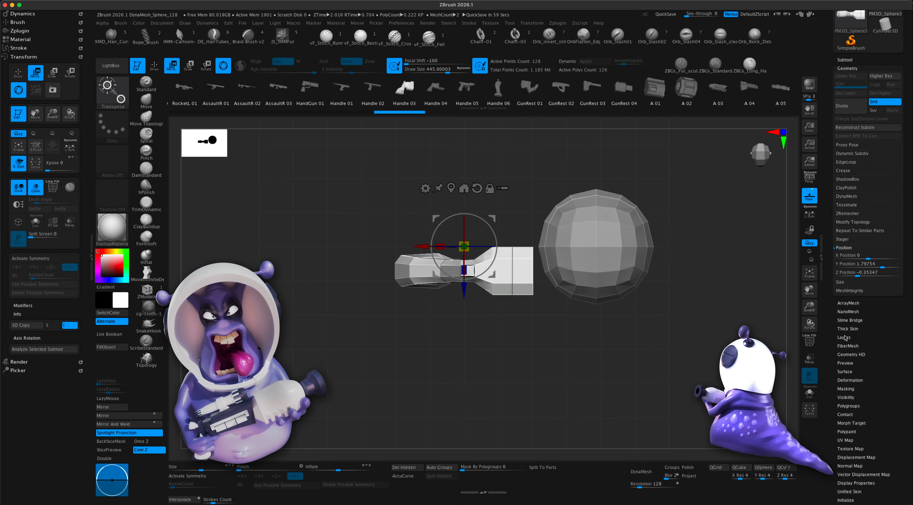
click(860, 269)
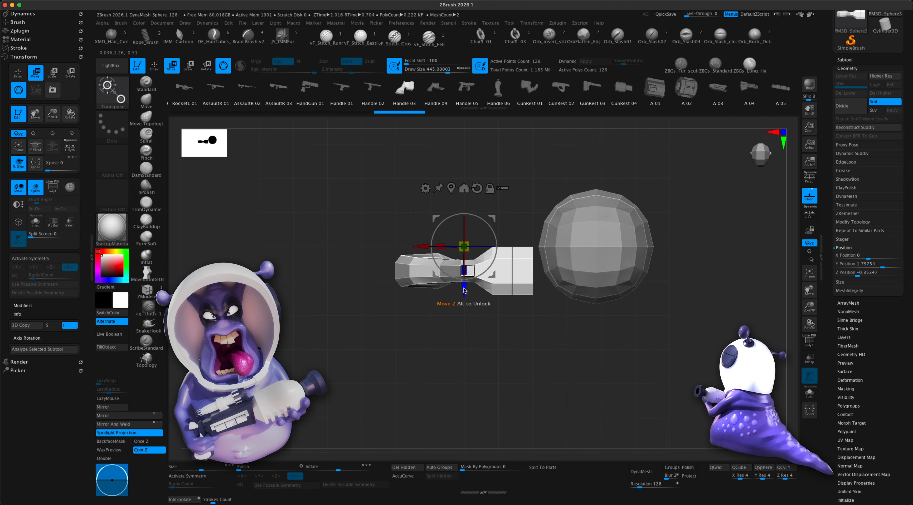
click(864, 276)
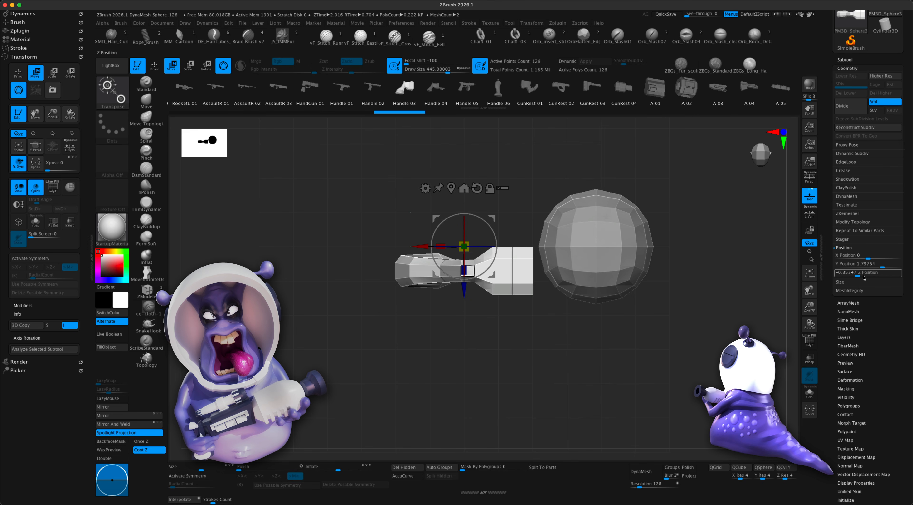
double_click(850, 275)
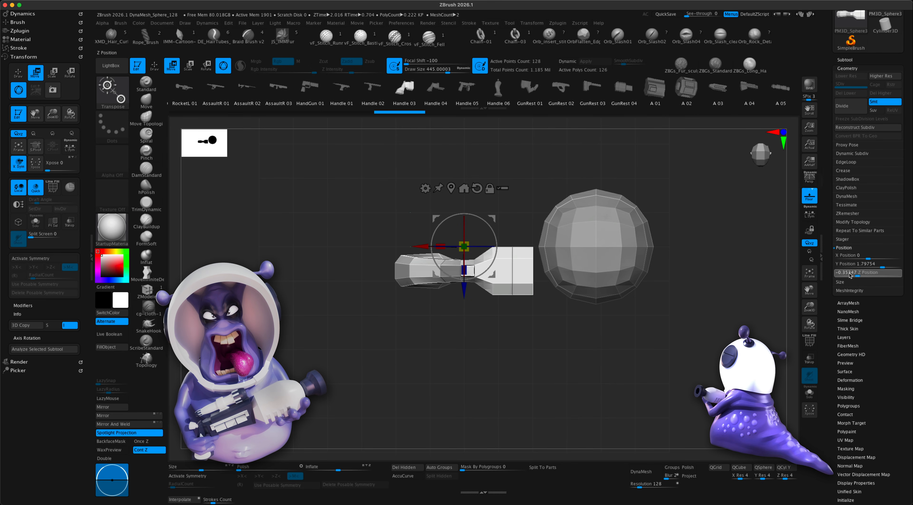
text(0)
key(Return)
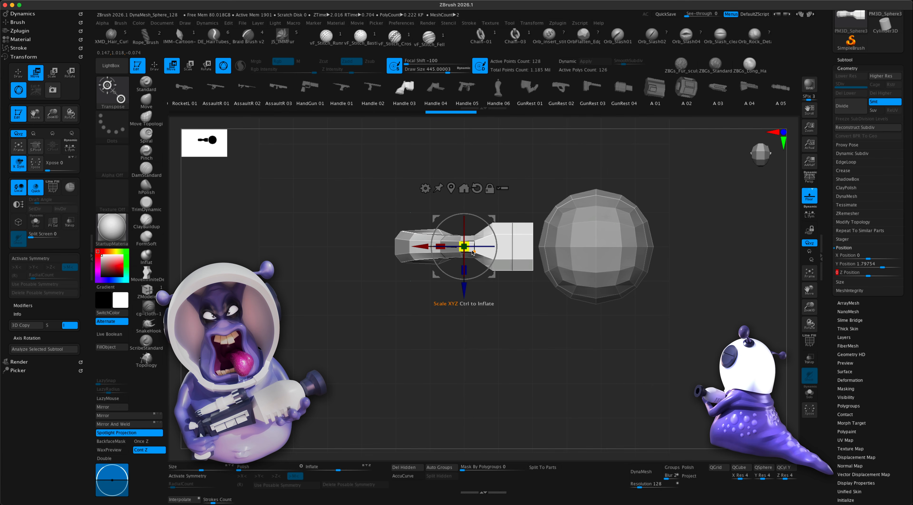
alt+drag(538, 352, 488, 420)
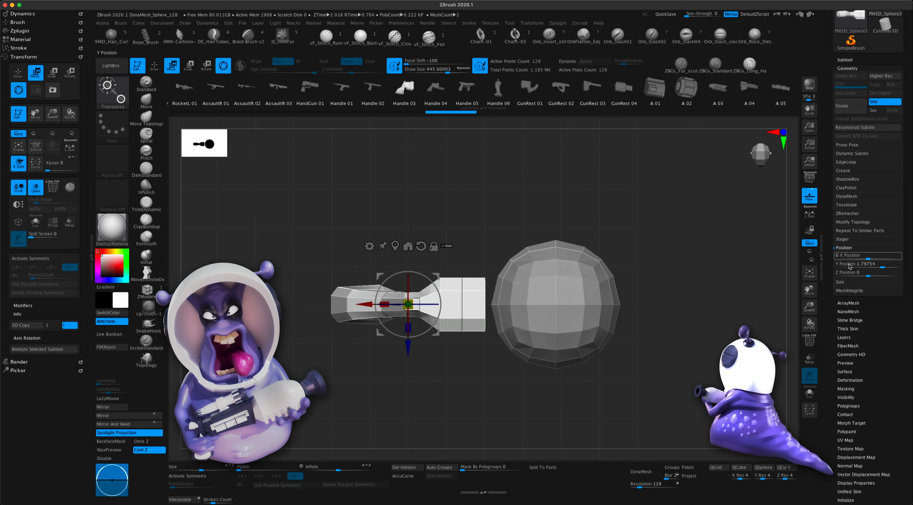
- Turn on the polyframe display in a side view of the handle and switch to the ZModeler brush
drag(706, 359, 687, 293)
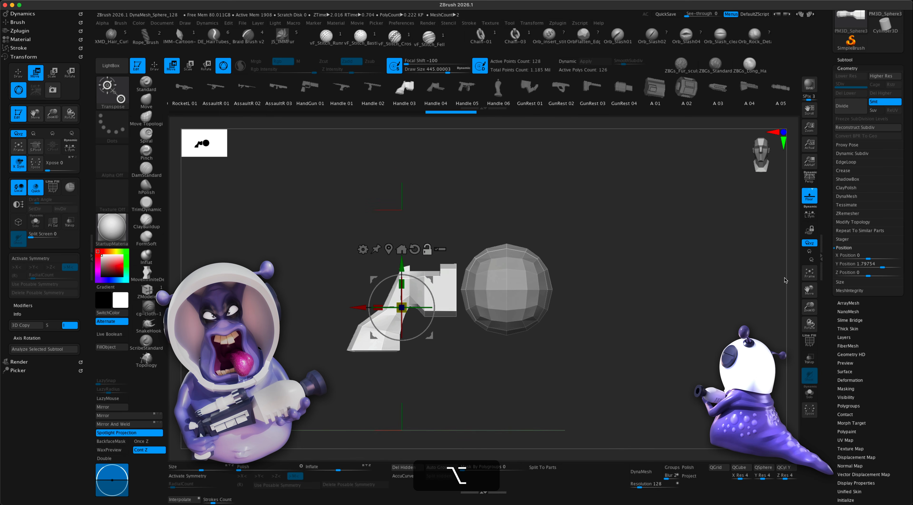
click(810, 341)
alt+drag(705, 354, 683, 367)
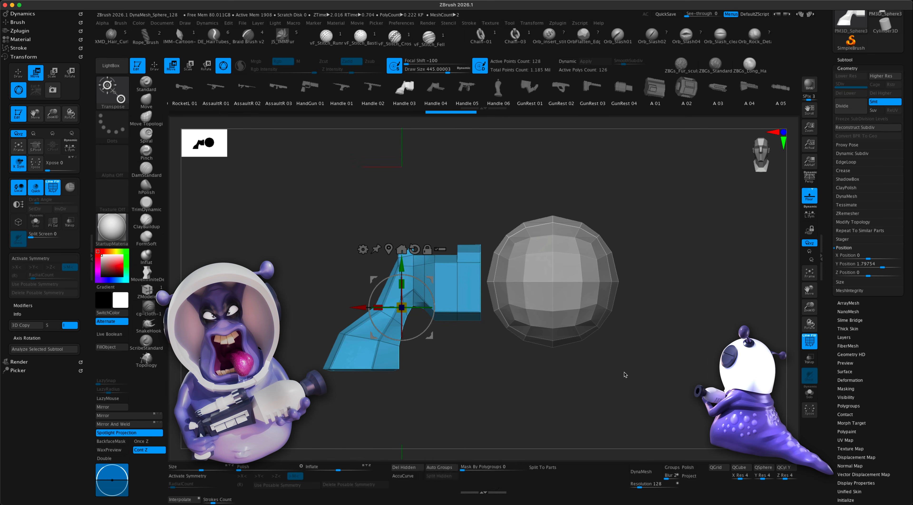
alt+drag(626, 374, 623, 374)
click(148, 291)
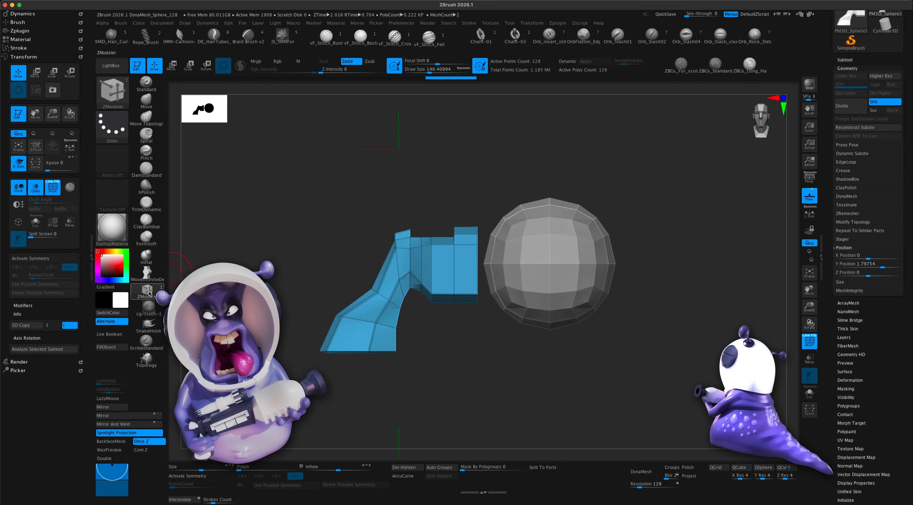
drag(473, 362, 471, 367)
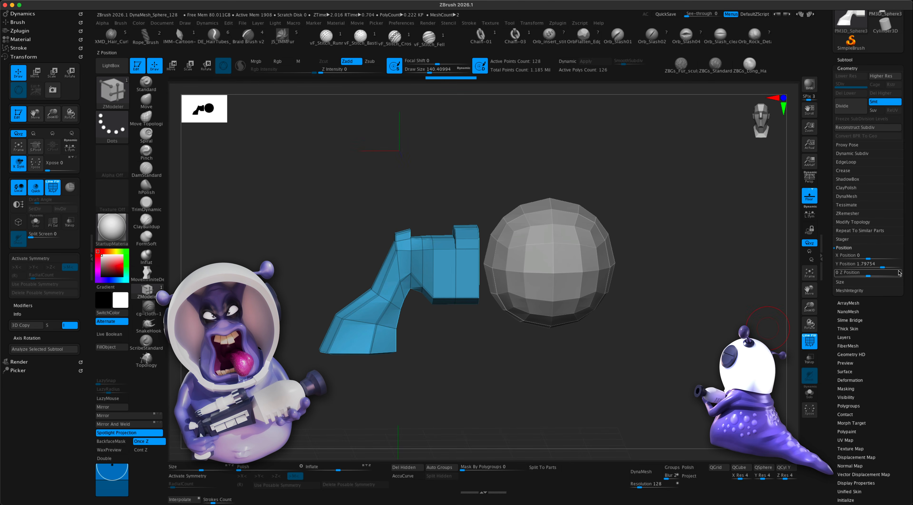
- Save the tool file to disk
drag(906, 263, 906, 370)
click(842, 36)
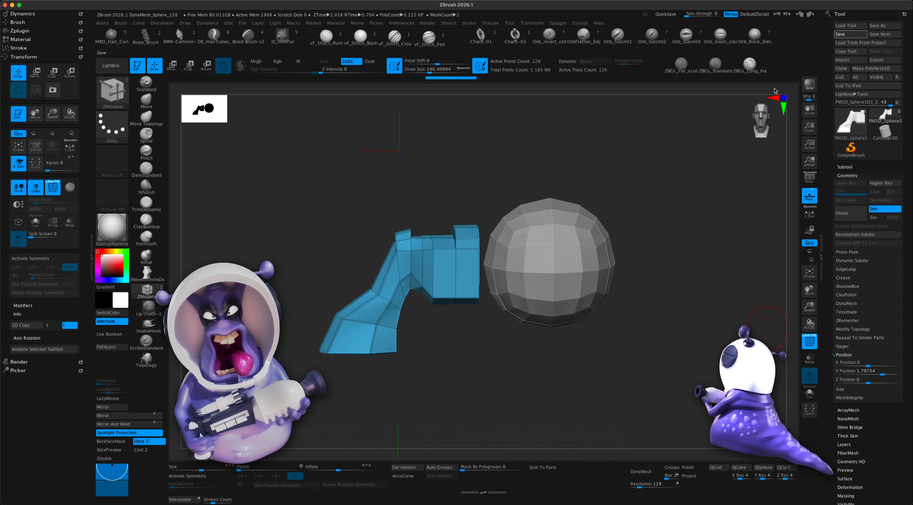
alt+drag(606, 296, 618, 315)
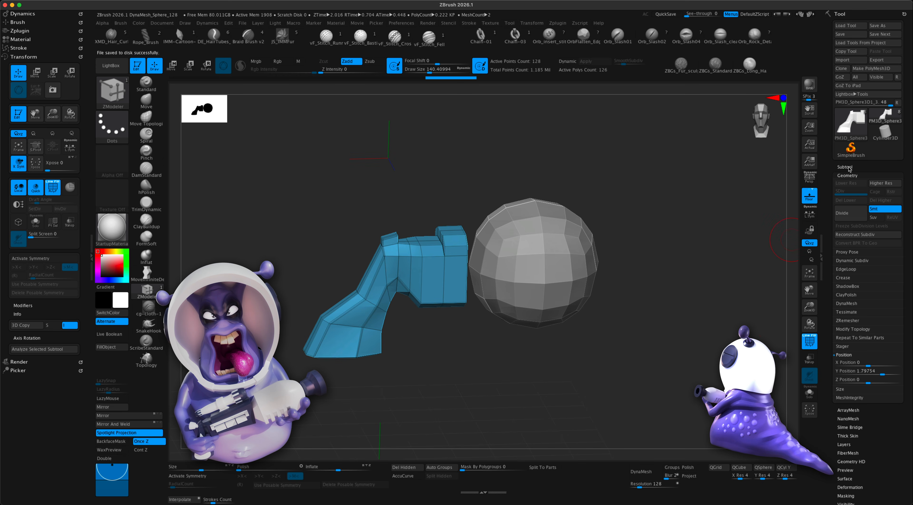
- Hide the low-poly sphere subtool and turn the gun handle to expose its flat front end
click(865, 166)
click(900, 229)
alt+drag(665, 272, 531, 299)
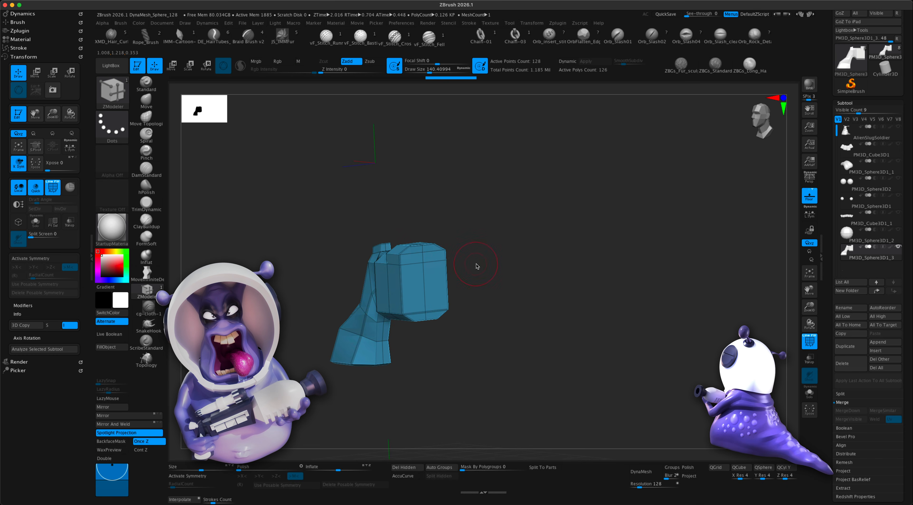
- Mark the handle's front end faces as a temporary polygroup and extrude them forward into a long block with ZModeler's polygon Extrude action
alt+drag(476, 264, 466, 272)
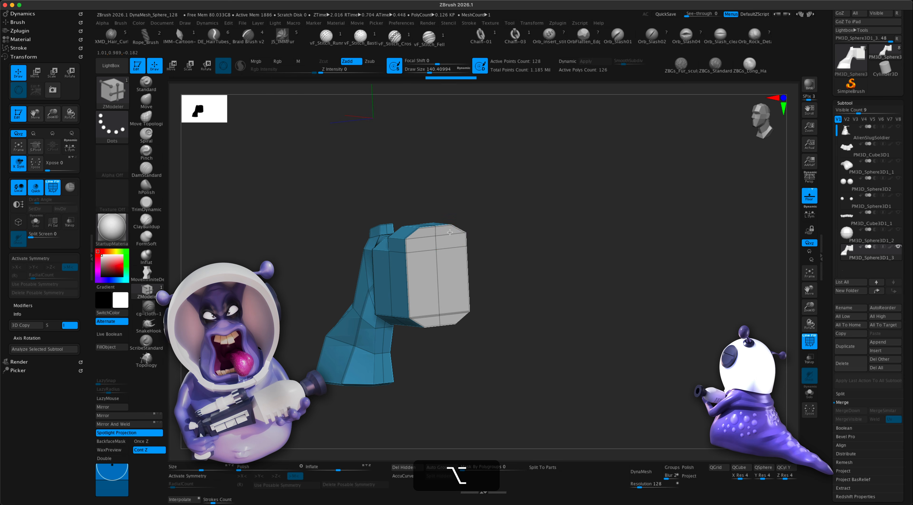
drag(522, 266, 549, 273)
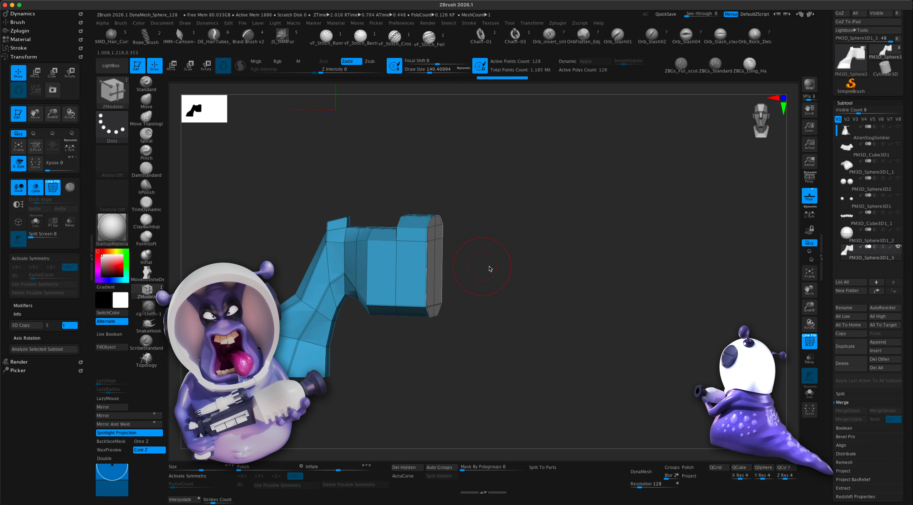
alt+drag(472, 282, 511, 300)
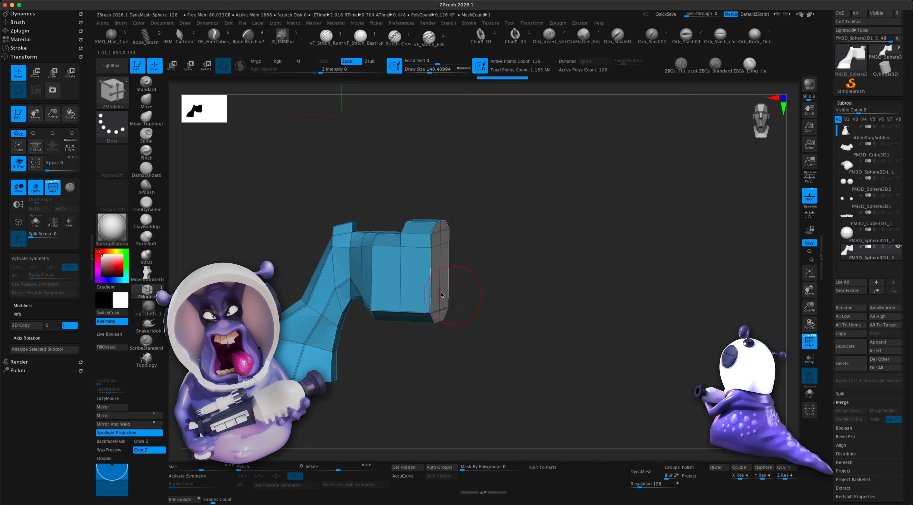
key(space)
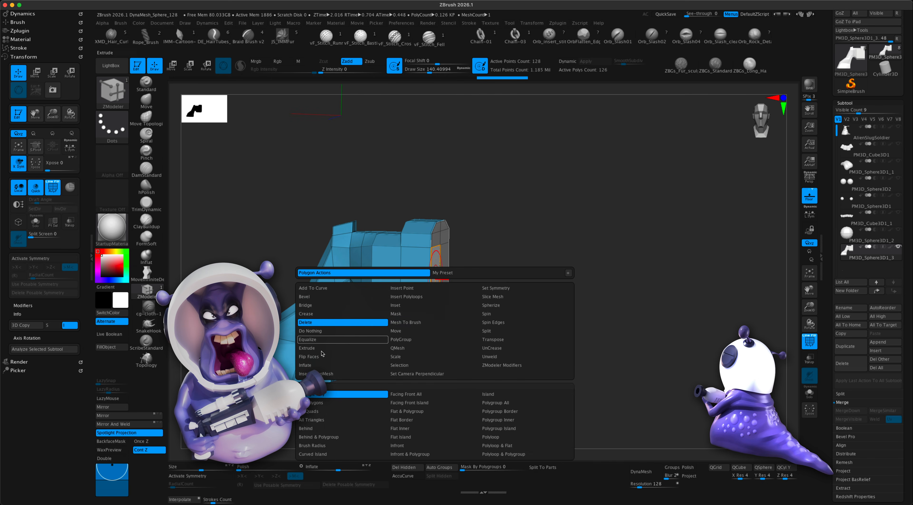
click(332, 348)
click(332, 396)
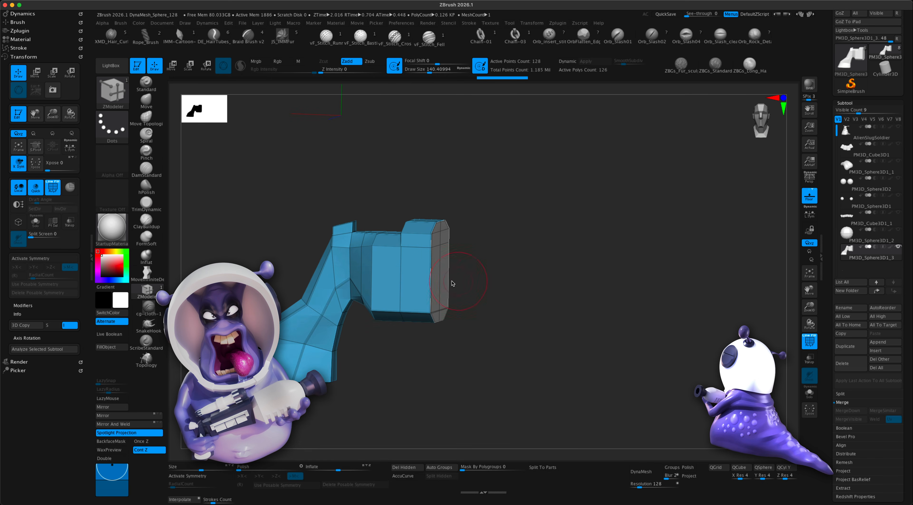
drag(431, 286, 622, 310)
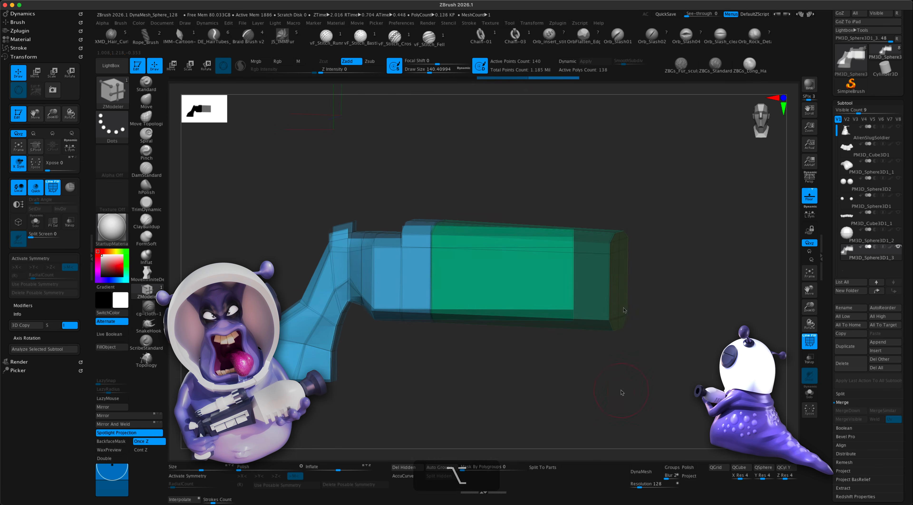
alt+drag(622, 386, 630, 348)
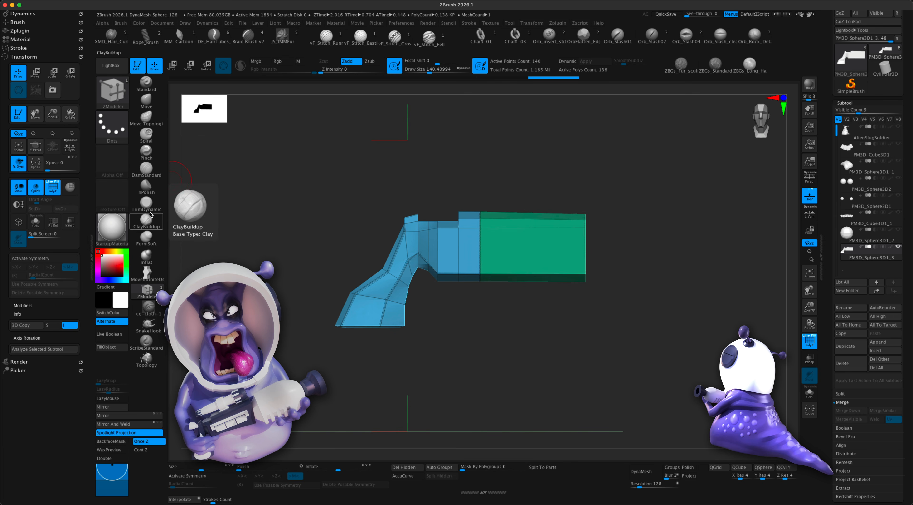
- Reshape the lower grip with the MoveInfiniteDepth brush at a draw size of about 408, making it longer and angling its base
click(147, 272)
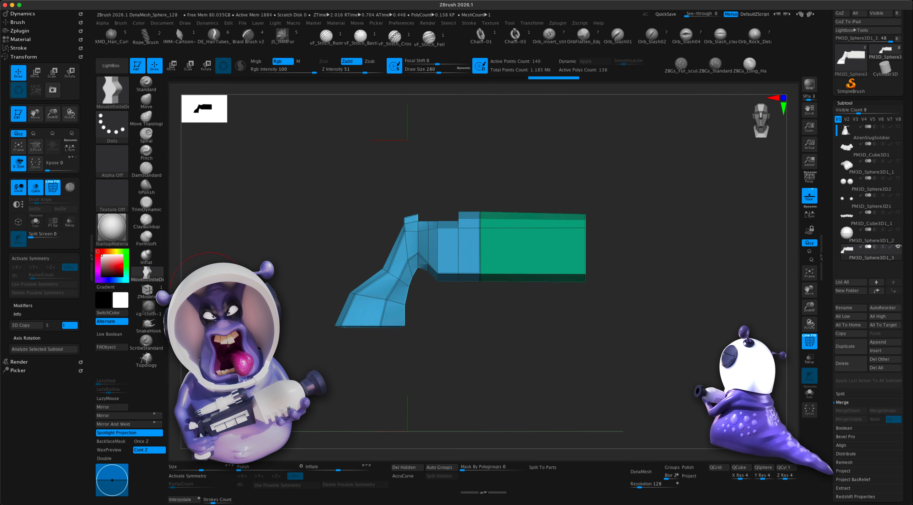
key(s)
drag(242, 303, 273, 303)
mouse_move(400, 325)
mouse_down()
mouse_move(394, 346)
mouse_move(366, 345)
mouse_move(385, 342)
mouse_move(398, 300)
mouse_up()
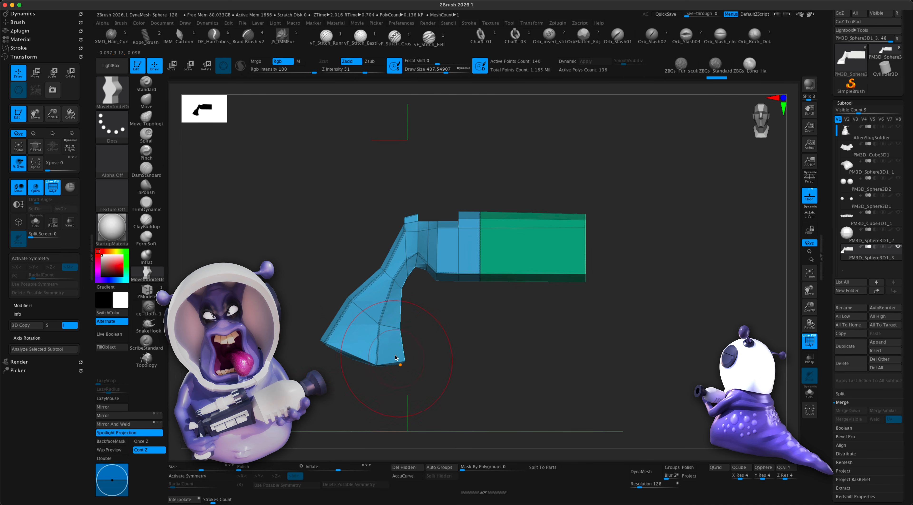
drag(403, 363, 452, 368)
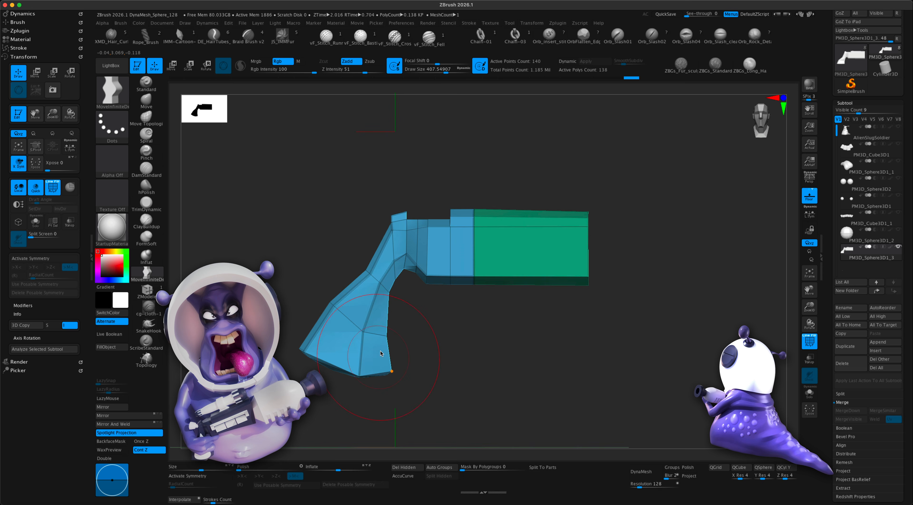
- Enlarge the draw size to about 685 and pull the extruded block's front end into a taller, slanted flare
mouse_move(439, 358)
alt+mouse_down()
mouse_move(627, 365)
mouse_move(593, 363)
alt+mouse_up()
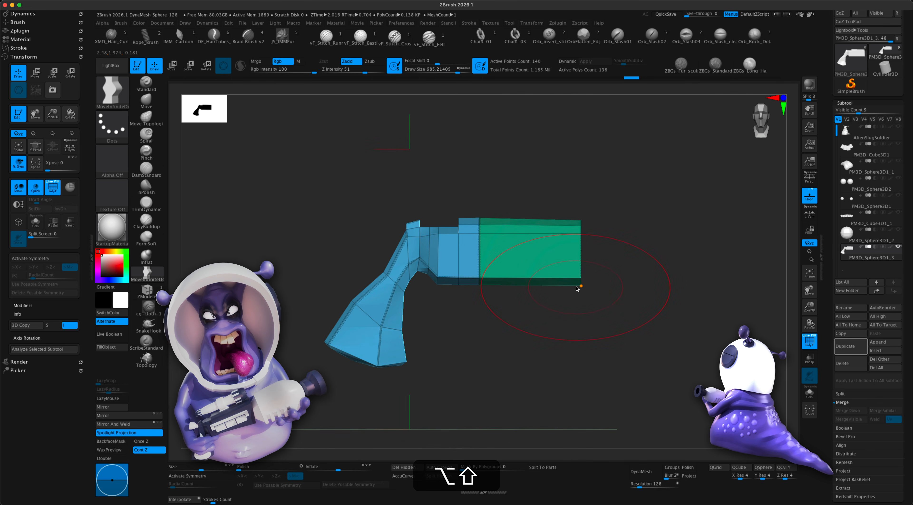
mouse_move(582, 232)
mouse_down()
mouse_move(602, 214)
mouse_move(595, 221)
mouse_up()
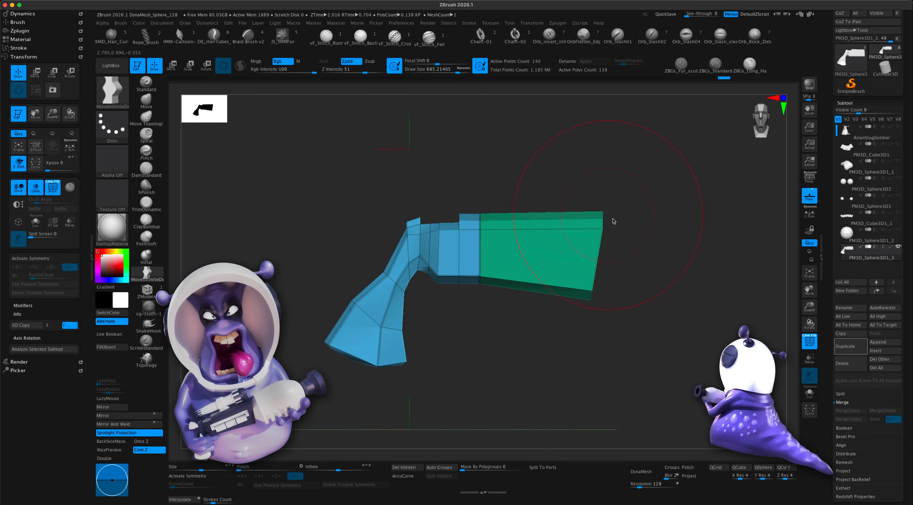
drag(613, 221, 532, 178)
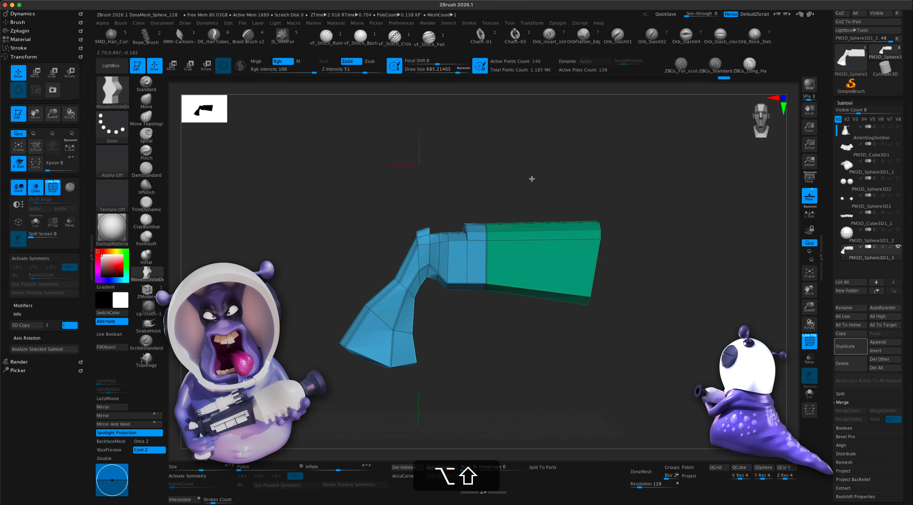
- Choose the IMM Gun brush and show the gun from above, ready for inserting another part
key(b)
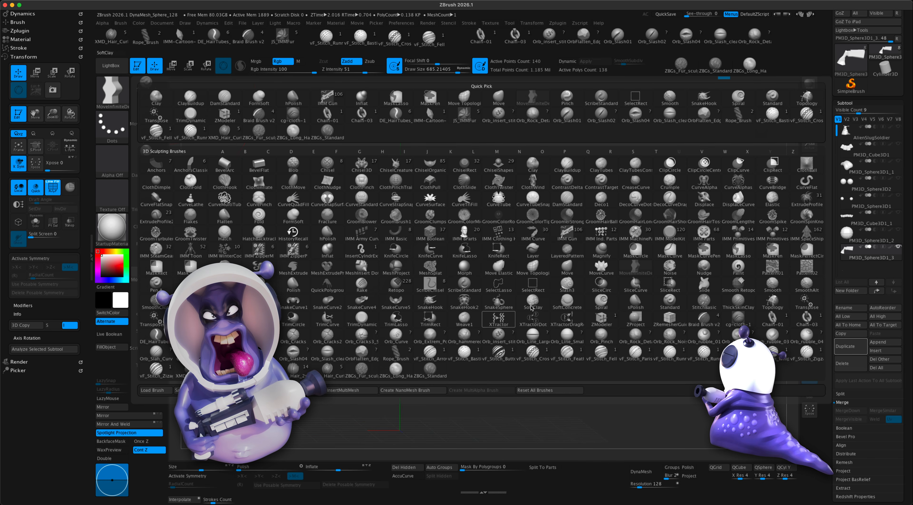
click(567, 232)
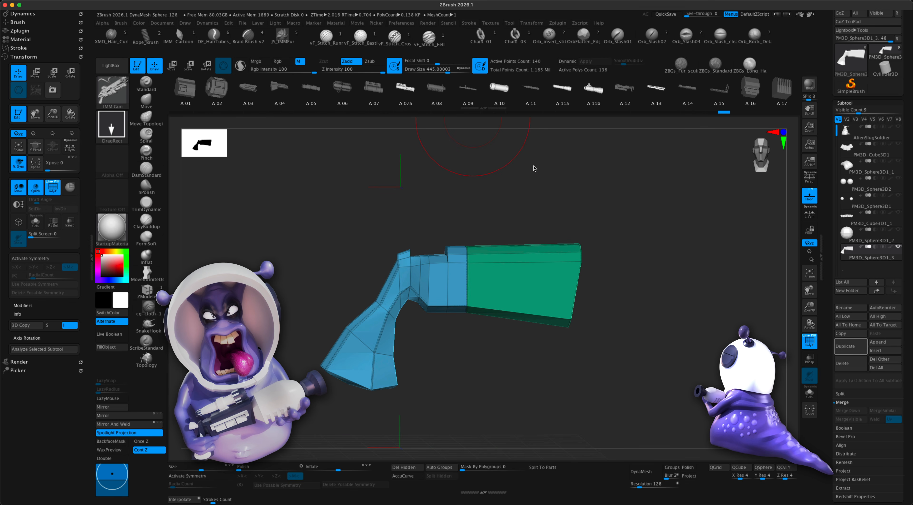
mouse_move(649, 308)
mouse_down()
mouse_move(642, 338)
mouse_move(631, 312)
mouse_up()
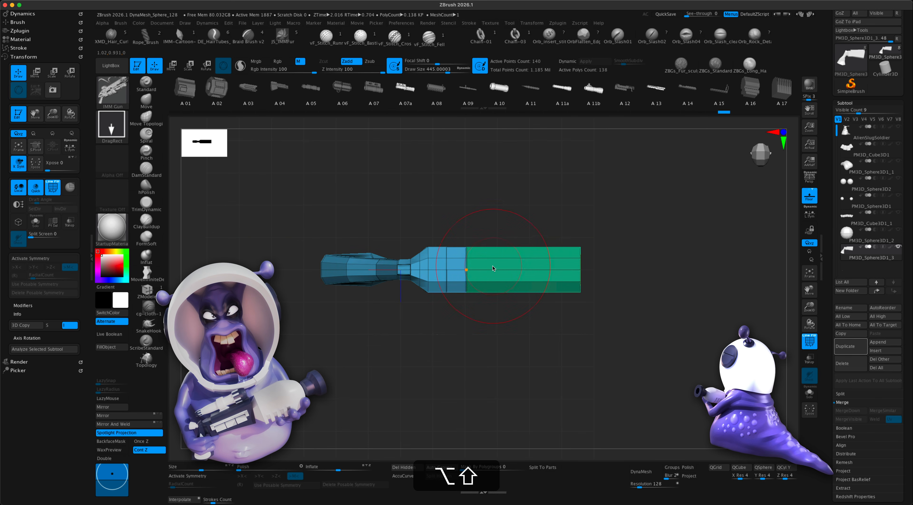
- Insert the cylindrical scope part from the IMM Gun brush onto the gun body and level it horizontally
drag(474, 276, 500, 336)
drag(496, 369, 500, 307)
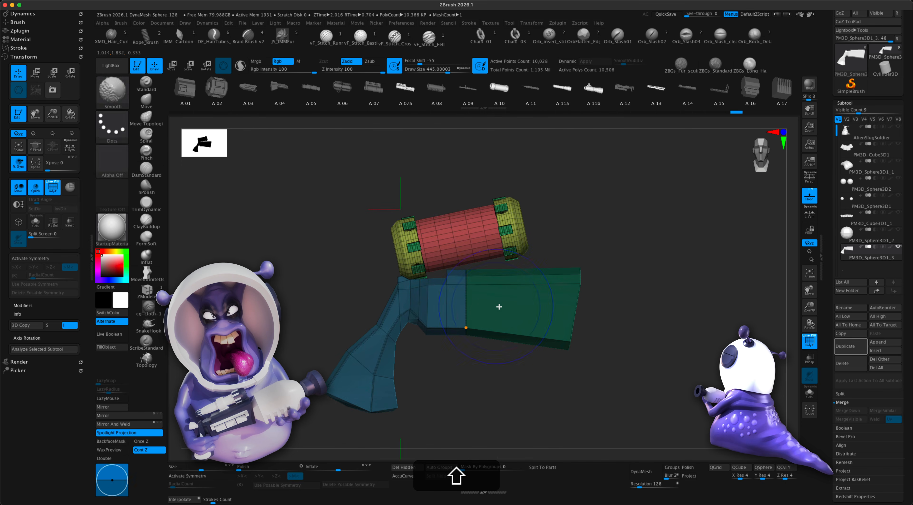
key(w)
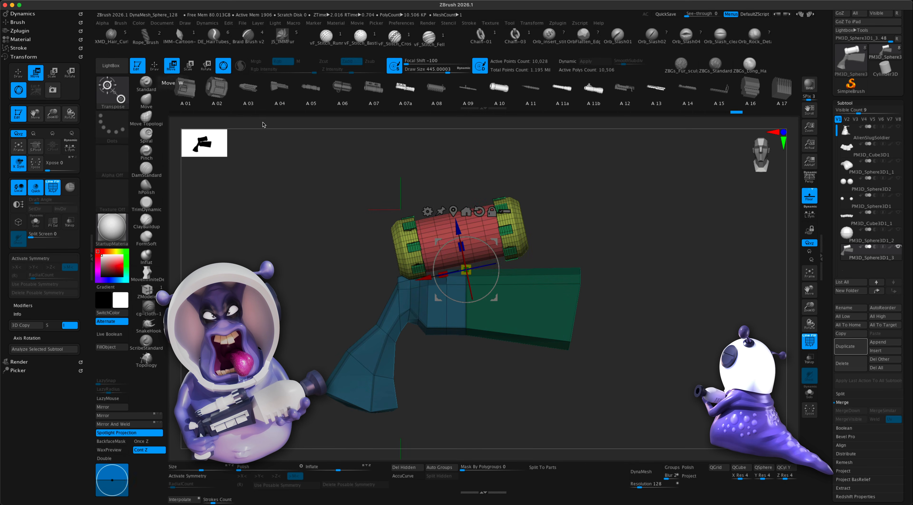
drag(467, 269, 456, 280)
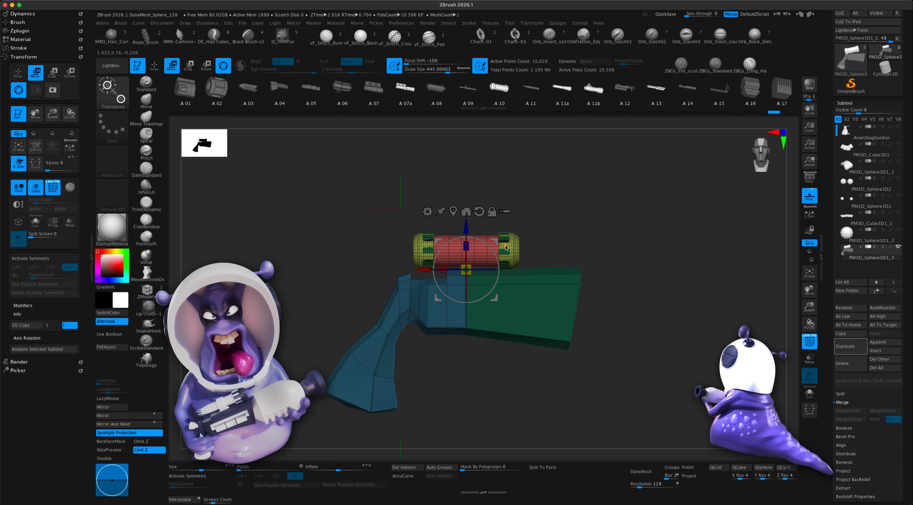
- Move the scope forward above the gun body, stretch it lengthwise and fine-tune its position
drag(500, 245, 529, 239)
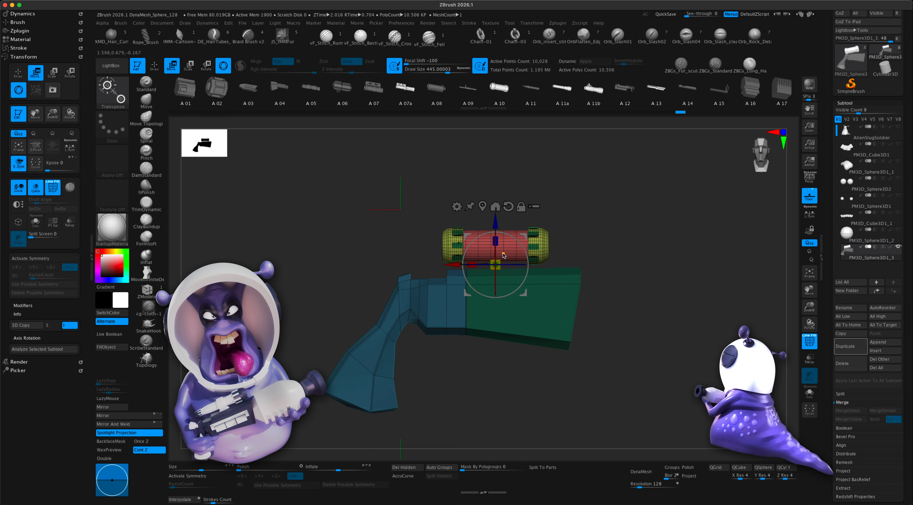
drag(484, 262, 453, 264)
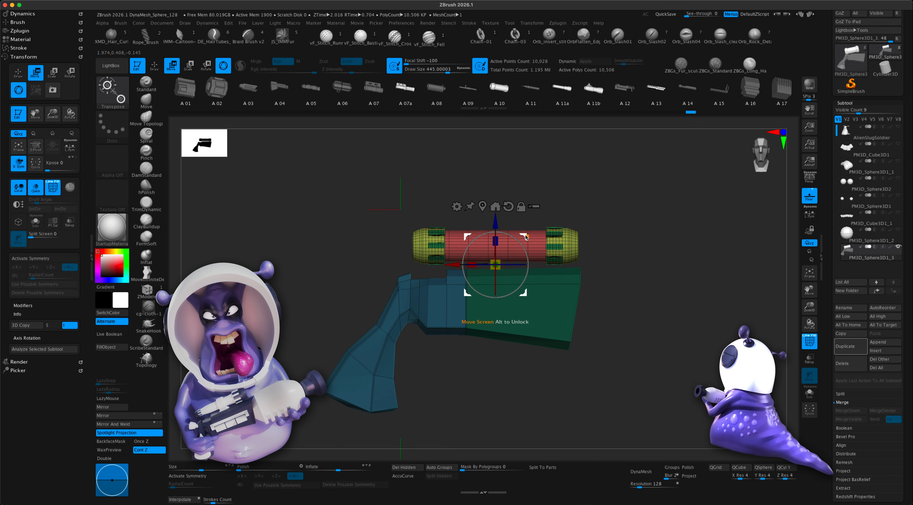
drag(526, 237, 523, 236)
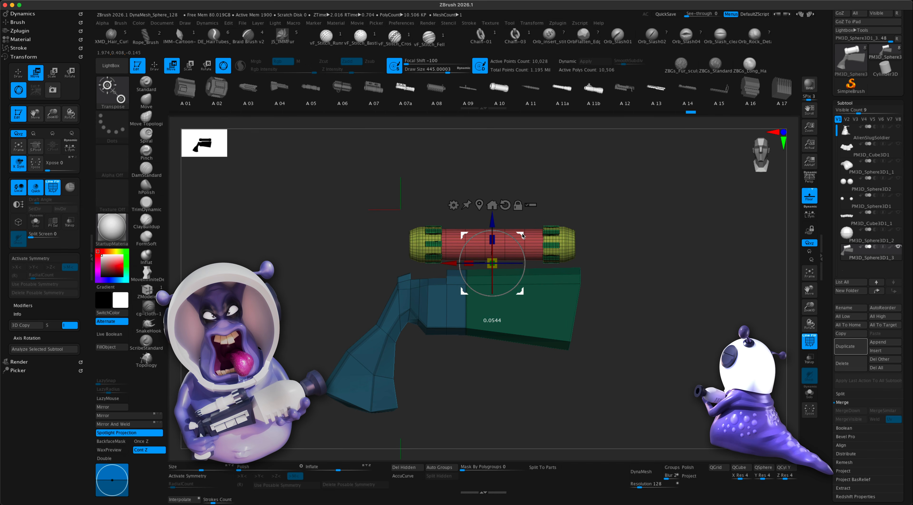
- Isolate the scope with a mask, rescale its oval cross-section until it is round, and clear the mask
key(q)
mouse_move(650, 260)
super+mouse_down()
mouse_move(703, 333)
mouse_move(638, 349)
mouse_move(656, 346)
mouse_move(656, 379)
super+mouse_up()
alt+drag(654, 314, 650, 364)
mouse_move(397, 164)
super+mouse_down()
mouse_move(506, 311)
mouse_move(583, 301)
super+mouse_up()
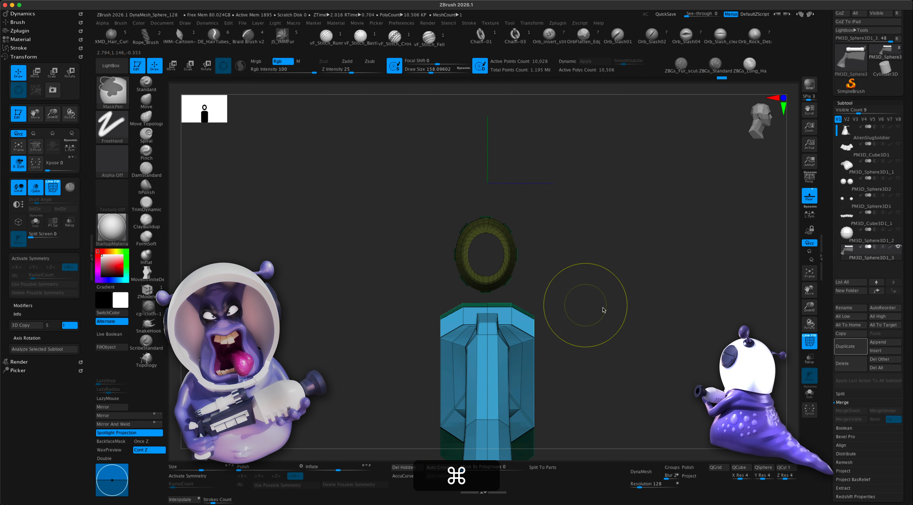
click(170, 65)
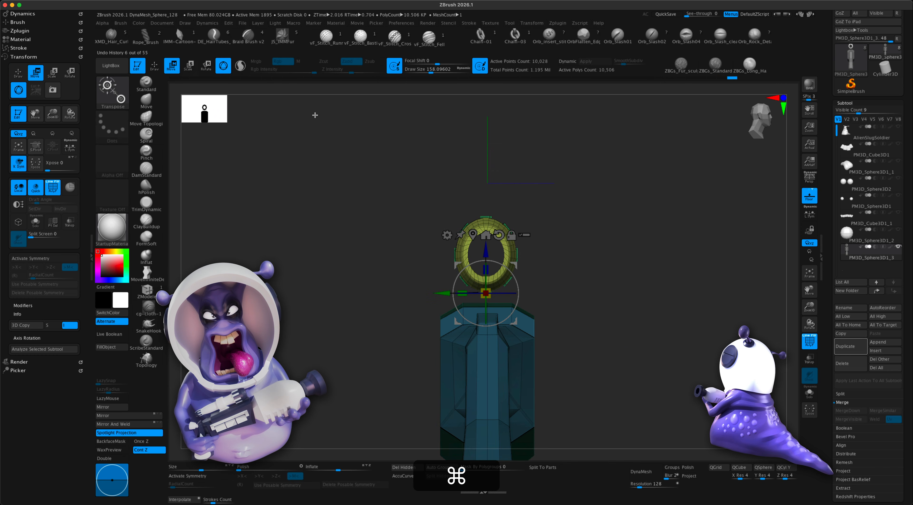
click(475, 234)
drag(487, 231, 486, 218)
super+drag(613, 265, 628, 301)
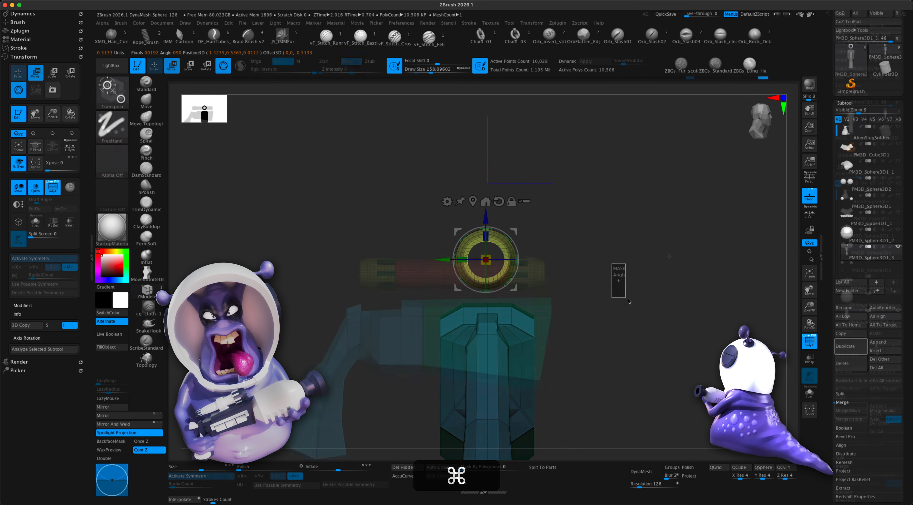
- Duplicate the gun subtool and turn the copy into a QCube with X, Y and Z Res set to 1
mouse_move(695, 263)
alt+mouse_down()
mouse_move(639, 287)
mouse_move(640, 302)
mouse_move(633, 288)
mouse_move(634, 330)
mouse_move(680, 356)
mouse_move(667, 355)
mouse_move(692, 360)
mouse_move(674, 363)
alt+mouse_up()
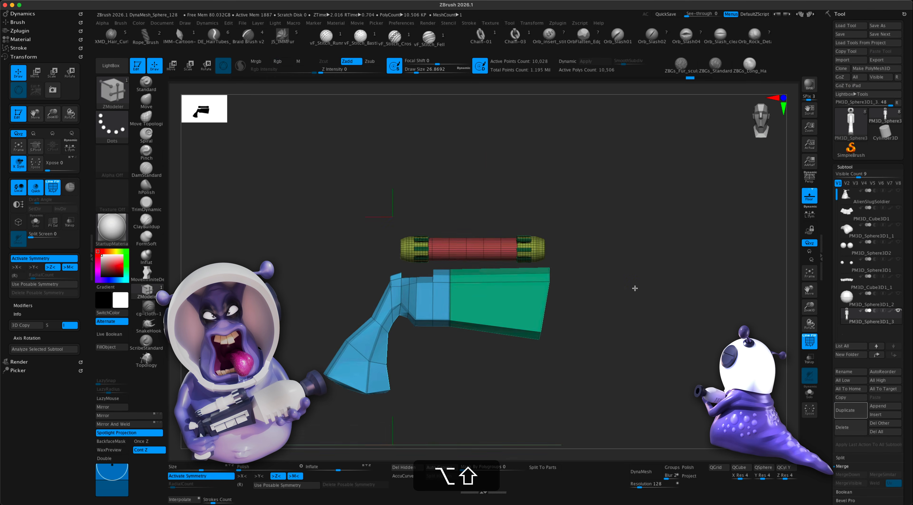
click(848, 411)
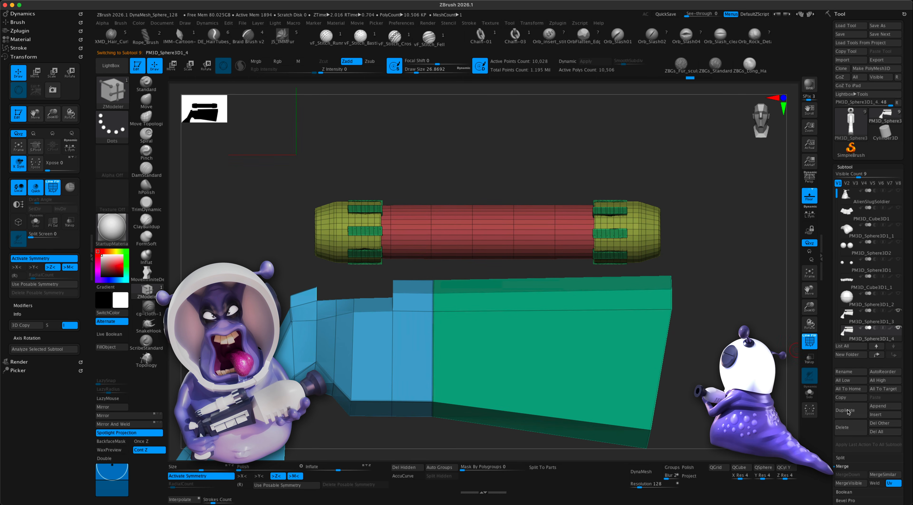
alt+drag(732, 303, 733, 293)
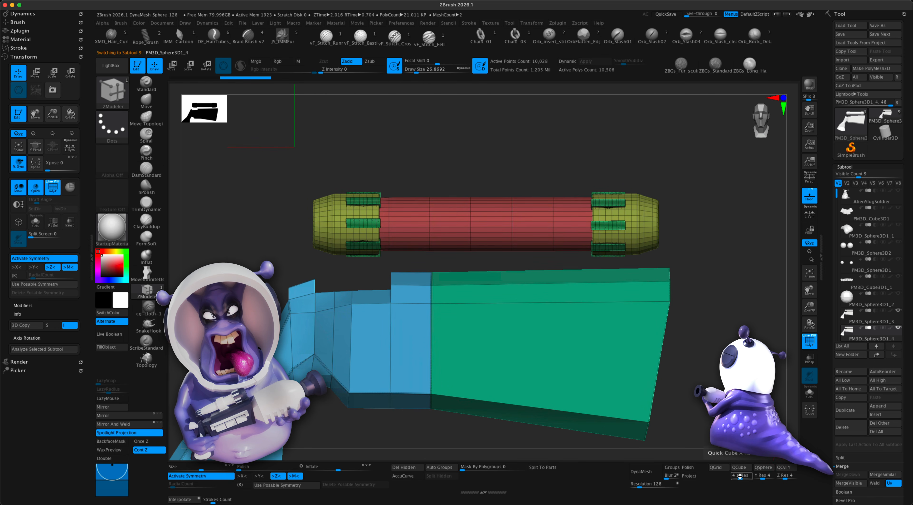
text(1)
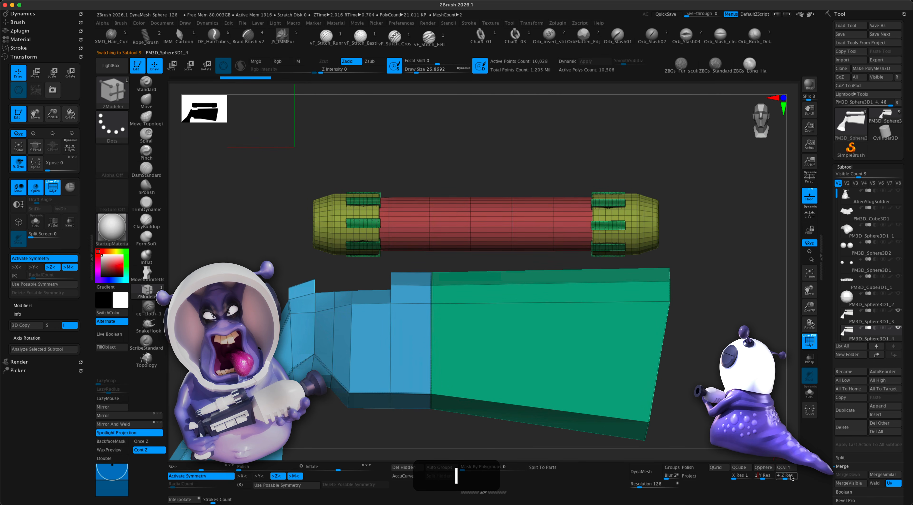
click(742, 469)
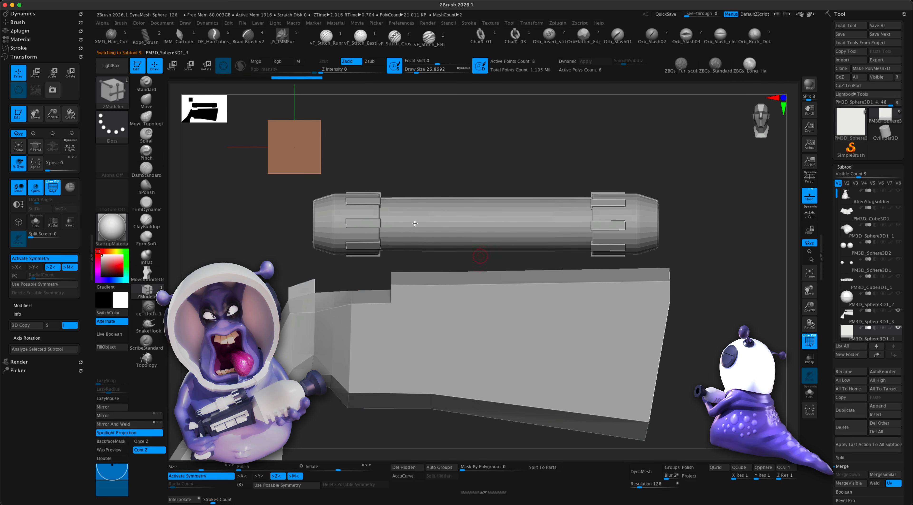
- Place the cube between the scope and the gun body, narrow it into a mounting block, and turn symmetry off
key(w)
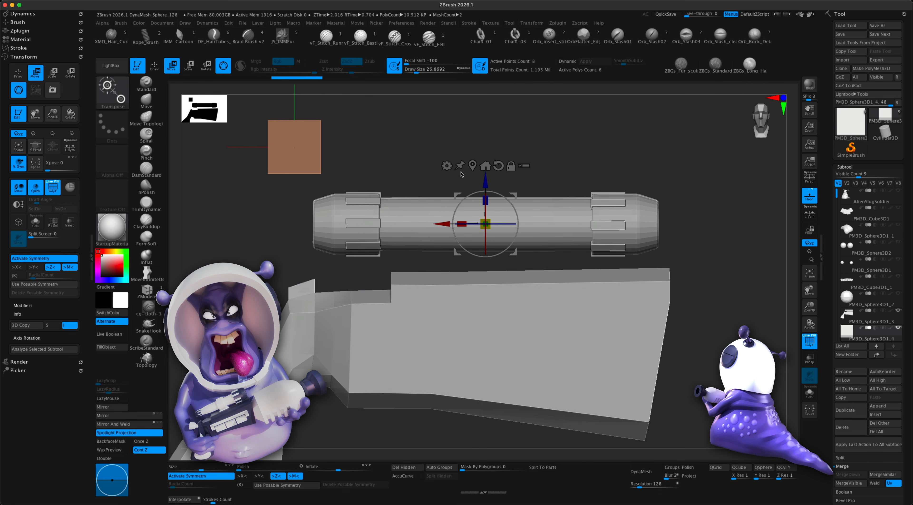
click(470, 170)
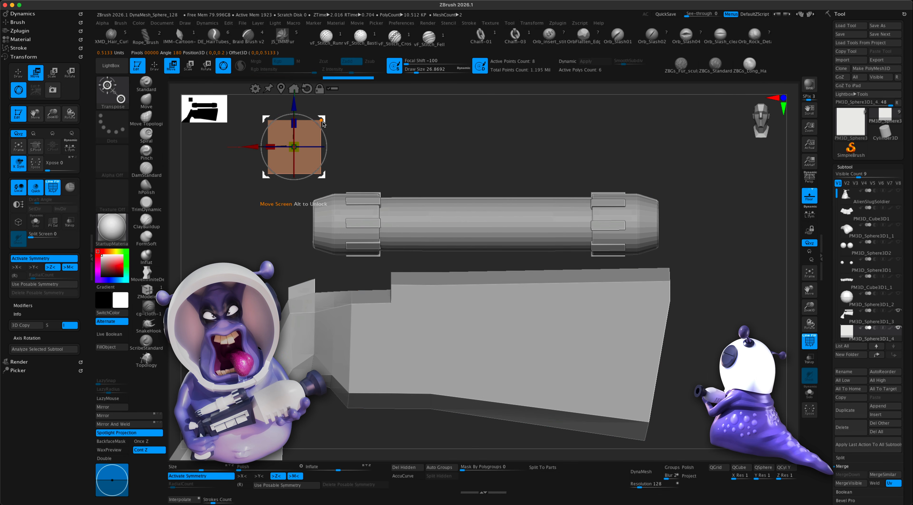
drag(324, 122, 521, 238)
drag(734, 307, 752, 308)
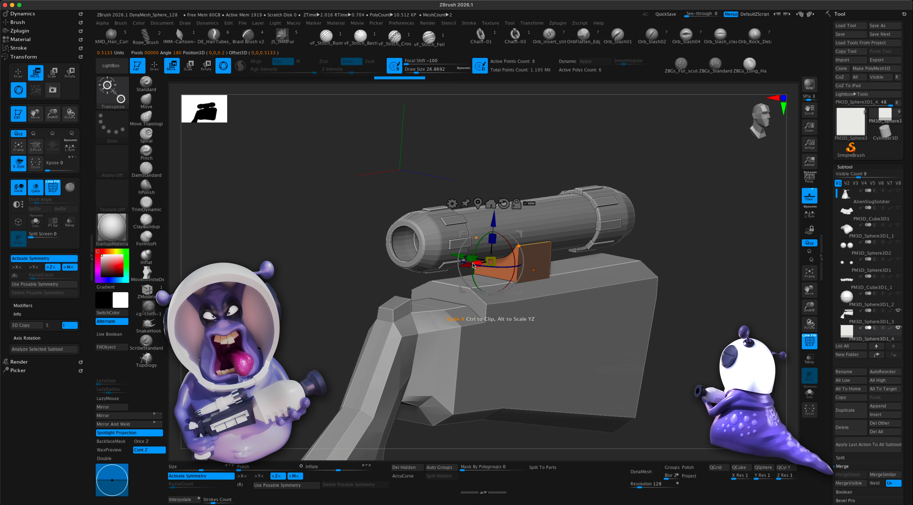
drag(481, 263, 505, 272)
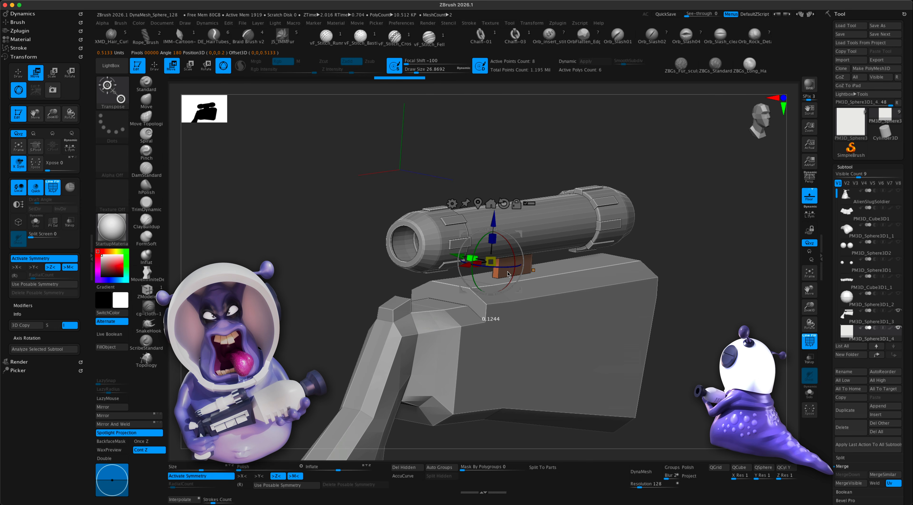
drag(589, 152, 532, 146)
click(214, 477)
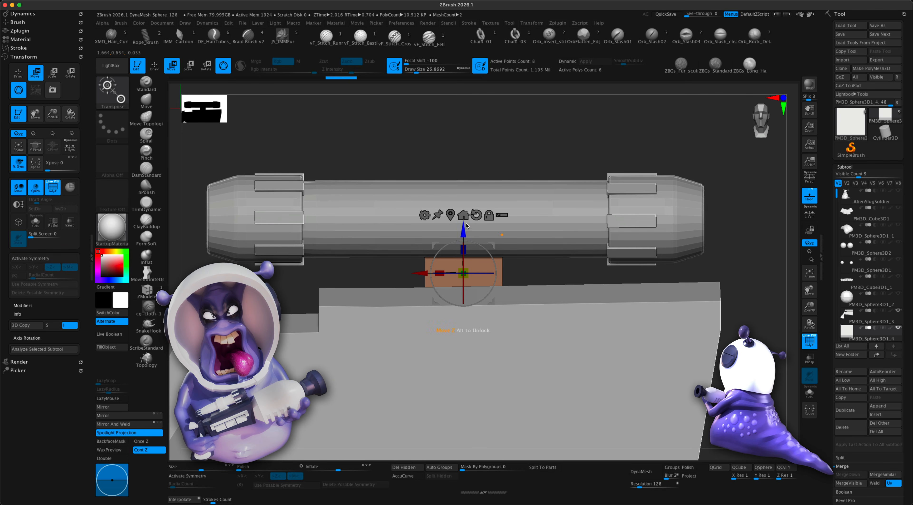
- Apply the Taper deformer to the mounting block so it narrows toward the scope, and accept the result
drag(425, 165, 474, 207)
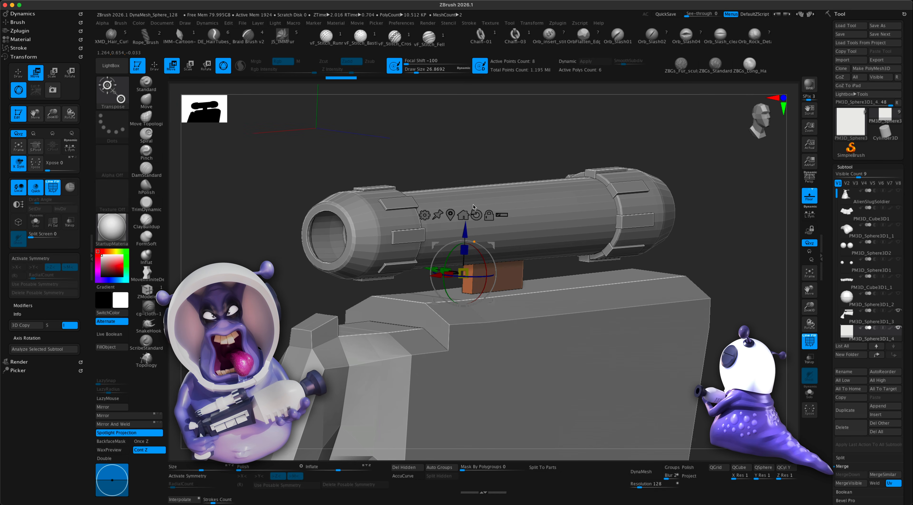
mouse_move(471, 159)
mouse_down()
mouse_move(490, 156)
mouse_move(463, 157)
mouse_up()
click(455, 222)
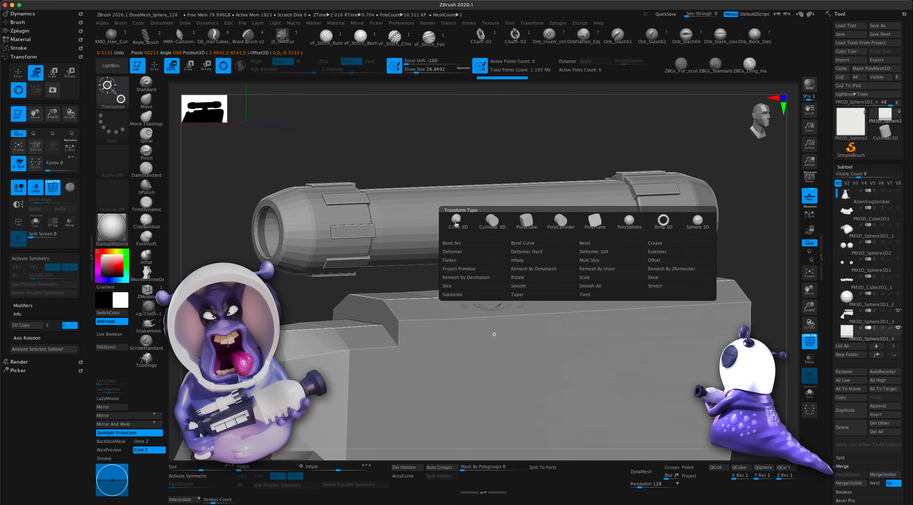
click(516, 298)
drag(614, 275, 498, 324)
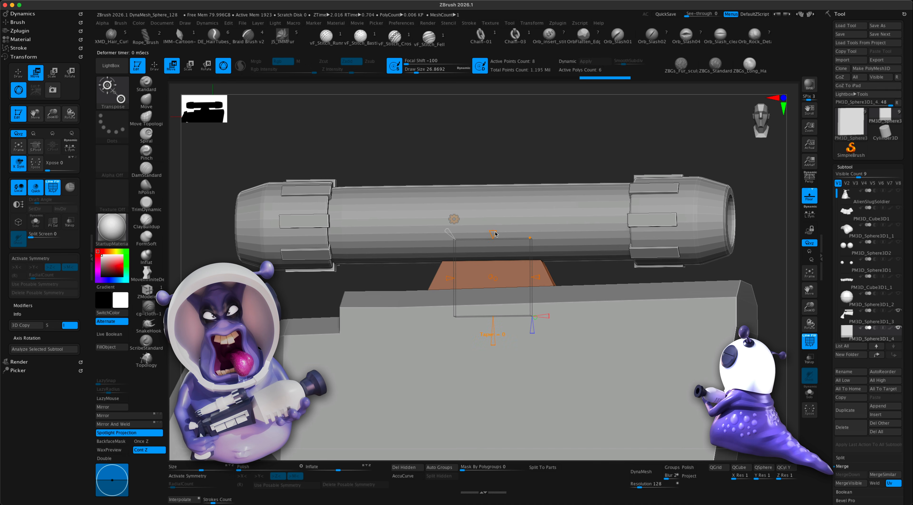
drag(495, 233, 498, 188)
drag(498, 149, 447, 194)
click(453, 218)
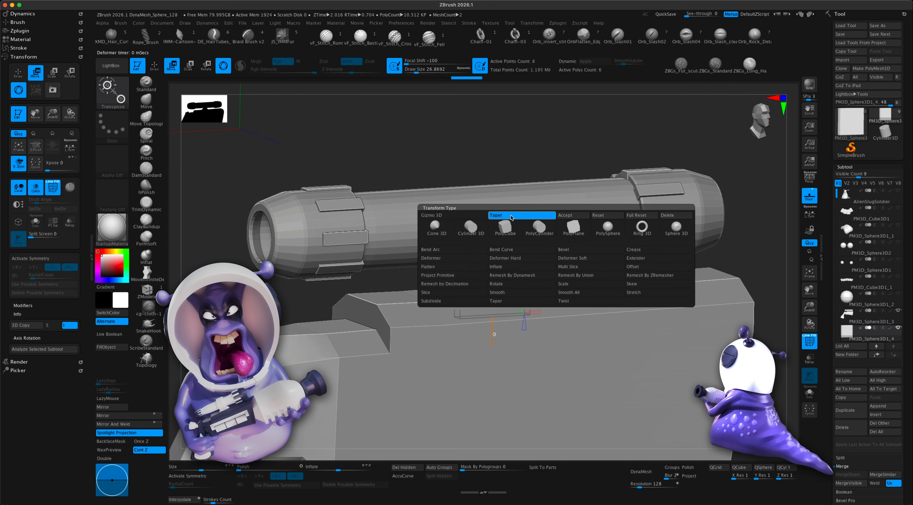
click(563, 218)
drag(562, 149, 590, 150)
key(q)
- Extrude a polyloop around the middle of the gun subtool's scope outward into a thick ring, using ZModeler with symmetry off
alt+drag(470, 150, 484, 188)
click(847, 314)
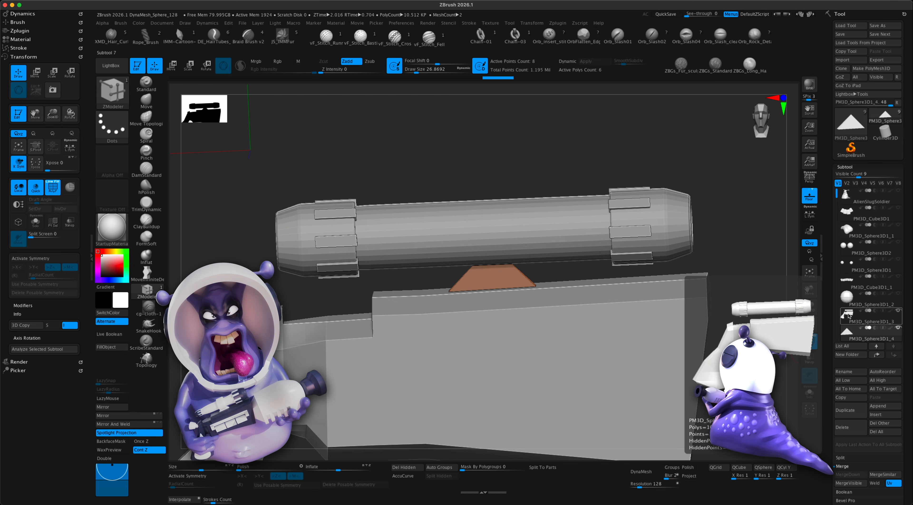
alt+drag(762, 280, 732, 324)
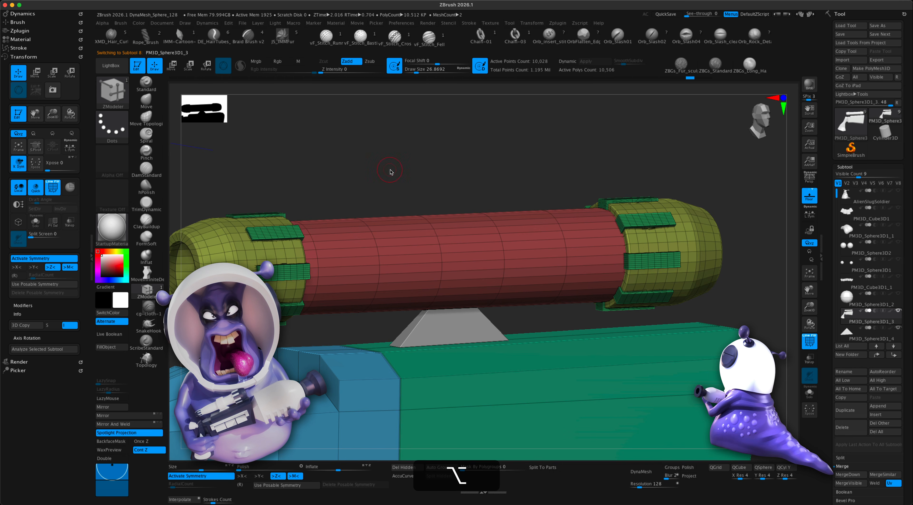
drag(390, 172, 496, 262)
key(x)
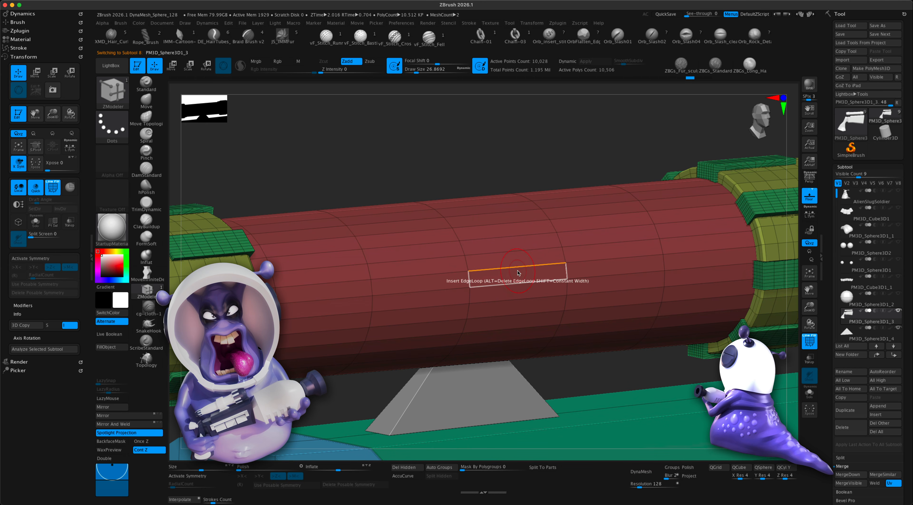
key(space)
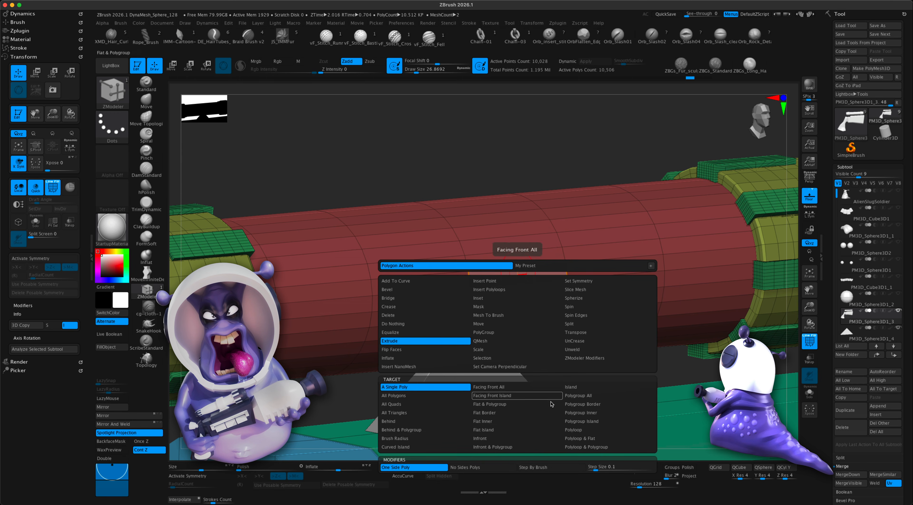
click(573, 429)
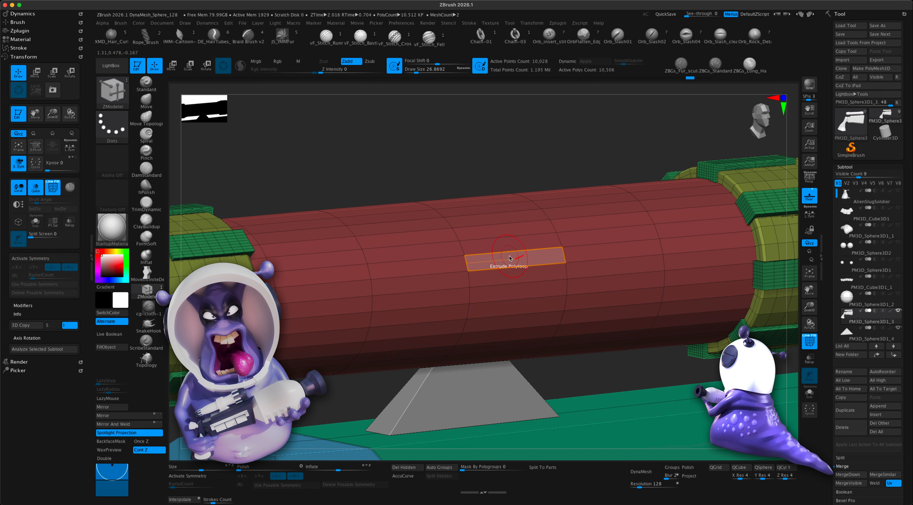
drag(517, 264, 580, 280)
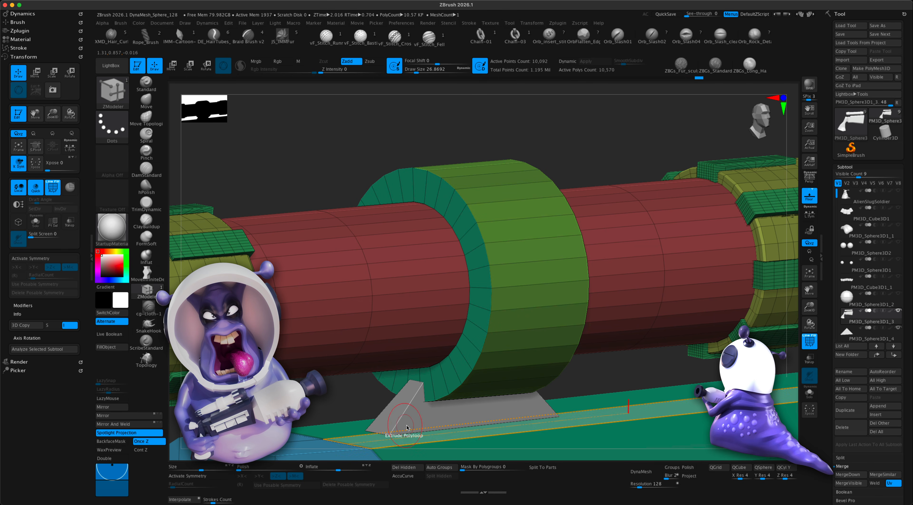
- Examine the gun and its scope in perspective from several angles, hiding the polyframe and showing it again
alt+drag(359, 381, 647, 269)
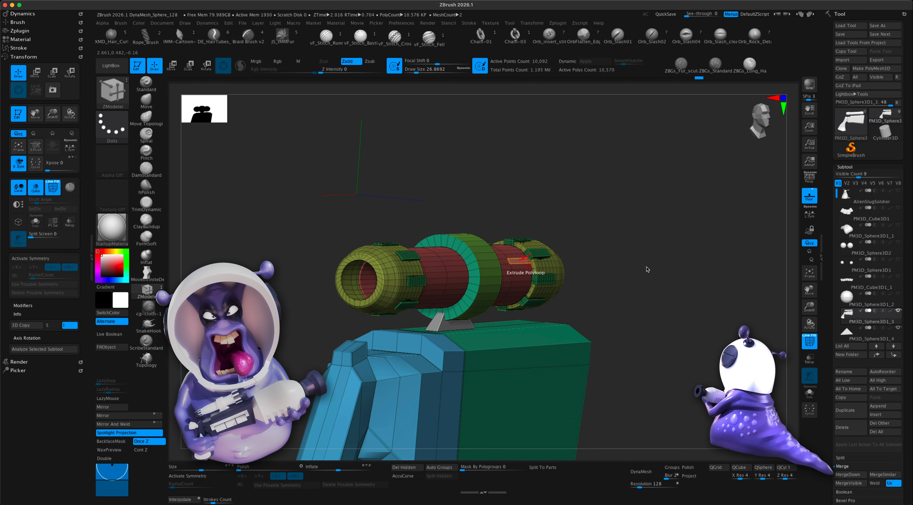
click(809, 343)
alt+drag(724, 342, 428, 307)
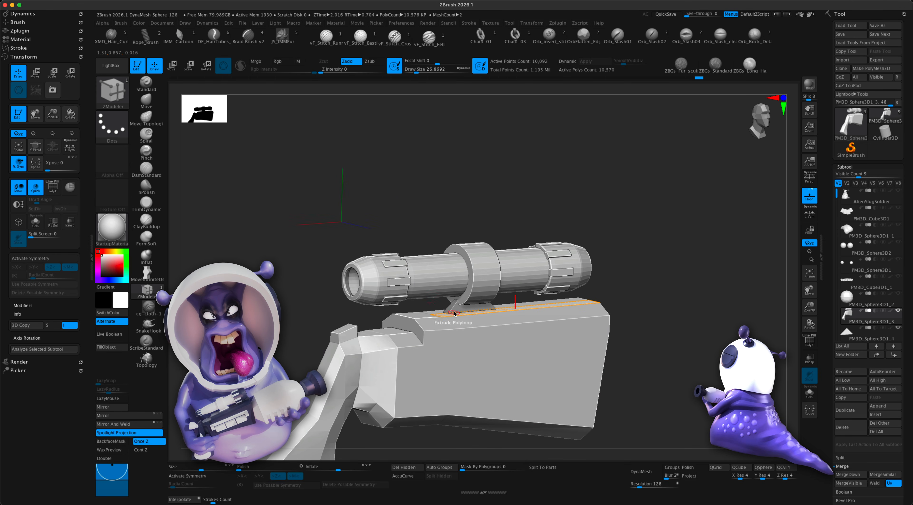
alt+drag(669, 373, 641, 346)
click(810, 178)
alt+drag(683, 281, 654, 302)
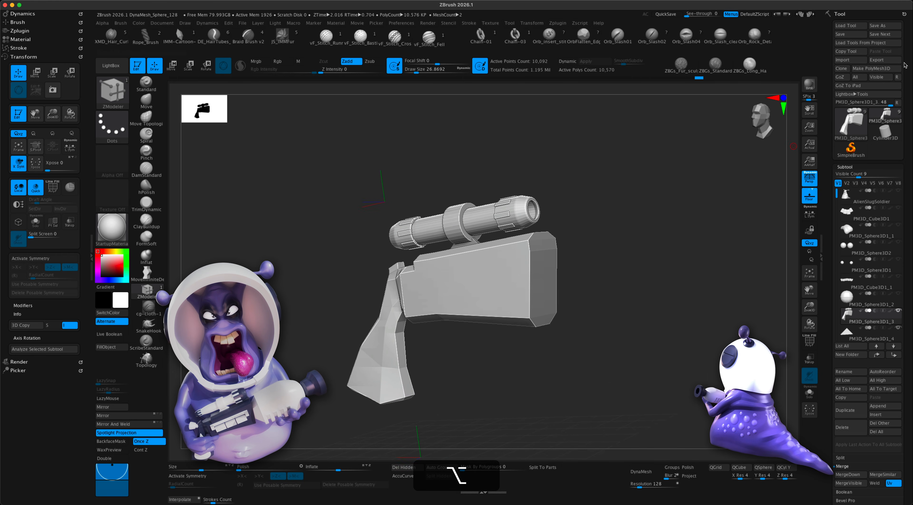
drag(638, 263, 646, 285)
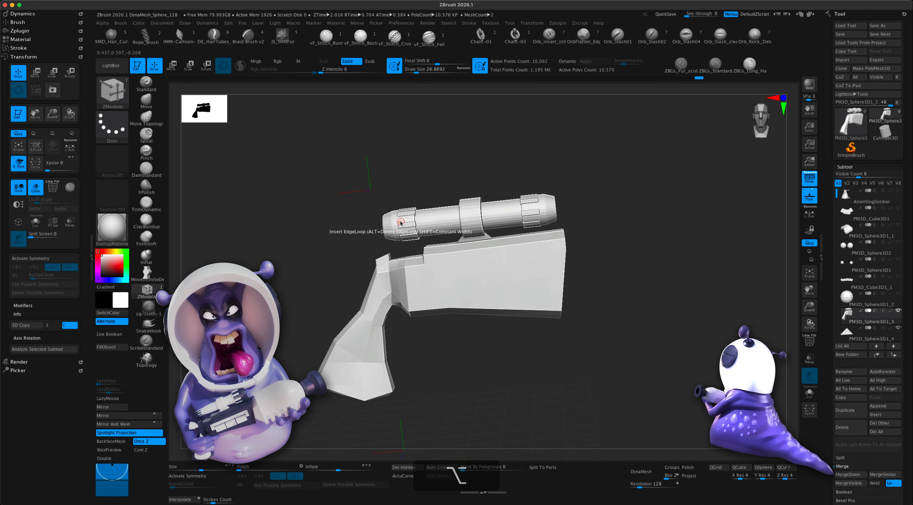
alt+drag(632, 245, 670, 275)
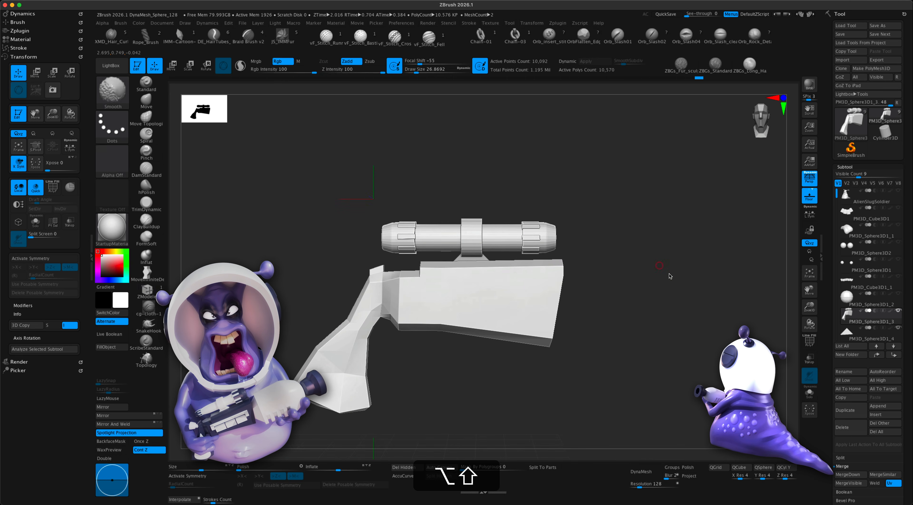
click(810, 341)
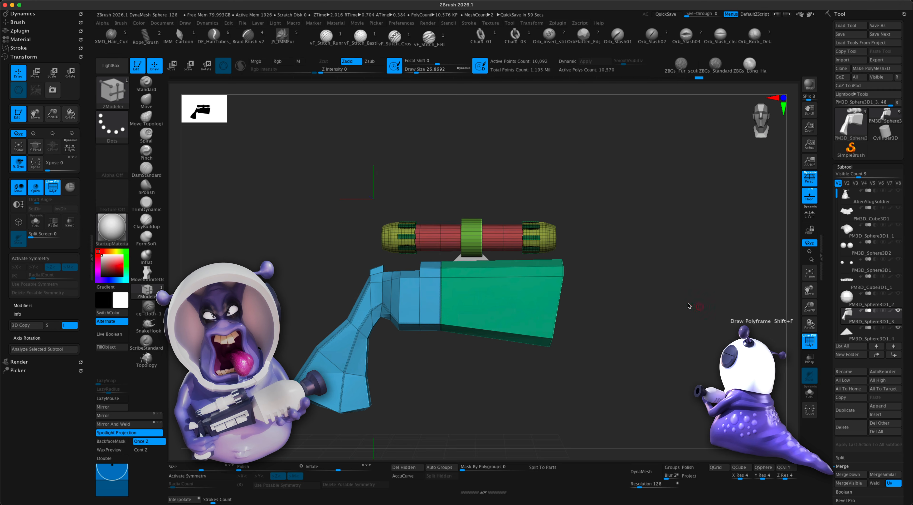
- Turn perspective off in the side view and mask everything on the gun subtool except the scope's front end
alt+drag(688, 306, 612, 321)
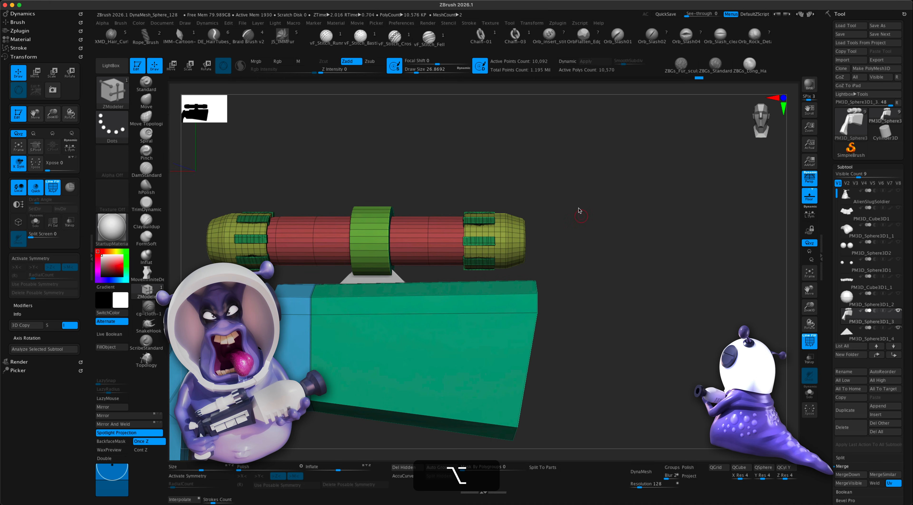
alt+drag(593, 188, 611, 181)
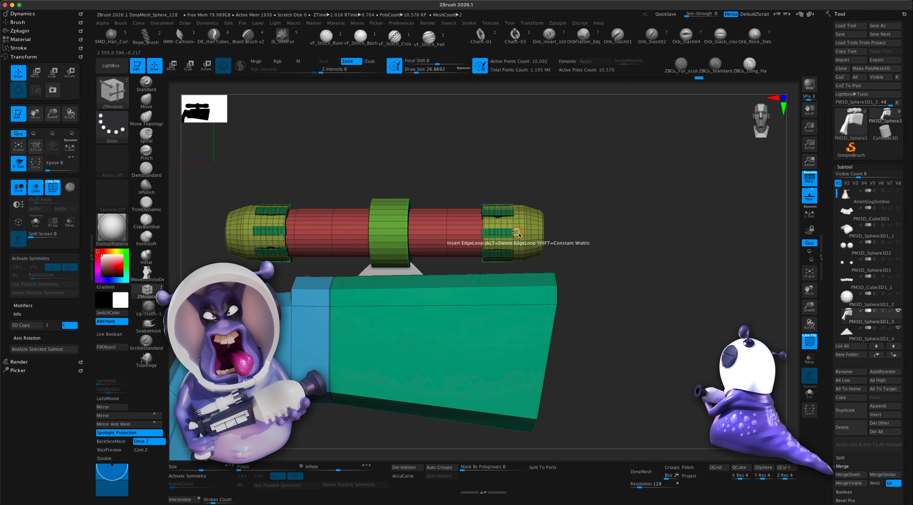
click(804, 181)
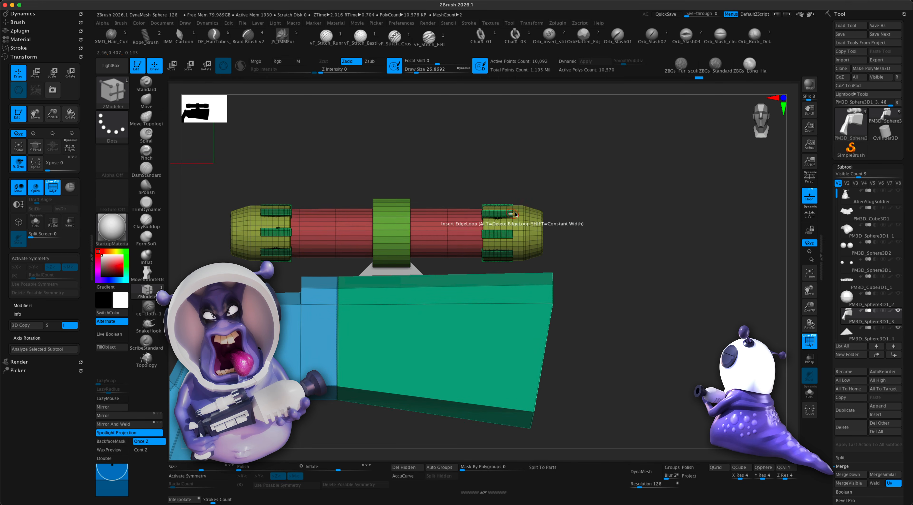
mouse_move(602, 169)
super+mouse_down()
mouse_move(577, 214)
mouse_move(466, 269)
super+mouse_up()
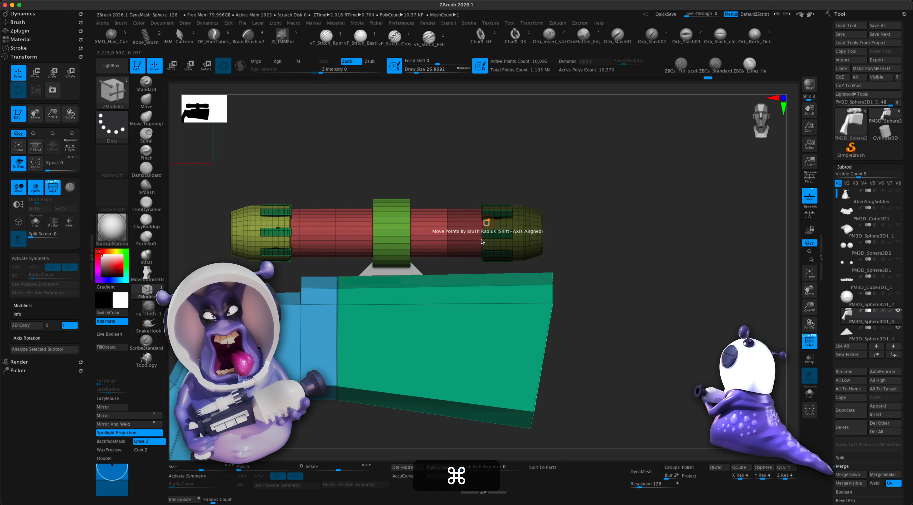
super+click(612, 265)
- Center the transform gizmo on the unmasked front end of the scope and scale that end up
click(173, 66)
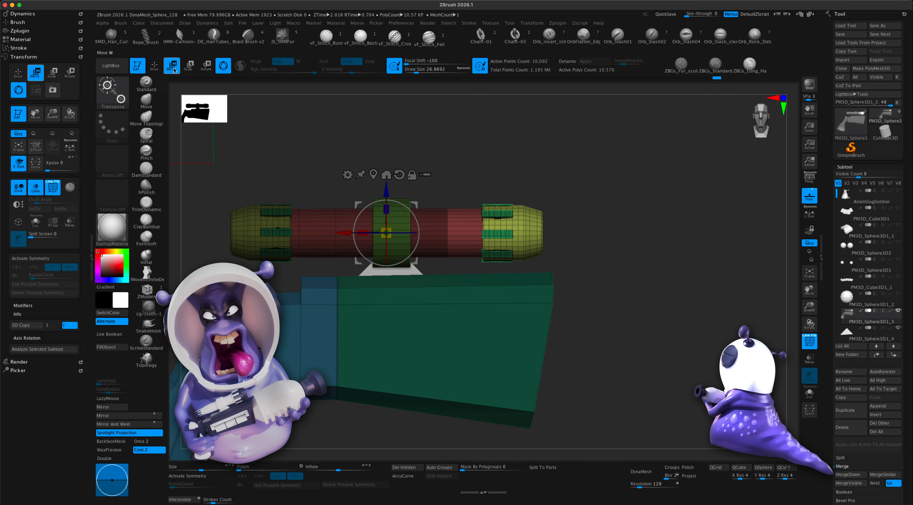
click(373, 176)
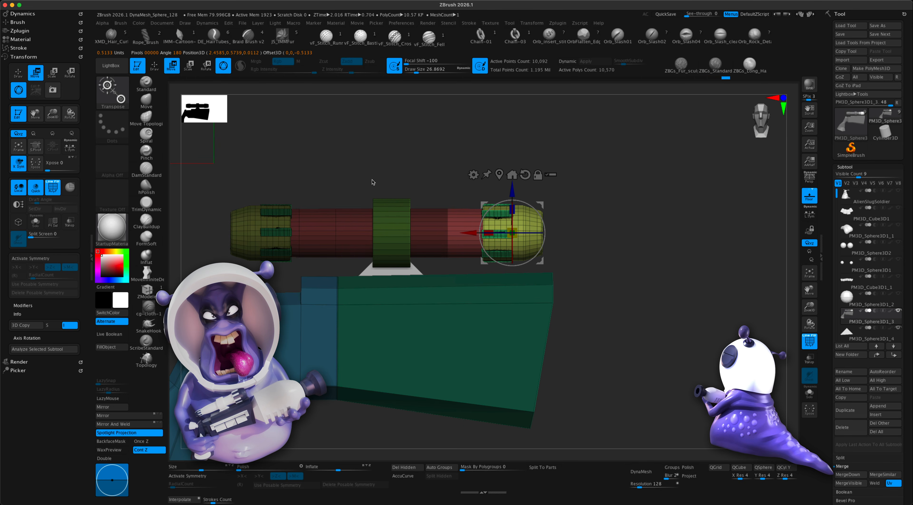
mouse_move(663, 283)
mouse_down()
mouse_move(630, 288)
mouse_move(663, 287)
mouse_up()
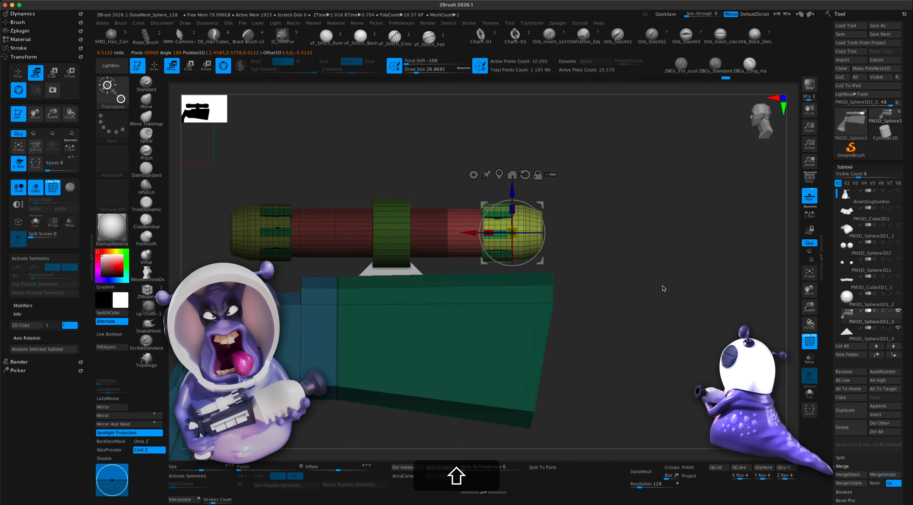
mouse_move(519, 230)
mouse_down()
mouse_move(524, 224)
mouse_move(510, 237)
mouse_move(522, 222)
mouse_up()
- Isolate the scope's rear end with a mask, center the gizmo on it, scale it down, and clear the mask
alt+drag(642, 281, 682, 273)
super+drag(220, 183, 336, 260)
super+click(343, 162)
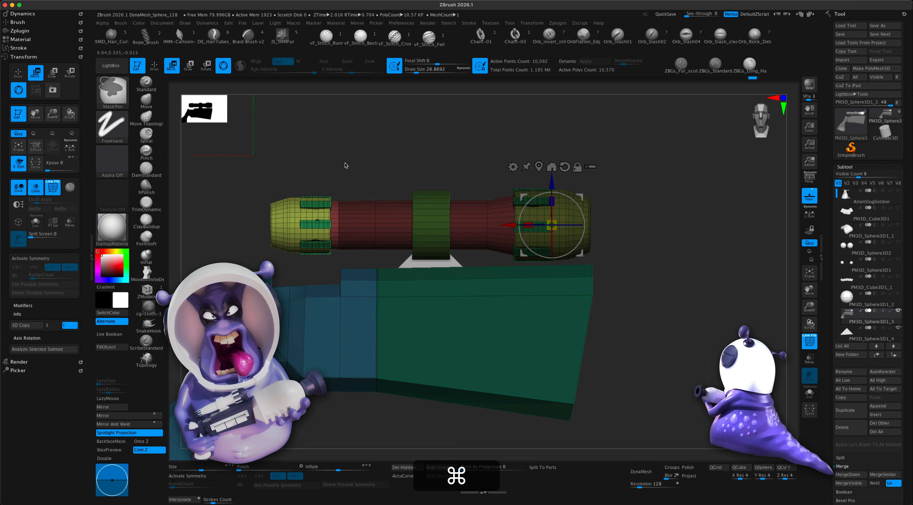
click(539, 172)
drag(304, 221, 241, 228)
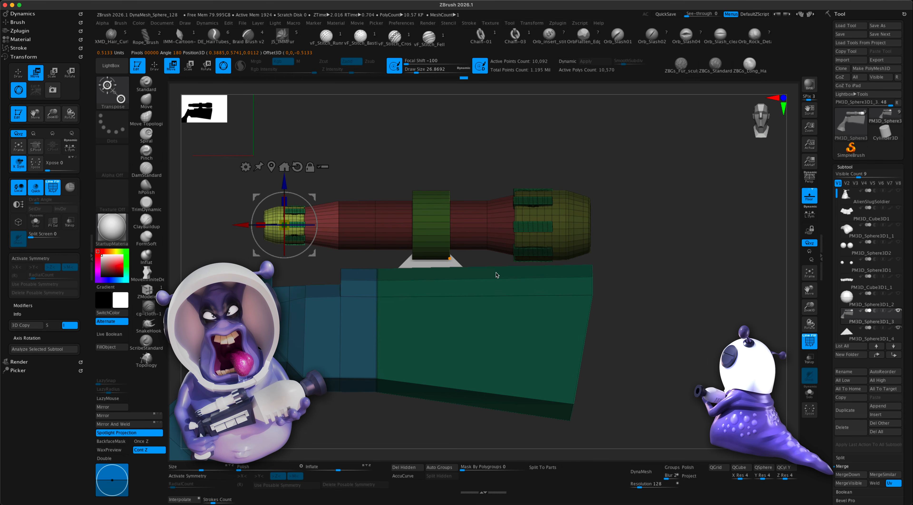
alt+drag(656, 319, 703, 288)
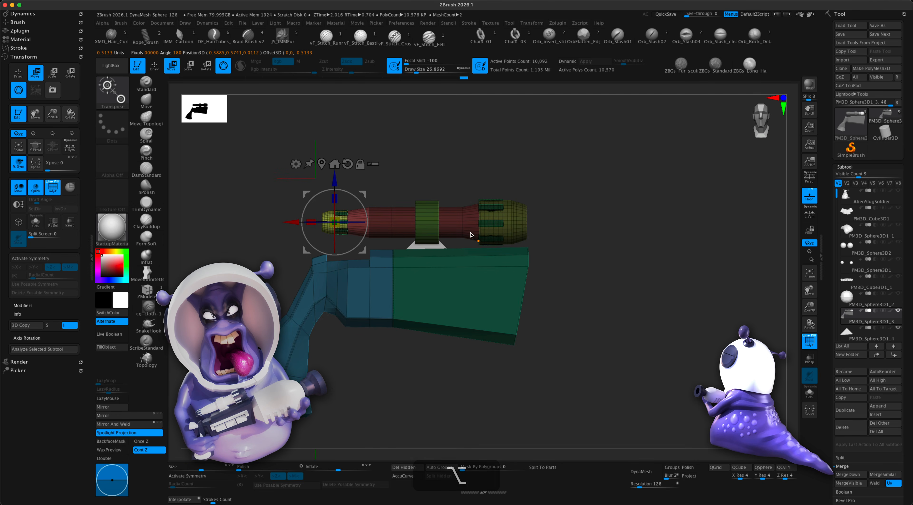
alt+drag(612, 215, 571, 266)
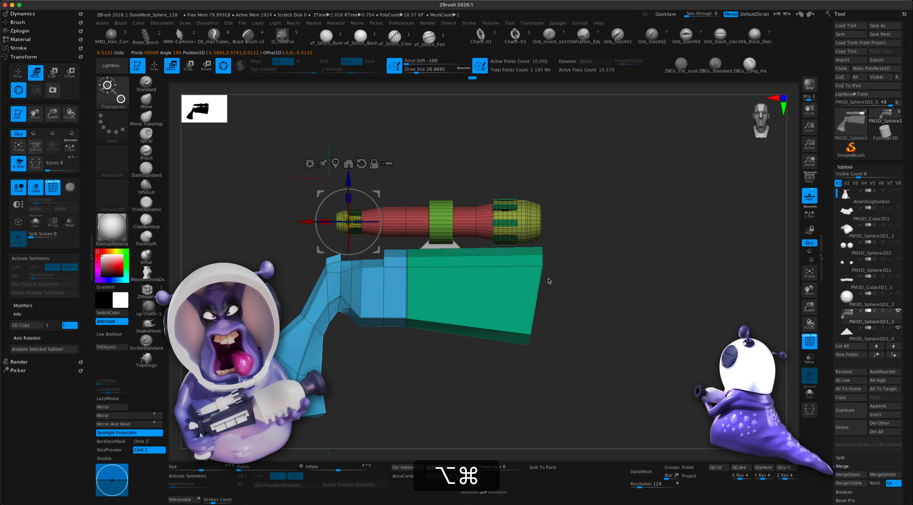
key(q)
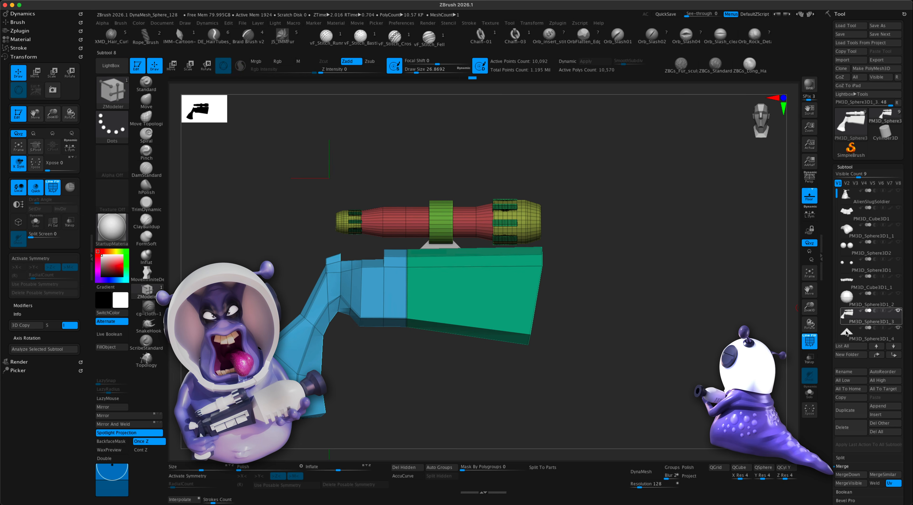
- Examine the reshaped scope and gun in perspective without the polyframe, and show the polyframe again
click(810, 340)
mouse_move(638, 363)
mouse_down()
mouse_move(701, 362)
mouse_move(646, 361)
mouse_move(677, 353)
mouse_move(630, 369)
mouse_up()
alt+drag(600, 317, 572, 322)
mouse_move(695, 343)
mouse_down()
mouse_move(682, 344)
mouse_move(691, 343)
mouse_up()
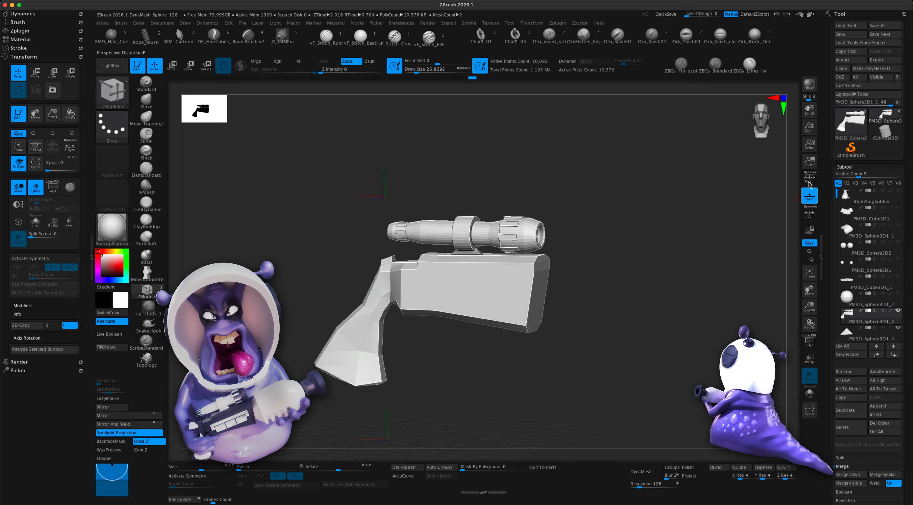
click(811, 177)
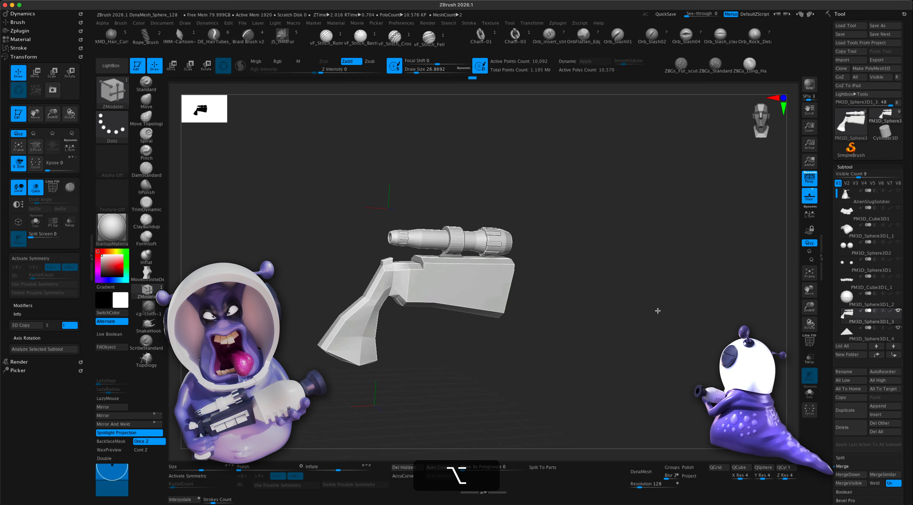
drag(639, 306, 618, 303)
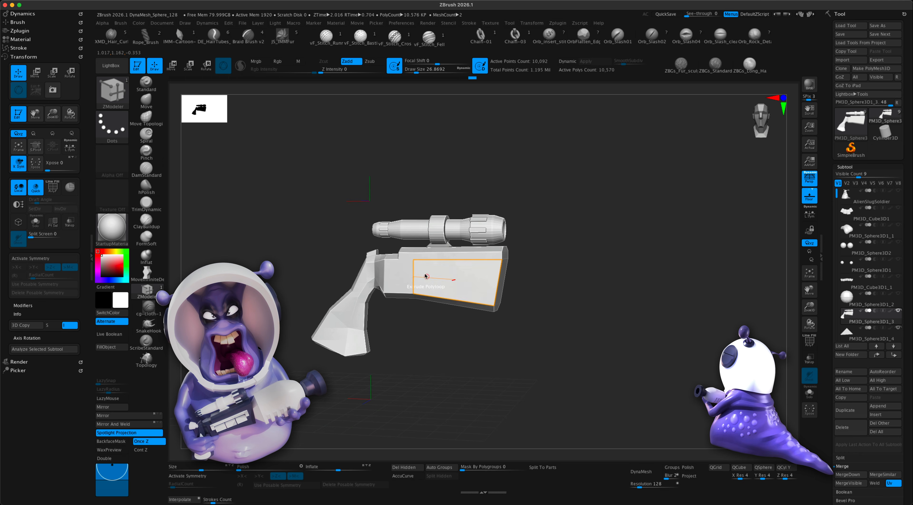
alt+drag(579, 312, 589, 348)
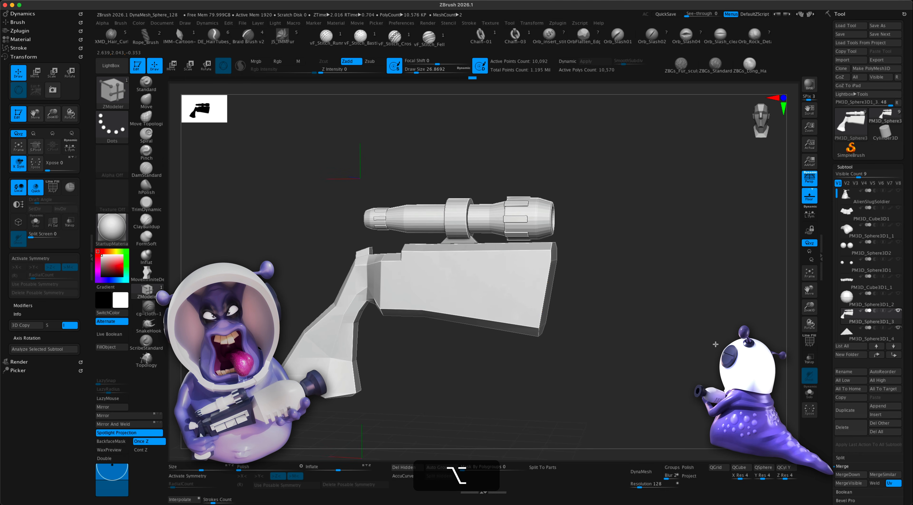
mouse_move(716, 344)
alt+mouse_down()
mouse_move(620, 338)
mouse_move(669, 341)
mouse_move(626, 354)
alt+mouse_up()
click(814, 342)
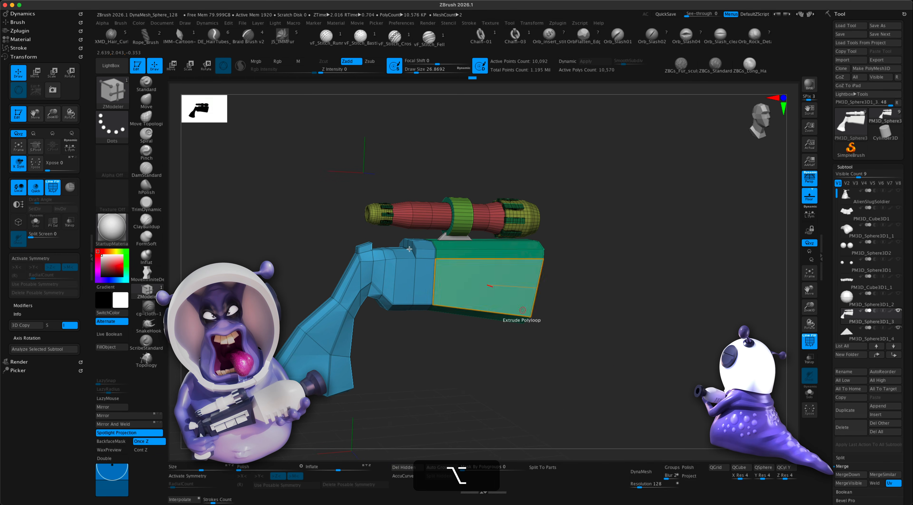
- Choose the B 12 part of the IMM Gun insert brush and activate symmetry across Z
click(119, 95)
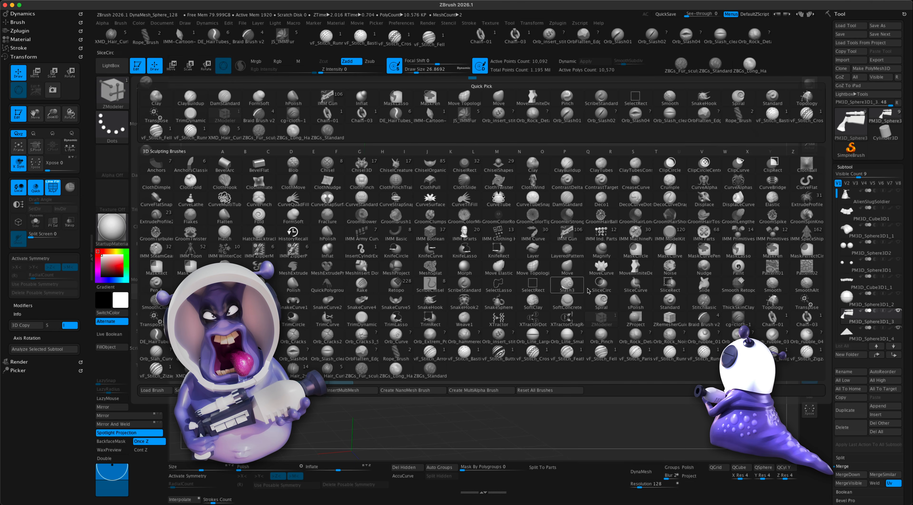
key(i)
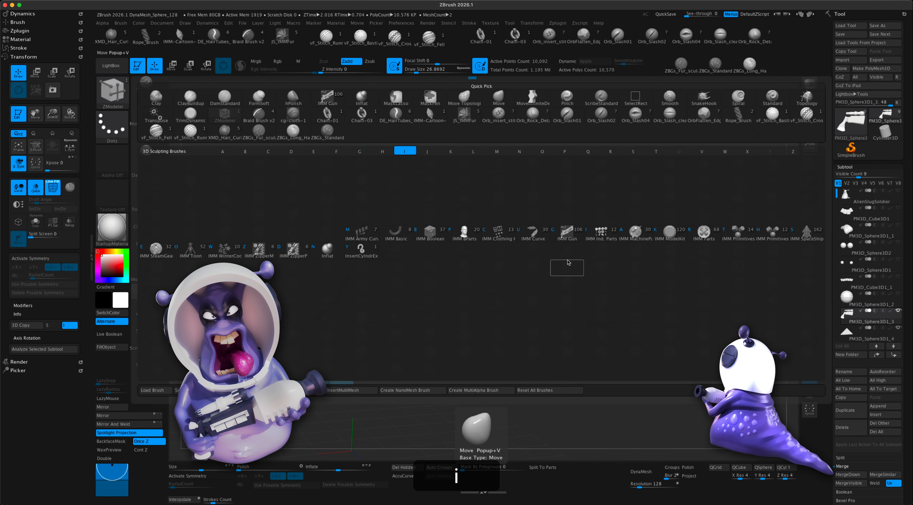
click(565, 232)
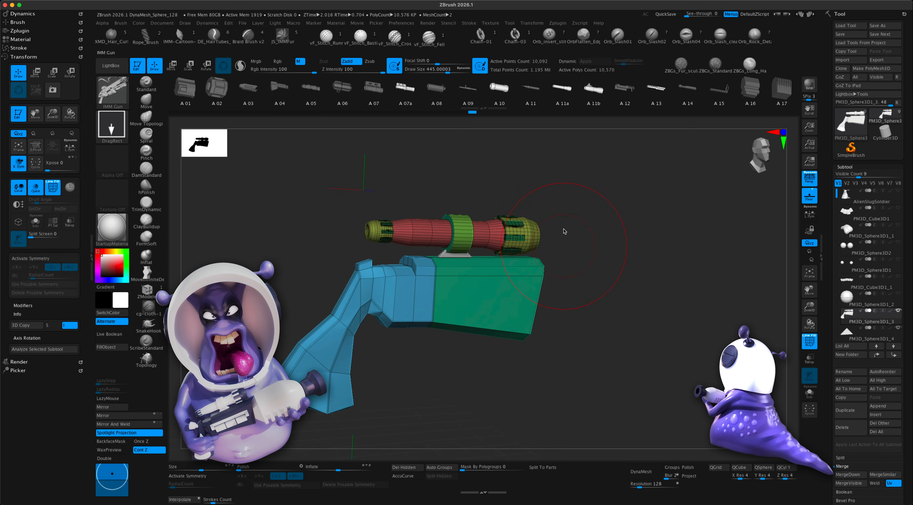
key(m)
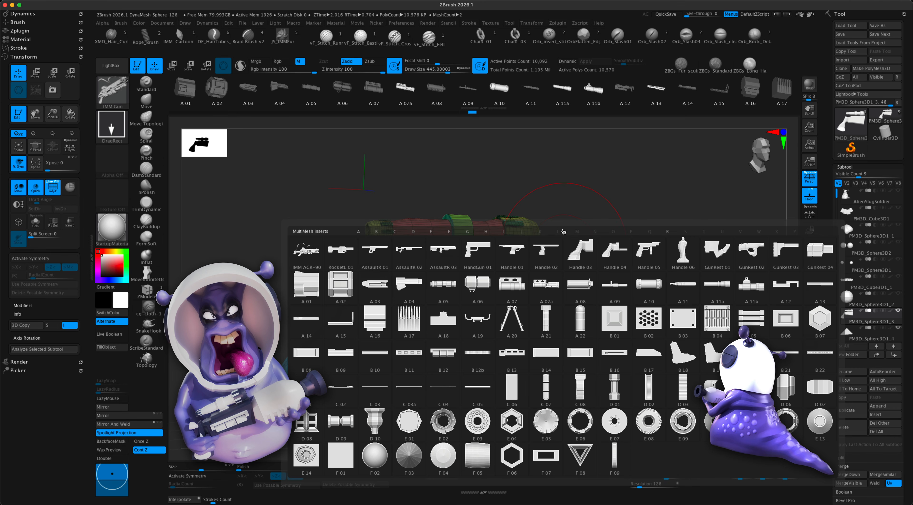
mouse_move(546, 398)
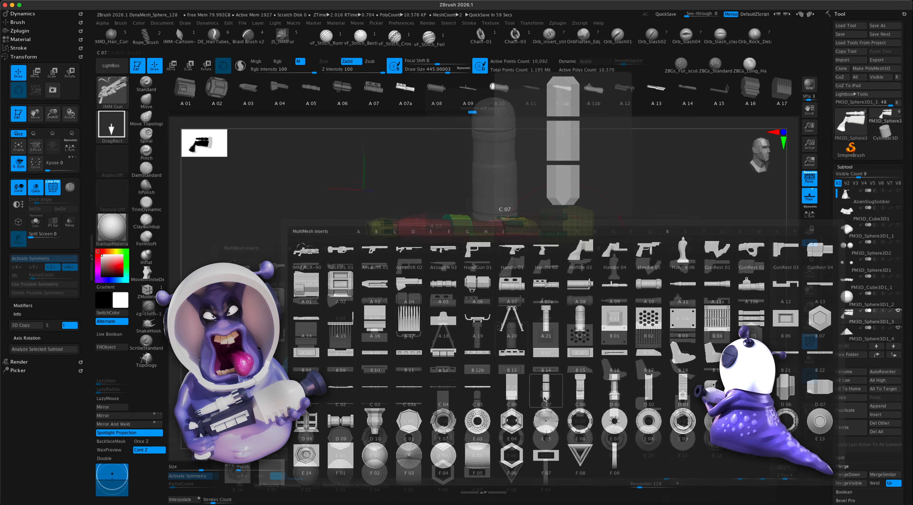
mouse_move(379, 370)
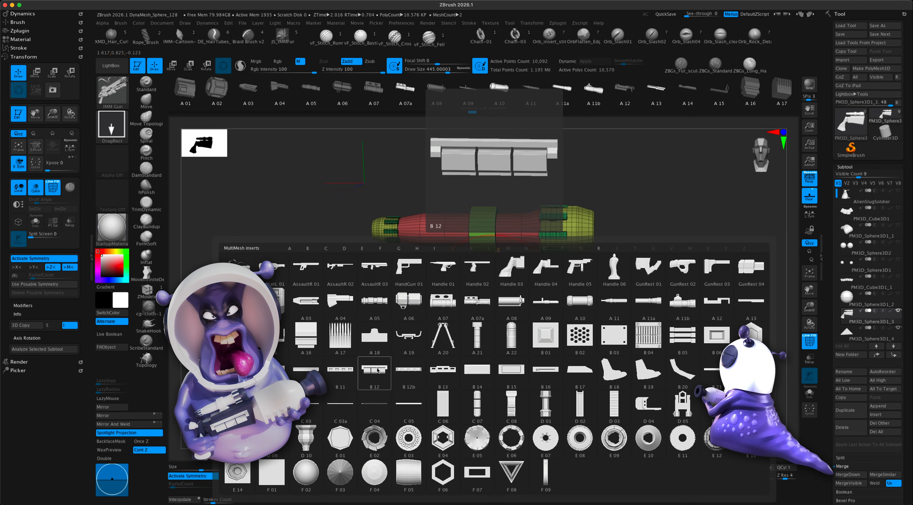
click(379, 370)
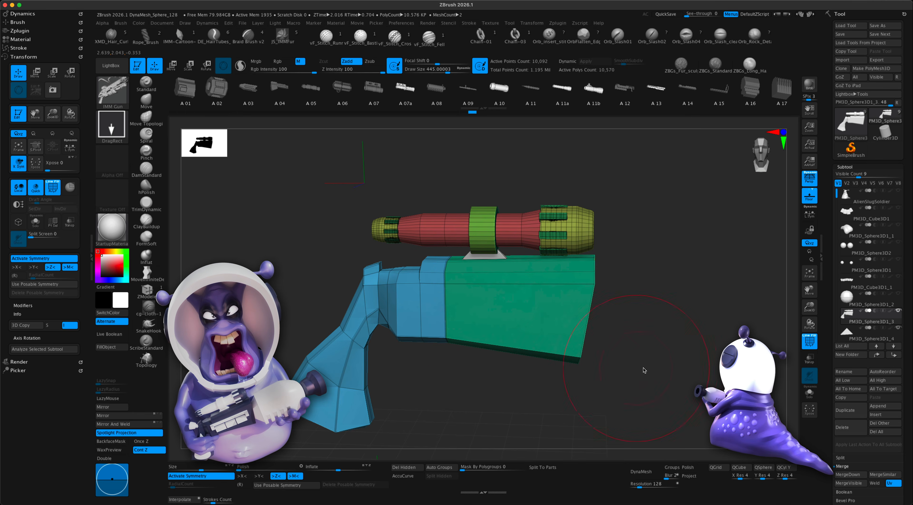
- Insert the B 12 part as a long horizontal panel on the side of the gun body, and clear the resulting mask
drag(644, 369, 674, 372)
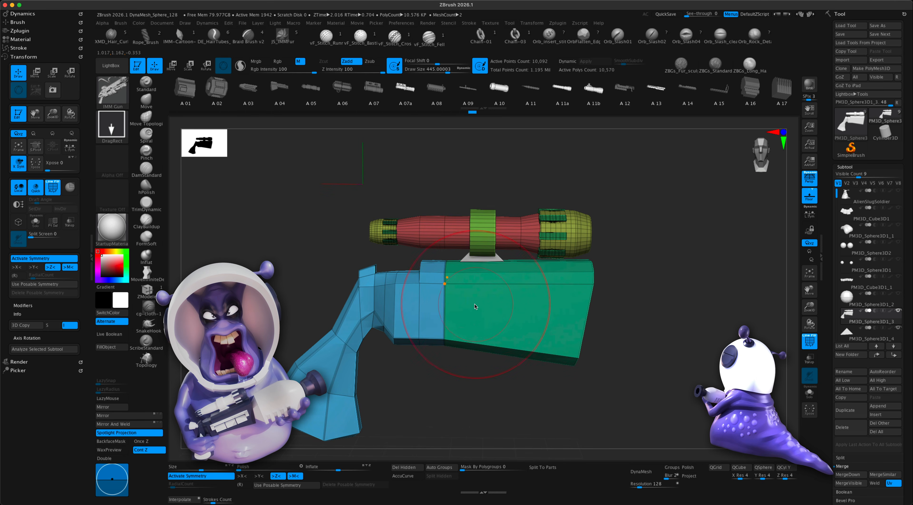
drag(482, 320, 468, 385)
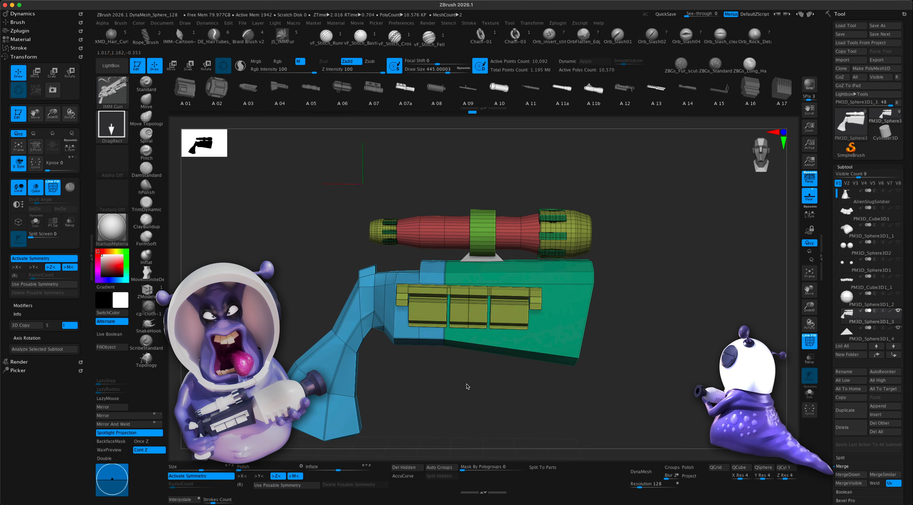
drag(520, 393, 669, 386)
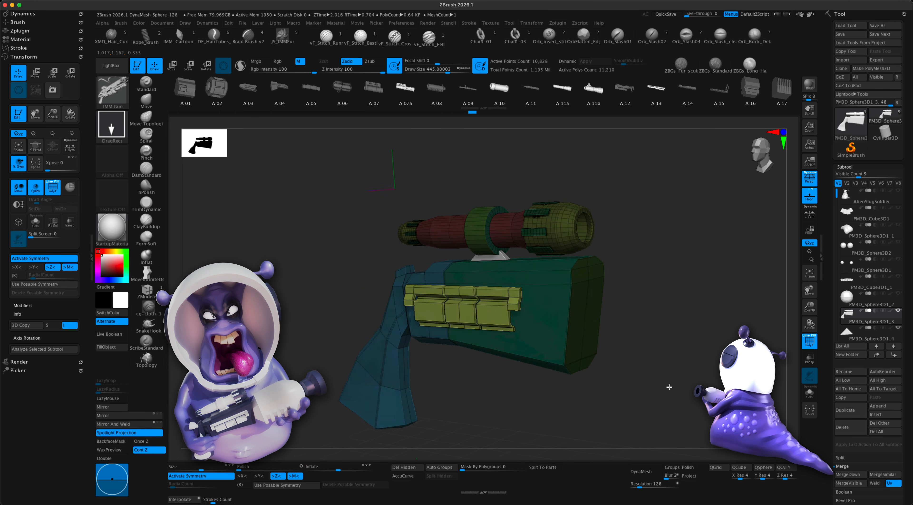
super+drag(683, 333, 719, 380)
alt+super+right_drag(721, 381, 798, 362)
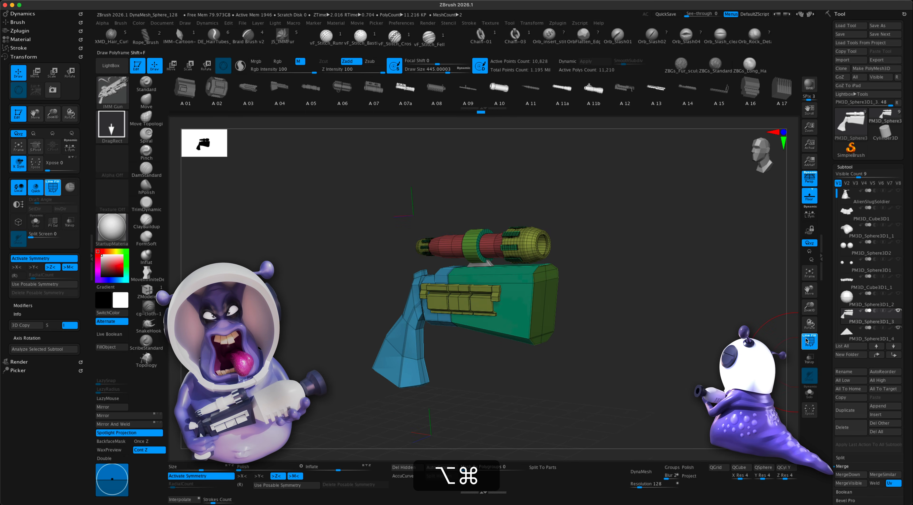
- Check the panel with the polyframe hidden, and assign polygroups to the gun's separate pieces with Auto Groups
click(811, 340)
alt+drag(730, 351, 699, 360)
drag(638, 361, 665, 359)
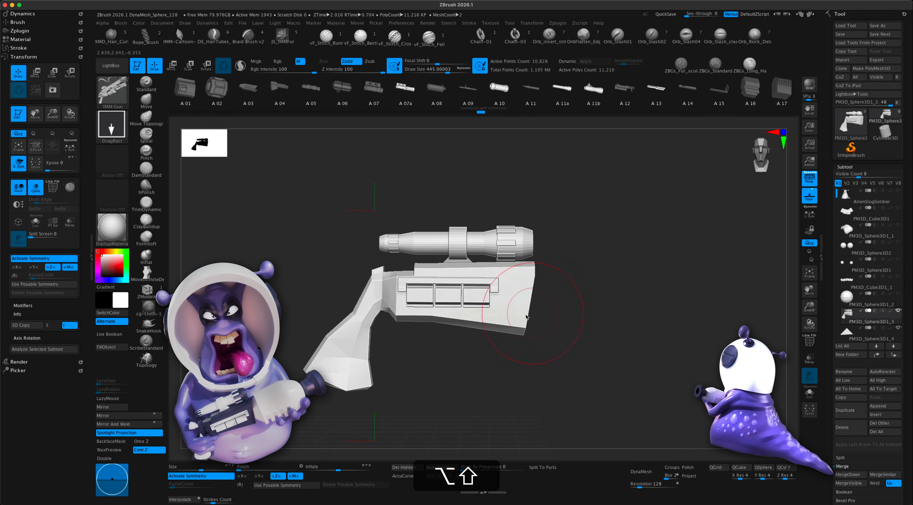
drag(503, 377, 493, 416)
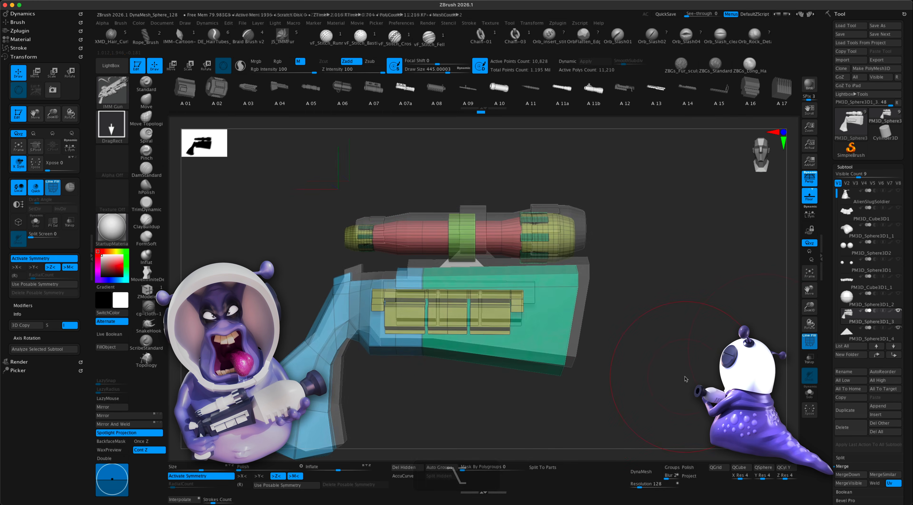
alt+drag(676, 378, 647, 378)
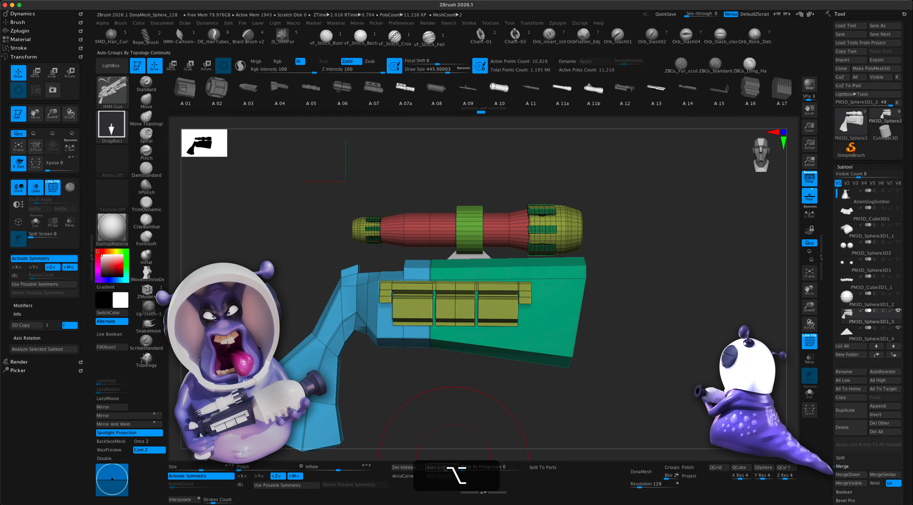
click(445, 467)
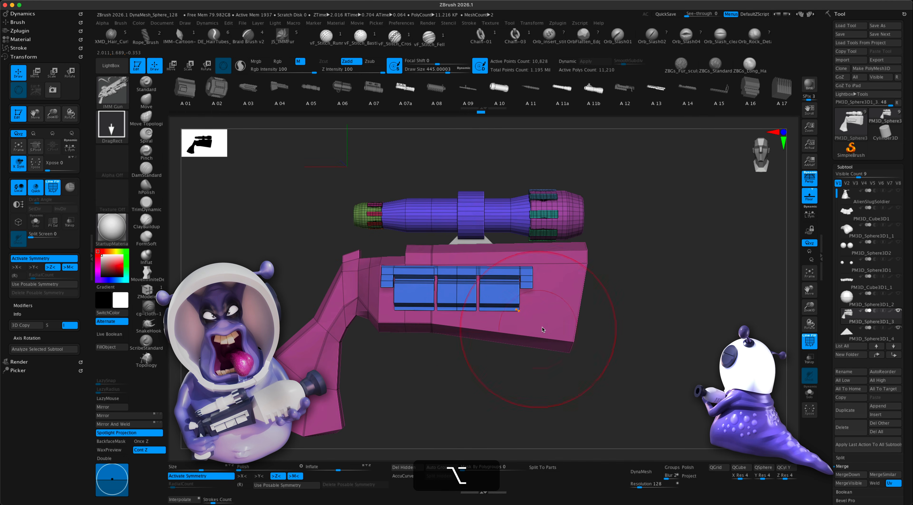
- Hide the gun body's polygroup and mask the whole inserted side panel below the scope
key(super+shift)
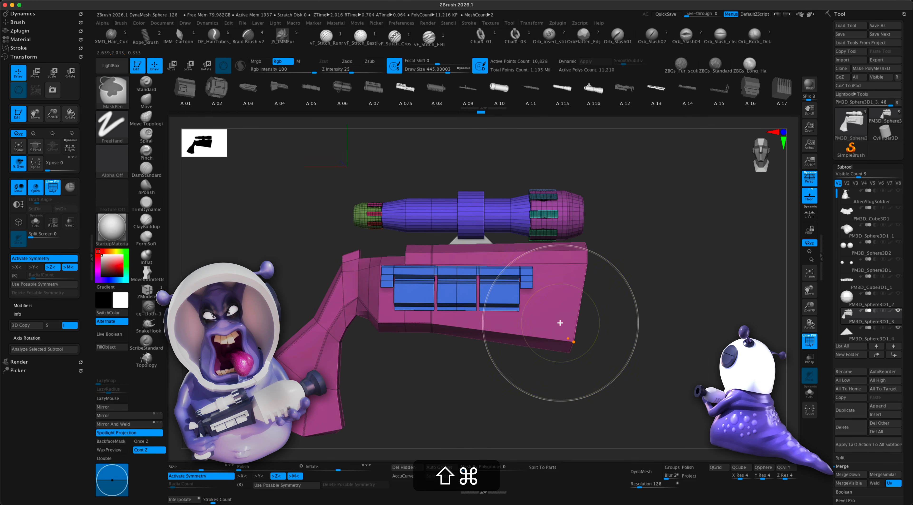
shift+super+click(560, 322)
shift+super+click(555, 321)
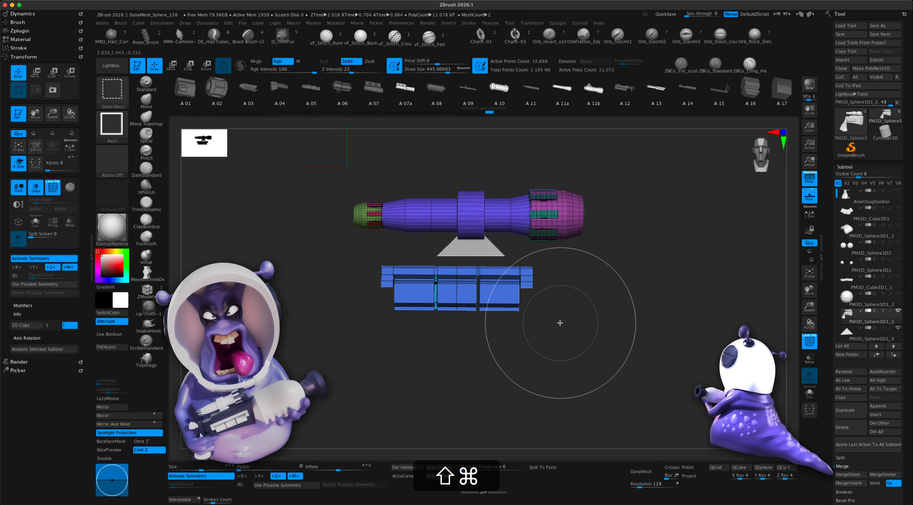
mouse_move(291, 371)
super+mouse_down()
mouse_move(599, 276)
mouse_move(603, 263)
super+mouse_up()
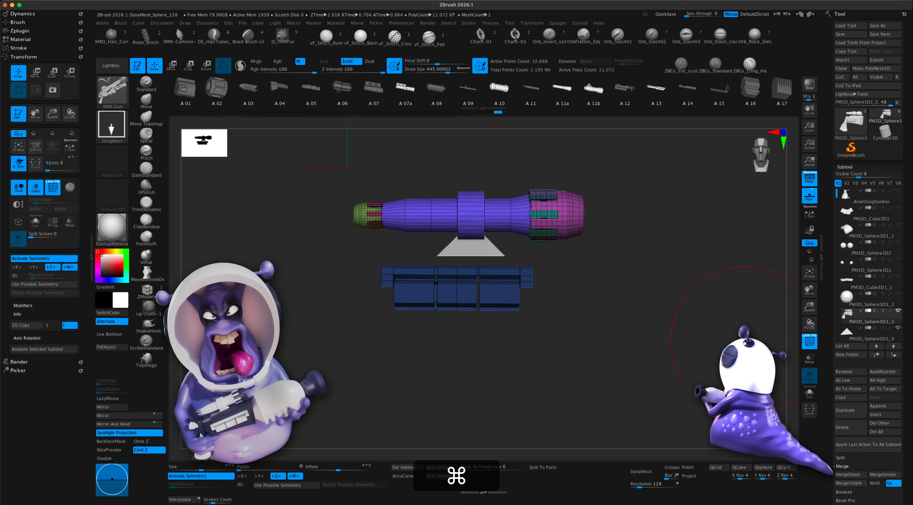
- Reveal the gun body, invert the mask, shift the side panel toward the muzzle and enlarge it slightly, and clear the mask
shift+super+click(675, 350)
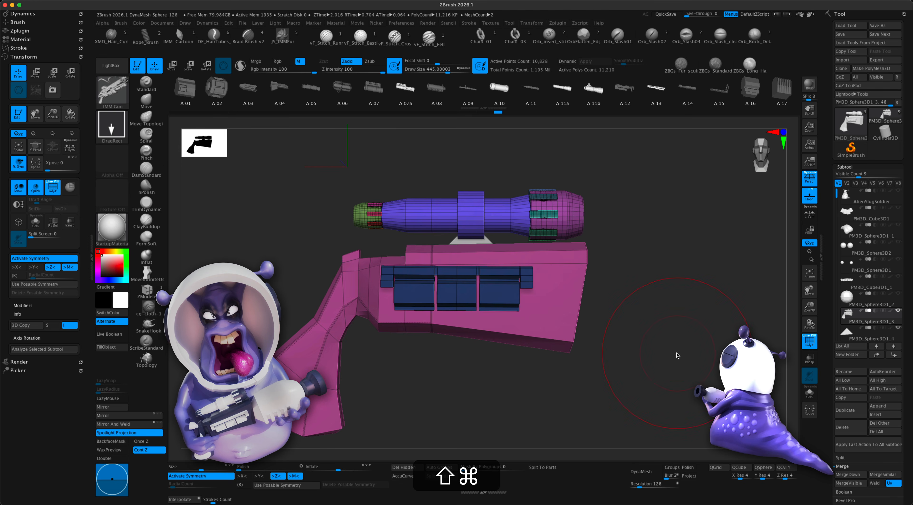
super+click(673, 337)
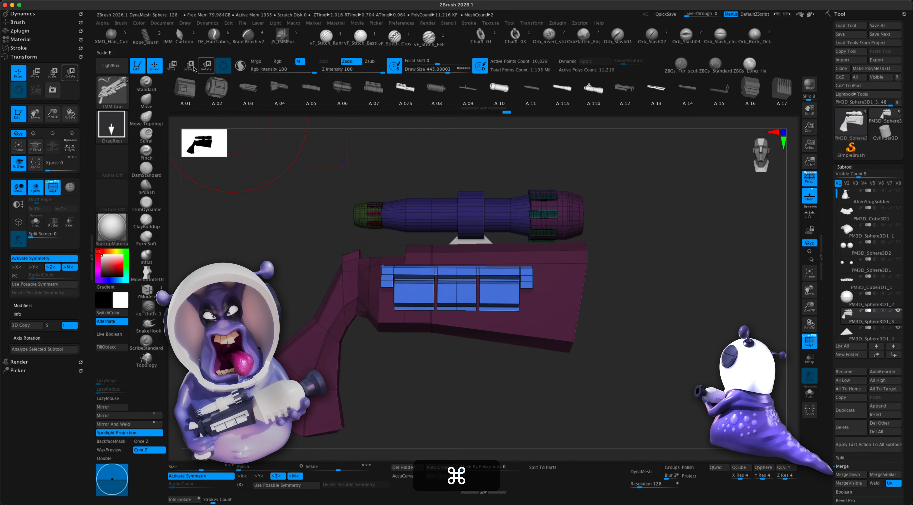
key(w)
drag(416, 290, 438, 300)
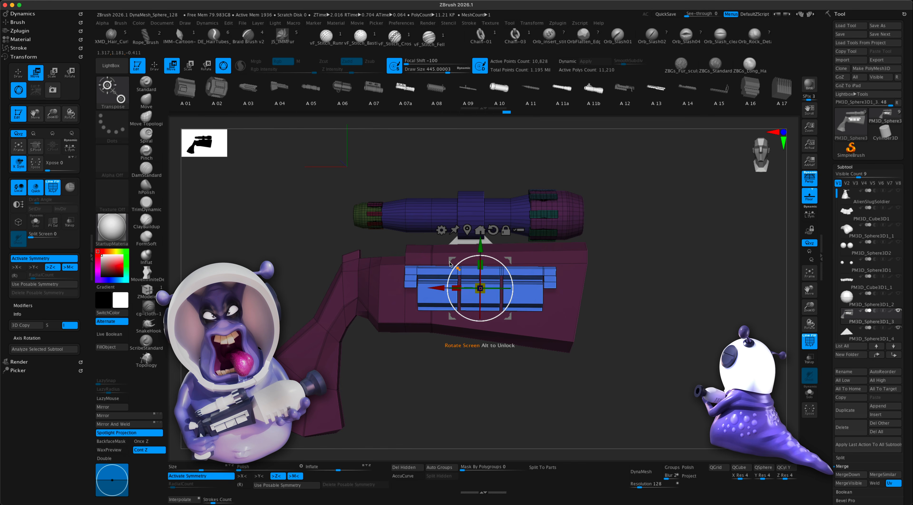
drag(481, 244, 480, 248)
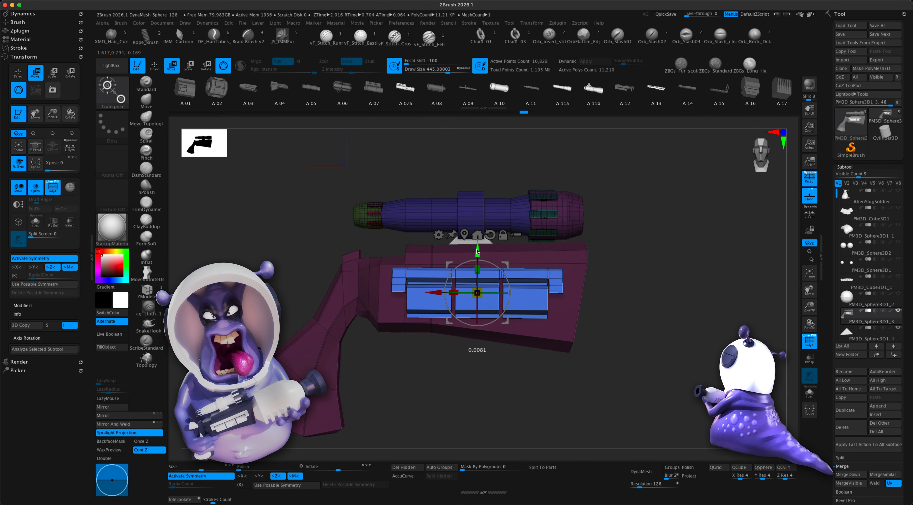
key(super)
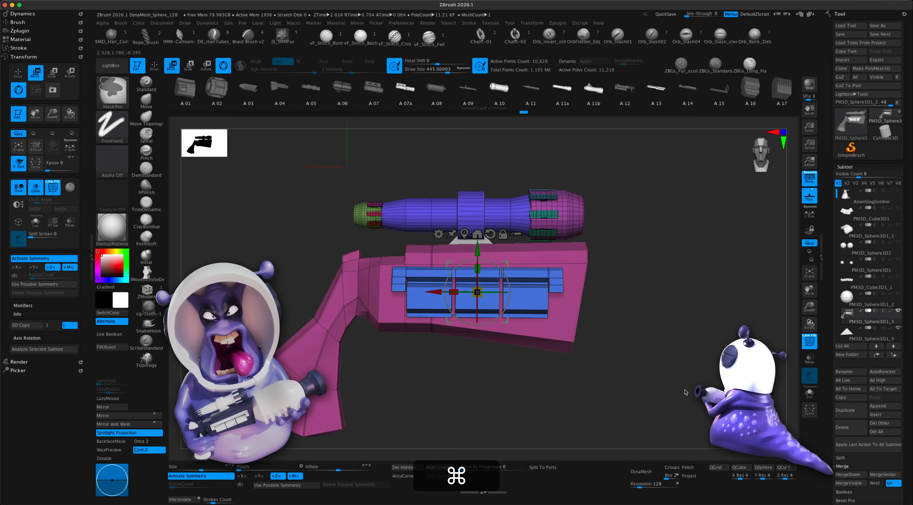
click(813, 340)
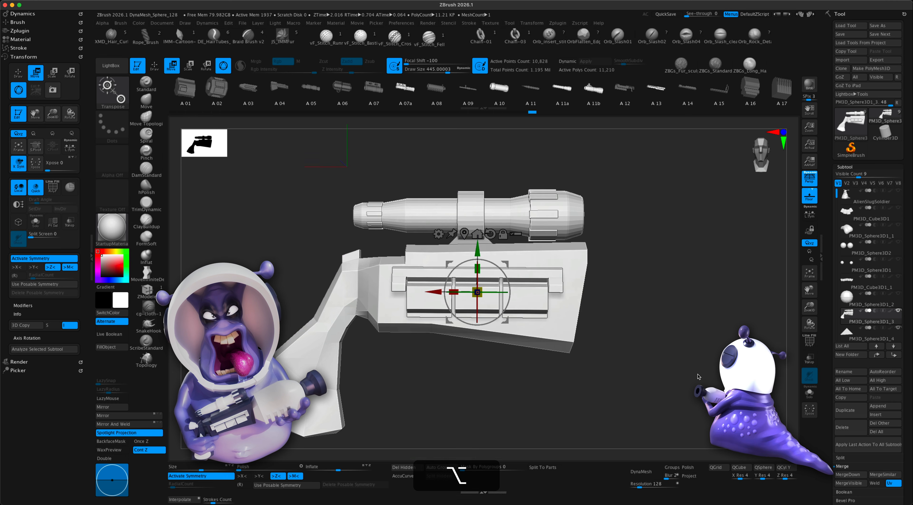
- Reduce the draw size to about 172 and choose the E 13 part of the IMM Gun insert brush
click(155, 71)
drag(634, 327, 609, 337)
drag(683, 295, 668, 310)
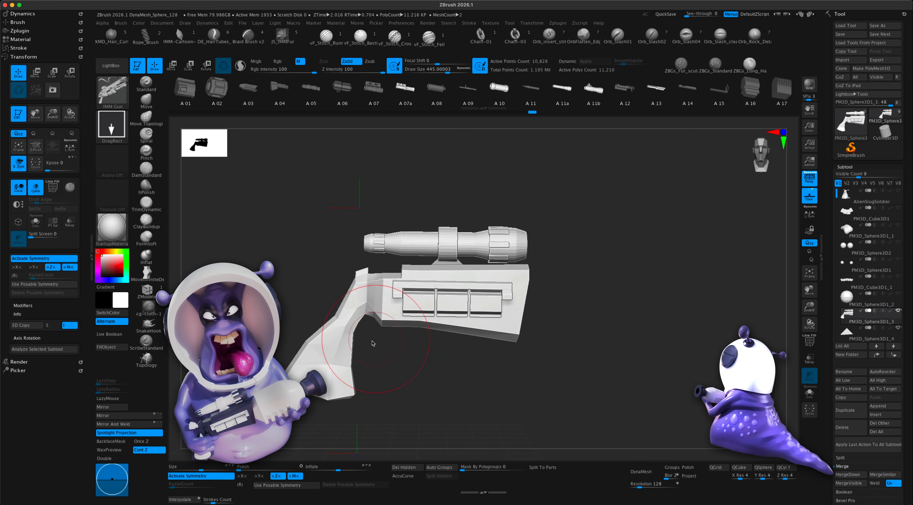
drag(388, 331, 542, 375)
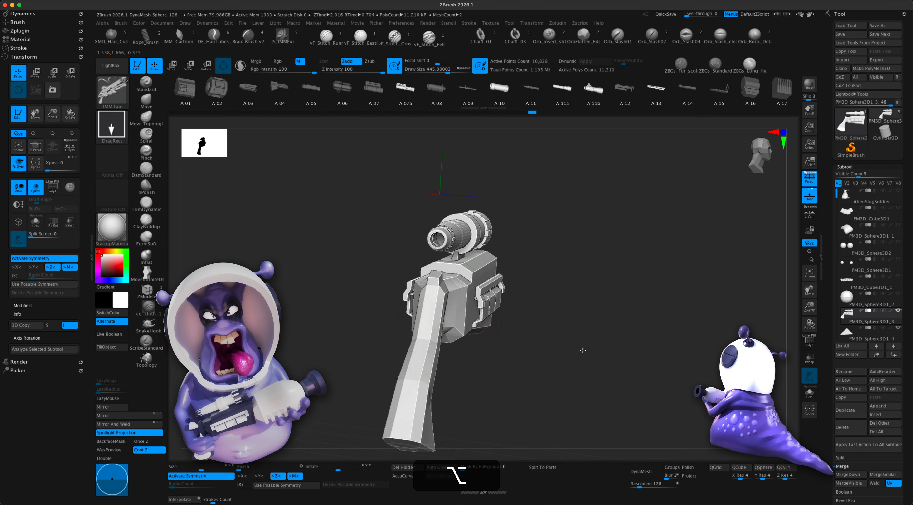
mouse_move(583, 350)
mouse_down()
mouse_move(578, 367)
mouse_move(593, 361)
mouse_move(571, 359)
mouse_up()
key(s)
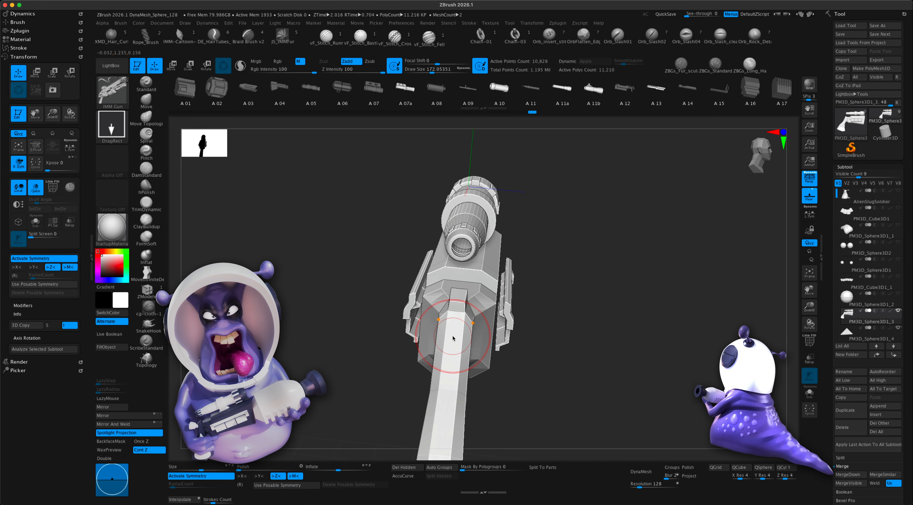
key(m)
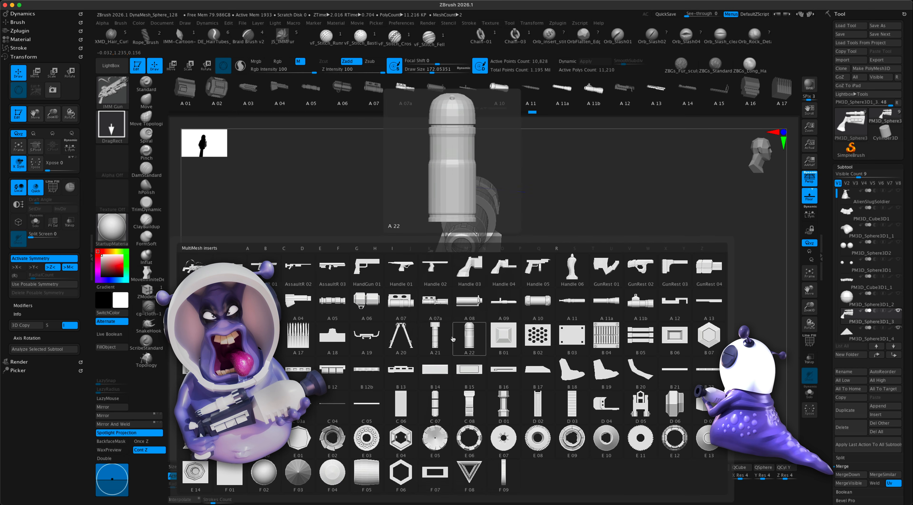
key(m)
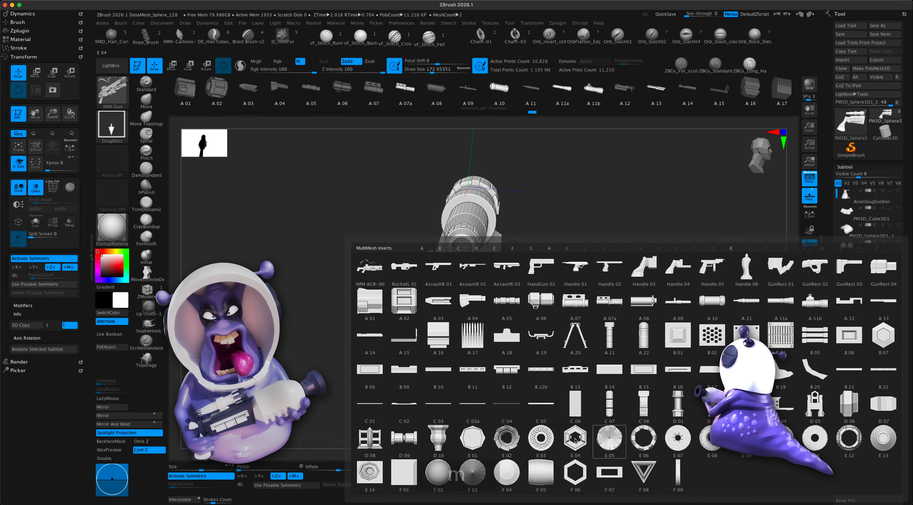
mouse_move(574, 440)
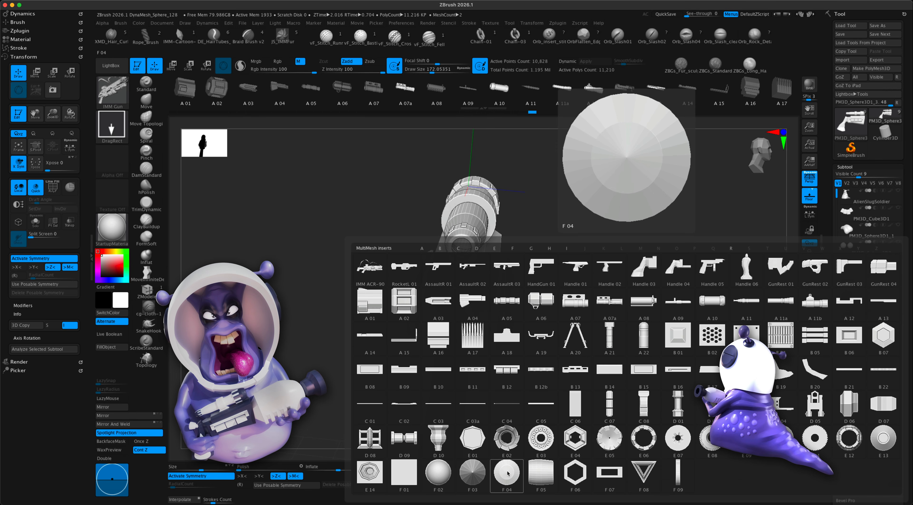
click(878, 449)
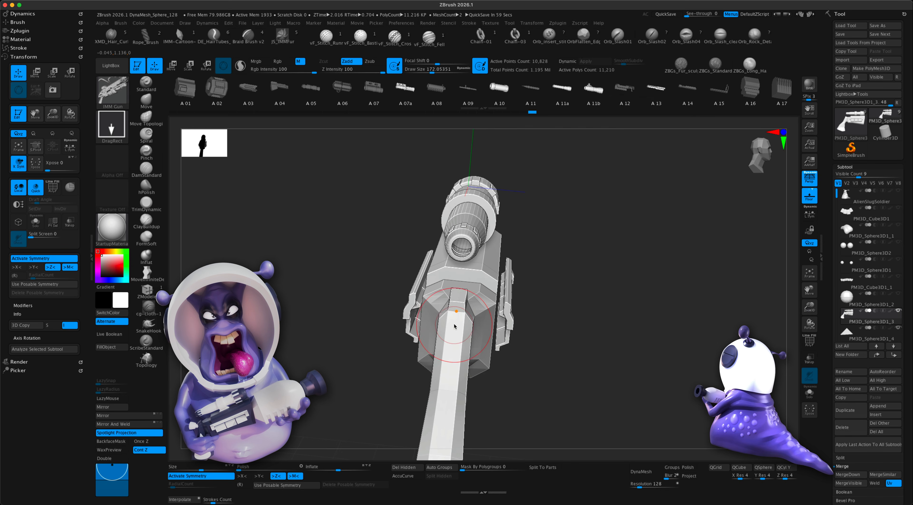
- Insert the E 13 part as a knob behind the upper end of the handle, shorten it, and shift it down along the handle
drag(455, 322, 663, 383)
click(173, 68)
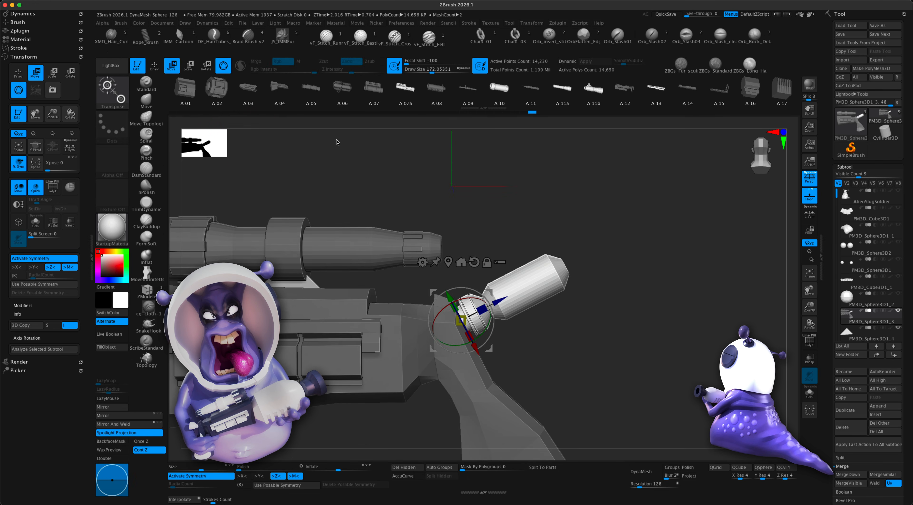
mouse_move(491, 302)
mouse_down()
mouse_move(464, 319)
mouse_move(498, 297)
mouse_up()
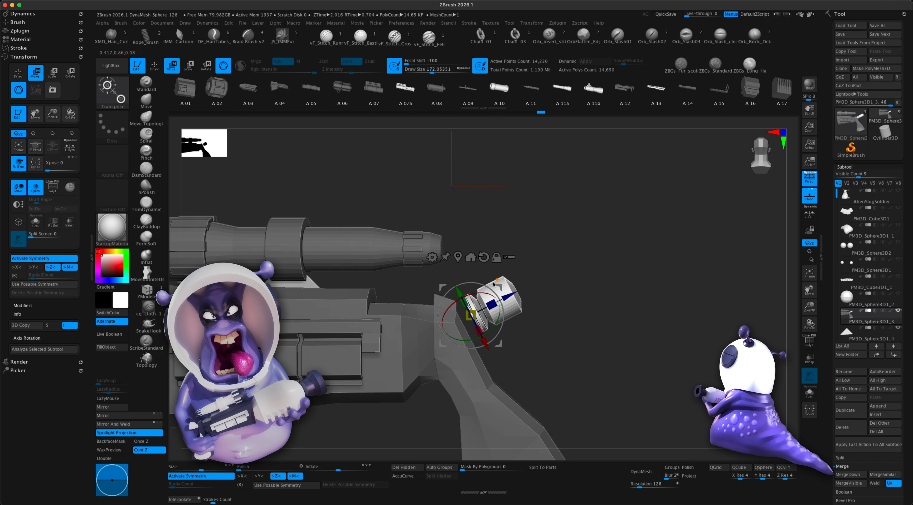
shift+drag(575, 353, 551, 368)
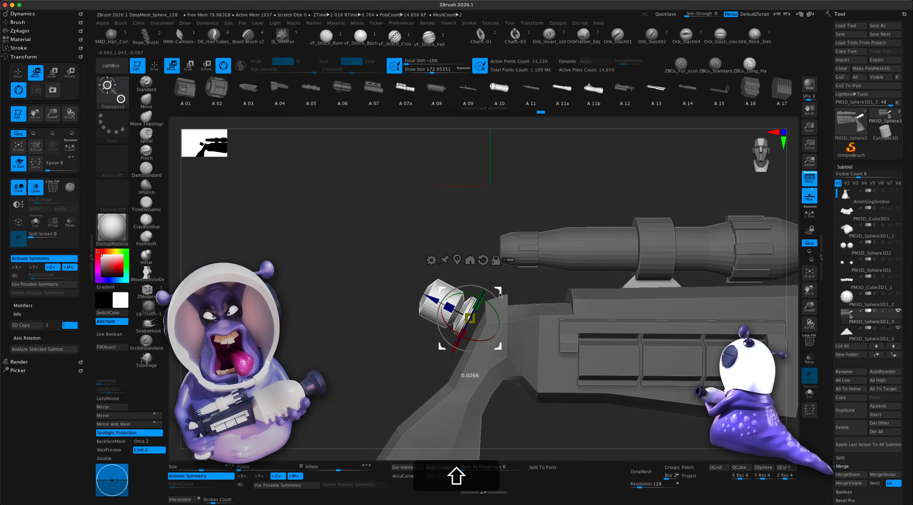
drag(500, 295, 500, 321)
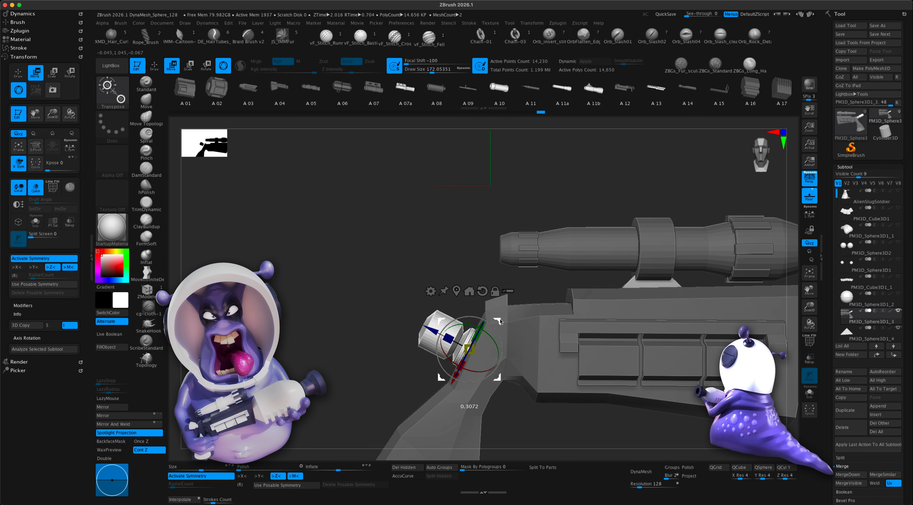
drag(347, 358, 531, 307)
mouse_move(612, 378)
mouse_down()
mouse_move(624, 383)
mouse_move(601, 385)
mouse_move(608, 378)
mouse_up()
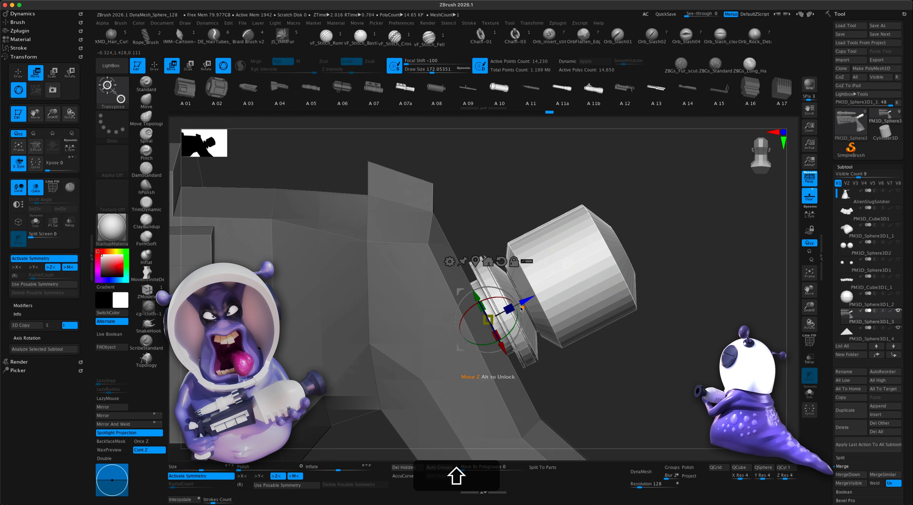
- Taper the knob with the Taper deformer so it narrows toward the handle, accept it, and clear the mask
click(450, 262)
click(486, 327)
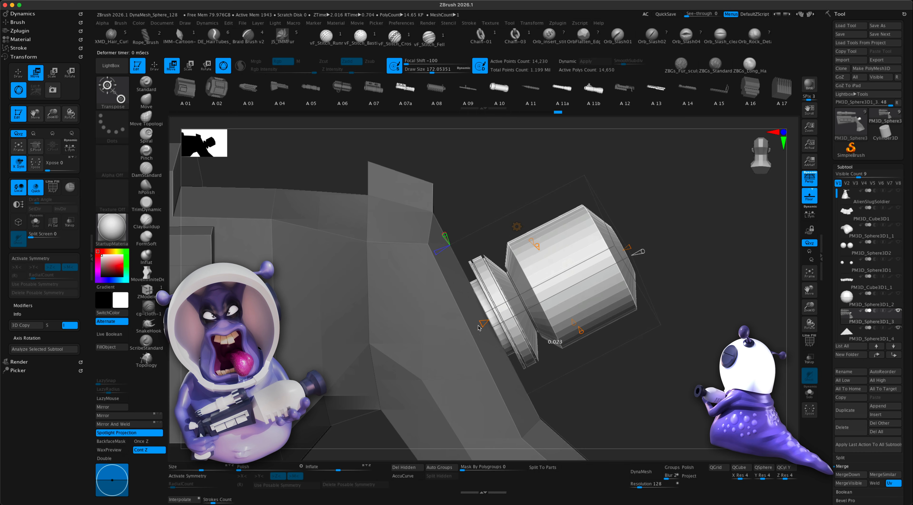
drag(479, 328, 495, 326)
drag(631, 389, 602, 394)
right_drag(535, 358, 535, 356)
right_drag(497, 323, 695, 362)
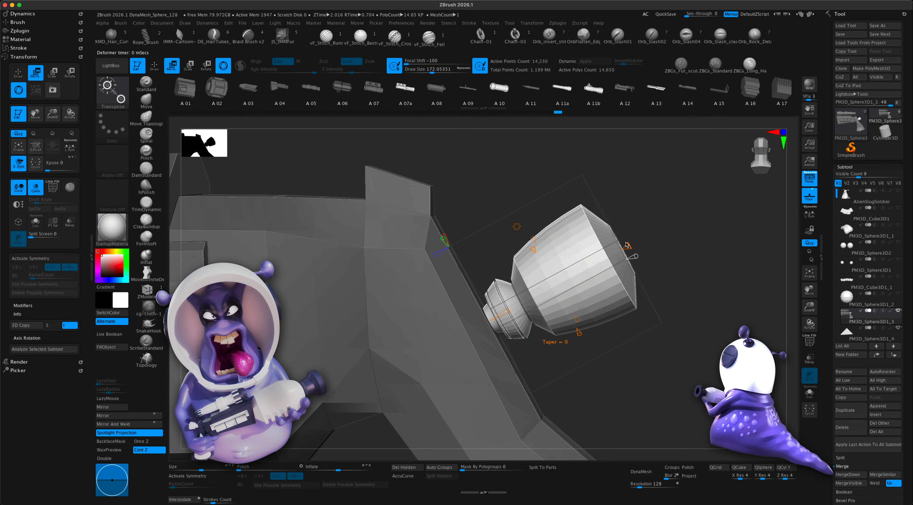
mouse_move(684, 322)
mouse_down()
mouse_move(667, 332)
mouse_move(613, 335)
mouse_move(676, 335)
mouse_up()
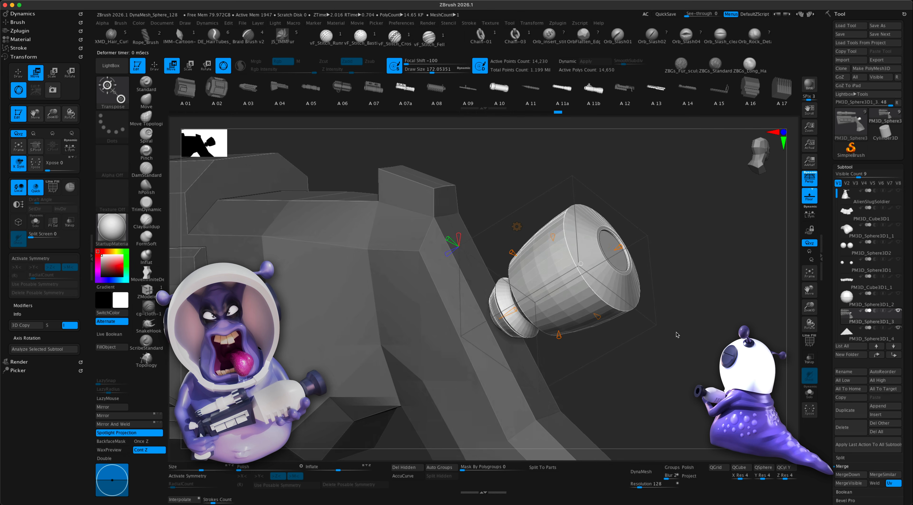
right_drag(677, 335, 674, 334)
click(514, 228)
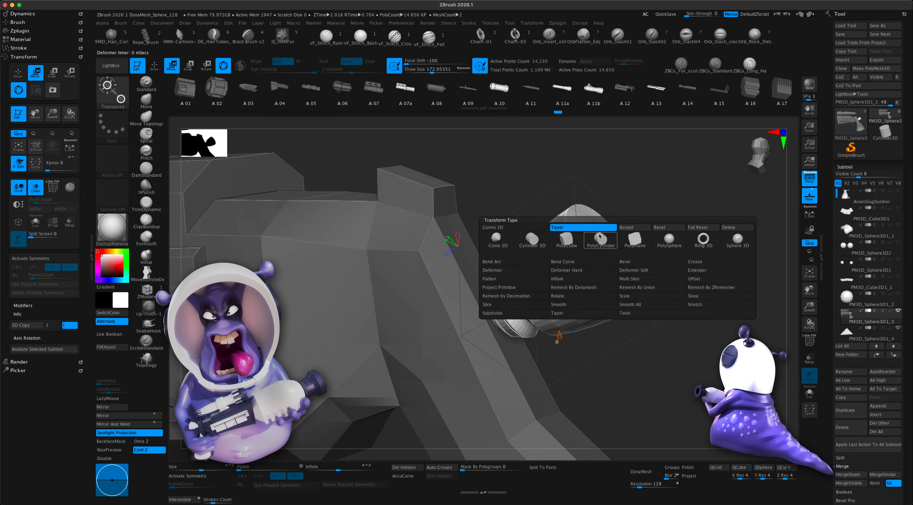
click(627, 227)
alt+drag(681, 358, 705, 379)
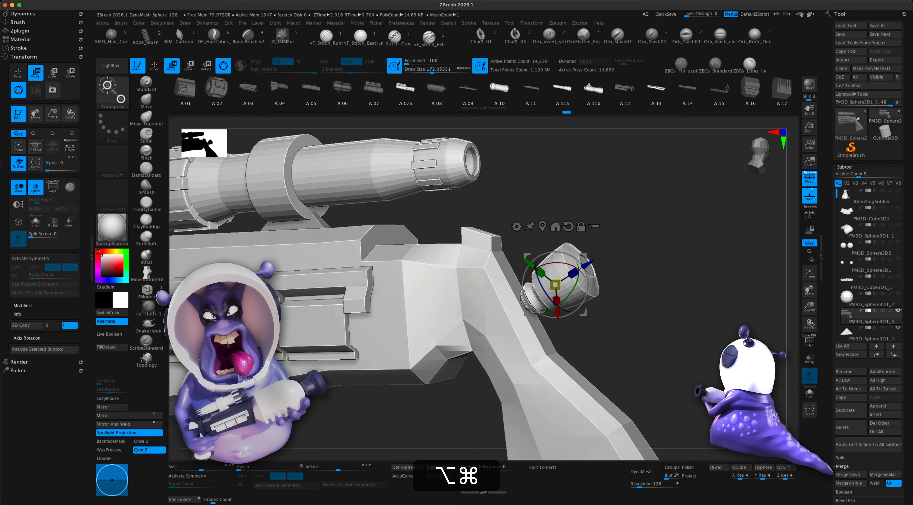
alt+super+right_drag(705, 379, 302, 160)
key(q)
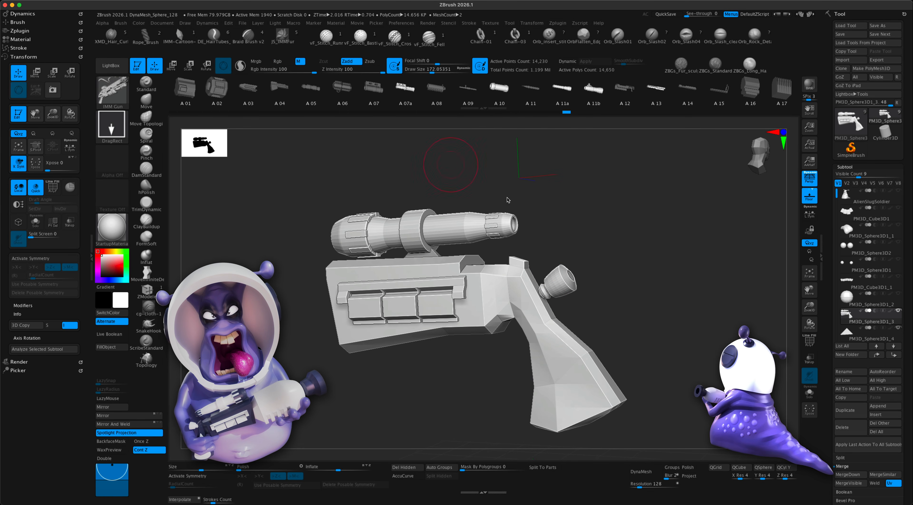
- Set the gun to a straight side view with perspective off and the polyframe shown
alt+drag(656, 295, 503, 346)
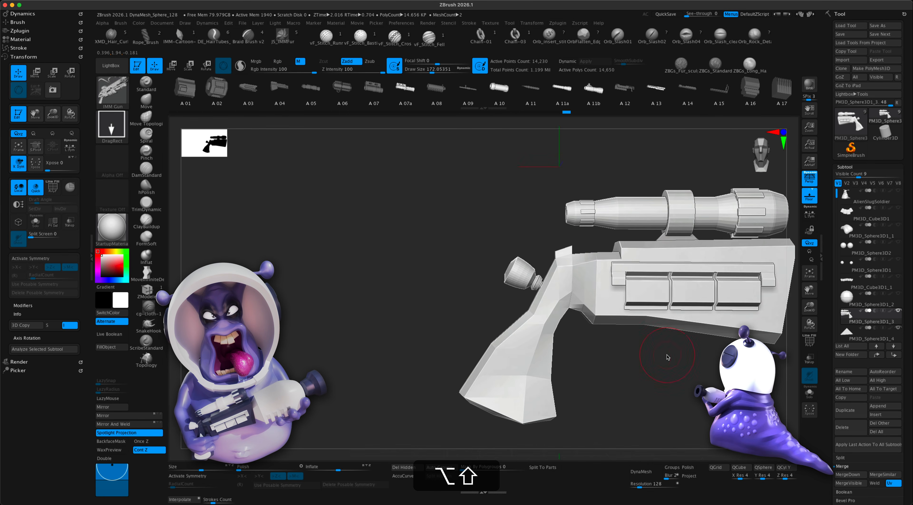
alt+right_drag(668, 357, 599, 387)
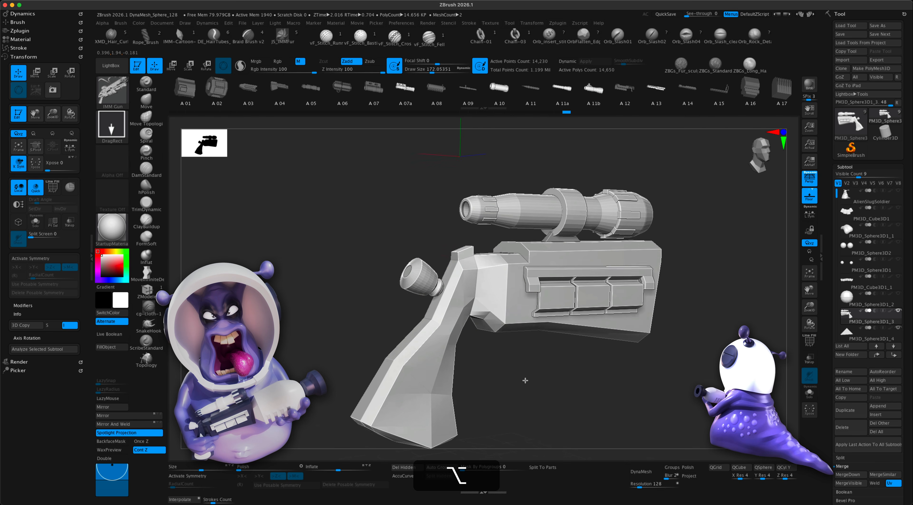
mouse_move(525, 381)
alt+right_down()
mouse_move(518, 381)
mouse_move(526, 385)
alt+right_up()
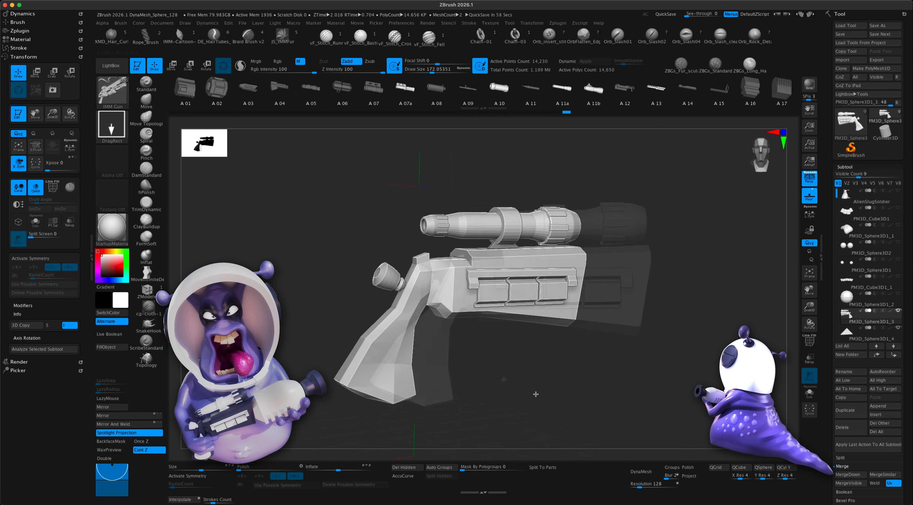
right_drag(536, 393, 516, 394)
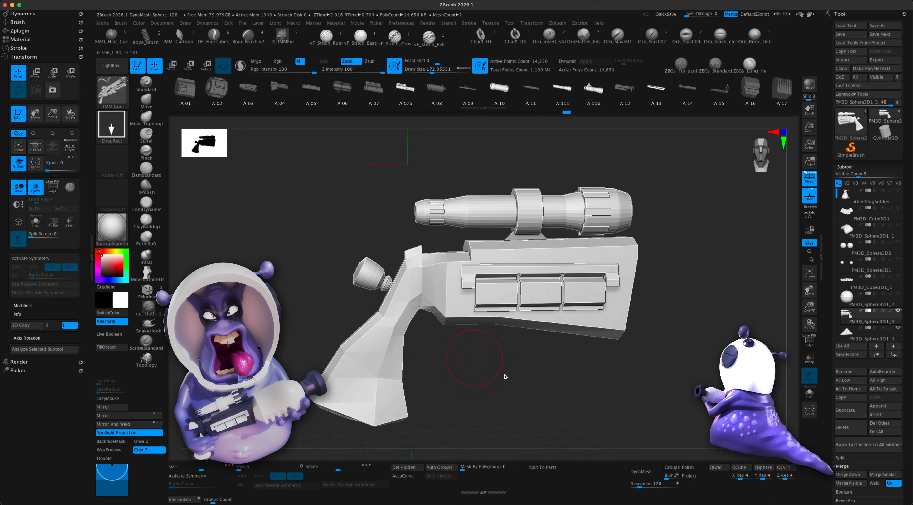
mouse_move(505, 376)
shift+right_down()
mouse_move(487, 365)
mouse_move(497, 377)
shift+right_up()
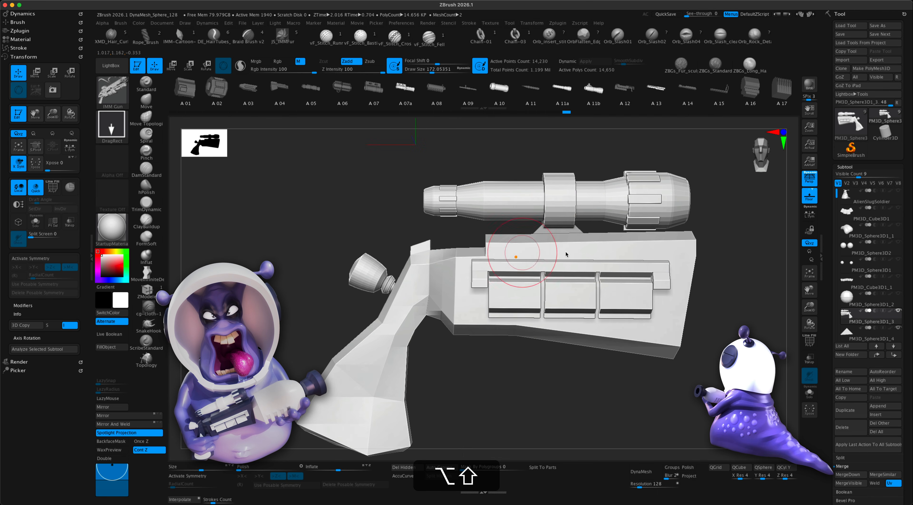
click(809, 178)
key(shift)
click(808, 341)
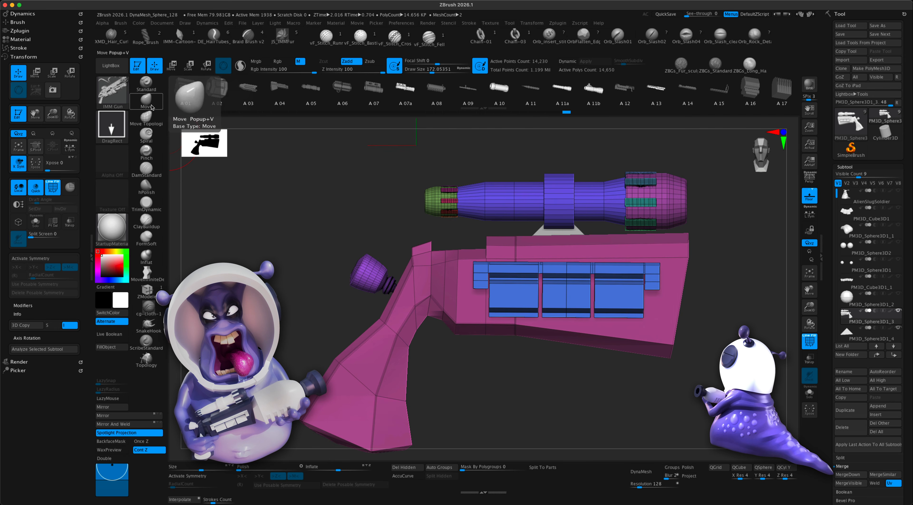
- Use the Move Topological brush to bring the rear knob against the handle, and hide the polyframe
click(149, 118)
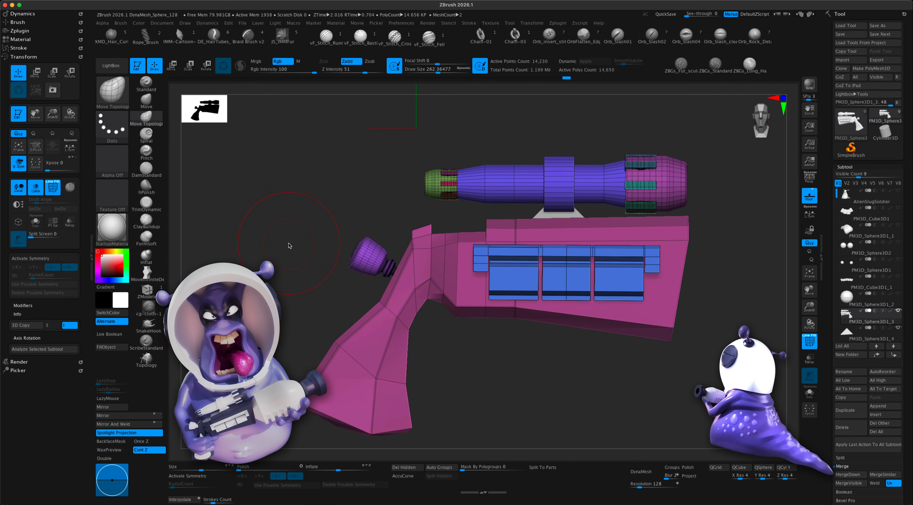
key(s)
drag(289, 243, 244, 236)
mouse_move(369, 259)
mouse_down()
mouse_move(326, 194)
mouse_move(351, 231)
mouse_move(338, 224)
mouse_move(343, 211)
mouse_move(365, 227)
mouse_move(351, 209)
mouse_move(389, 216)
mouse_move(386, 207)
mouse_move(300, 311)
mouse_move(291, 310)
mouse_move(332, 312)
mouse_move(308, 316)
mouse_up()
click(809, 341)
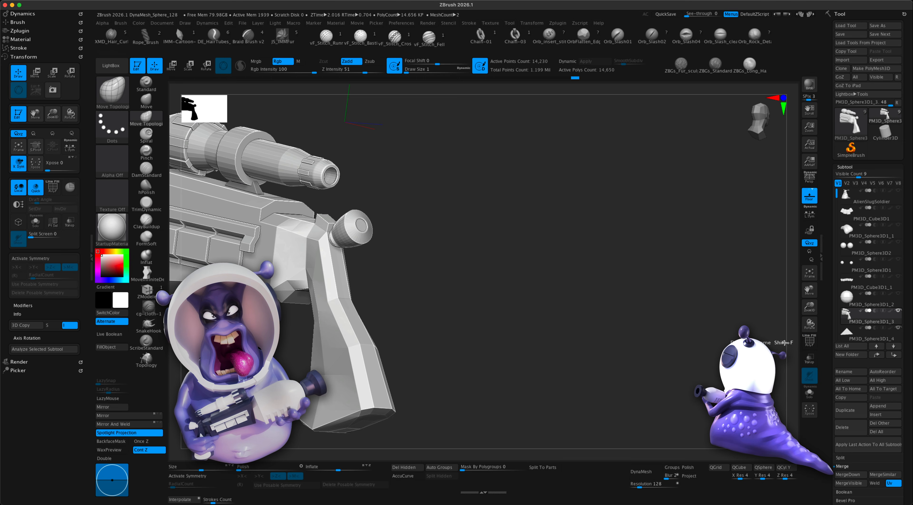
alt+drag(509, 341, 447, 338)
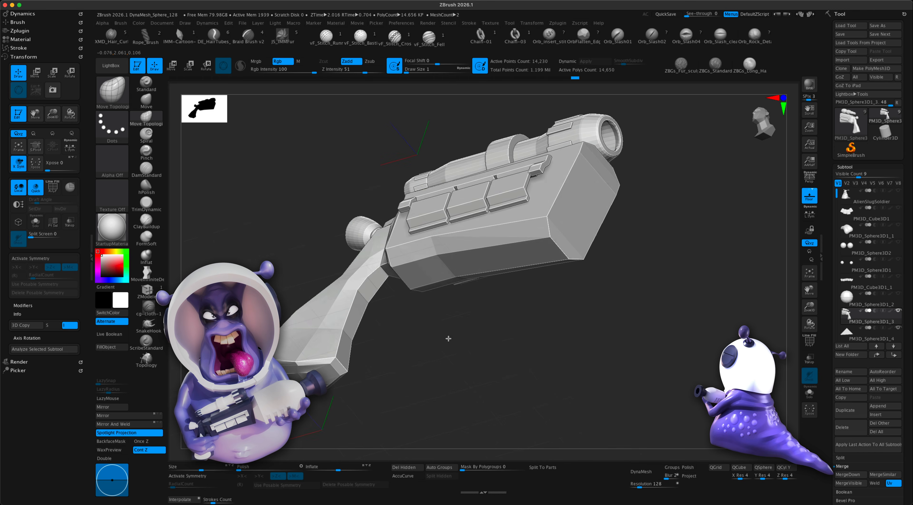
drag(670, 399, 562, 367)
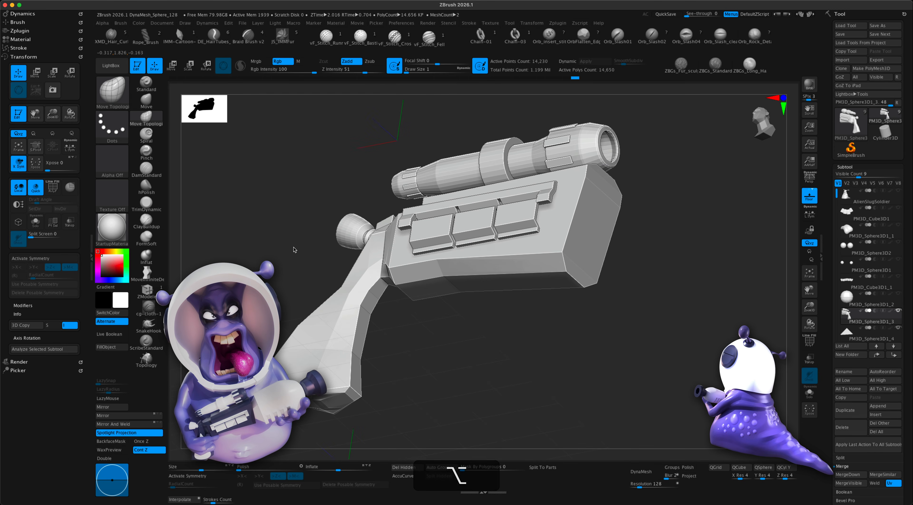
click(112, 91)
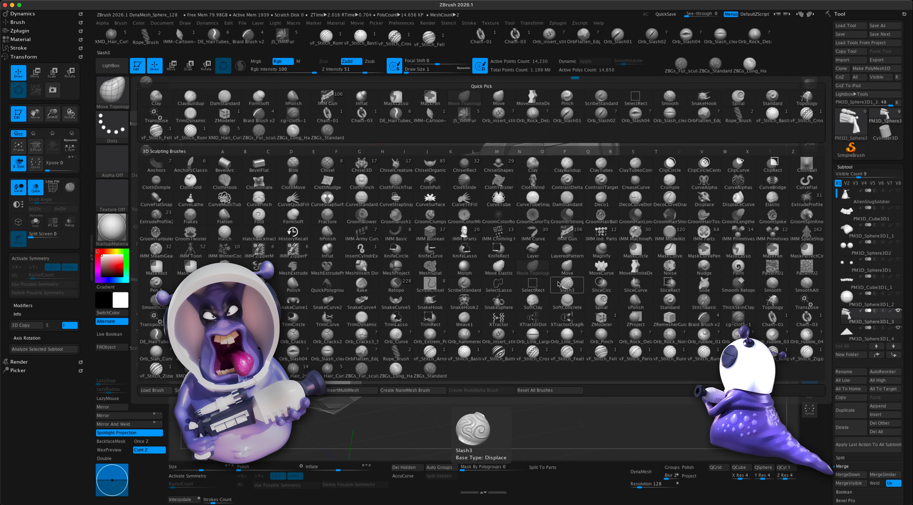
click(567, 234)
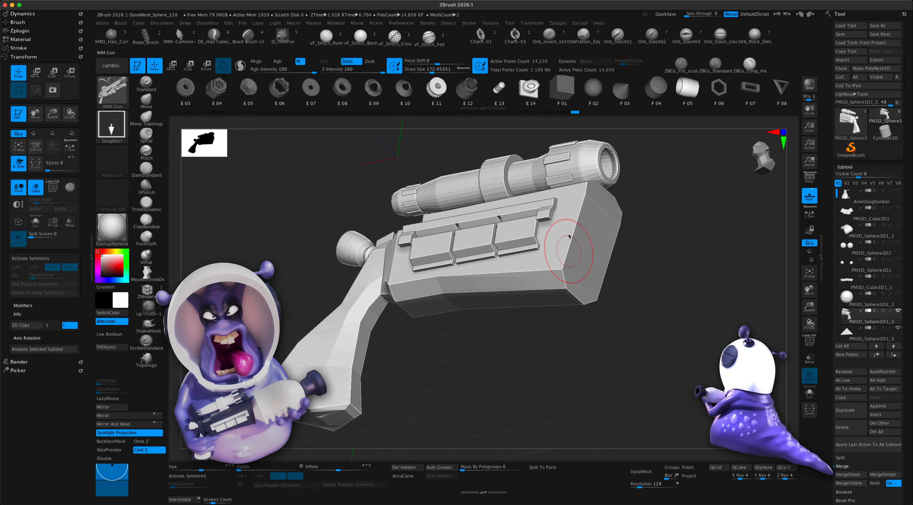
key(m)
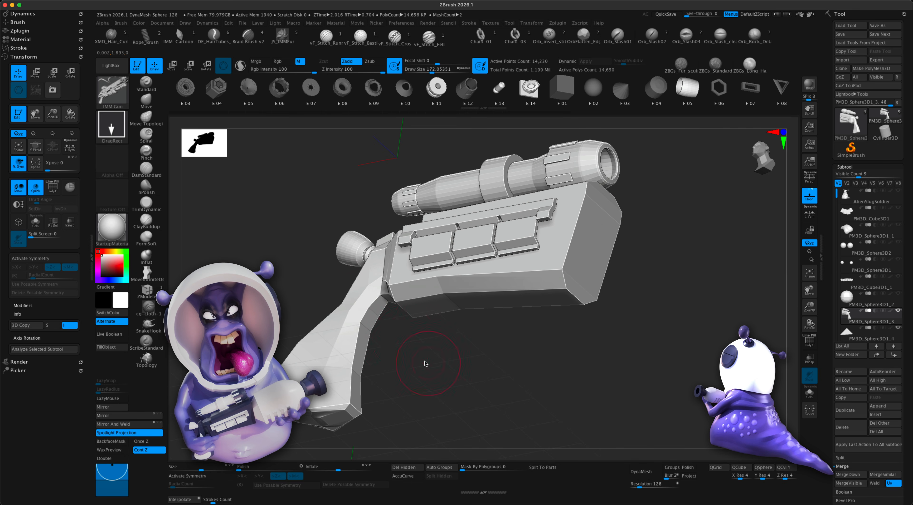
mouse_move(462, 356)
mouse_down()
mouse_move(475, 381)
mouse_move(473, 369)
mouse_up()
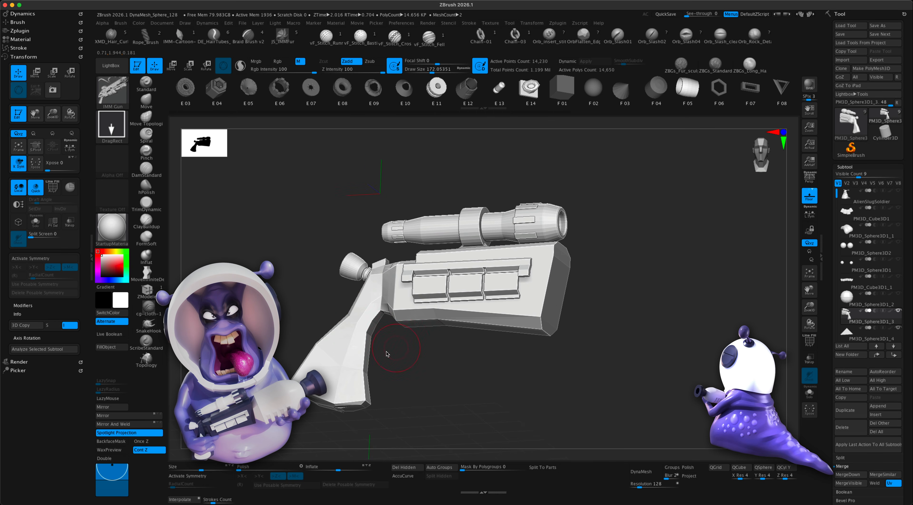
drag(387, 353, 487, 372)
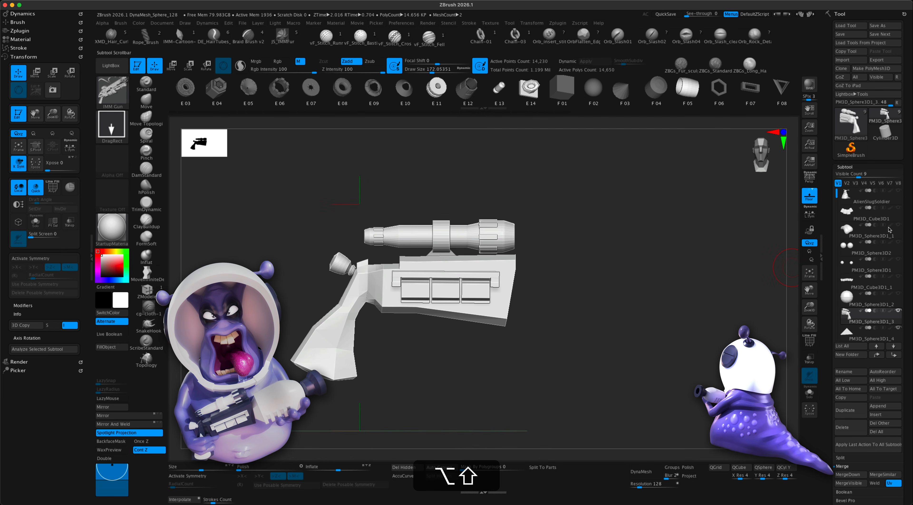
- Make the sphere subtool PM3D_Sphere3D1_2 visible beside the gun and select it for editing
click(898, 297)
alt+drag(673, 336, 510, 316)
alt+drag(595, 358, 570, 333)
click(847, 301)
alt+drag(688, 332, 686, 313)
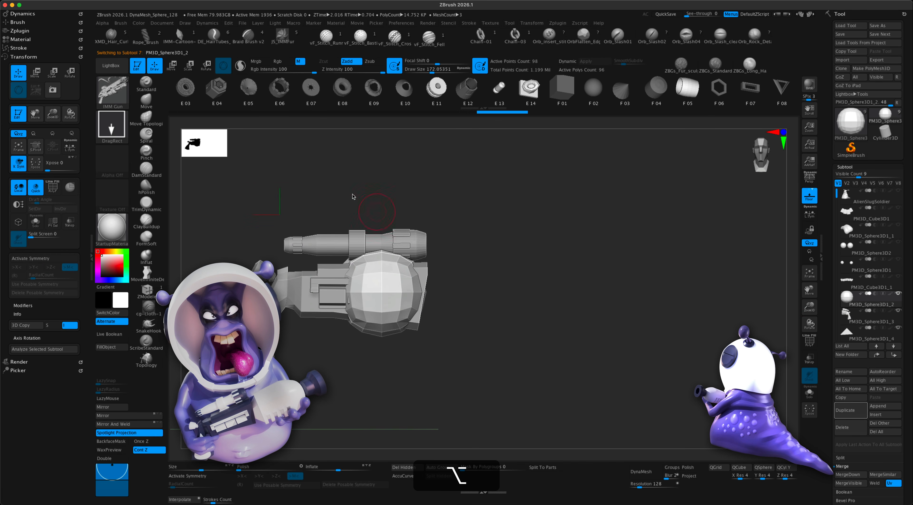
- Move the sphere ahead of the gun body, flatten its rear side, and bring it closer to the muzzle end
click(173, 66)
drag(392, 293, 445, 294)
alt+drag(560, 333, 613, 312)
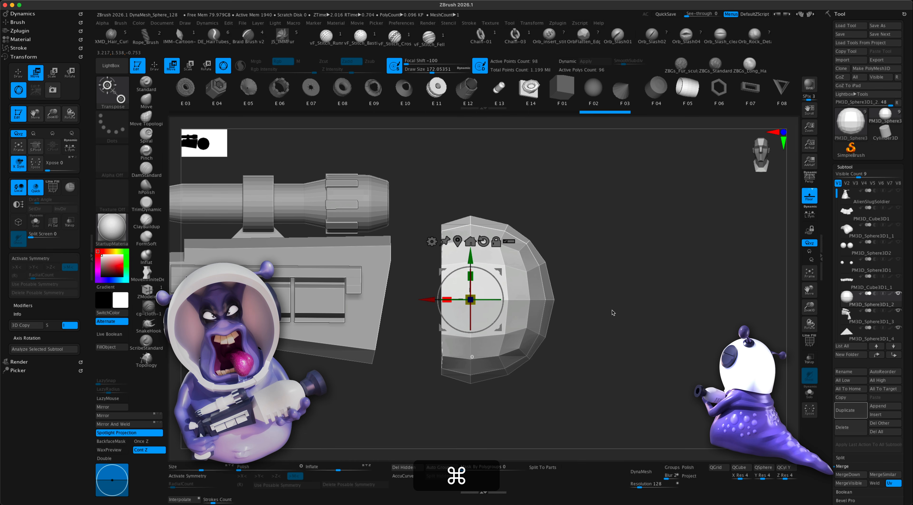
drag(429, 301, 390, 300)
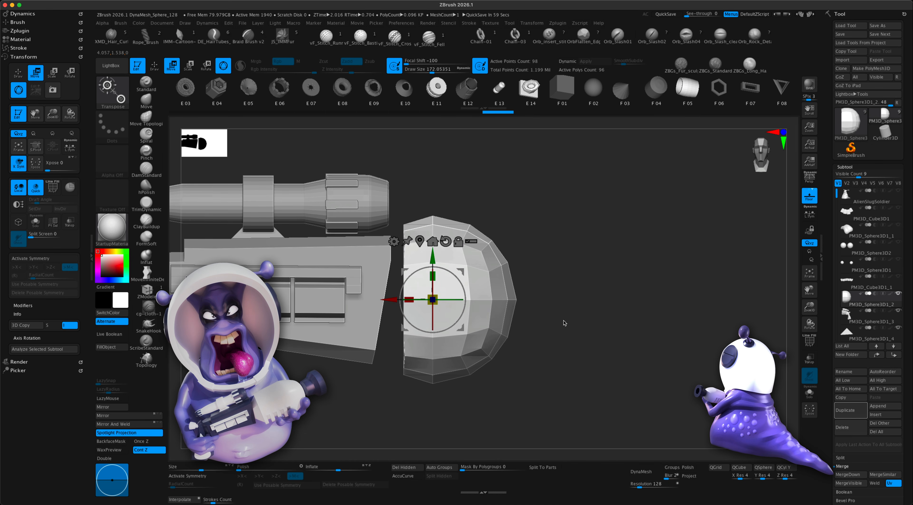
- Stretch the dome lengthwise into a pointed nose and position it just in front of the gun body, shifted slightly down
drag(417, 300, 312, 306)
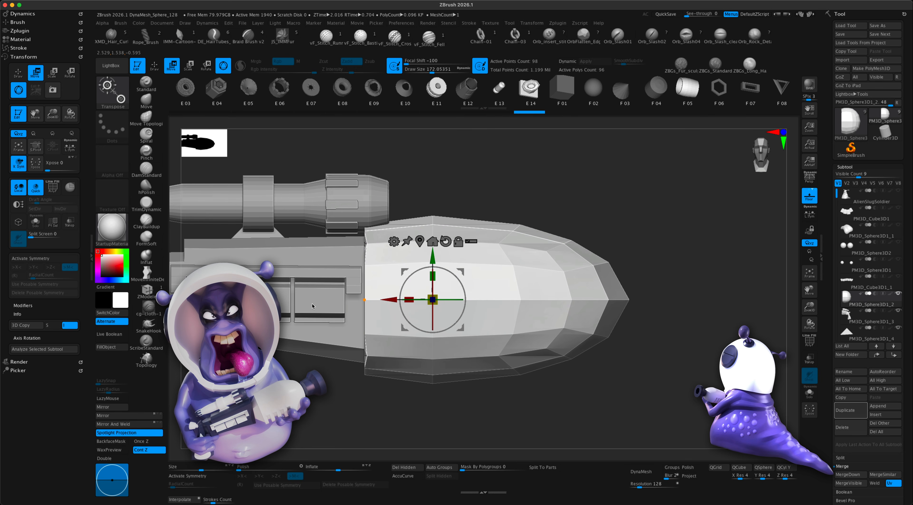
drag(399, 301, 429, 306)
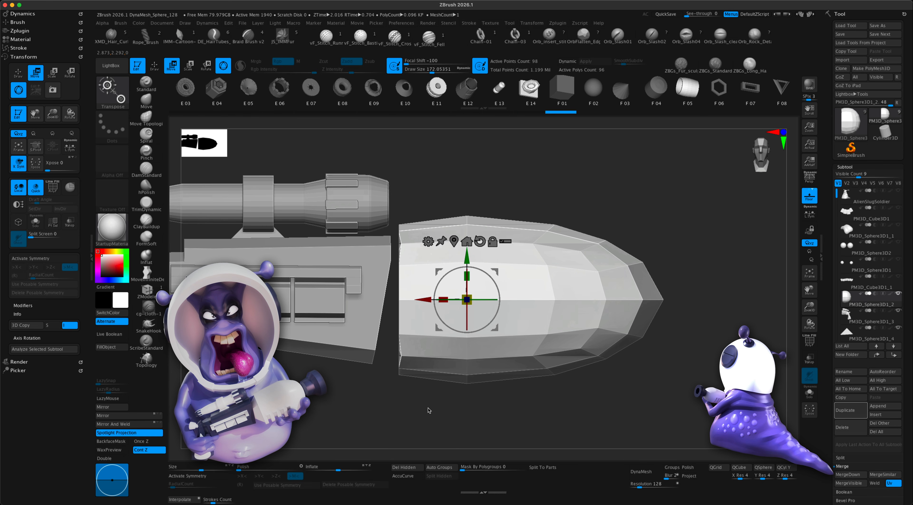
alt+drag(429, 410, 440, 397)
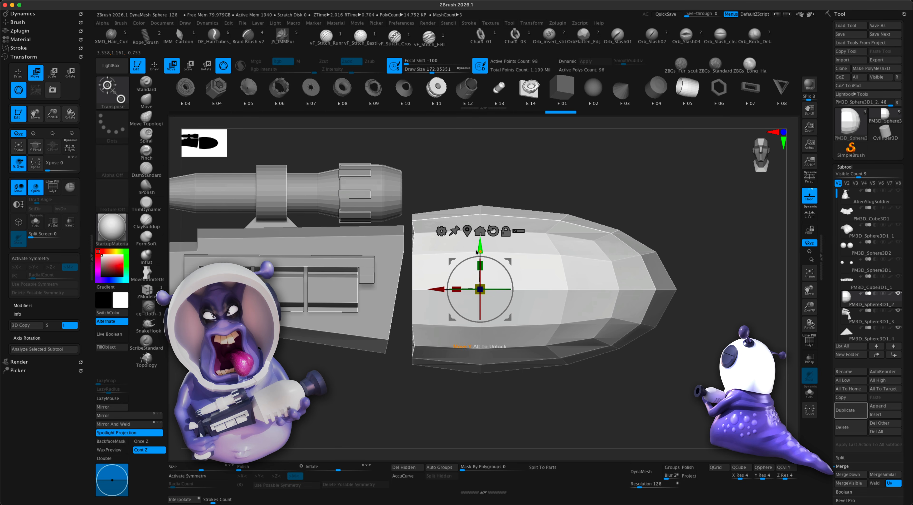
drag(482, 249, 482, 259)
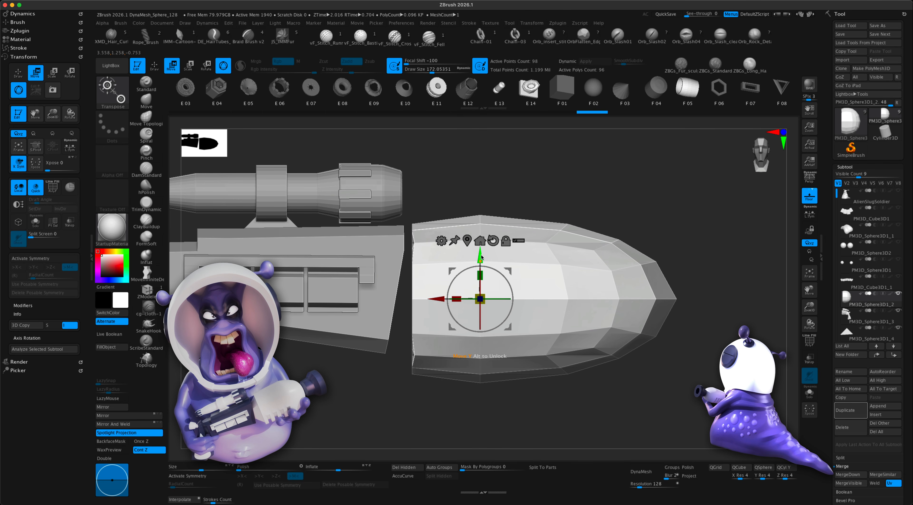
drag(481, 256, 483, 254)
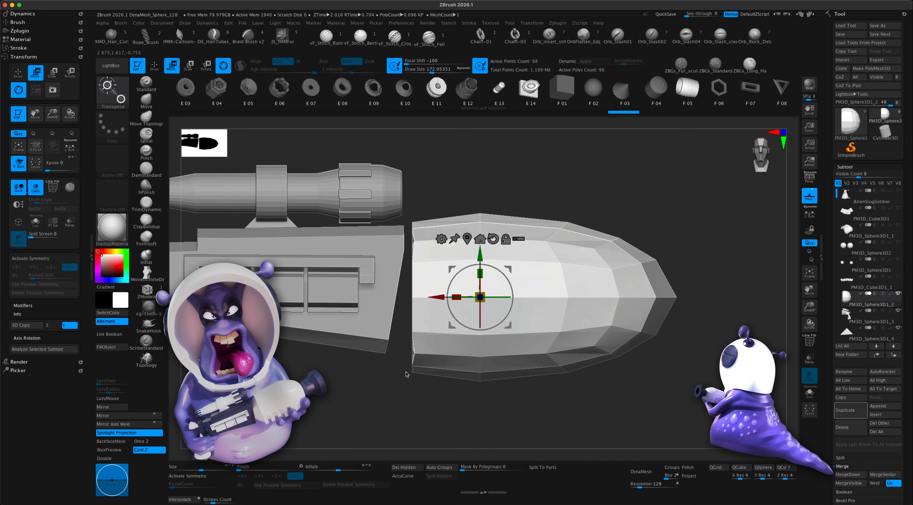
- Isolate the nose piece's rear edge with a MaskRect mask, scale that edge flat along X, and clear the mask
mouse_move(453, 393)
alt+mouse_down()
mouse_move(461, 383)
mouse_move(443, 402)
alt+mouse_up()
key(super)
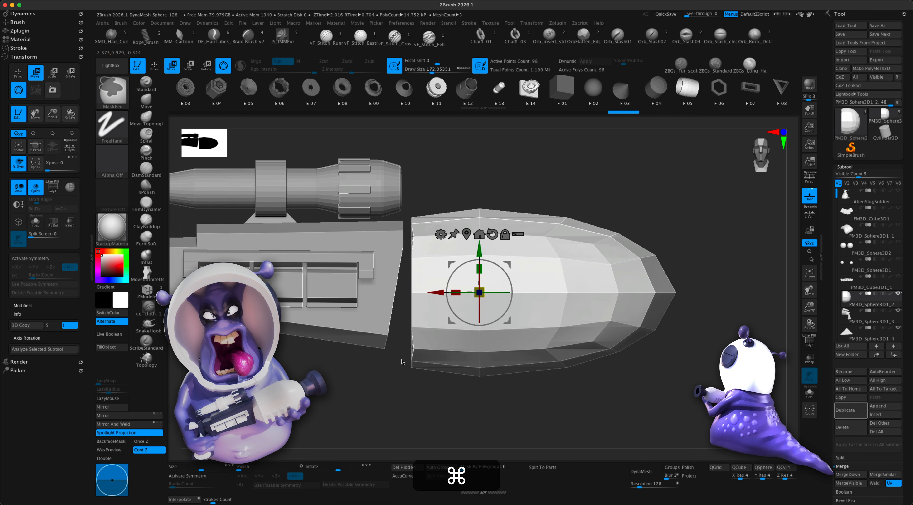
click(110, 91)
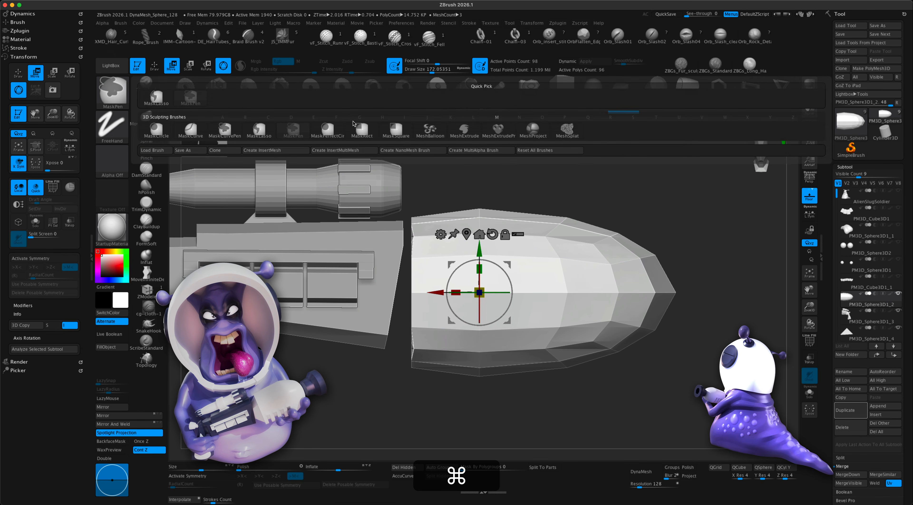
click(361, 128)
mouse_move(374, 405)
super+mouse_down()
mouse_move(429, 212)
mouse_move(417, 185)
super+mouse_up()
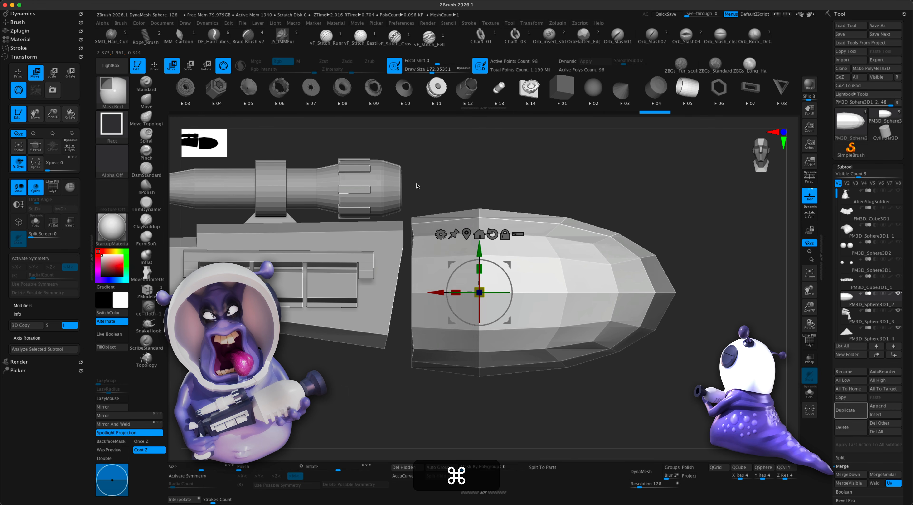
super+click(496, 161)
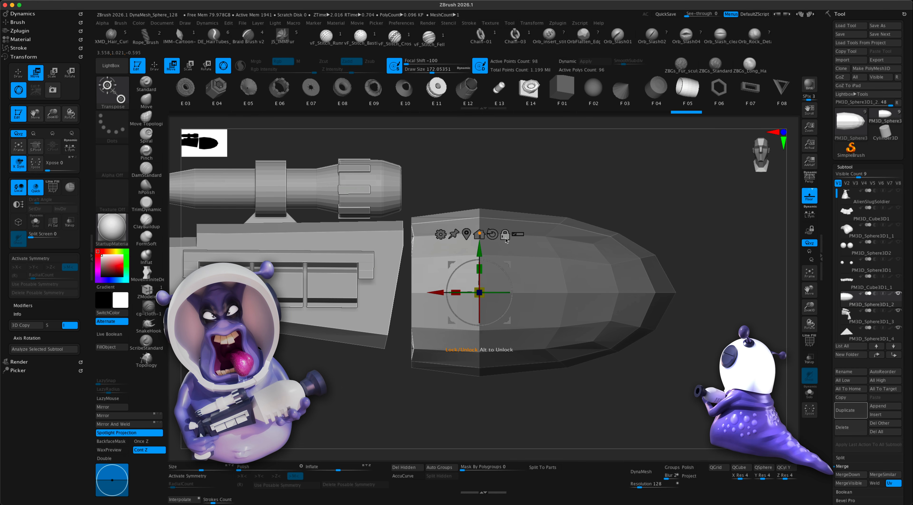
drag(437, 292, 372, 292)
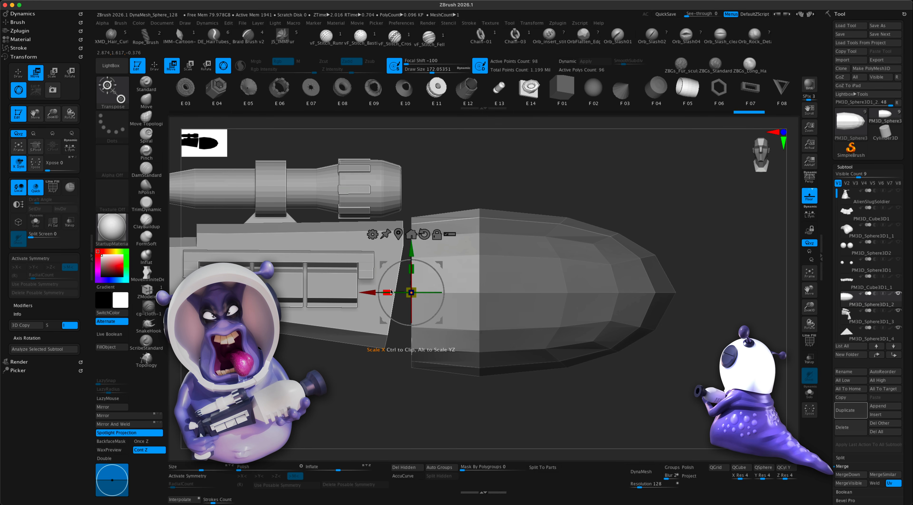
mouse_move(367, 293)
mouse_down()
mouse_move(416, 293)
mouse_move(372, 291)
mouse_up()
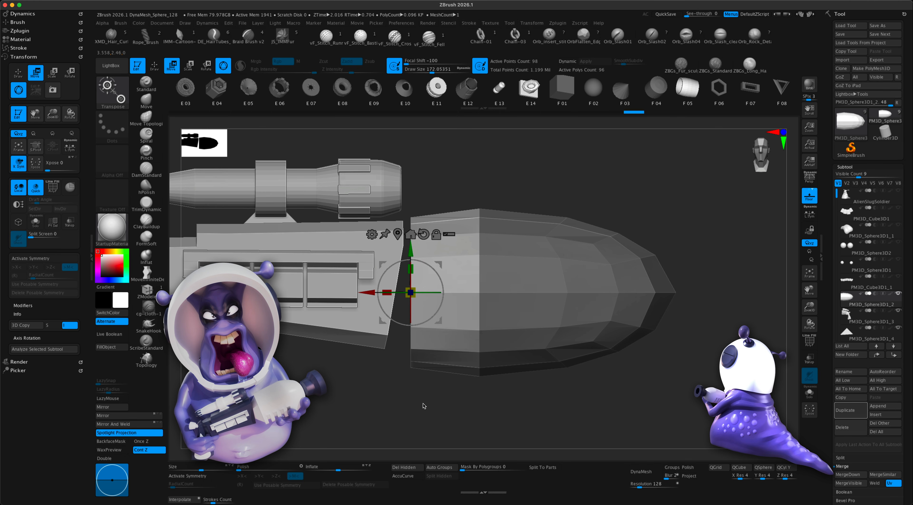
super+click(374, 388)
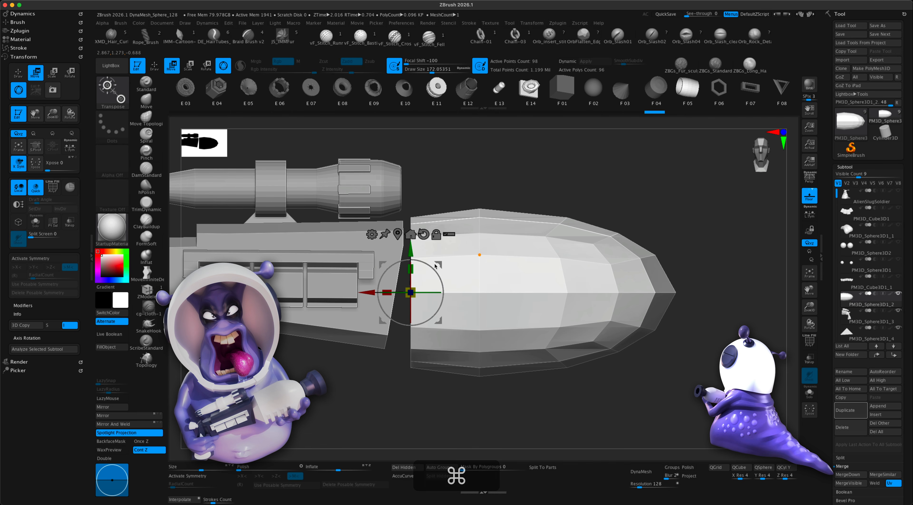
- Show the polyframe and isolate the nose piece in Solo mode with its flat rear face in view
alt+drag(359, 392, 389, 378)
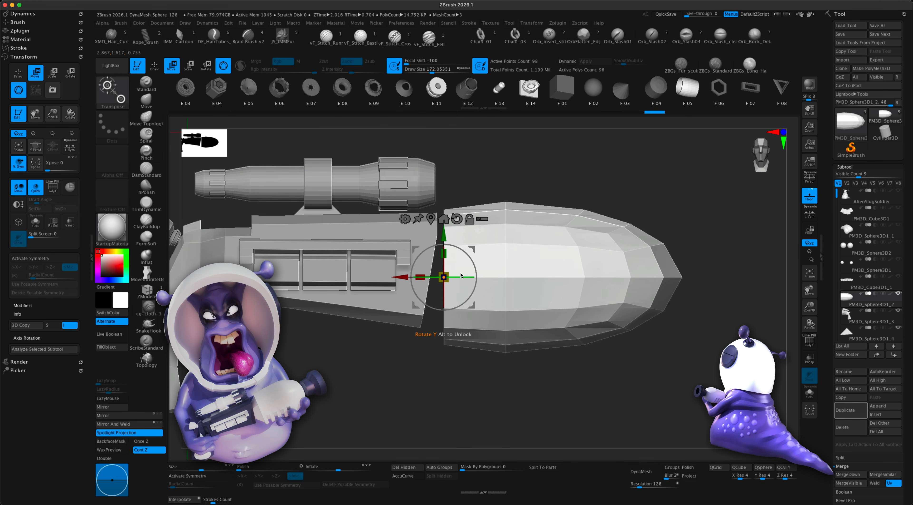
alt+drag(391, 347, 383, 372)
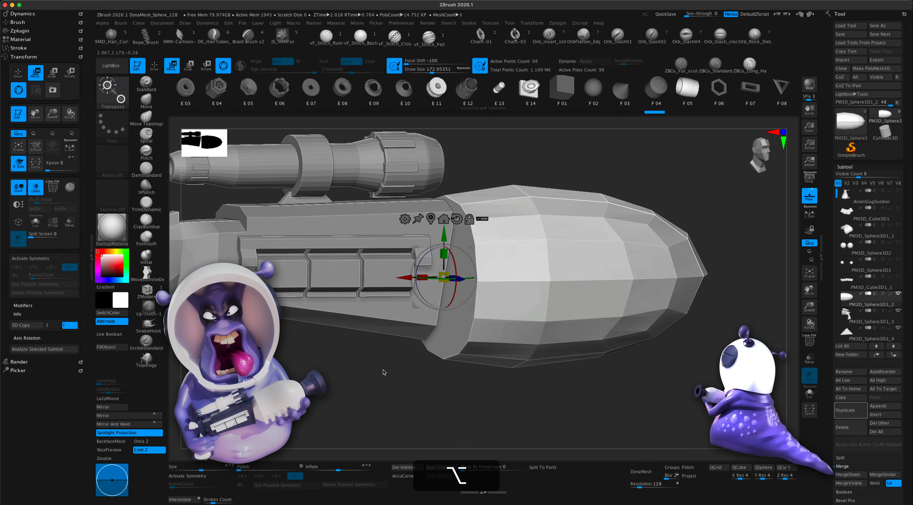
click(810, 341)
alt+drag(662, 373, 681, 392)
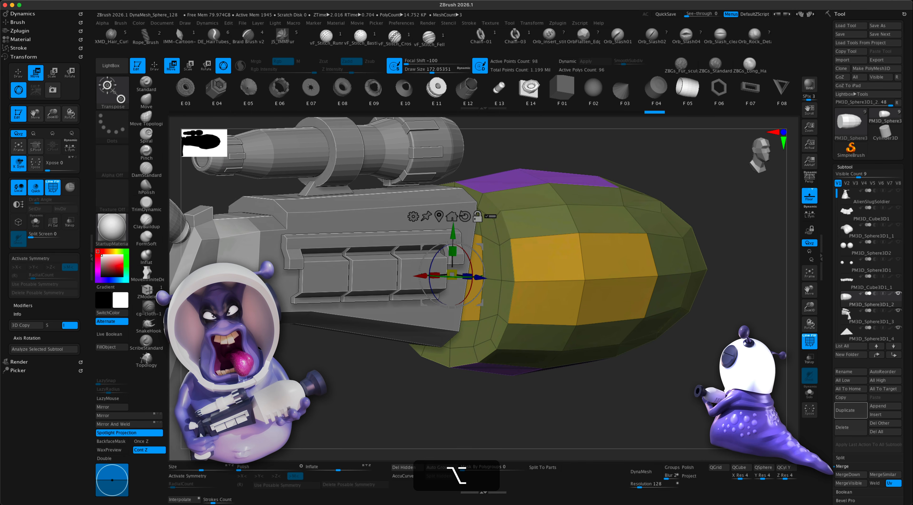
click(810, 393)
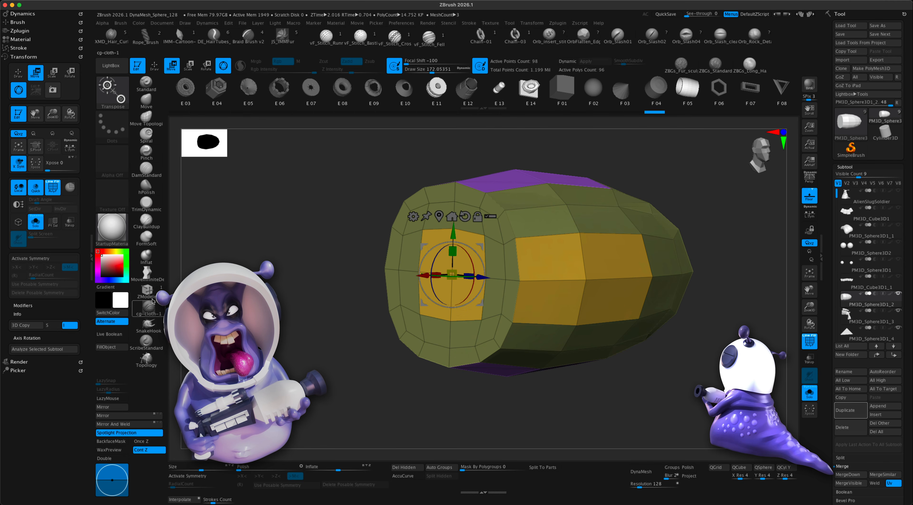
- Mark the inner polygons of the nose's flat rear face with ZModeler and extrude them back into the gun body as a plug
click(149, 295)
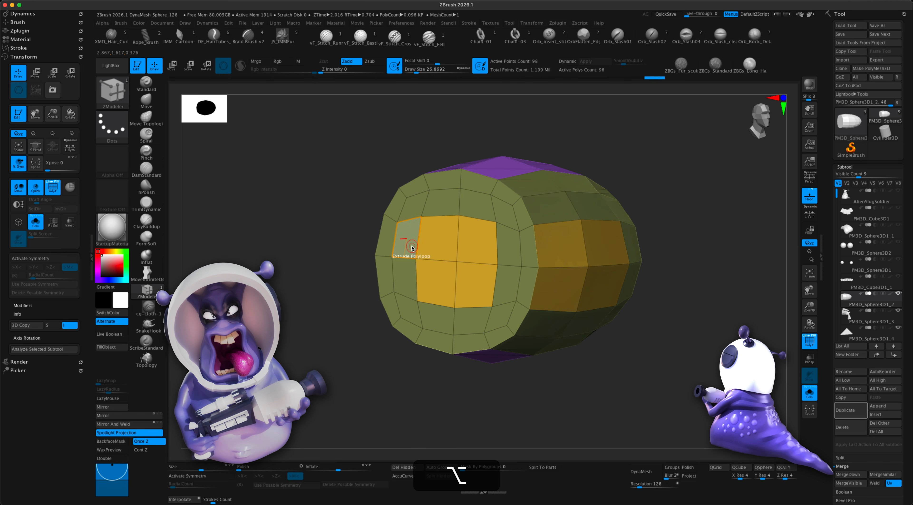
mouse_move(408, 246)
alt+mouse_down()
mouse_move(414, 300)
mouse_move(485, 308)
mouse_move(507, 284)
mouse_move(507, 230)
mouse_move(461, 205)
mouse_move(436, 276)
mouse_move(411, 211)
alt+mouse_up()
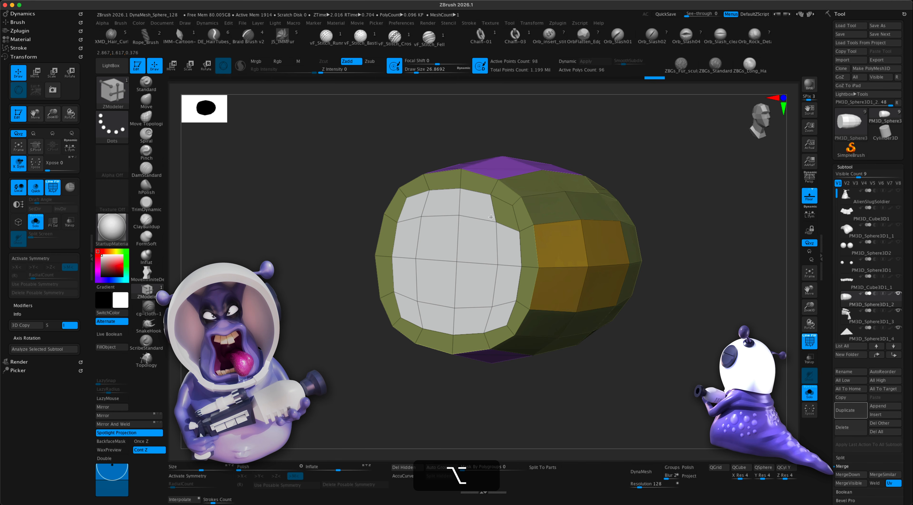
alt+drag(491, 217, 505, 212)
drag(336, 340, 332, 369)
key(space)
click(333, 393)
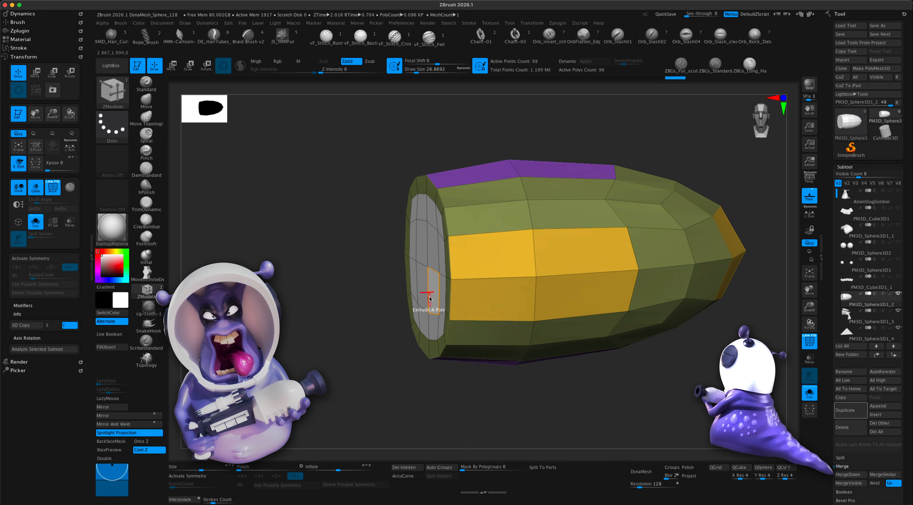
drag(429, 299, 380, 302)
click(809, 392)
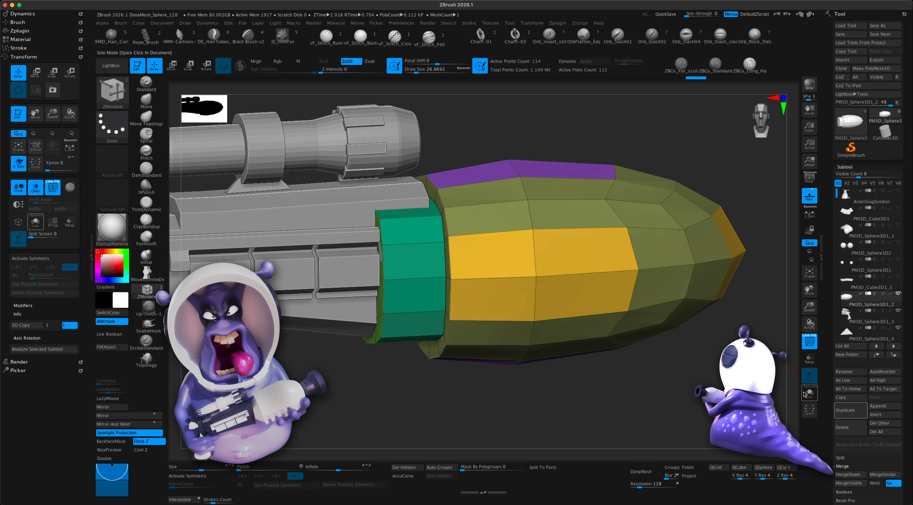
mouse_move(611, 396)
alt+mouse_down()
mouse_move(599, 403)
mouse_move(619, 394)
mouse_move(618, 410)
mouse_move(603, 409)
alt+mouse_up()
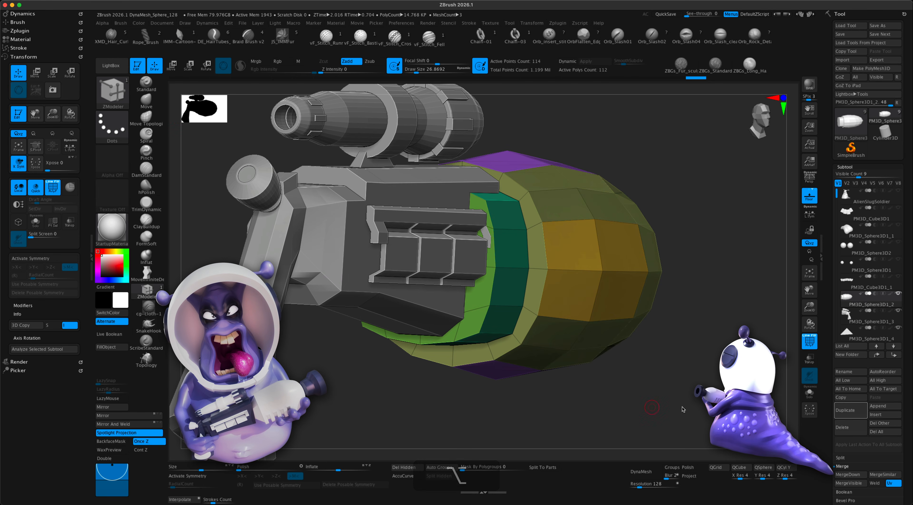
- Try scaling the plug's end face with the ZModeler Scale action on Polygroup All, and undo it
click(812, 393)
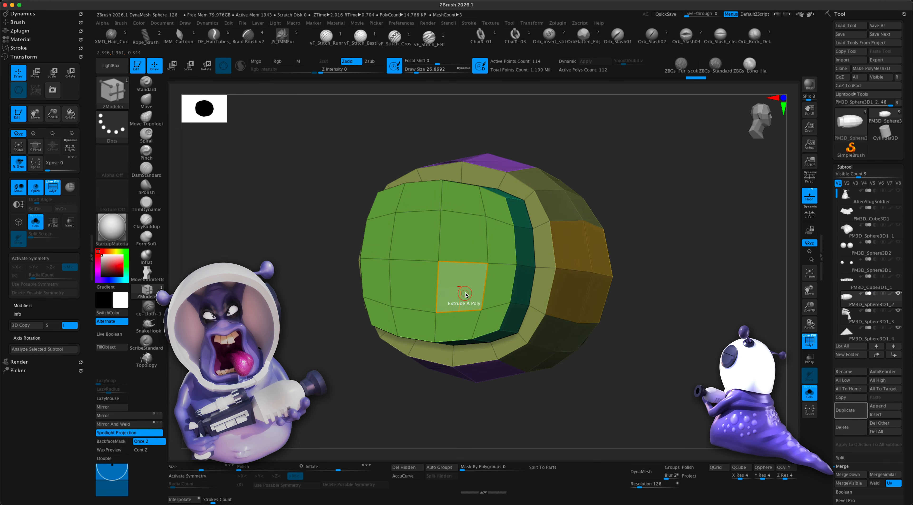
key(space)
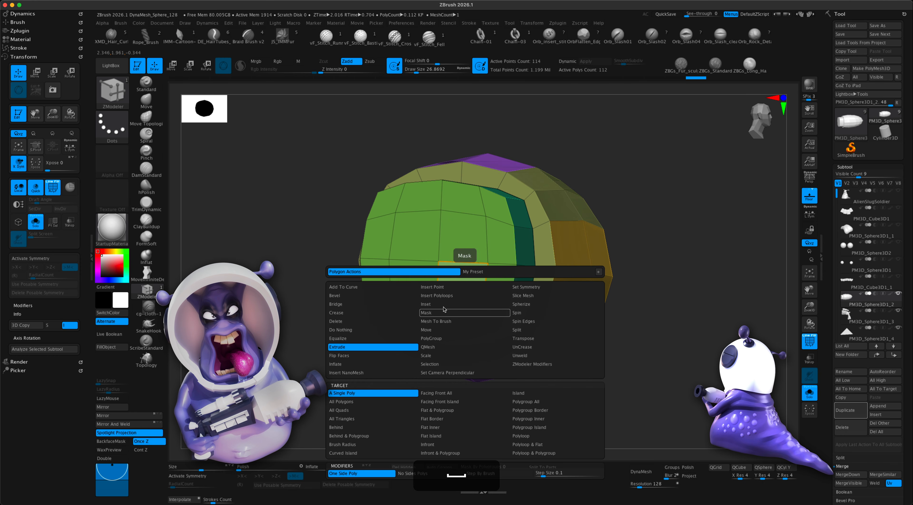
click(438, 356)
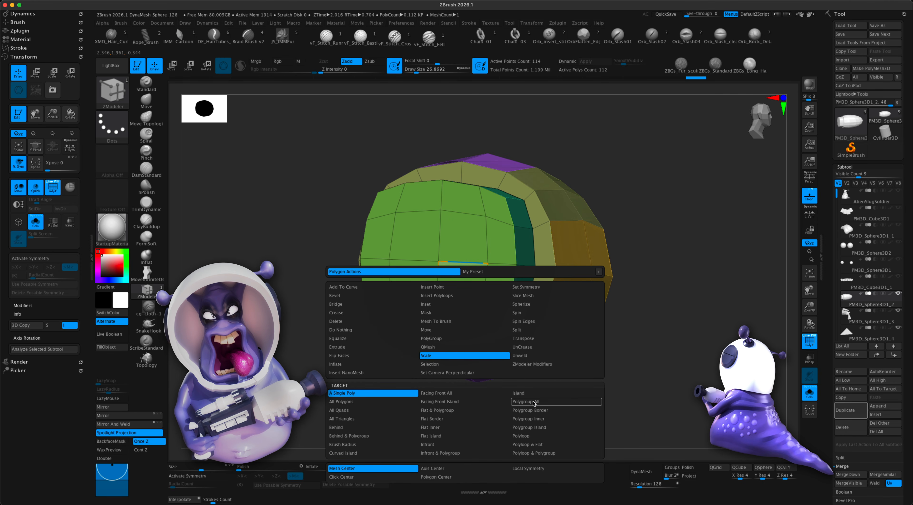
click(534, 403)
drag(452, 257, 386, 271)
key(super+z)
key(super+z)
key(super+z)
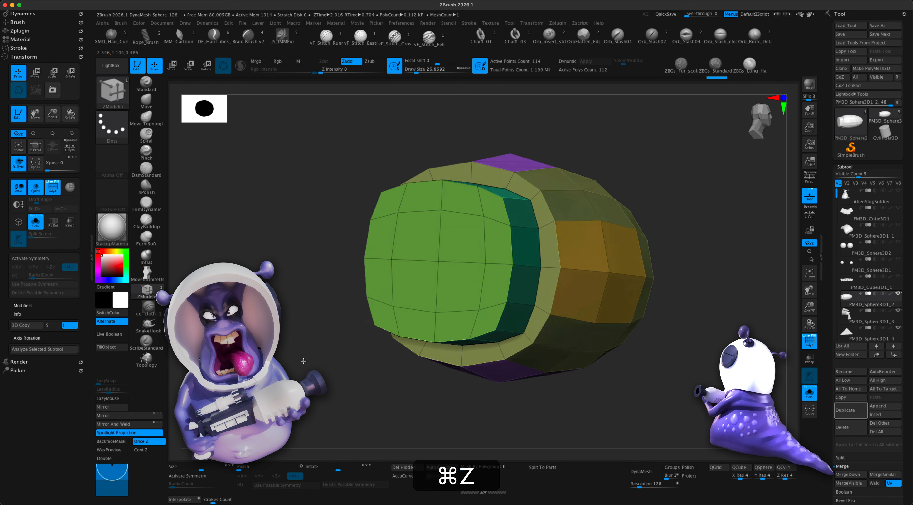
- Scale the plug's end face smaller about its Polygon Center with the ZModeler Scale action on Polygroup All
key(space)
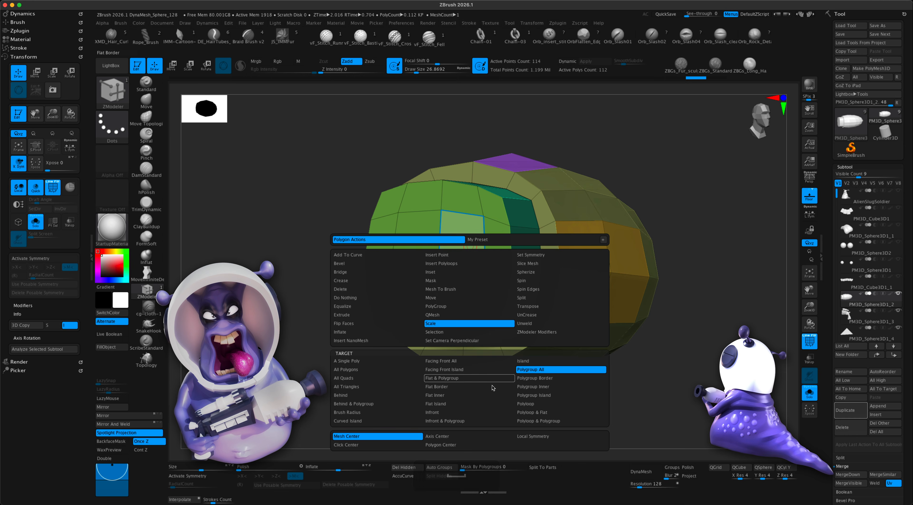
click(461, 444)
drag(471, 246, 344, 264)
click(422, 372)
drag(422, 372, 396, 346)
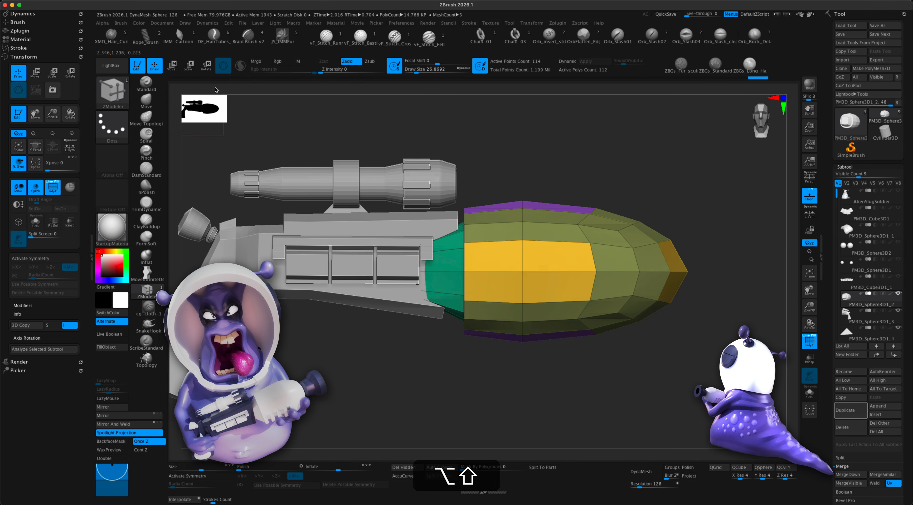
- Move the nose piece away from the gun body along X by about 0.21 and check how its plug meets the body
click(173, 64)
drag(433, 281, 449, 281)
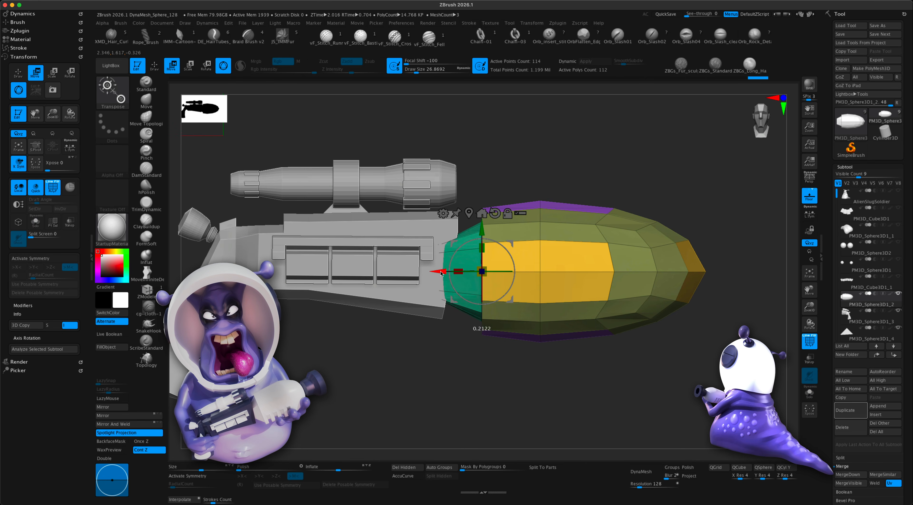
click(815, 394)
drag(543, 399, 602, 403)
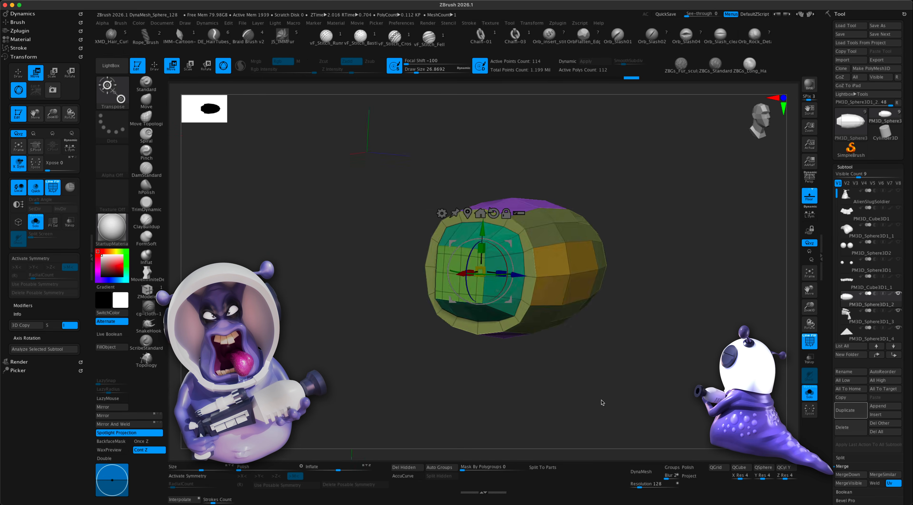
alt+drag(380, 363, 375, 408)
click(144, 290)
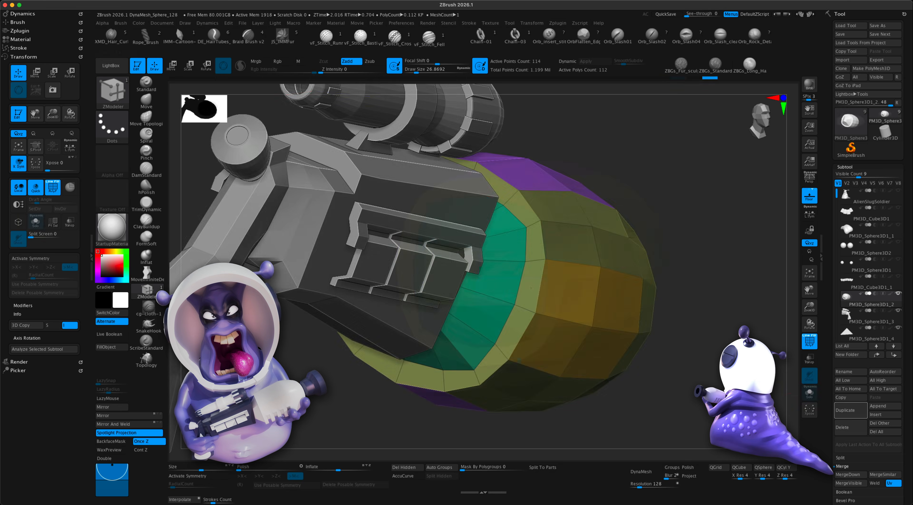
drag(422, 408, 552, 413)
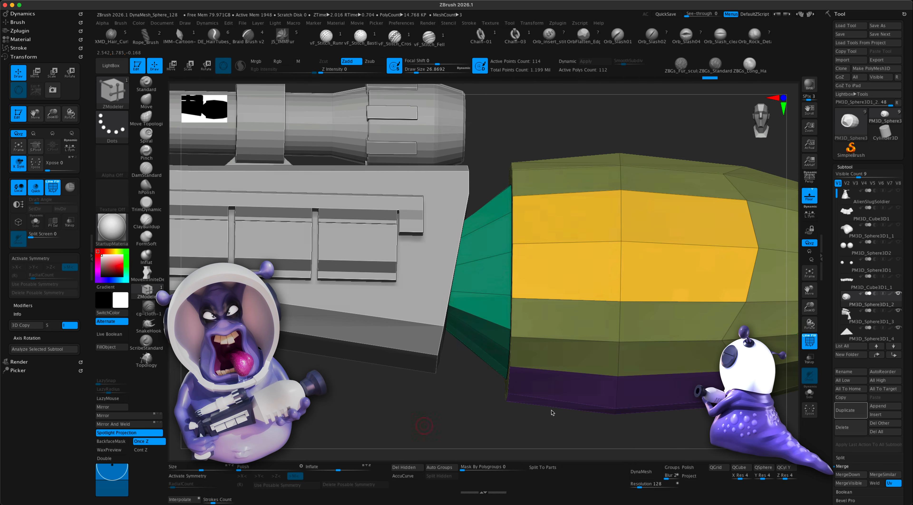
- Hide the polyframe and isolate the edge loop where the nose starts to taper toward its tip with a MaskRect mask
click(812, 344)
alt+drag(429, 434, 430, 357)
alt+shift+drag(484, 403, 525, 402)
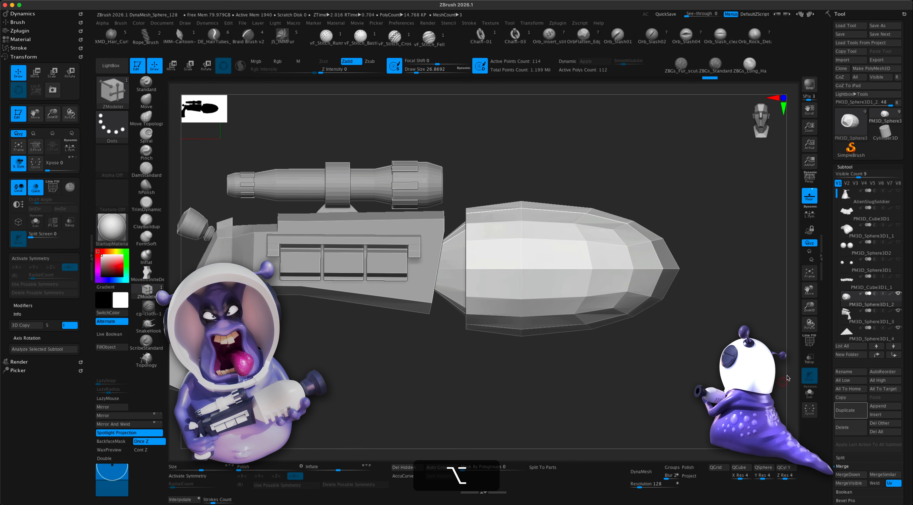
alt+drag(623, 372, 602, 373)
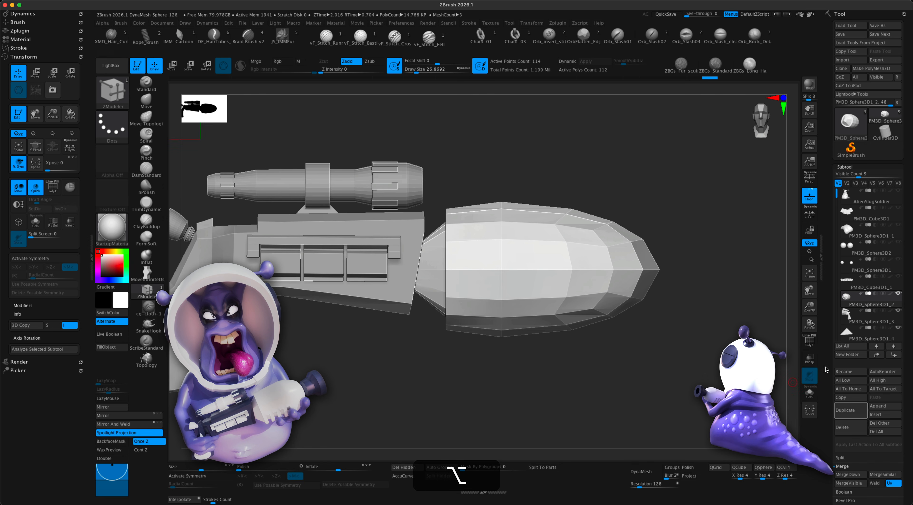
alt+drag(691, 382, 669, 386)
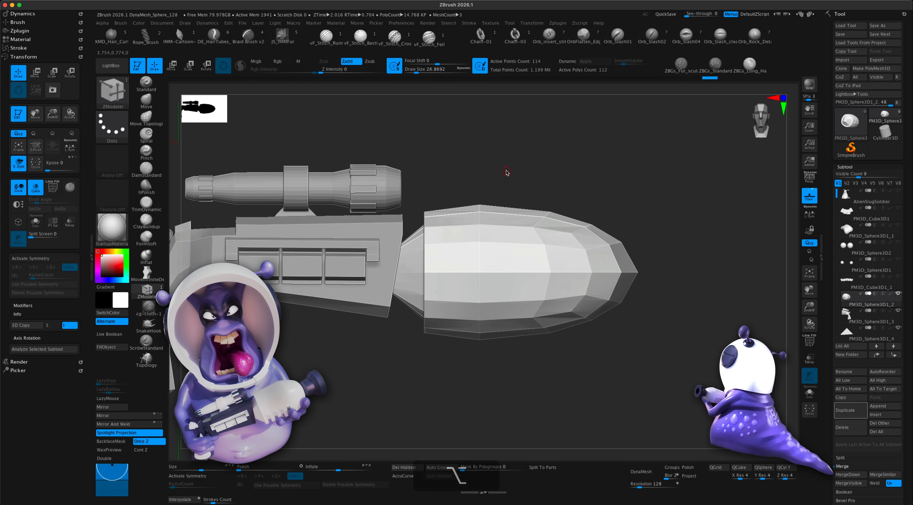
key(super)
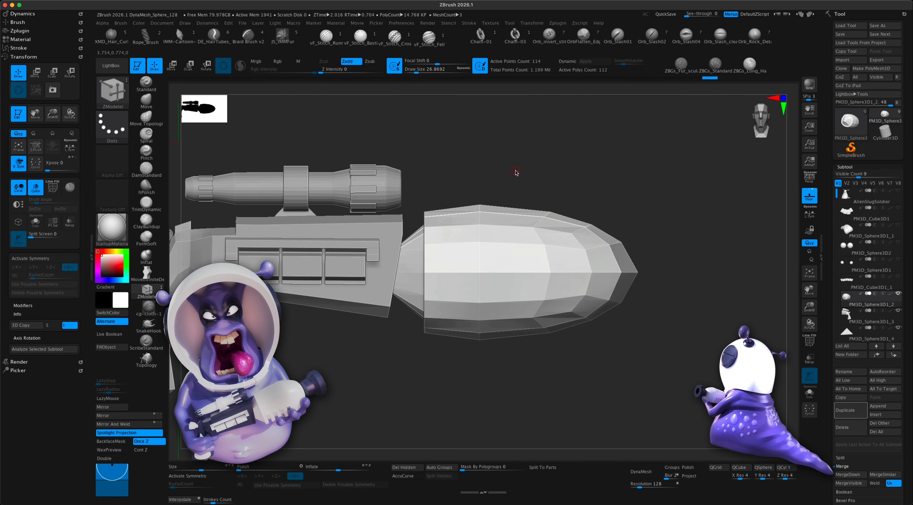
key(super)
super+drag(511, 156, 567, 366)
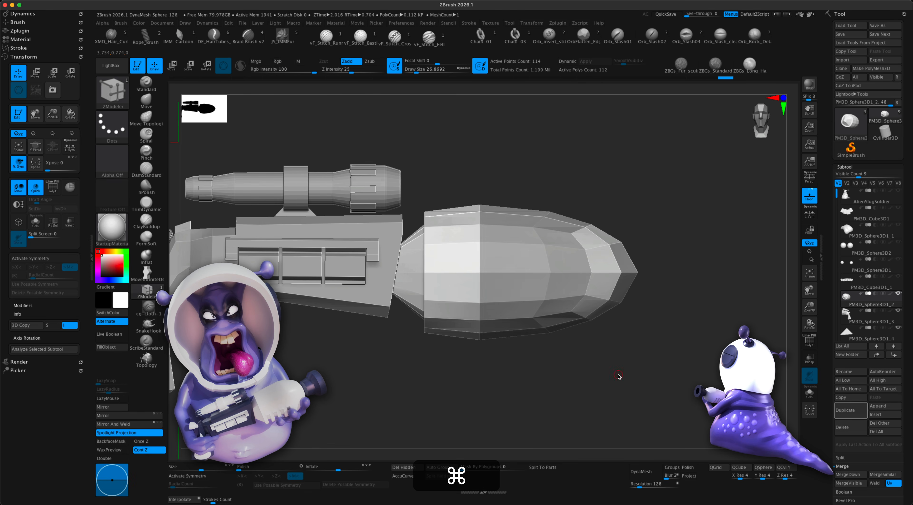
- Centre the gizmo on the unmasked front edge loop, scale the loop flat along X, and clear the mask
click(169, 69)
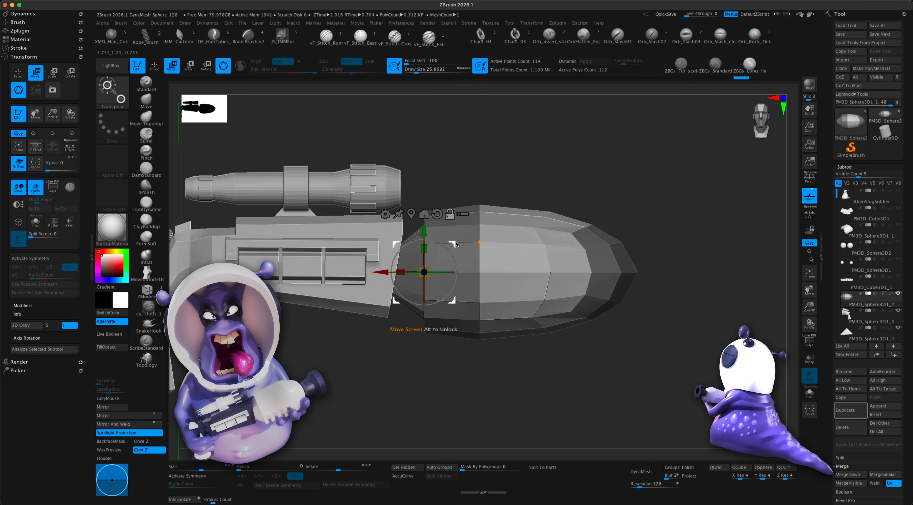
drag(384, 273, 500, 273)
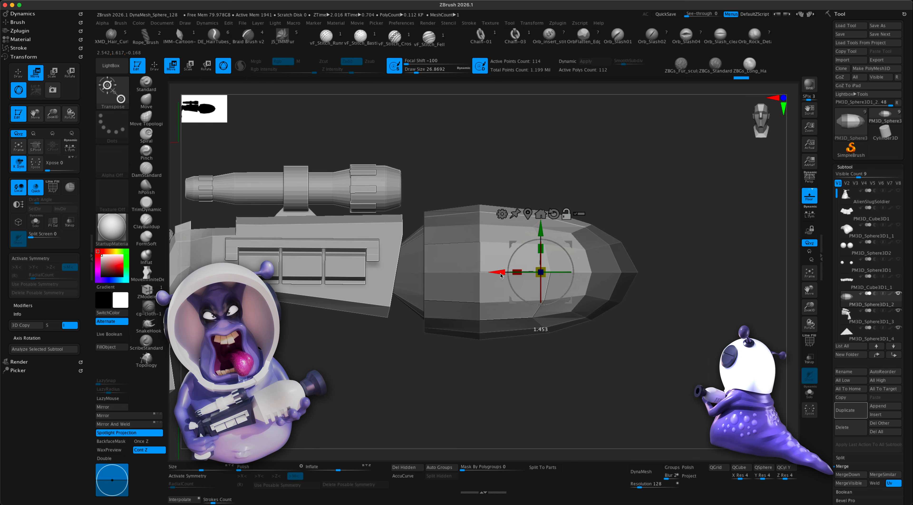
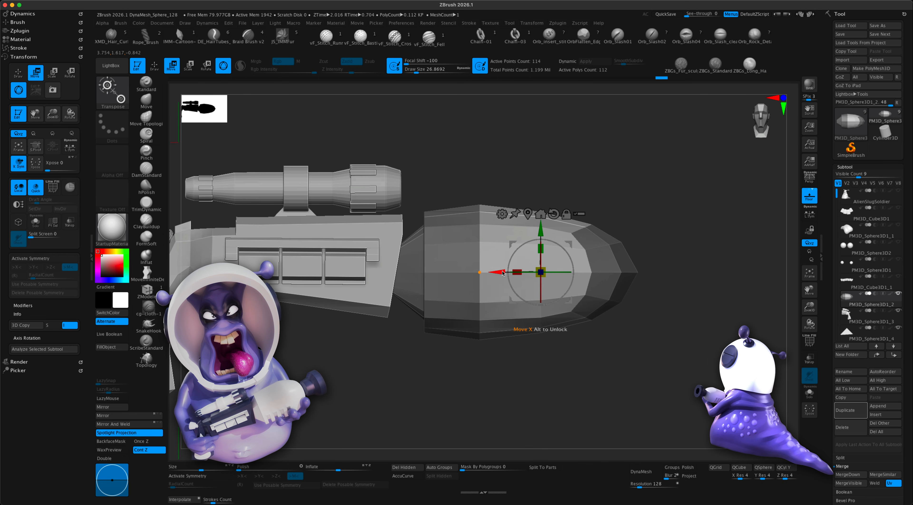
drag(544, 270, 552, 266)
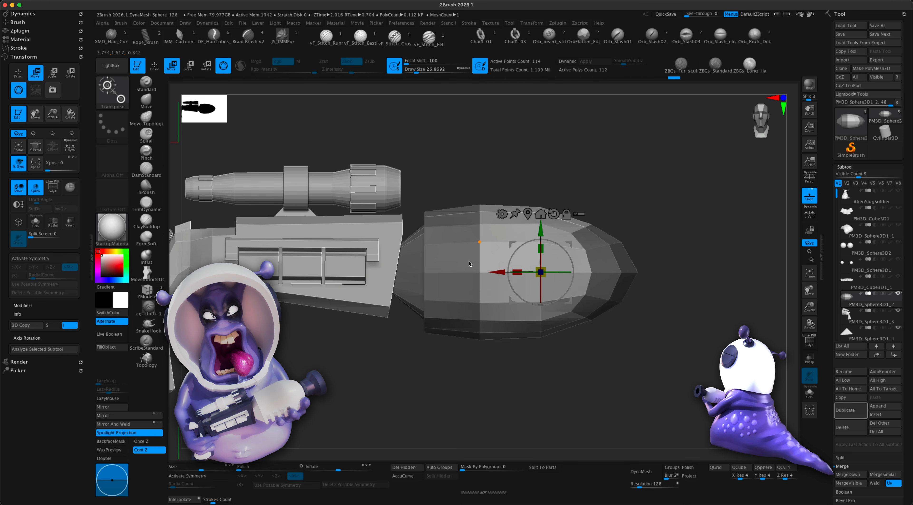
super+drag(491, 133, 533, 178)
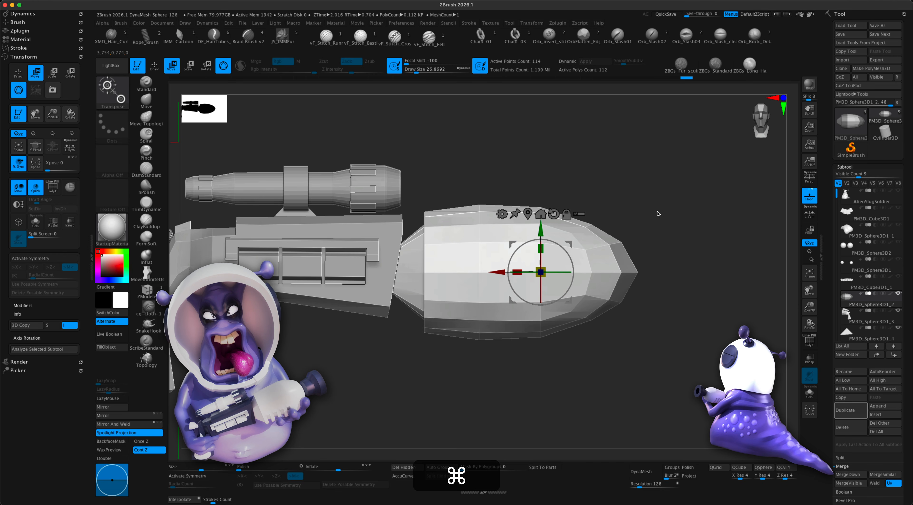
- Show the polyframe and regroup the whole nose piece into a single polygroup with Auto Groups
click(811, 342)
alt+drag(624, 383, 602, 408)
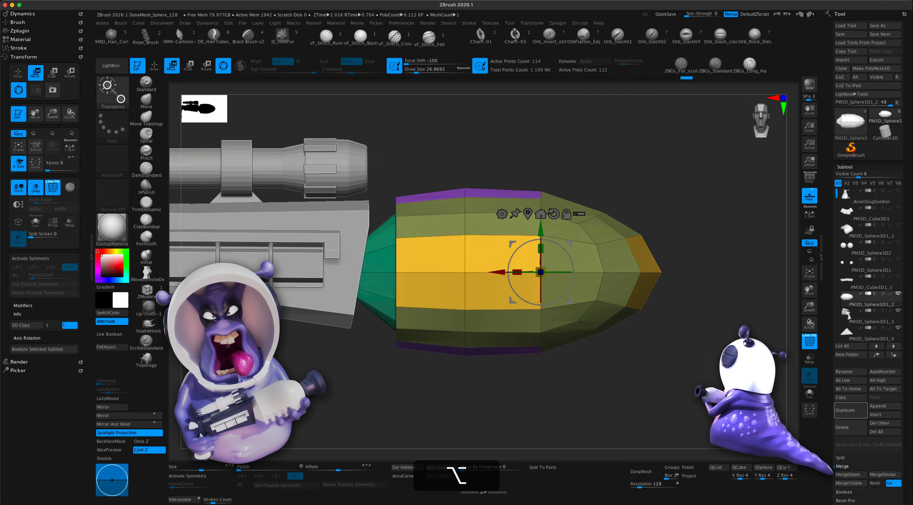
click(442, 467)
click(436, 470)
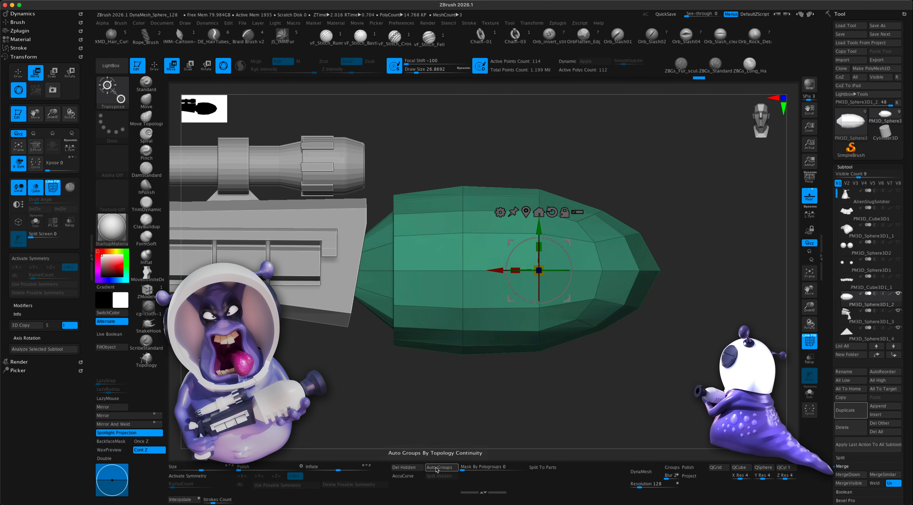
- Delete the middle edge loop around the nose's barrel section with the ZModeler edge action Delete on EdgeLoop Complete
mouse_move(471, 425)
alt+mouse_down()
mouse_move(470, 407)
mouse_move(471, 425)
mouse_move(469, 418)
alt+mouse_up()
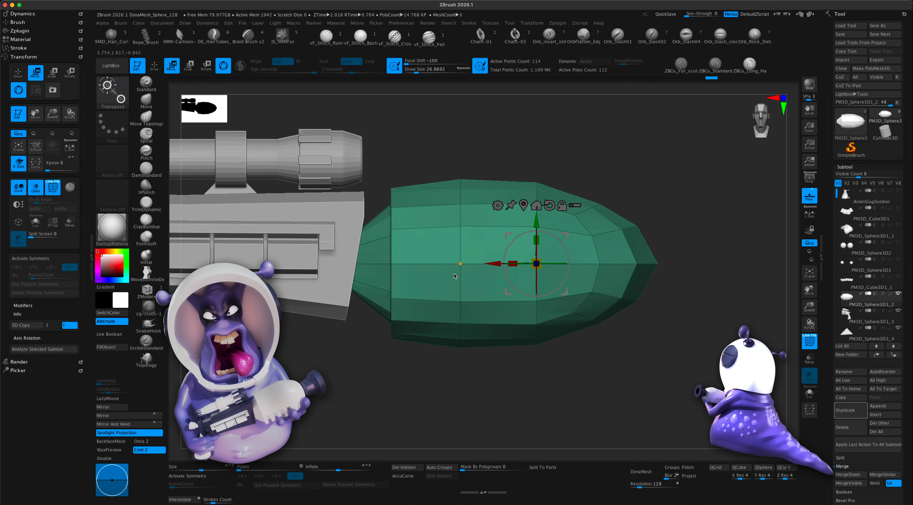
drag(517, 387, 521, 391)
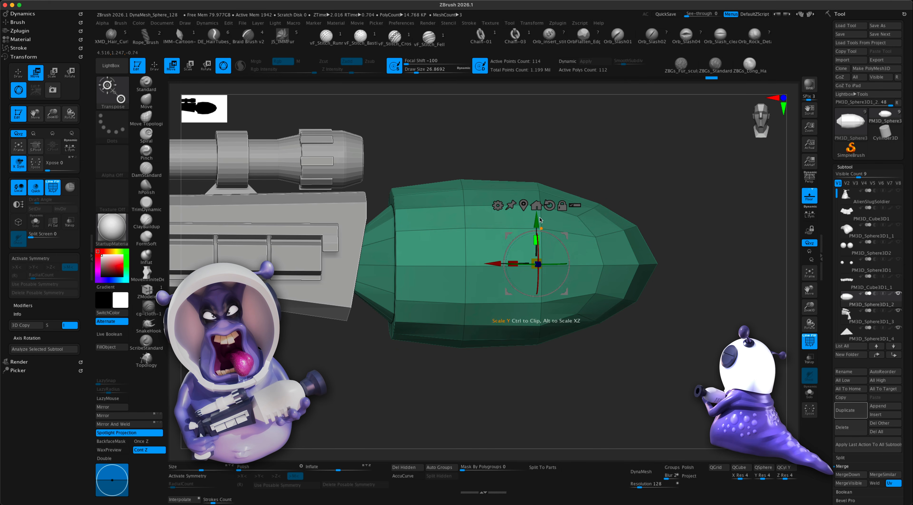
drag(572, 378, 552, 387)
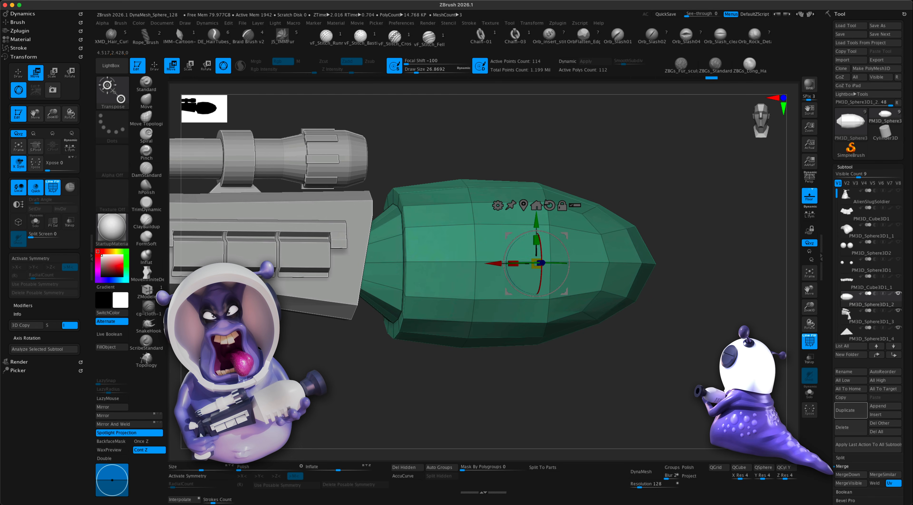
click(146, 291)
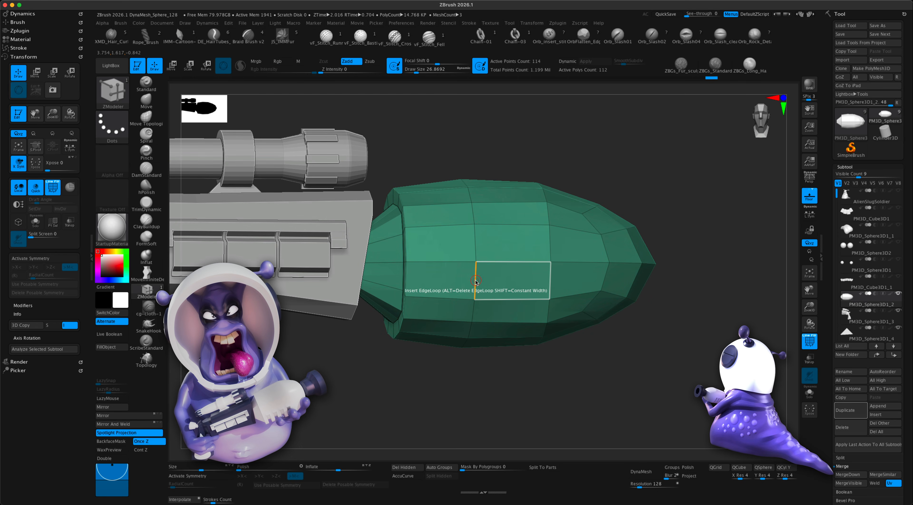
key(space)
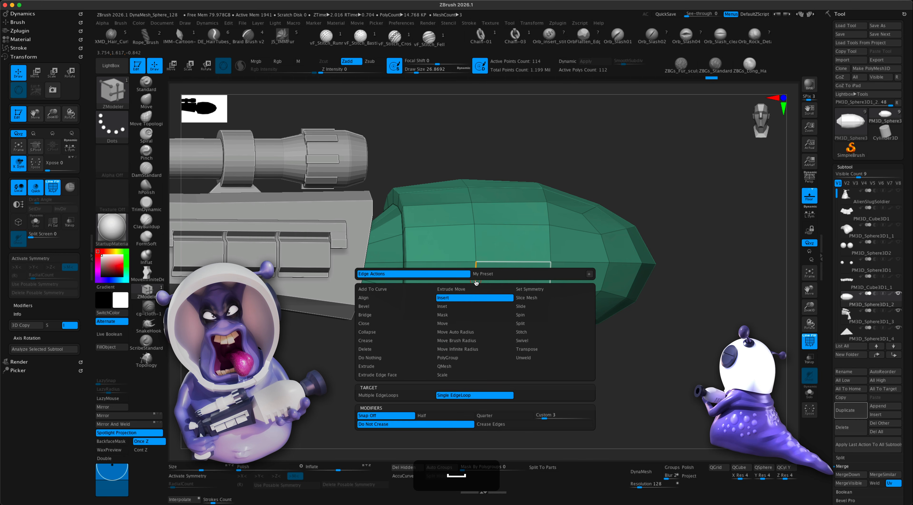
click(382, 350)
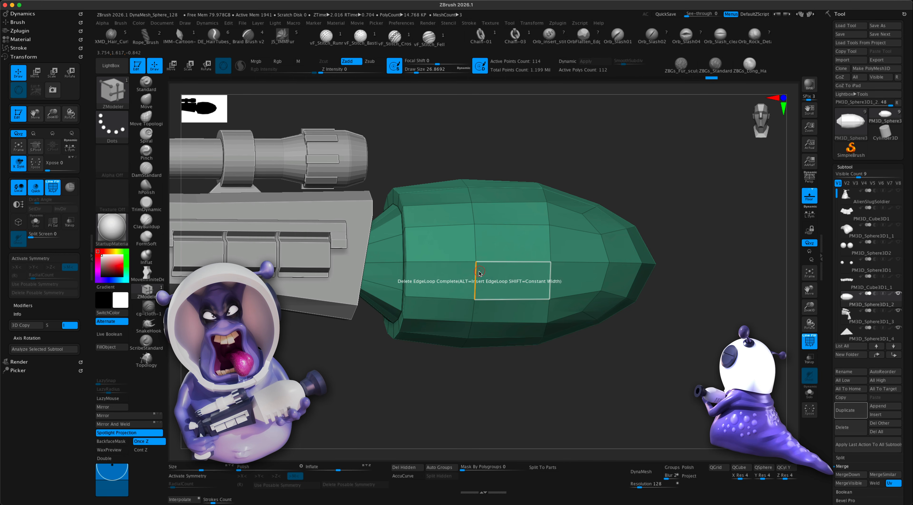
alt+click(476, 274)
- Insert eight evenly spaced edge loops around the nose's barrel section with the ZModeler Insert action on Multiple EdgeLoops
shift+drag(537, 401, 526, 360)
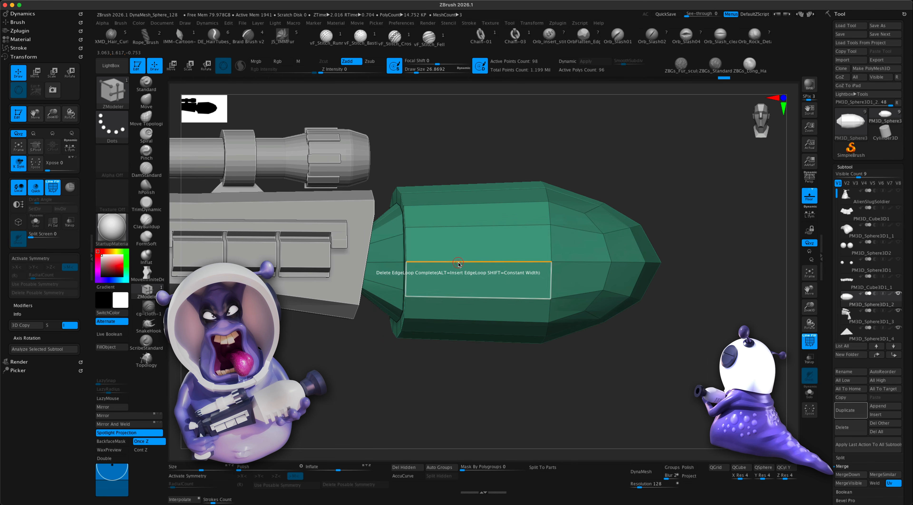
key(space)
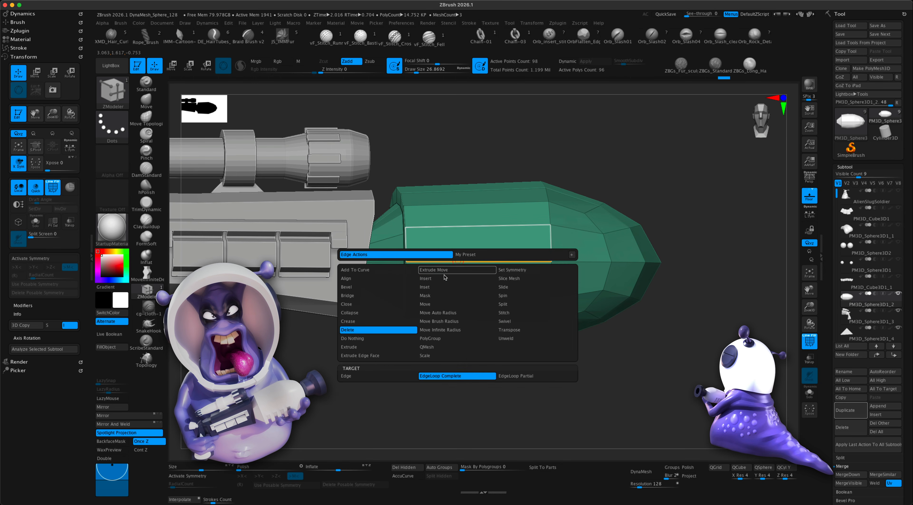
click(444, 277)
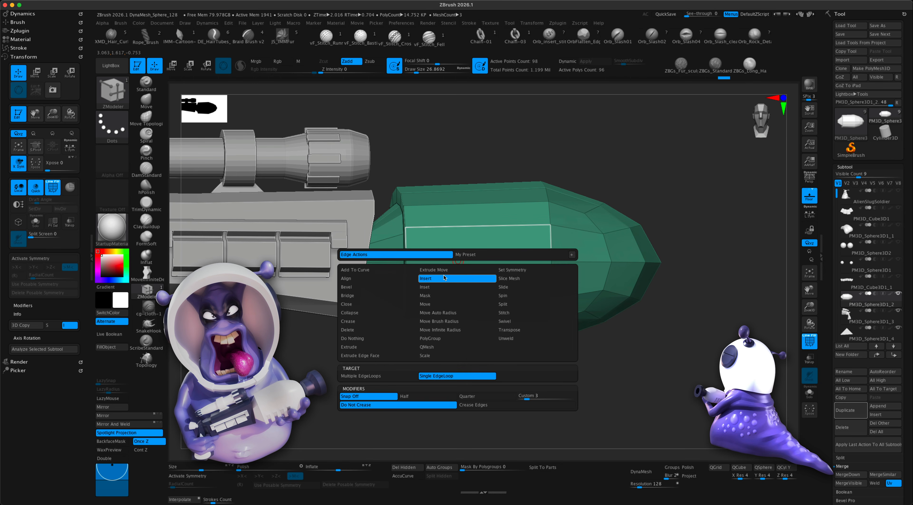
click(375, 376)
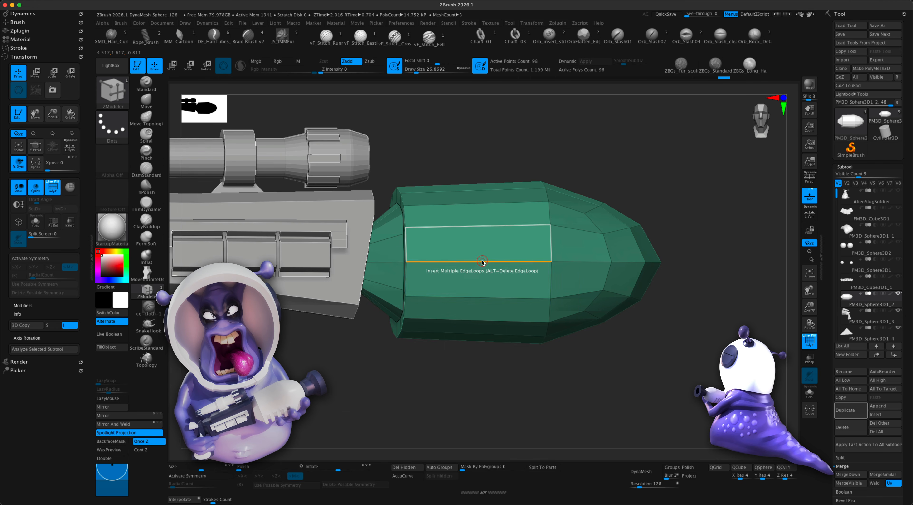
drag(496, 271, 494, 238)
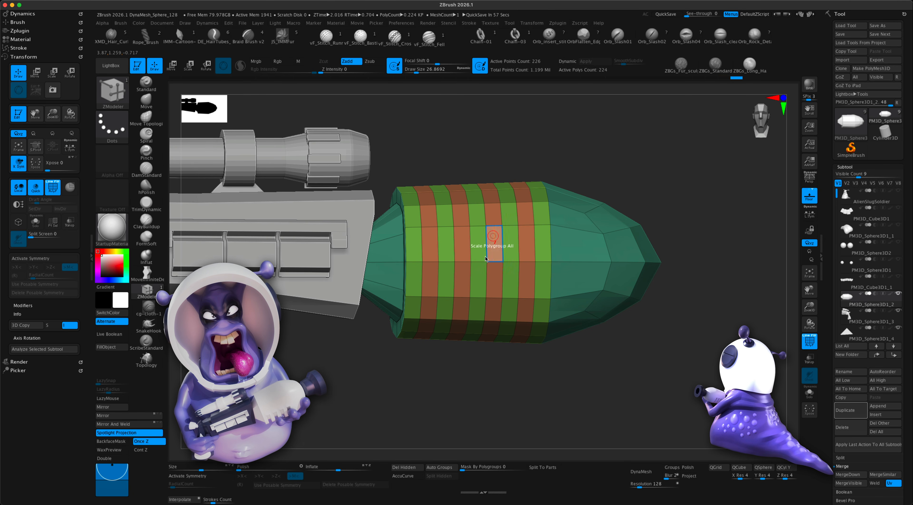
- Activate Z symmetry and mark the lower polygons of the nose's four orange bands with ZModeler, undoing the last stray edit
drag(469, 404, 464, 366)
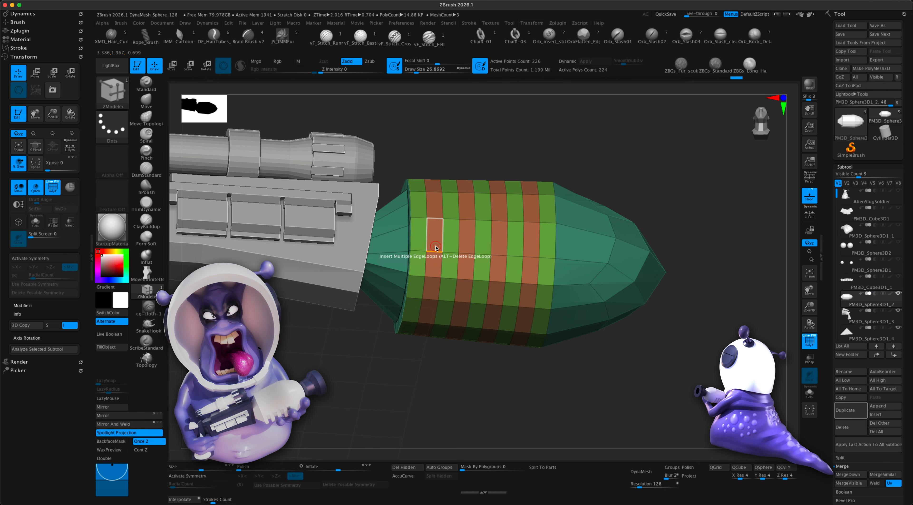
key(x)
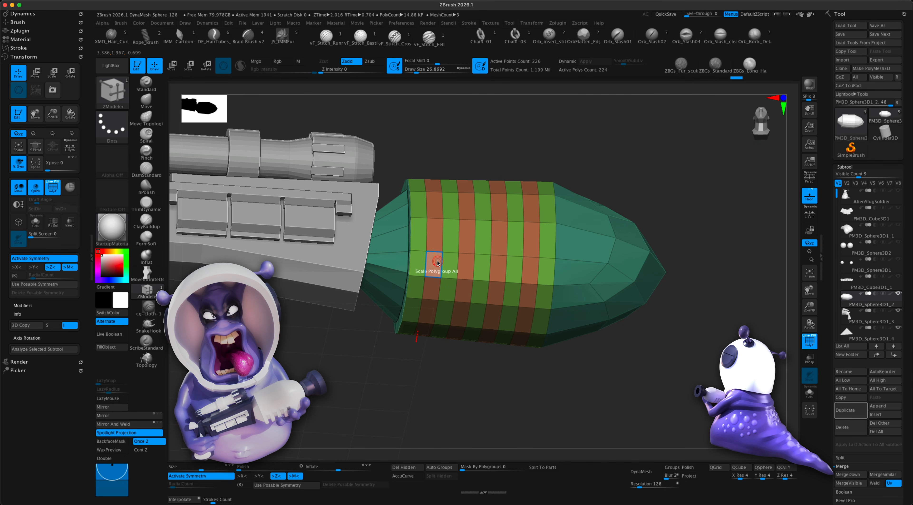
key(alt)
alt+drag(431, 298, 423, 327)
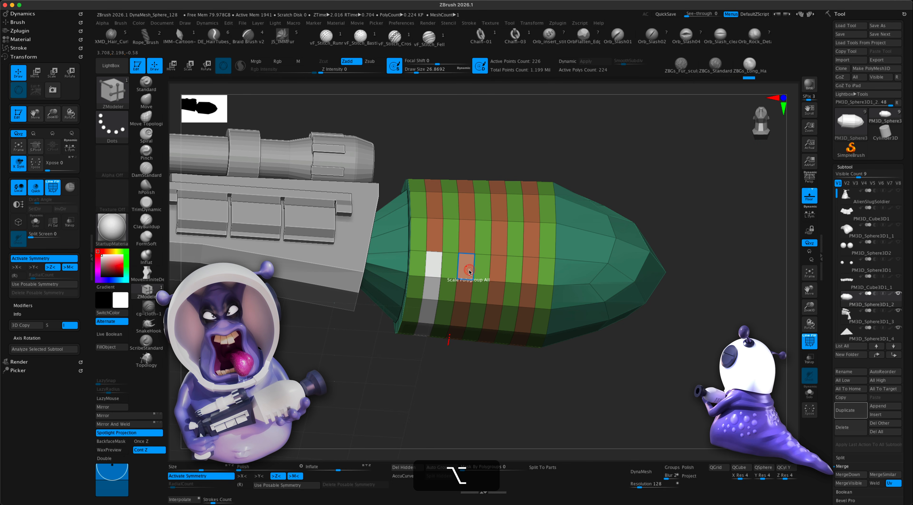
alt+drag(468, 268, 467, 290)
click(496, 276)
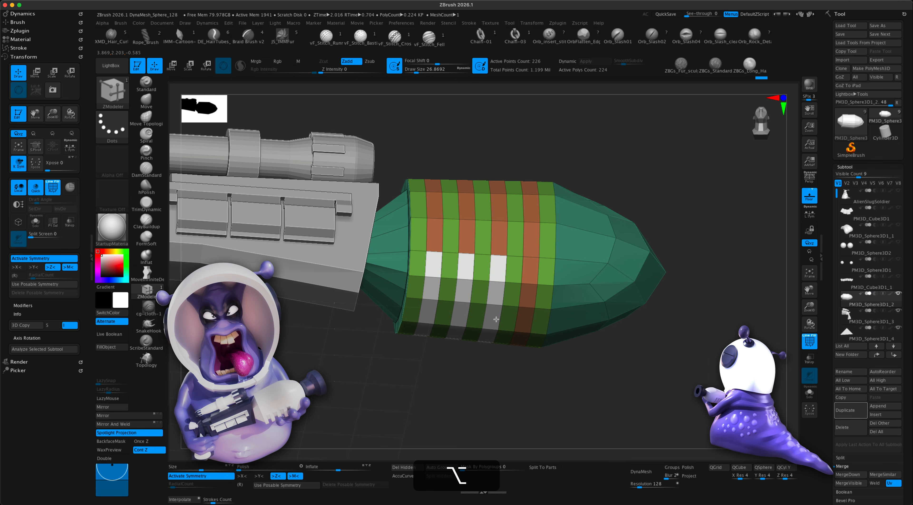
click(525, 295)
alt+drag(525, 295, 519, 337)
mouse_move(567, 360)
mouse_down()
mouse_move(601, 414)
mouse_move(601, 403)
mouse_up()
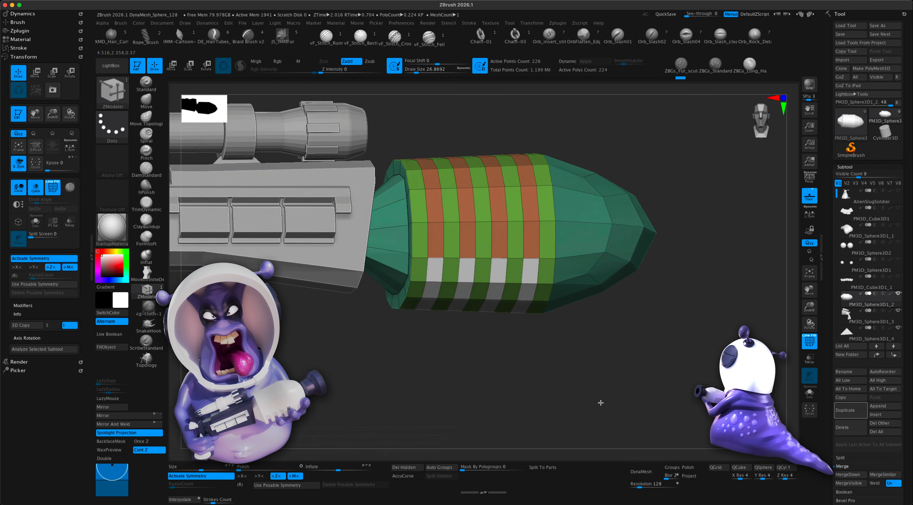
alt+click(437, 254)
key(alt+super+z)
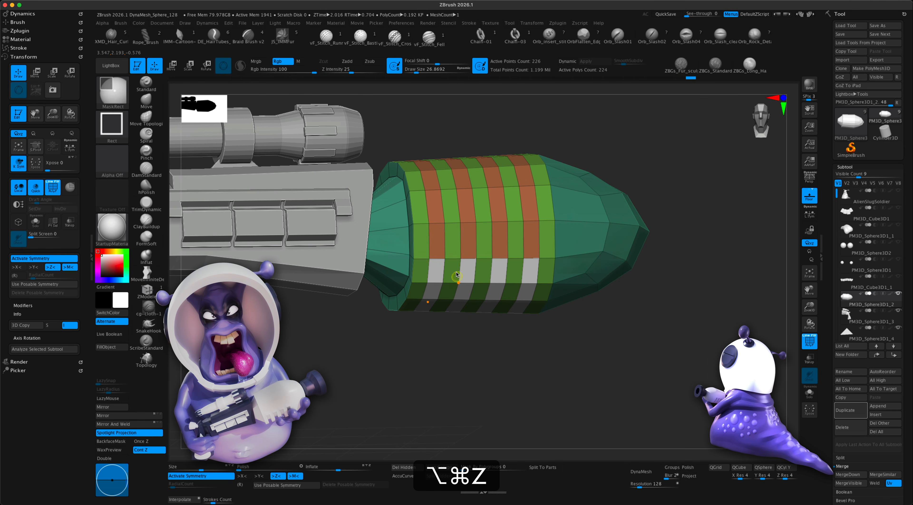
- Mark another polygon row on the nose's four bands, extrude the marked polygons inward with Extrude on A Single Poly, and hide the polyframe
alt+click(441, 247)
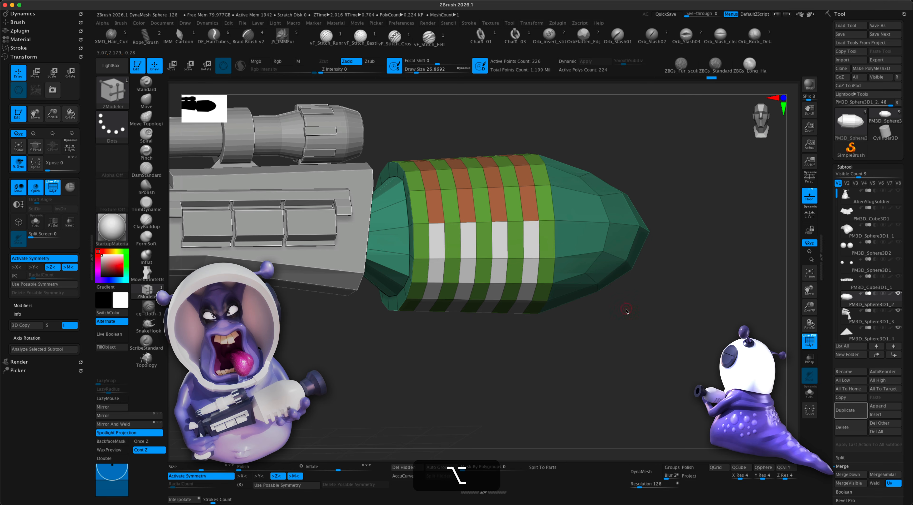
drag(626, 310, 634, 342)
key(space)
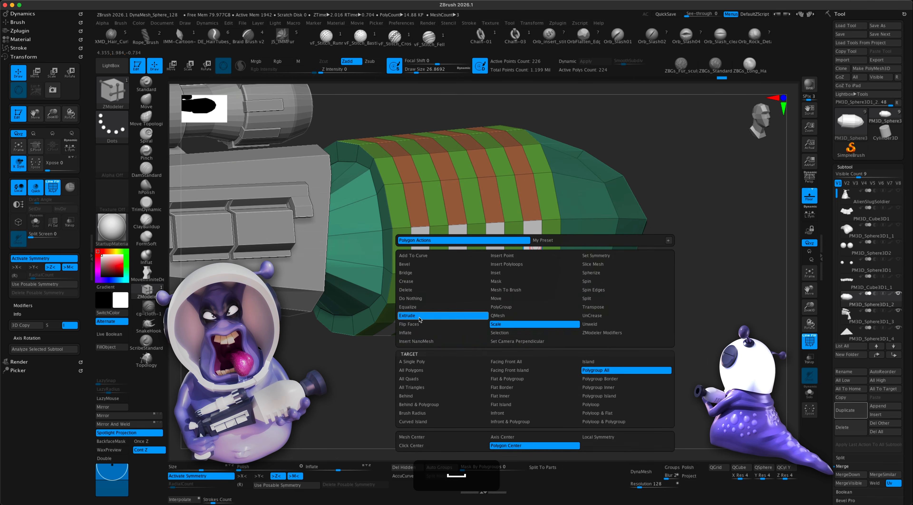
click(414, 361)
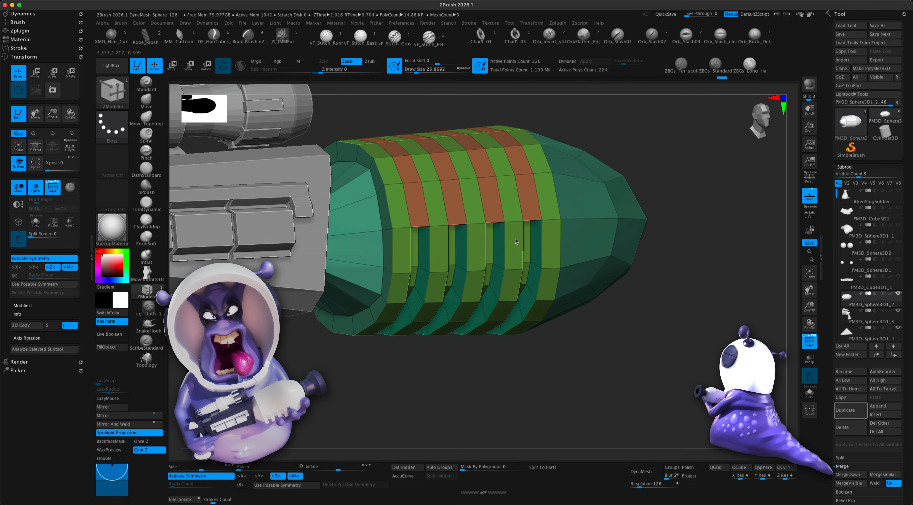
alt+drag(637, 347, 593, 322)
mouse_move(514, 350)
mouse_down()
mouse_move(520, 328)
mouse_move(528, 359)
mouse_up()
click(807, 342)
drag(674, 346, 609, 374)
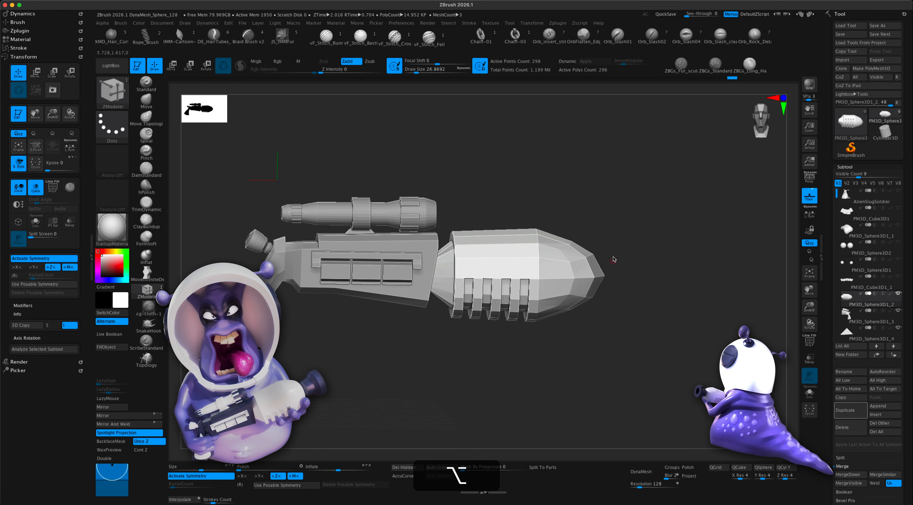
- Mask the nose piece so that only its pointed tip stays unmasked
alt+drag(627, 311, 612, 346)
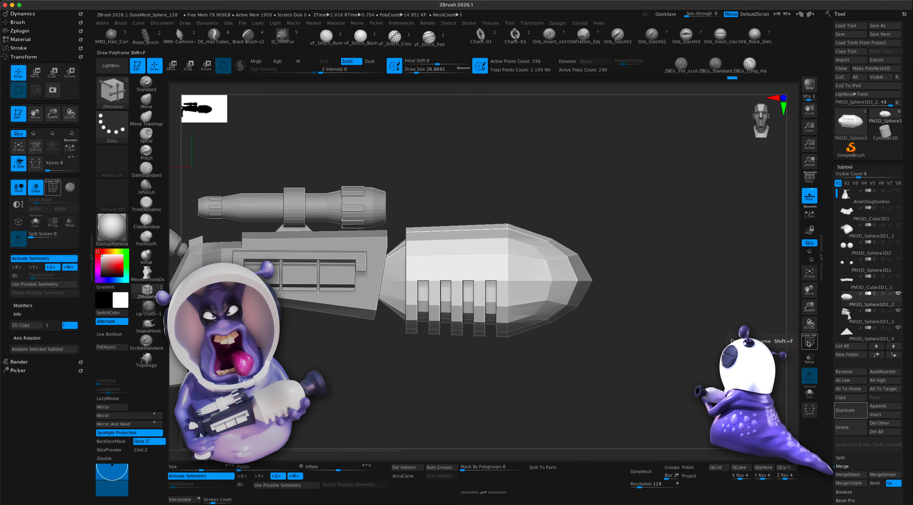
alt+drag(656, 351, 642, 355)
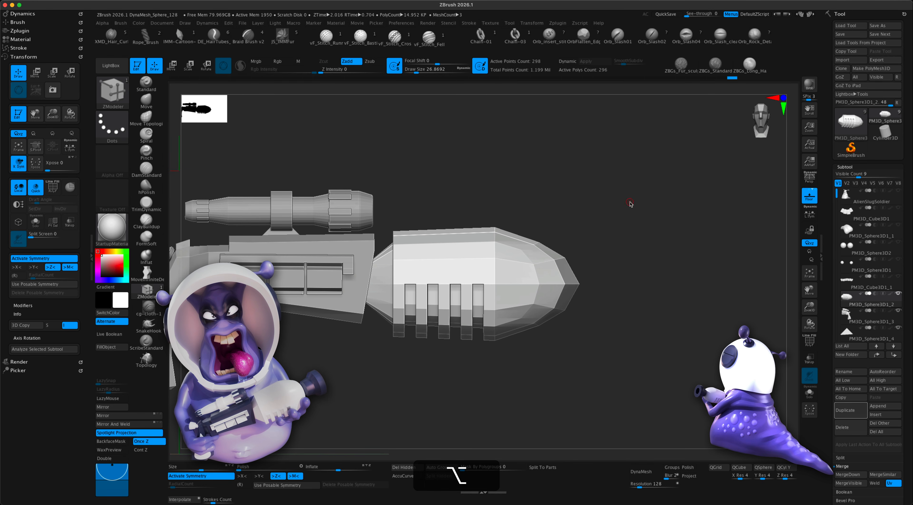
mouse_move(642, 189)
super+mouse_down()
mouse_move(587, 373)
mouse_move(550, 374)
super+mouse_up()
super+click(617, 364)
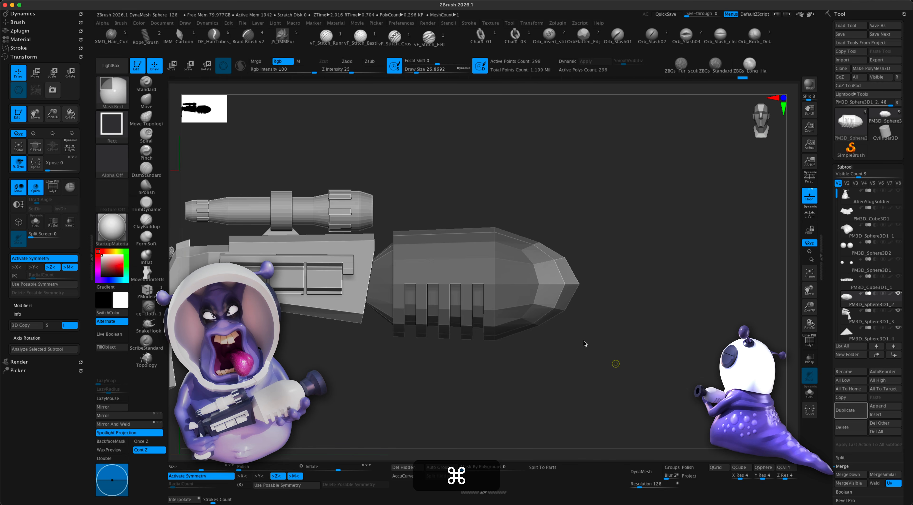
- Centre the gizmo on the unmasked tip, flatten and push it back into a blunt front end, and clear the mask
click(173, 72)
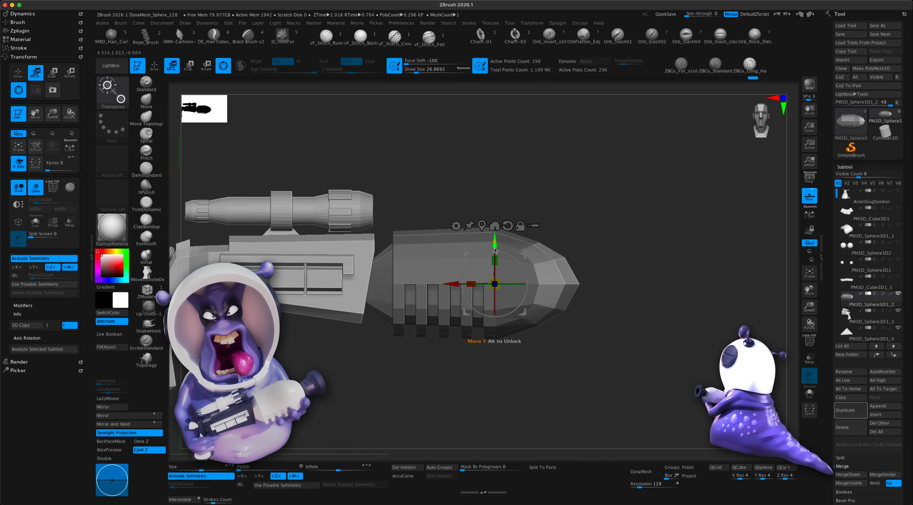
click(523, 230)
drag(452, 284, 514, 290)
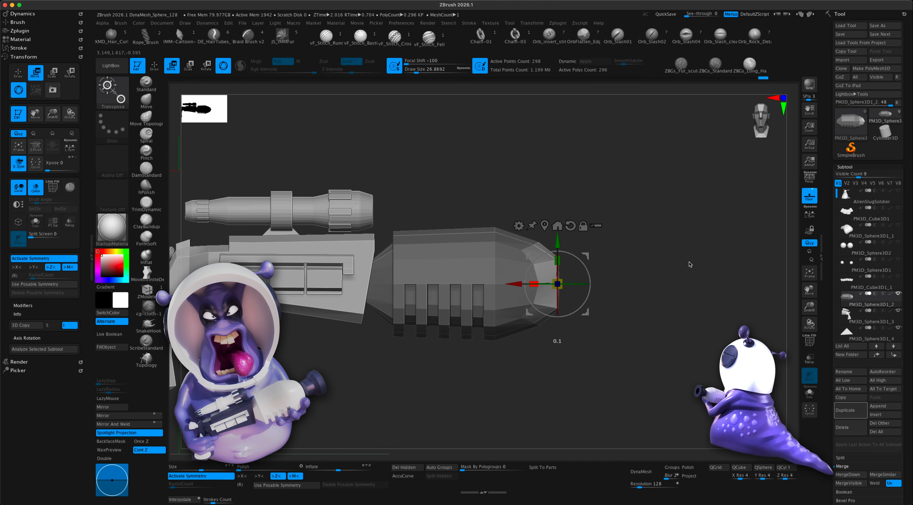
drag(511, 287, 504, 288)
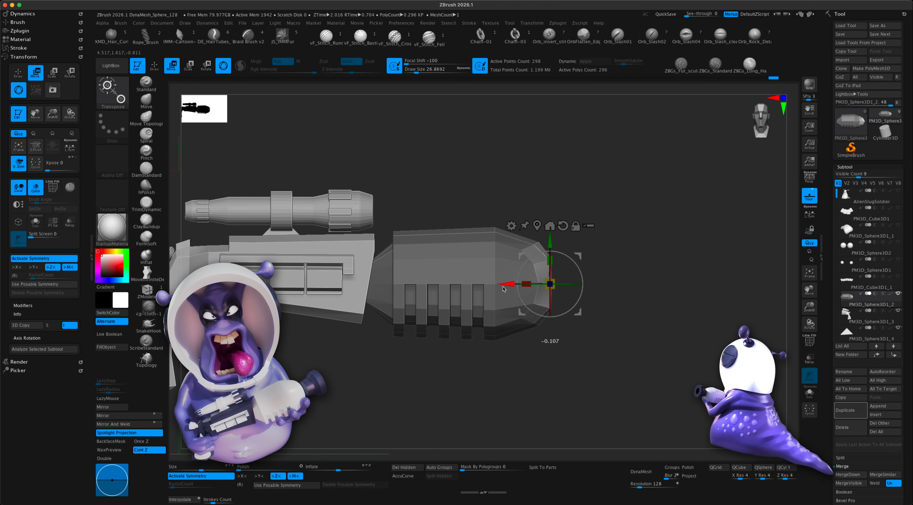
mouse_move(624, 337)
super+mouse_down()
mouse_move(641, 346)
mouse_move(632, 369)
mouse_move(620, 341)
mouse_move(652, 339)
mouse_move(658, 359)
mouse_move(646, 356)
mouse_move(661, 350)
mouse_move(630, 349)
mouse_move(597, 324)
super+mouse_up()
click(812, 181)
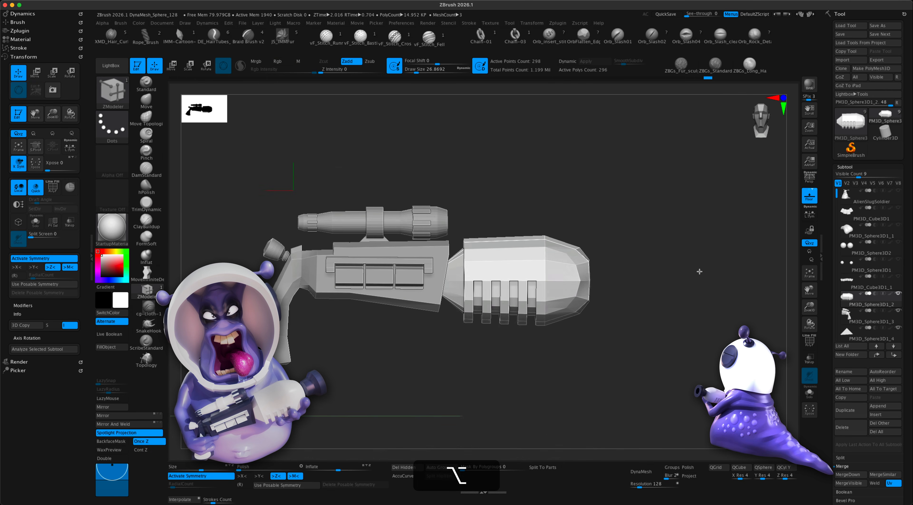
shift+drag(707, 295, 716, 297)
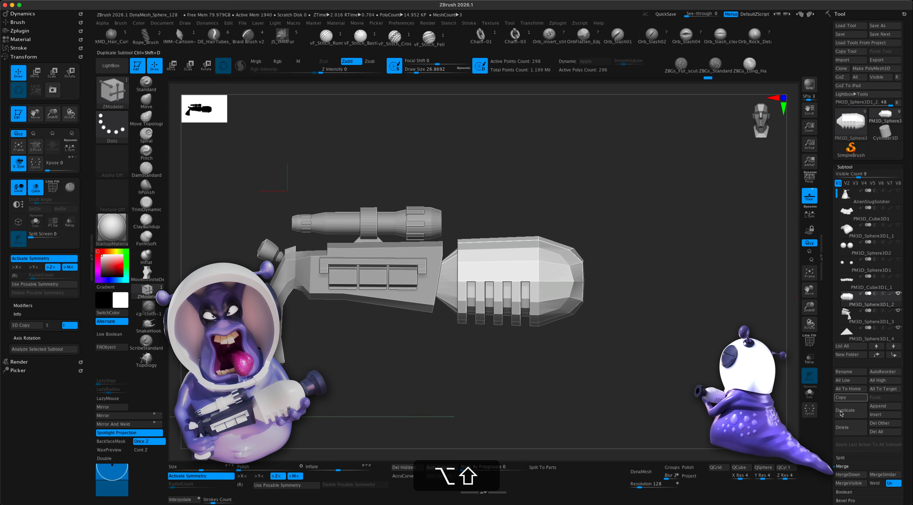
- Duplicate the nose subtool and replace the copy with a QCyl Y cylinder
click(846, 410)
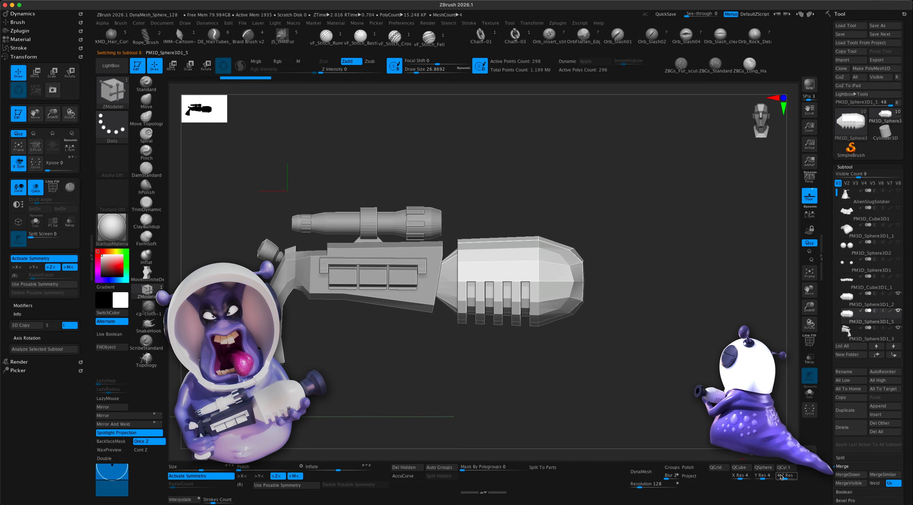
click(221, 478)
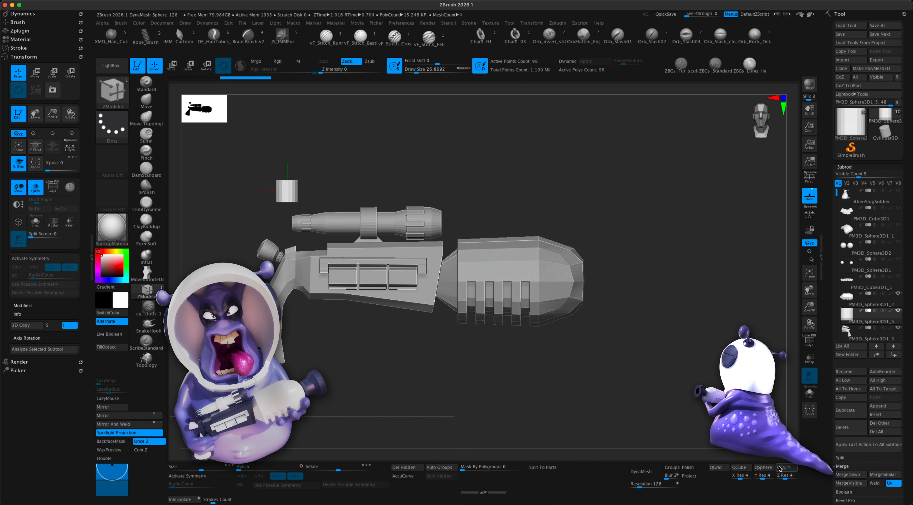
alt+click(786, 469)
- Centre the gizmo on the cylinder, turn it to lie along the barrel, and position and enlarge it at the nose's blunt tip
click(172, 65)
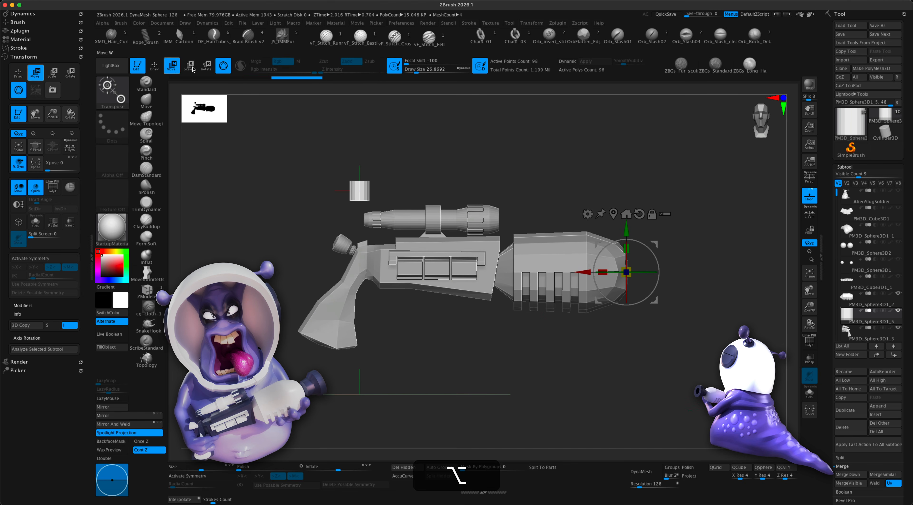
click(612, 215)
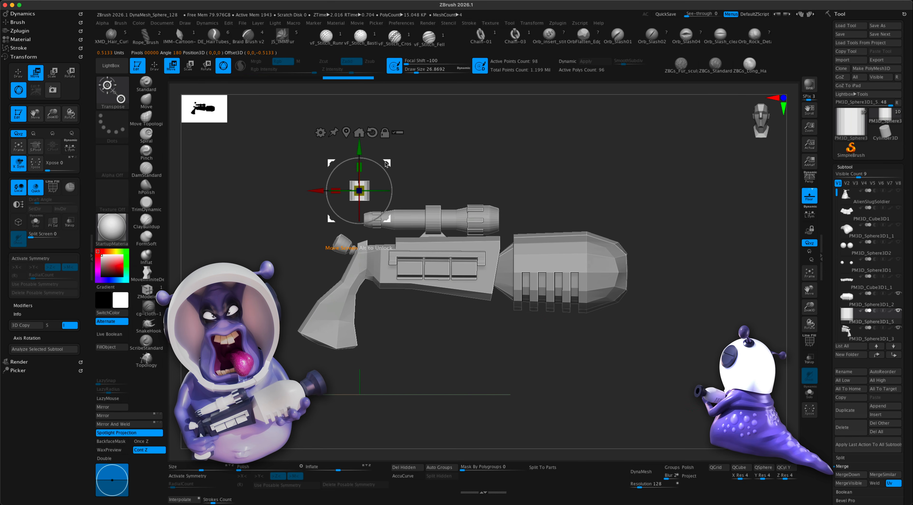
shift+drag(387, 164, 396, 244)
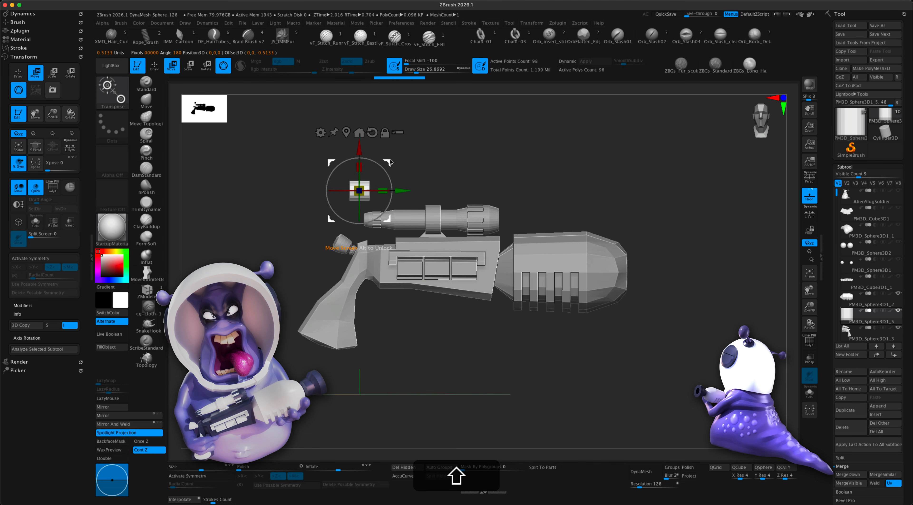
drag(390, 163, 664, 244)
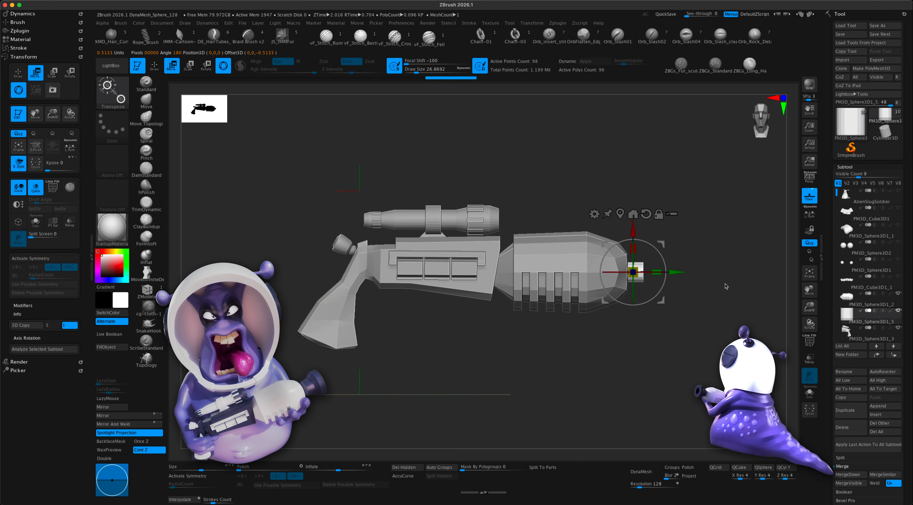
alt+drag(724, 286, 720, 328)
drag(635, 270, 651, 261)
drag(712, 291, 660, 342)
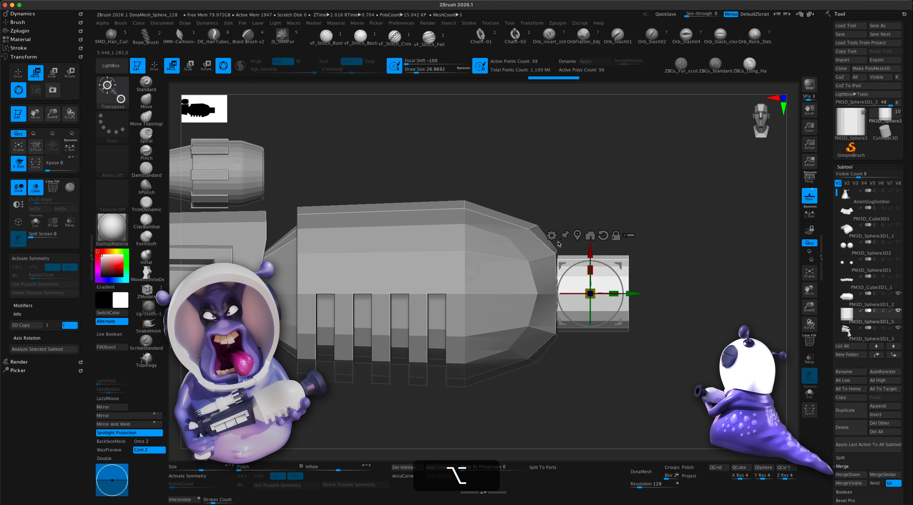
- Shape the cylinder with the Taper deformer into a flared muzzle with a rounded rear, and accept the deformation
click(552, 236)
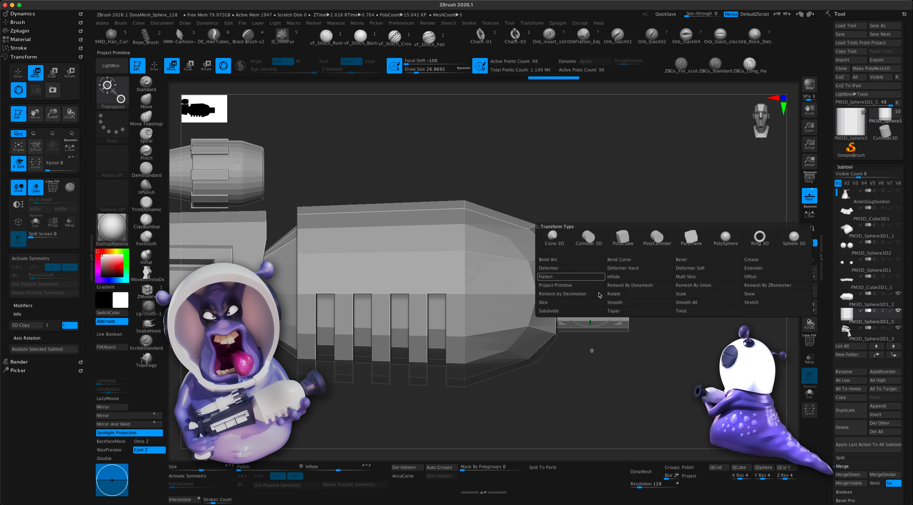
click(615, 311)
drag(638, 298, 668, 301)
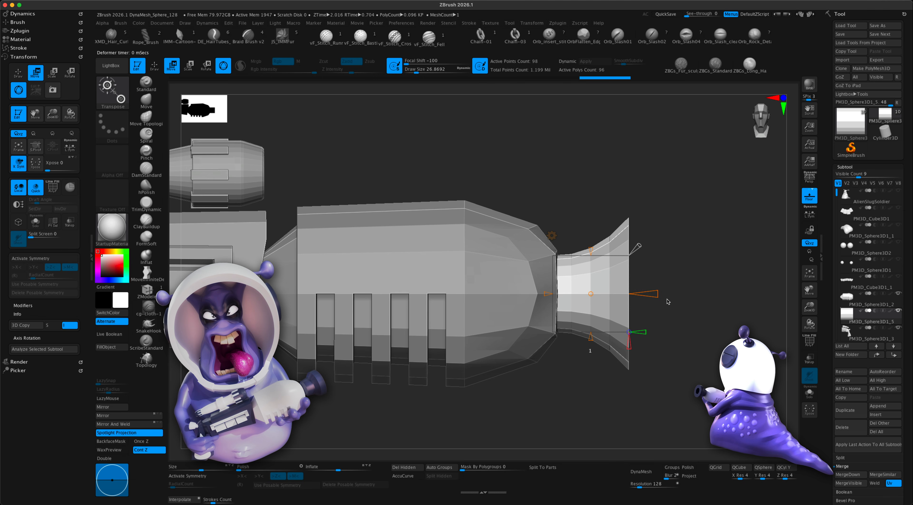
drag(643, 246, 617, 293)
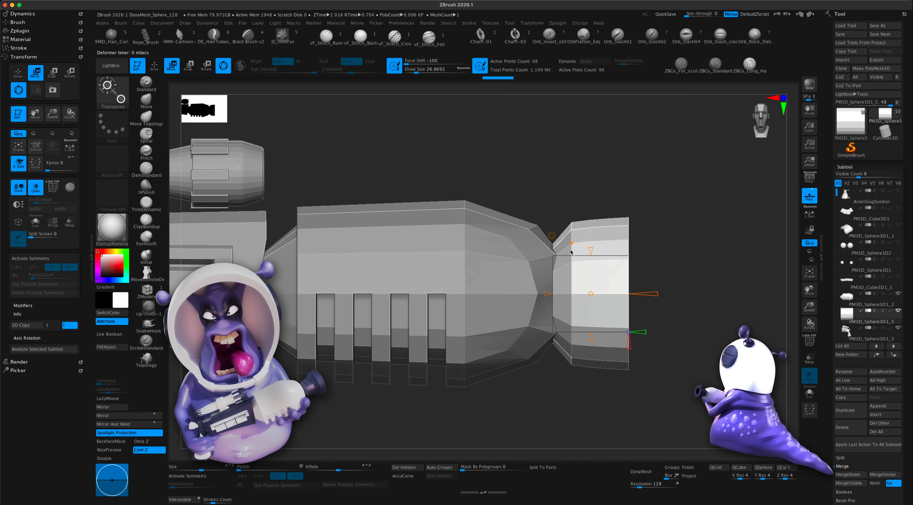
drag(546, 297, 577, 301)
alt+drag(686, 343, 663, 335)
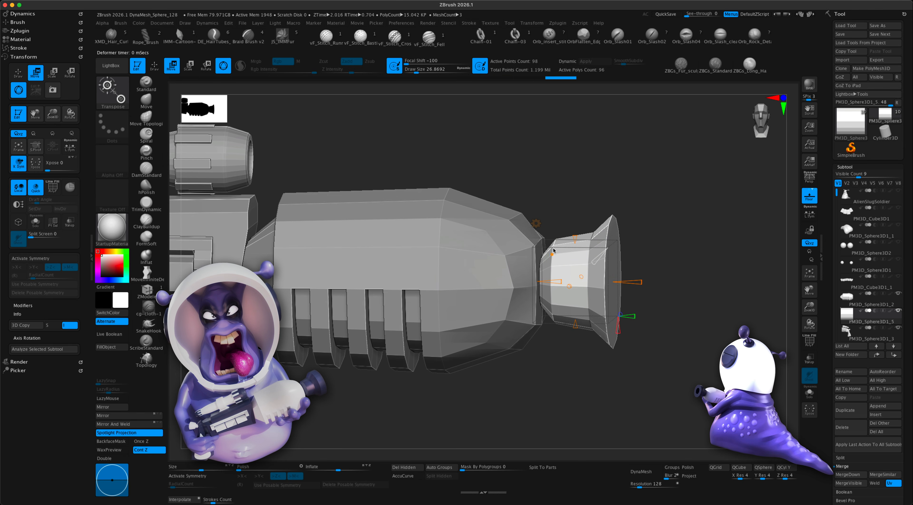
click(537, 223)
click(654, 224)
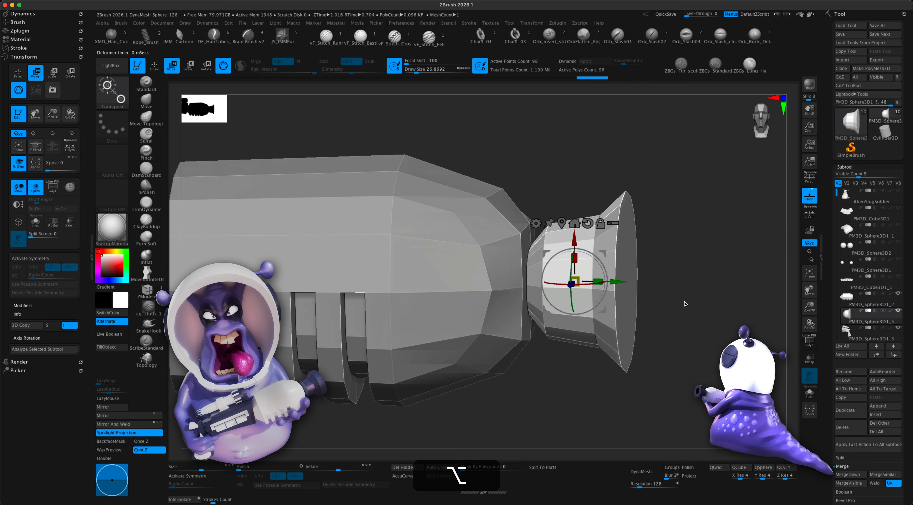
- Show the polyframe and regroup the flared muzzle into a single polygroup with Auto Groups
click(812, 341)
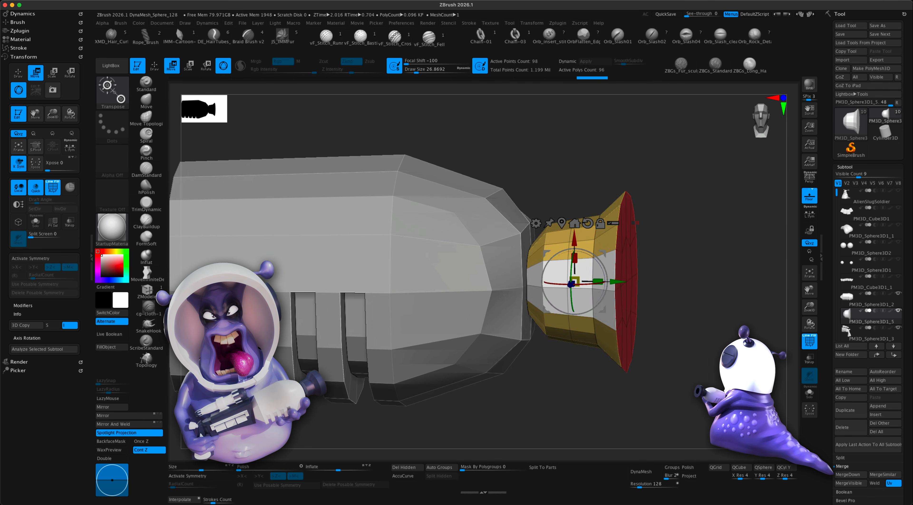
click(450, 467)
drag(561, 419, 497, 416)
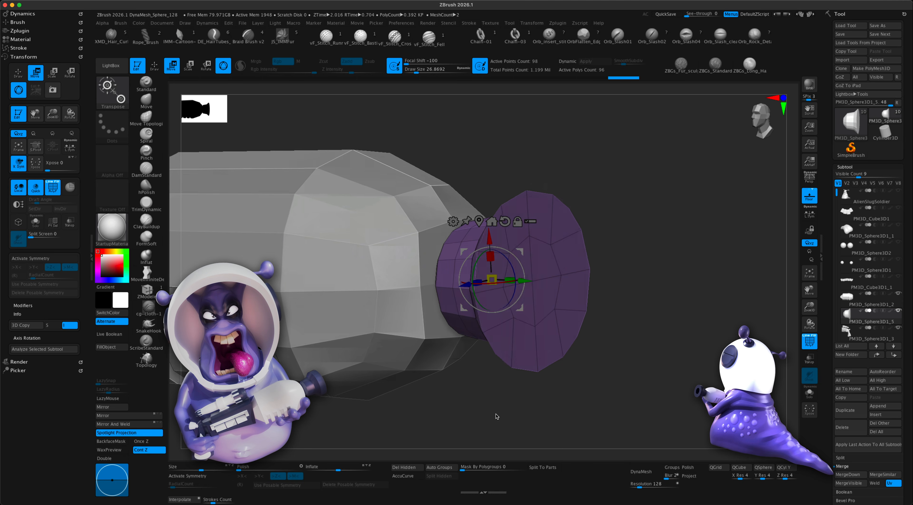
- Mark the outer ring of polygons on the muzzle's front face, extrude it forward into a rim with ZModeler, and hide the polyframe
click(146, 290)
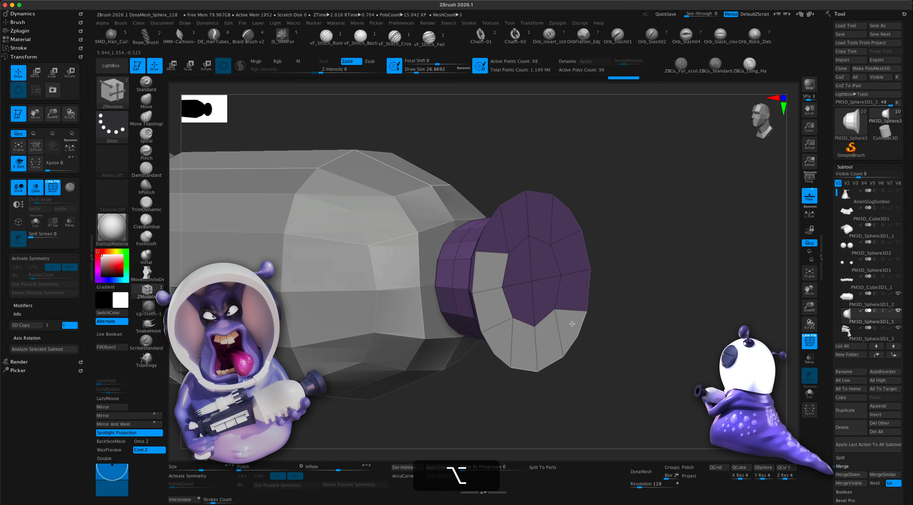
drag(661, 261, 558, 281)
key(alt)
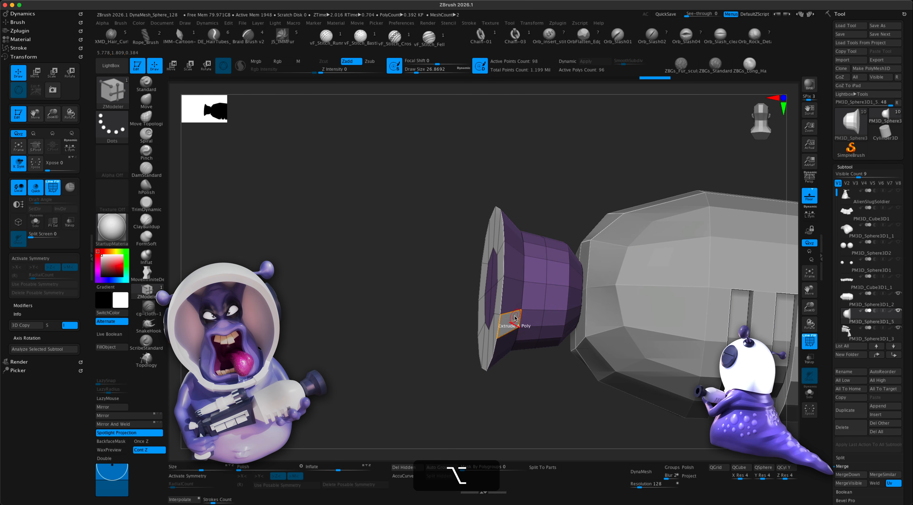
drag(380, 355, 552, 306)
key(space)
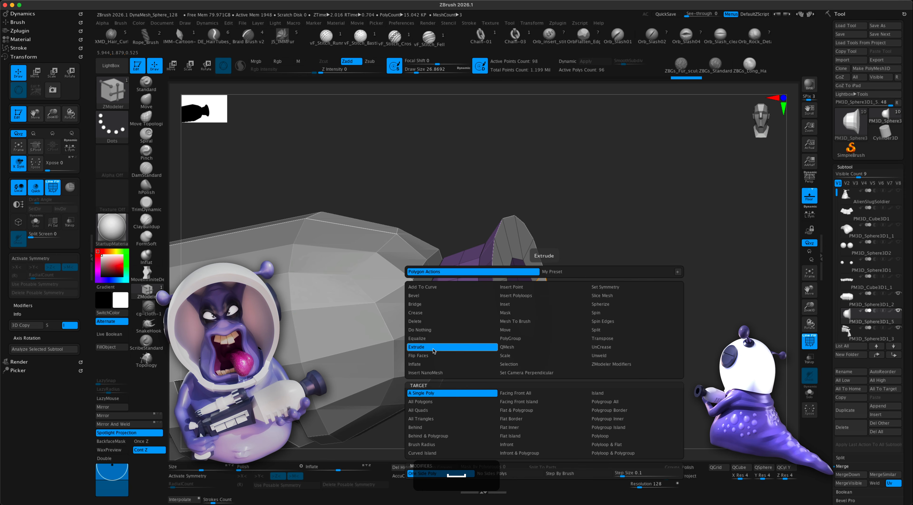
drag(540, 304, 616, 396)
click(810, 341)
alt+drag(585, 369, 629, 352)
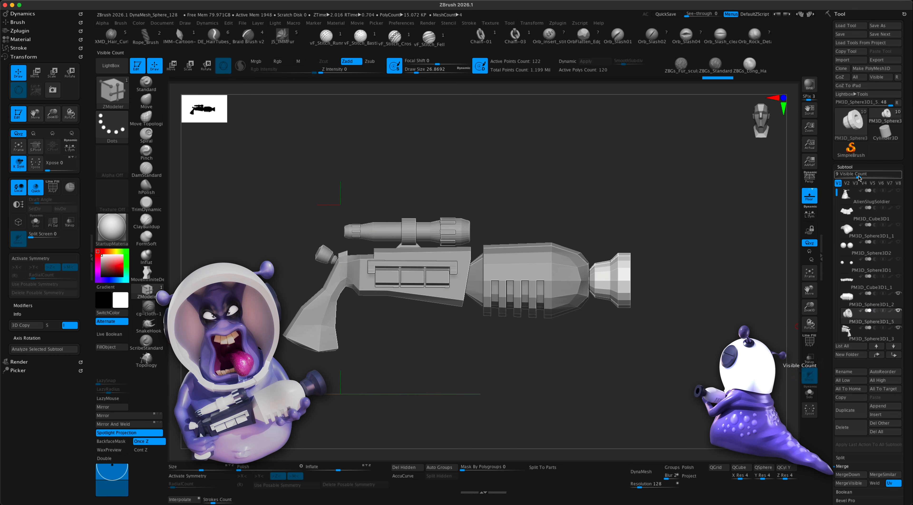
- Set the subtool list's visible count to 13 and merge the nose piece with the gun subtools below it, showing the polyframe
drag(858, 177, 871, 182)
click(849, 350)
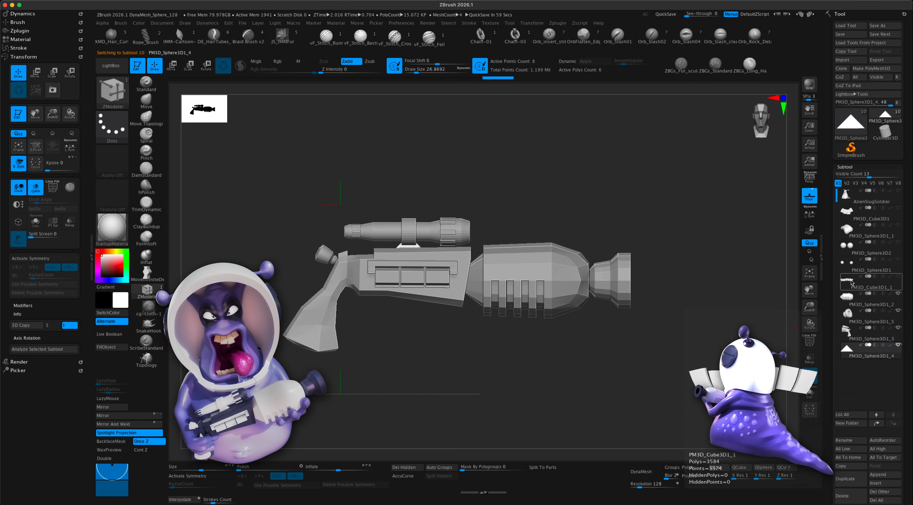
click(851, 297)
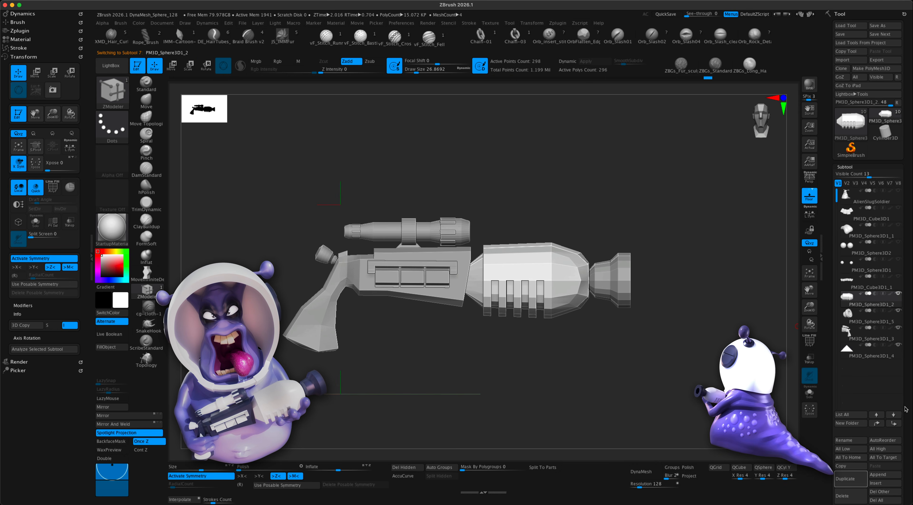
scroll(905, 409, down, 5)
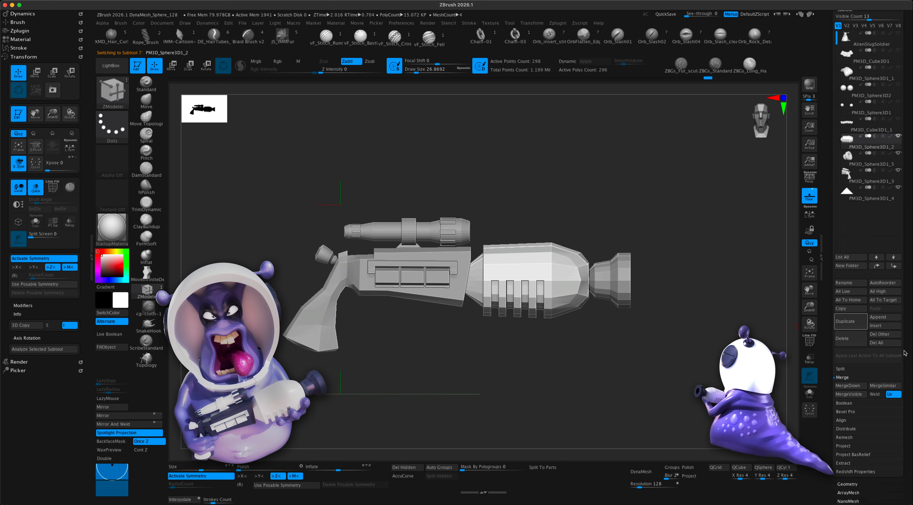
click(851, 385)
click(852, 388)
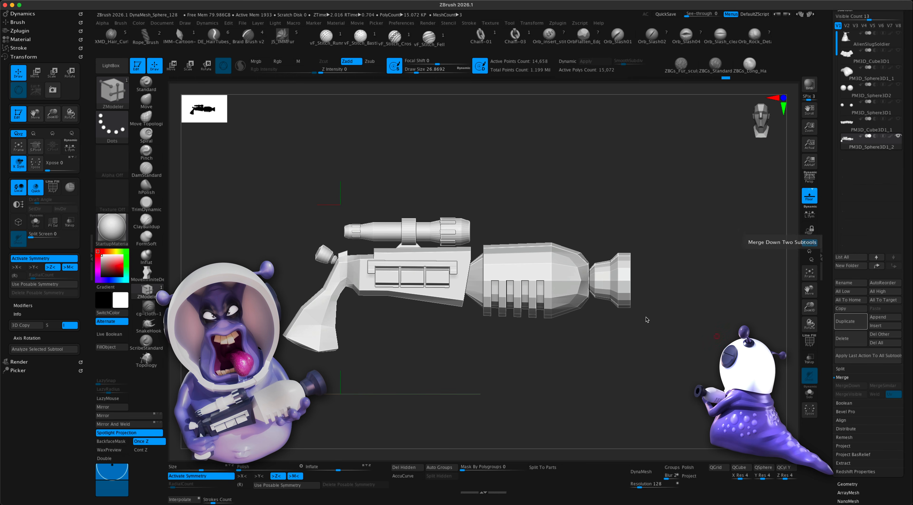
click(810, 341)
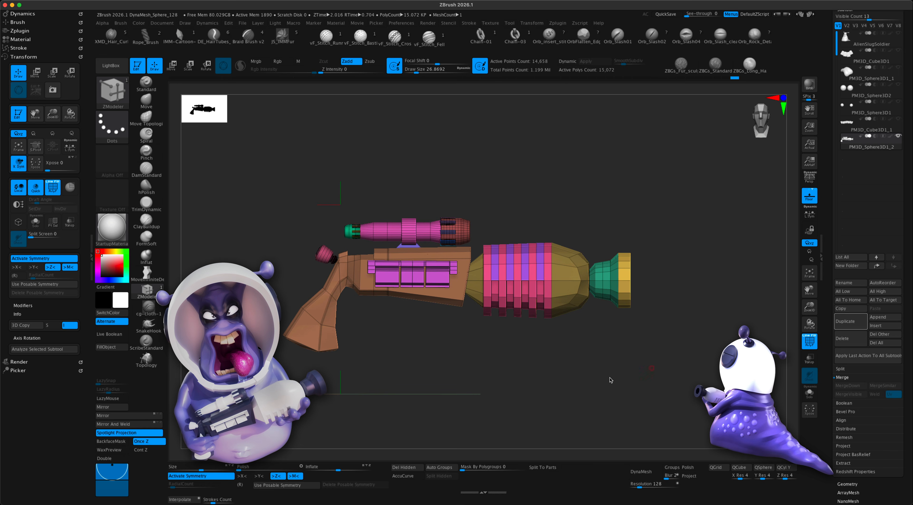
- Regroup the merged gun's separate parts into individual polygroups with Auto Groups and hide the polyframe
click(441, 467)
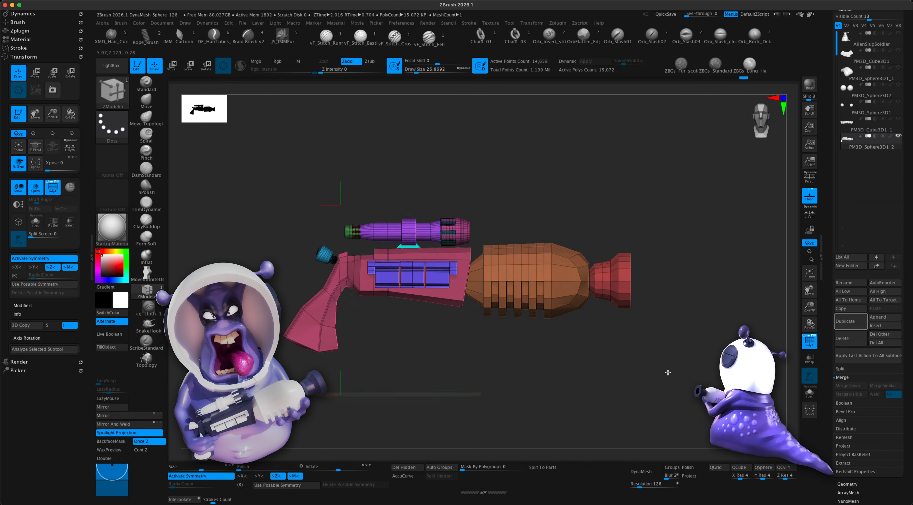
mouse_move(666, 373)
mouse_down()
mouse_move(680, 379)
mouse_move(663, 373)
mouse_up()
click(809, 343)
shift+drag(787, 355, 782, 334)
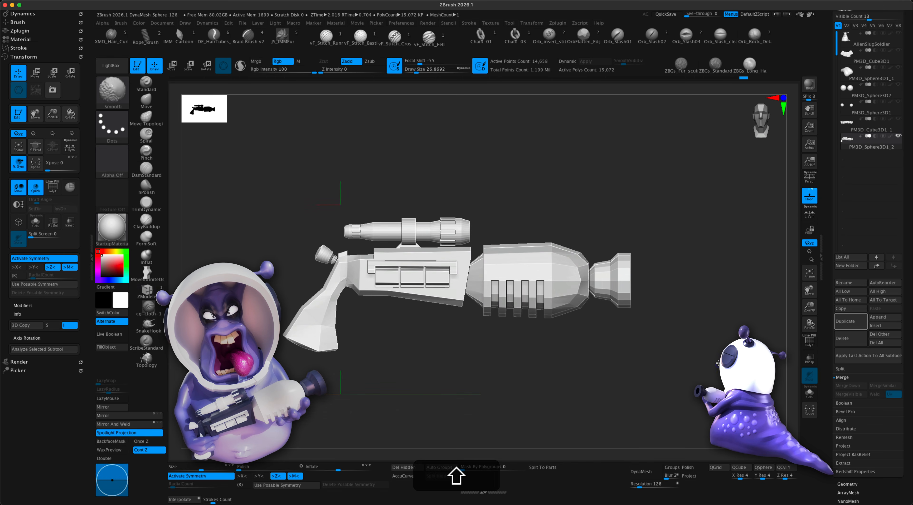
- Make all subtools visible again and view the slug character together with the gun from the front
click(896, 131)
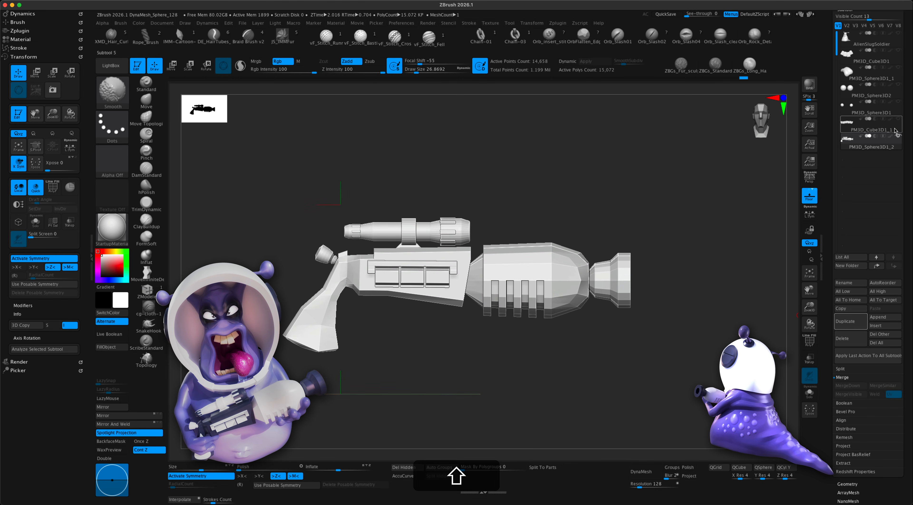
shift+click(899, 121)
alt+drag(751, 301, 736, 337)
shift+drag(676, 251, 668, 250)
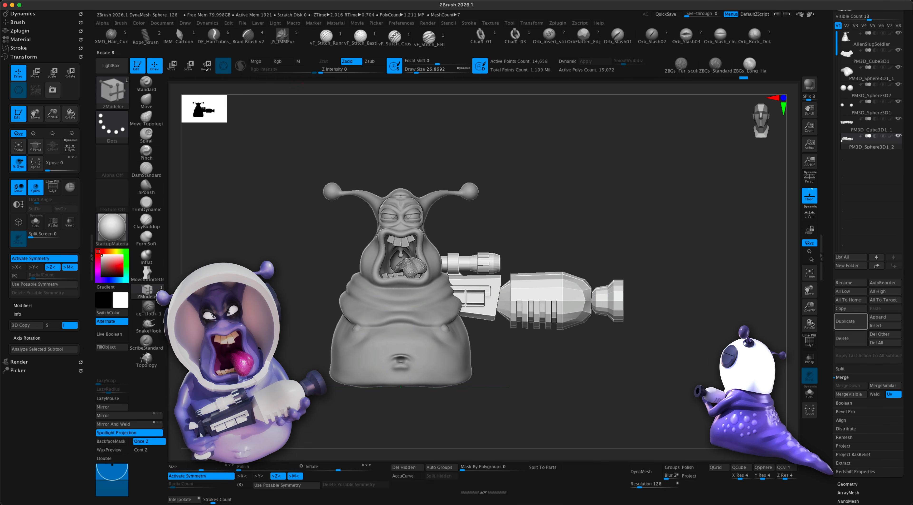
- Move the gun with the gizmo until it sits in front of the slug's belly, just below the open mouth
key(w)
drag(665, 295, 646, 316)
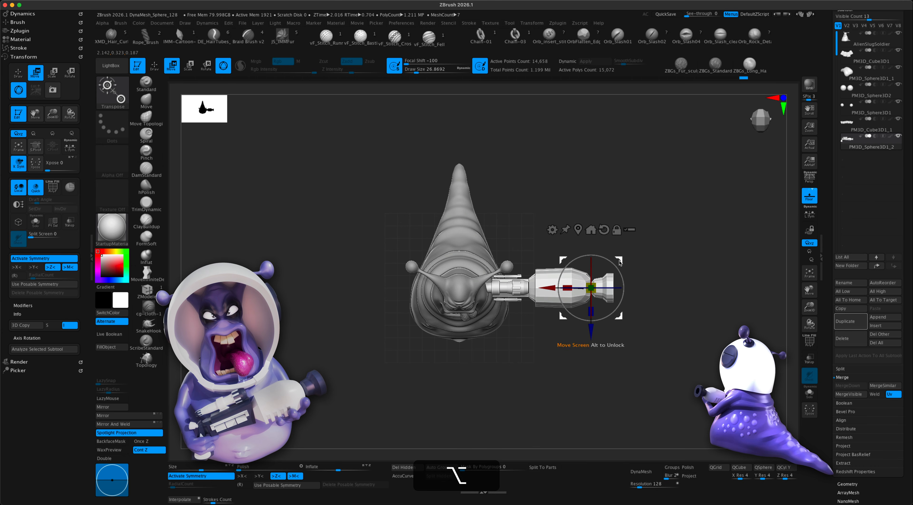
drag(605, 274, 513, 347)
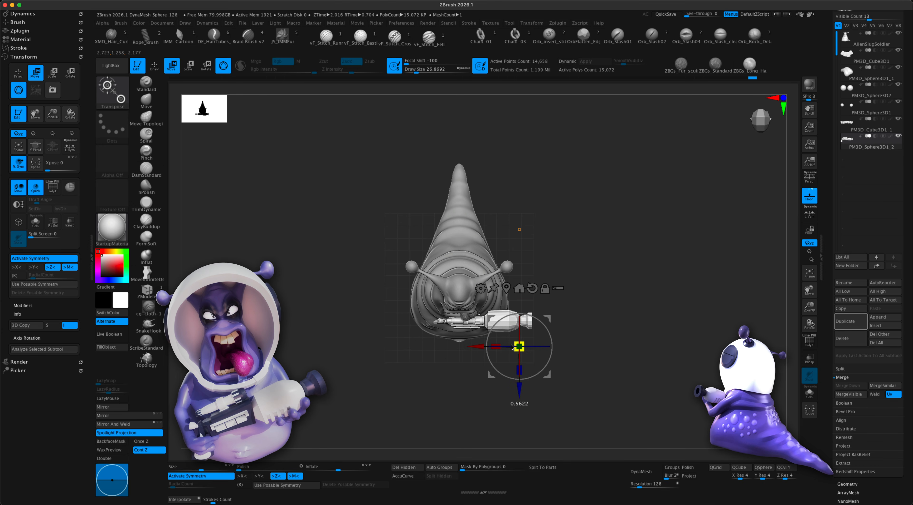
drag(546, 320, 514, 342)
drag(599, 363, 584, 347)
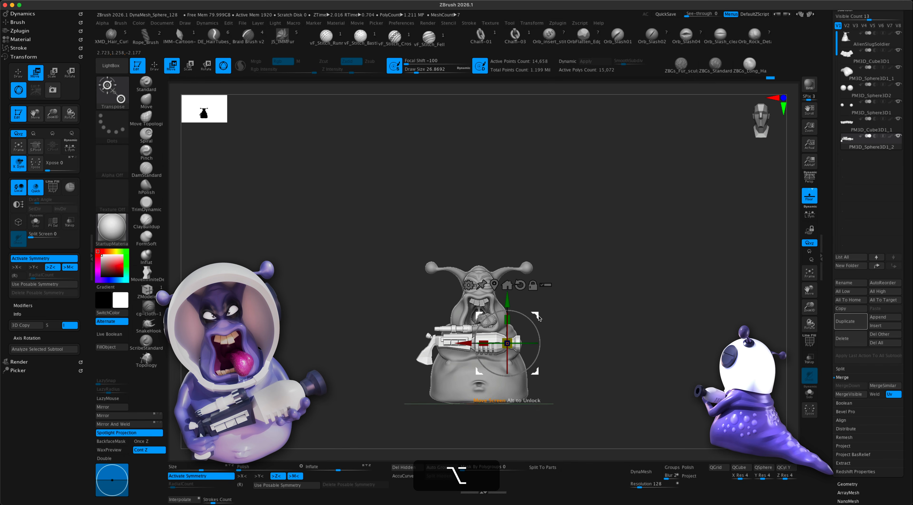
mouse_move(538, 317)
mouse_down()
mouse_move(564, 328)
mouse_move(606, 310)
mouse_move(555, 310)
mouse_up()
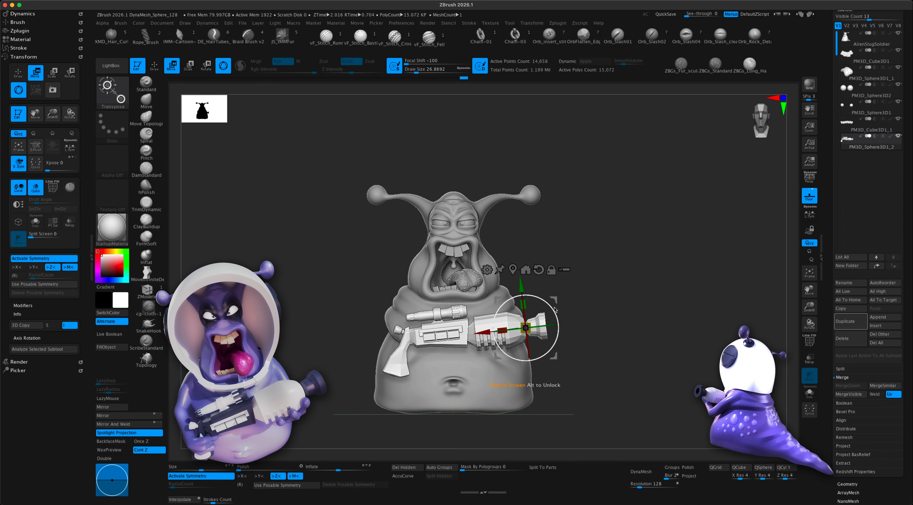
- Centre the gizmo on the gun, tilt it so the muzzle points upward, and nudge it into place across the chest
click(516, 275)
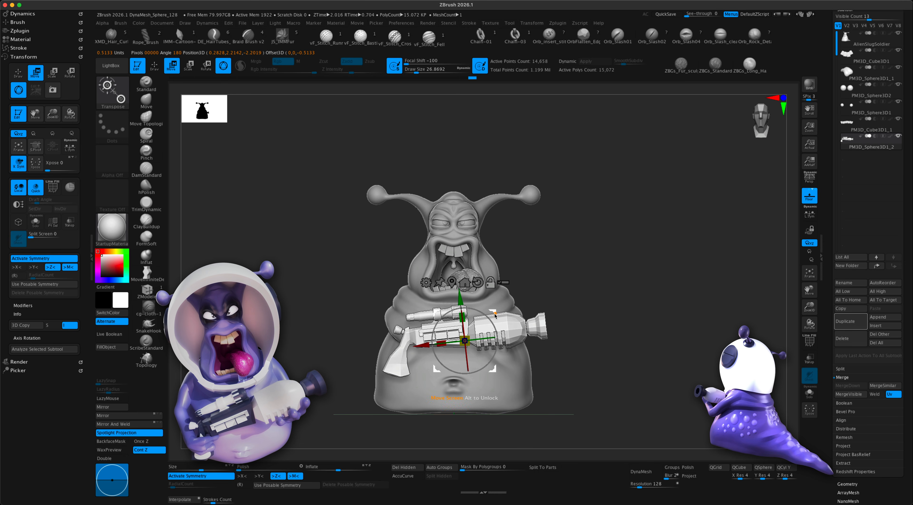
drag(495, 315, 484, 294)
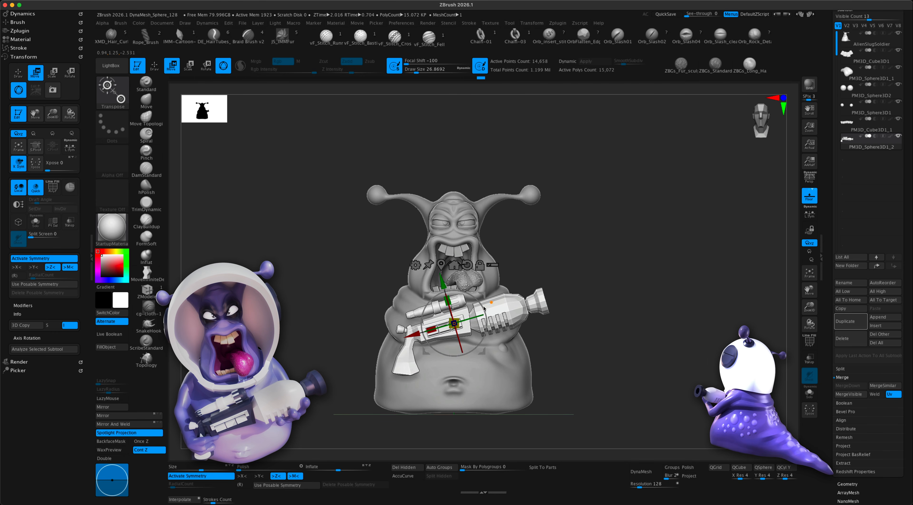
mouse_move(619, 365)
mouse_down()
mouse_move(599, 378)
mouse_move(621, 369)
mouse_up()
drag(484, 300, 485, 299)
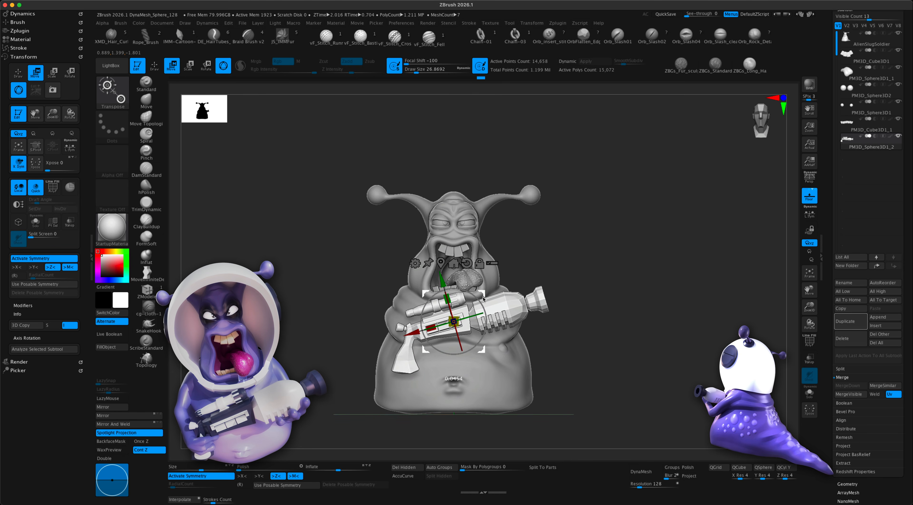
- Turn the gun in side view so its muzzle swings outward, away from the slug's body
alt+drag(583, 346, 500, 305)
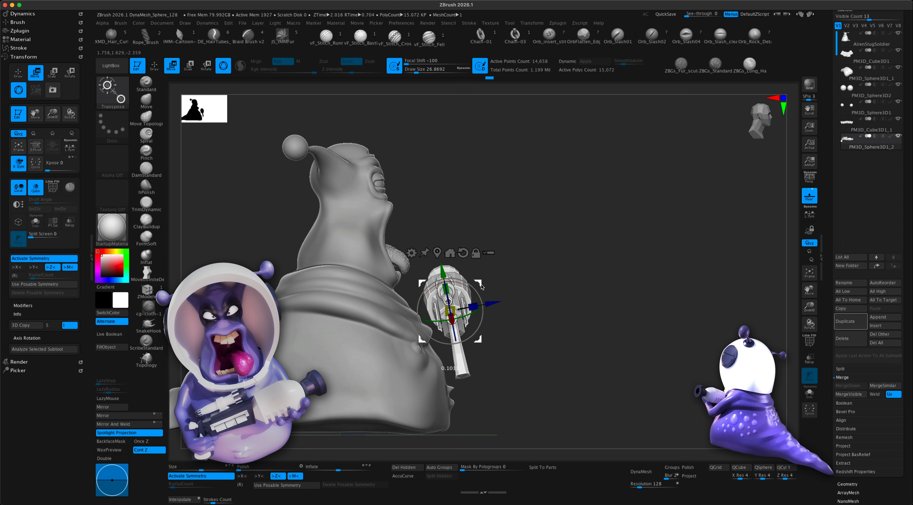
drag(545, 318, 473, 326)
alt+shift+drag(593, 361, 596, 351)
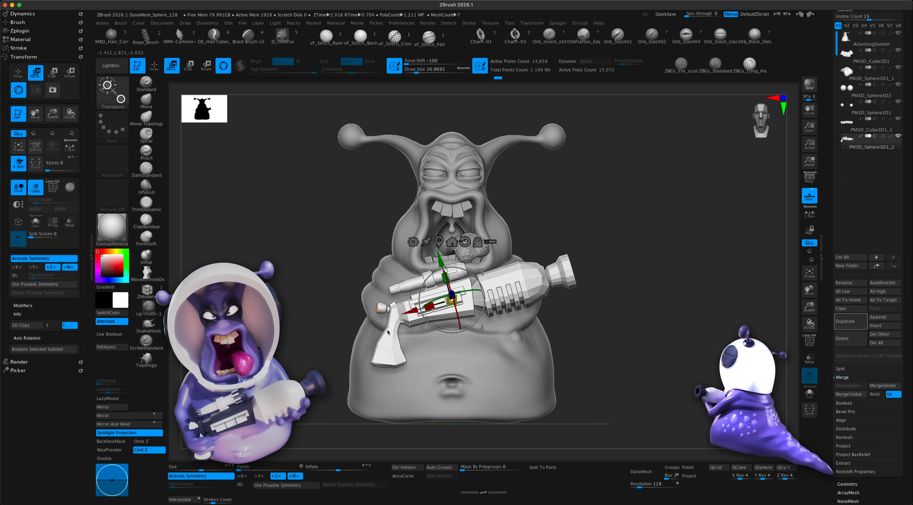
drag(589, 335, 607, 344)
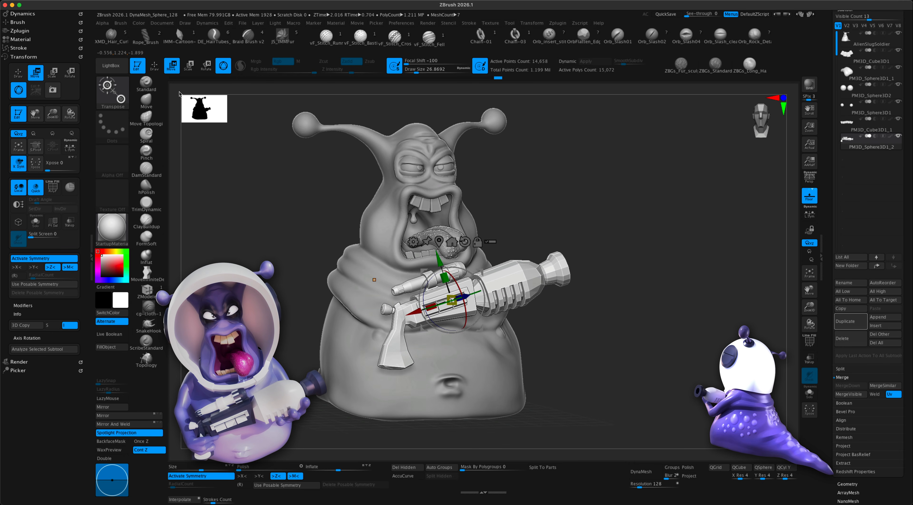
- Switch back to Draw mode and turn on perspective for the character view
key(q)
click(803, 182)
alt+drag(663, 227, 637, 339)
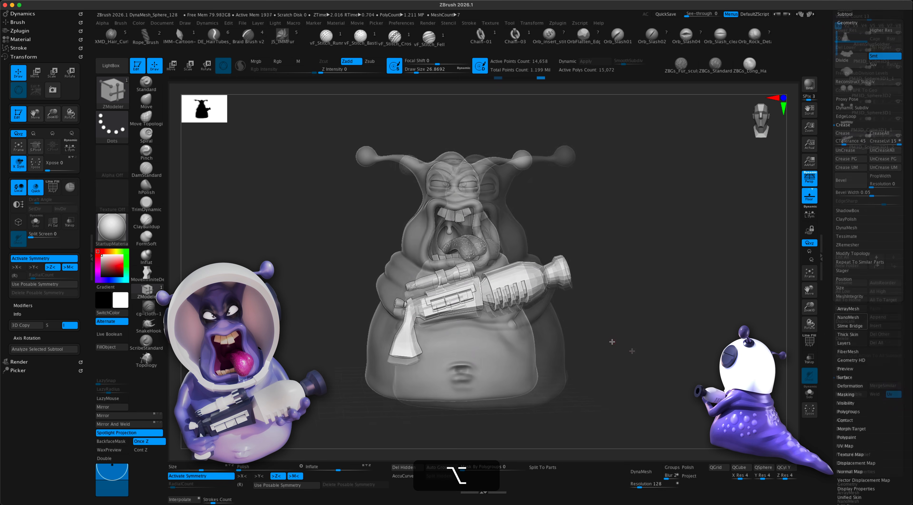
- Try subdividing the gun twice with Divide, and undo the subdivisions
key(super+d)
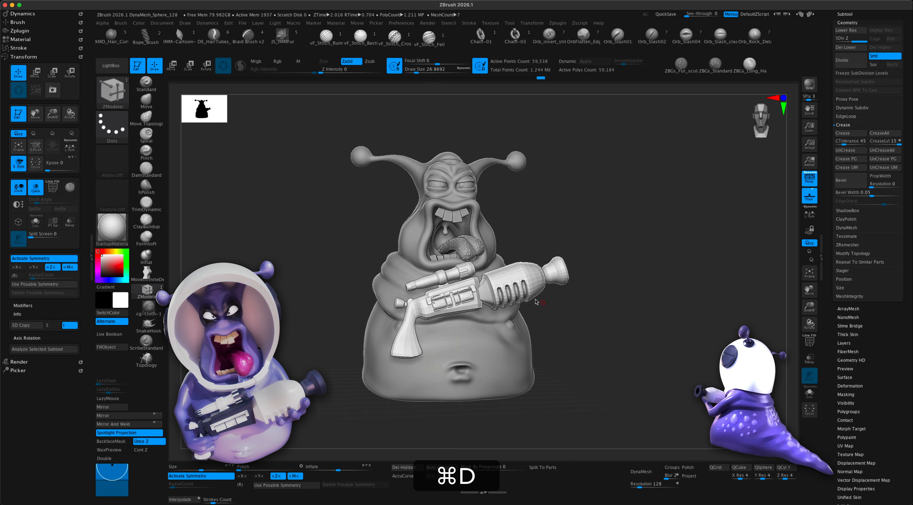
key(super+d)
mouse_move(599, 335)
mouse_down()
mouse_move(476, 333)
mouse_move(471, 321)
mouse_move(605, 338)
mouse_move(577, 393)
mouse_up()
key(super+z)
key(super+z)
key(super+z)
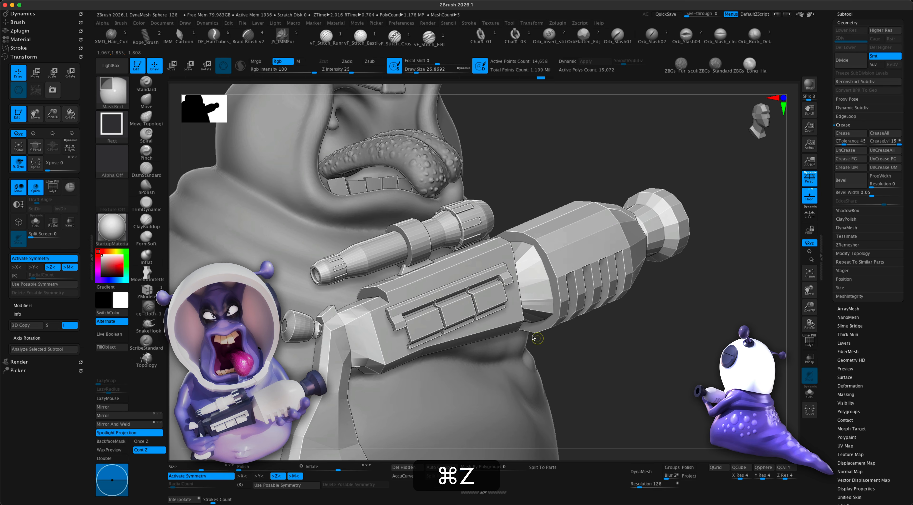
- Show the polyframe and hide the panel polygroups on both sides of the gun body
mouse_move(624, 349)
alt+mouse_down()
mouse_move(666, 361)
mouse_move(650, 358)
mouse_move(712, 343)
mouse_move(662, 343)
alt+mouse_up()
click(809, 343)
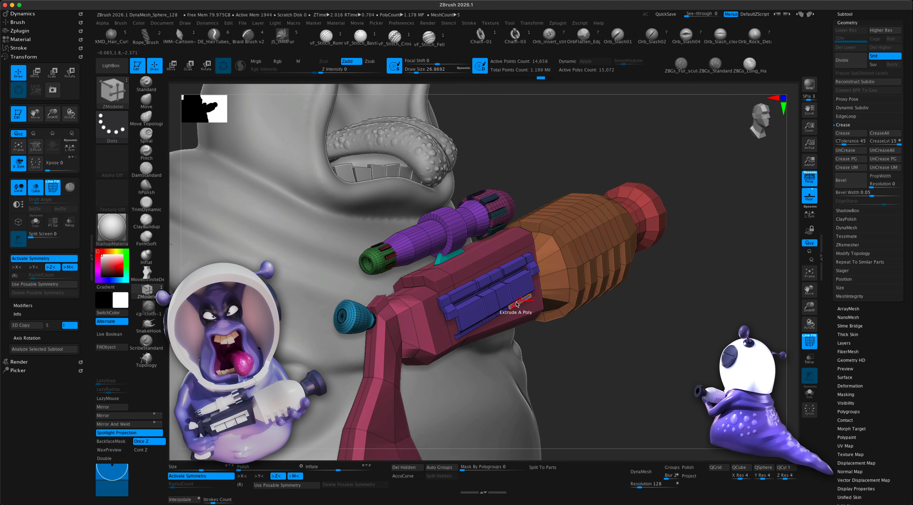
shift+super+click(520, 287)
shift+super+click(520, 287)
drag(608, 326, 685, 358)
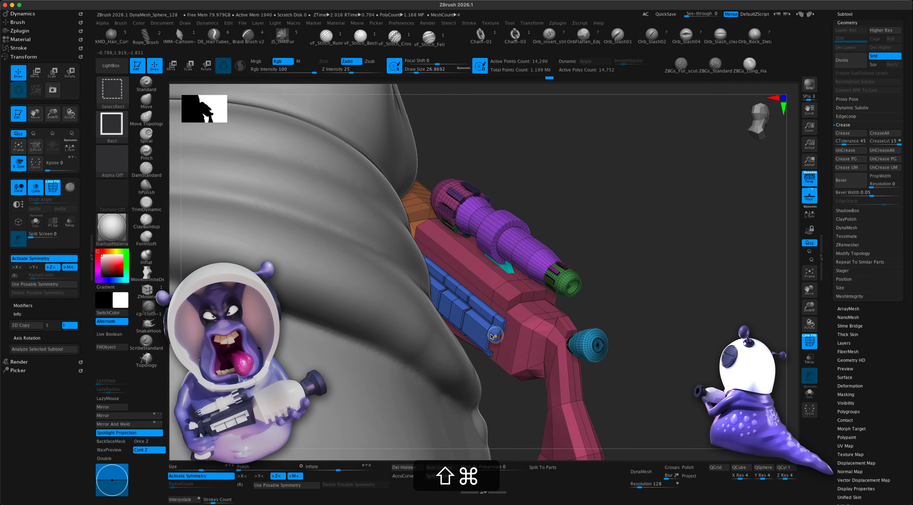
drag(659, 335, 627, 323)
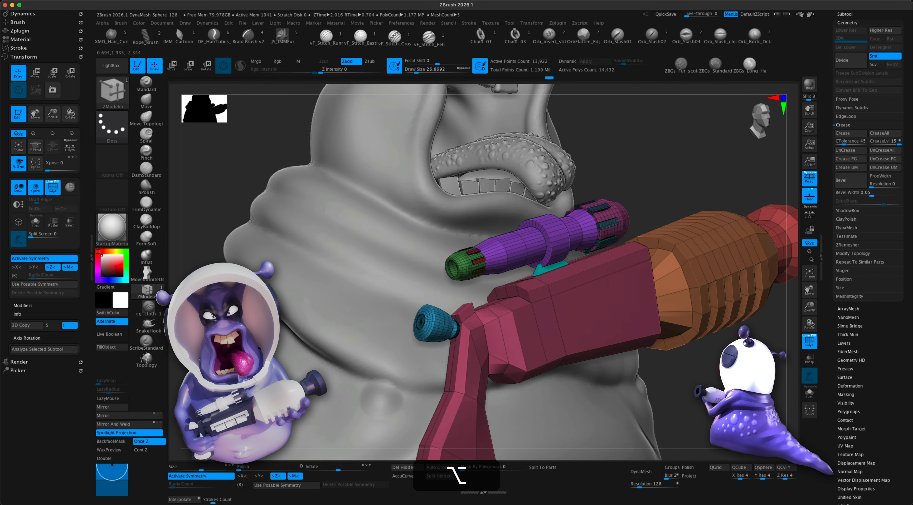
- Split the hidden side panels from the gun into their own subtool with Split Hidden
alt+drag(796, 364, 819, 349)
scroll(897, 344, up, 3)
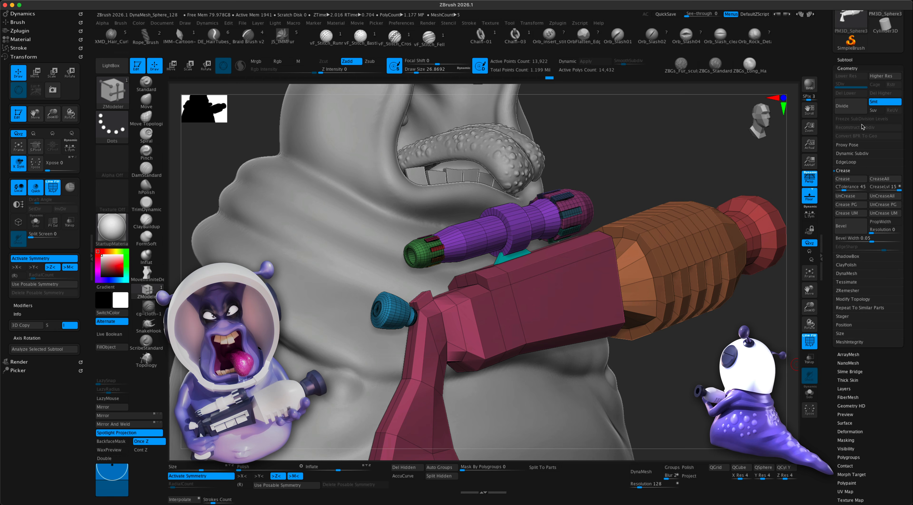
click(858, 60)
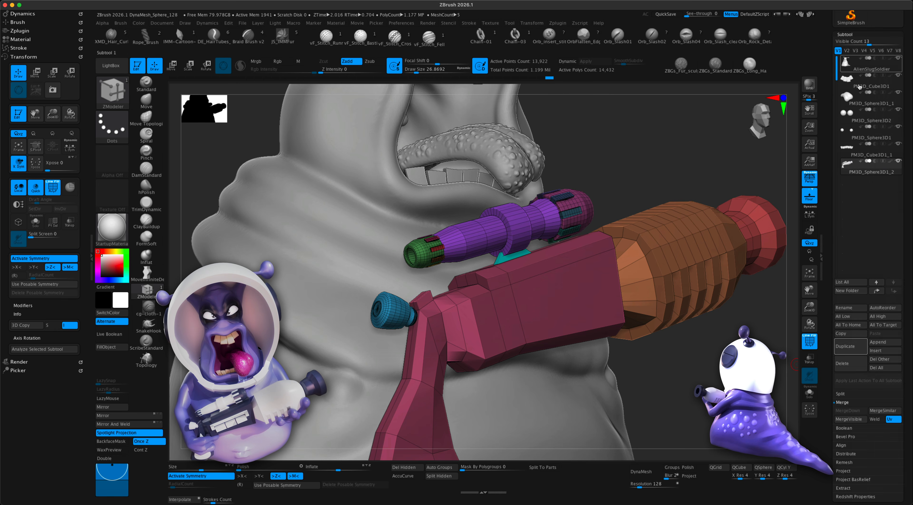
click(841, 393)
click(850, 402)
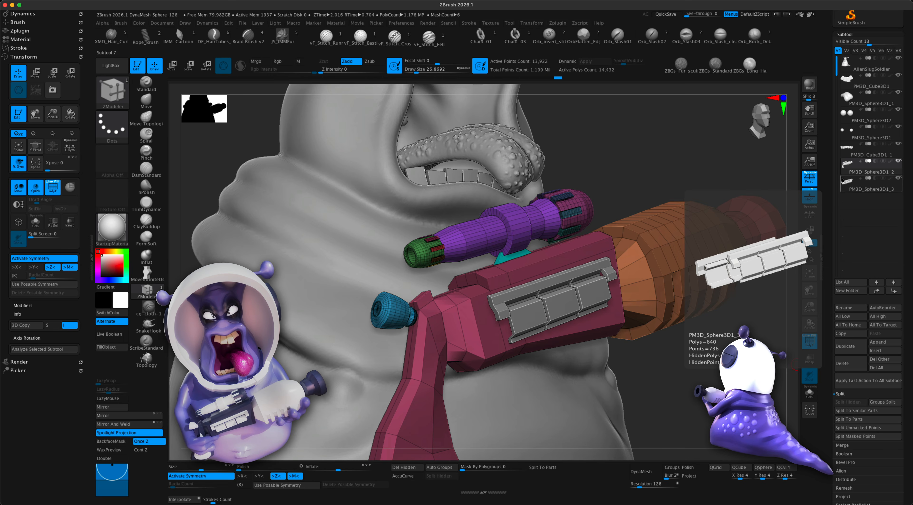
- Select the side panels subtool, centre the gizmo, and scale the panels to about 0.82 across the gun's width to hug the body
click(846, 184)
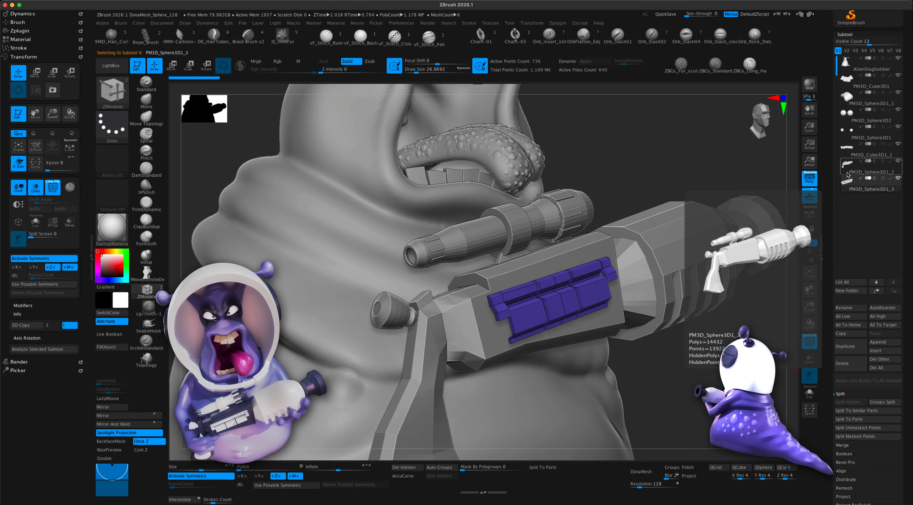
drag(647, 400, 693, 352)
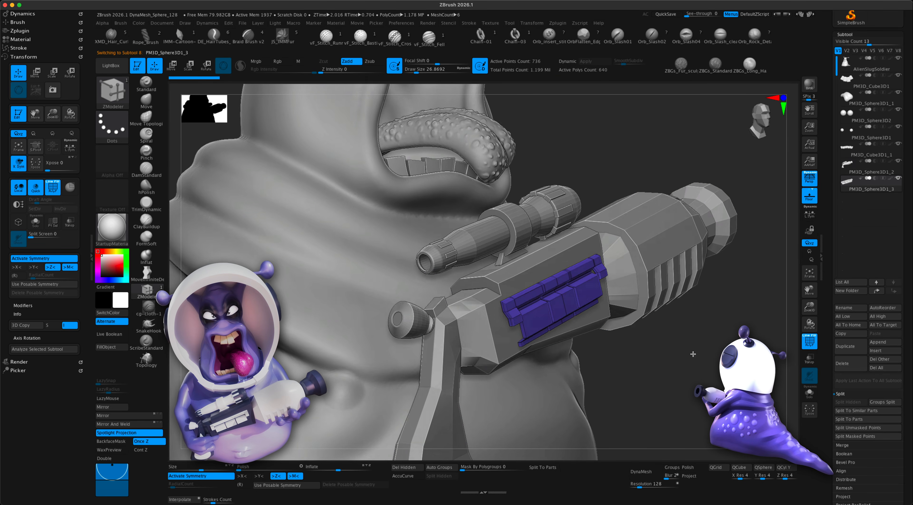
alt+drag(646, 332, 571, 331)
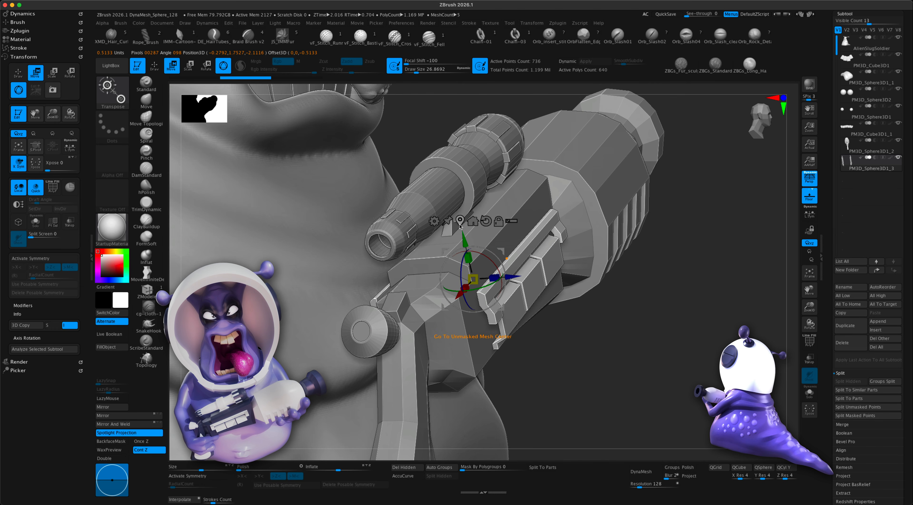
drag(602, 328, 678, 344)
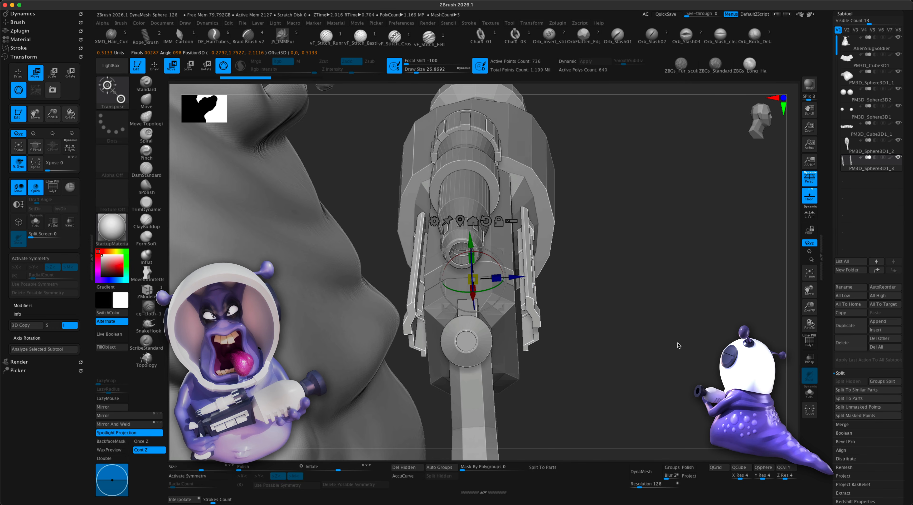
drag(495, 279, 477, 280)
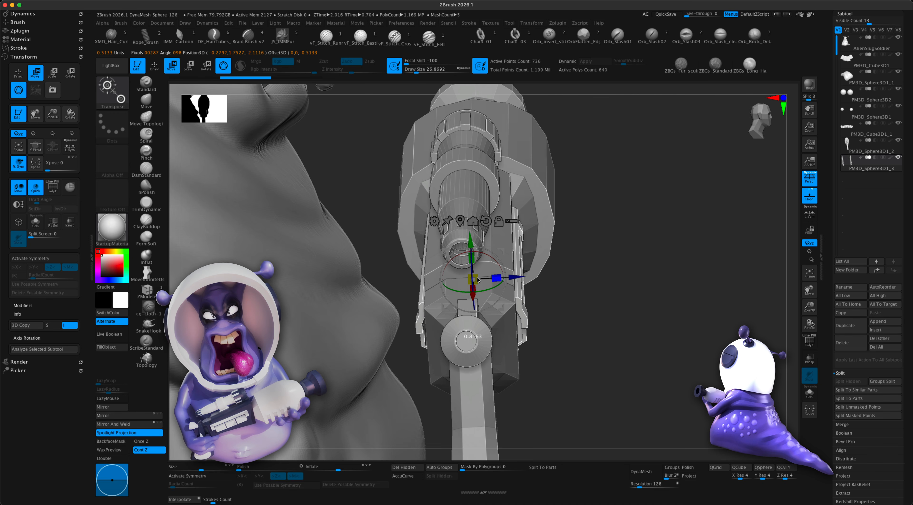
mouse_move(602, 307)
mouse_down()
mouse_move(656, 302)
mouse_move(601, 289)
mouse_move(603, 297)
mouse_up()
- Select the main gun subtool and crease its edges with a crease tolerance of 30
click(845, 147)
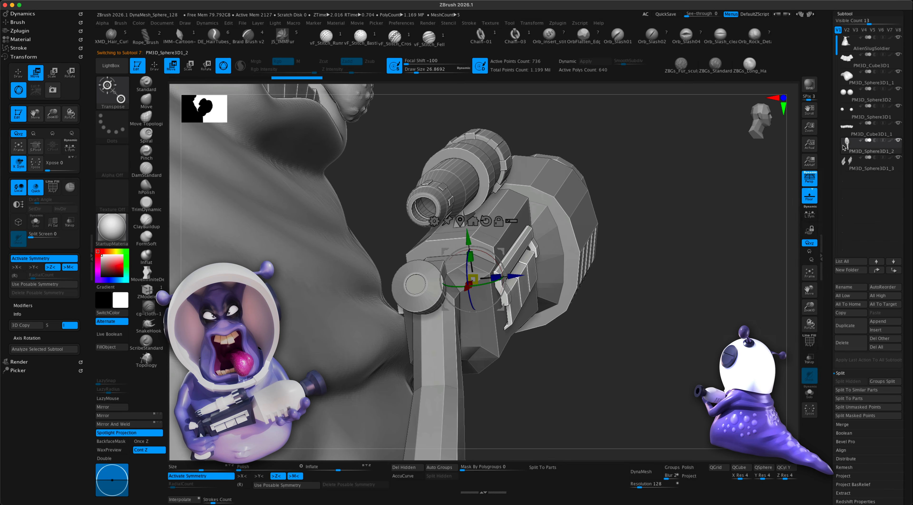
alt+drag(716, 240, 690, 273)
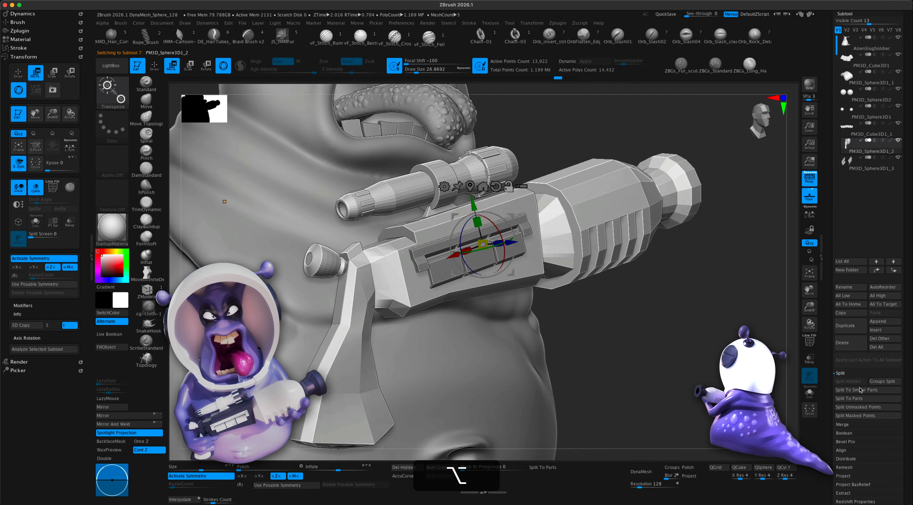
scroll(851, 331, down, 5)
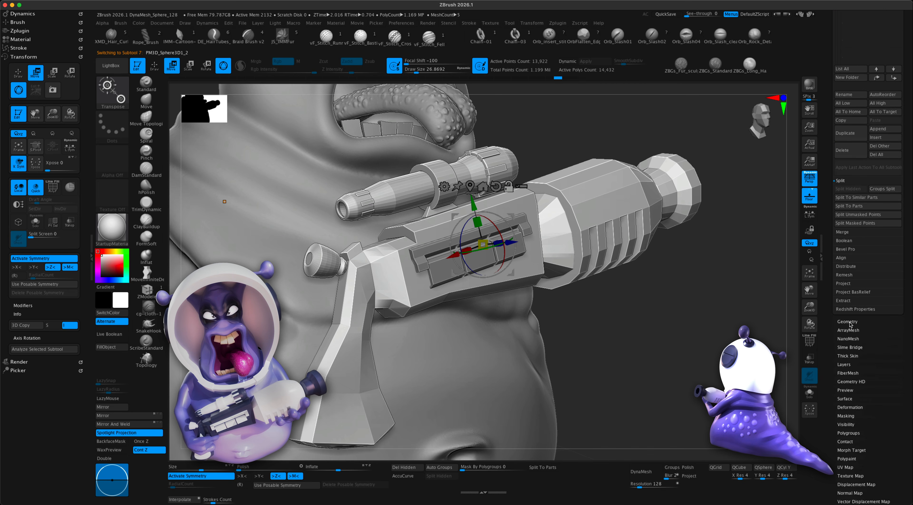
click(848, 322)
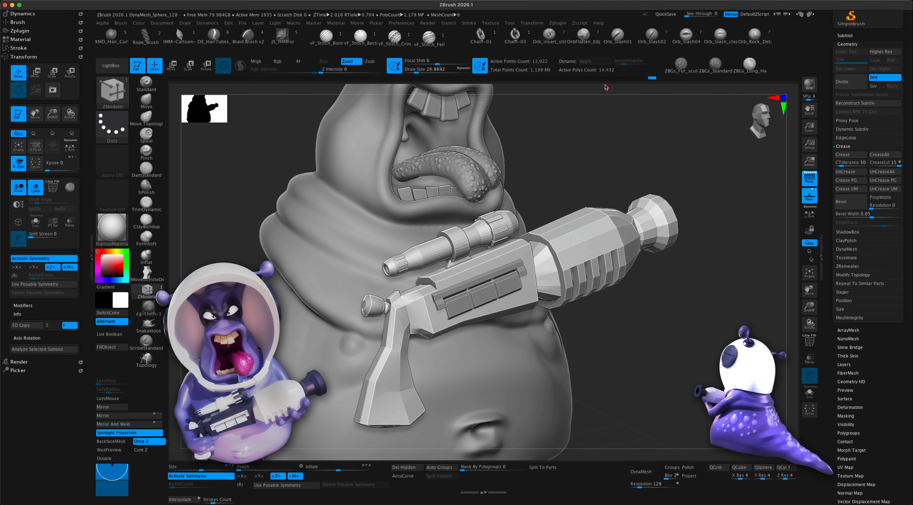
- Turn on Dynamic Subdivision for the main gun subtool and check the smoothed surfaces up close
click(568, 65)
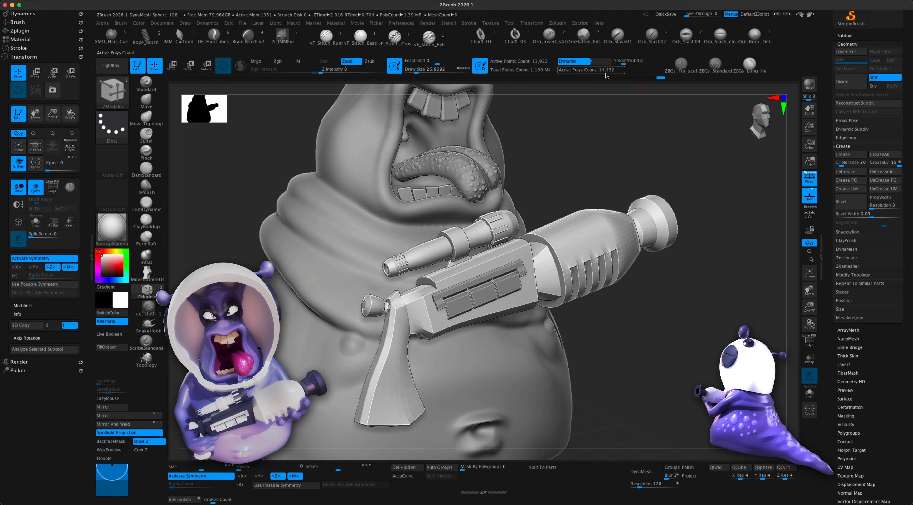
alt+drag(677, 309, 672, 345)
alt+drag(603, 360, 604, 396)
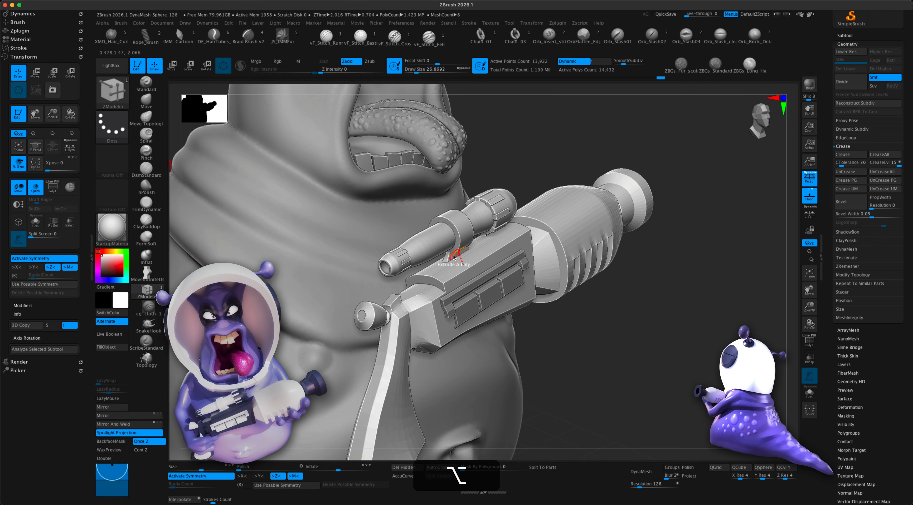
alt+drag(608, 361, 608, 344)
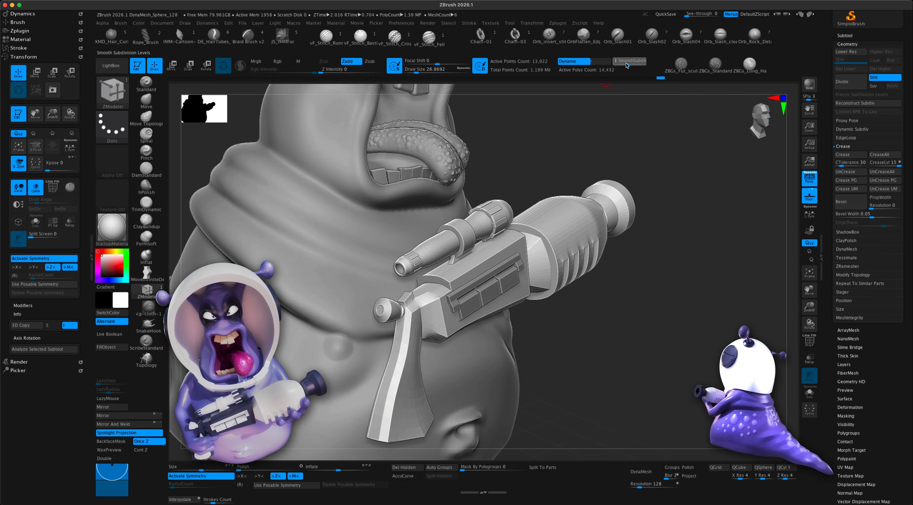
- Turn off Dynamic Subdivision on the main gun and show its wireframe to inspect the rounded body behind the muzzle
mouse_move(722, 321)
alt+mouse_down()
mouse_move(662, 297)
mouse_move(662, 312)
mouse_move(680, 315)
mouse_move(667, 309)
mouse_move(657, 354)
mouse_move(628, 281)
mouse_move(662, 301)
mouse_move(577, 269)
alt+mouse_up()
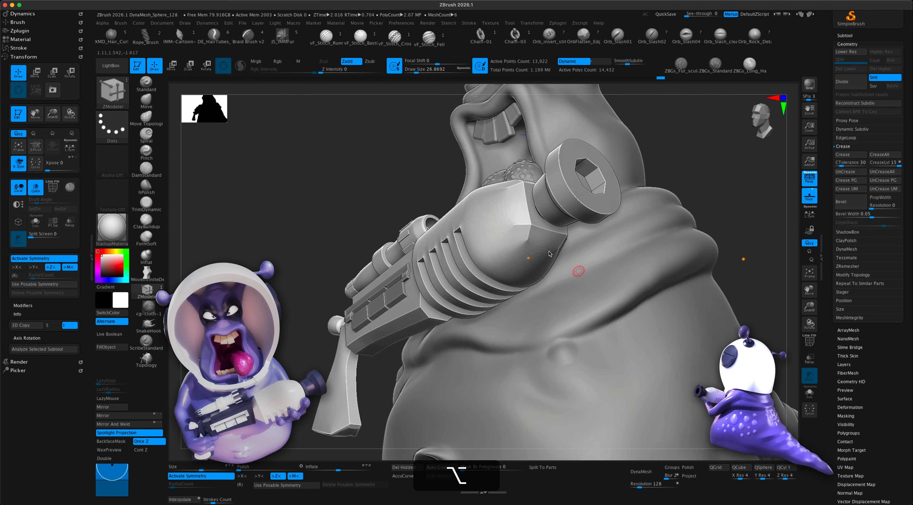
mouse_move(706, 212)
alt+mouse_down()
mouse_move(687, 232)
mouse_move(695, 212)
alt+mouse_up()
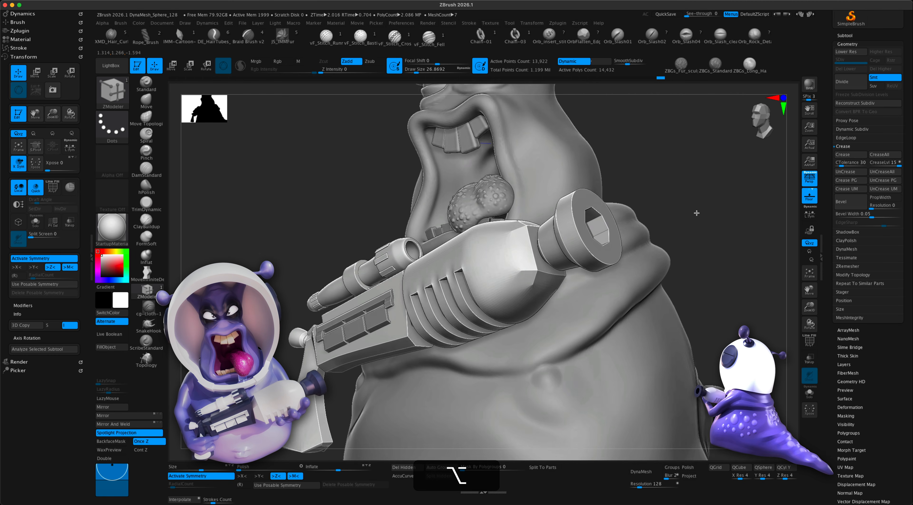
click(579, 61)
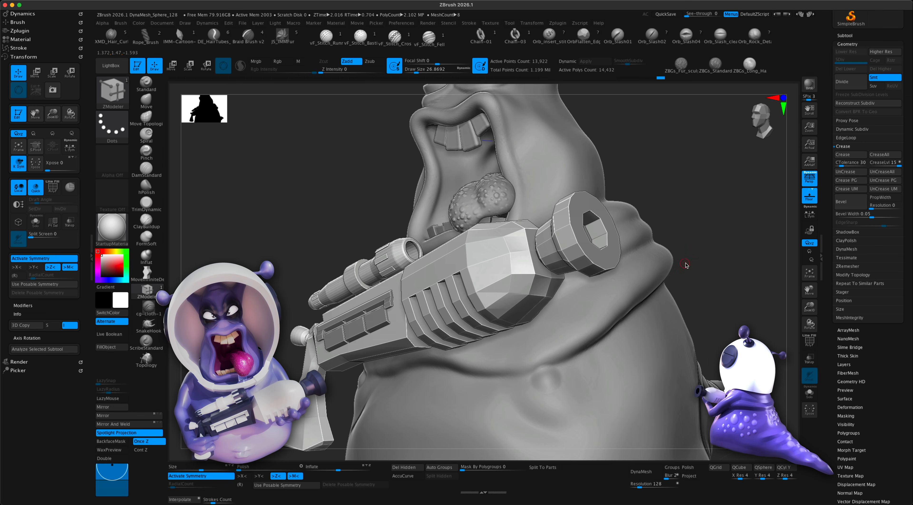
mouse_move(694, 264)
alt+mouse_down()
mouse_move(697, 273)
mouse_move(733, 245)
mouse_move(724, 251)
mouse_move(693, 230)
mouse_move(693, 239)
alt+mouse_up()
drag(739, 301, 751, 315)
click(809, 342)
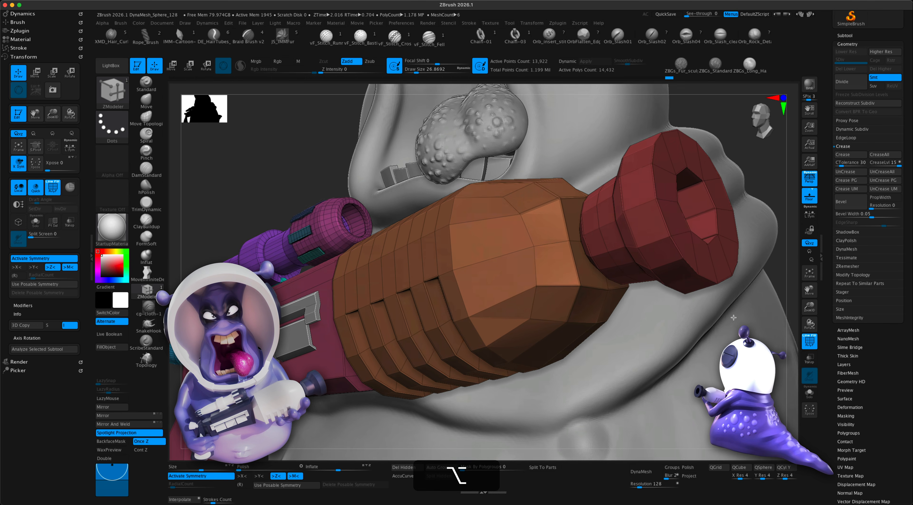
- Set the ZModeler edge action to Crease, isolate the gun, and uncrease the edges around the rounded body behind the muzzle
alt+drag(773, 172, 742, 167)
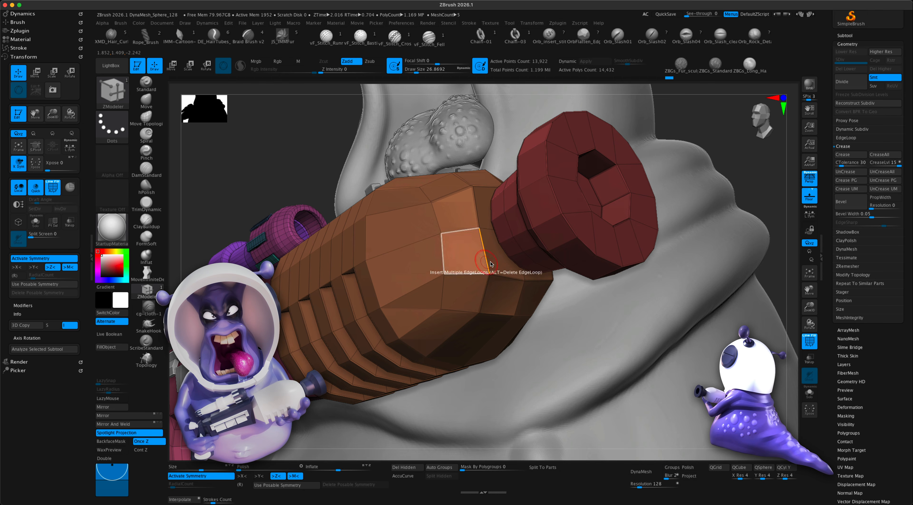
key(space)
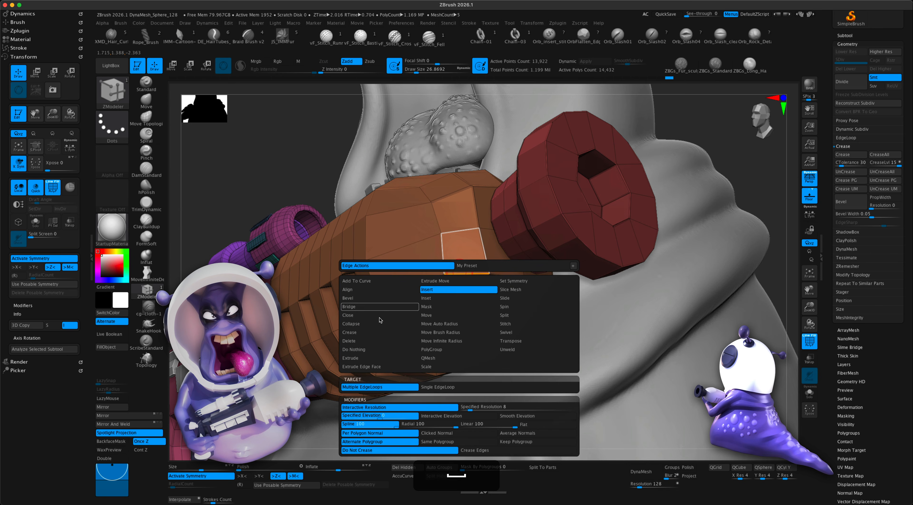
click(368, 332)
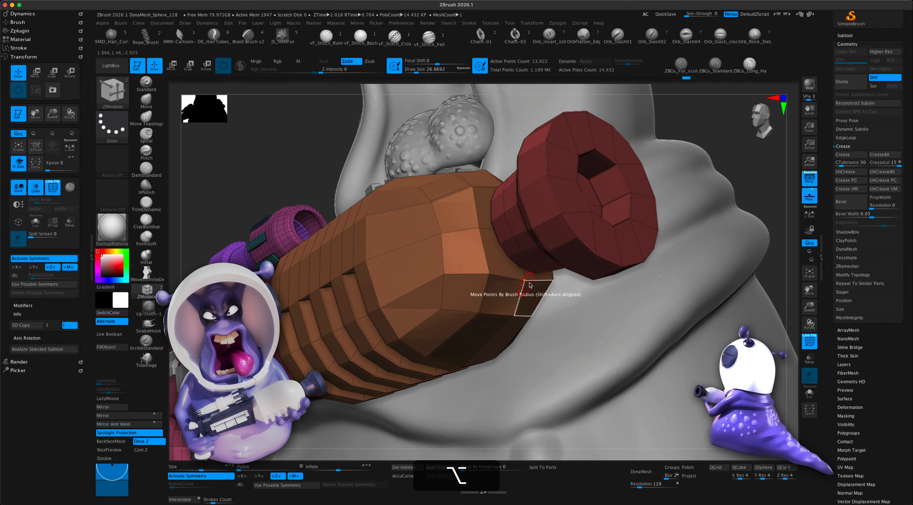
click(810, 391)
drag(681, 310, 485, 291)
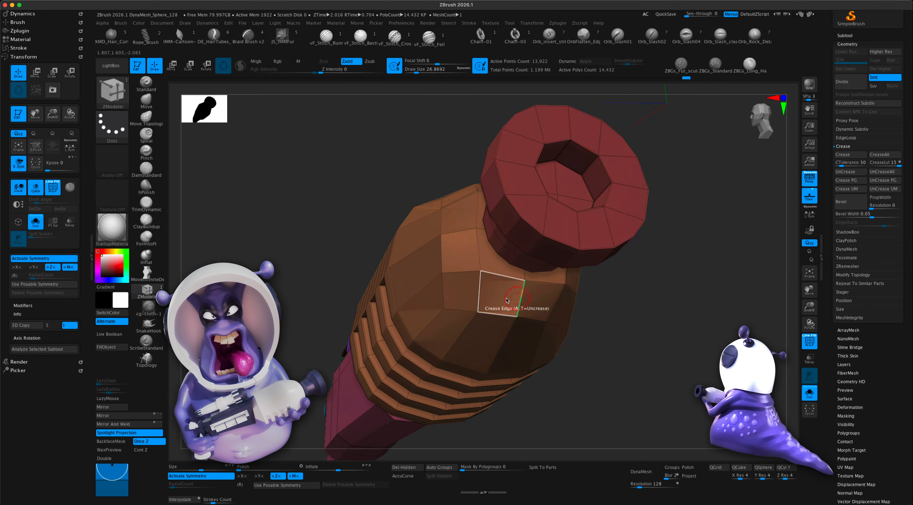
drag(641, 329, 577, 315)
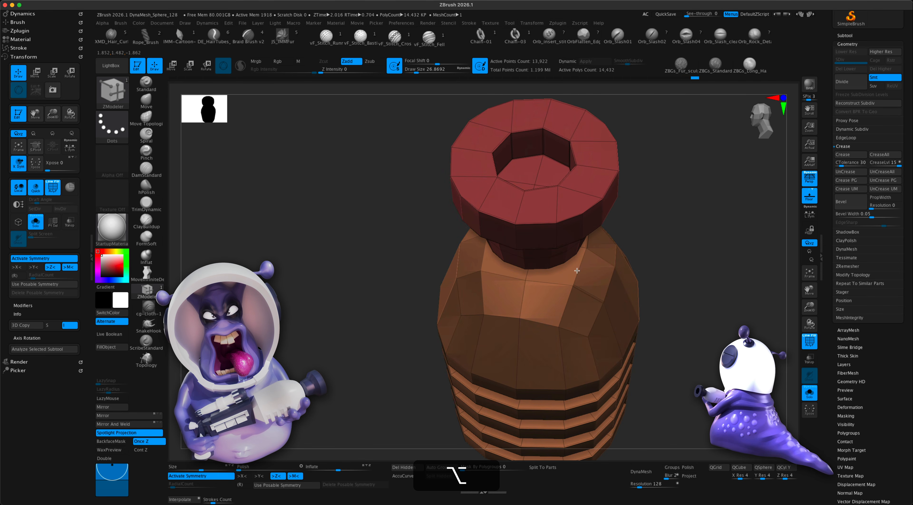
drag(676, 303, 685, 355)
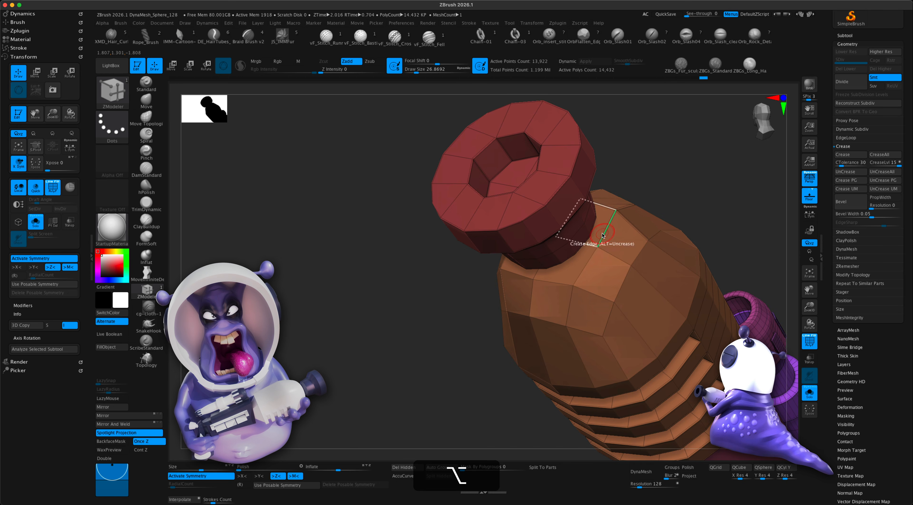
drag(693, 196, 652, 198)
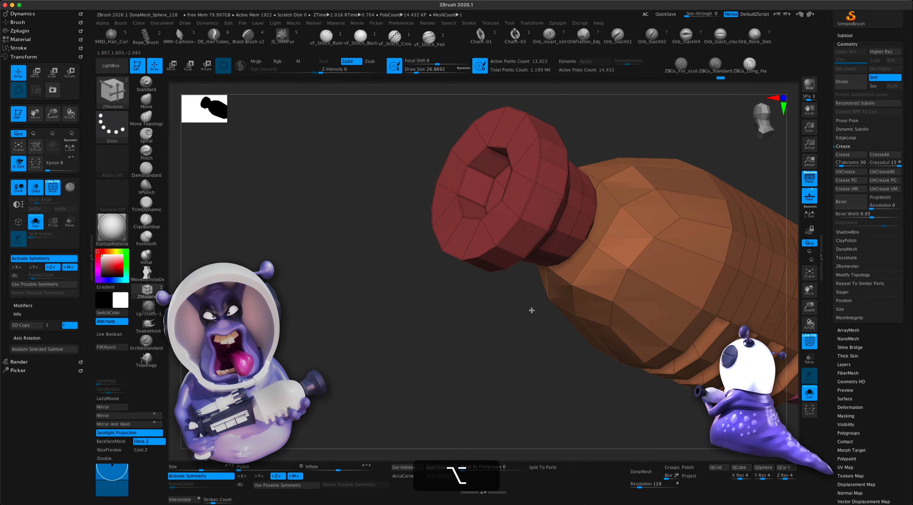
drag(530, 309, 573, 331)
drag(710, 141, 693, 167)
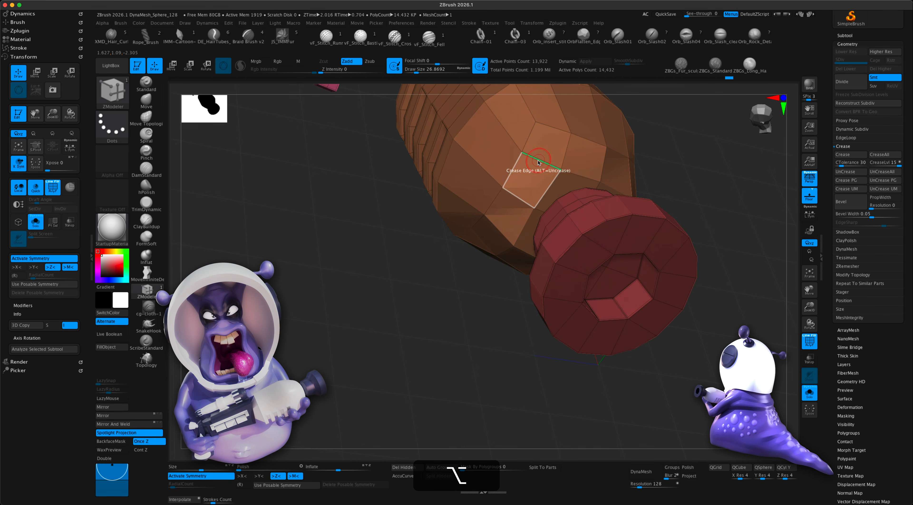
mouse_move(699, 205)
mouse_down()
mouse_move(704, 144)
mouse_move(727, 302)
mouse_move(760, 266)
mouse_up()
- Show the other subtools again, turn Dynamic Subdivision back on for the gun, and hide the wireframe
click(811, 393)
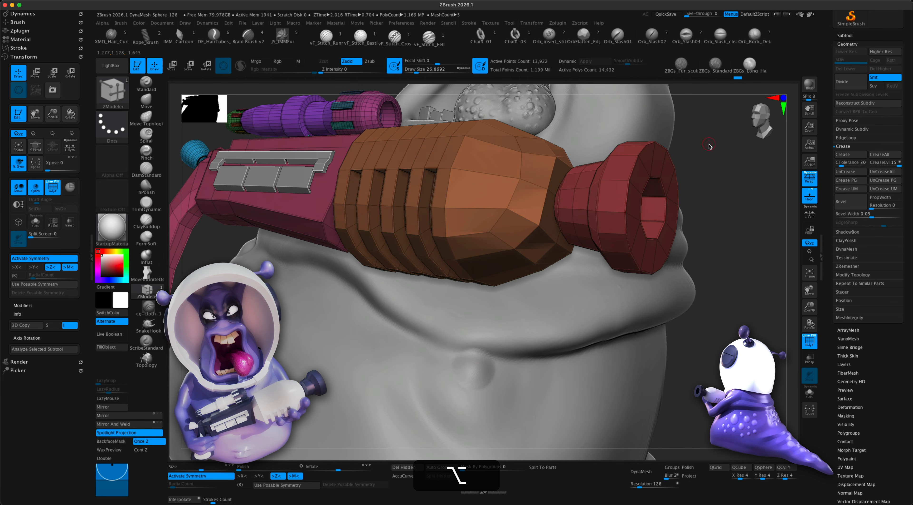
alt+drag(710, 145, 606, 80)
click(573, 64)
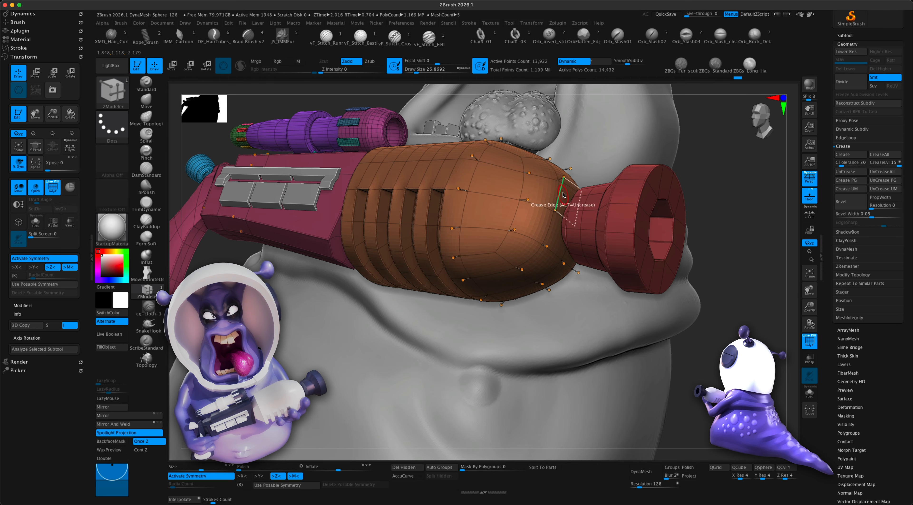
drag(709, 361, 756, 378)
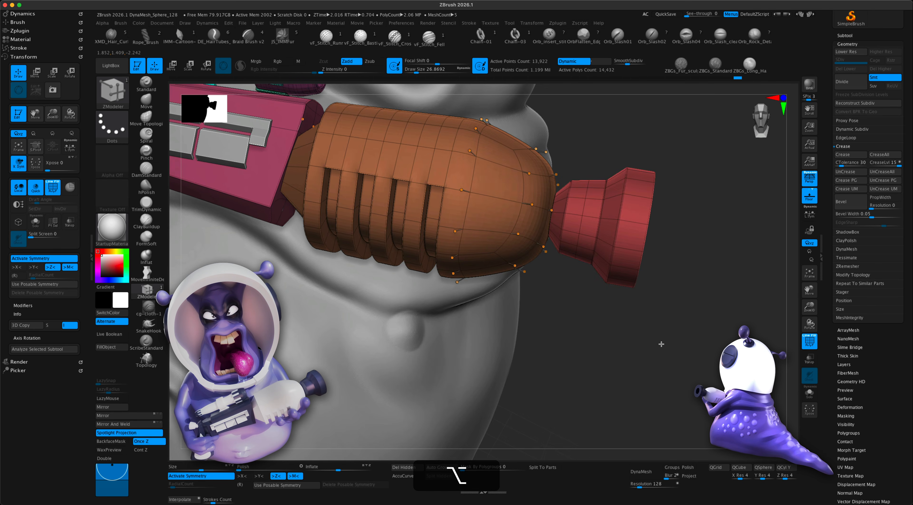
alt+drag(660, 343, 713, 366)
click(810, 342)
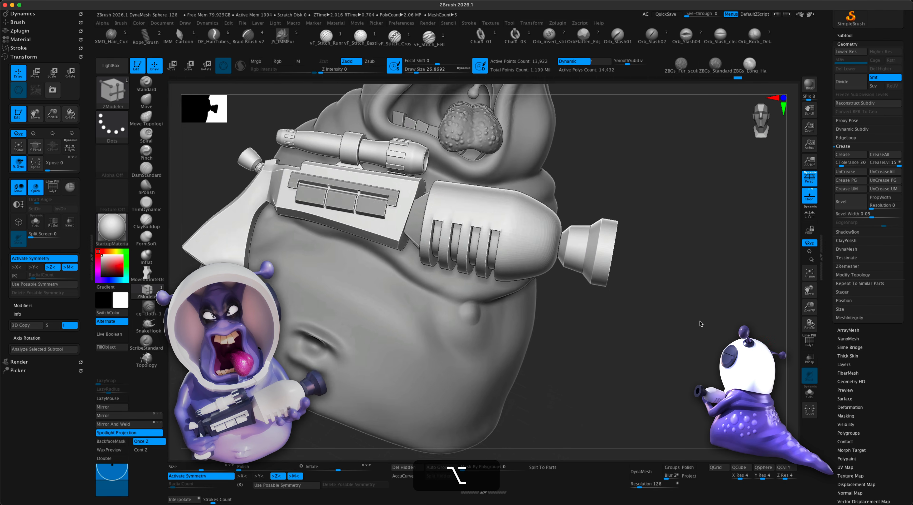
- Check the smoothed gun against the alien's body and save the file to disk
alt+shift+drag(708, 358, 610, 275)
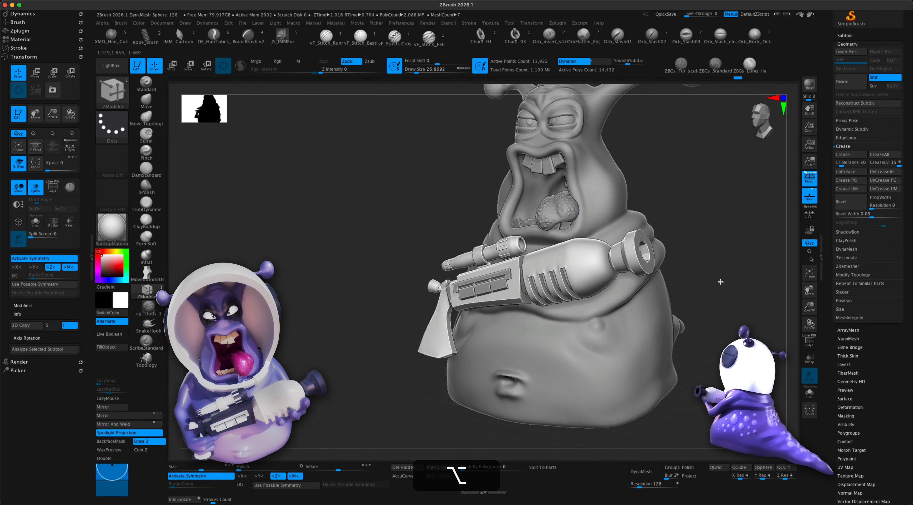
alt+drag(721, 282, 606, 339)
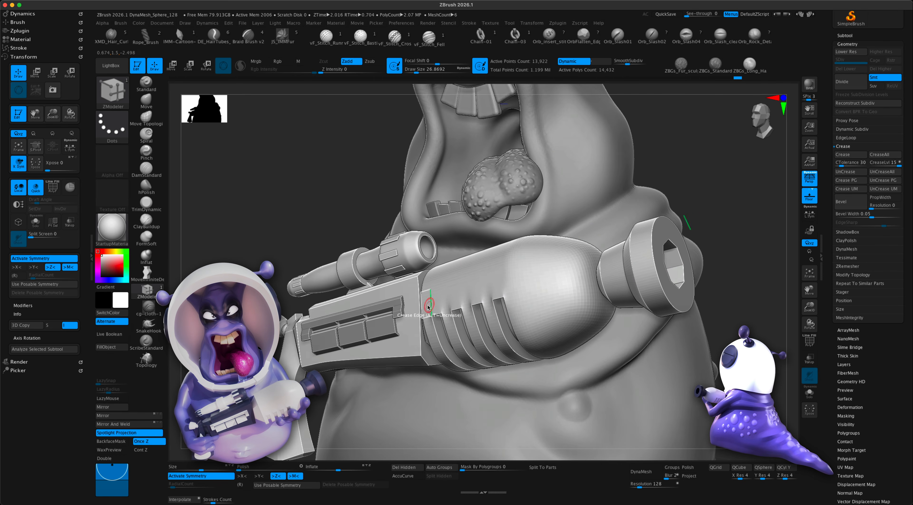
alt+drag(737, 312, 711, 308)
drag(897, 356, 899, 488)
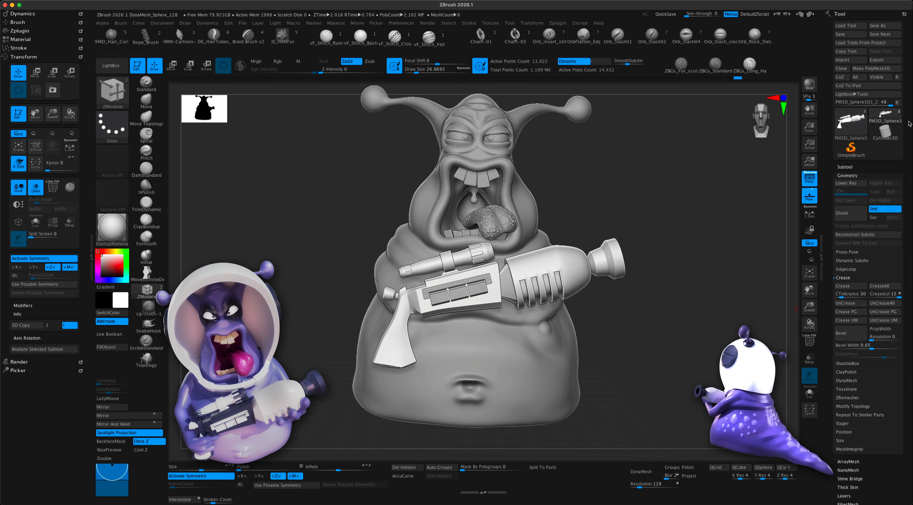
alt+drag(684, 217, 659, 269)
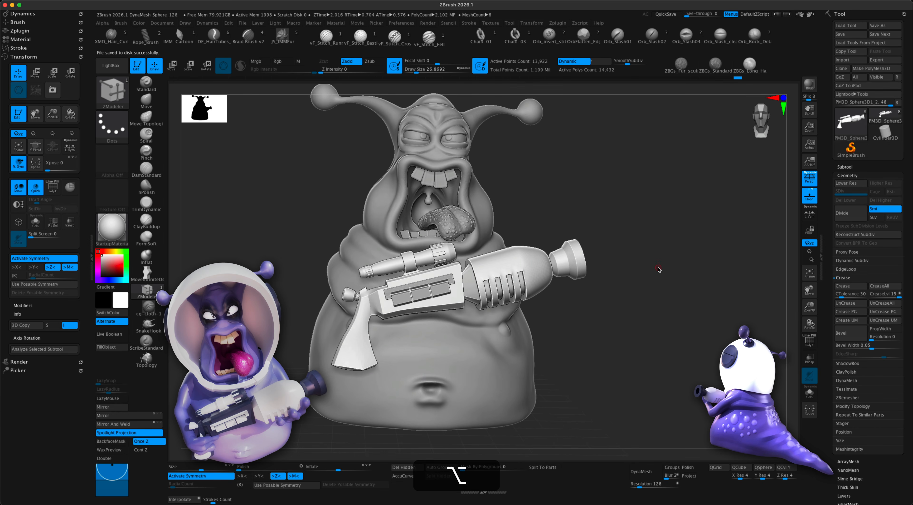
- Select the AlienSlugSoldier body and widen its lower base with a large Move brush
alt+click(464, 345)
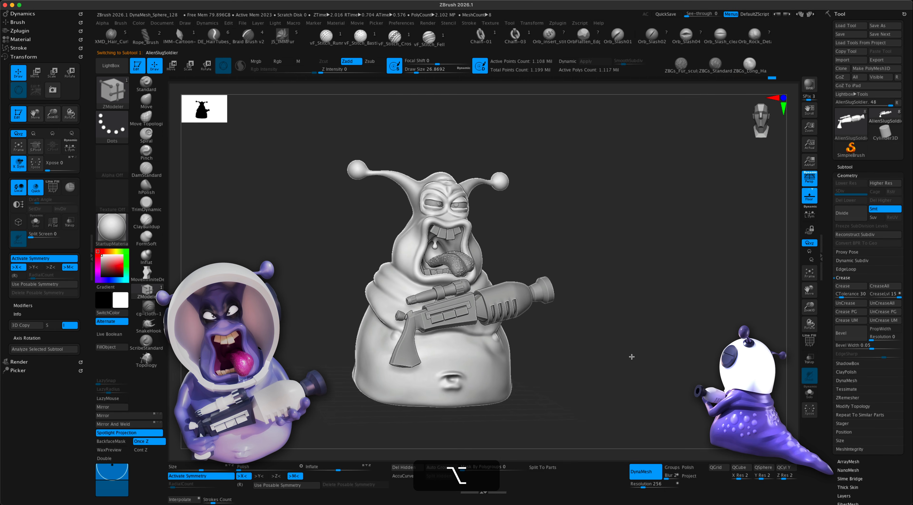
drag(639, 348, 627, 350)
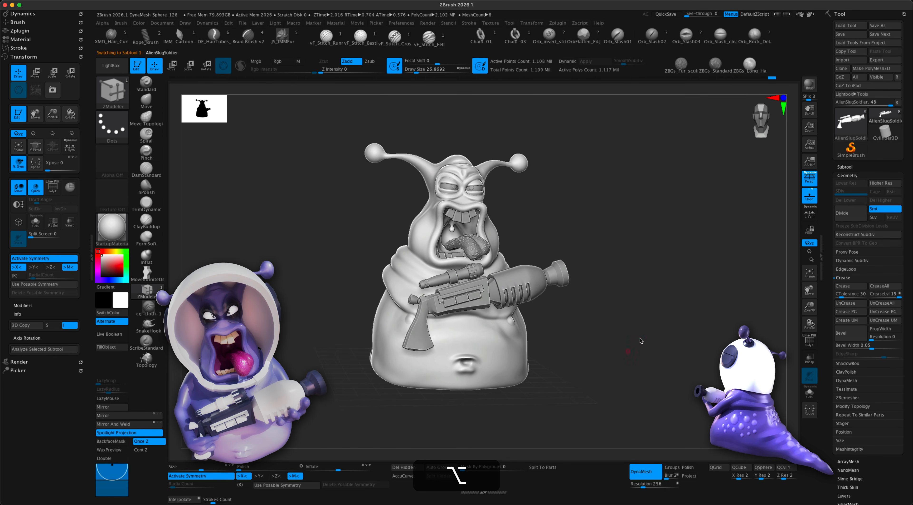
click(809, 91)
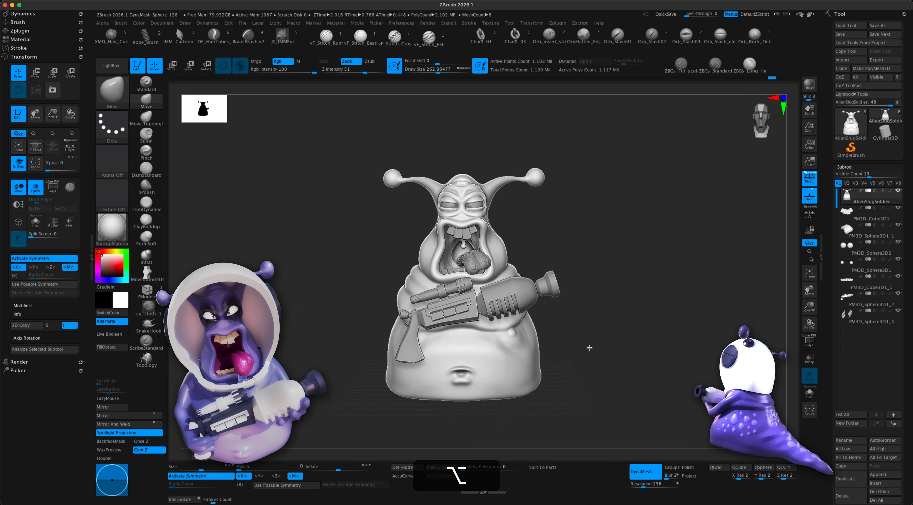
key(s)
drag(300, 227, 317, 227)
key(s)
alt+drag(585, 338, 590, 346)
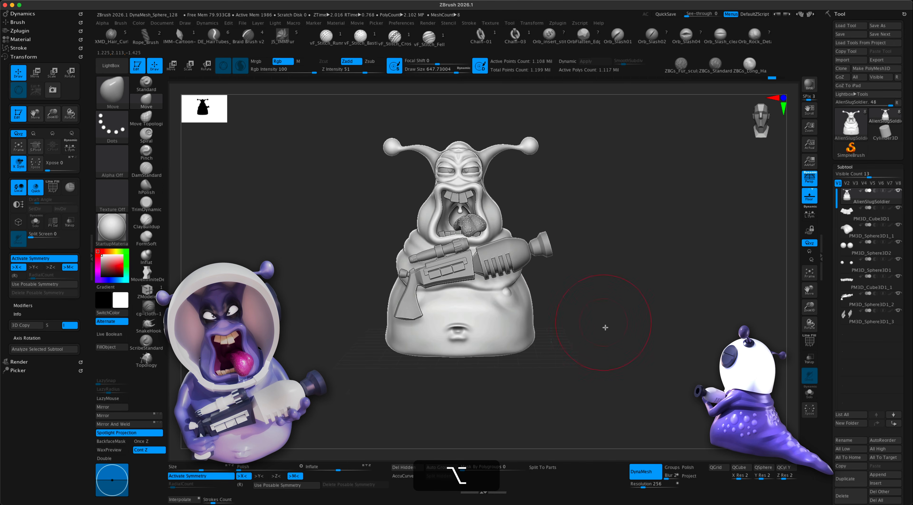
key(s)
mouse_move(575, 336)
mouse_down()
mouse_move(554, 335)
mouse_move(573, 314)
mouse_up()
key(alt+s)
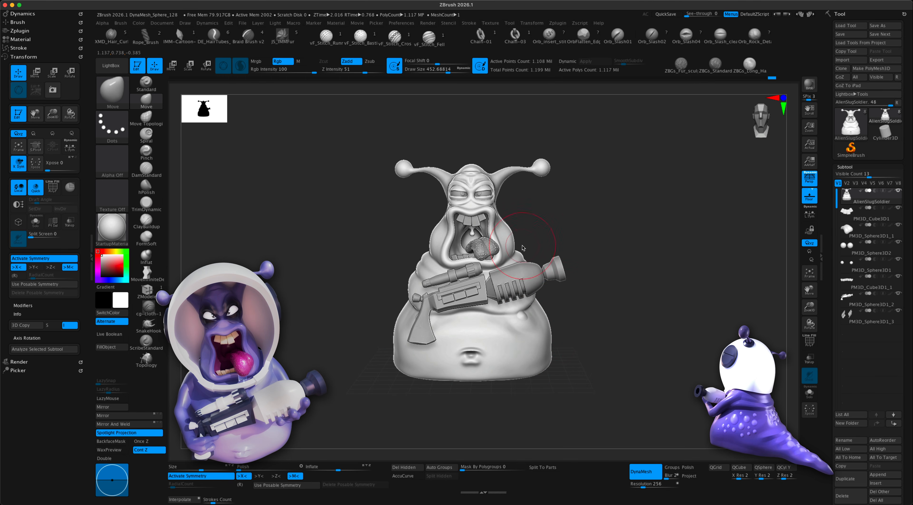
- Reshape the brow with a smaller Move brush, pulling it down over the eyes for an angrier expression
mouse_move(511, 234)
mouse_down()
mouse_move(601, 230)
mouse_move(611, 256)
mouse_move(578, 243)
mouse_move(606, 294)
mouse_move(591, 296)
mouse_move(570, 268)
mouse_up()
key(s)
key(s)
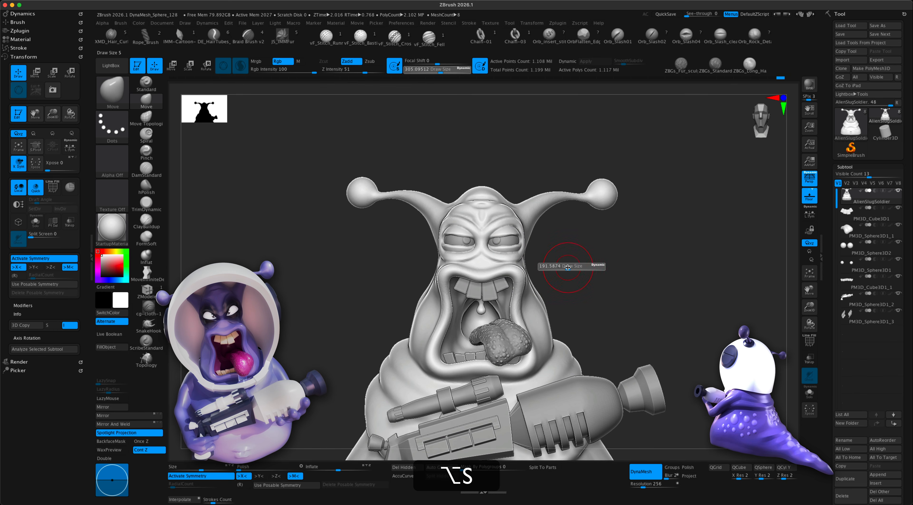
mouse_move(484, 229)
mouse_down()
mouse_move(486, 241)
mouse_move(508, 220)
mouse_move(509, 243)
mouse_move(488, 240)
mouse_move(509, 223)
mouse_up()
right_drag(509, 224, 593, 242)
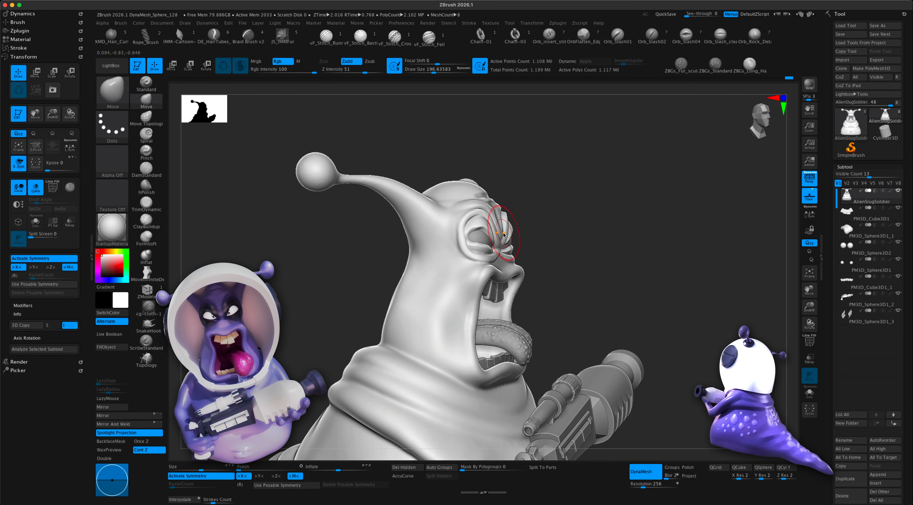
drag(585, 245, 511, 251)
alt+drag(614, 259, 594, 250)
drag(501, 251, 498, 245)
alt+drag(565, 252, 514, 240)
alt+drag(589, 247, 625, 314)
mouse_move(626, 313)
alt+mouse_down()
mouse_move(628, 324)
mouse_move(627, 315)
alt+mouse_up()
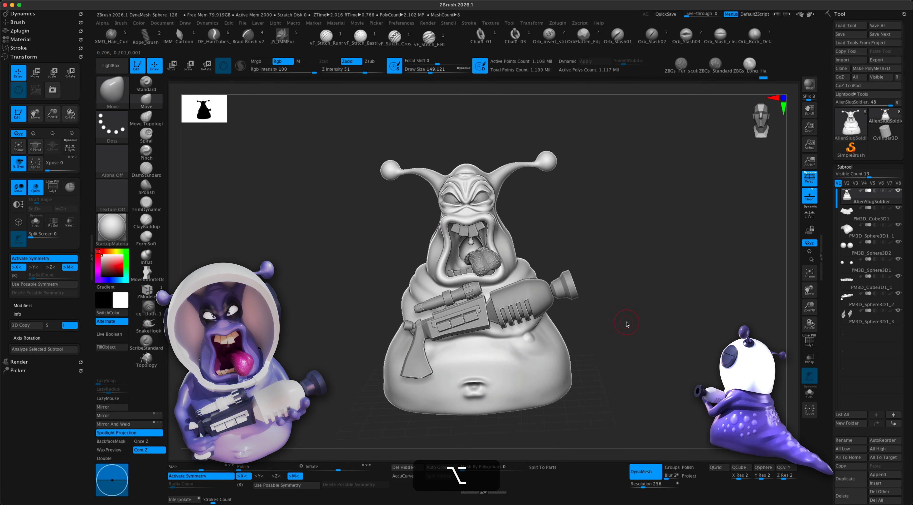
- Examine the alien's expression, body silhouette and gun placement from the front and the side
mouse_move(626, 315)
right_down()
mouse_move(619, 319)
mouse_move(657, 318)
mouse_move(618, 317)
mouse_move(615, 333)
right_up()
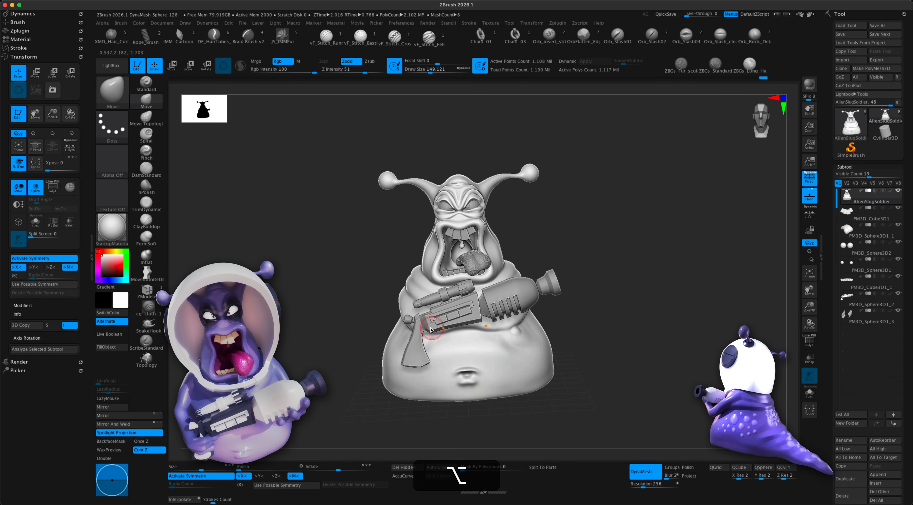
alt+right_drag(346, 343, 338, 325)
mouse_move(626, 317)
mouse_down()
mouse_move(594, 319)
mouse_move(621, 322)
mouse_up()
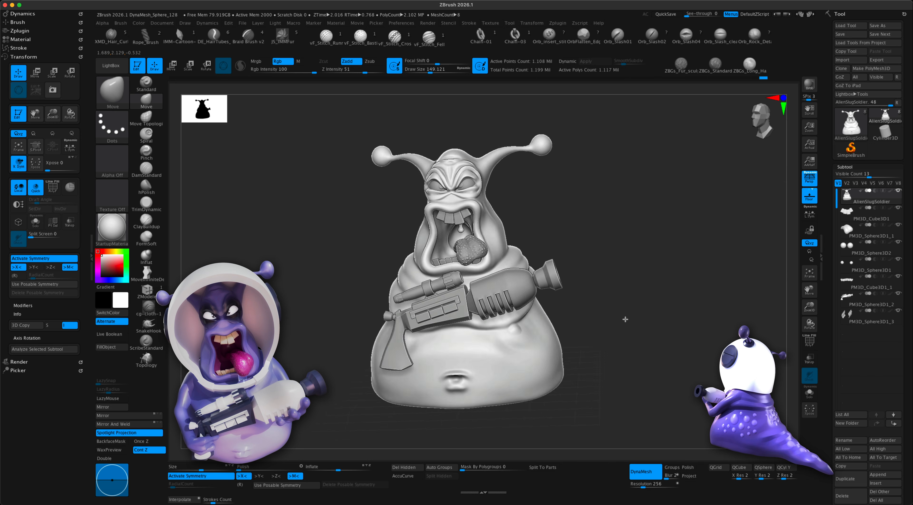
right_drag(626, 319, 630, 319)
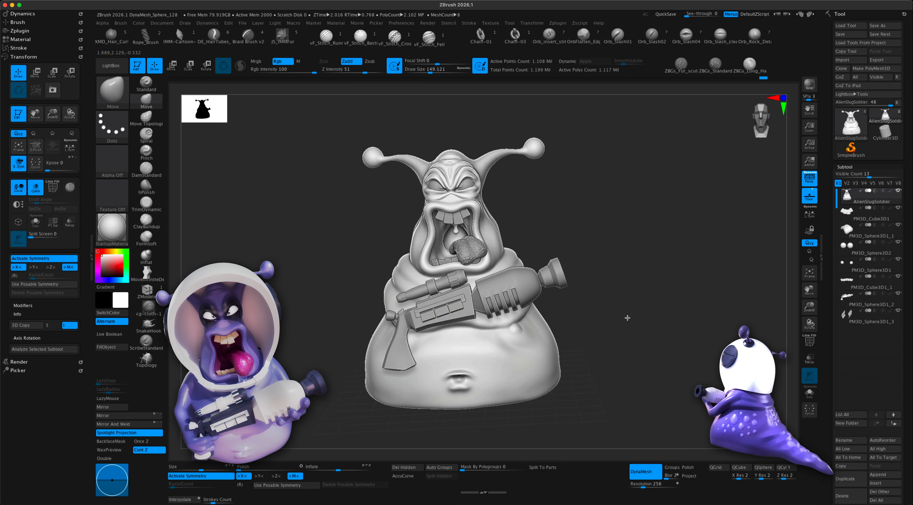
right_drag(314, 296, 455, 312)
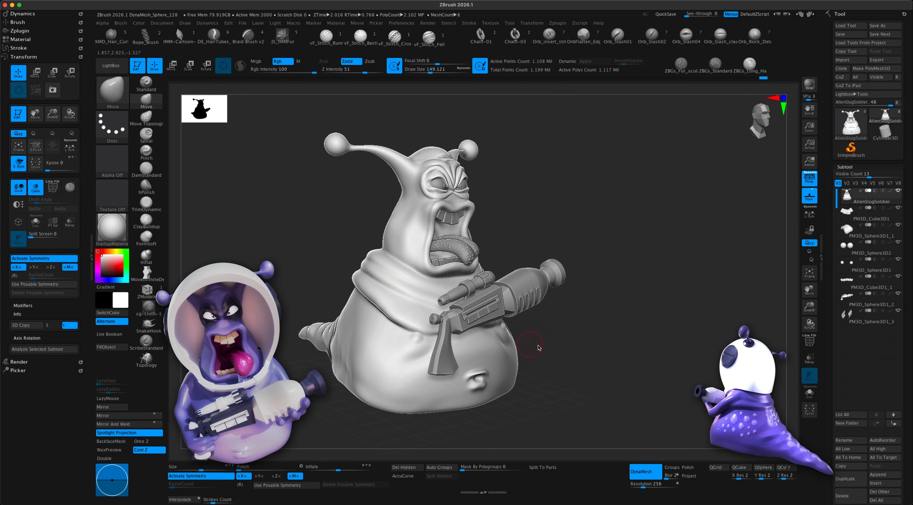
right_drag(538, 347, 614, 358)
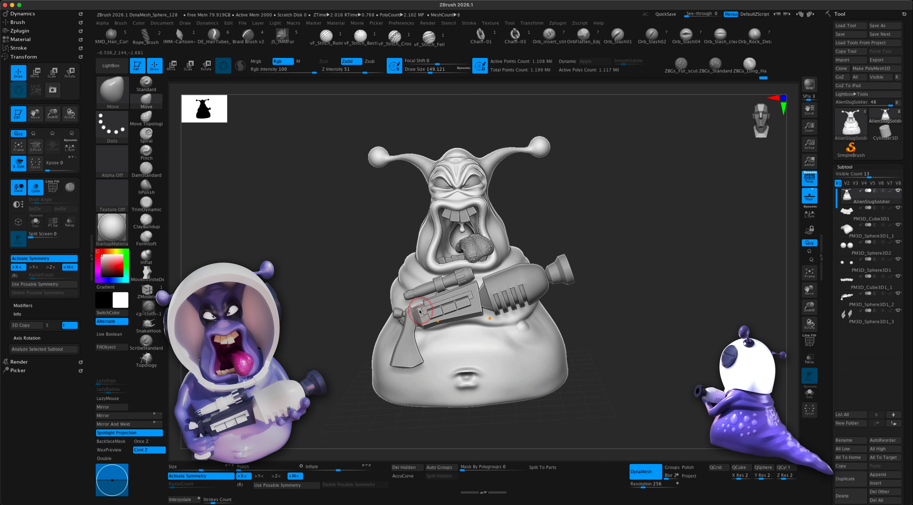
alt+right_drag(660, 331, 658, 353)
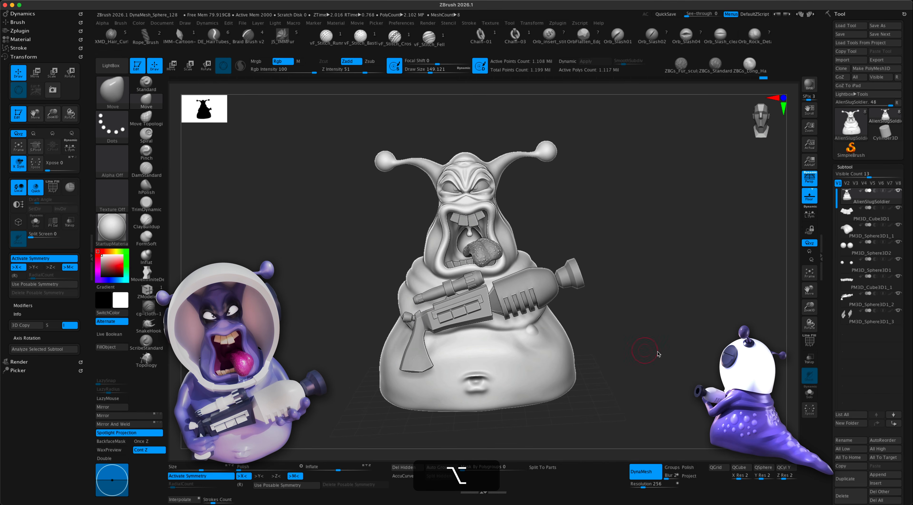
scroll(909, 361, down, 5)
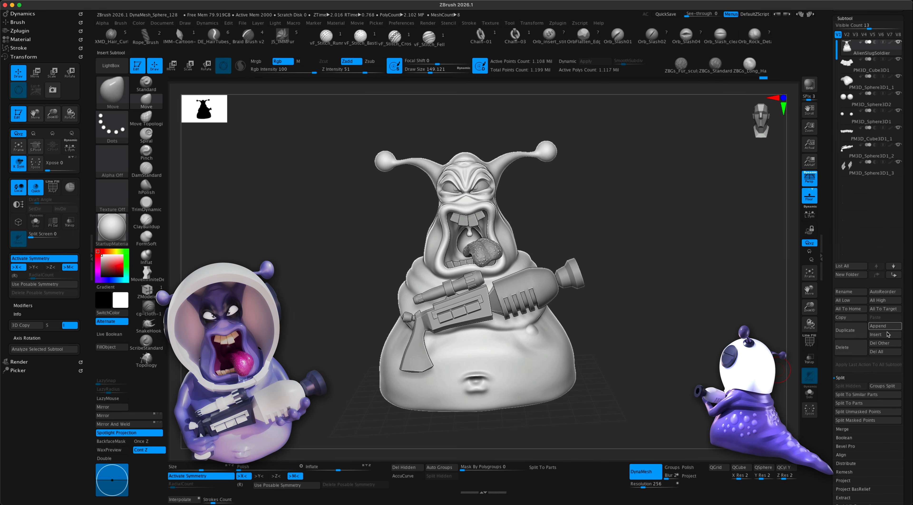
- Insert a ZSphere as a new subtool beneath AlienSlugSoldier and turn off perspective
click(886, 334)
click(673, 386)
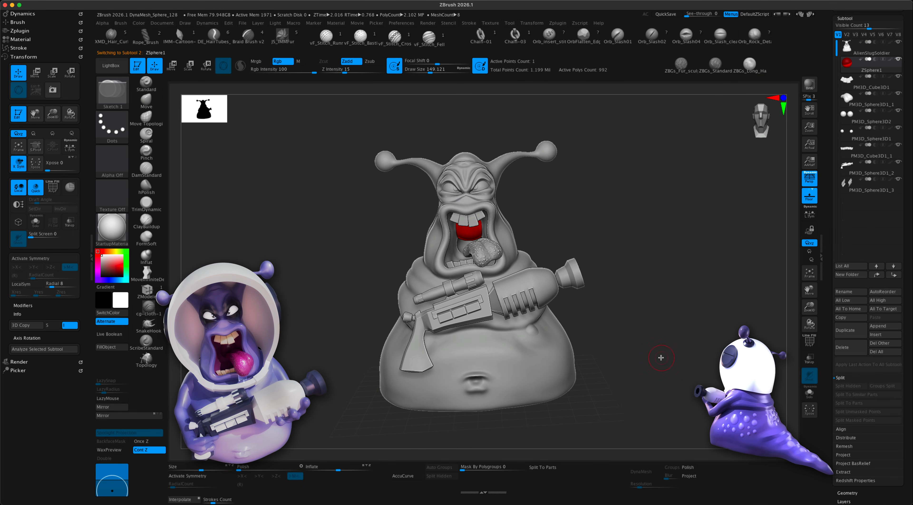
drag(668, 355, 677, 354)
click(808, 178)
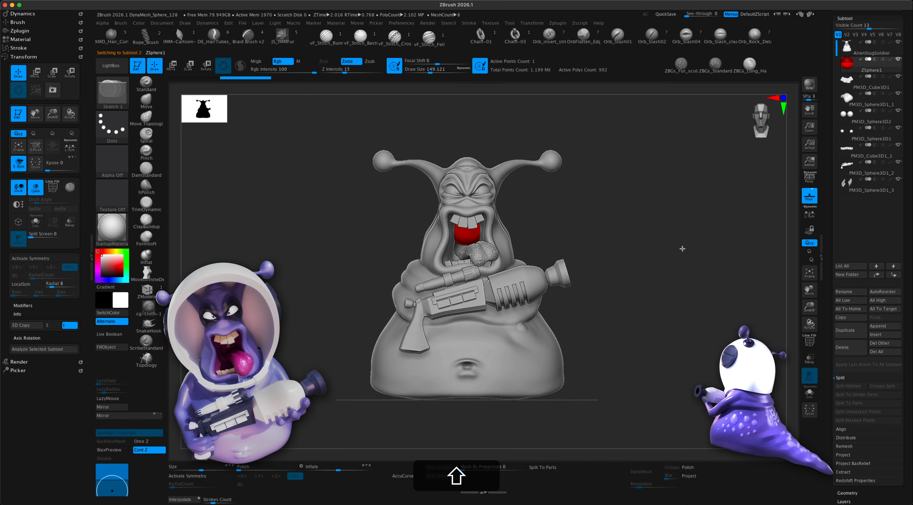
- Shift the ZSphere out of the mouth to the shoulder on the gun's muzzle side with the Offset deformation
click(172, 65)
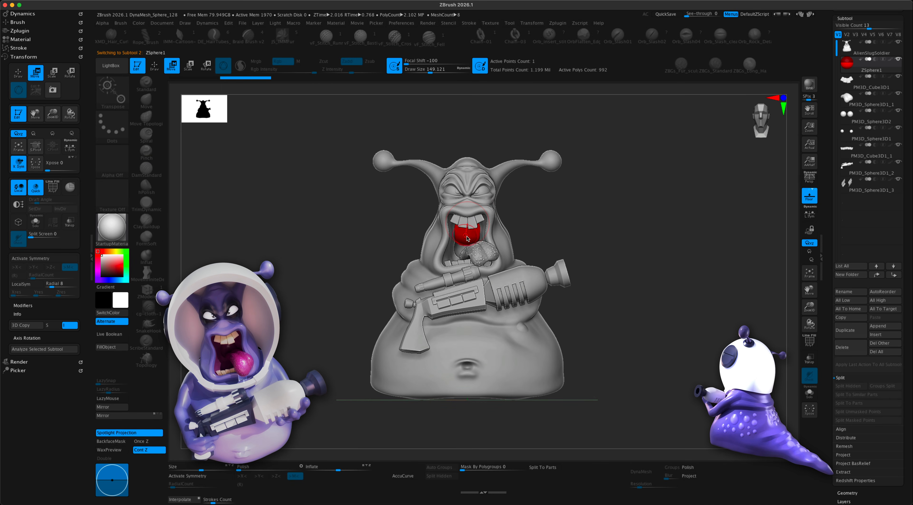
scroll(895, 341, down, 7)
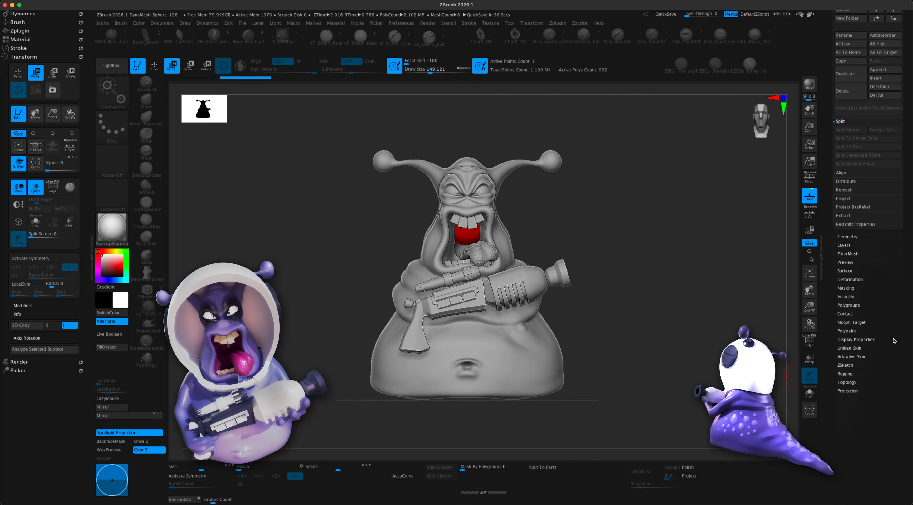
click(850, 279)
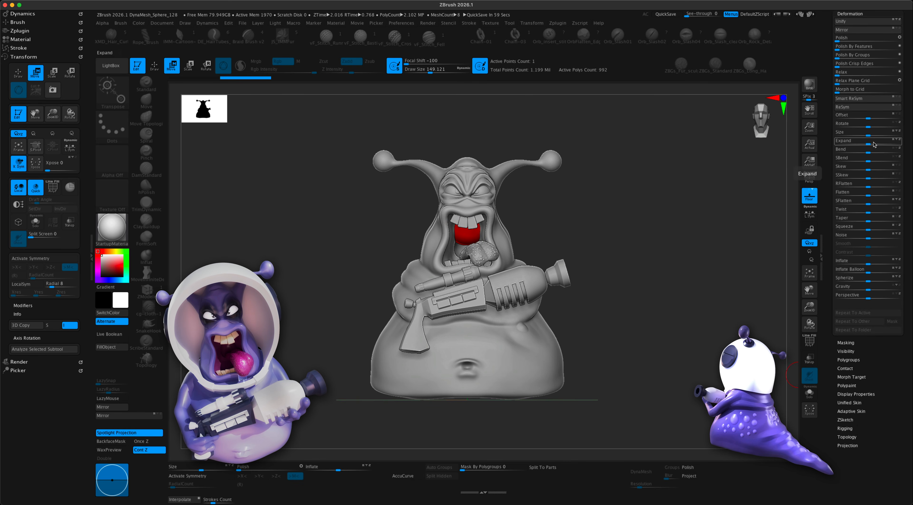
click(869, 120)
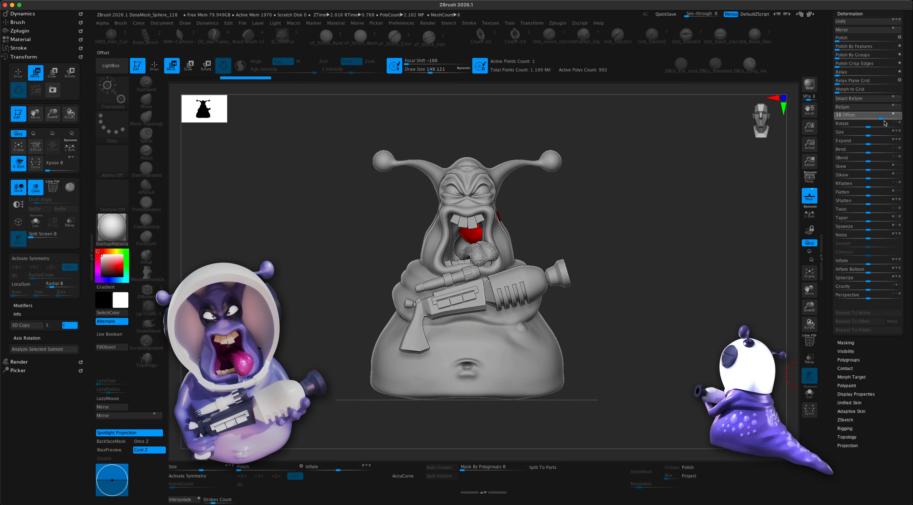
drag(885, 123, 899, 126)
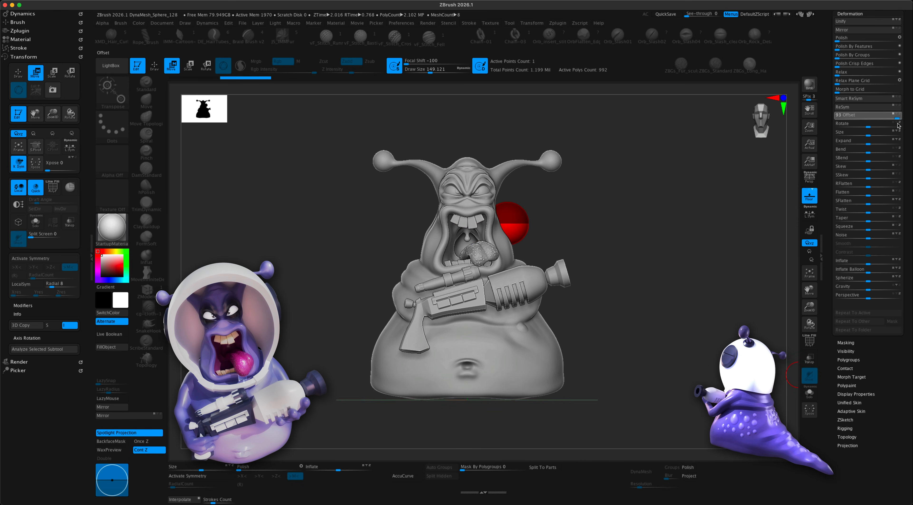
drag(904, 126, 900, 119)
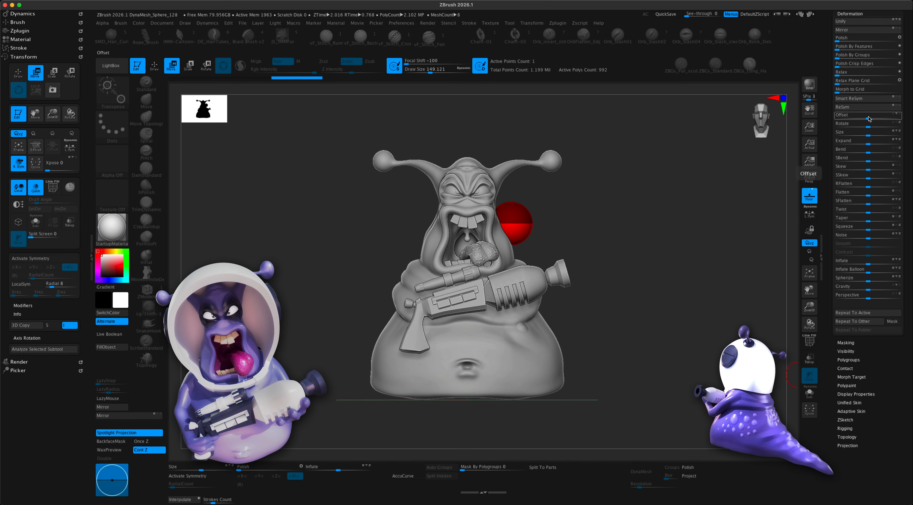
drag(869, 118, 908, 128)
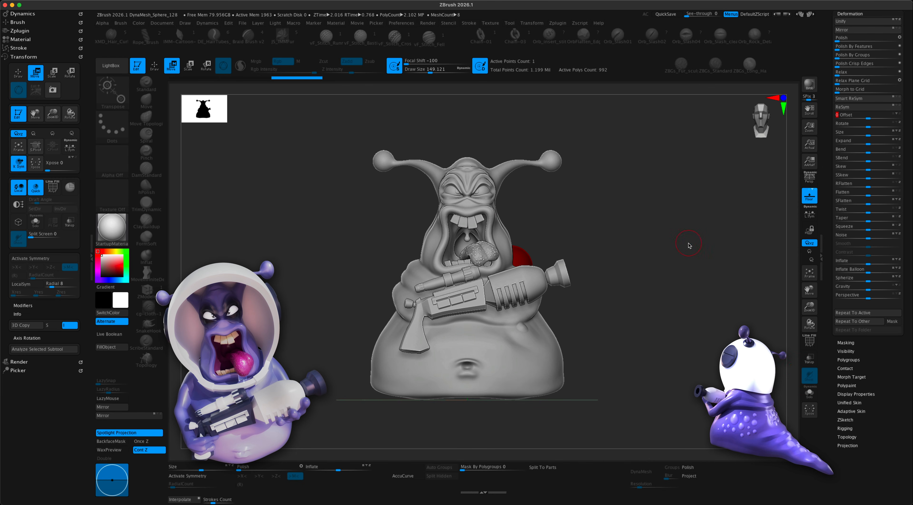
mouse_move(688, 246)
mouse_down()
mouse_move(682, 256)
mouse_move(690, 249)
mouse_up()
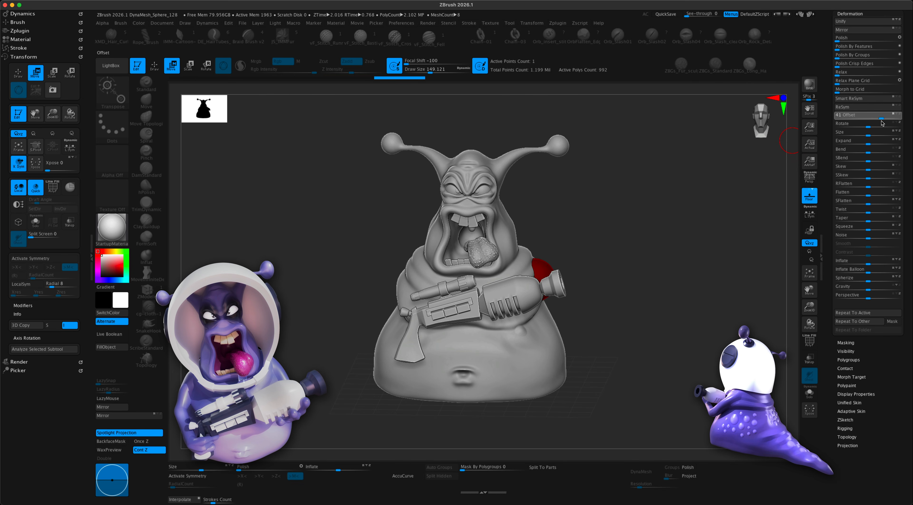
- Add a child ZSphere on the shoulder sphere and pull it down beside the body to form the upper arm
mouse_move(725, 227)
mouse_down()
mouse_move(688, 229)
mouse_move(722, 231)
mouse_move(673, 245)
mouse_move(451, 197)
mouse_up()
click(154, 66)
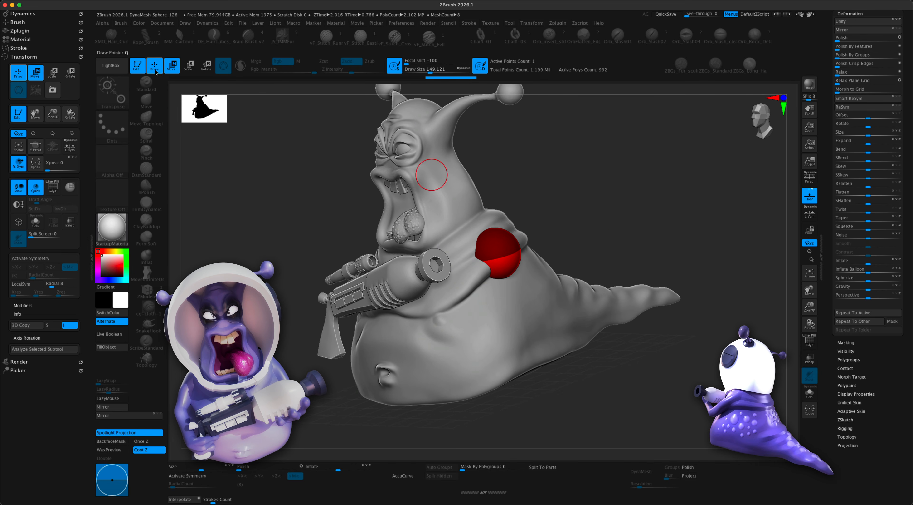
drag(601, 237, 629, 237)
drag(505, 253, 505, 252)
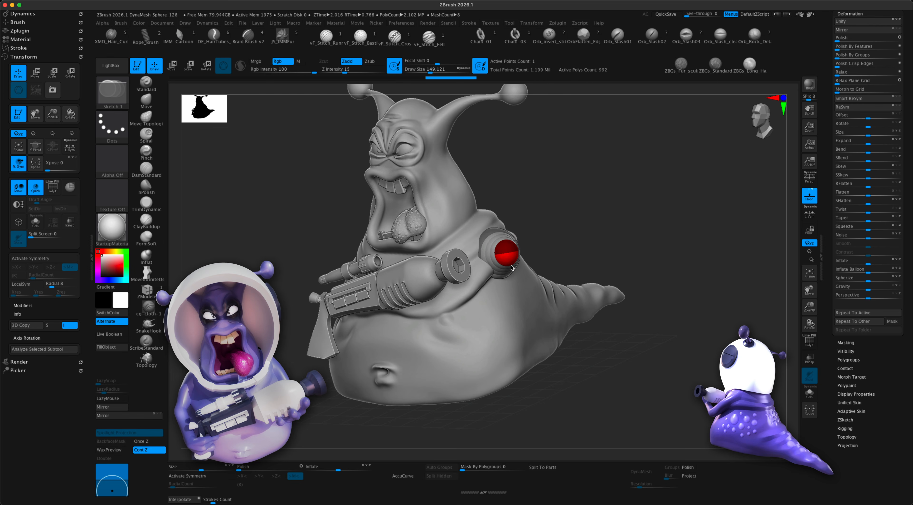
mouse_move(584, 240)
mouse_down()
mouse_move(599, 266)
mouse_move(540, 281)
mouse_move(552, 294)
mouse_move(513, 317)
mouse_move(511, 335)
mouse_move(569, 283)
mouse_move(525, 253)
mouse_up()
click(172, 66)
key(s)
drag(514, 330, 493, 325)
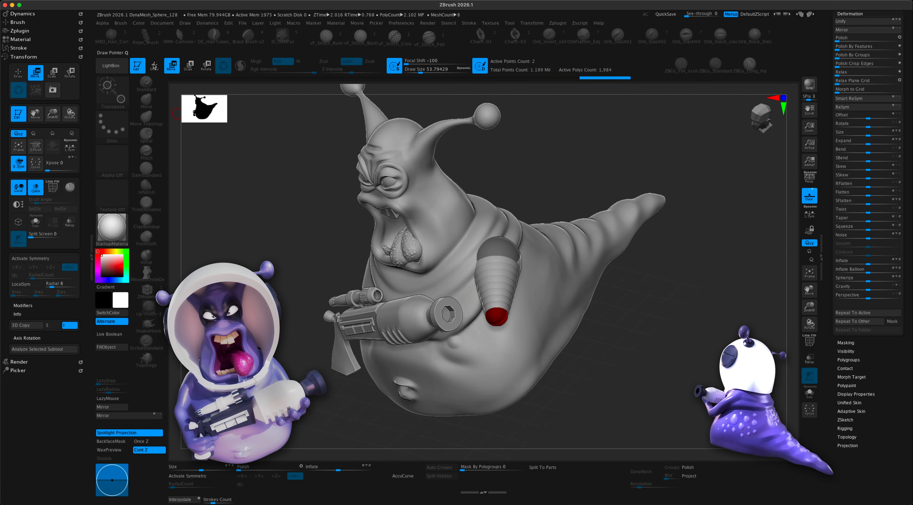
- Add another ZSphere at the elbow and move it forward under the gun to form the forearm
key(q)
mouse_move(642, 306)
mouse_down()
mouse_move(660, 319)
mouse_move(529, 329)
mouse_move(487, 319)
mouse_up()
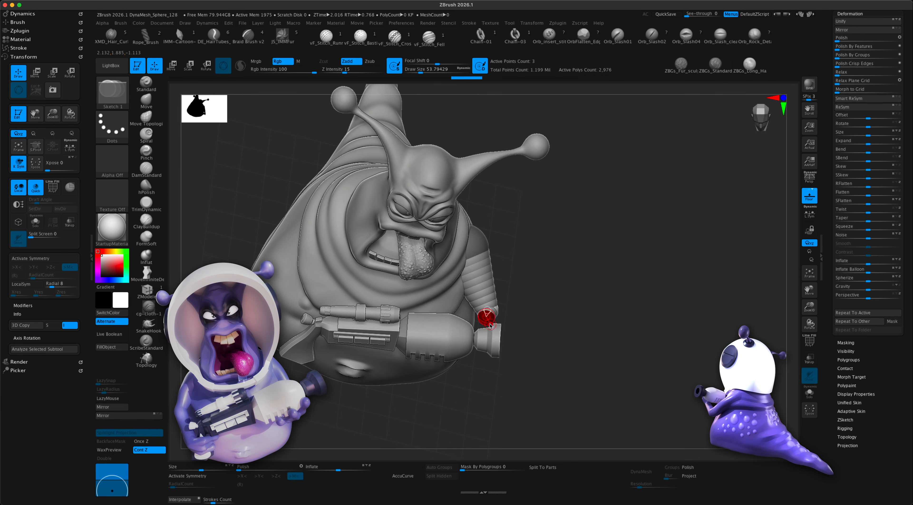
click(173, 71)
drag(560, 275, 602, 321)
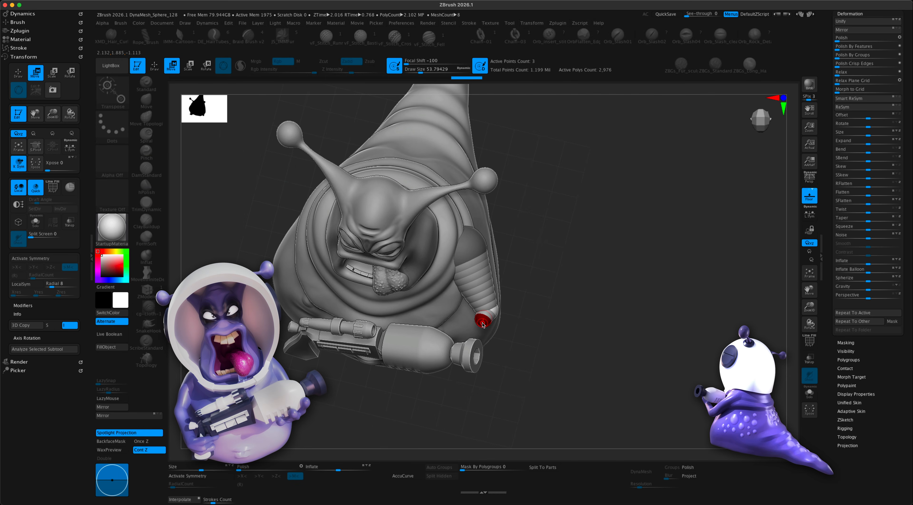
drag(621, 367, 630, 291)
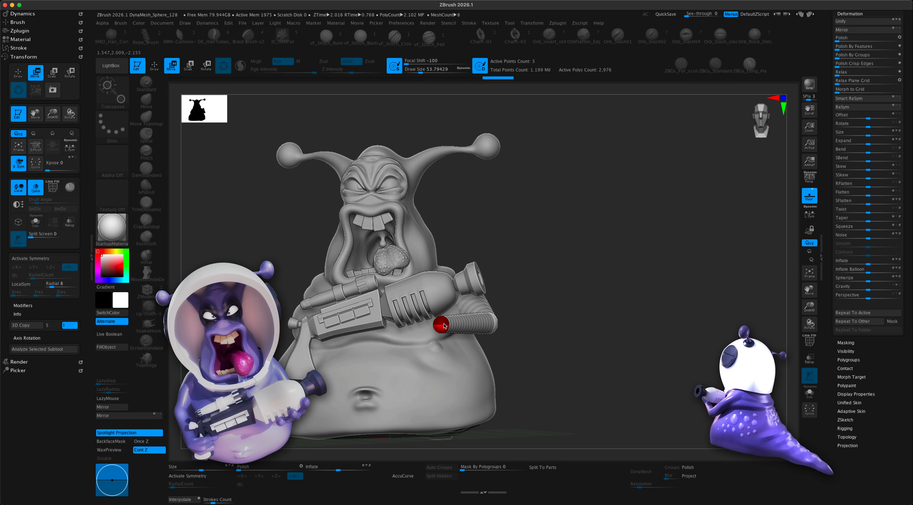
- Add small child ZSpheres on the end of the forearm as the starts of the fingers
alt+drag(553, 325, 591, 348)
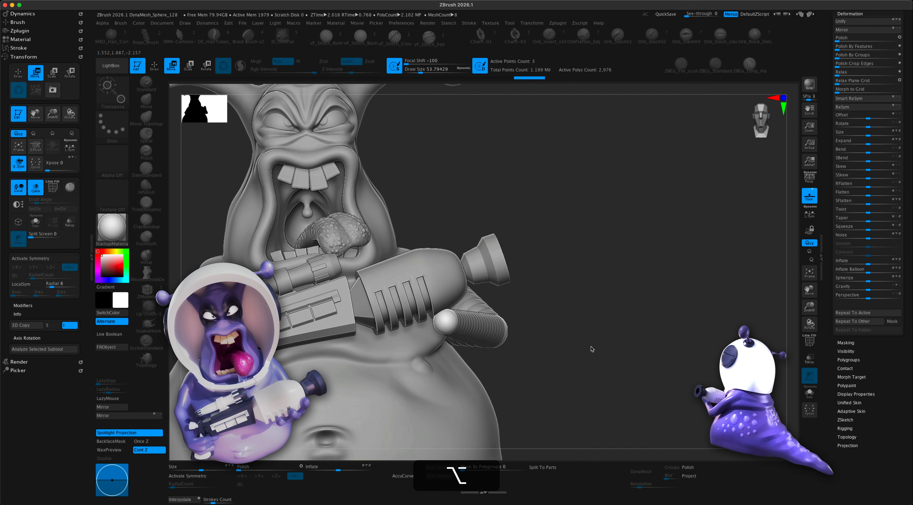
click(155, 67)
drag(598, 213, 602, 284)
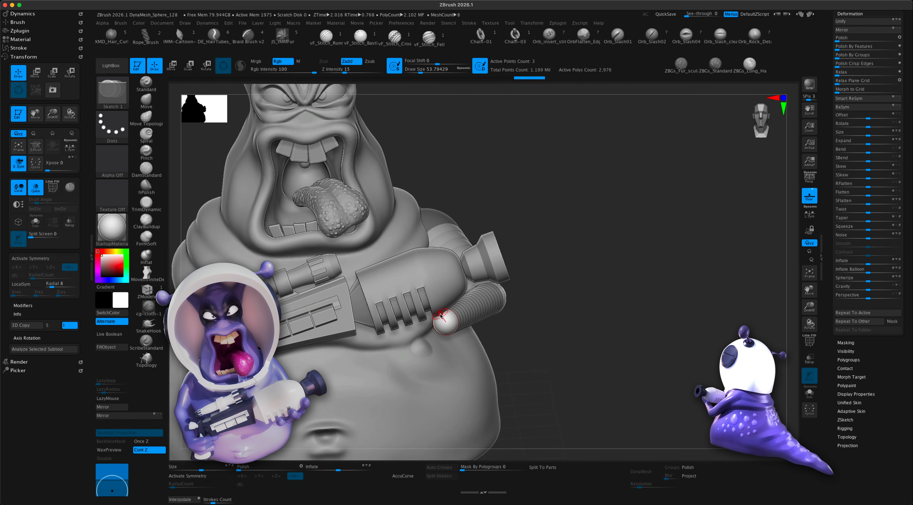
alt+drag(564, 324, 571, 372)
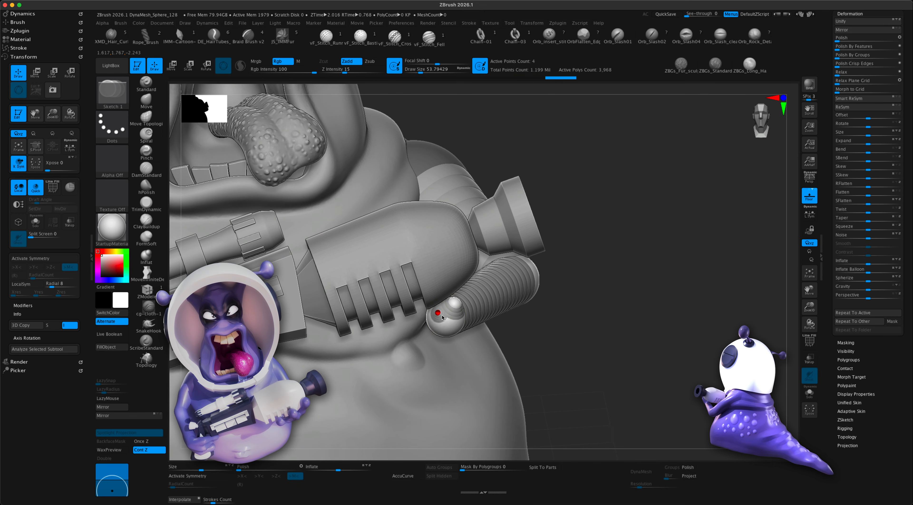
drag(554, 322, 605, 301)
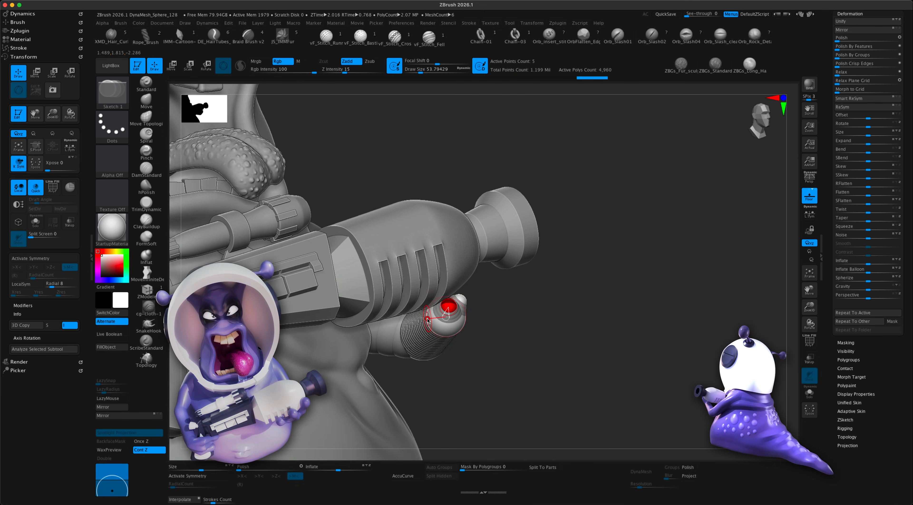
- Pull the finger ZSpheres outward and spread them into a three-fingered hand gripping the underside of the gun
drag(619, 346, 508, 320)
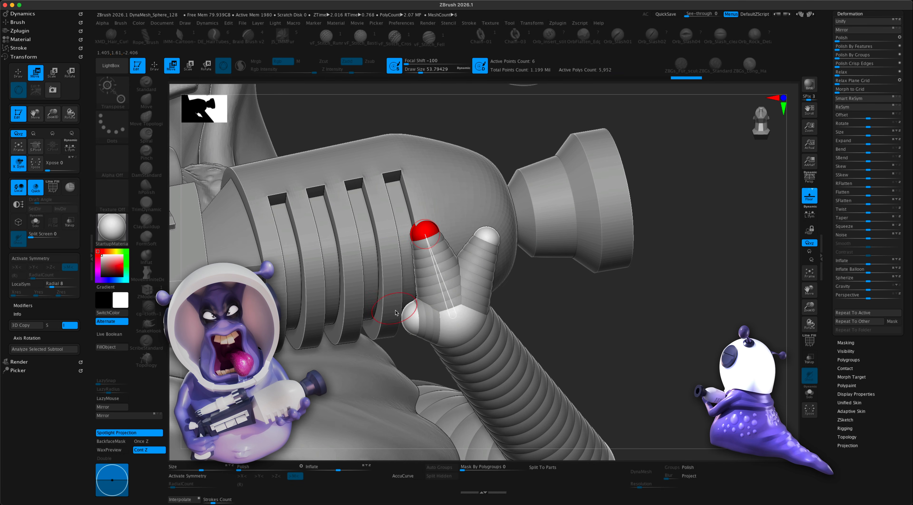
drag(553, 294, 535, 277)
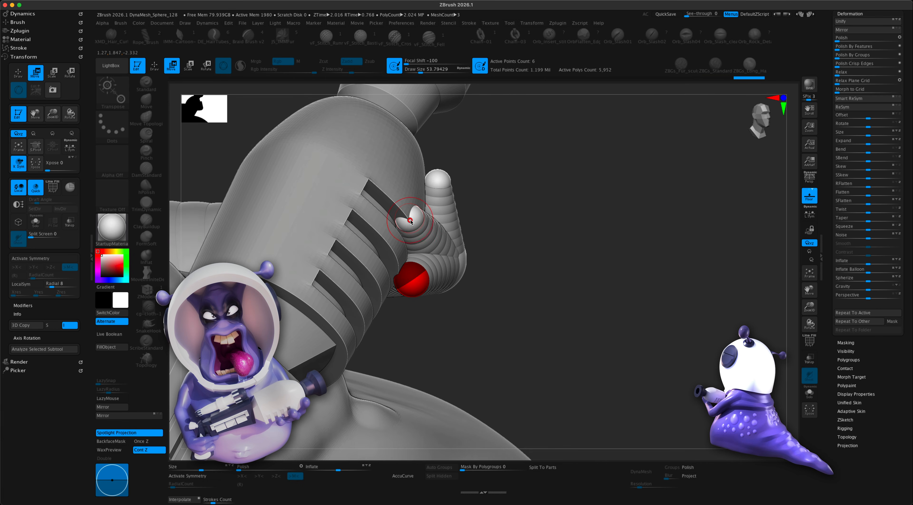
mouse_move(471, 224)
right_down()
mouse_move(497, 212)
mouse_move(605, 265)
mouse_move(651, 240)
mouse_move(697, 273)
mouse_move(713, 274)
mouse_move(662, 348)
mouse_move(657, 329)
mouse_move(662, 366)
mouse_move(644, 362)
mouse_move(650, 315)
mouse_move(673, 342)
mouse_move(672, 334)
right_up()
drag(508, 237, 512, 213)
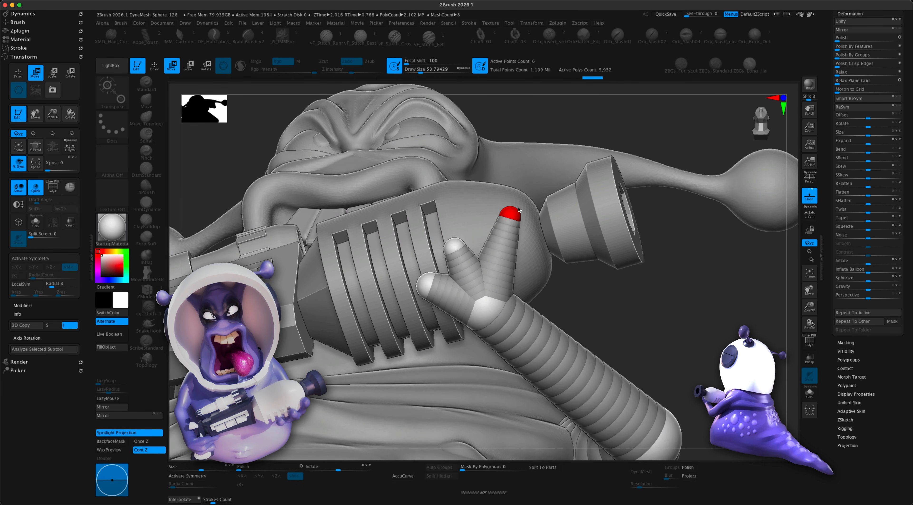
drag(454, 244, 441, 214)
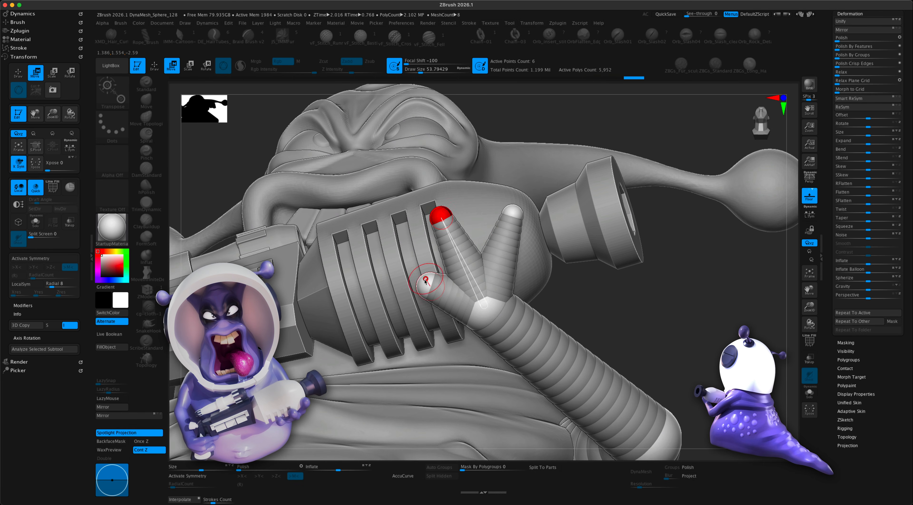
- Spread the three ZSphere fingers of the hand under the gun barrel by repositioning their fingertip spheres
drag(427, 282, 399, 262)
right_drag(653, 316, 665, 322)
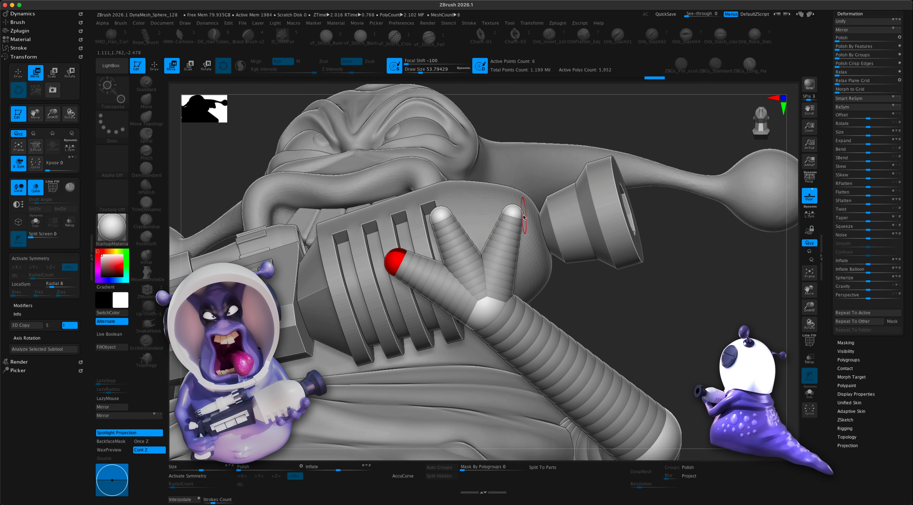
click(512, 203)
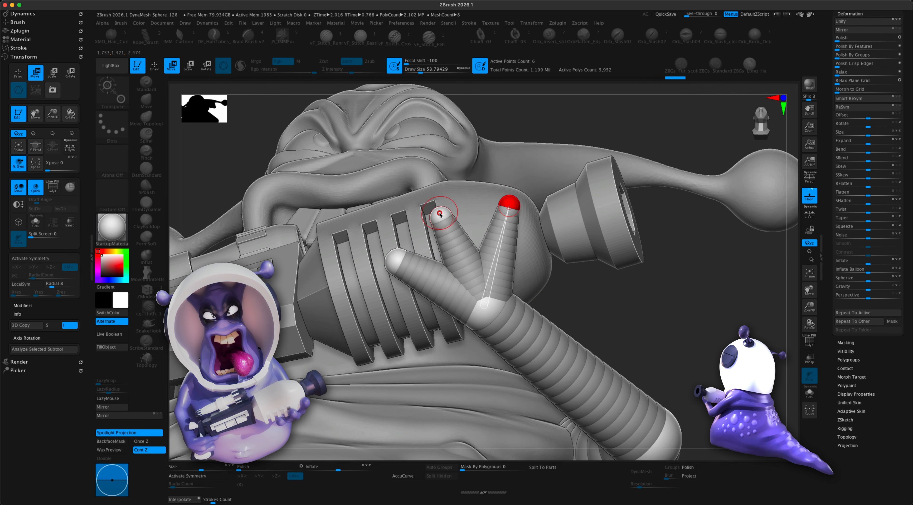
click(403, 253)
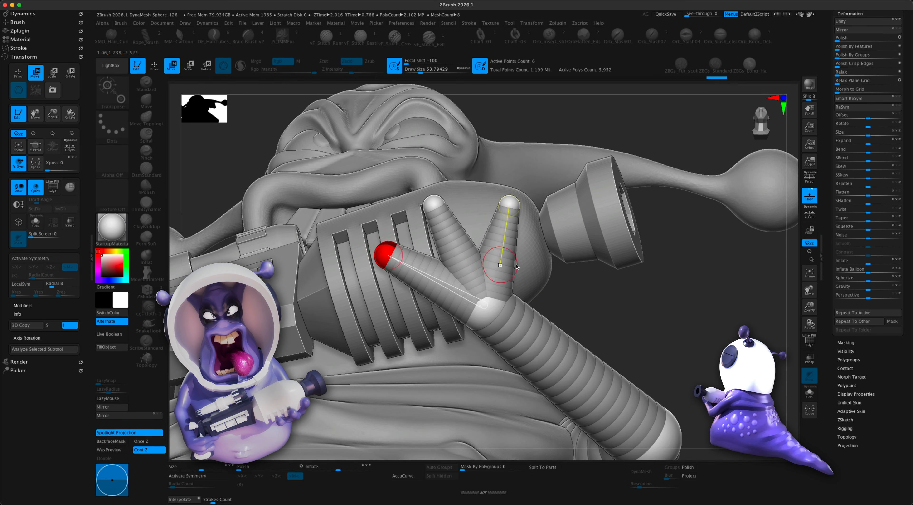
click(510, 201)
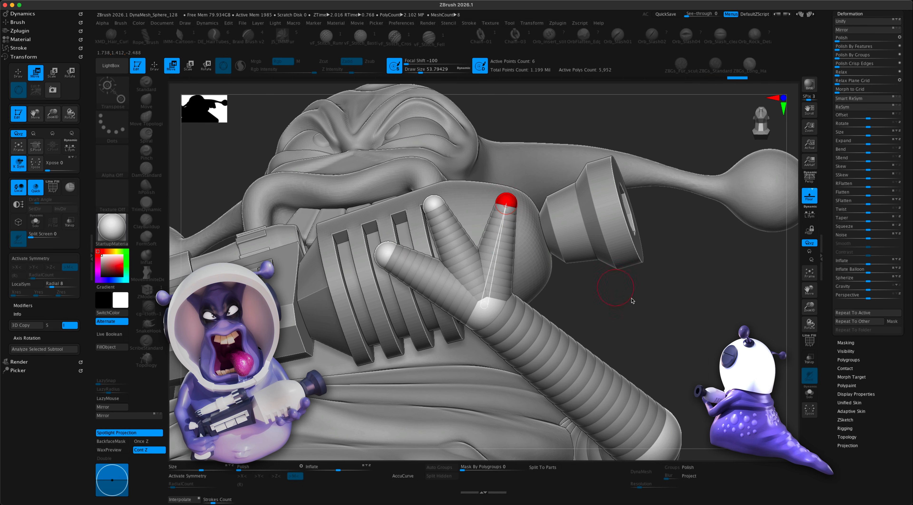
drag(631, 301, 655, 330)
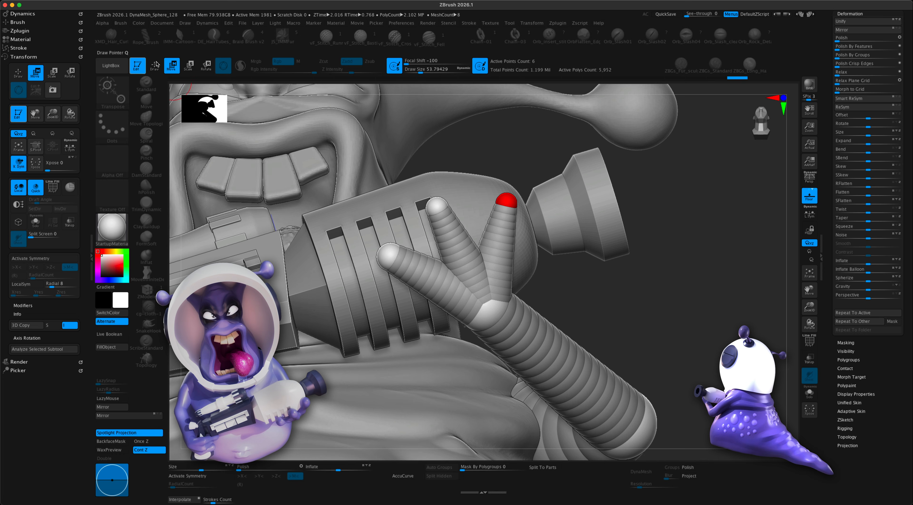
- Insert a knuckle ZSphere about midway along each of the three fingers
key(q)
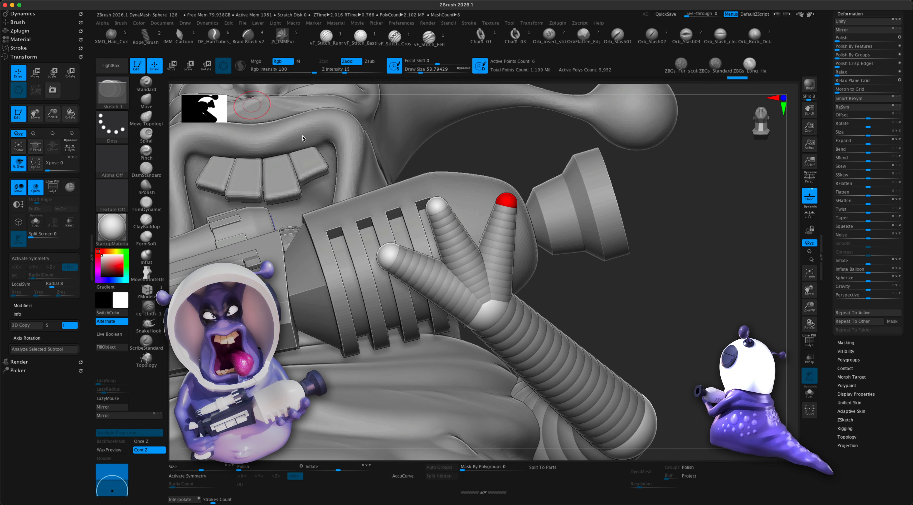
click(501, 253)
drag(597, 300, 473, 254)
click(459, 255)
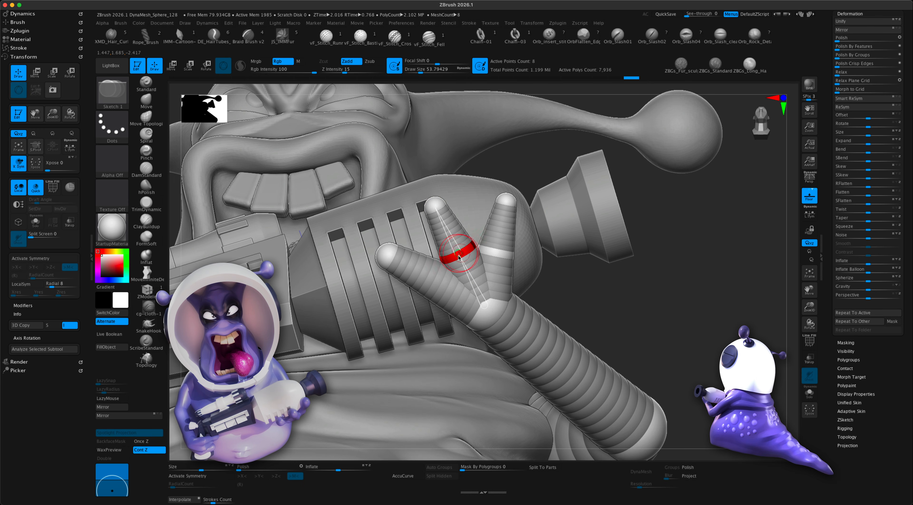
click(430, 276)
- Move the knuckle spheres outward to bend the three fingers around the underside of the gun barrel
click(173, 67)
drag(639, 325, 648, 331)
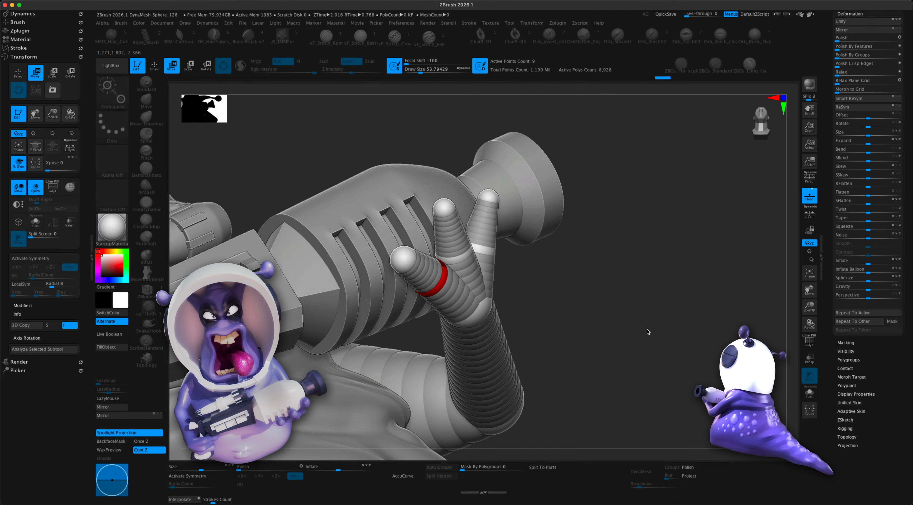
drag(485, 251, 508, 255)
drag(552, 276, 571, 282)
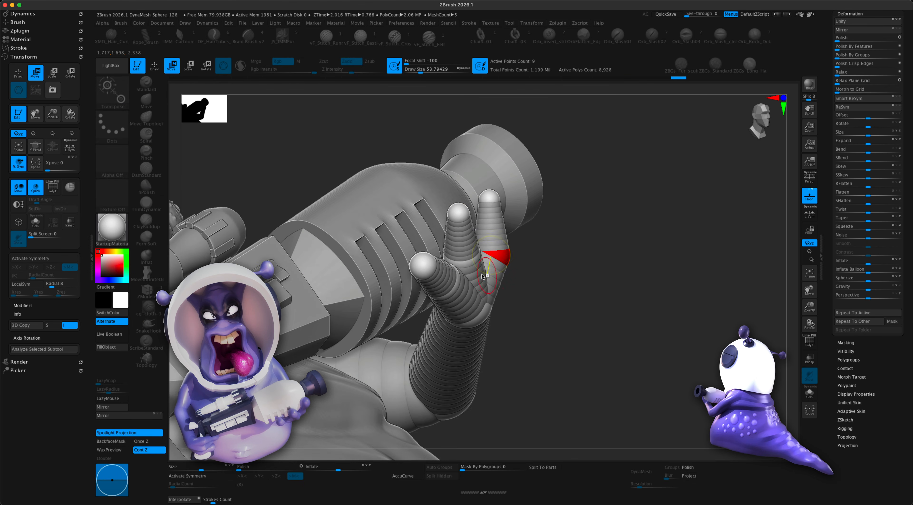
drag(473, 264, 485, 269)
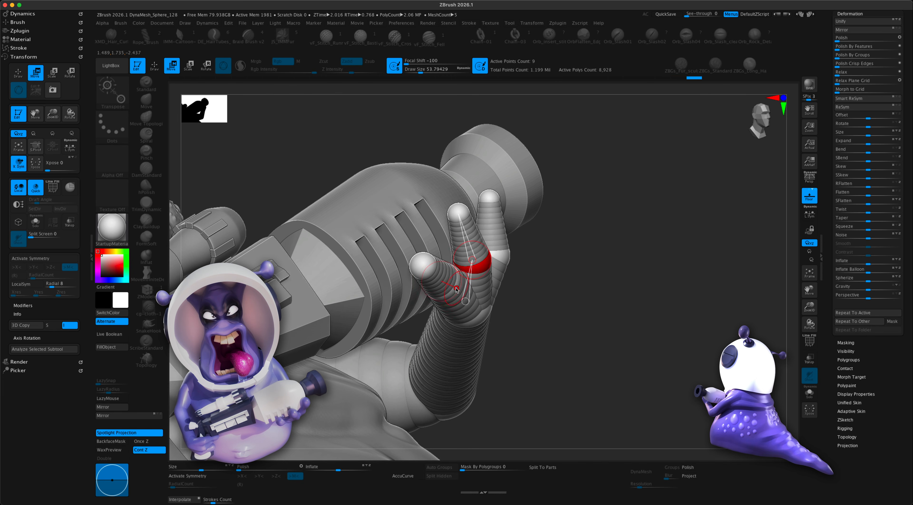
right_drag(457, 289, 472, 274)
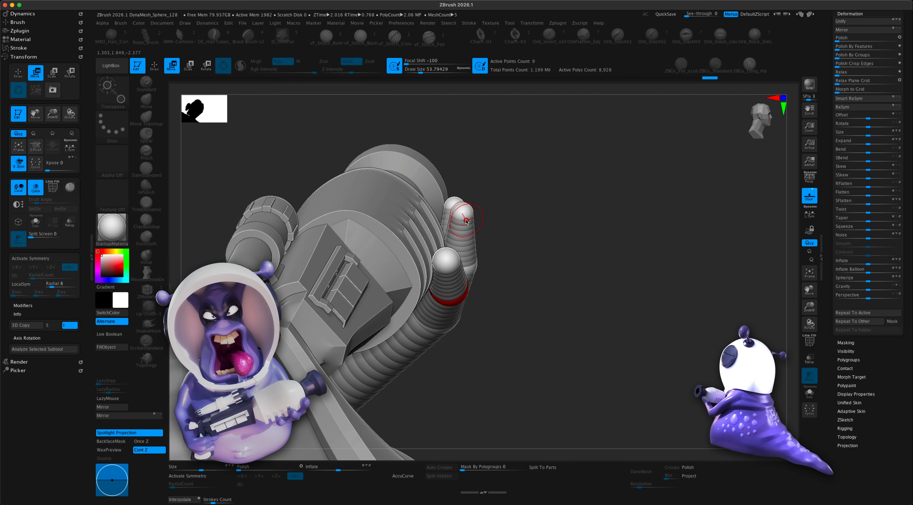
right_drag(451, 223, 499, 210)
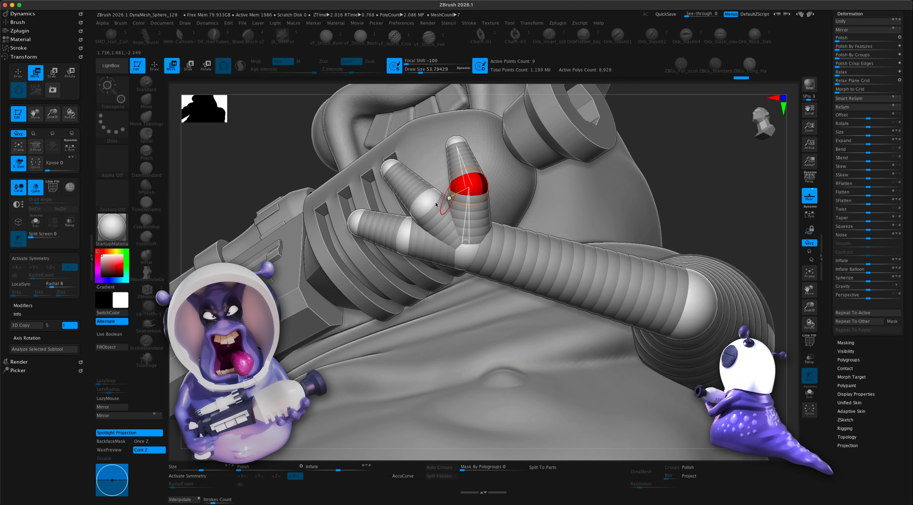
right_drag(758, 240, 742, 312)
right_drag(557, 212, 577, 222)
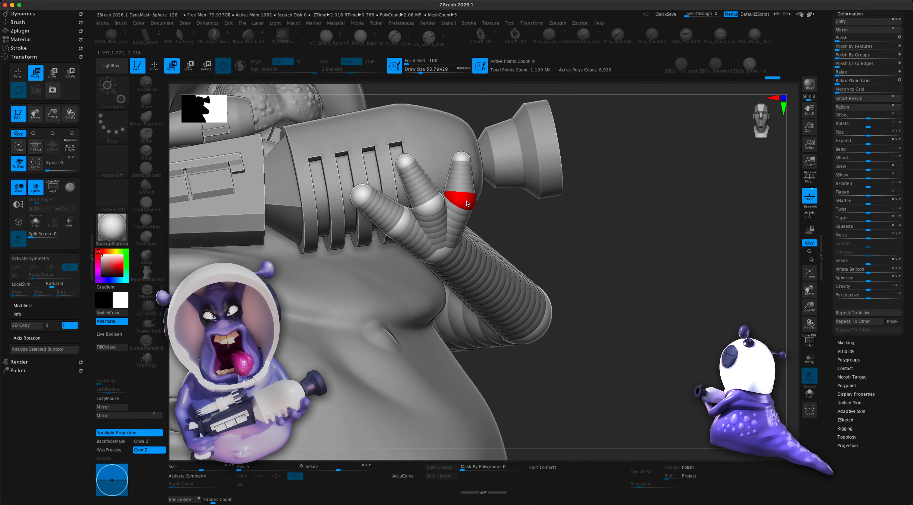
- Duplicate the ZSphere arm subtool and mirror the copy to the other side of the character
right_drag(597, 229, 661, 281)
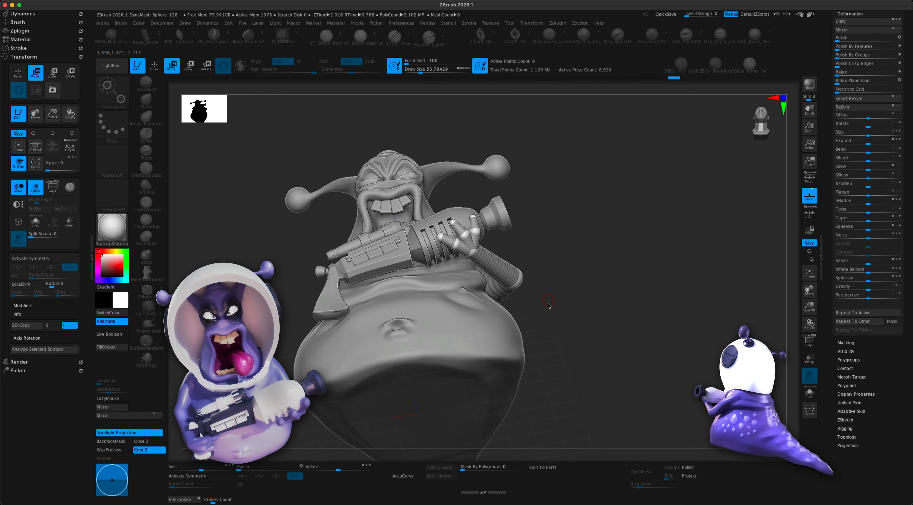
right_drag(548, 305, 534, 285)
right_drag(648, 311, 661, 346)
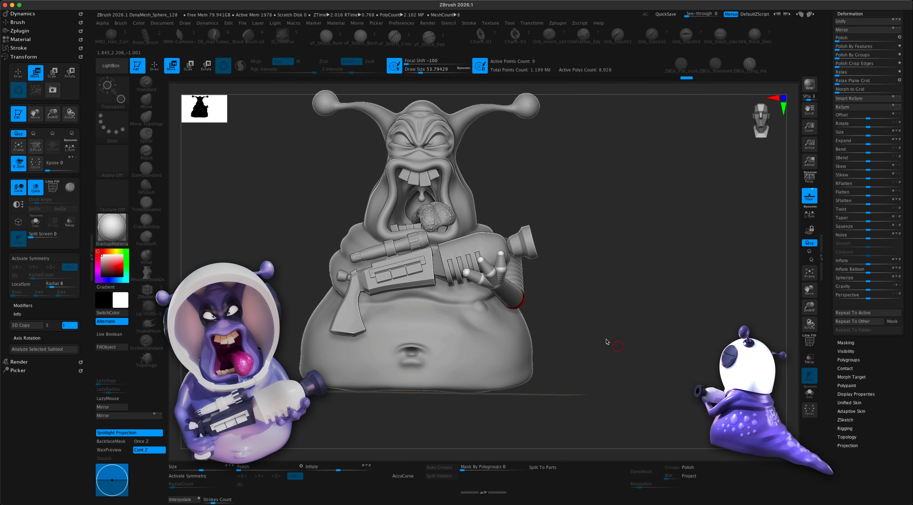
right_drag(577, 324, 656, 373)
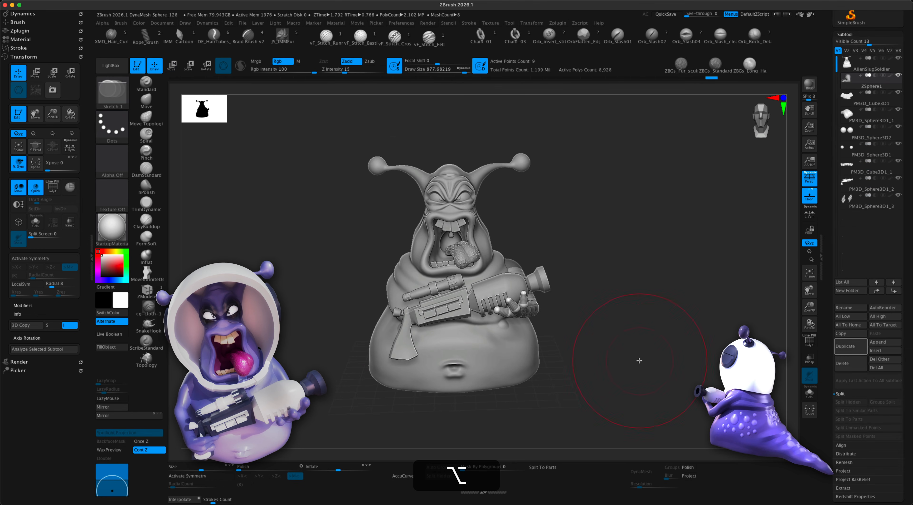
right_drag(632, 371, 614, 351)
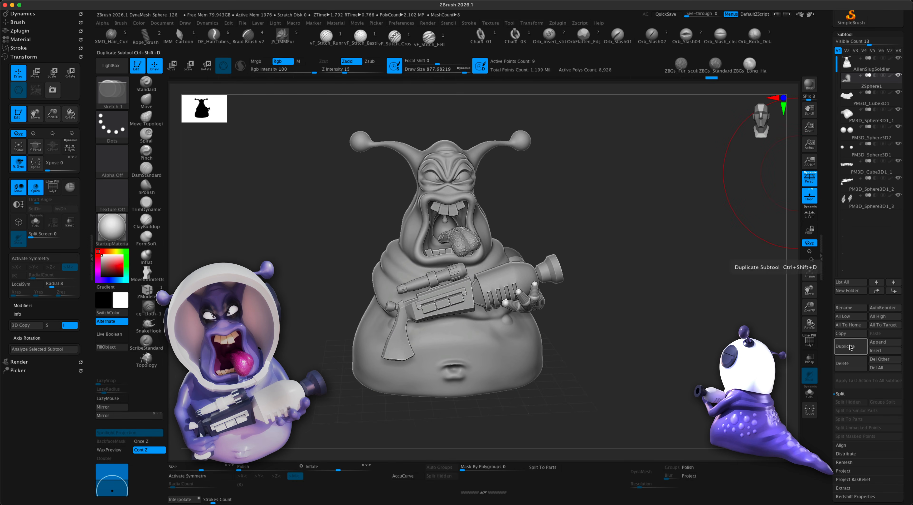
click(850, 348)
alt+right_drag(644, 272, 618, 326)
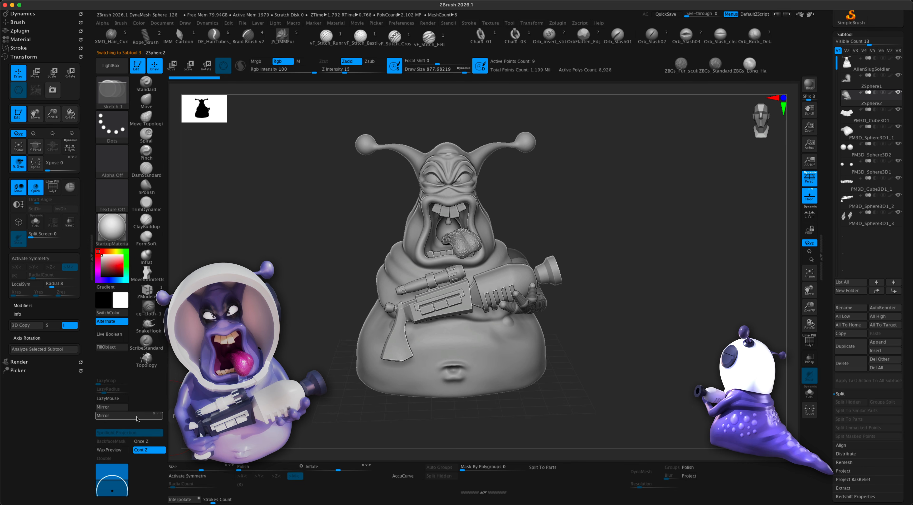
click(137, 415)
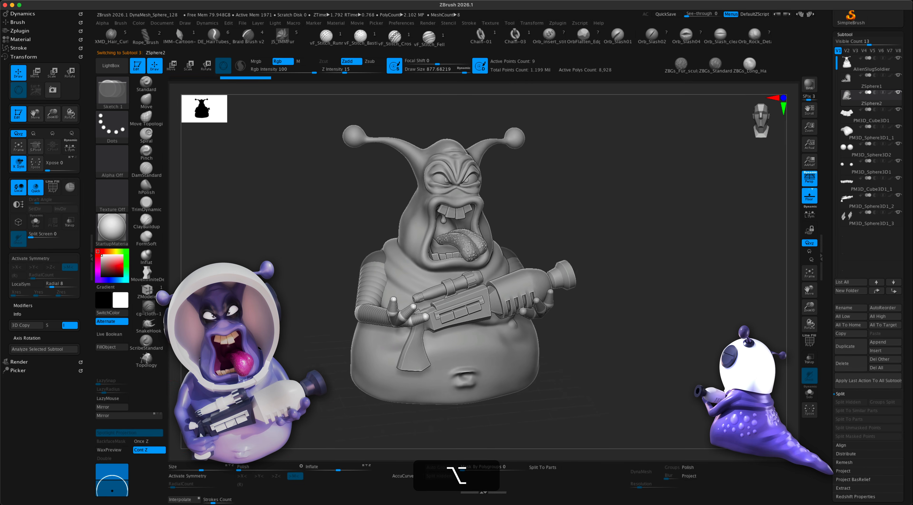
mouse_move(648, 269)
right_down()
mouse_move(615, 261)
mouse_move(692, 254)
mouse_move(686, 284)
right_up()
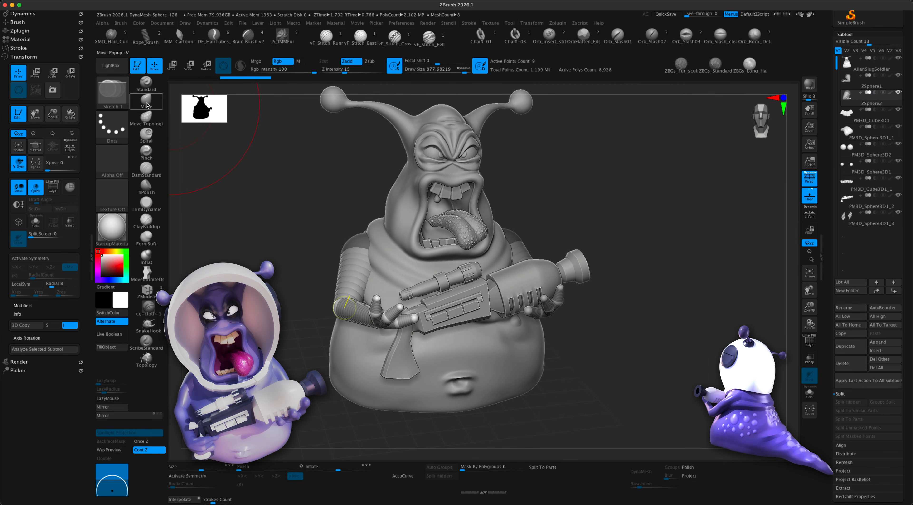
click(147, 105)
mouse_move(232, 294)
alt+right_down()
mouse_move(232, 342)
mouse_move(271, 303)
alt+right_up()
key(s)
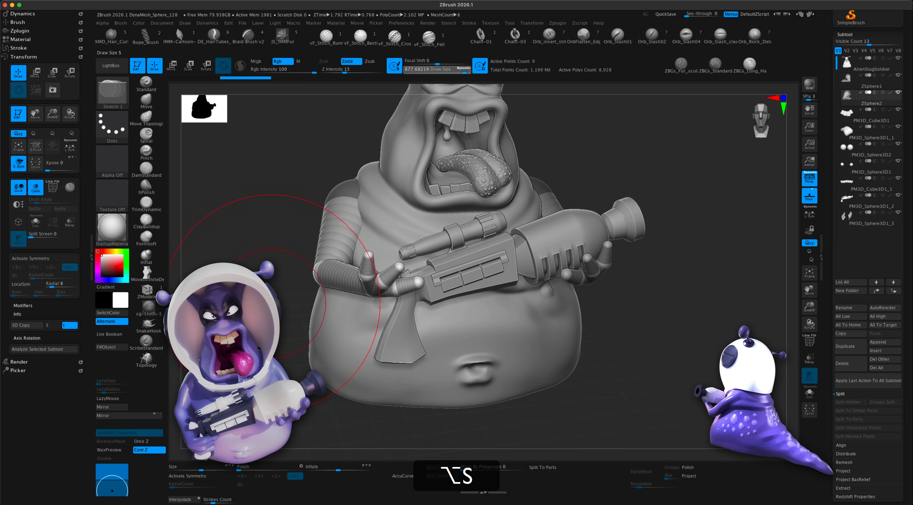
drag(271, 303, 244, 311)
key(s)
right_drag(244, 310, 281, 319)
key(s)
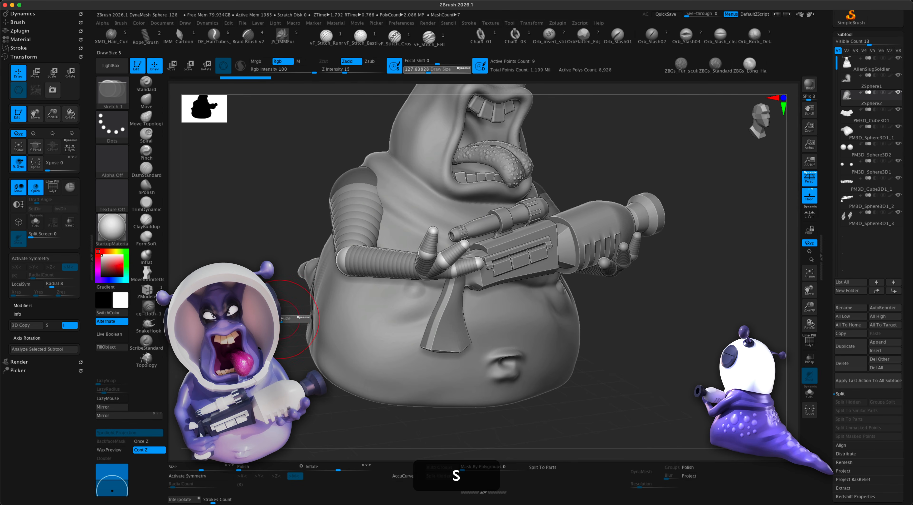
drag(285, 319, 301, 319)
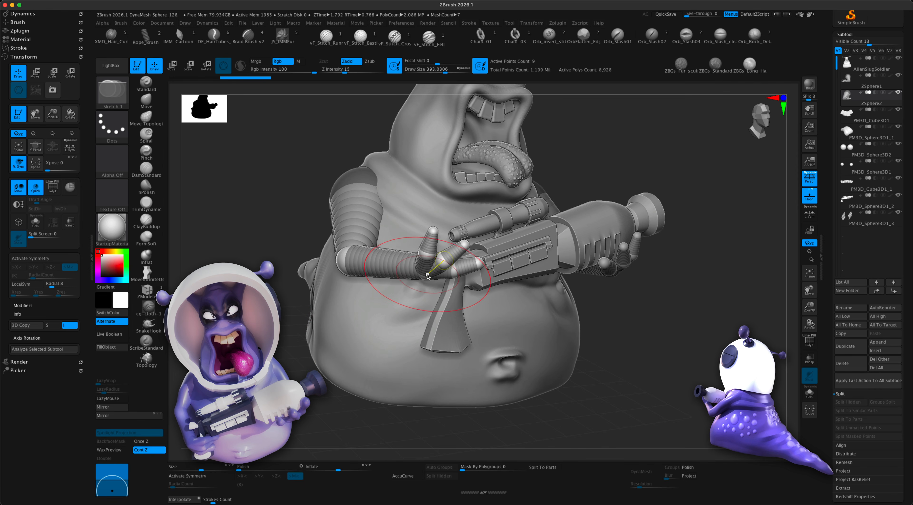
right_drag(426, 276, 493, 273)
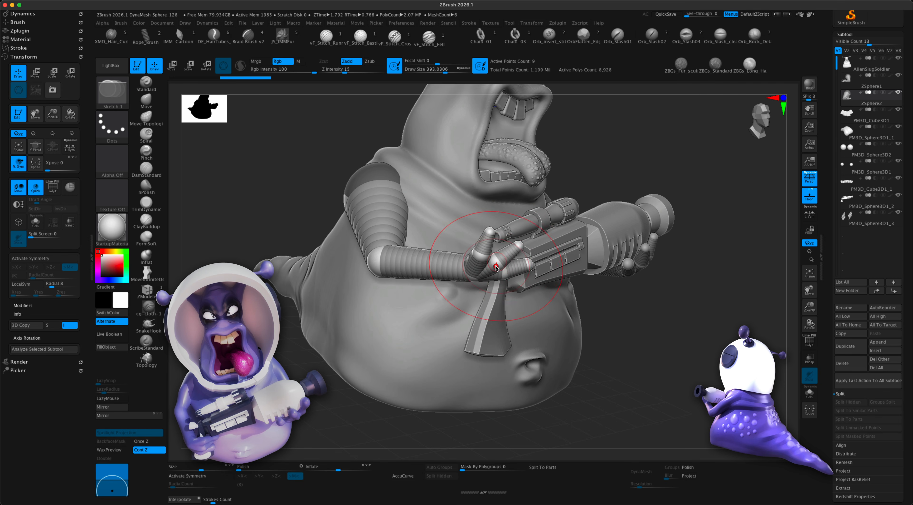
key(super+z)
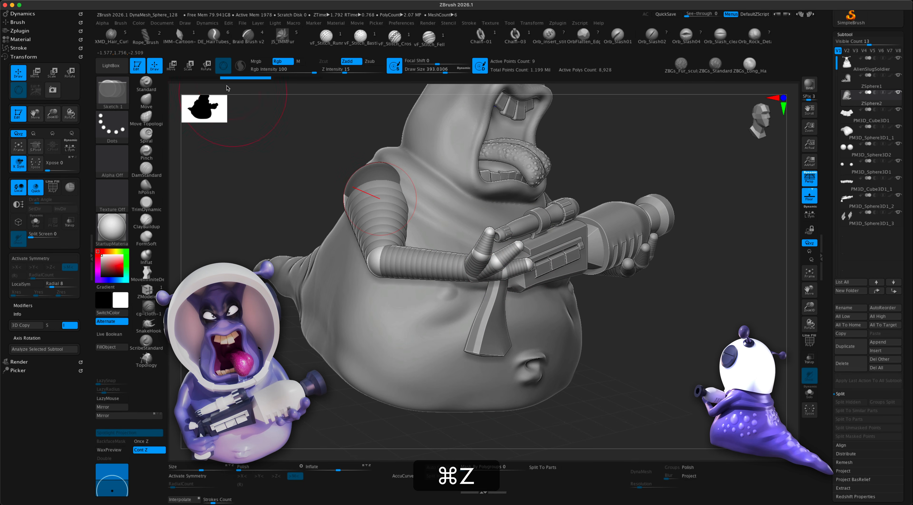
- Lower the mirrored hand's palm and finger spheres toward the gun's grip, reducing the draw size to about 158
click(175, 66)
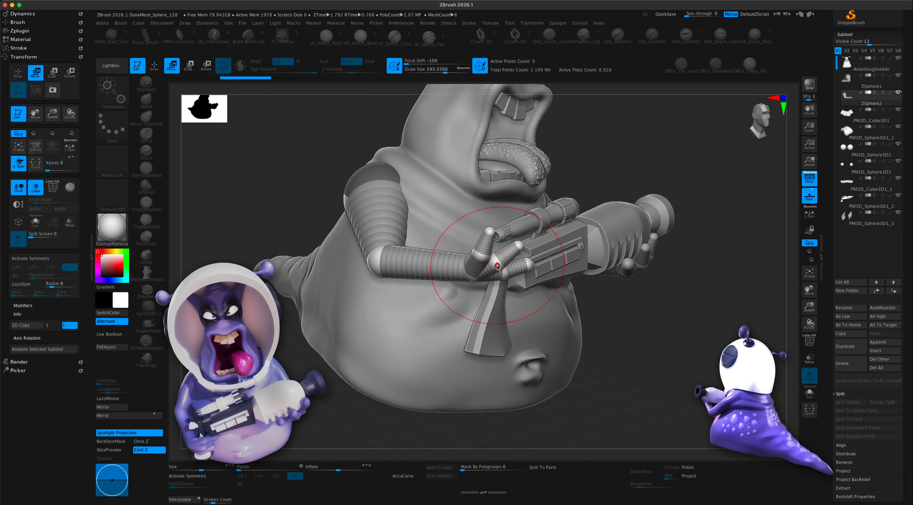
mouse_move(498, 267)
mouse_down()
mouse_move(496, 281)
mouse_move(493, 266)
mouse_move(500, 273)
mouse_up()
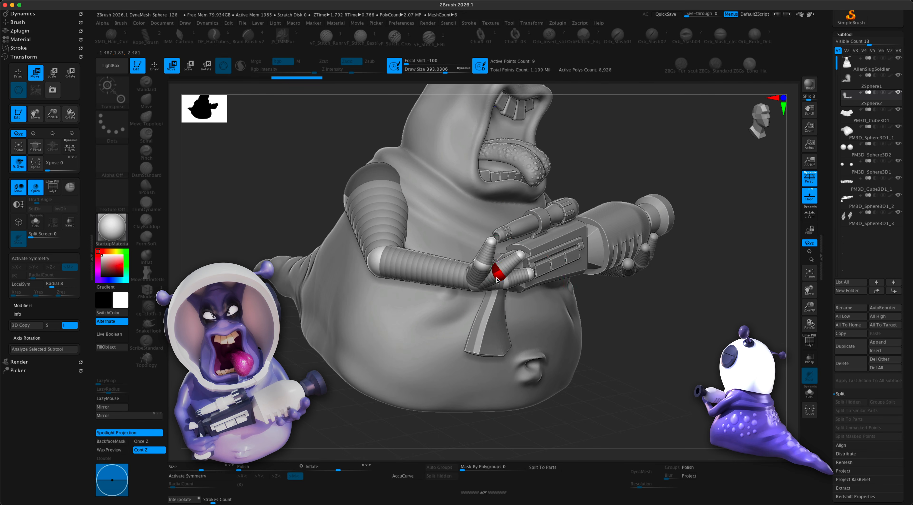
right_drag(496, 278, 485, 274)
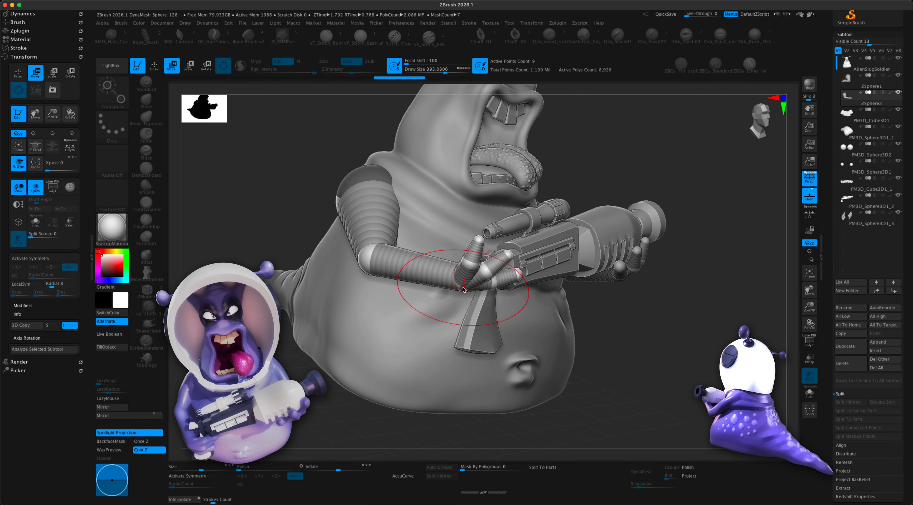
drag(464, 297, 464, 301)
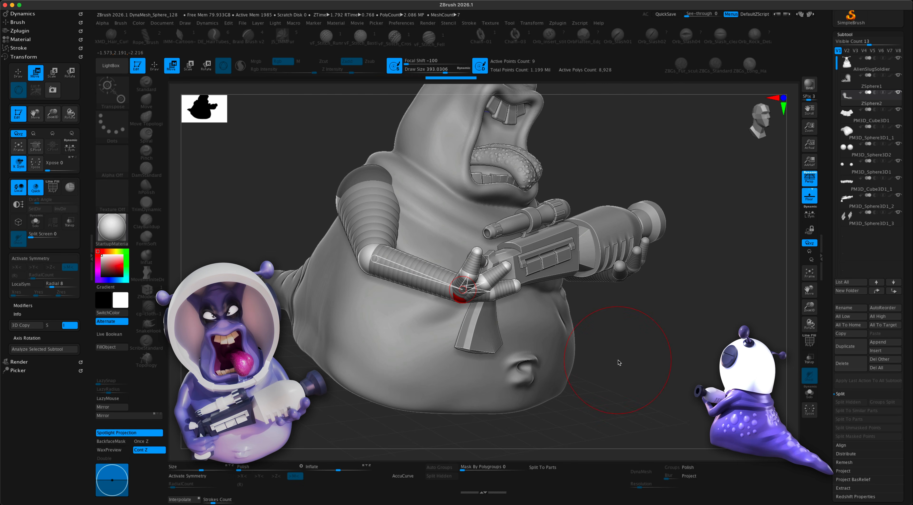
key(s)
drag(618, 360, 603, 359)
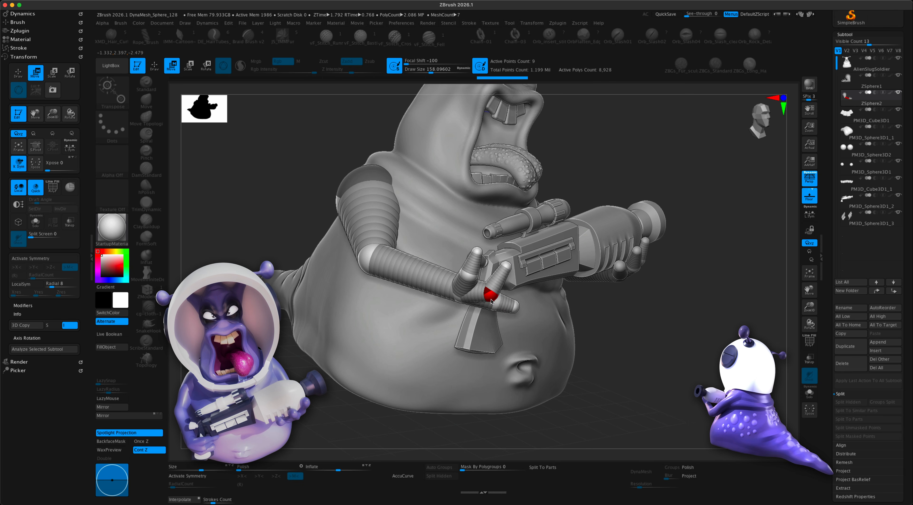
mouse_move(492, 302)
mouse_down()
mouse_move(463, 299)
mouse_move(476, 303)
mouse_up()
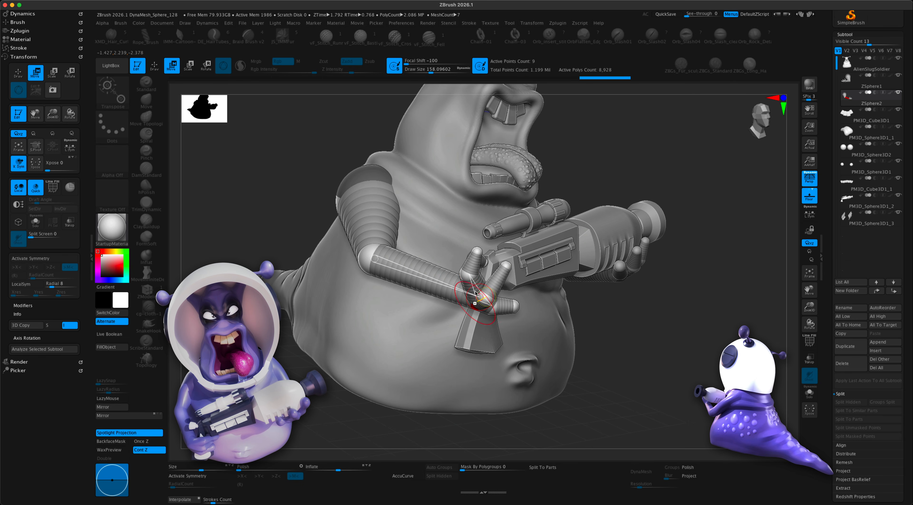
- Reposition the mirrored hand's finger ZSpheres to curl the fingers around the gun's grip, using a draw size of about 39
mouse_move(617, 344)
mouse_down()
mouse_move(570, 328)
mouse_move(550, 256)
mouse_move(539, 275)
mouse_up()
mouse_move(495, 317)
mouse_down()
mouse_move(513, 337)
mouse_move(483, 321)
mouse_up()
drag(547, 336, 515, 371)
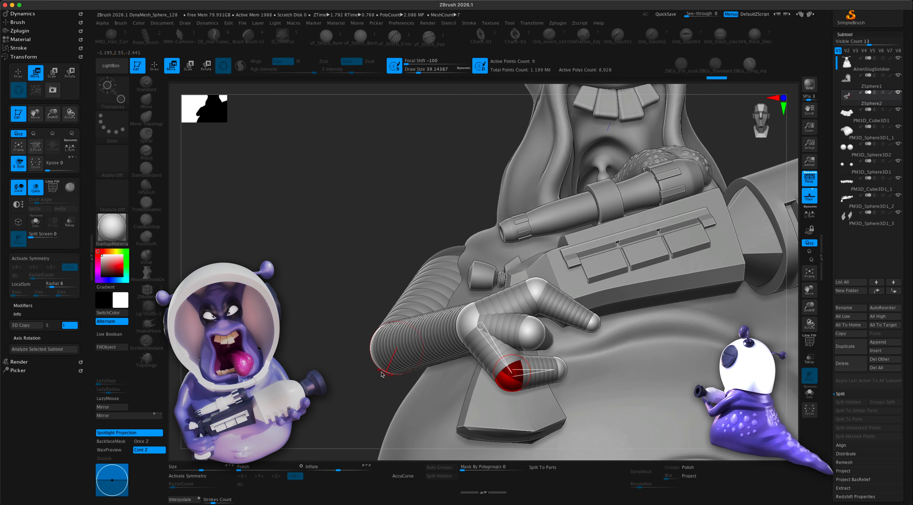
mouse_move(382, 374)
mouse_down()
mouse_move(452, 378)
mouse_move(348, 375)
mouse_up()
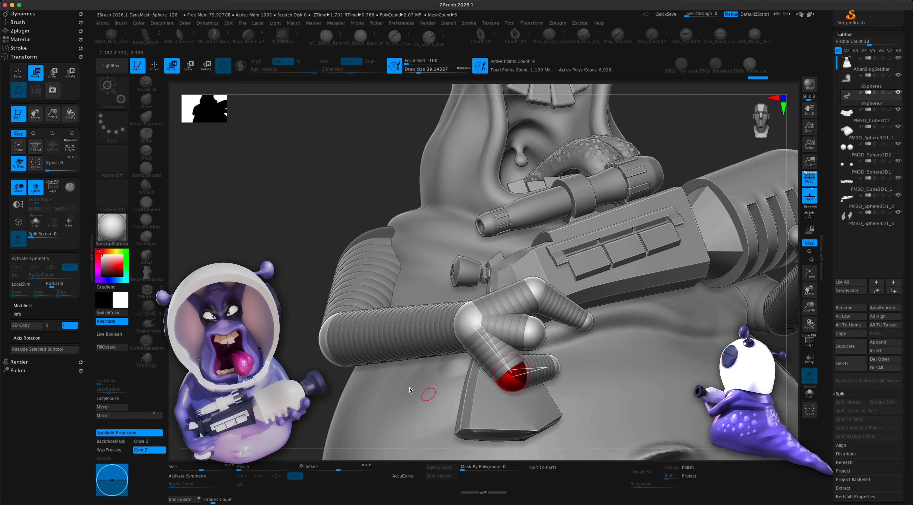
drag(410, 390, 544, 354)
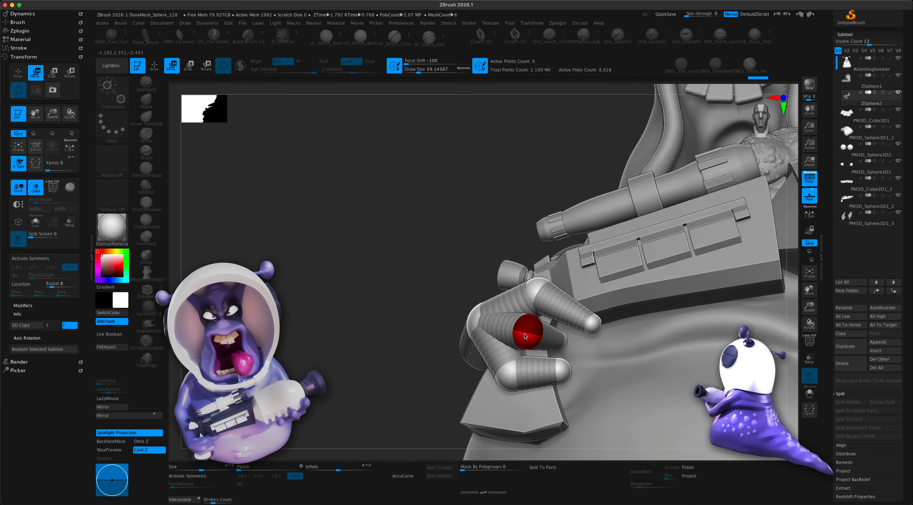
drag(416, 352, 540, 368)
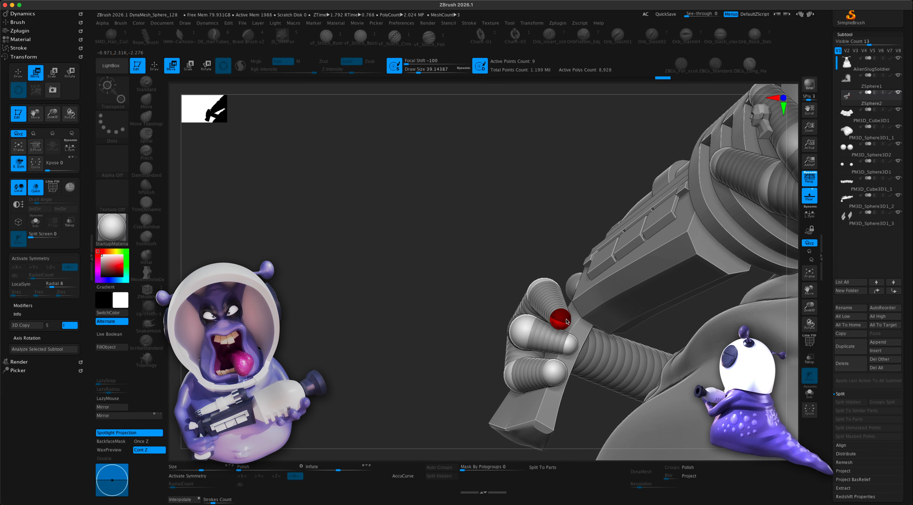
drag(566, 321, 585, 320)
drag(435, 288, 547, 350)
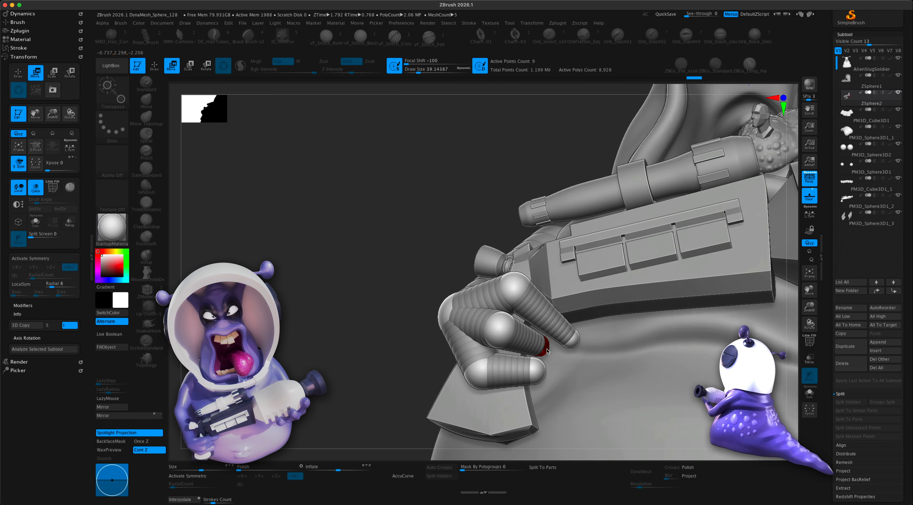
- Nudge the mirrored arm's elbow ZSphere slightly forward in side view and return to Draw mode
drag(400, 384, 790, 337)
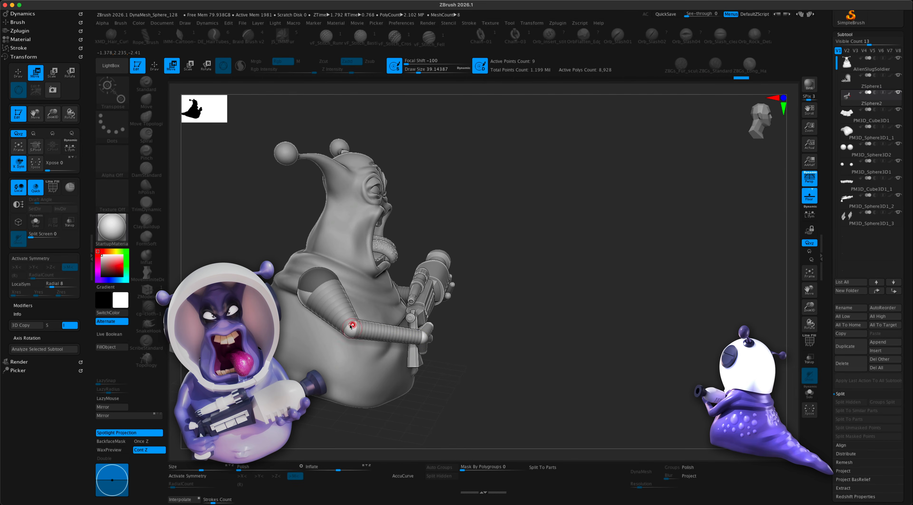
drag(351, 325, 357, 326)
drag(573, 357, 614, 348)
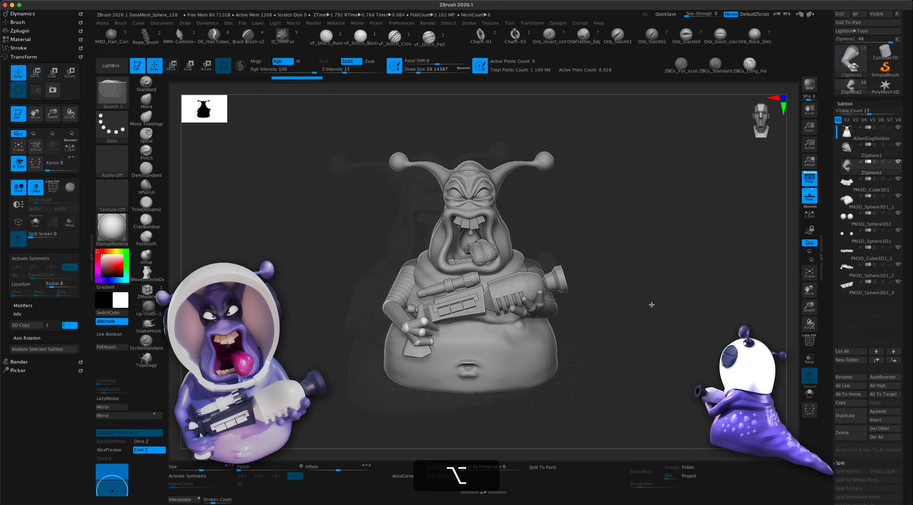
mouse_move(330, 356)
mouse_down()
mouse_move(351, 349)
mouse_move(367, 297)
mouse_move(396, 275)
mouse_up()
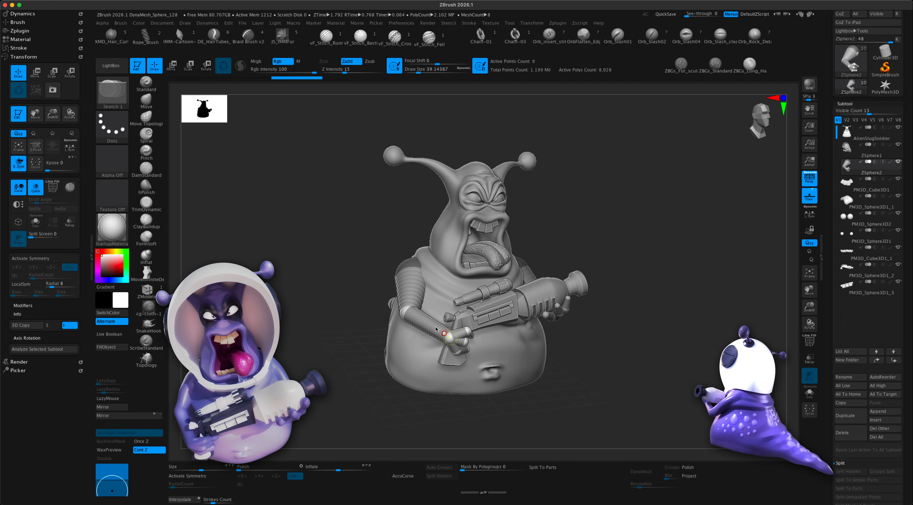
drag(697, 356, 685, 349)
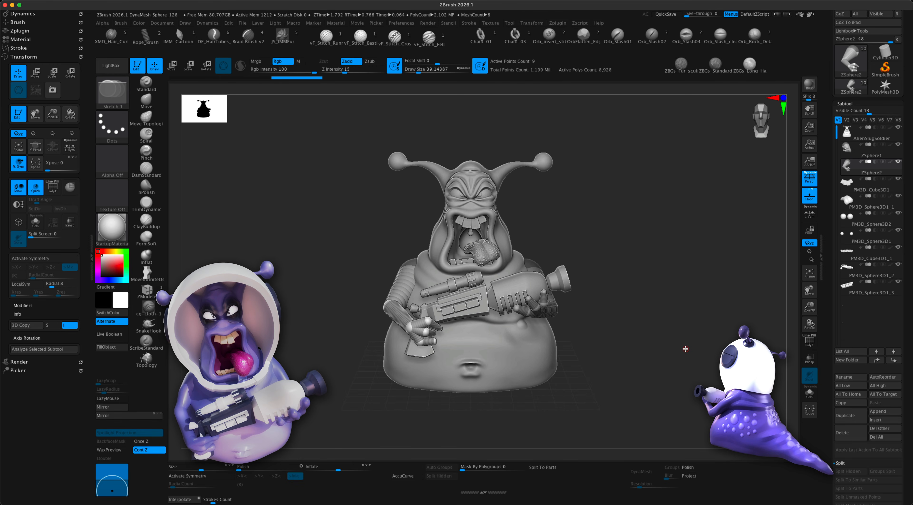
- Preview the mirrored arm's adaptive skin and switch back to its ZSpheres
key(a)
key(a)
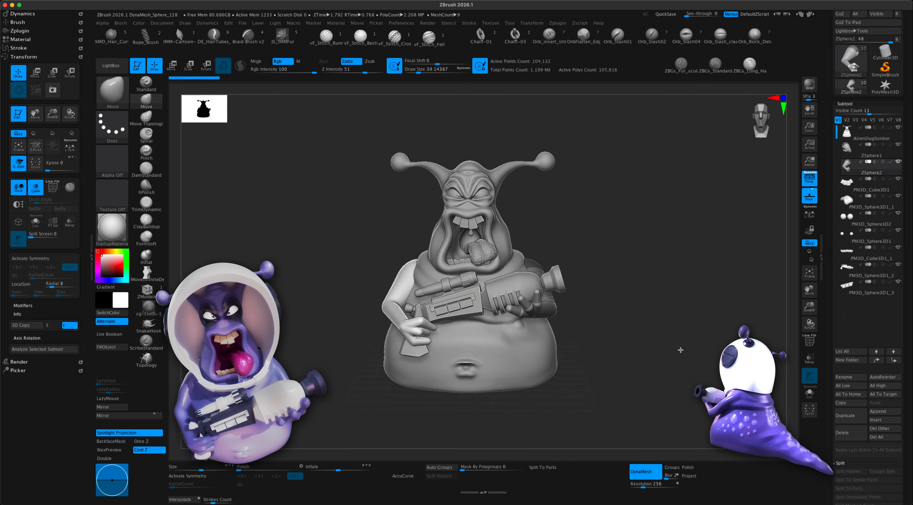
mouse_move(684, 336)
mouse_down()
mouse_move(682, 329)
mouse_move(694, 344)
mouse_up()
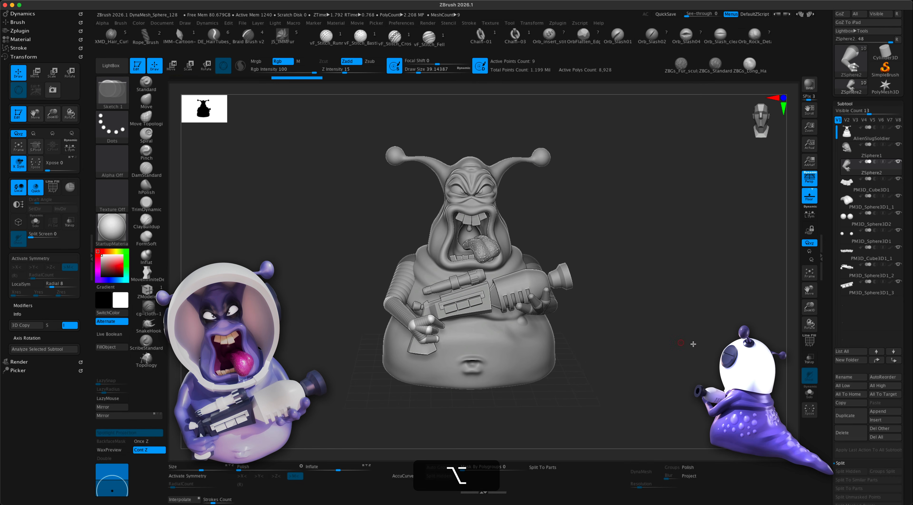
- Generate an adaptive skin mesh from the ZSphere2 arm with a density of 3
scroll(910, 379, down, 8)
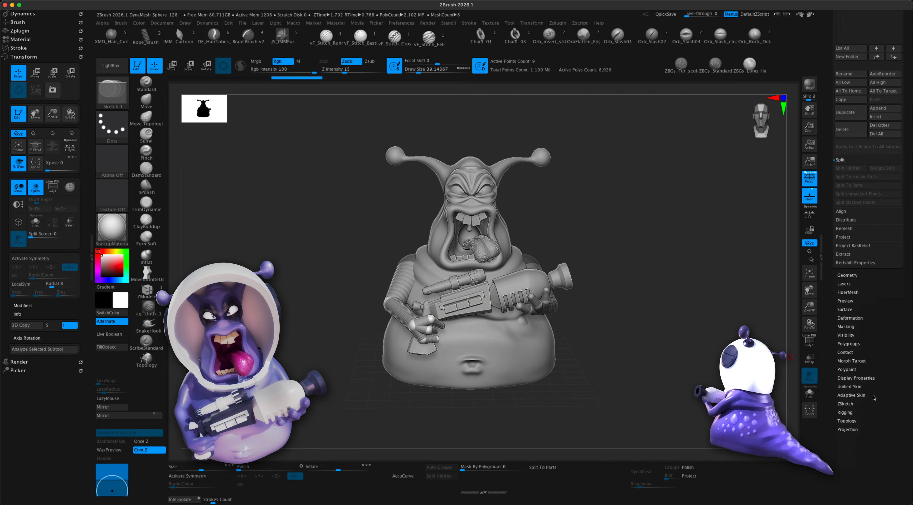
click(851, 395)
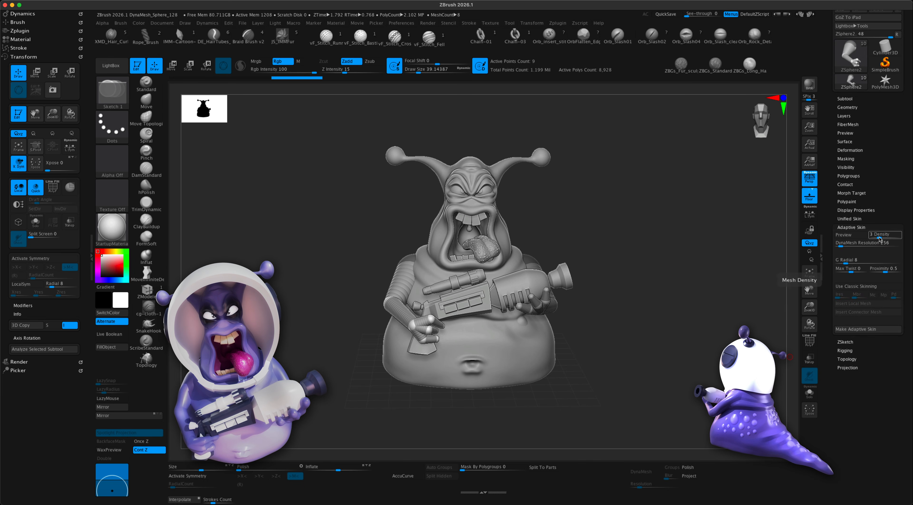
click(880, 237)
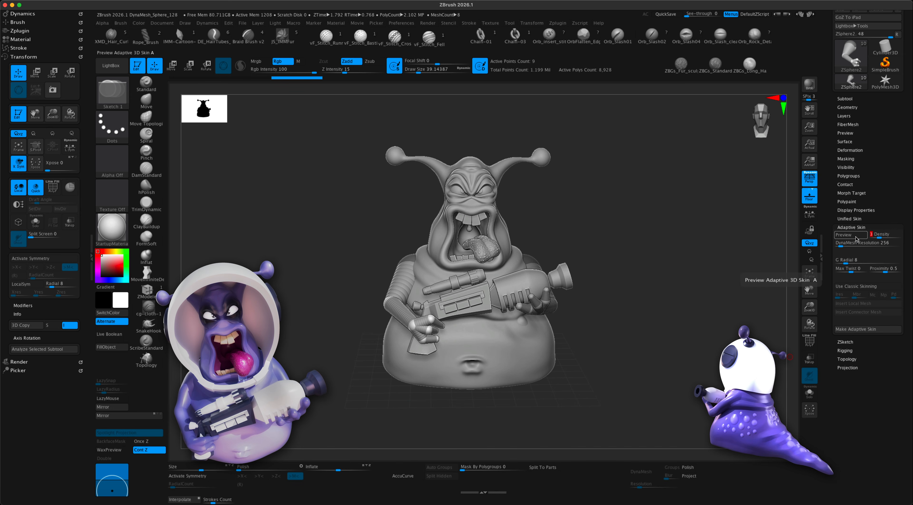
click(851, 235)
click(856, 237)
click(856, 237)
click(855, 237)
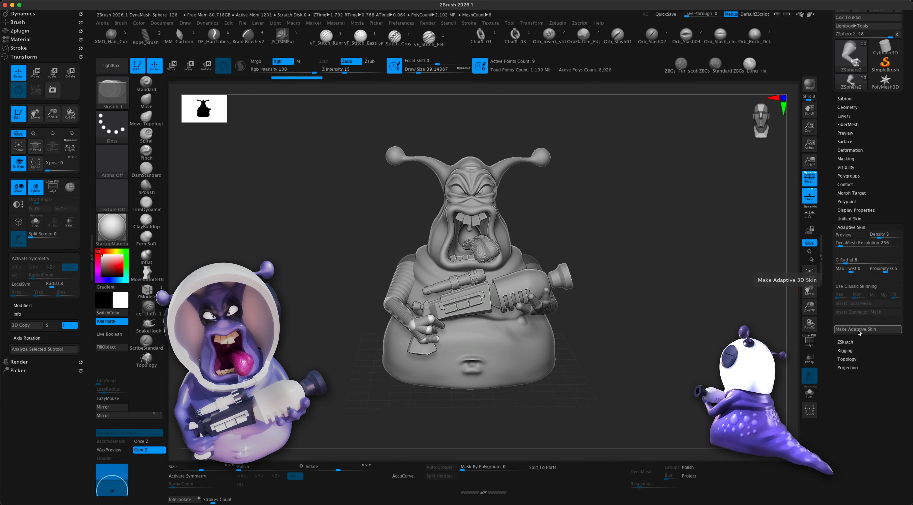
click(859, 329)
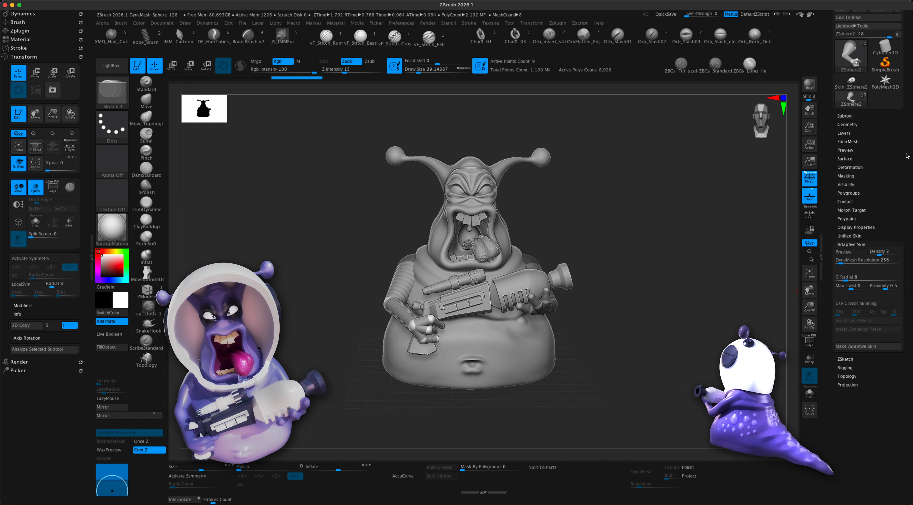
- Inspect the Skin_ZSphere2 mesh on its own and switch back to the full character tool
scroll(901, 172, up, 1)
scroll(900, 181, up, 2)
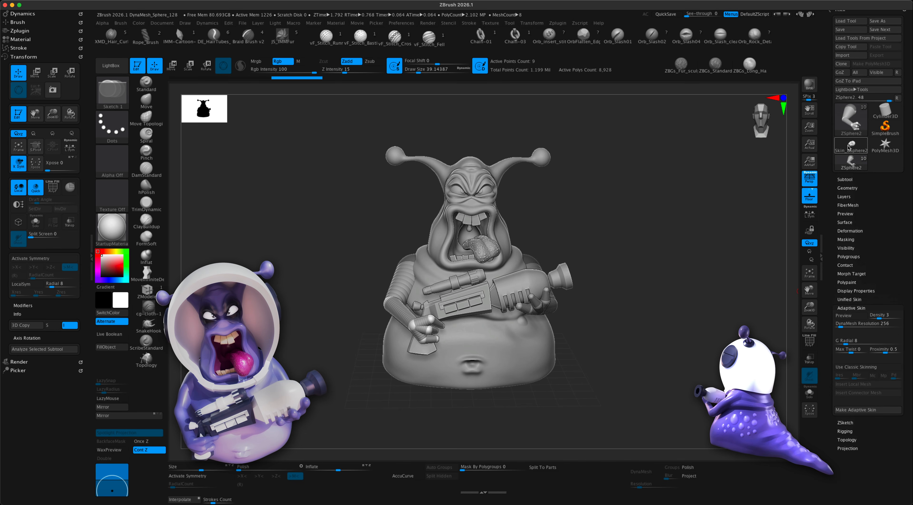
mouse_move(851, 146)
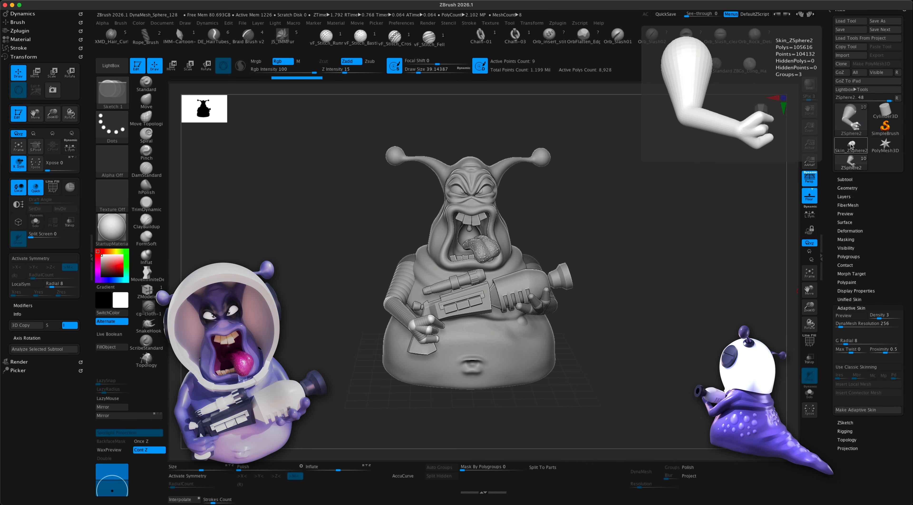
click(851, 146)
drag(605, 275, 576, 270)
drag(594, 273, 626, 271)
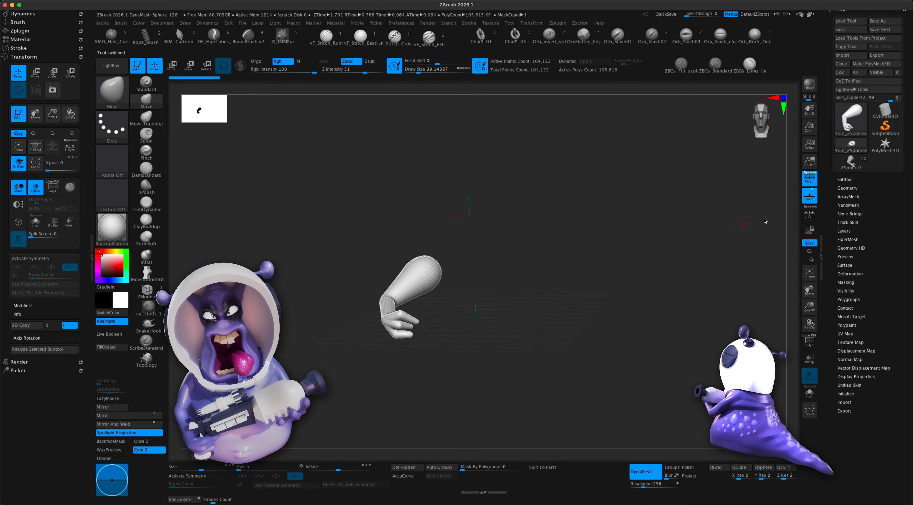
click(849, 164)
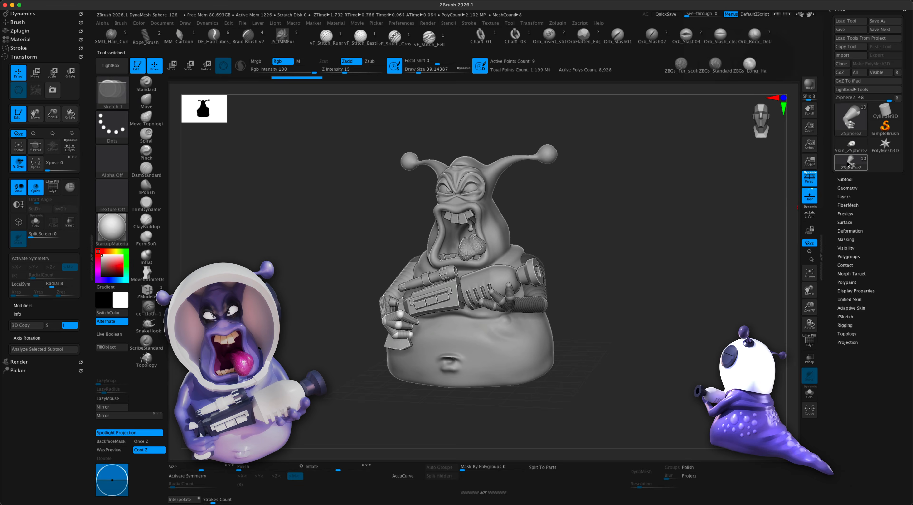
- Hide the ZSphere2 subtool and generate an adaptive skin mesh from the ZSphere1 arm with a density of 3
click(844, 179)
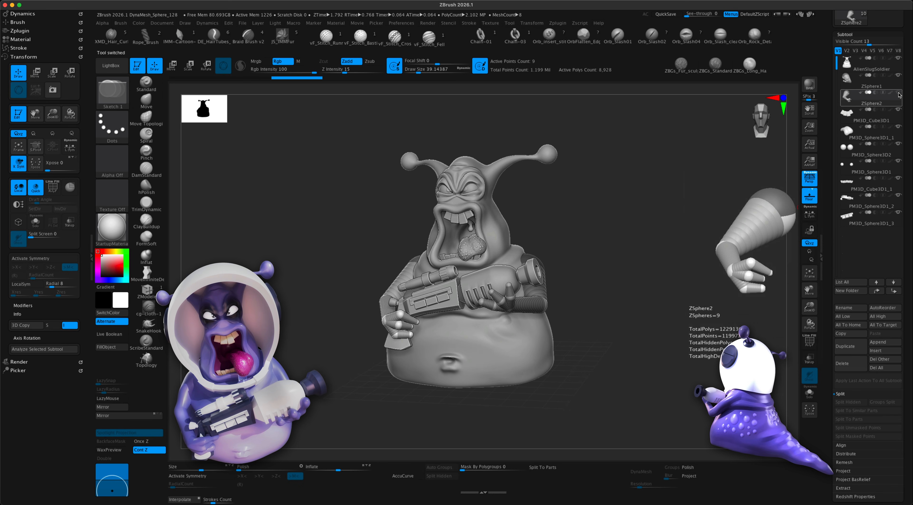
click(858, 82)
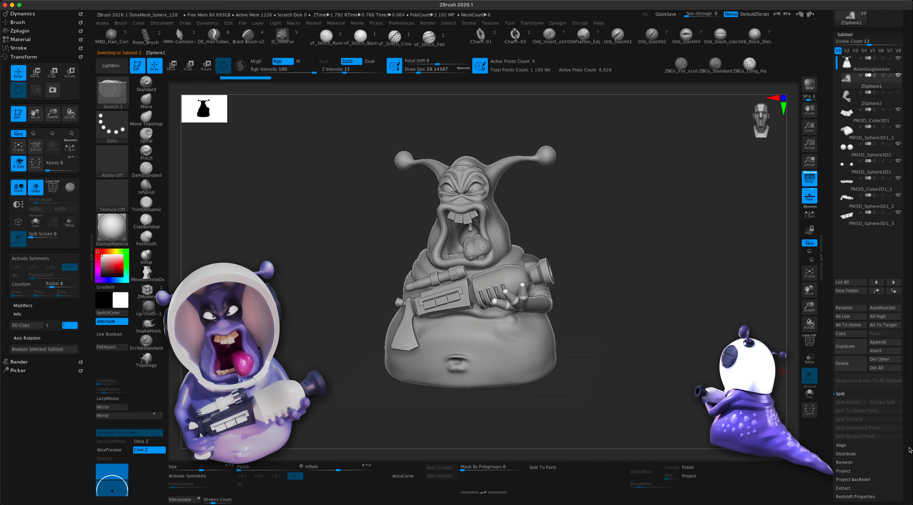
scroll(909, 450, down, 5)
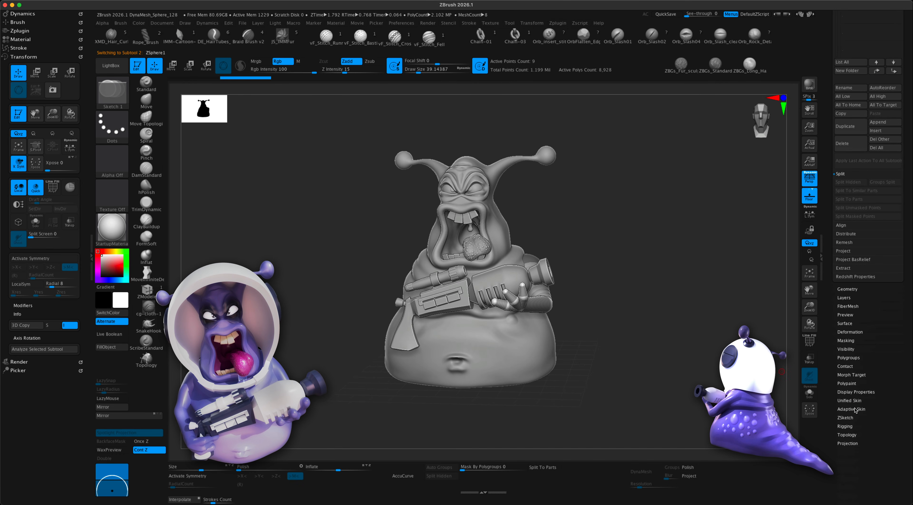
click(852, 409)
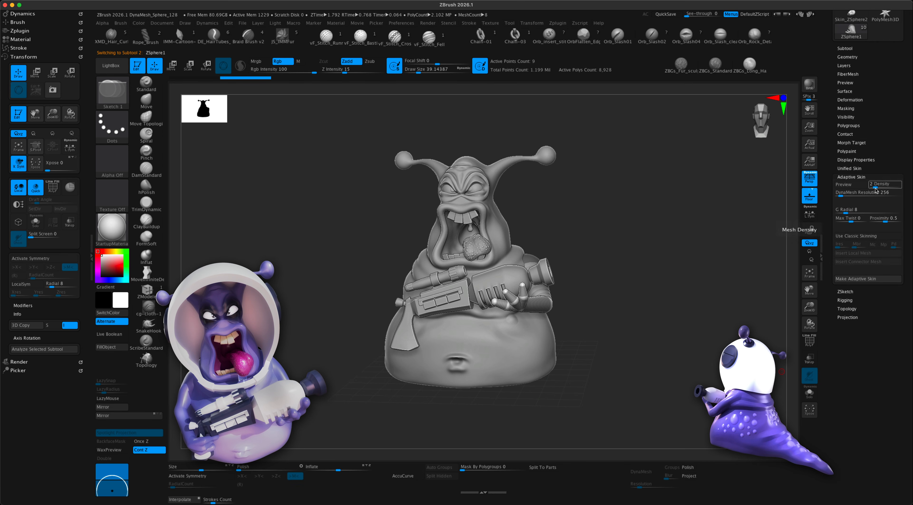
click(856, 188)
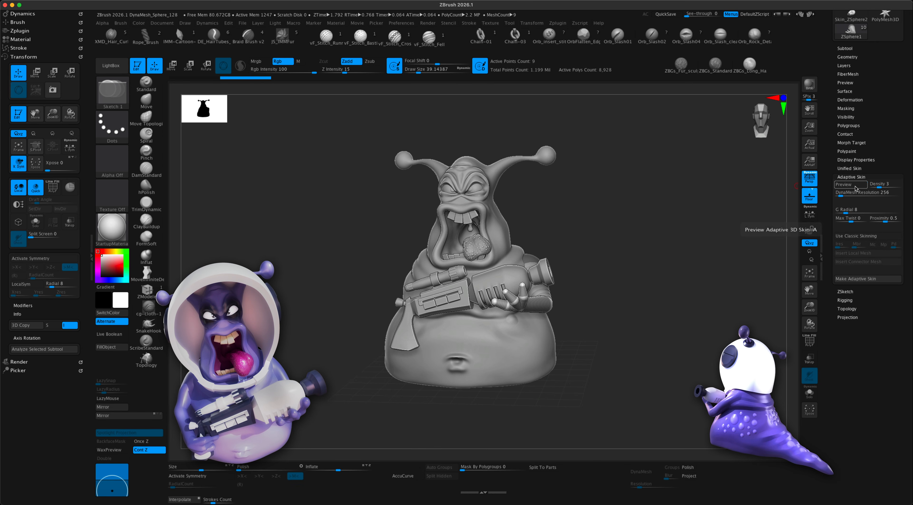
click(857, 279)
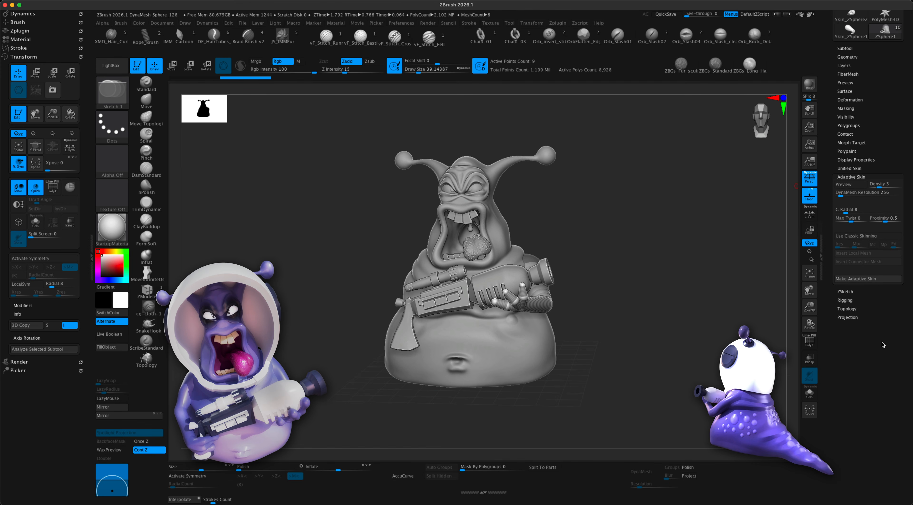
- Hide the ZSphere1 subtool and insert the Skin_ZSphere1 mesh below it in the subtool list
drag(883, 278, 883, 414)
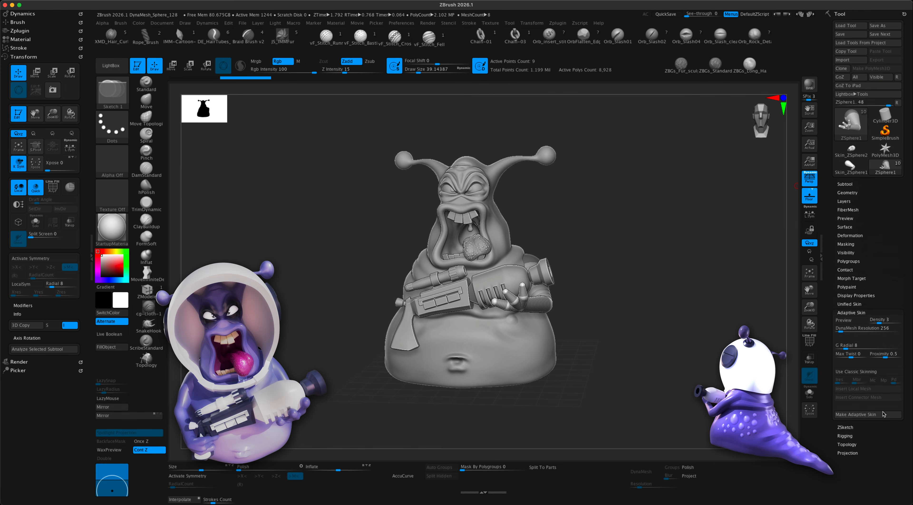
click(846, 184)
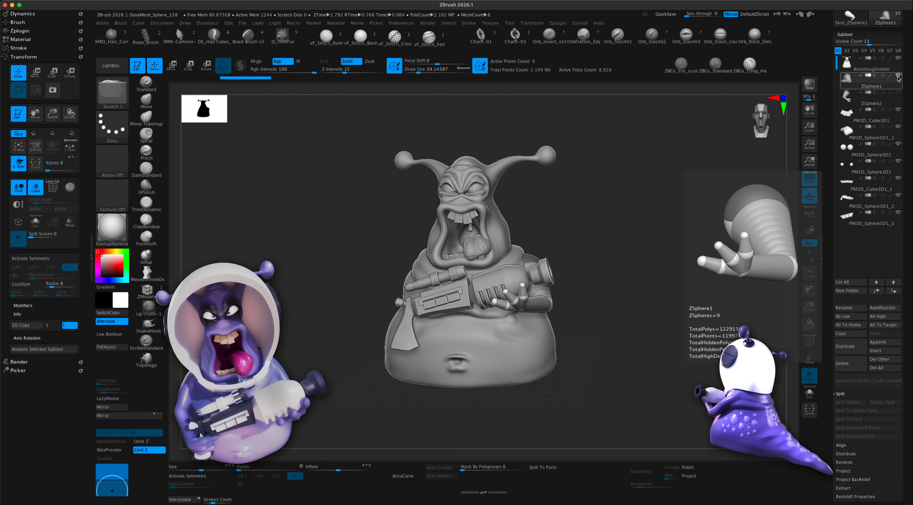
click(880, 351)
mouse_move(846, 383)
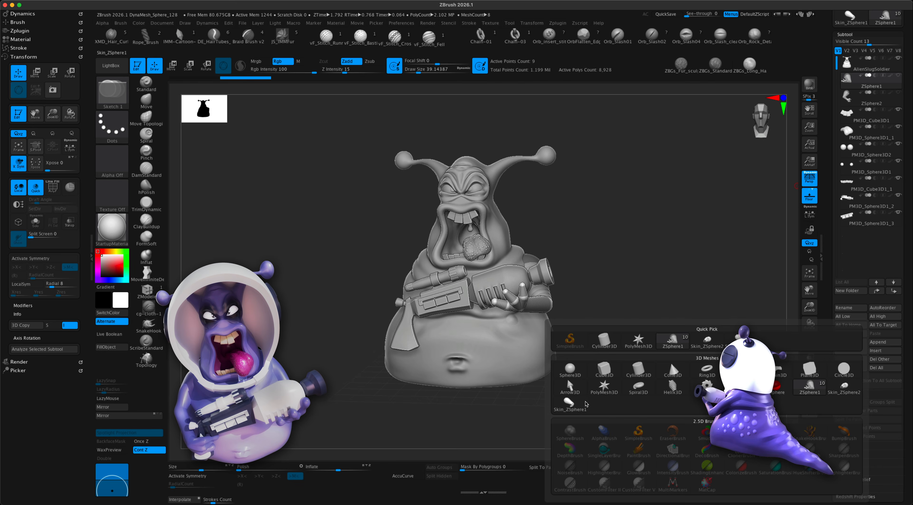
click(567, 402)
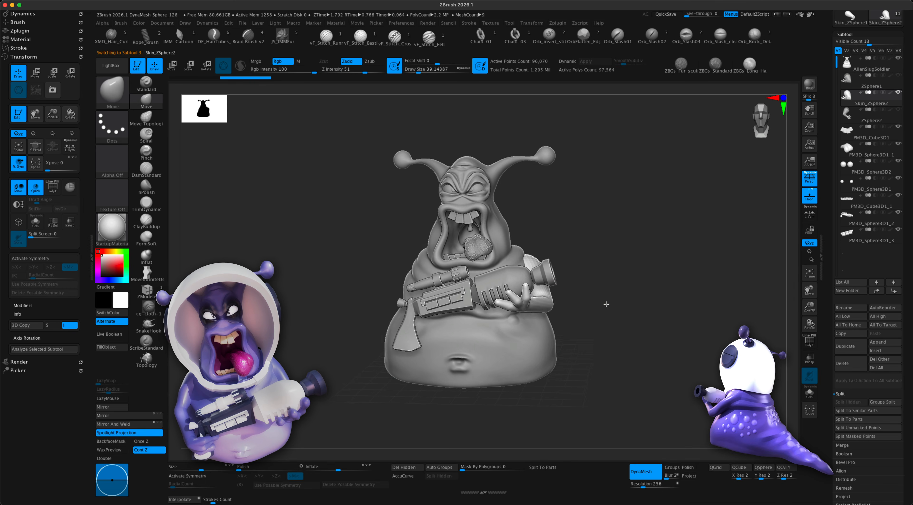
- Insert the Skin_ZSphere2 mesh as a subtool to replace the other hidden ZSphere arm
click(878, 350)
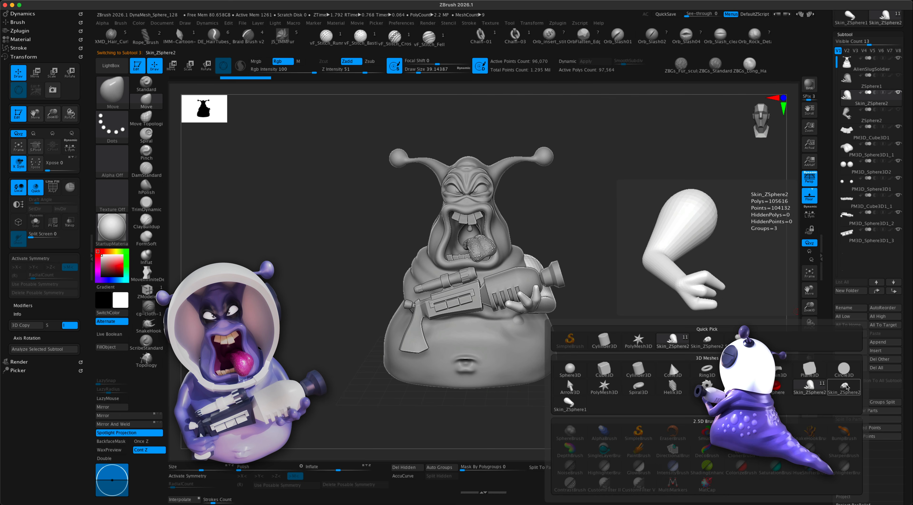
click(846, 386)
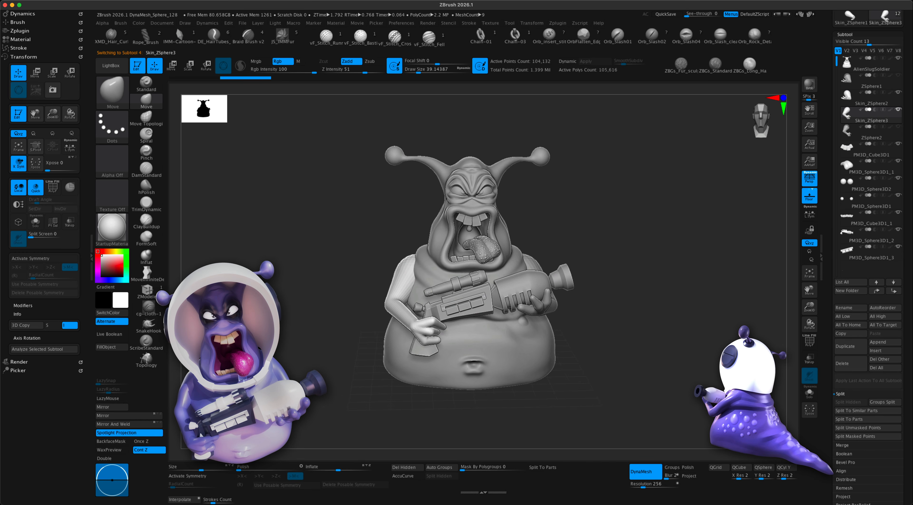
drag(713, 363, 705, 358)
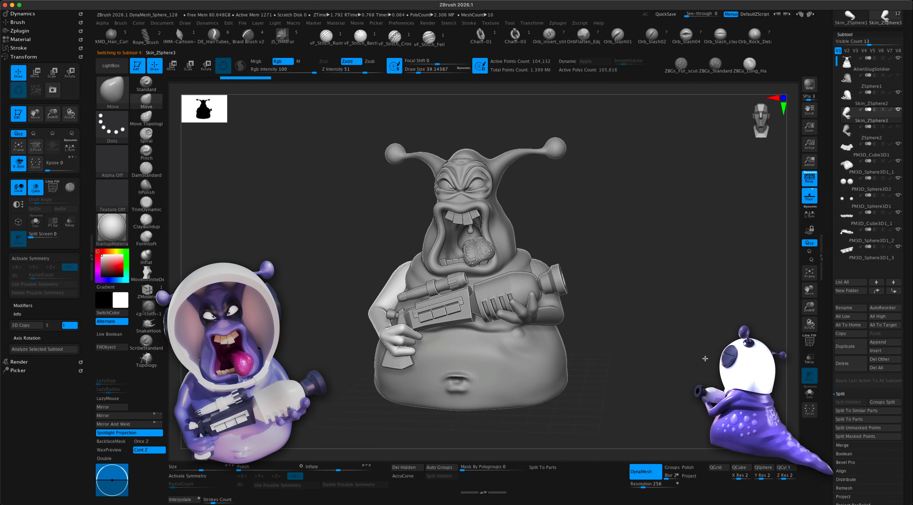
- Move the hidden ZSphere1 and ZSphere2 subtools to the end of the subtool list
click(850, 82)
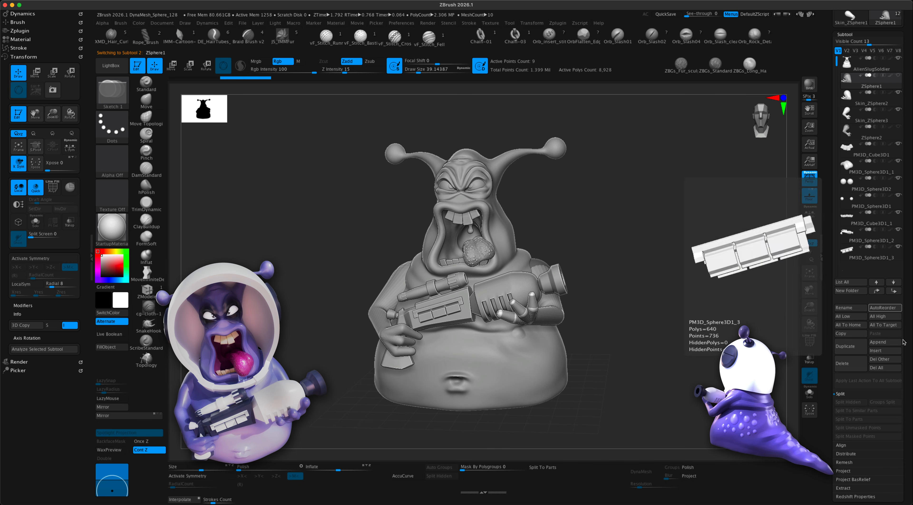
click(893, 290)
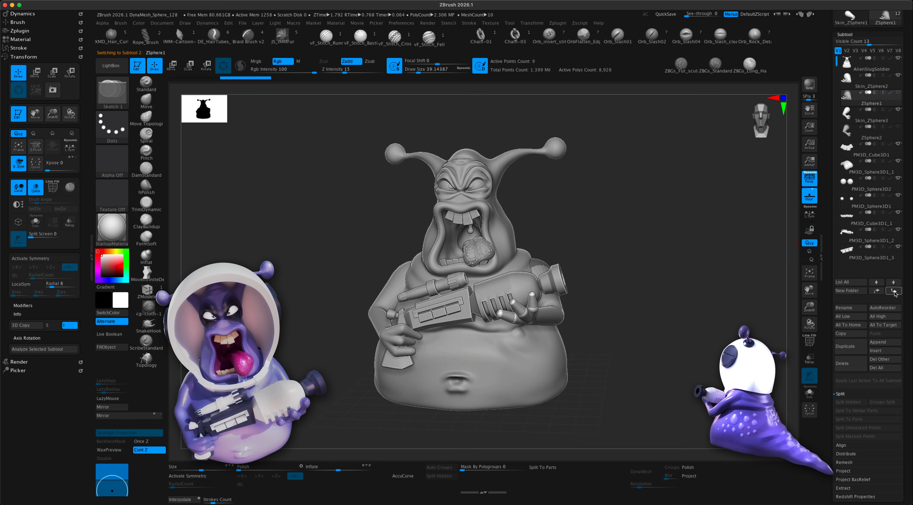
click(894, 291)
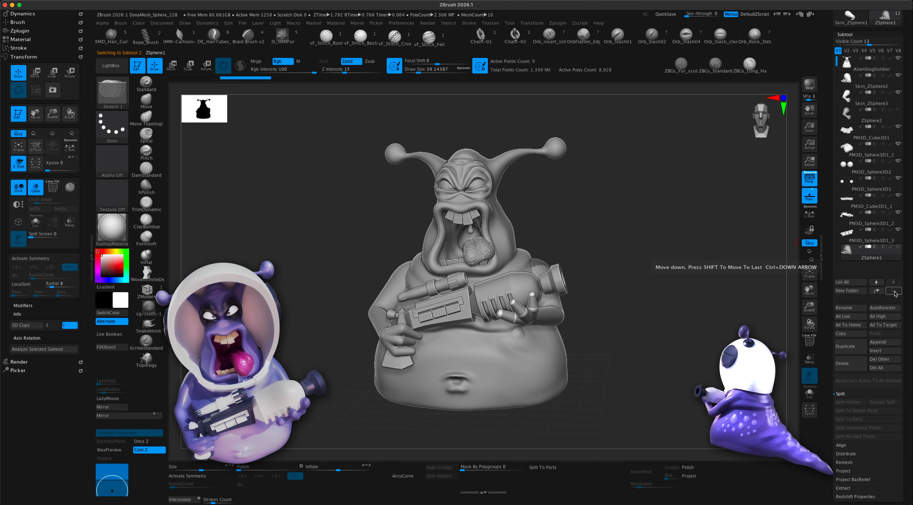
click(845, 111)
click(893, 291)
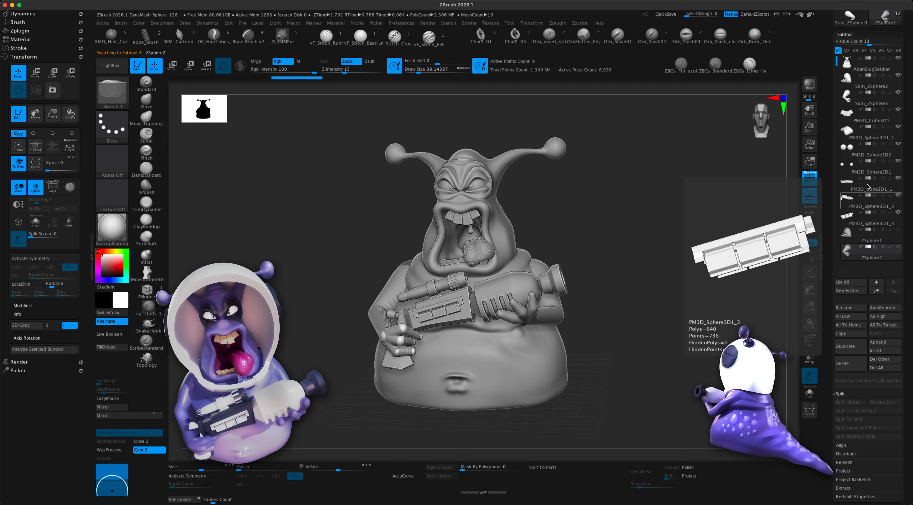
- Select the Skin_ZSphere2 arm and polish its faceted surface
click(849, 81)
mouse_move(718, 216)
mouse_down()
mouse_move(737, 218)
mouse_move(728, 234)
mouse_move(685, 244)
mouse_up()
drag(585, 290, 607, 287)
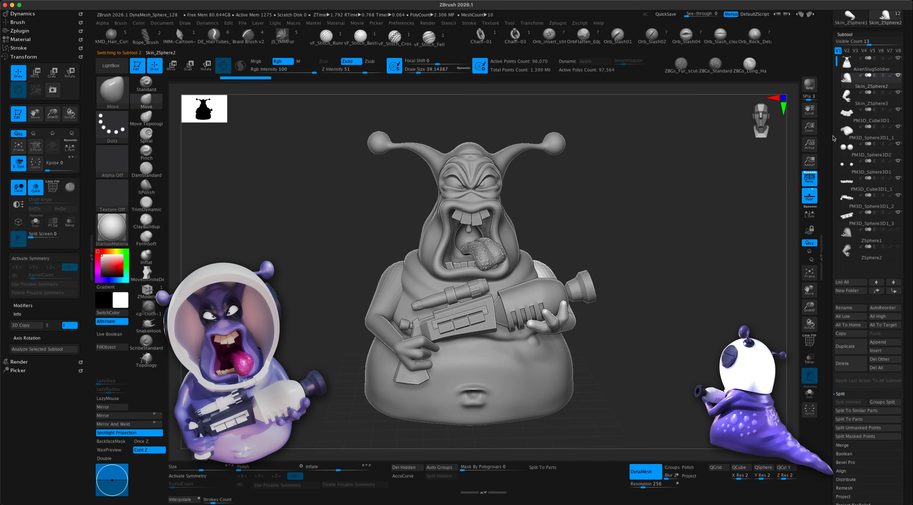
drag(665, 245, 641, 245)
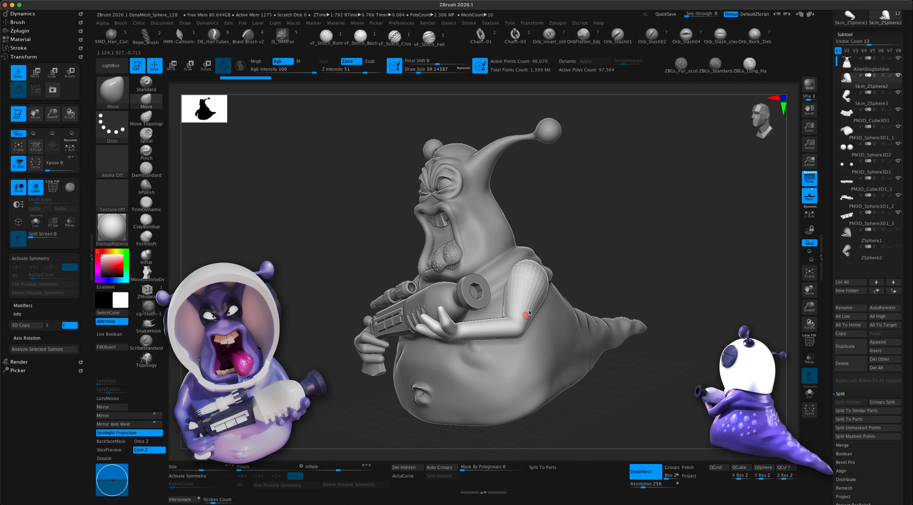
drag(697, 368, 692, 375)
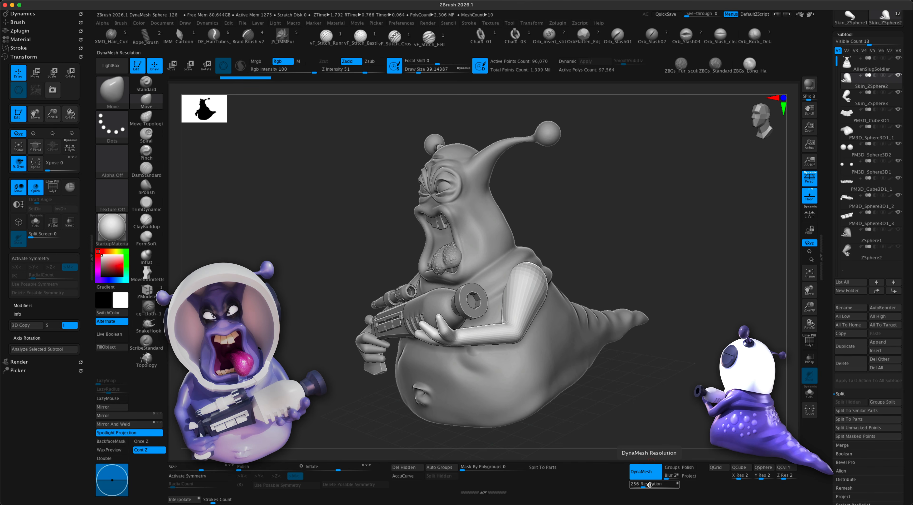
key(super)
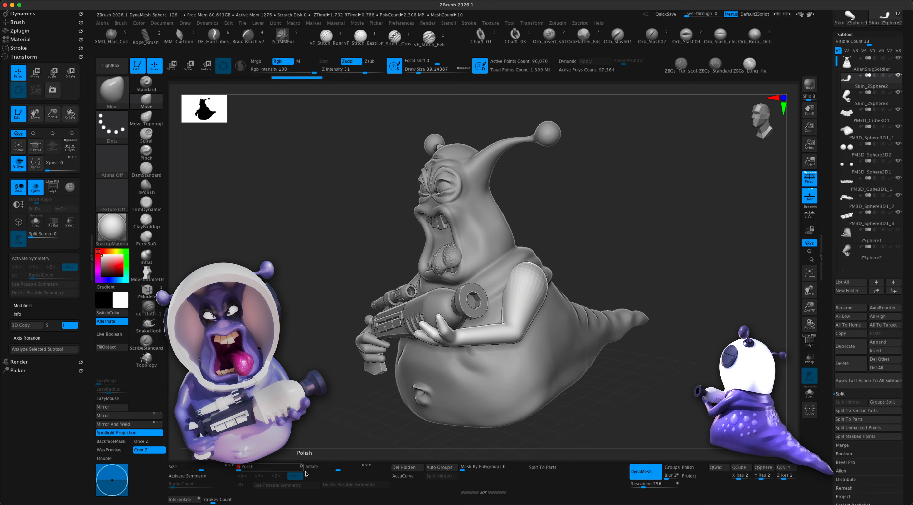
- Smooth the upper arm and shoulder of Skin_ZSphere2 at a draw size of about 386, undoing the last change
key(s)
key(shift)
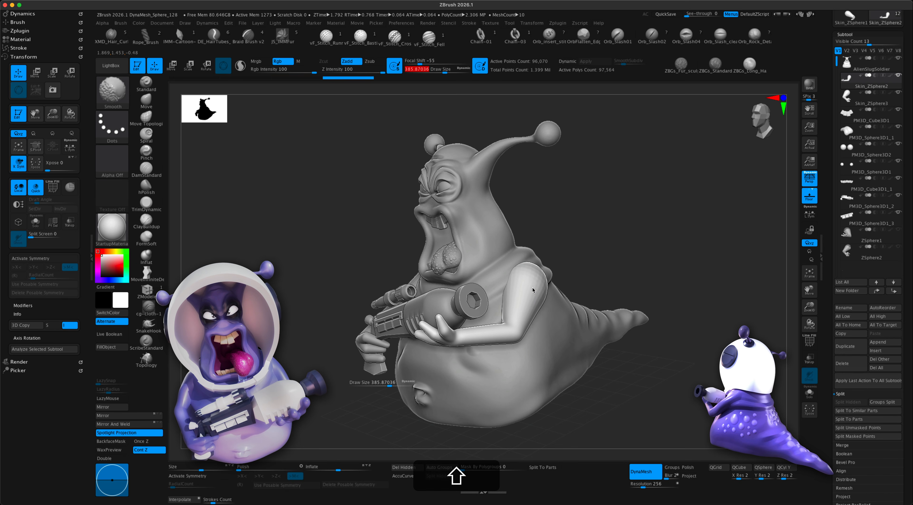
shift+drag(529, 284, 531, 291)
right_drag(532, 290, 458, 298)
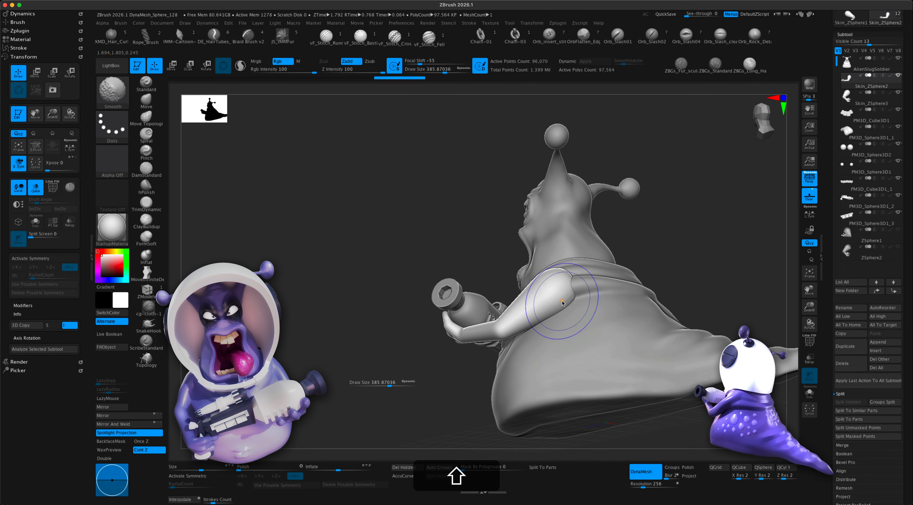
key(super+z)
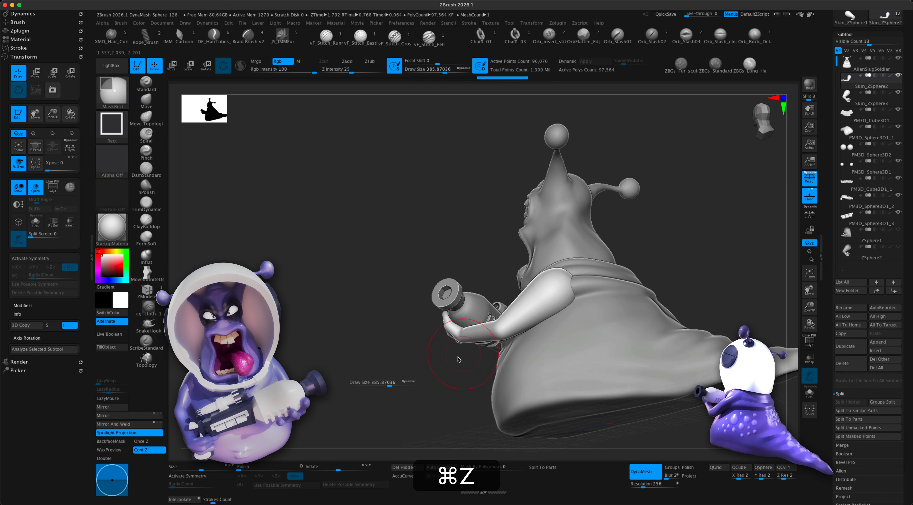
- Select the opposite arm, Skin_ZSphere3, and polish and smooth its surface from shoulder to hand
drag(408, 386, 459, 362)
right_drag(460, 362, 503, 351)
mouse_move(555, 366)
alt+right_down()
mouse_move(568, 367)
mouse_move(595, 392)
alt+right_up()
right_drag(595, 392, 553, 389)
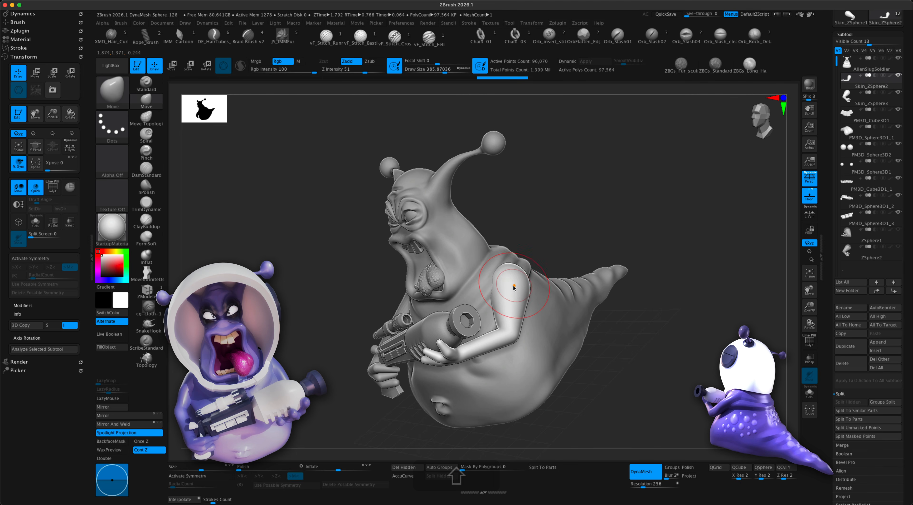
mouse_move(511, 284)
shift+right_down()
mouse_move(664, 349)
mouse_move(586, 347)
shift+right_up()
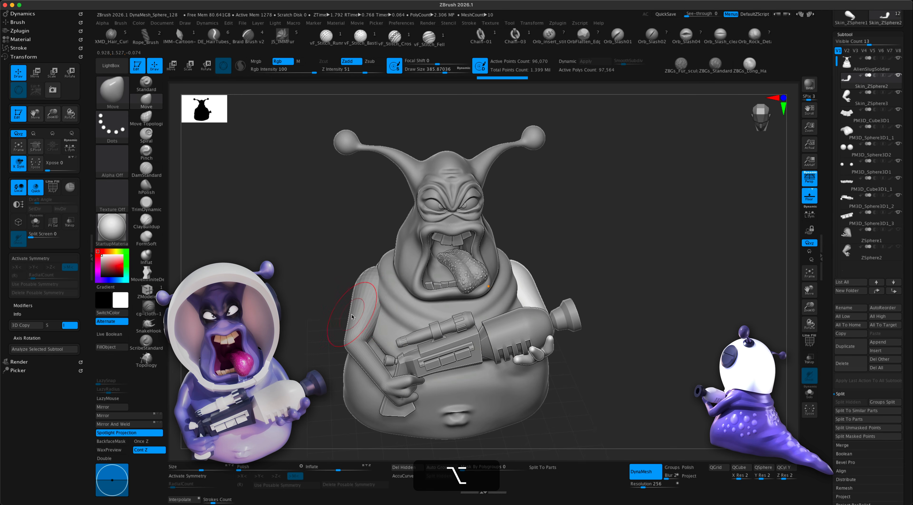
alt+click(362, 315)
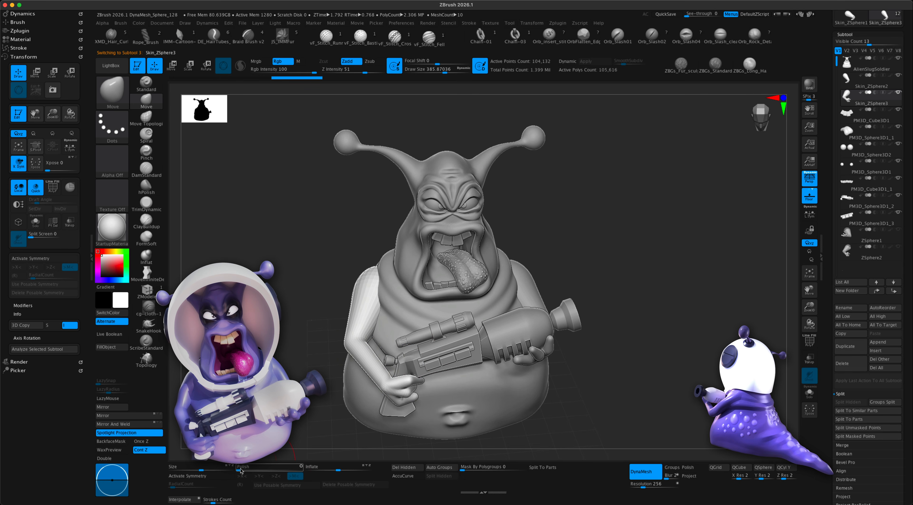
drag(315, 467, 314, 467)
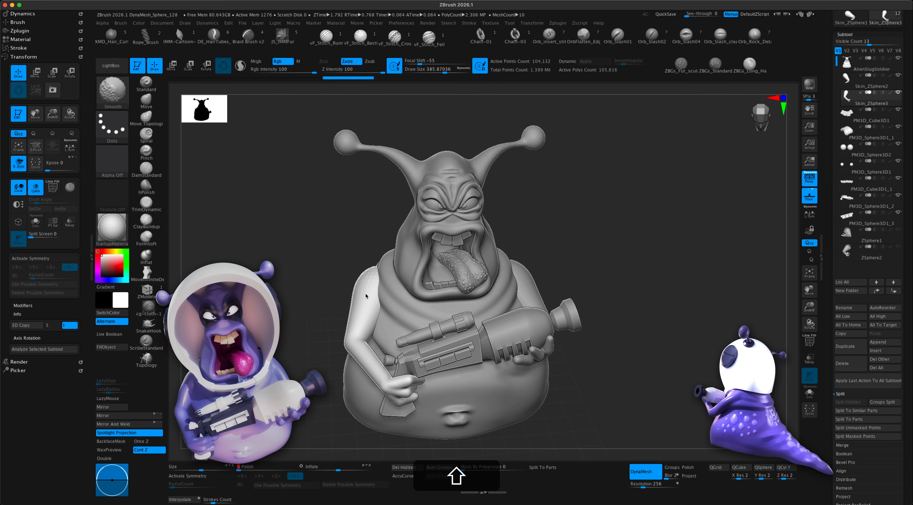
shift+drag(318, 315, 350, 297)
key(shift)
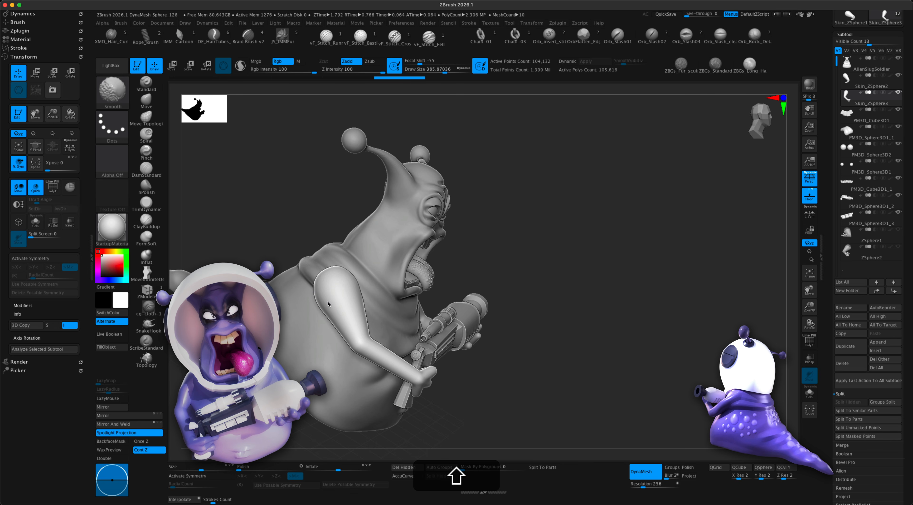
shift+drag(510, 396, 408, 397)
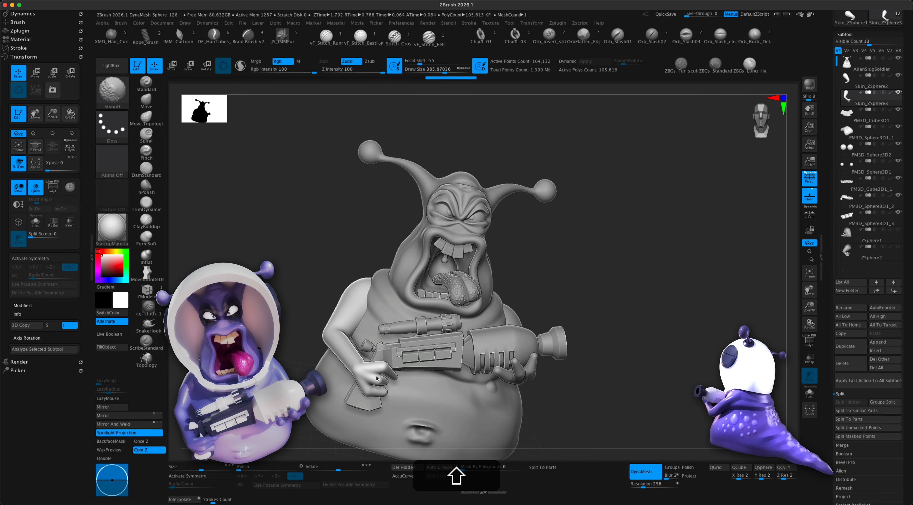
mouse_move(610, 405)
shift+mouse_down()
mouse_move(624, 418)
mouse_move(630, 385)
mouse_move(651, 373)
mouse_move(674, 387)
mouse_move(648, 393)
mouse_move(662, 391)
shift+mouse_up()
- Reshape the shoulder and upper arm of Skin_ZSphere3 with the Move brush at a draw size of about 500
mouse_move(314, 331)
alt+mouse_down()
mouse_move(296, 356)
mouse_move(214, 198)
alt+mouse_up()
drag(240, 244, 267, 270)
key(s)
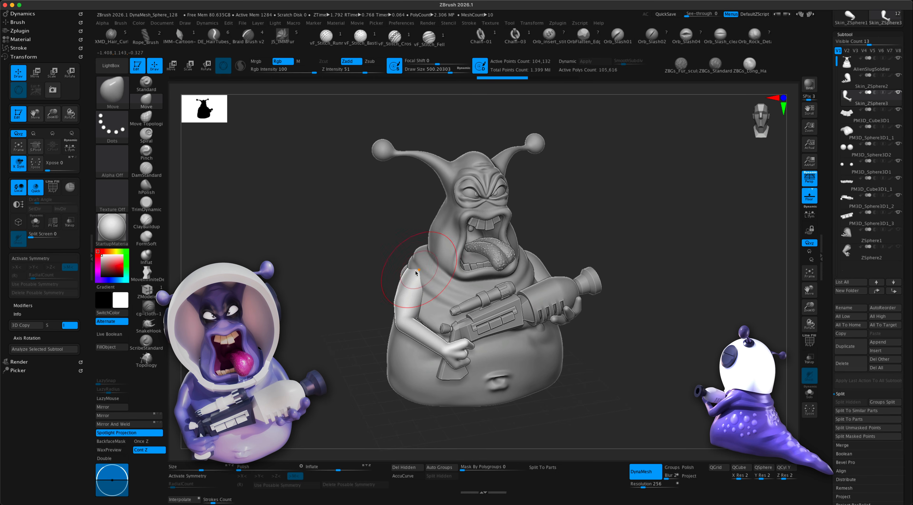
drag(418, 300, 414, 278)
drag(319, 278, 398, 277)
drag(486, 283, 400, 271)
drag(505, 280, 414, 288)
drag(532, 305, 425, 283)
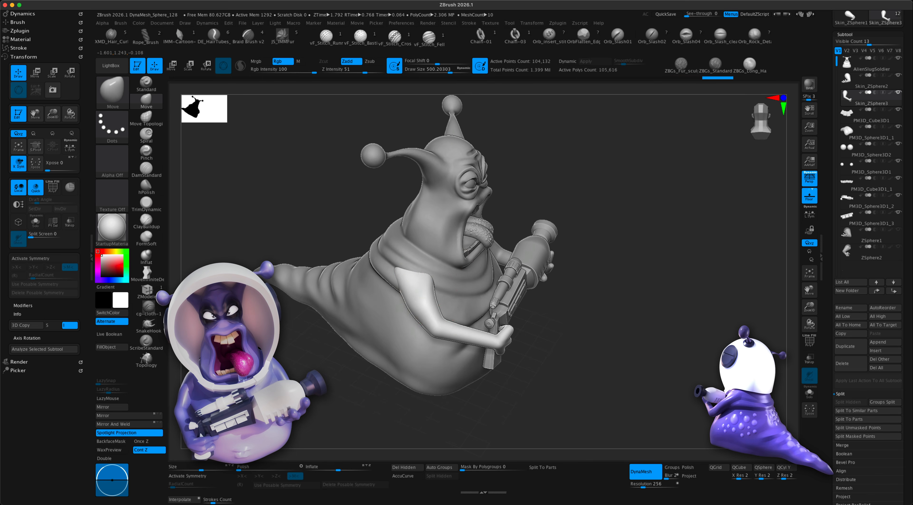
right_drag(346, 325, 410, 288)
right_drag(556, 284, 425, 312)
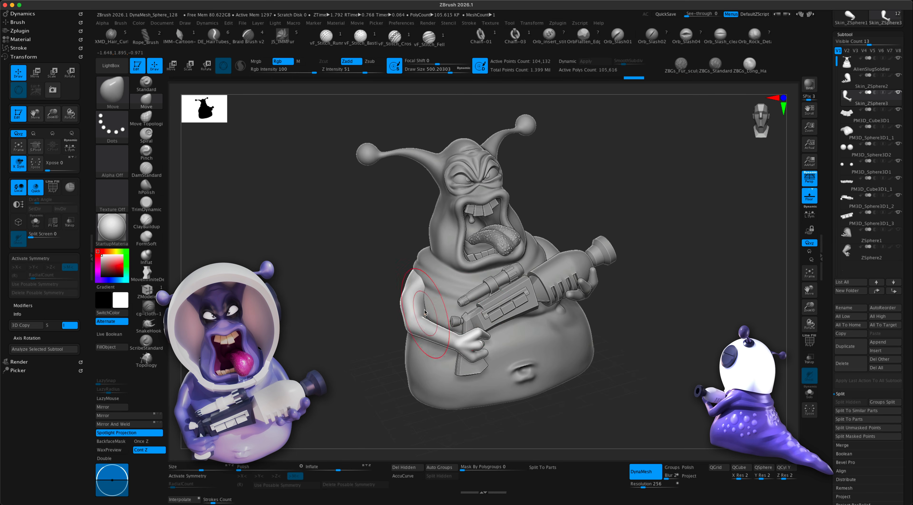
right_drag(367, 307, 384, 281)
mouse_move(458, 291)
right_down()
mouse_move(645, 331)
mouse_move(502, 248)
right_up()
- Select Skin_ZSphere2 and adjust its shoulder and upper arm against the body with the Move brush
alt+click(494, 235)
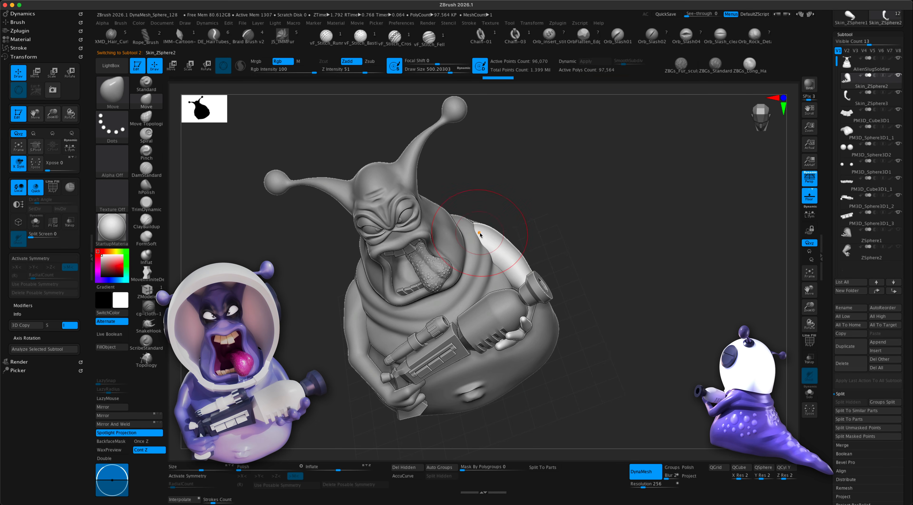
right_drag(479, 234, 521, 232)
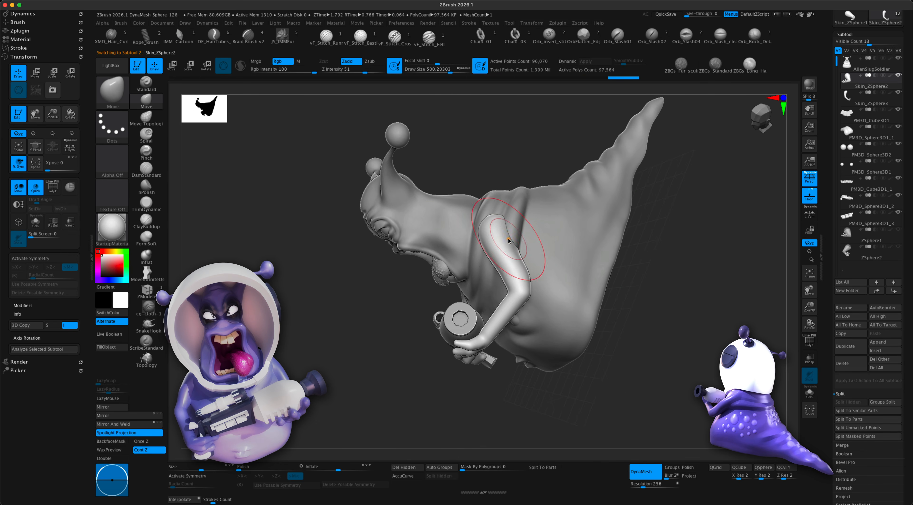
drag(663, 279, 696, 290)
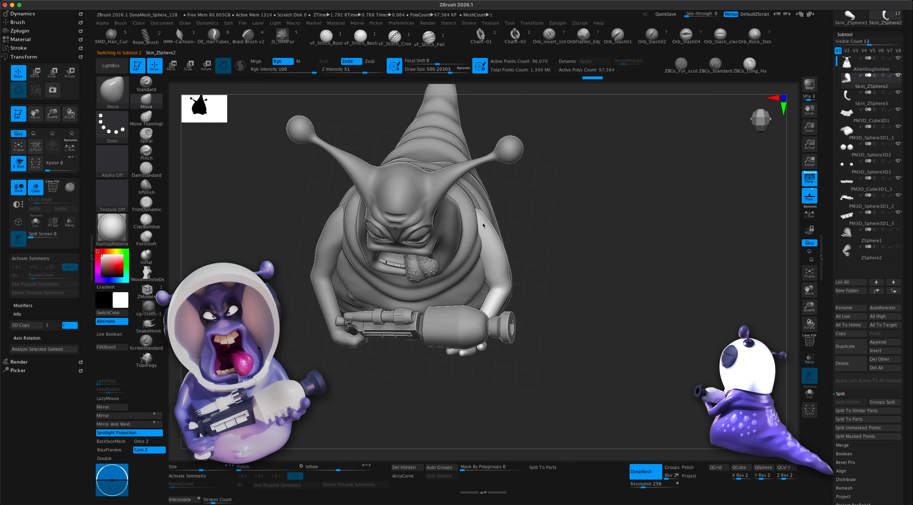
mouse_move(494, 229)
right_down()
mouse_move(592, 292)
mouse_move(603, 289)
mouse_move(613, 320)
right_up()
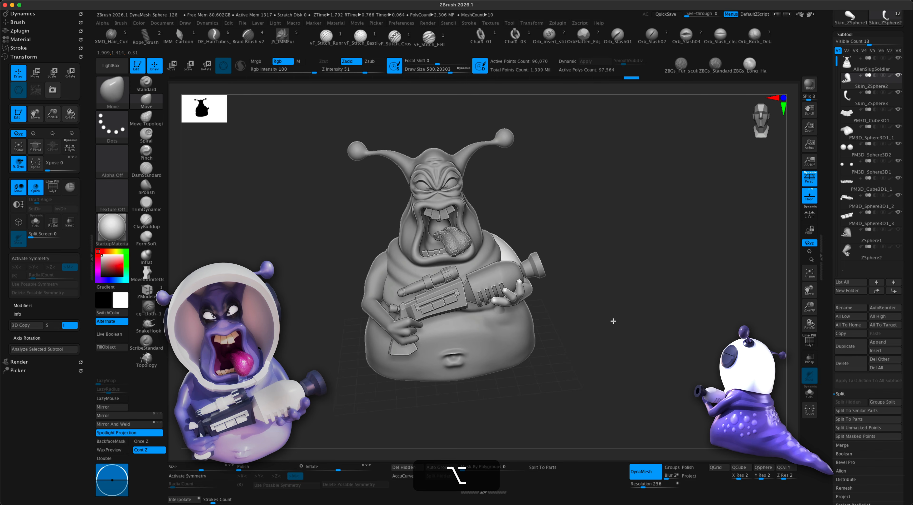
- Merge the Skin_ZSphere2 and Skin_ZSphere3 arms down into the AlienSlugSoldier body subtool
click(848, 65)
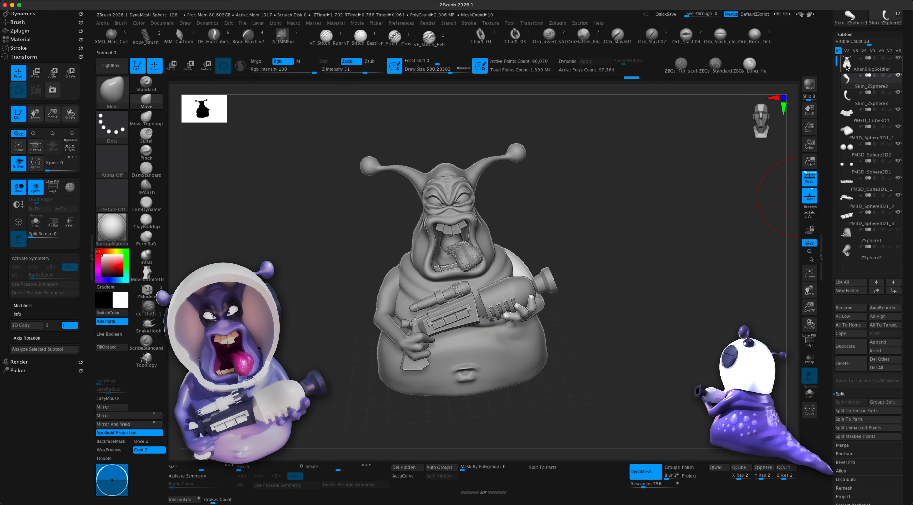
alt+right_drag(706, 257, 694, 290)
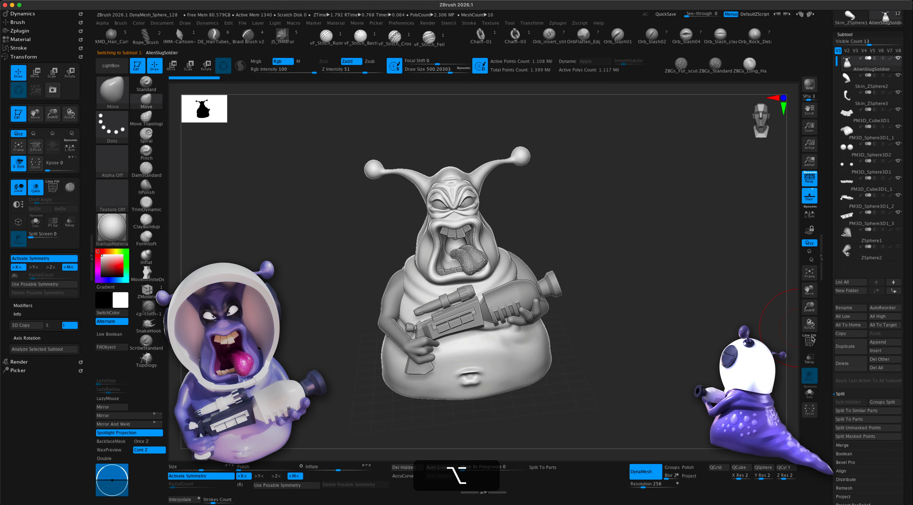
click(846, 445)
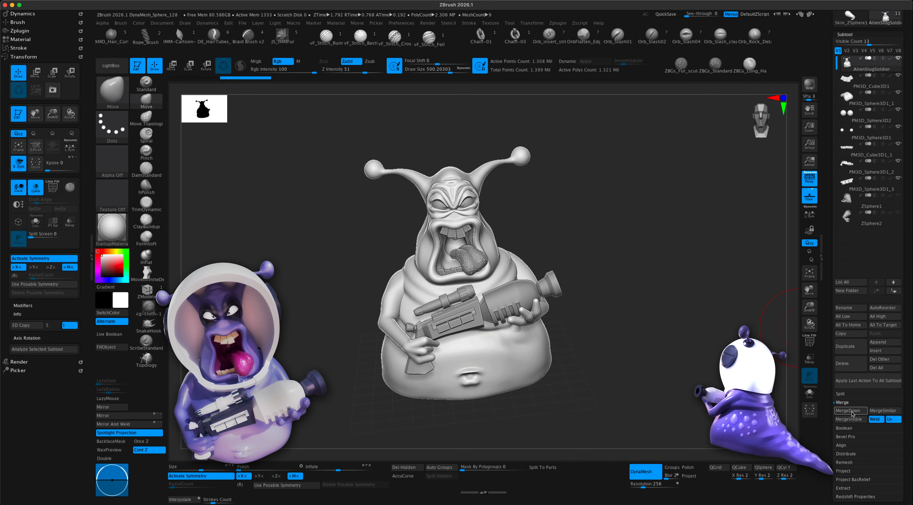
- Remesh the merged body and arms into one DynaMesh surface at resolution 256
mouse_move(670, 318)
alt+mouse_down()
mouse_move(668, 341)
mouse_move(652, 345)
mouse_move(655, 361)
mouse_move(654, 352)
alt+mouse_up()
super+drag(657, 265, 715, 323)
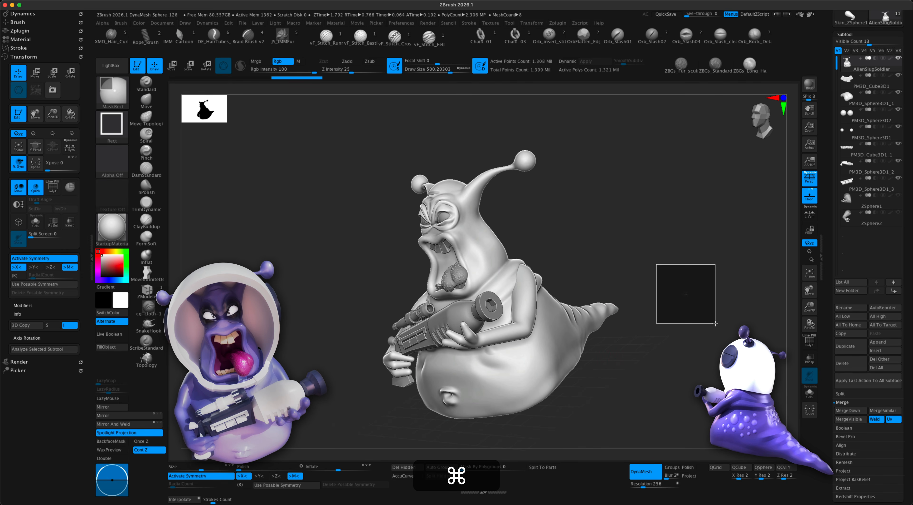
mouse_move(622, 252)
alt+mouse_down()
mouse_move(606, 242)
mouse_move(650, 273)
alt+mouse_up()
- Turn off symmetry and smooth the shoulder seam of the arm supporting the gun's barrel at a draw size of about 351
key(s)
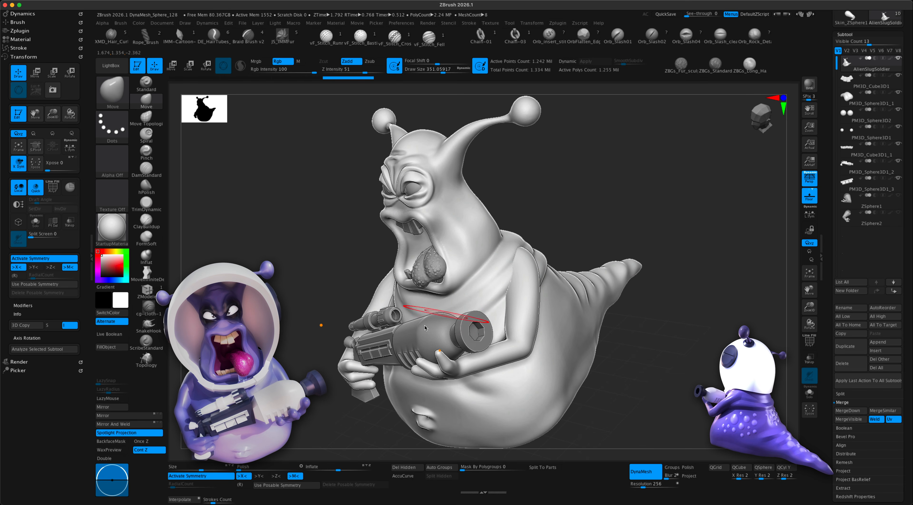
key(x)
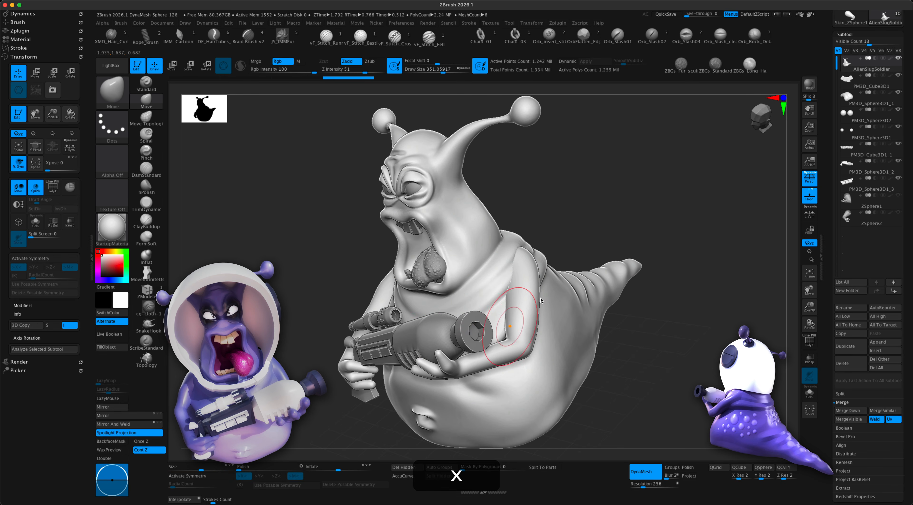
key(shift)
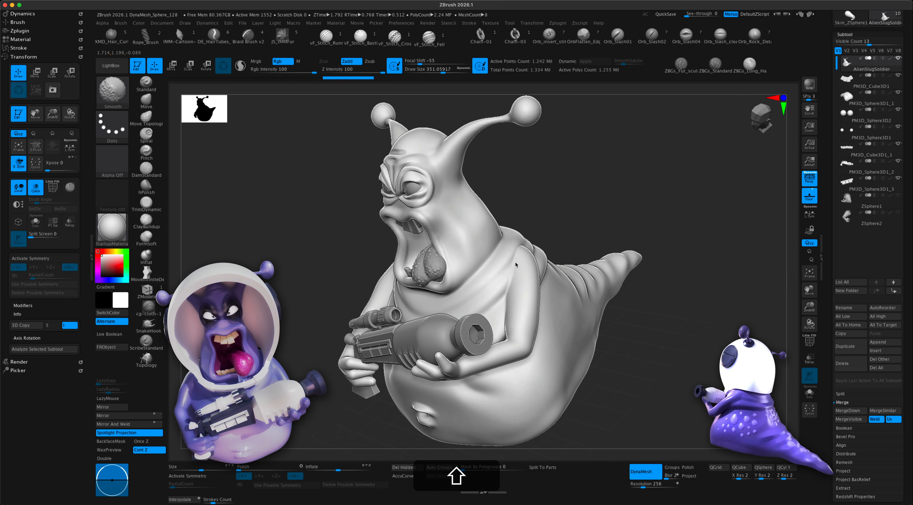
drag(574, 226, 550, 268)
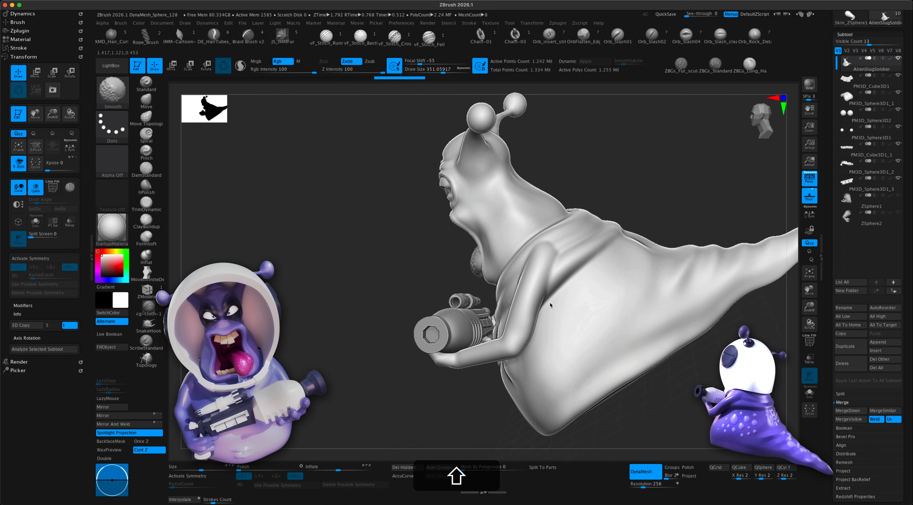
shift+drag(550, 303, 539, 328)
mouse_move(443, 269)
mouse_down()
mouse_move(367, 271)
mouse_move(499, 288)
mouse_up()
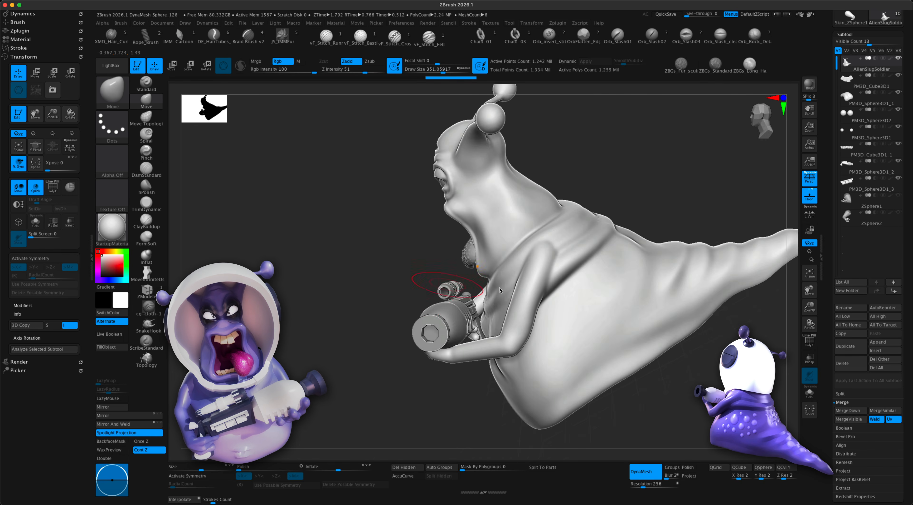
key(shift)
drag(627, 199, 666, 181)
shift+drag(521, 264, 532, 297)
- Smooth the shoulder seam where the trigger-side arm joins the body, working from both the front and the back
mouse_move(691, 333)
mouse_down()
mouse_move(658, 317)
mouse_move(719, 330)
mouse_up()
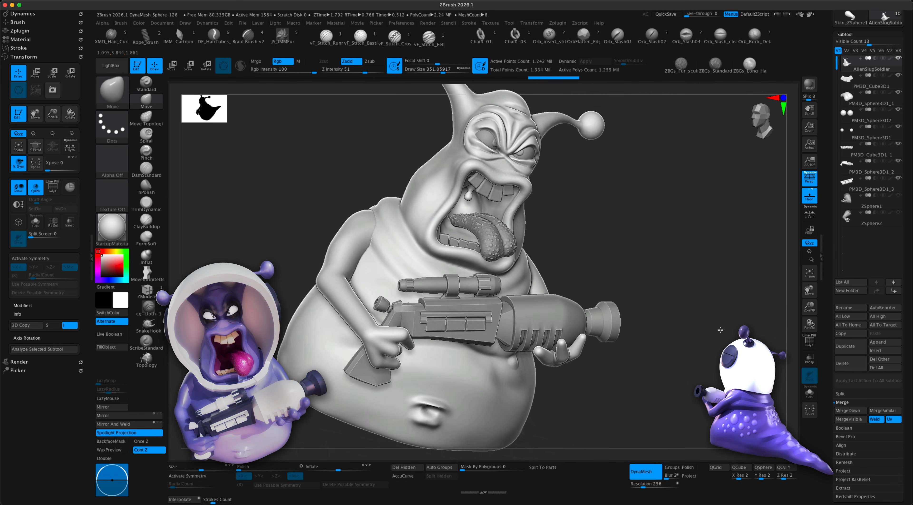
mouse_move(703, 290)
alt+mouse_down()
mouse_move(719, 312)
mouse_move(752, 312)
alt+mouse_up()
key(shift)
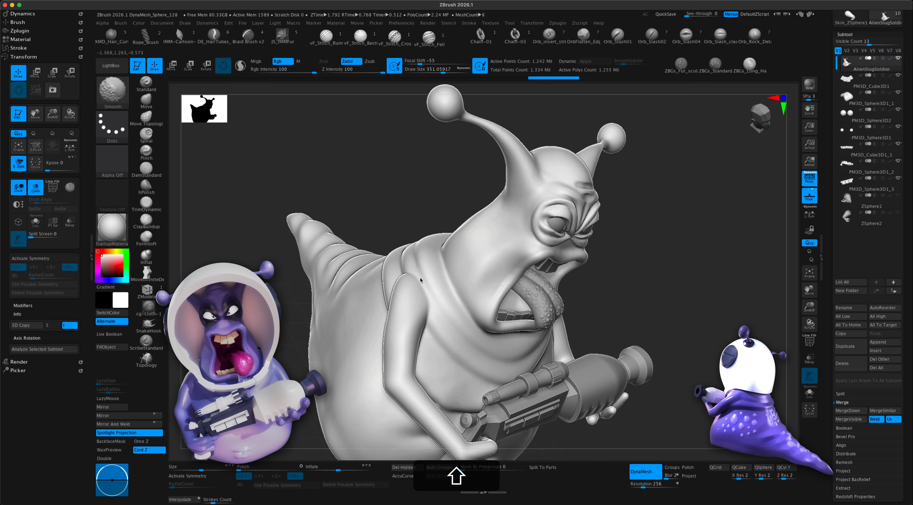
shift+drag(420, 280, 424, 269)
drag(407, 208, 493, 208)
shift+drag(404, 291, 402, 328)
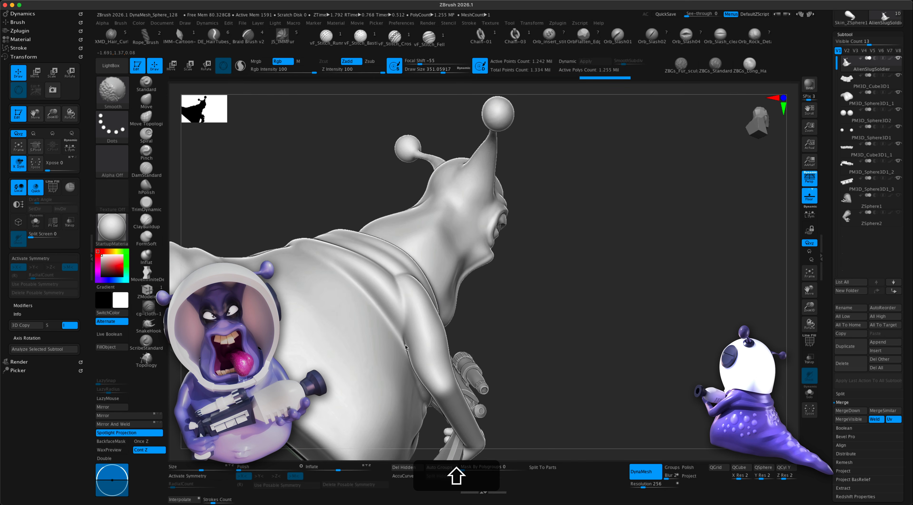
mouse_move(593, 332)
mouse_down()
mouse_move(599, 315)
mouse_move(680, 348)
mouse_move(673, 341)
mouse_up()
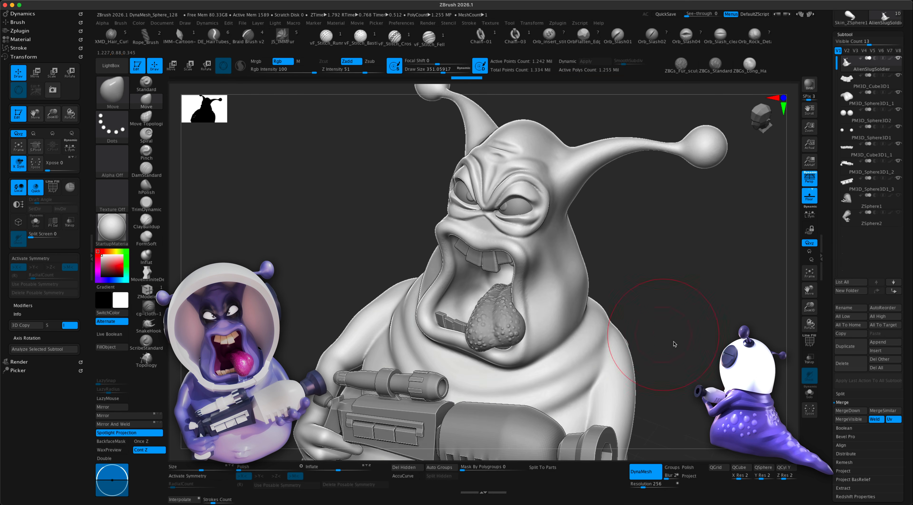
- Delete the leftover ZSphere1 and ZSphere2 subtools
alt+right_drag(674, 344, 614, 368)
mouse_move(598, 371)
mouse_down()
mouse_move(585, 373)
mouse_move(657, 373)
mouse_move(606, 368)
mouse_up()
alt+drag(611, 369, 634, 372)
scroll(904, 119, up, 8)
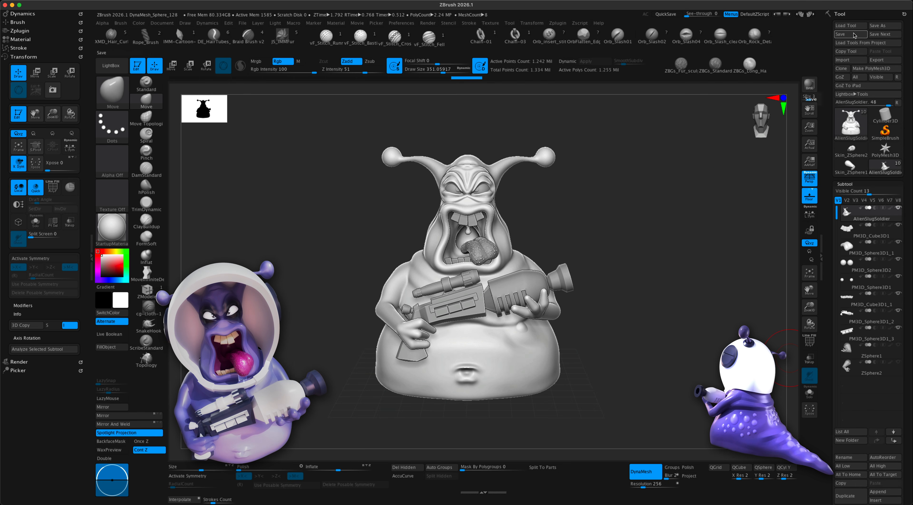
click(851, 349)
scroll(870, 385, down, 5)
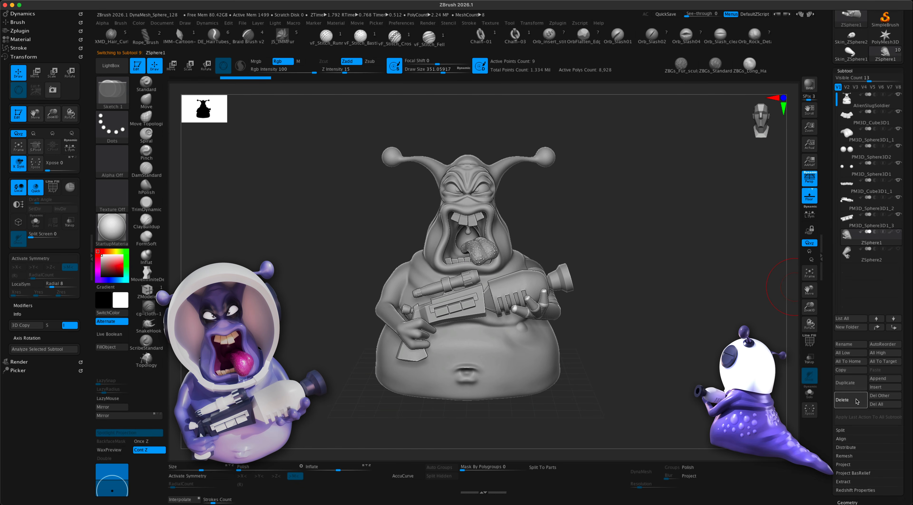
click(857, 401)
click(846, 403)
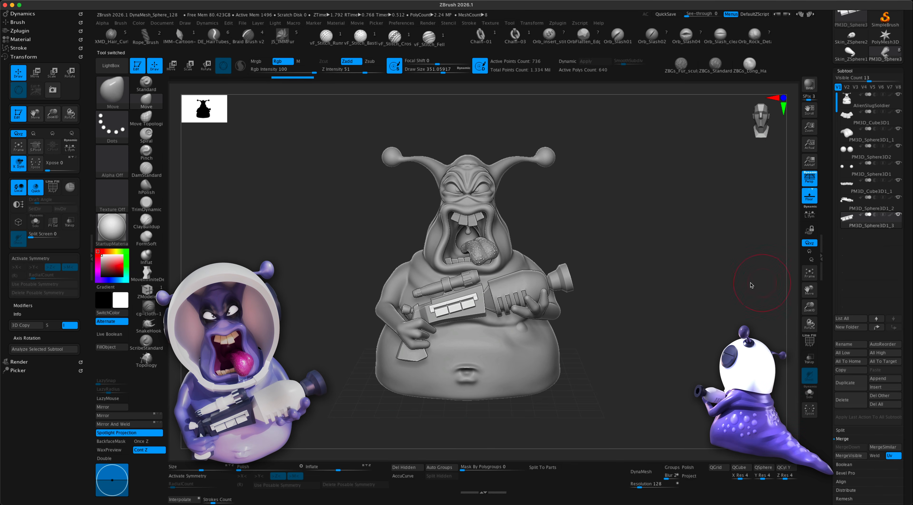
- Apply ClayPolish to the AlienSlugSoldier body with Max 51 and Soft 57, and clear the mask
alt+drag(656, 318, 653, 315)
alt+click(540, 345)
mouse_move(664, 345)
mouse_down()
mouse_move(655, 337)
mouse_move(656, 347)
mouse_up()
drag(614, 266, 603, 265)
drag(489, 184, 602, 227)
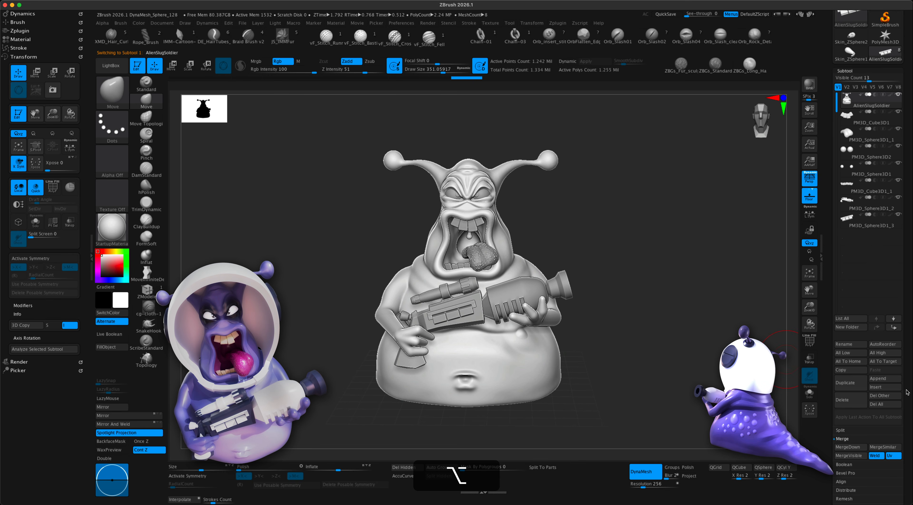
scroll(906, 392, down, 10)
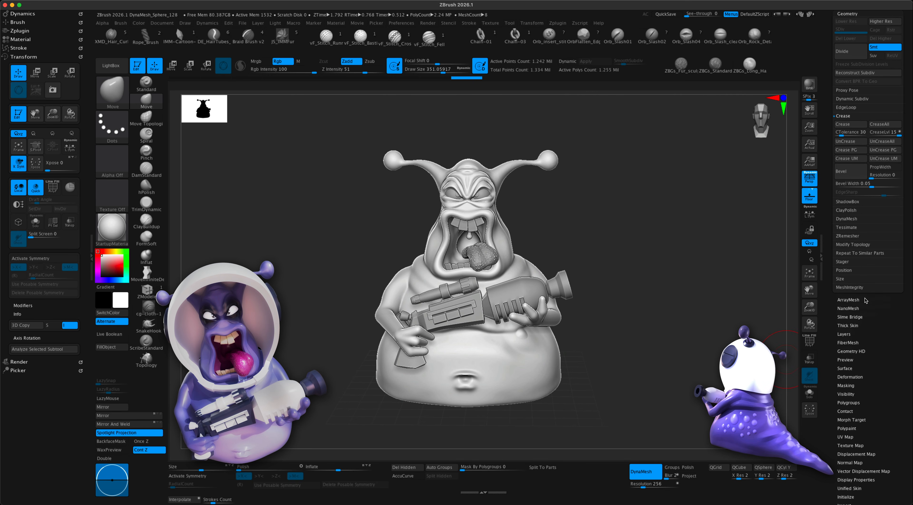
click(849, 211)
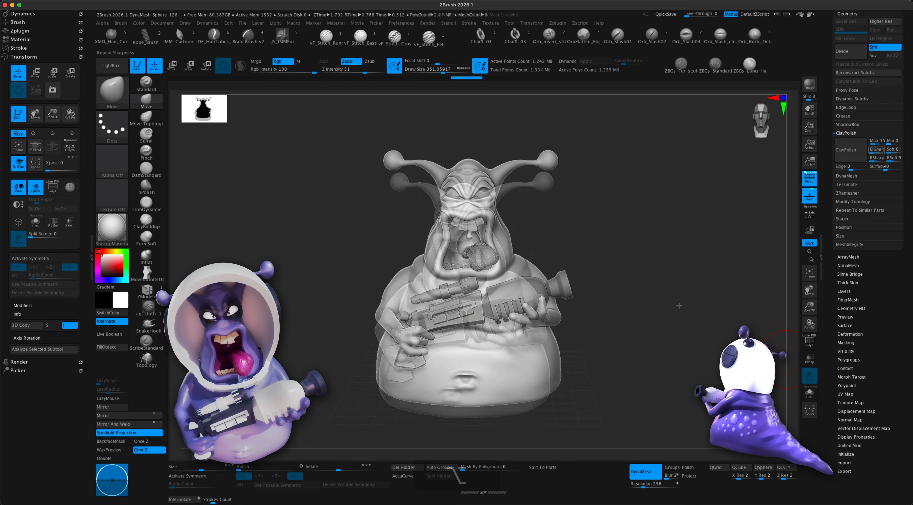
drag(679, 306, 673, 312)
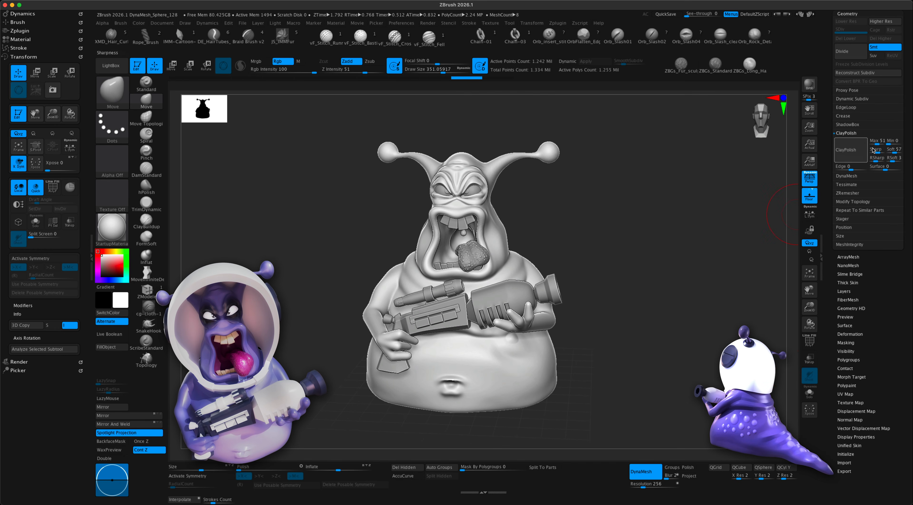
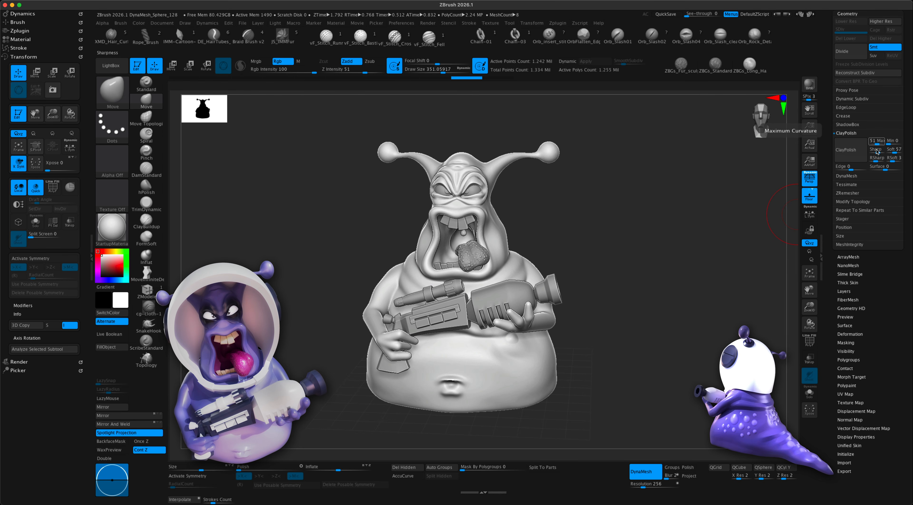
mouse_move(711, 209)
alt+mouse_down()
mouse_move(714, 248)
mouse_move(697, 246)
mouse_move(693, 256)
alt+mouse_up()
mouse_move(580, 217)
mouse_down()
mouse_move(636, 230)
mouse_move(587, 213)
mouse_up()
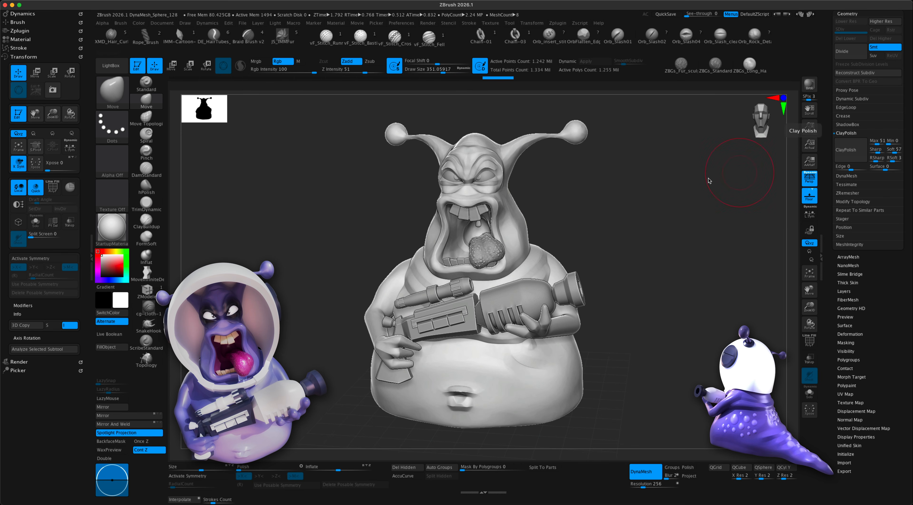
alt+drag(606, 224, 622, 225)
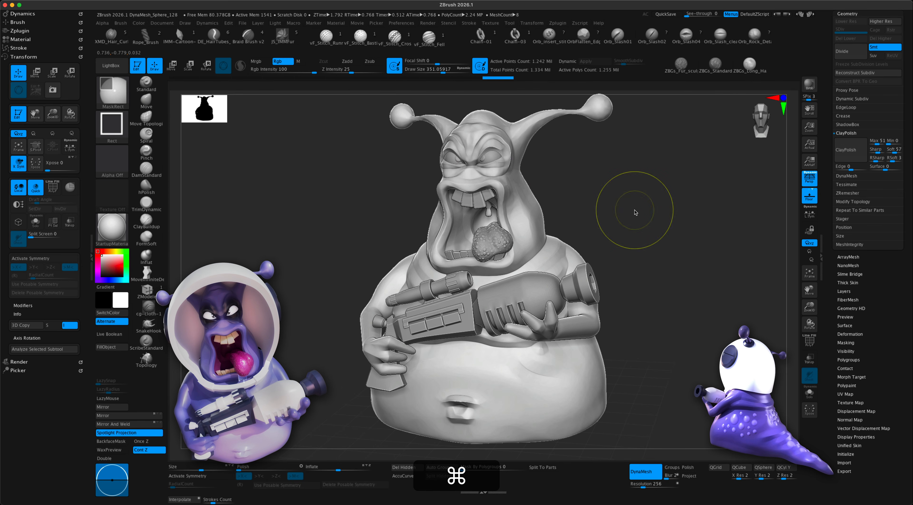
mouse_move(634, 211)
super+mouse_down()
mouse_move(670, 260)
mouse_move(691, 264)
super+mouse_up()
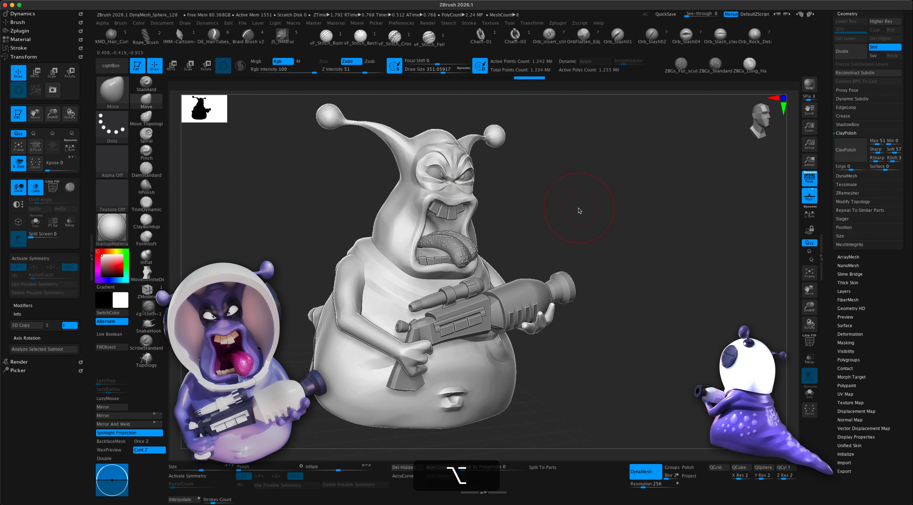
- Examine the polished body, arms, shoulders and tail from the front, side and back
mouse_move(579, 210)
alt+mouse_down()
mouse_move(561, 264)
mouse_move(584, 243)
mouse_move(560, 253)
mouse_move(527, 199)
alt+mouse_up()
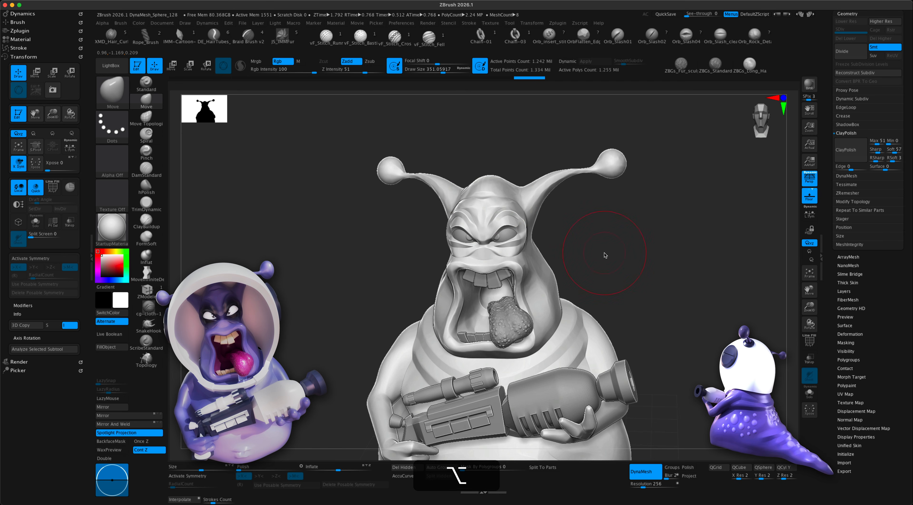
mouse_move(606, 255)
alt+mouse_down()
mouse_move(611, 271)
mouse_move(642, 236)
mouse_move(631, 223)
mouse_move(612, 231)
mouse_move(616, 239)
mouse_move(657, 244)
mouse_move(668, 231)
mouse_move(677, 238)
alt+mouse_up()
mouse_move(296, 245)
mouse_down()
mouse_move(314, 243)
mouse_move(325, 267)
mouse_up()
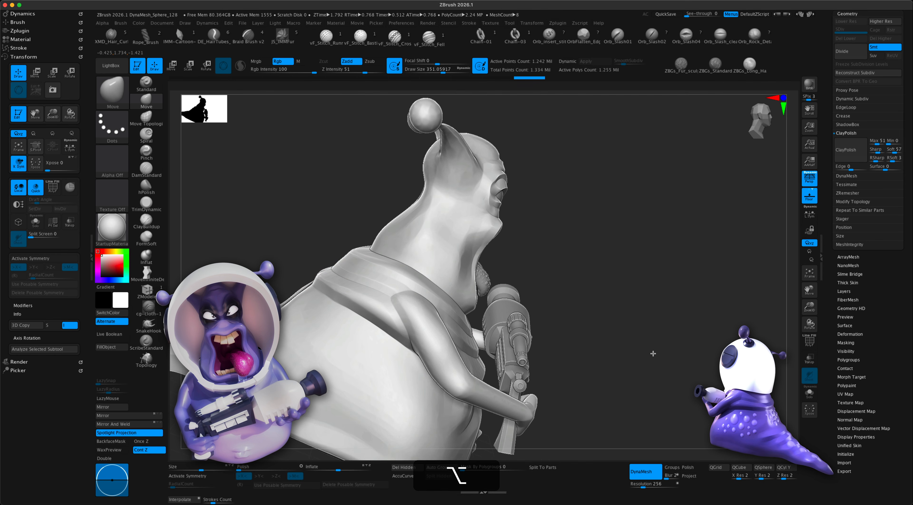
alt+drag(652, 352, 674, 360)
drag(335, 303, 372, 356)
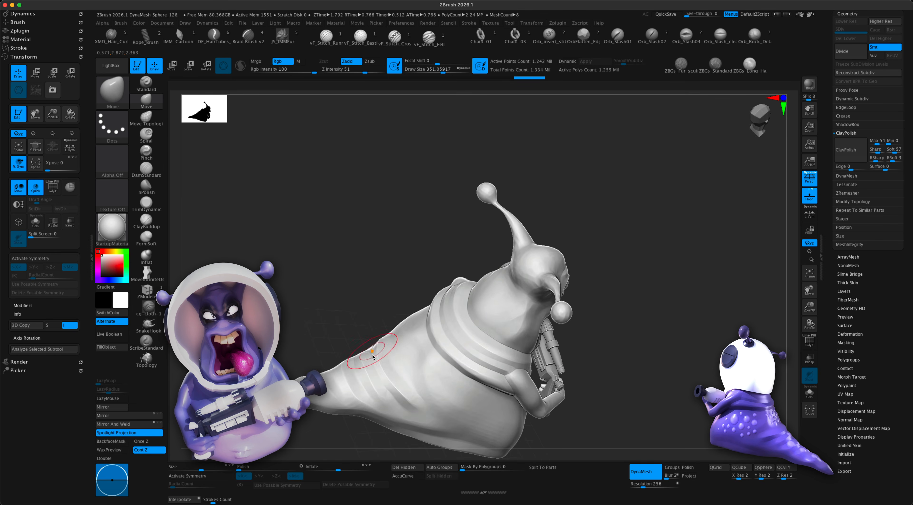
mouse_move(317, 306)
mouse_down()
mouse_move(310, 274)
mouse_move(289, 253)
mouse_up()
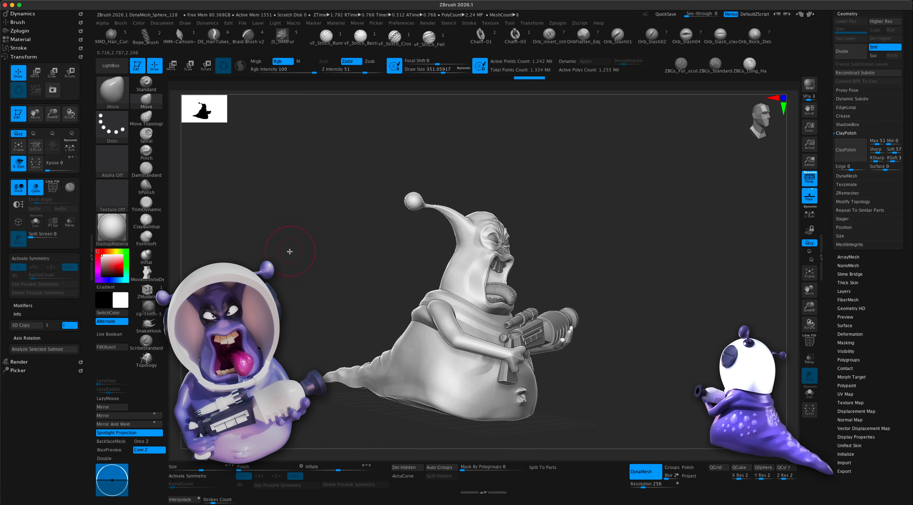
mouse_move(599, 262)
alt+mouse_down()
mouse_move(648, 297)
mouse_move(622, 303)
mouse_move(624, 342)
mouse_move(636, 338)
mouse_move(636, 325)
mouse_move(644, 334)
alt+mouse_up()
alt+right_drag(382, 344, 369, 354)
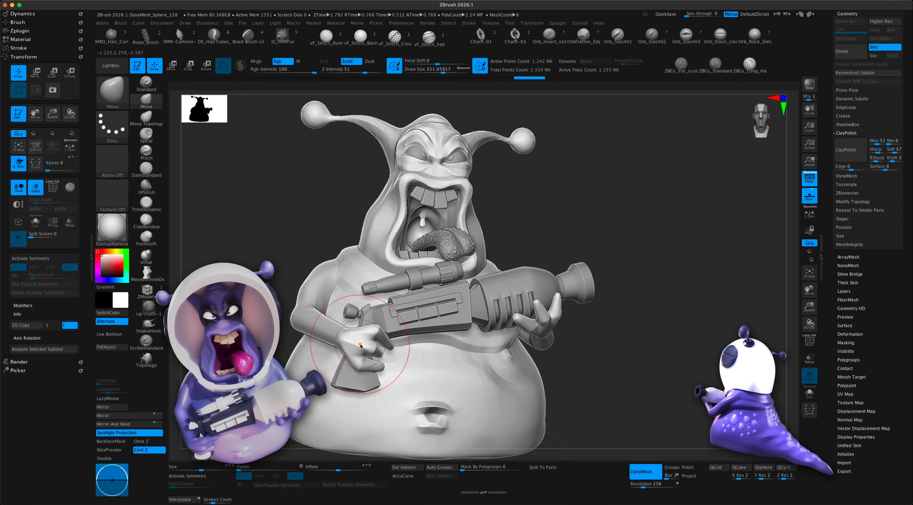
- Smooth the fingers of both hands on the gun at a draw size of about 132
mouse_move(641, 383)
mouse_down()
mouse_move(663, 375)
mouse_move(629, 349)
mouse_move(636, 312)
mouse_move(634, 322)
mouse_move(595, 320)
mouse_up()
key(s)
key(shift)
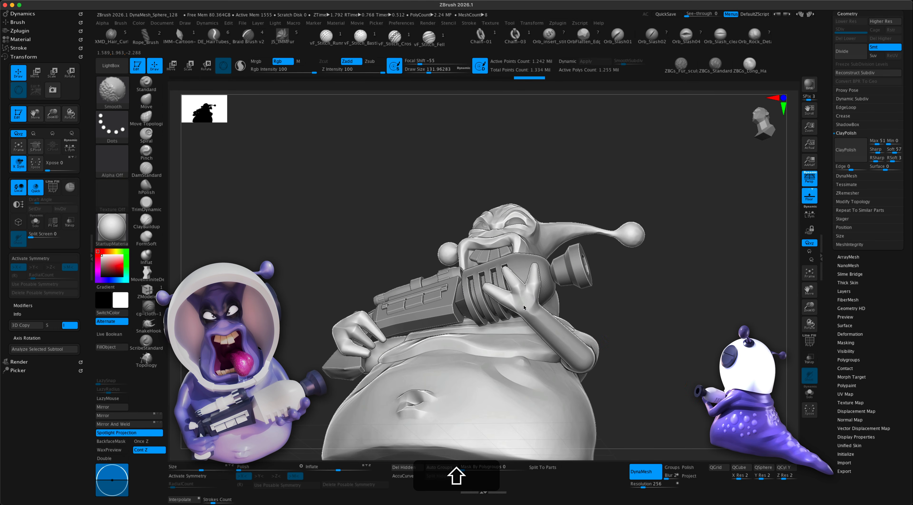
shift+drag(527, 297, 521, 300)
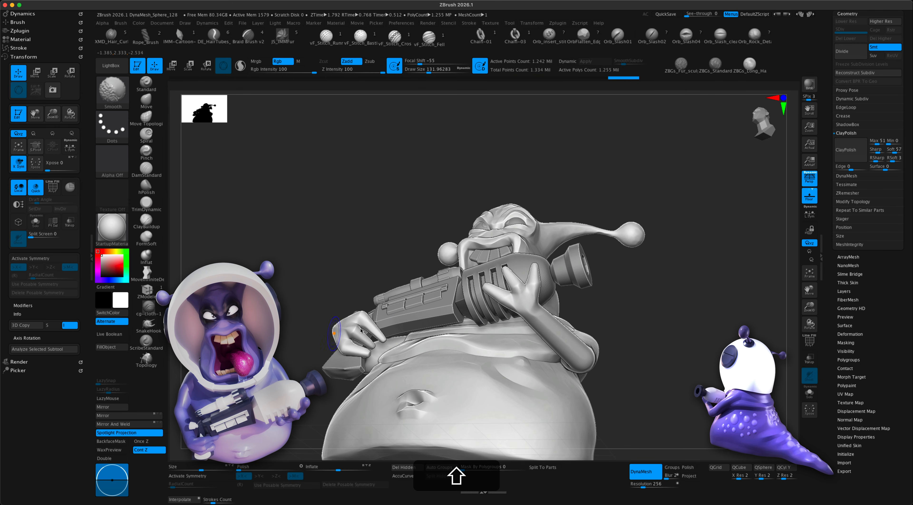
mouse_move(692, 327)
right_down()
mouse_move(697, 351)
mouse_move(705, 336)
mouse_move(711, 343)
right_up()
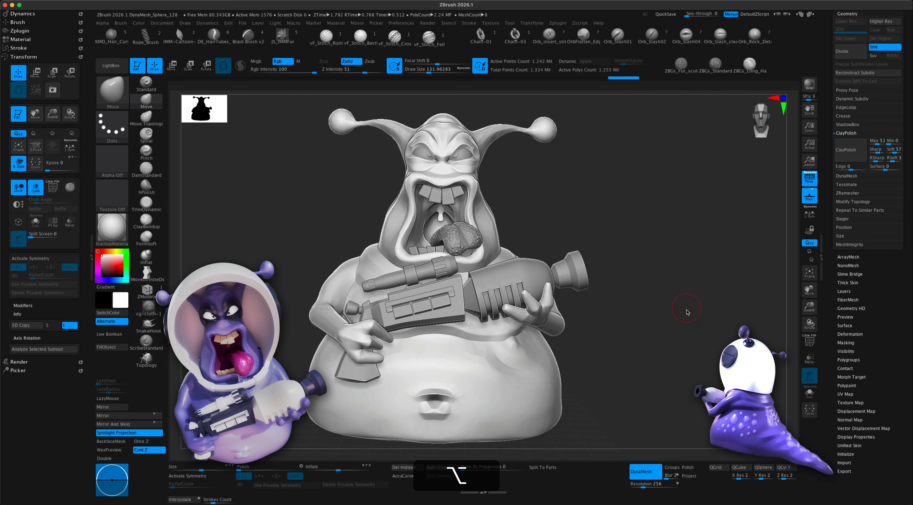
mouse_move(686, 311)
right_down()
mouse_move(683, 320)
mouse_move(695, 326)
mouse_move(648, 350)
mouse_move(440, 393)
right_up()
alt+drag(459, 387, 461, 384)
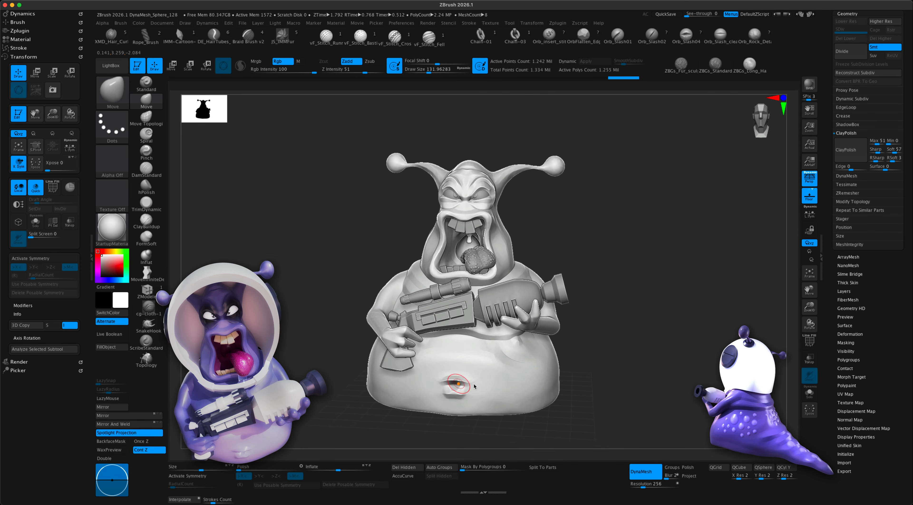
mouse_move(617, 392)
alt+right_down()
mouse_move(645, 392)
mouse_move(651, 377)
mouse_move(658, 301)
mouse_move(648, 307)
alt+right_up()
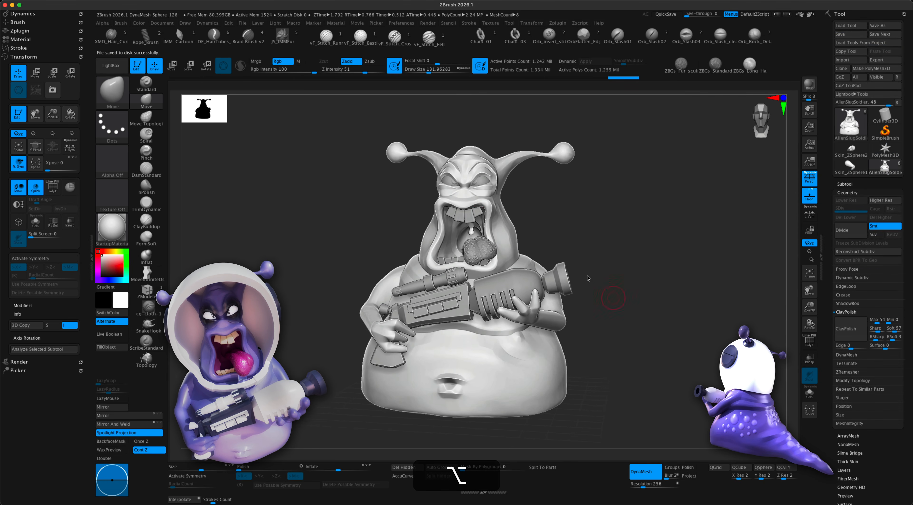
- Inflate the fingertips of the hand supporting the gun's barrel with the Inflat brush at a draw size of about 145
mouse_move(611, 232)
right_down()
mouse_move(635, 241)
mouse_move(628, 239)
mouse_move(633, 251)
right_up()
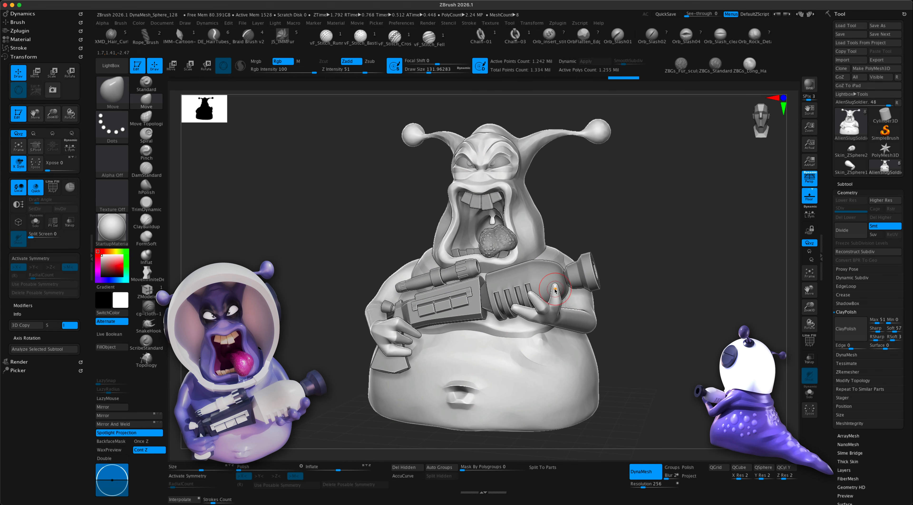
click(152, 261)
key(s)
drag(655, 280, 659, 279)
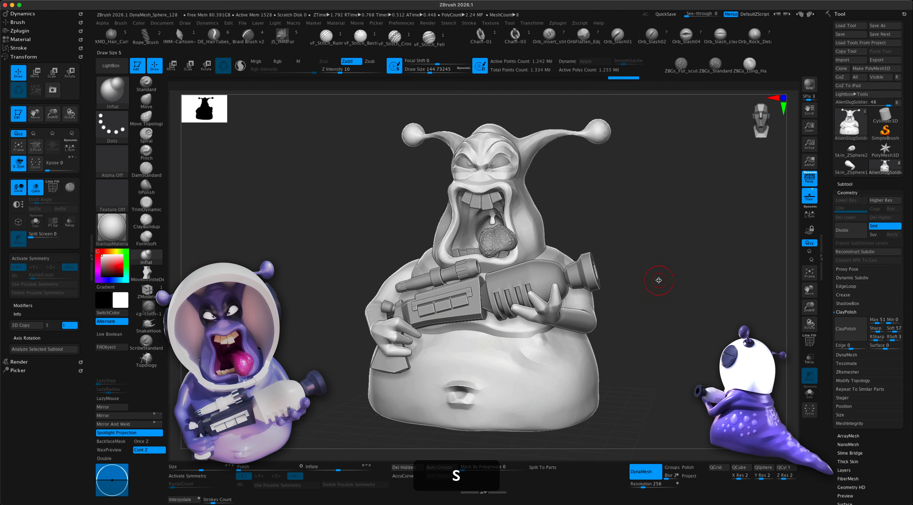
alt+right_drag(659, 279, 656, 319)
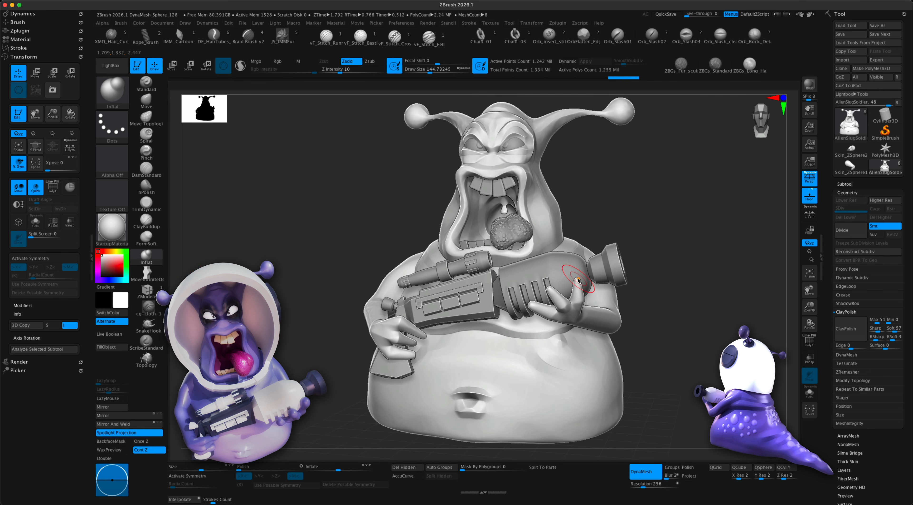
mouse_move(628, 291)
right_down()
mouse_move(638, 291)
mouse_move(549, 291)
right_up()
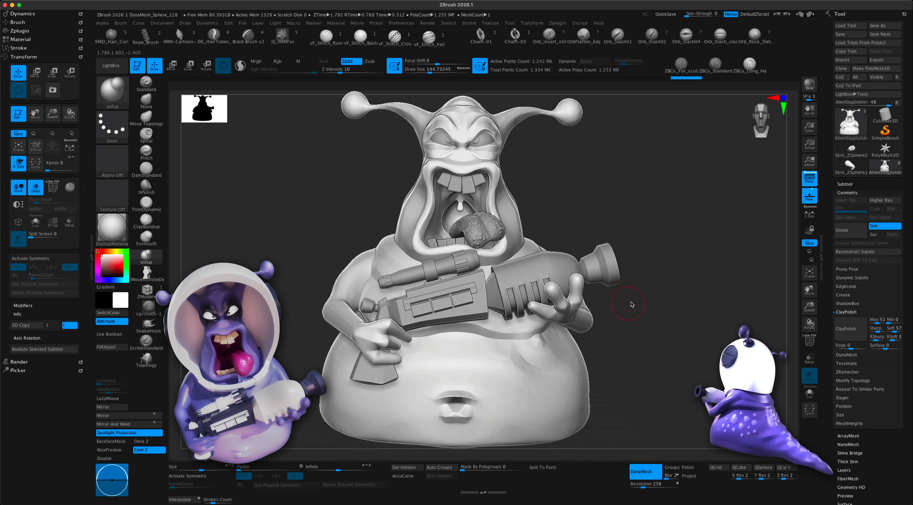
mouse_move(632, 304)
right_down()
mouse_move(590, 306)
mouse_move(673, 321)
mouse_move(567, 293)
mouse_move(600, 290)
mouse_move(703, 319)
right_up()
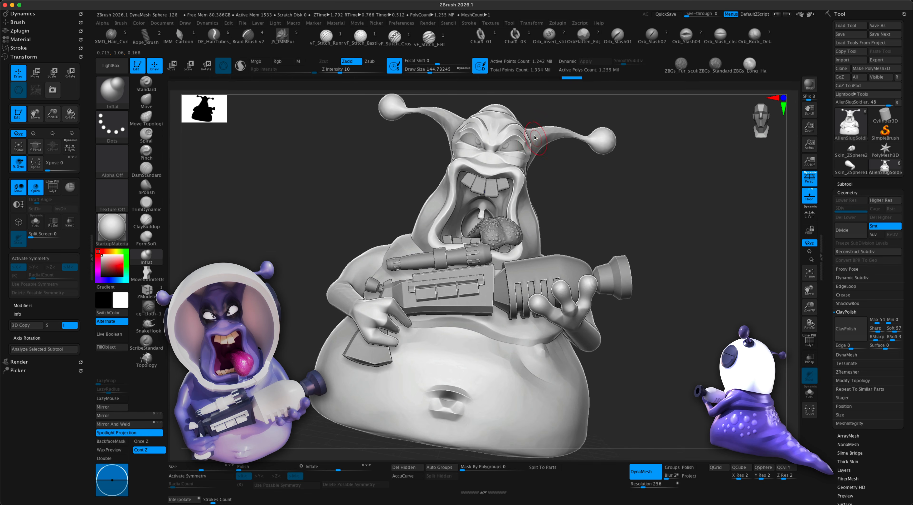
- Inflate the fingers of the hand gripping the gun's handle with the Inflat brush at a draw size of 112
mouse_move(638, 341)
right_down()
mouse_move(681, 355)
mouse_move(682, 371)
mouse_move(666, 360)
mouse_move(668, 352)
mouse_move(675, 382)
right_up()
mouse_move(246, 206)
alt+right_down()
mouse_move(295, 201)
mouse_move(281, 190)
mouse_move(295, 307)
mouse_move(381, 361)
alt+right_up()
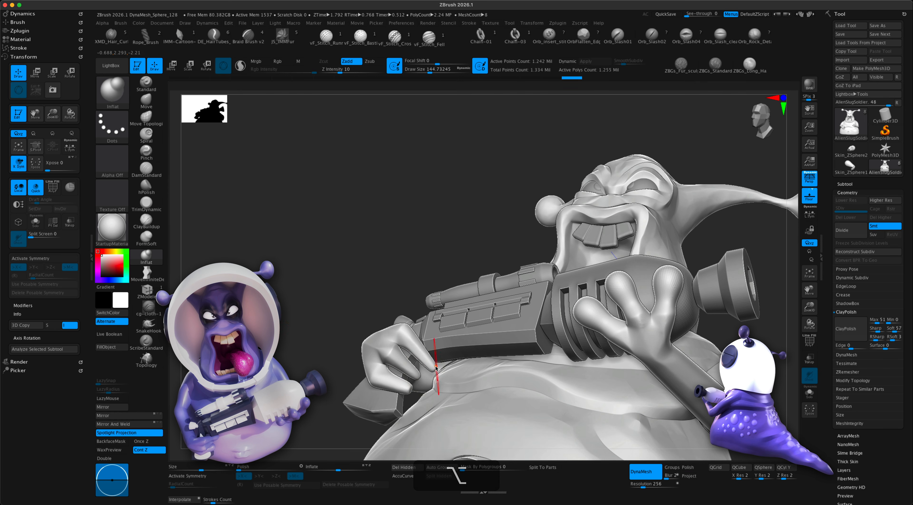
key(super+s)
drag(338, 315, 323, 315)
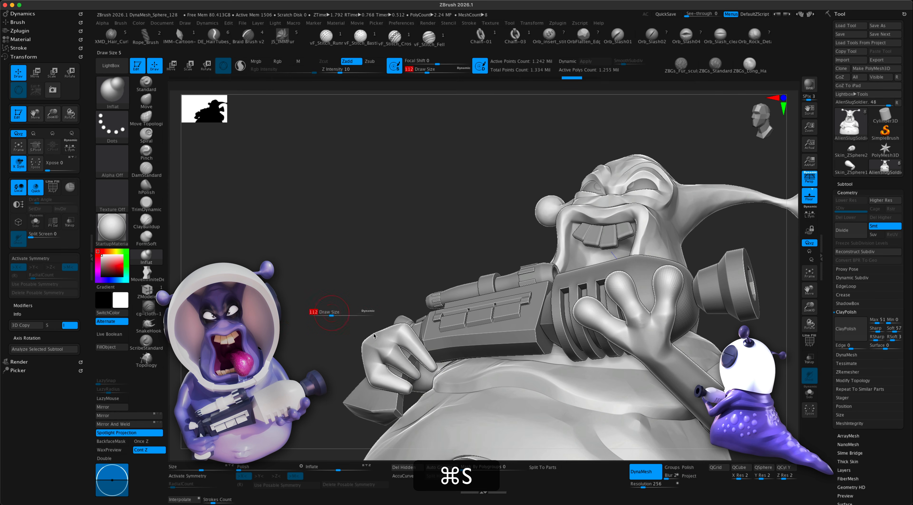
right_drag(310, 343, 370, 354)
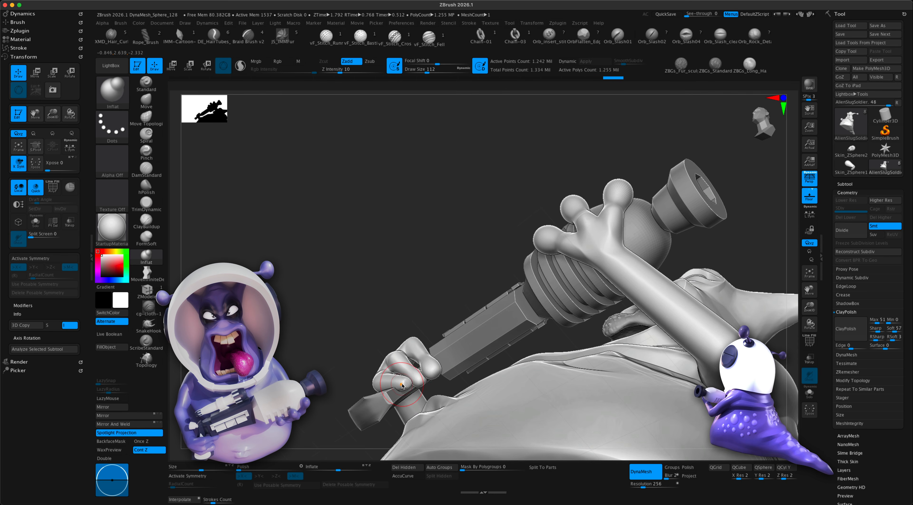
right_drag(393, 318, 396, 390)
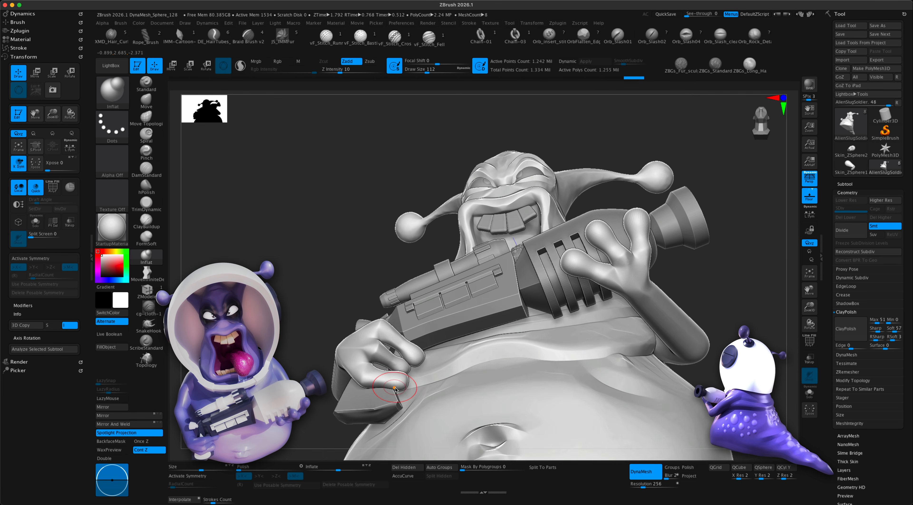
right_drag(734, 361, 547, 355)
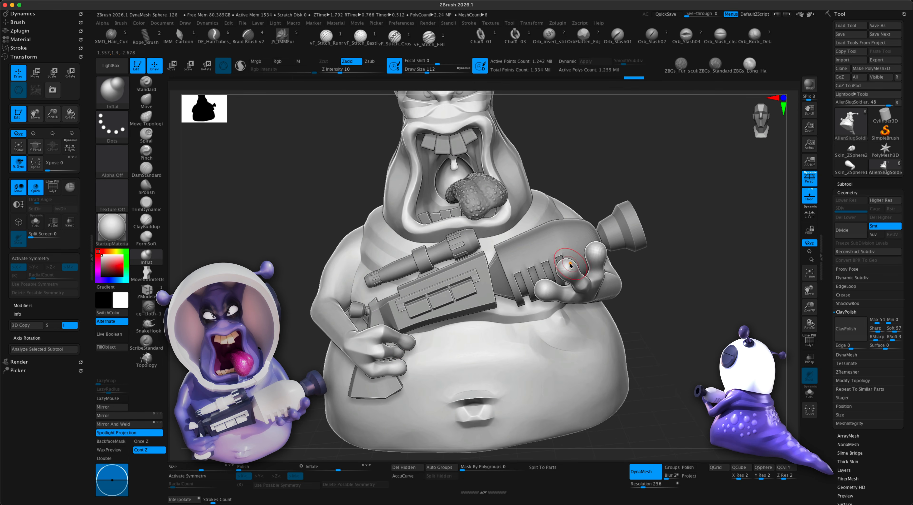
- Turn off DynaMesh for the slug's body after viewing both hands from below
right_drag(671, 336, 444, 363)
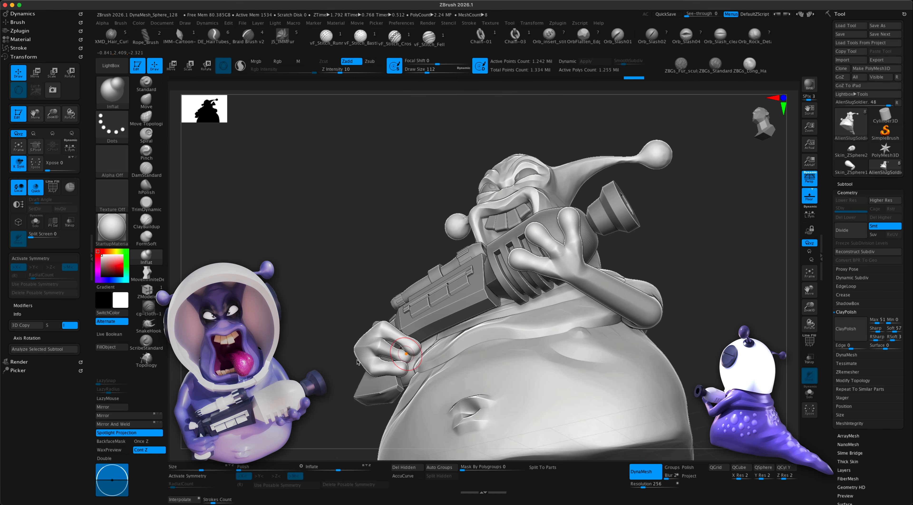
right_drag(286, 354, 372, 361)
click(652, 475)
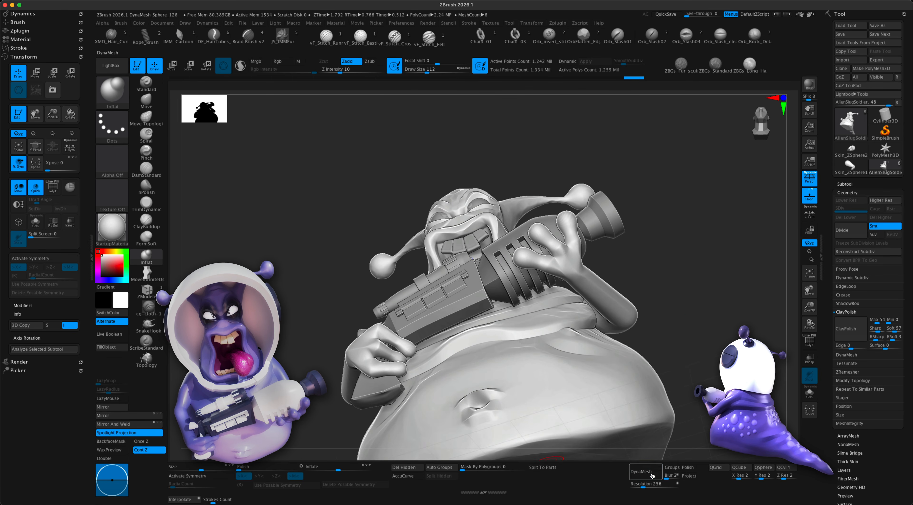
right_drag(351, 425, 350, 452)
right_drag(292, 352, 291, 370)
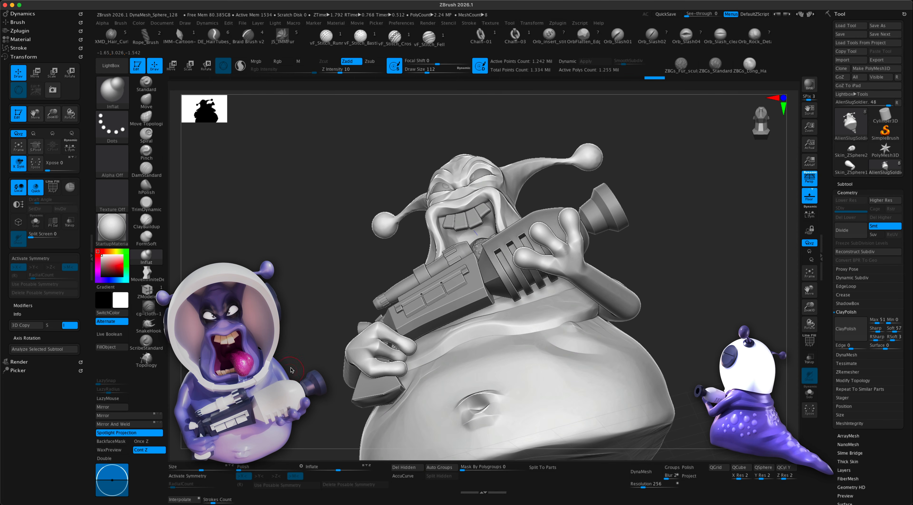
key(super)
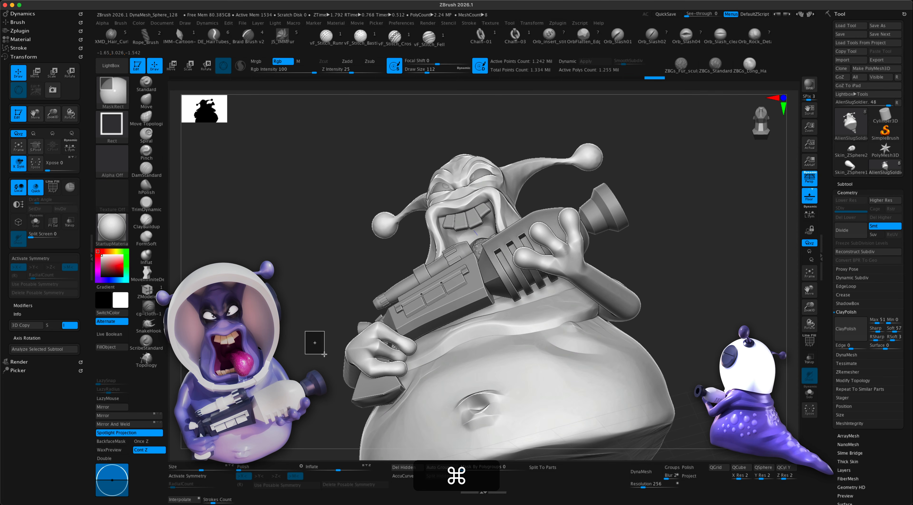
super+drag(325, 353, 326, 355)
- Smooth the lower finger of the hand gripping the gun's handle at a draw size of 112
alt+right_drag(366, 371, 416, 340)
key(shift)
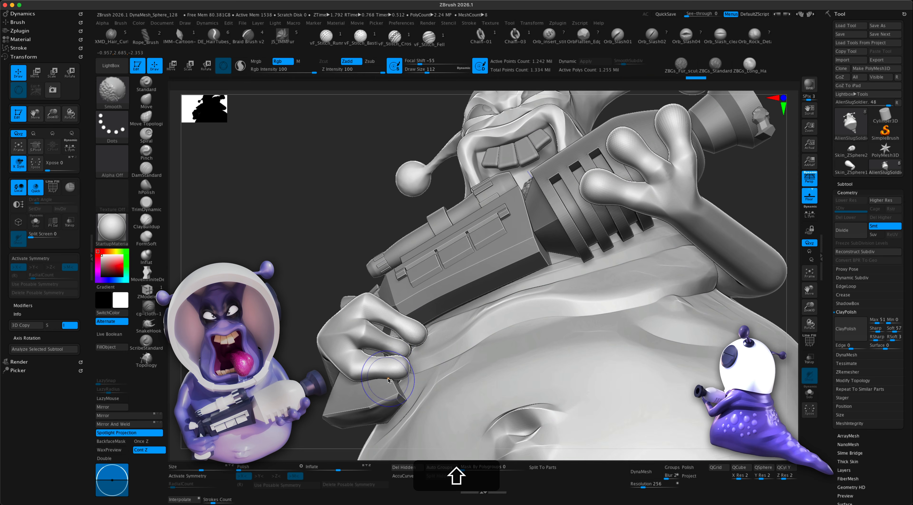
shift+drag(388, 379, 404, 361)
mouse_move(404, 361)
shift+right_down()
mouse_move(496, 341)
mouse_move(658, 326)
mouse_move(499, 301)
shift+right_up()
key(shift)
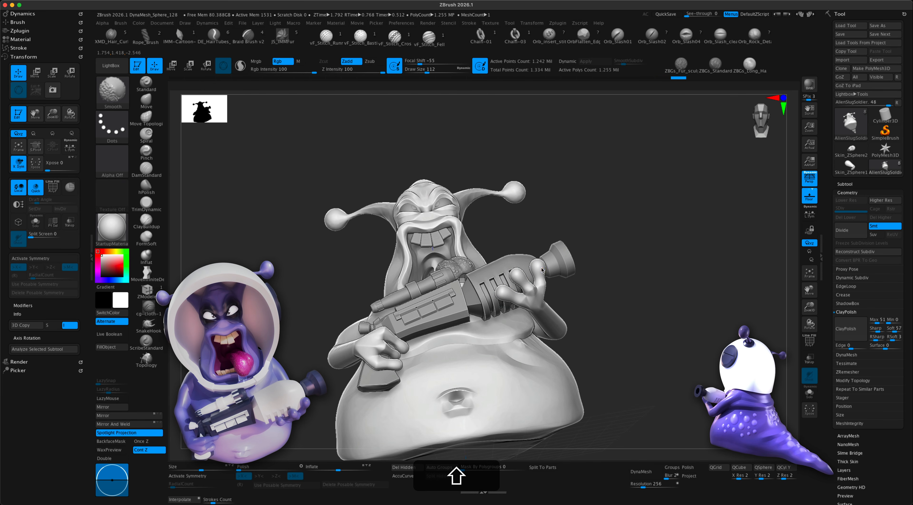
mouse_move(537, 274)
shift+right_down()
mouse_move(660, 355)
mouse_move(647, 302)
mouse_move(665, 332)
mouse_move(648, 312)
shift+right_up()
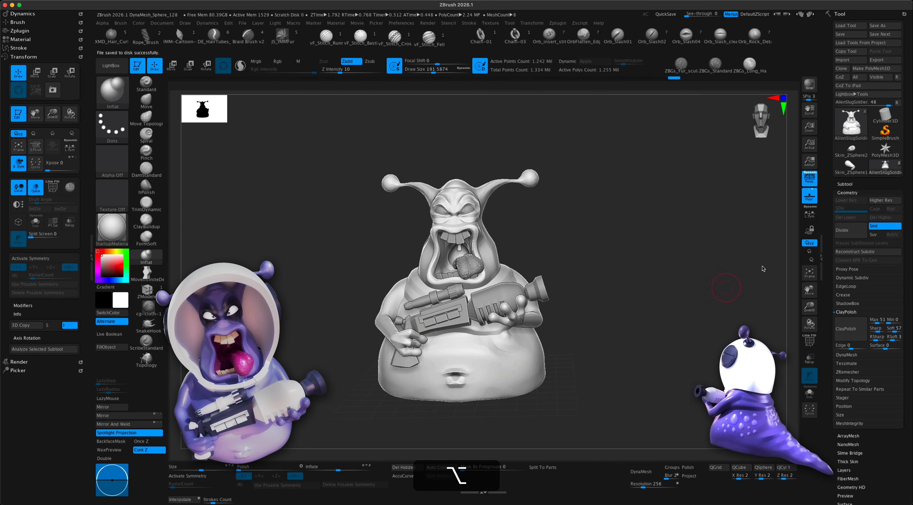
- Append a Sphere3D to the model as a new subtool
click(847, 184)
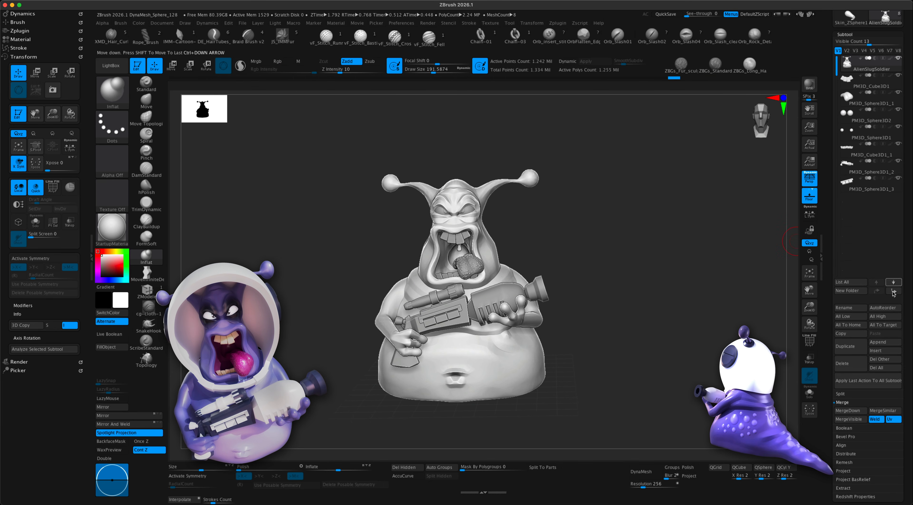
click(880, 343)
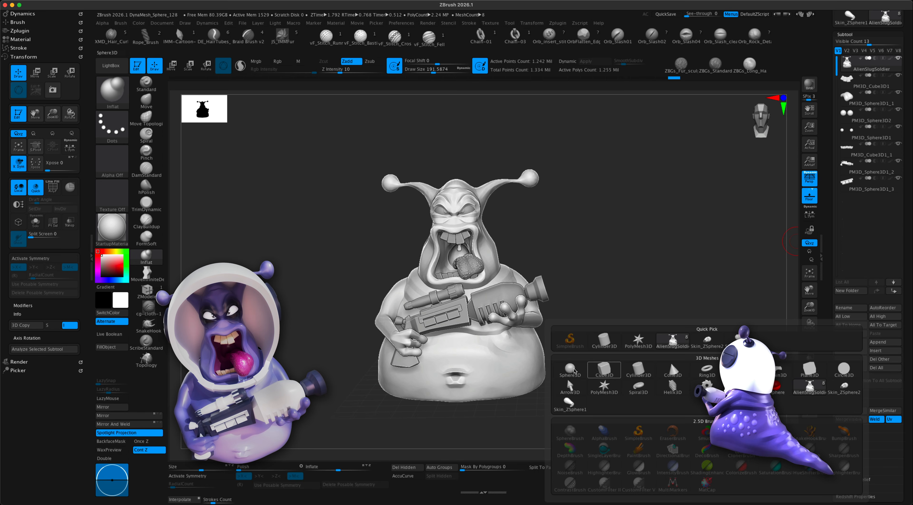
click(569, 370)
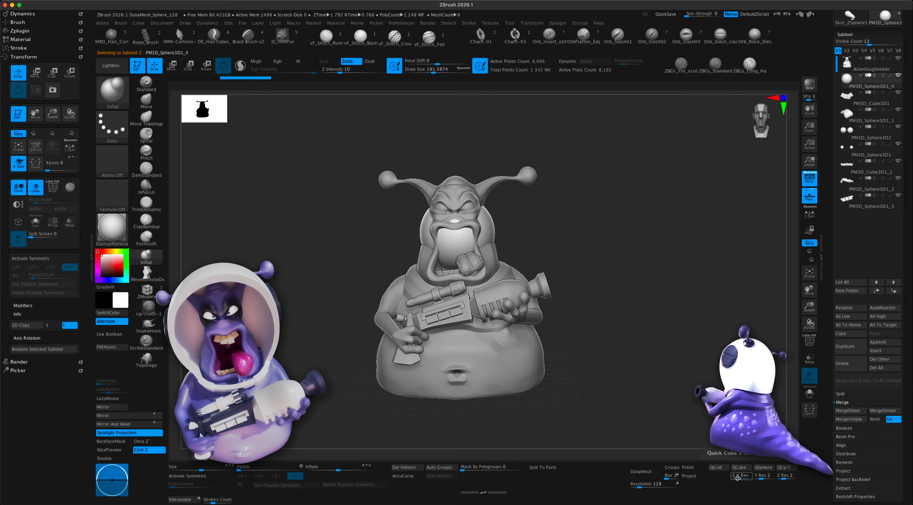
- Convert the appended sphere to a QSphere with X, Y and Z resolution set to 5
text(5)
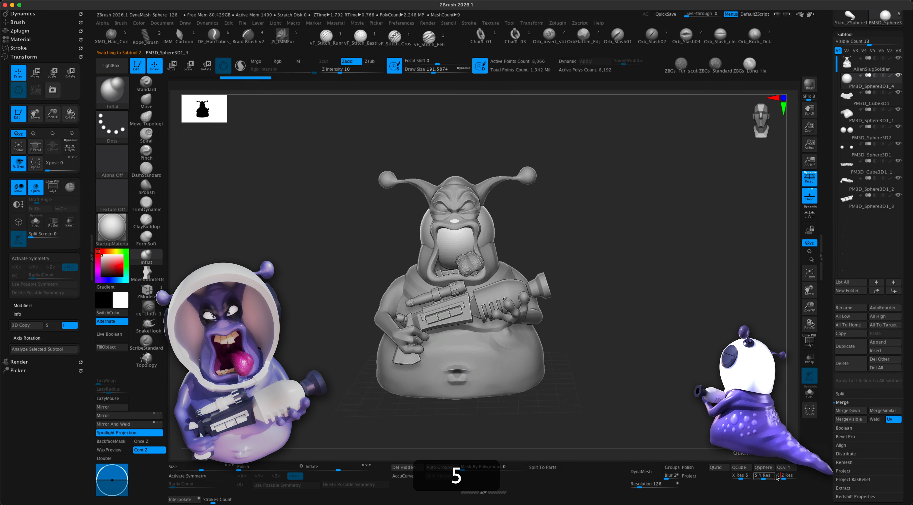
text(5)
key(Return)
click(763, 467)
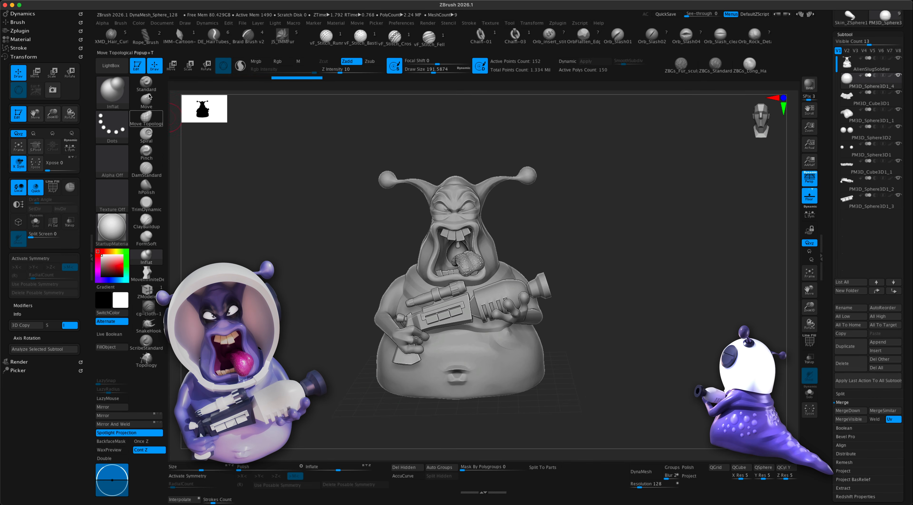
- Enlarge the QSphere around the slug's head and turn off perspective distortion
click(178, 66)
drag(462, 228, 494, 203)
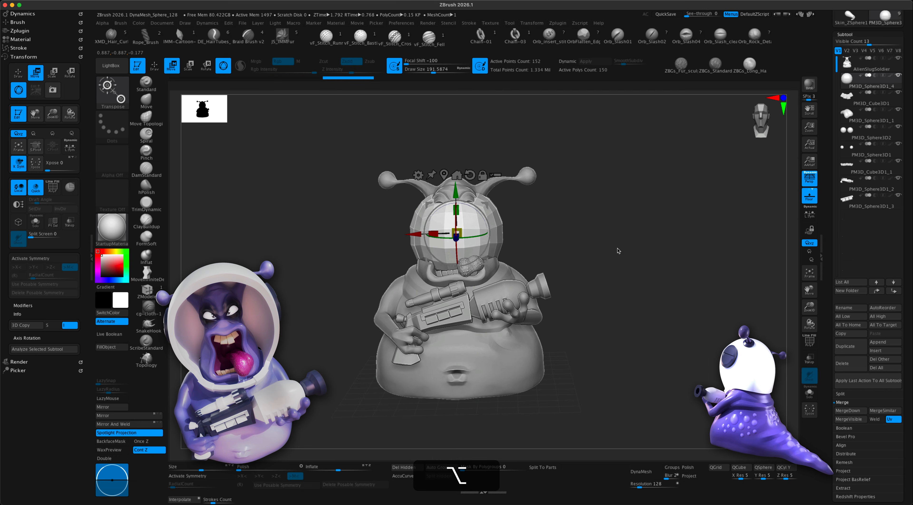
scroll(624, 266, up, 5)
drag(628, 271, 776, 219)
click(813, 180)
- Fit the sphere over the head from the side by moving it up and forward, enlarging it and tilting it slightly
shift+drag(597, 255, 613, 254)
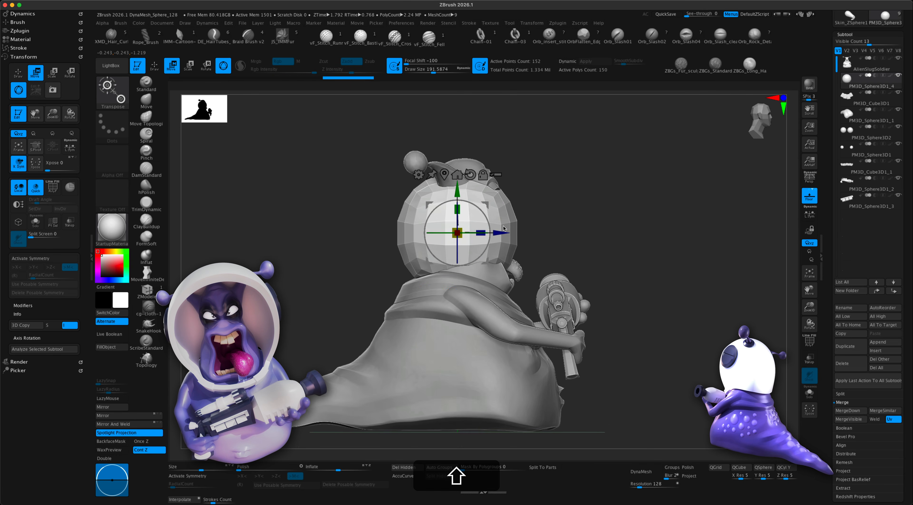
mouse_move(484, 202)
mouse_down()
mouse_move(560, 146)
mouse_move(497, 186)
mouse_move(498, 203)
mouse_up()
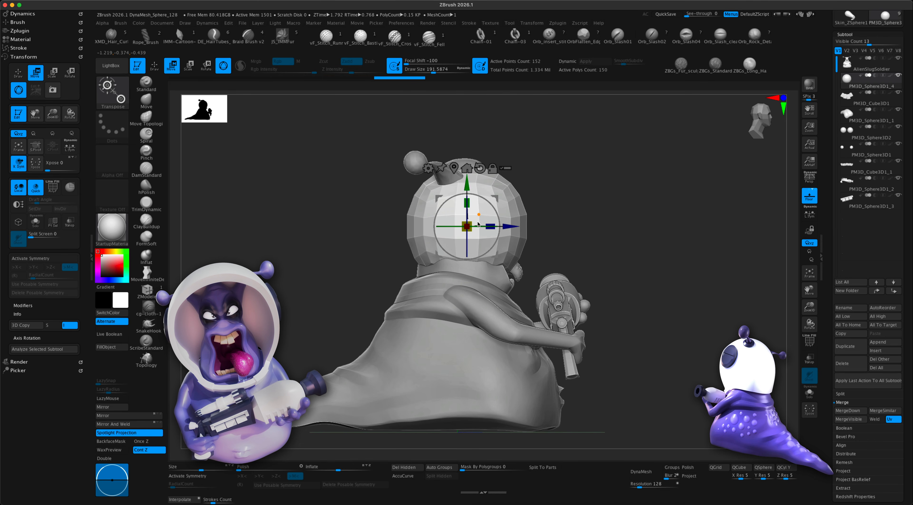
drag(474, 224, 486, 212)
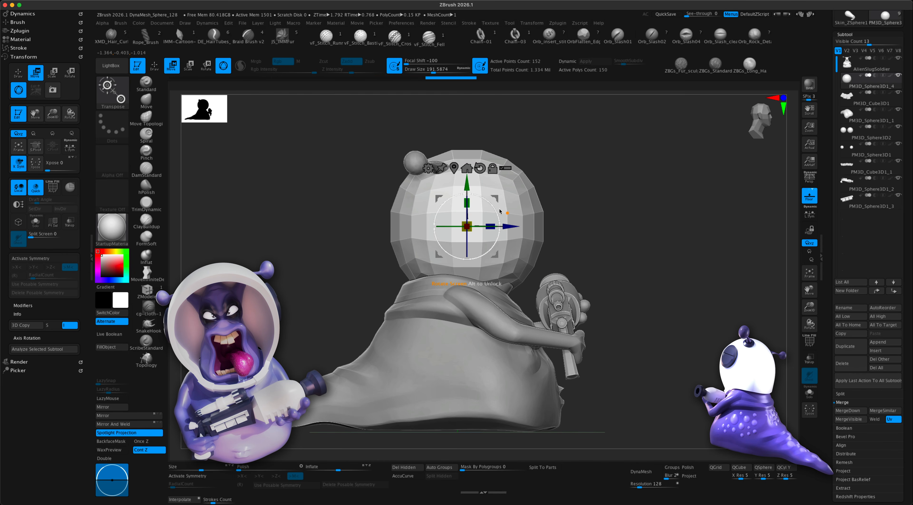
drag(496, 213, 504, 201)
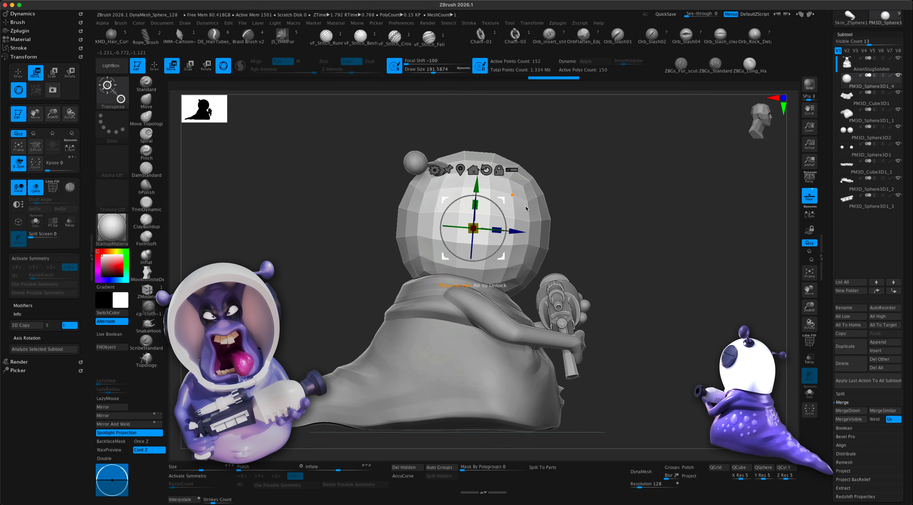
drag(674, 254, 621, 245)
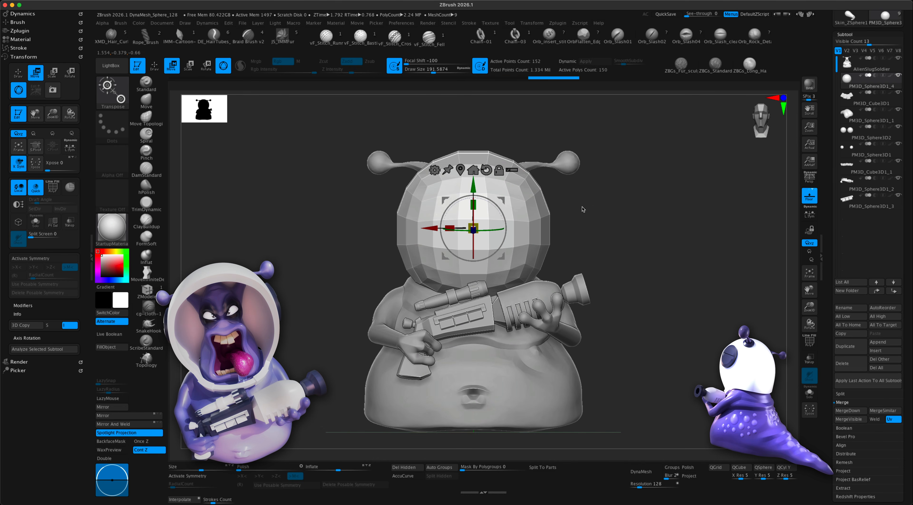
mouse_move(619, 248)
mouse_down()
mouse_move(652, 241)
mouse_move(613, 247)
mouse_move(632, 258)
mouse_up()
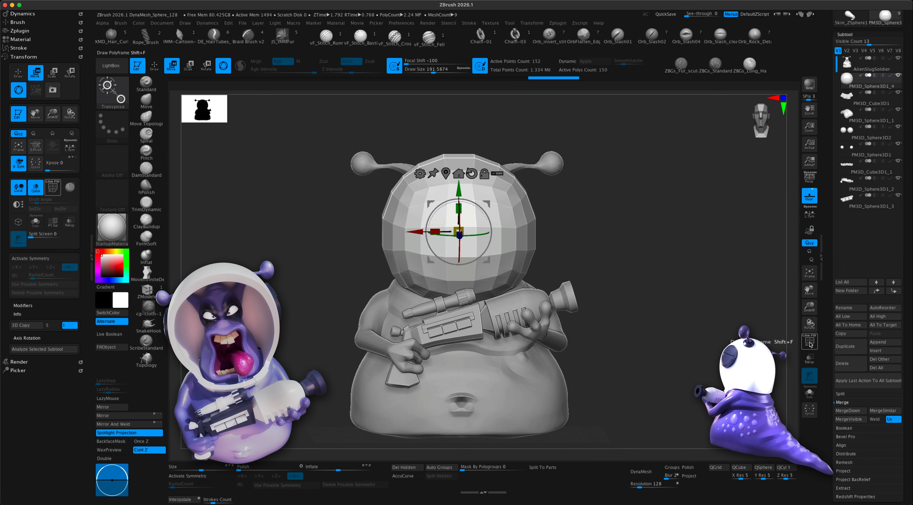
- Display the polyframe wireframe on the helmet sphere
click(810, 341)
click(449, 471)
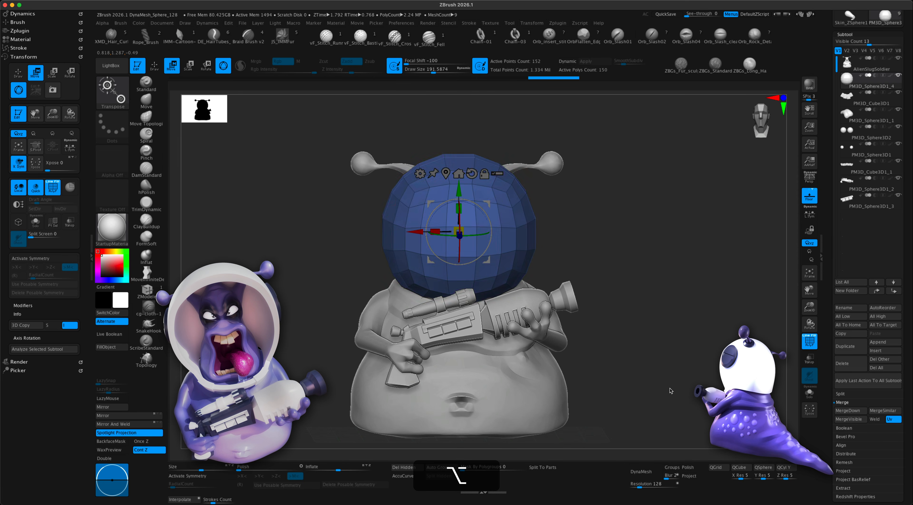
alt+drag(672, 387, 665, 435)
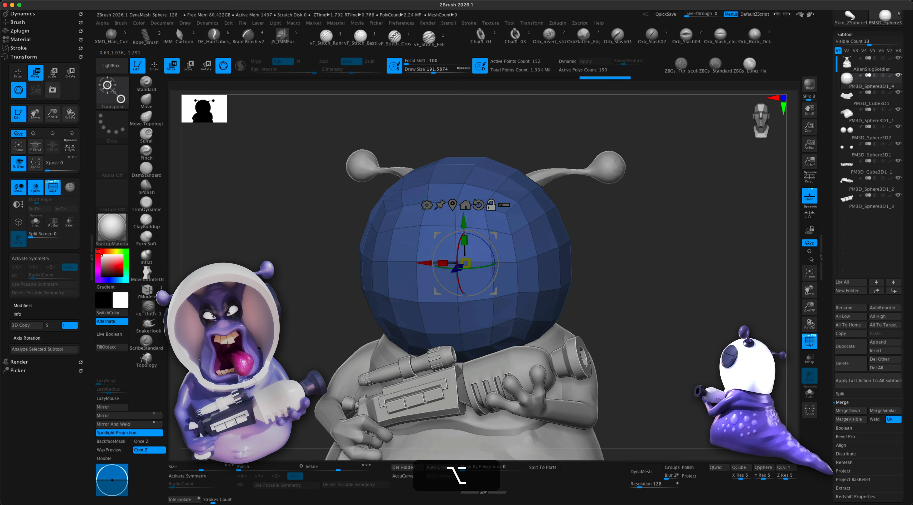
- Isolate the helmet sphere and activate mirrored symmetry along X
click(147, 290)
mouse_move(290, 227)
alt+mouse_down()
mouse_move(298, 216)
mouse_move(439, 222)
alt+mouse_up()
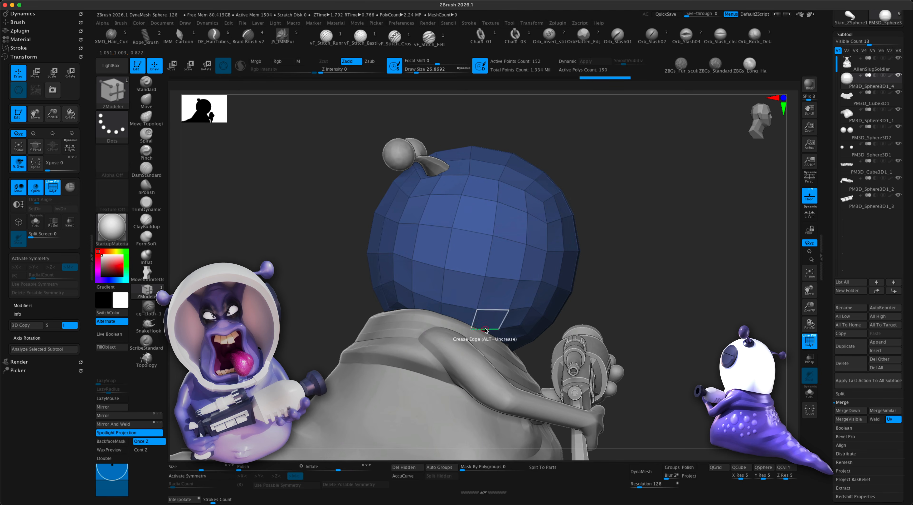
alt+drag(368, 113, 367, 122)
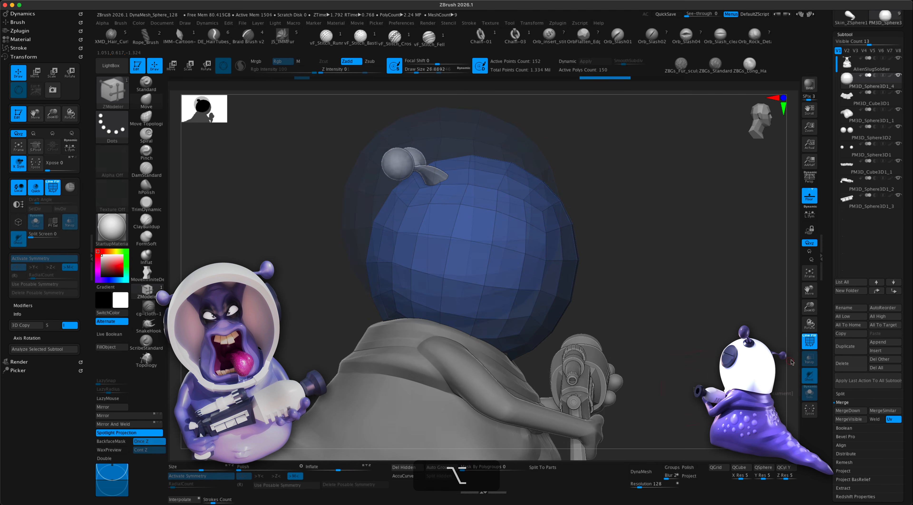
drag(693, 346, 692, 301)
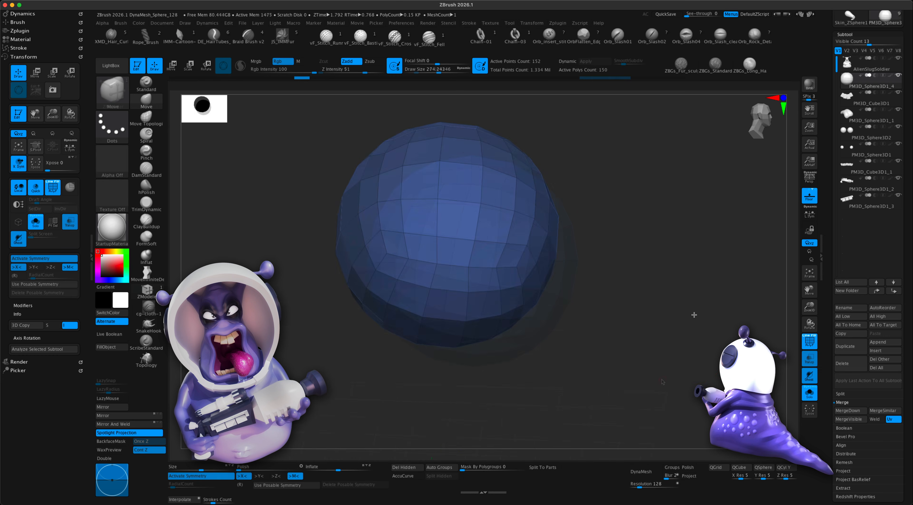
- Delete the block of polygons on the sphere's underside with ZModeler's polygon Delete action, targeting A Single Poly
click(145, 293)
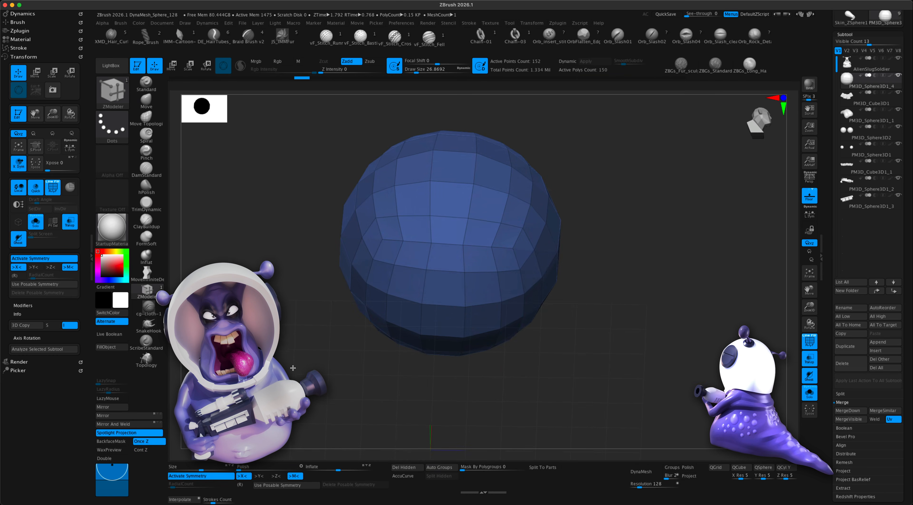
drag(295, 375, 294, 344)
mouse_move(434, 330)
alt+mouse_down()
mouse_move(439, 301)
mouse_move(407, 298)
mouse_move(408, 324)
alt+mouse_up()
mouse_move(469, 263)
alt+mouse_down()
mouse_move(488, 318)
mouse_move(512, 302)
mouse_move(506, 241)
mouse_move(404, 230)
mouse_move(383, 280)
alt+mouse_up()
click(383, 306)
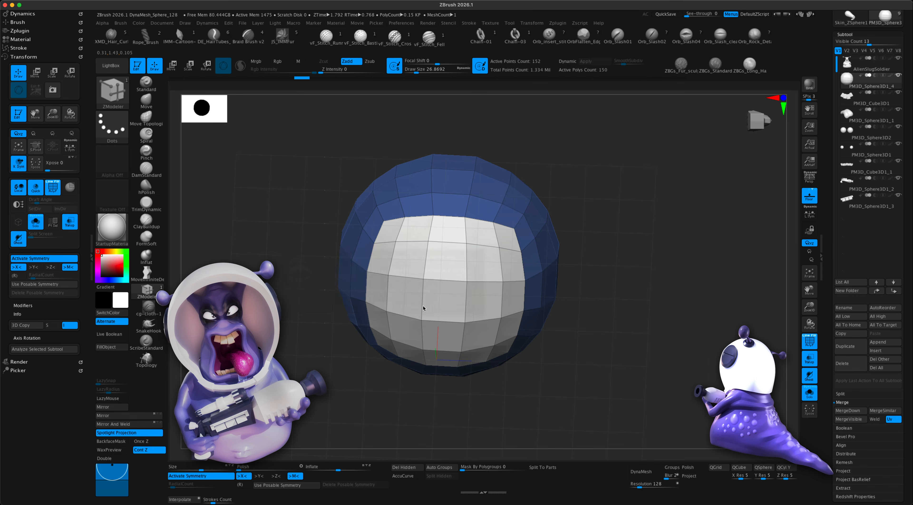
key(space)
click(343, 336)
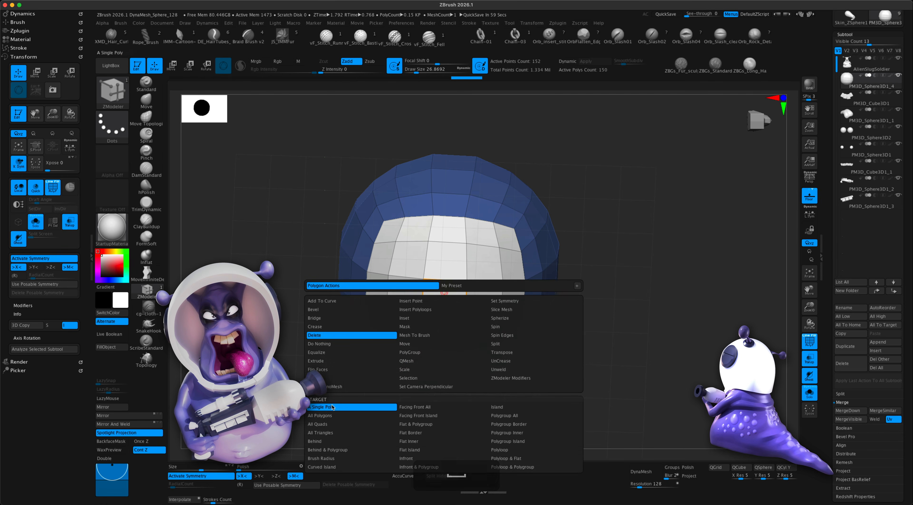
click(351, 407)
click(401, 301)
- From an undistorted side view, mask the points along the helmet's open lower rim with MaskLasso and invert the mask
drag(646, 352, 780, 390)
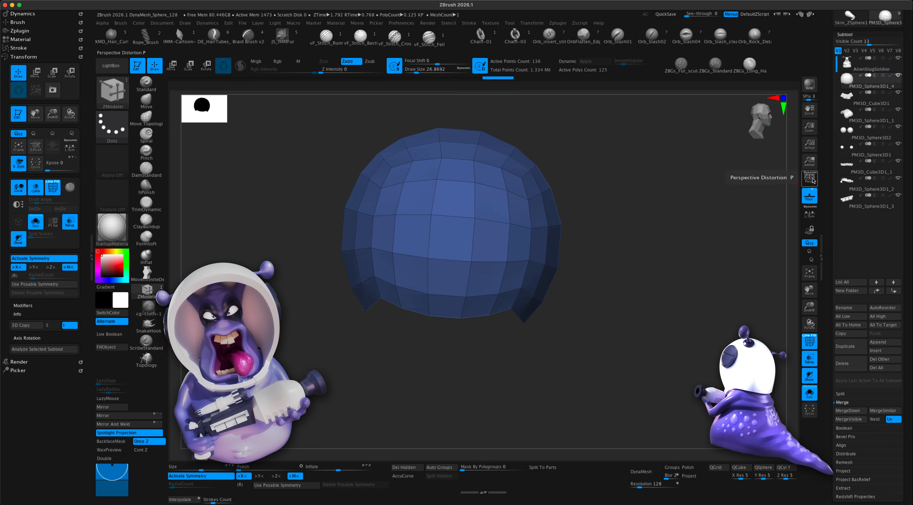
key(shift)
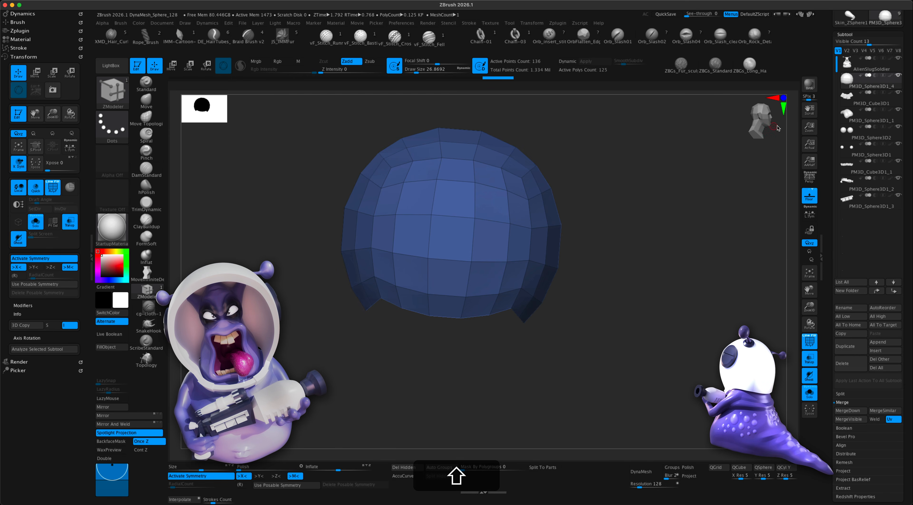
alt+drag(687, 234, 686, 247)
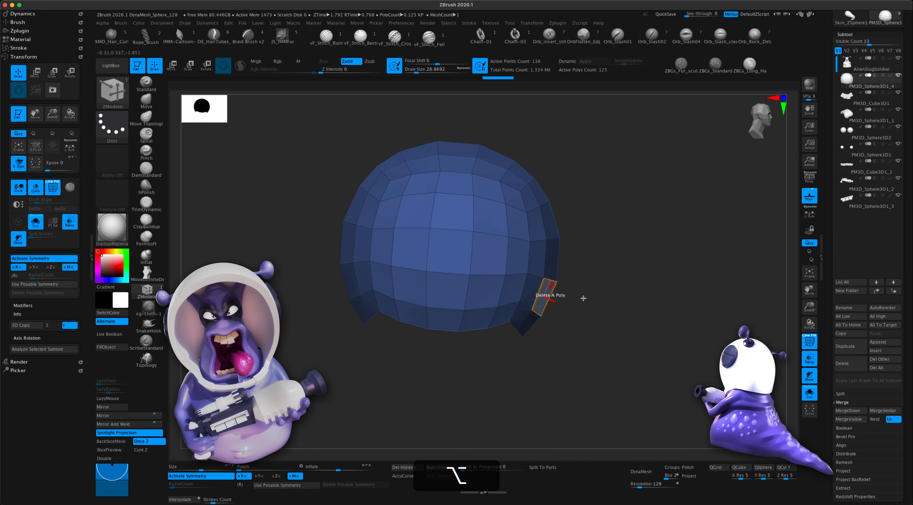
alt+drag(625, 303, 624, 306)
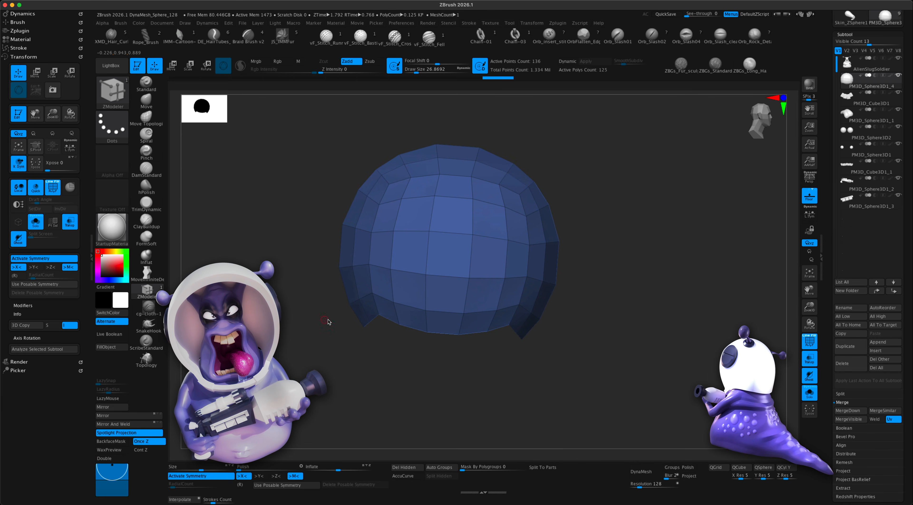
alt+drag(435, 338, 576, 384)
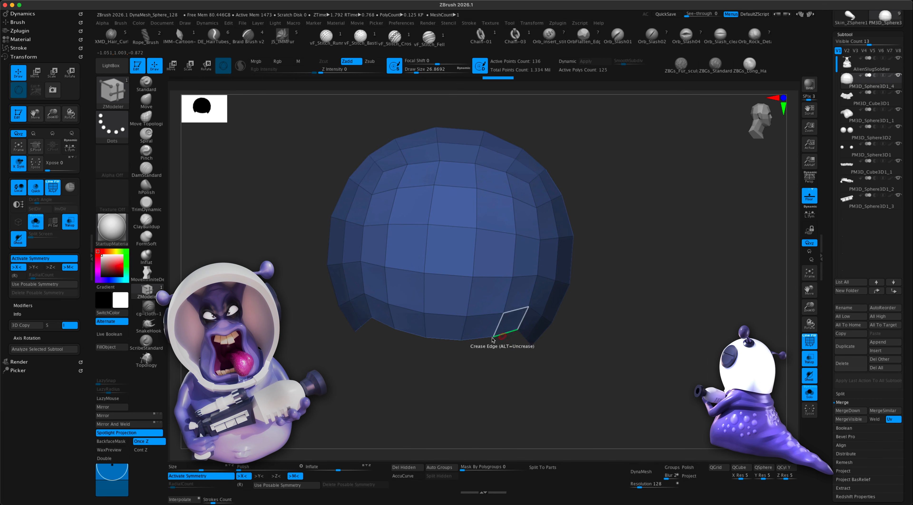
alt+drag(339, 377, 335, 378)
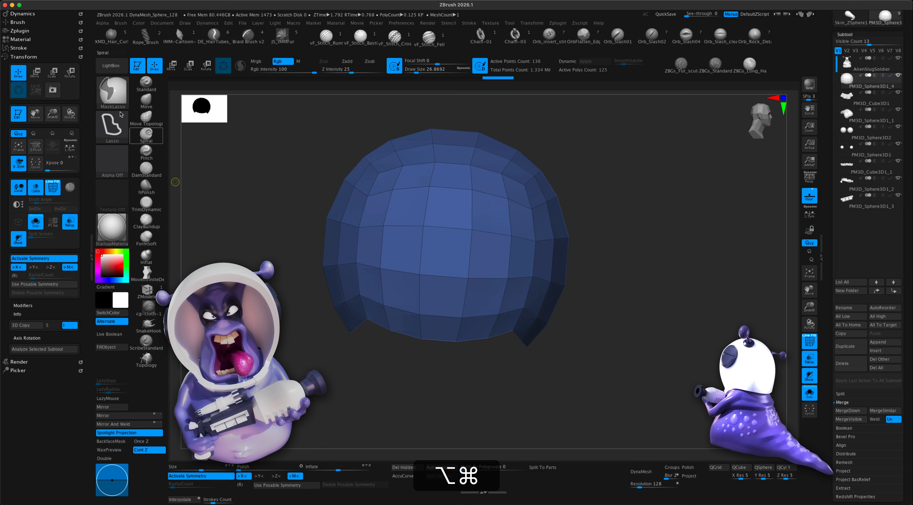
super+click(115, 86)
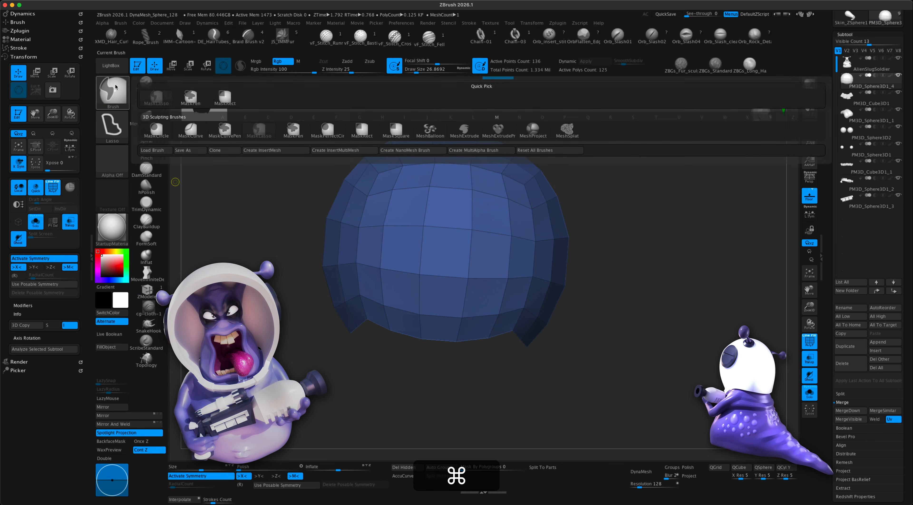
super+click(268, 137)
mouse_move(317, 343)
super+mouse_down()
mouse_move(508, 408)
mouse_move(546, 342)
mouse_move(506, 320)
mouse_move(326, 319)
mouse_move(319, 332)
super+mouse_up()
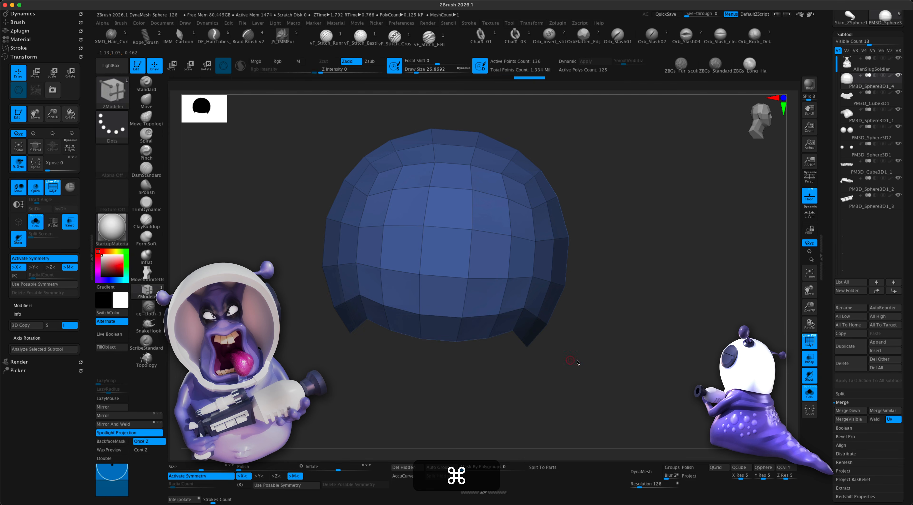
super+click(595, 351)
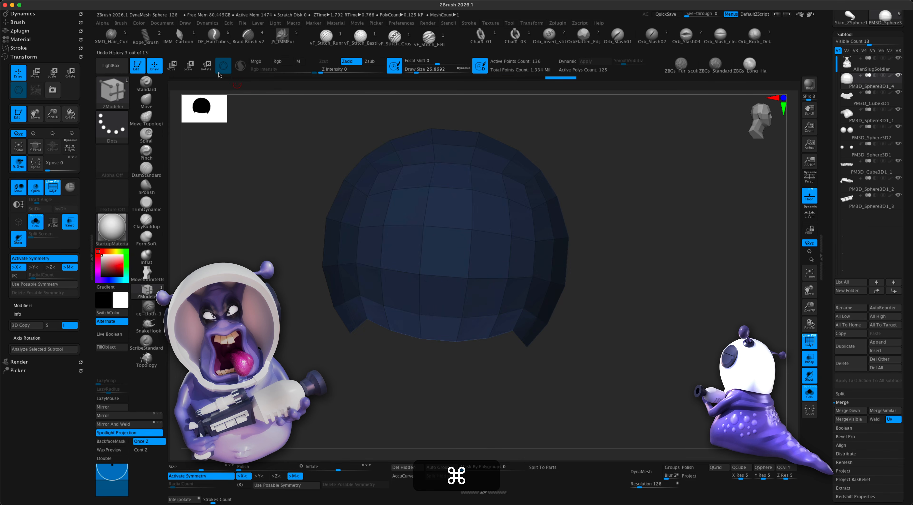
- Flatten the unmasked lower rim by scaling it vertically from a gizmo placed at the opening, and clear the mask
click(173, 66)
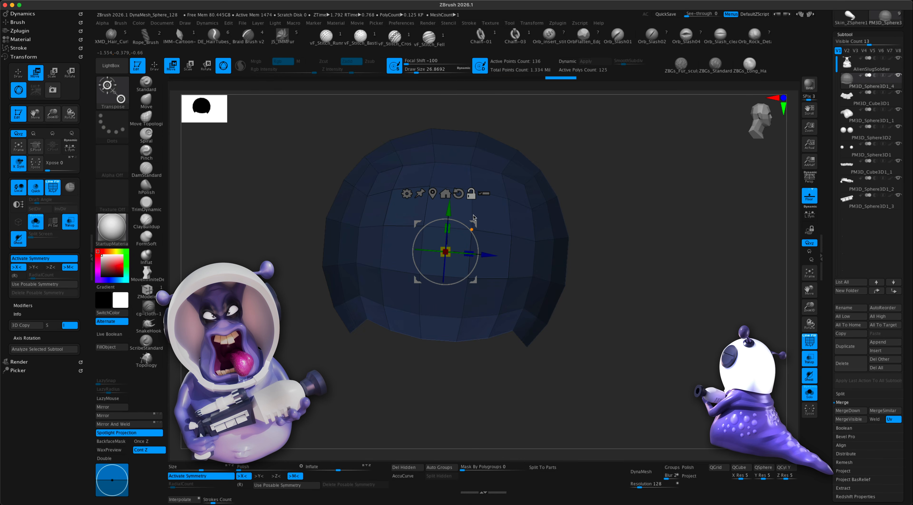
drag(448, 212, 453, 318)
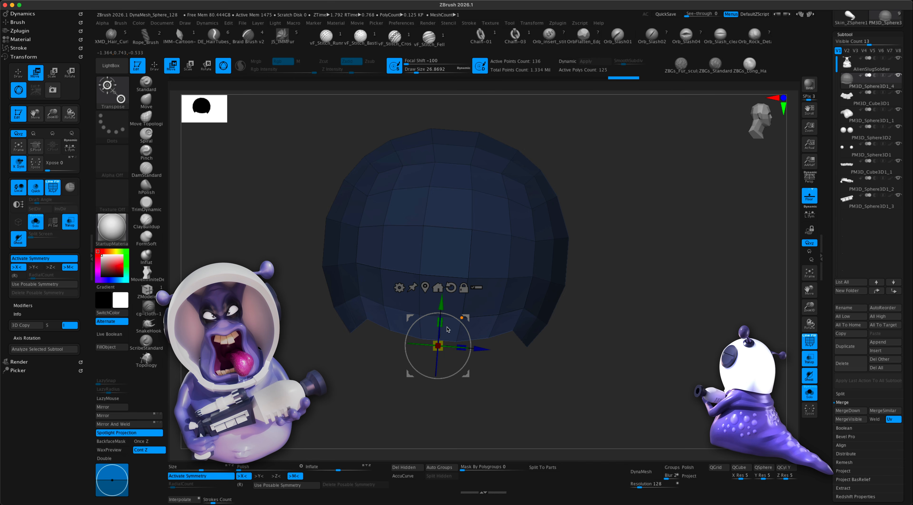
drag(443, 324, 443, 325)
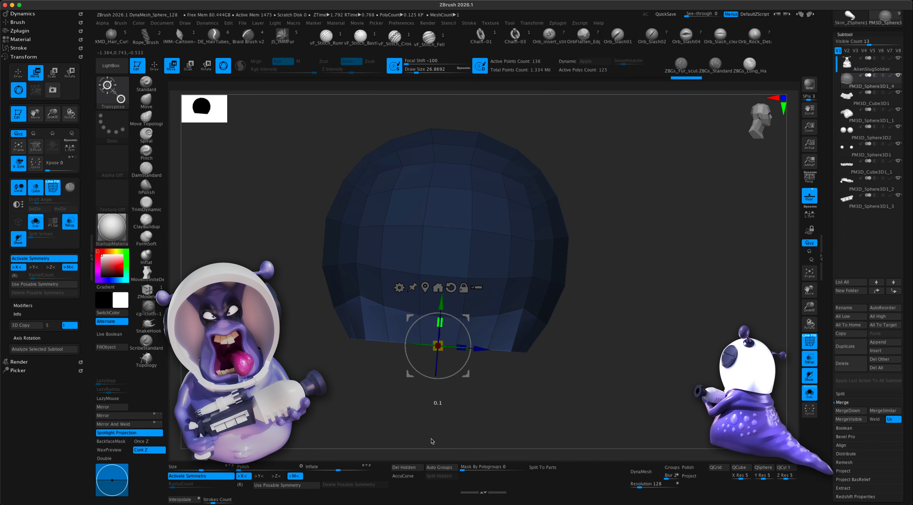
mouse_move(591, 329)
super+mouse_down()
mouse_move(637, 367)
mouse_move(684, 334)
mouse_move(586, 329)
super+mouse_up()
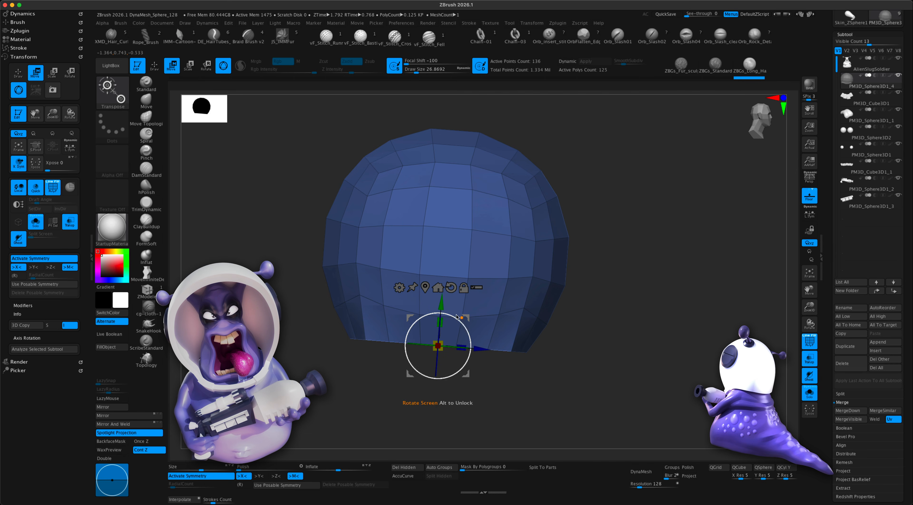
- Remove the horizontal edge loop just above the helmet's rim with ZModeler's edge Delete action, targeting EdgeLoop Complete
click(147, 290)
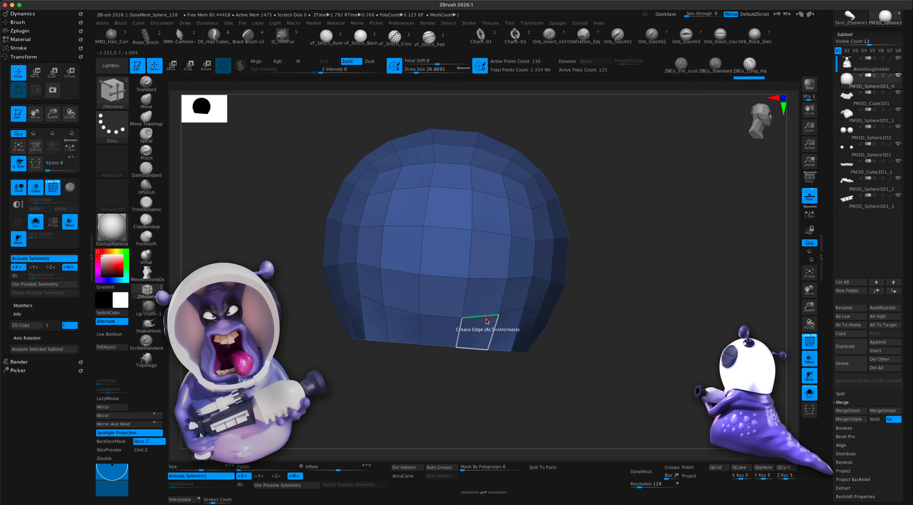
key(space)
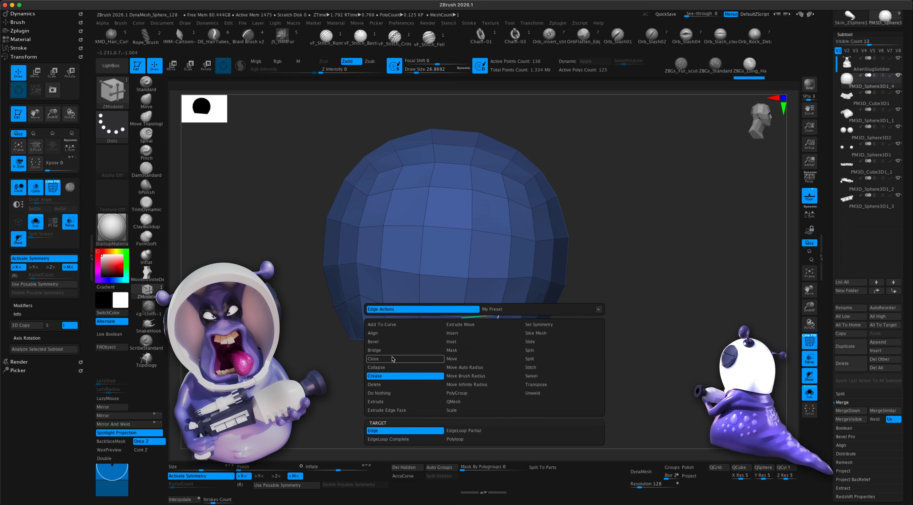
click(374, 384)
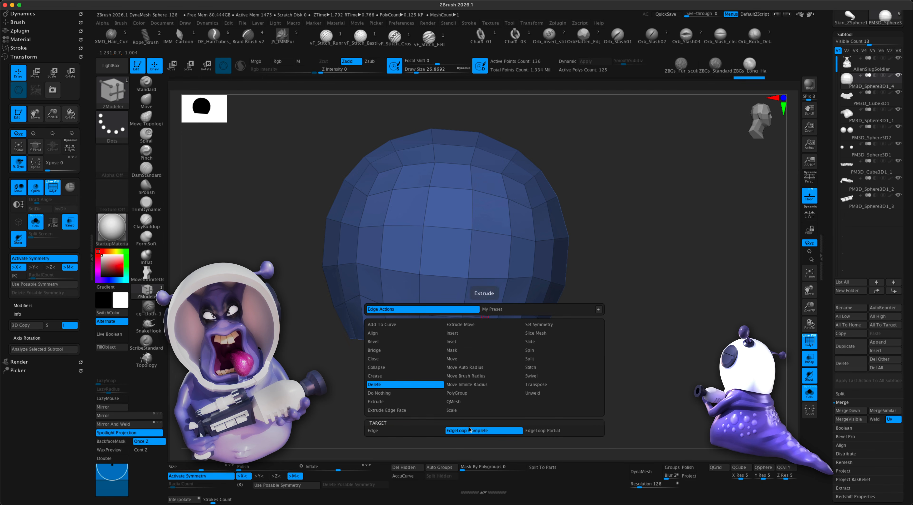
click(460, 430)
click(479, 318)
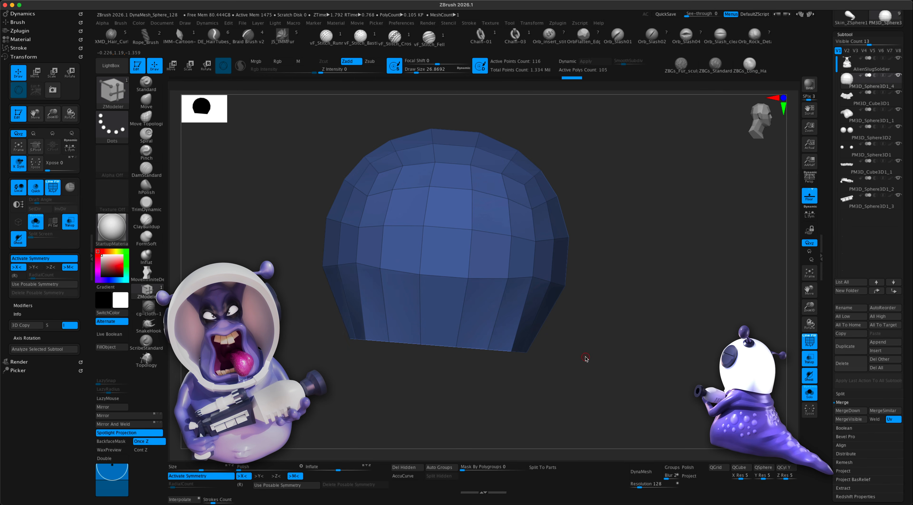
- Show the rest of the character again and tilt the helmet slightly forward over the head
mouse_move(644, 340)
alt+mouse_down()
mouse_move(647, 360)
mouse_move(648, 346)
alt+mouse_up()
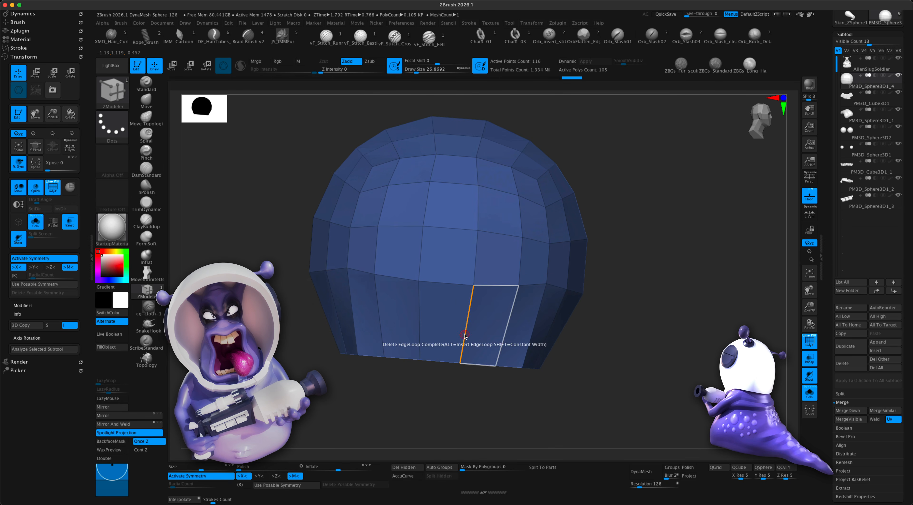
click(816, 393)
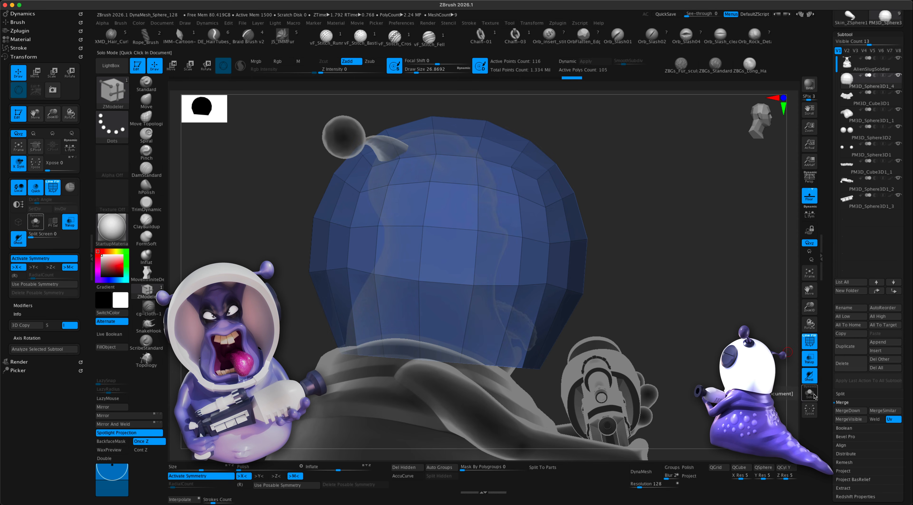
alt+drag(705, 368, 672, 295)
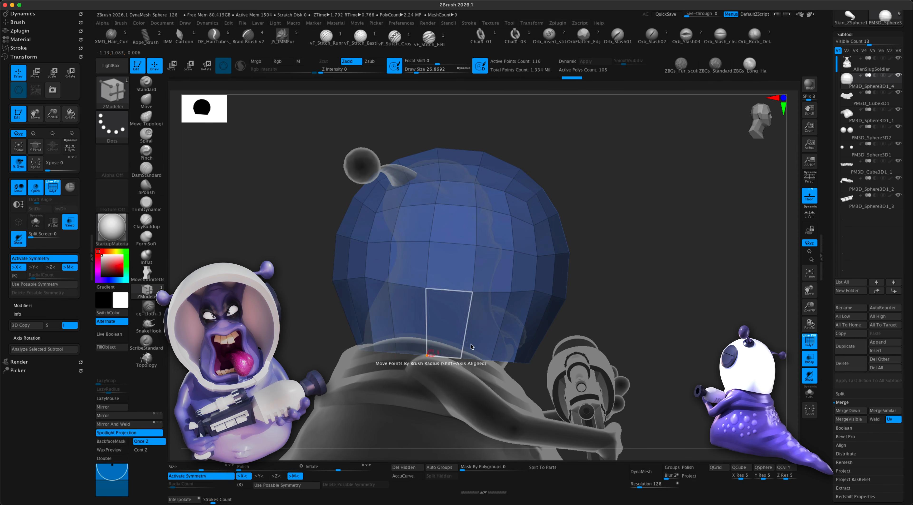
alt+drag(689, 333, 667, 310)
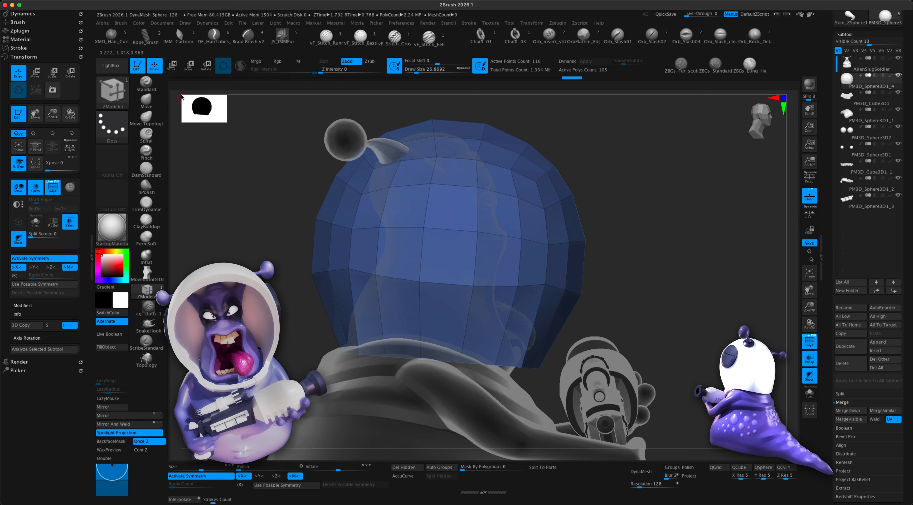
click(172, 66)
drag(448, 319, 462, 321)
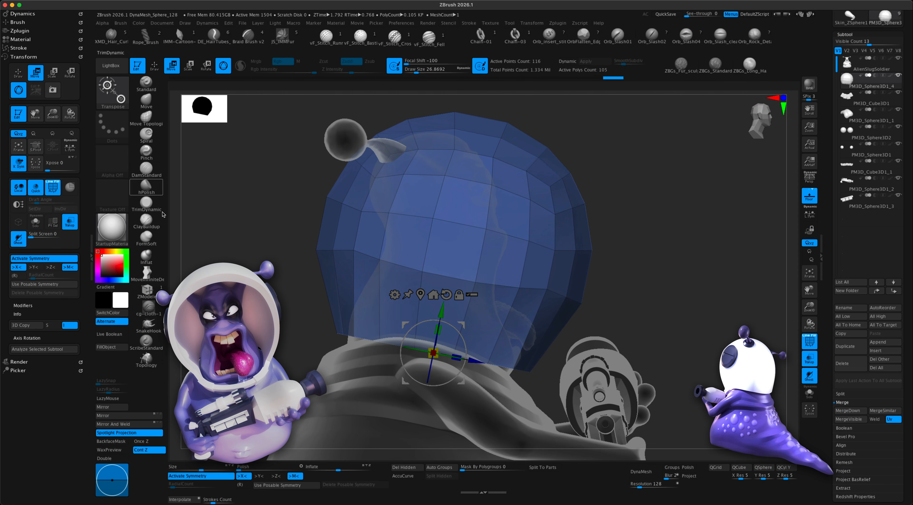
- Arch the middle of the helmet's side rim up over the shoulders using the MoveInfiniteDepth brush at a draw size of about 629
click(148, 275)
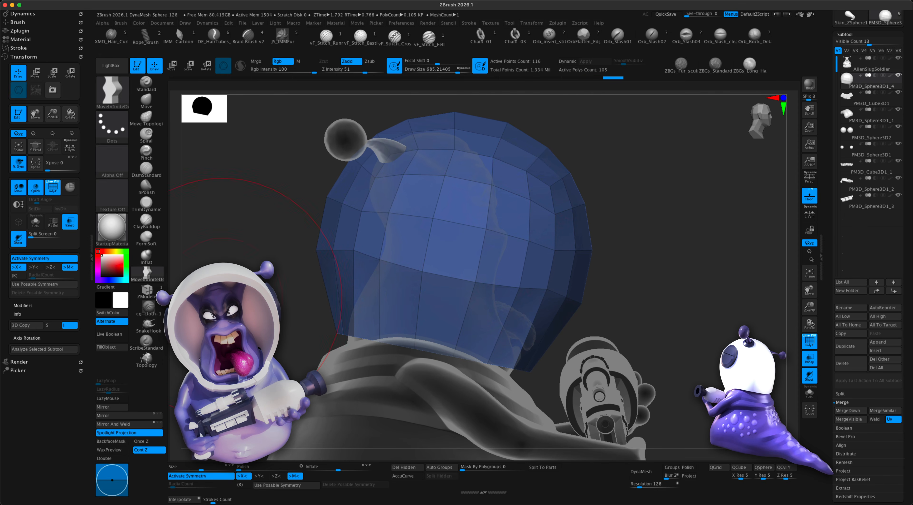
key(s)
key(s)
drag(625, 320, 630, 320)
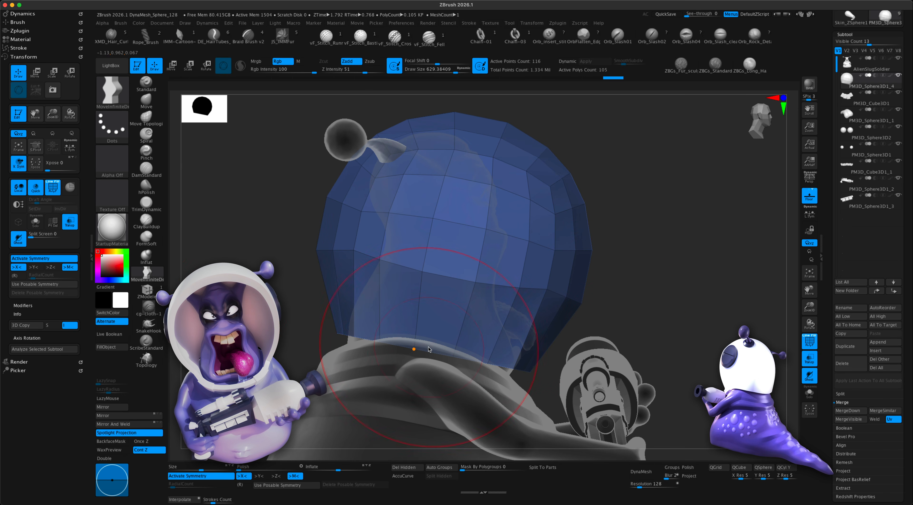
drag(428, 349, 433, 329)
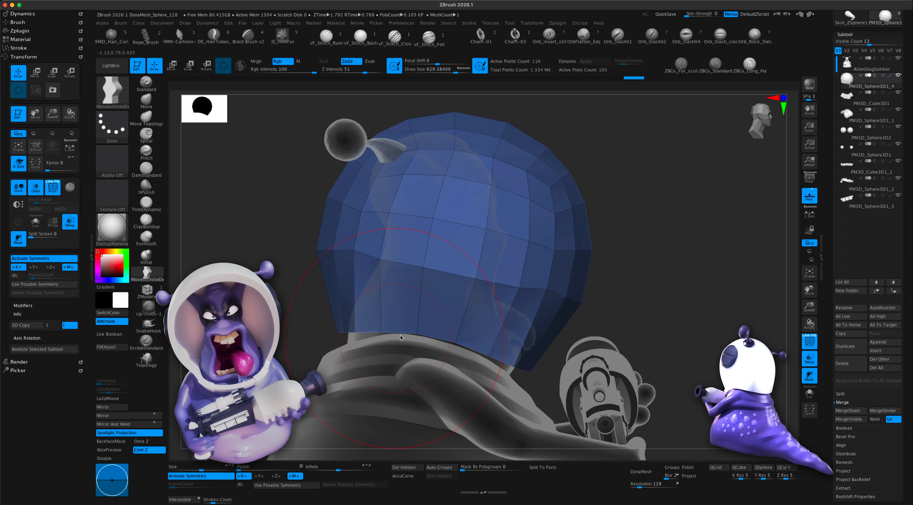
drag(339, 336, 326, 336)
- Pull the front and rear corners of the helmet's rim down toward the body with progressively smaller brush sizes
key(s)
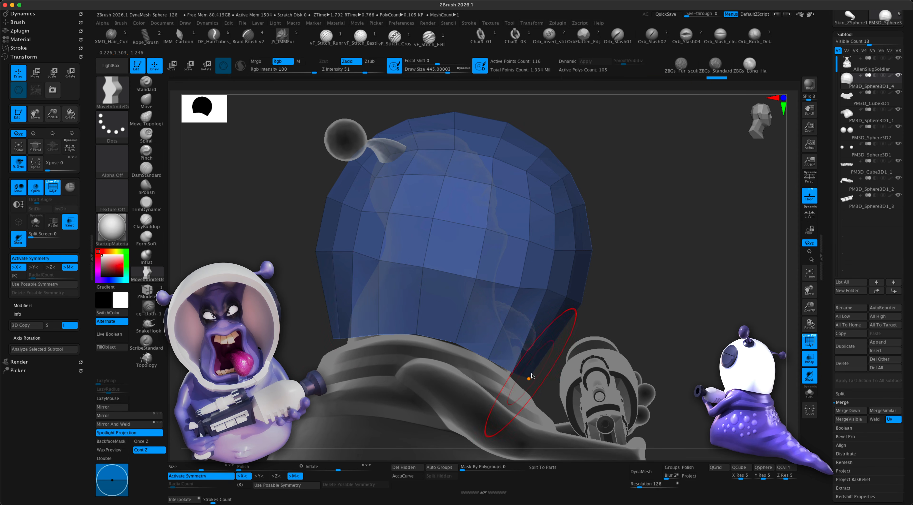
key(s)
drag(693, 328, 683, 328)
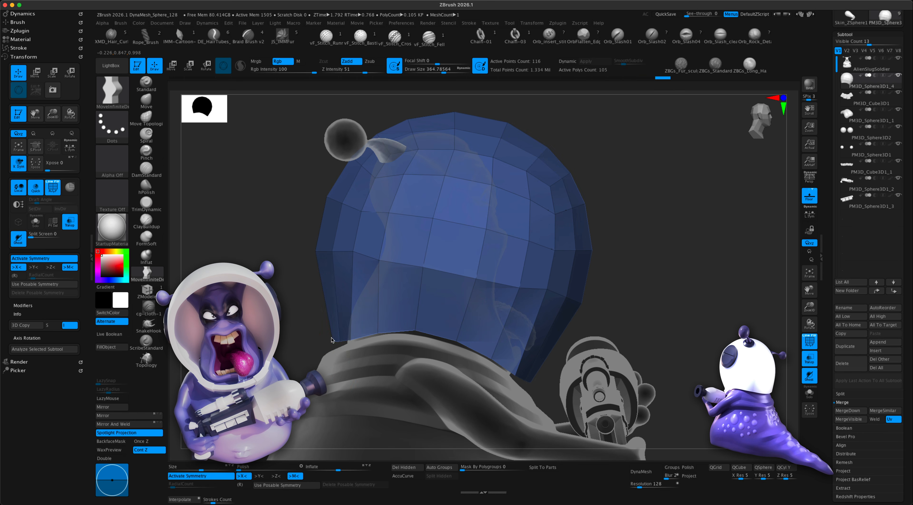
key(s)
drag(341, 337, 334, 337)
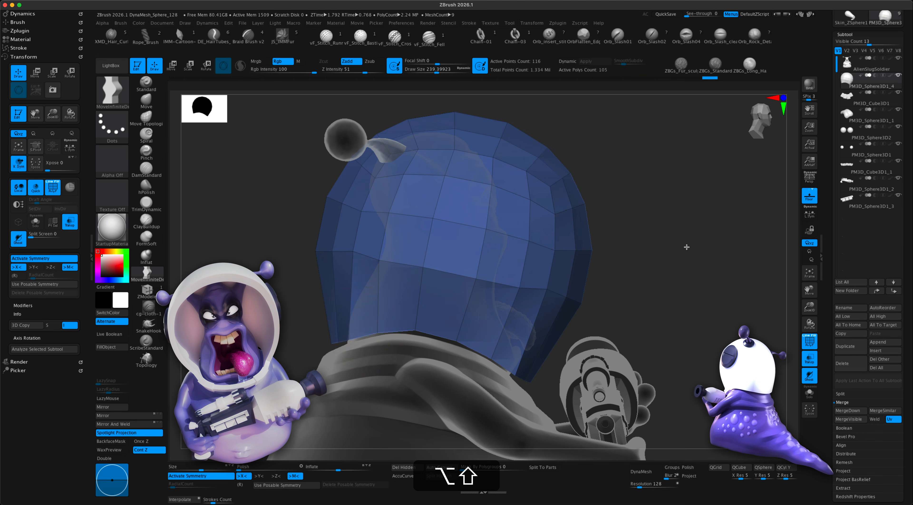
- Reduce the brush size to about 182 and adjust the helmet's rear rim to follow the back of the shoulders
mouse_move(686, 246)
alt+shift+mouse_down()
mouse_move(643, 283)
mouse_move(631, 279)
mouse_move(648, 263)
mouse_move(644, 288)
mouse_move(626, 273)
mouse_move(654, 271)
mouse_move(652, 310)
mouse_move(685, 313)
mouse_move(672, 312)
alt+shift+mouse_up()
mouse_move(576, 305)
mouse_down()
mouse_move(560, 303)
mouse_move(569, 301)
mouse_up()
key(s)
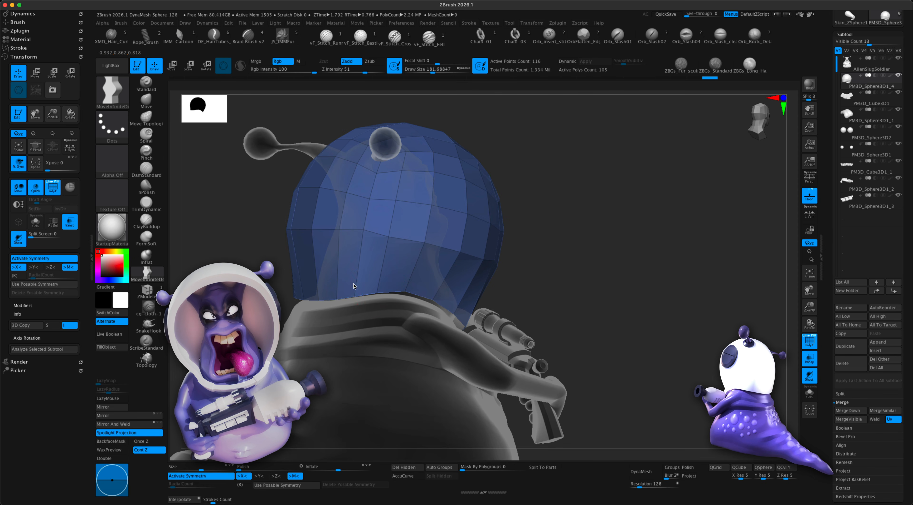
drag(330, 294, 597, 283)
mouse_move(491, 301)
mouse_down()
mouse_move(427, 297)
mouse_move(499, 305)
mouse_move(383, 297)
mouse_up()
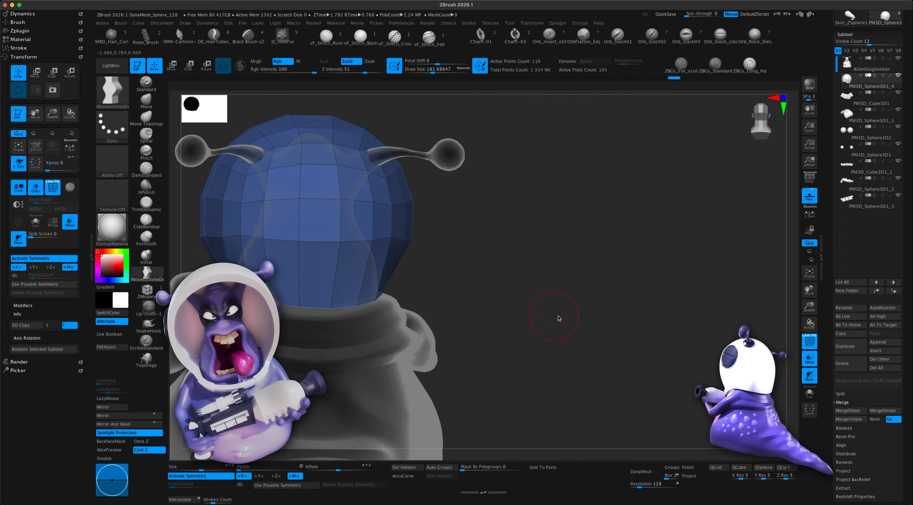
- Adjust the helmet's front rim around the chin and check its fit from the front and side
mouse_move(558, 318)
mouse_down()
mouse_move(292, 314)
mouse_move(402, 354)
mouse_up()
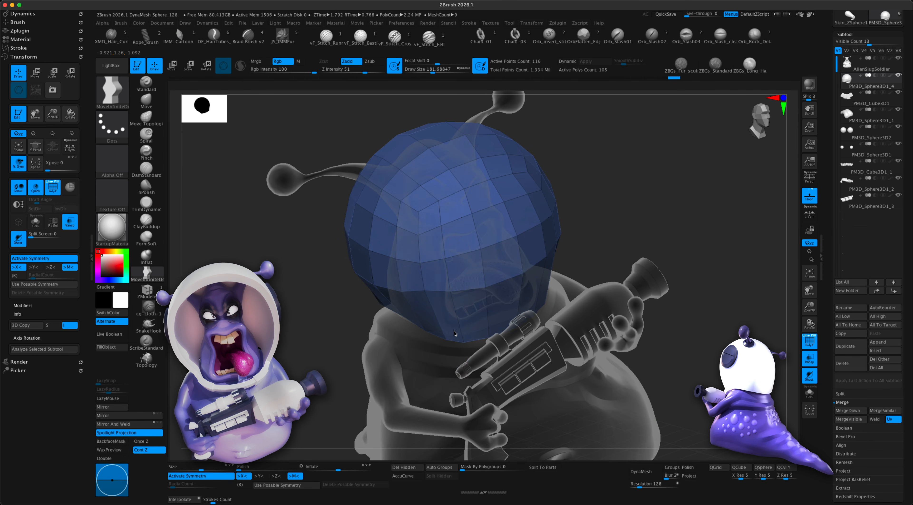
drag(625, 245, 645, 237)
mouse_move(589, 212)
mouse_down()
mouse_move(693, 191)
mouse_move(644, 273)
mouse_move(678, 255)
mouse_move(581, 273)
mouse_move(454, 273)
mouse_up()
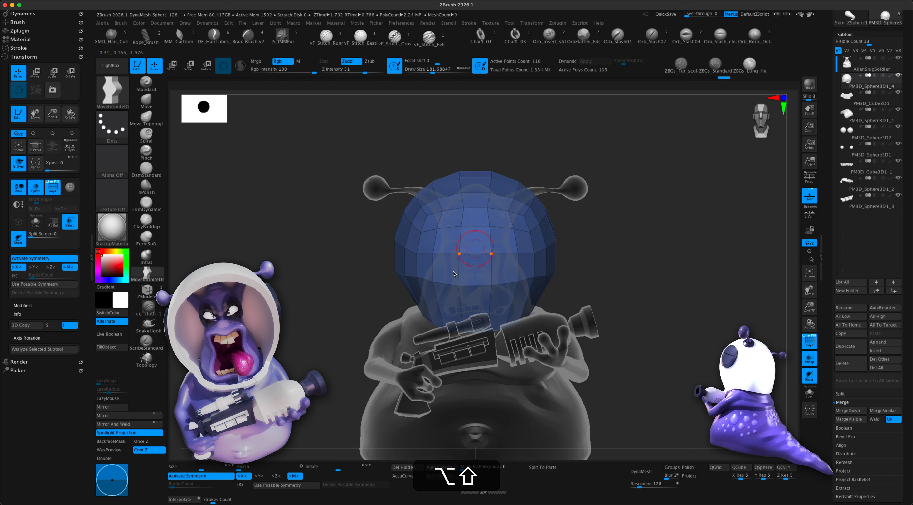
drag(634, 285, 656, 287)
drag(534, 253, 407, 235)
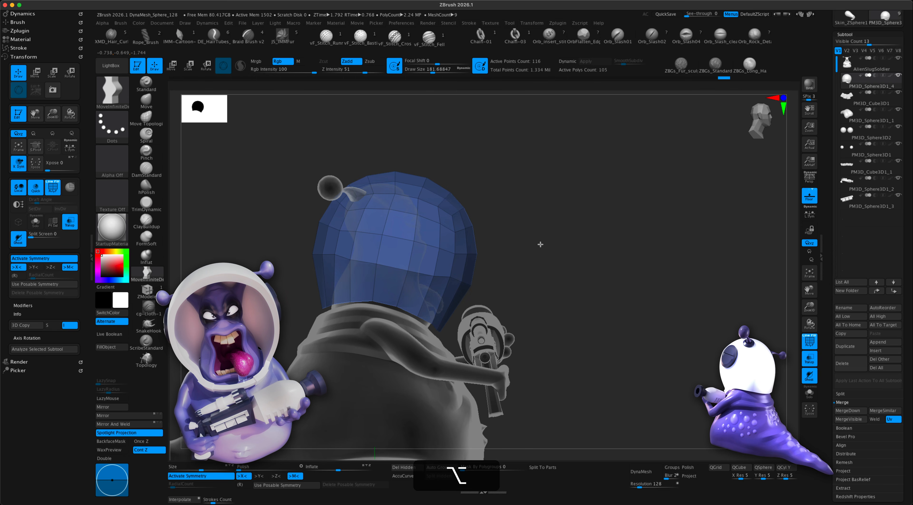
alt+drag(540, 245, 537, 269)
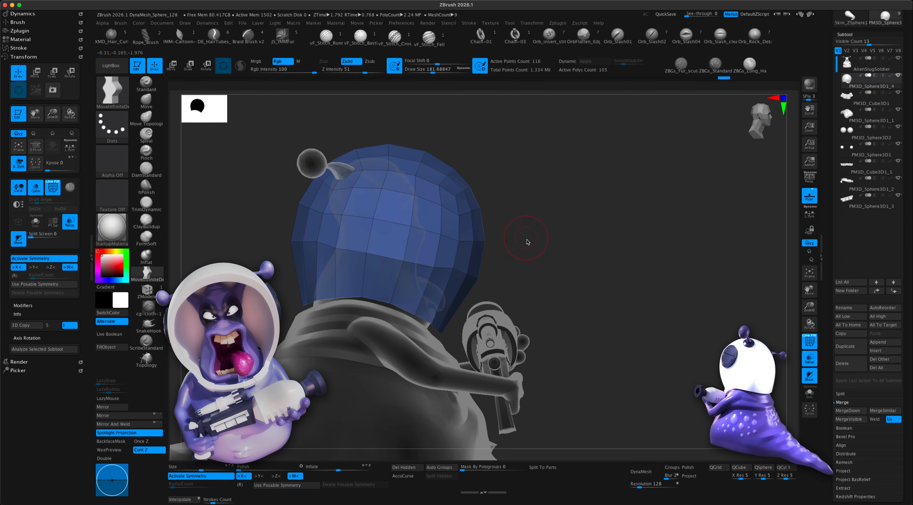
drag(526, 242, 686, 335)
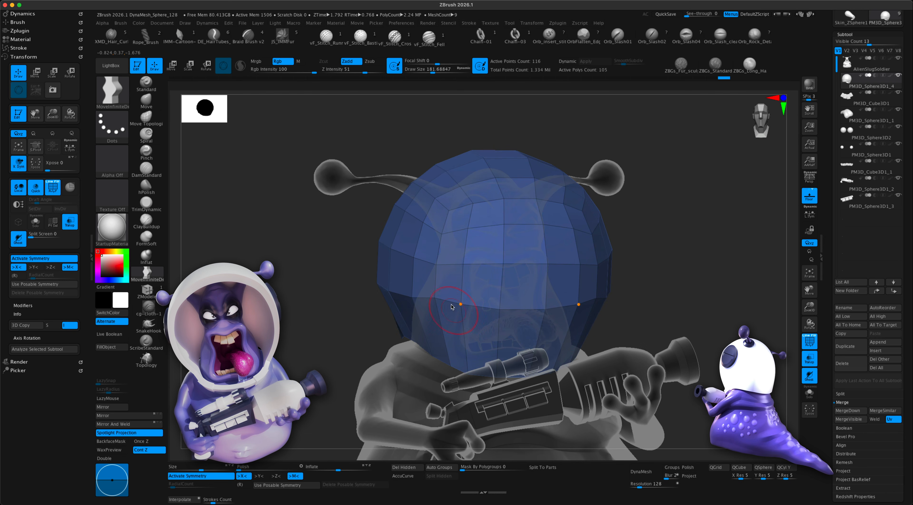
- Insert a single edge loop around the helmet just above its lower rim with the ZModeler edge action
drag(662, 294, 712, 283)
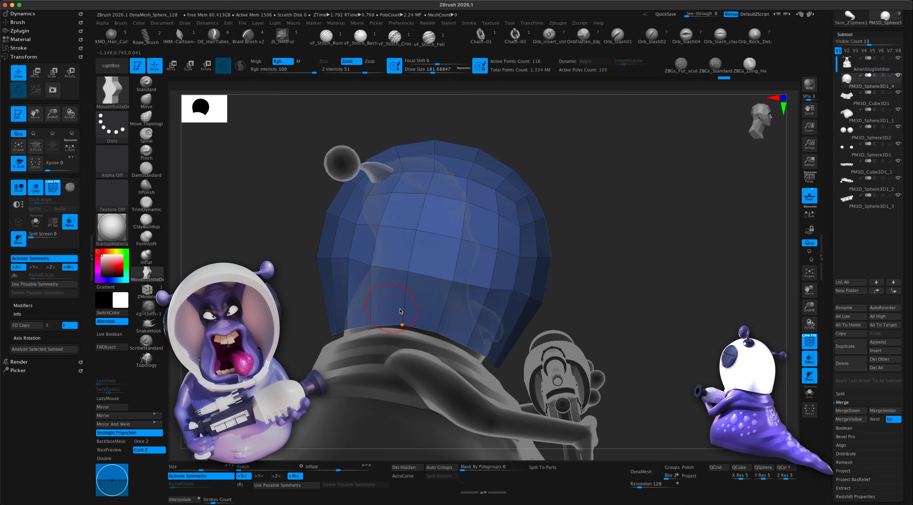
alt+drag(536, 318, 548, 314)
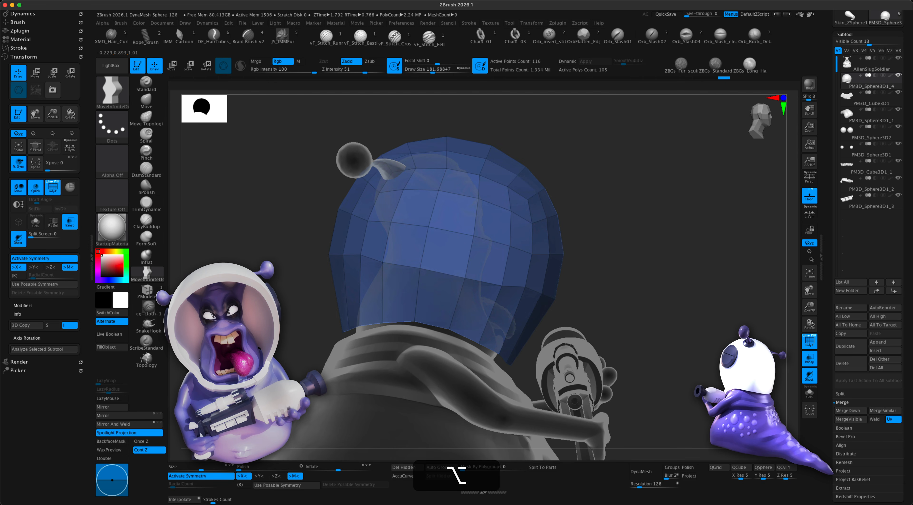
click(145, 292)
key(space)
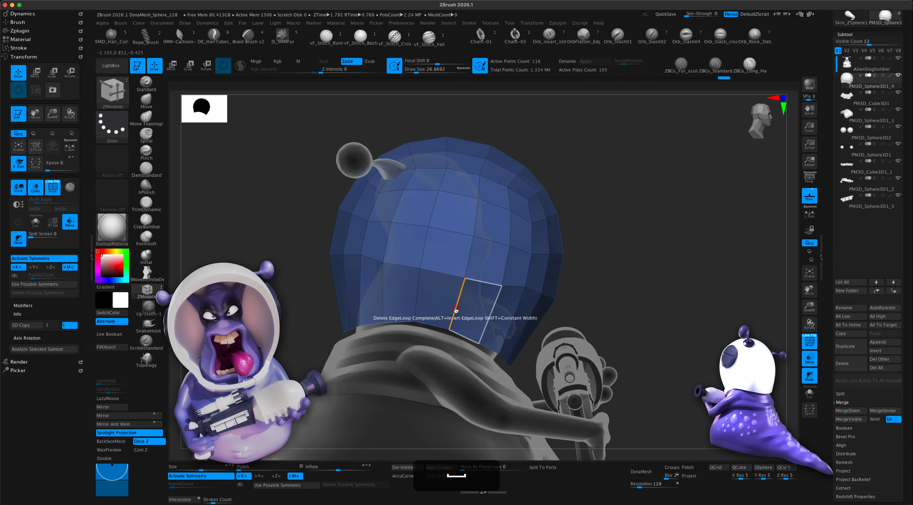
click(441, 326)
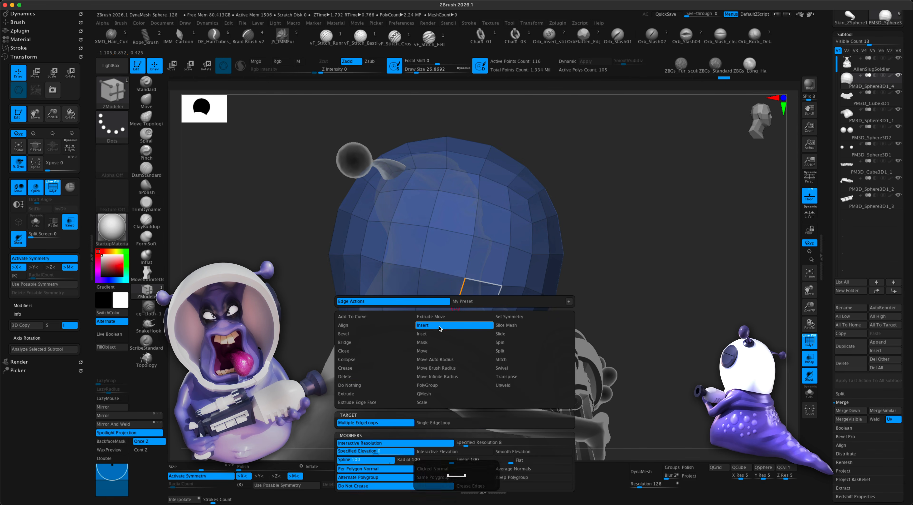
click(425, 423)
click(455, 314)
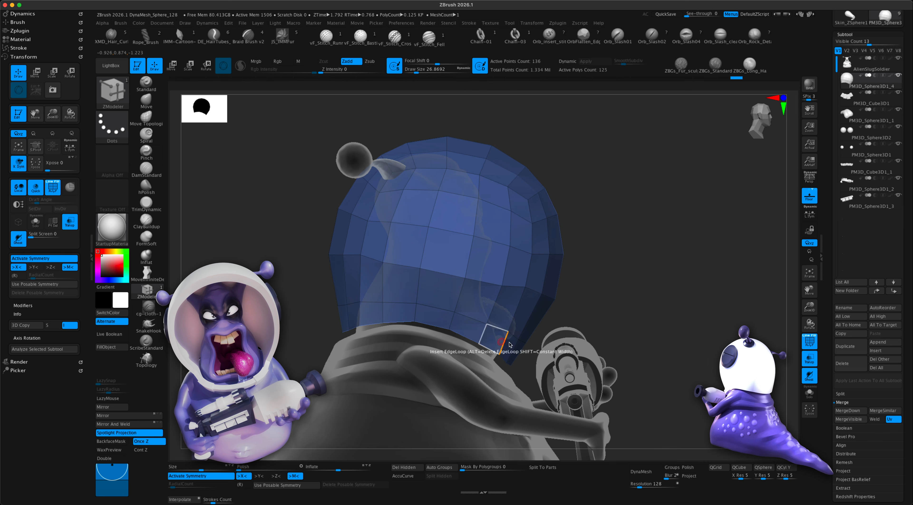
- Switch to the MoveInfiniteDepth brush at a draw size of about 41 and refine the helmet's lower rear rim
mouse_move(651, 309)
alt+mouse_down()
mouse_move(673, 343)
mouse_move(567, 333)
mouse_move(673, 340)
mouse_move(664, 313)
alt+mouse_up()
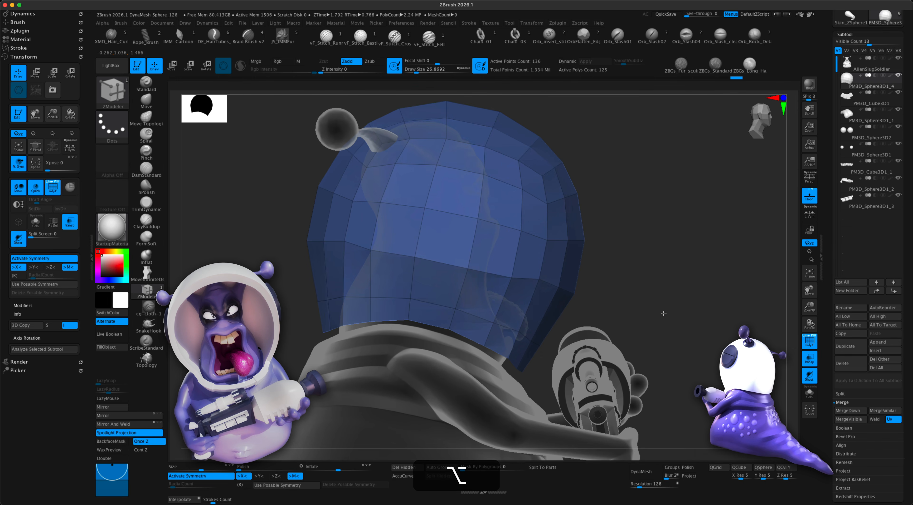
click(148, 273)
key(s)
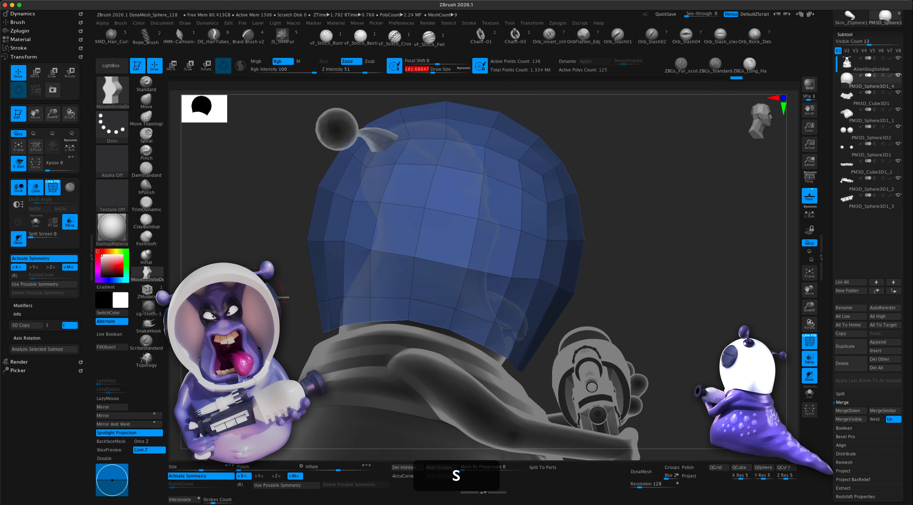
drag(252, 299, 238, 299)
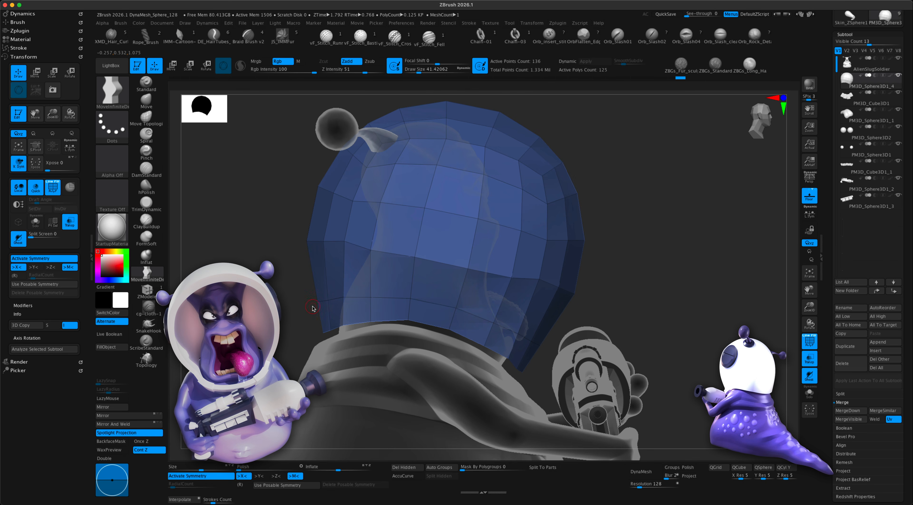
drag(288, 320, 467, 325)
alt+drag(582, 316, 529, 313)
- Mark the polygons in front of the face with ZModeler and delete them to open the helmet's visor area
click(147, 296)
alt+drag(638, 293, 520, 299)
drag(650, 284, 610, 284)
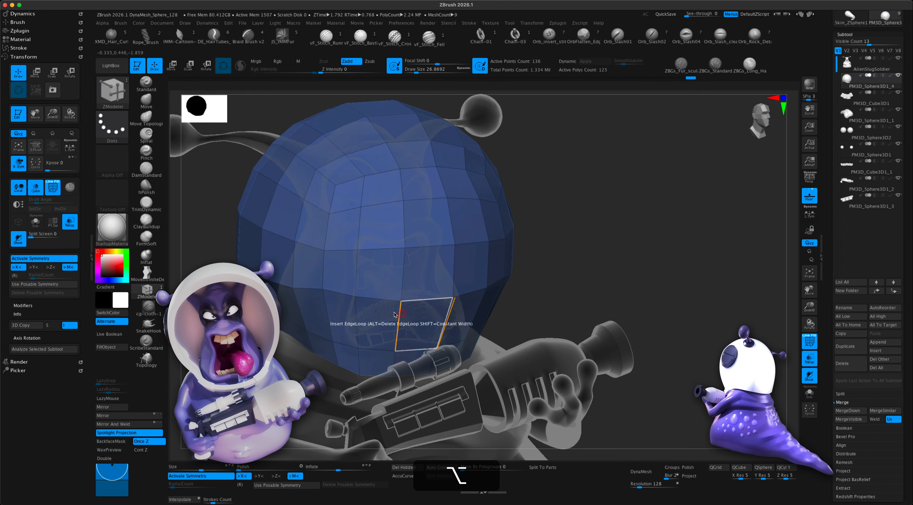
mouse_move(381, 316)
alt+mouse_down()
mouse_move(429, 314)
mouse_move(421, 191)
mouse_move(354, 200)
mouse_move(346, 321)
alt+mouse_up()
mouse_move(633, 297)
mouse_down()
mouse_move(598, 298)
mouse_move(662, 297)
mouse_move(654, 296)
mouse_move(685, 329)
mouse_move(656, 327)
mouse_up()
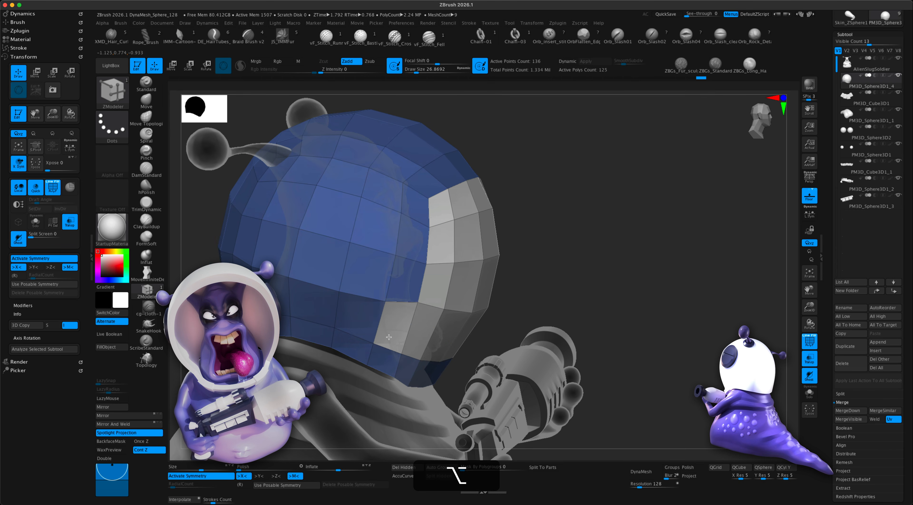
mouse_move(389, 337)
alt+mouse_down()
mouse_move(406, 206)
mouse_move(456, 167)
alt+mouse_up()
drag(635, 240, 660, 285)
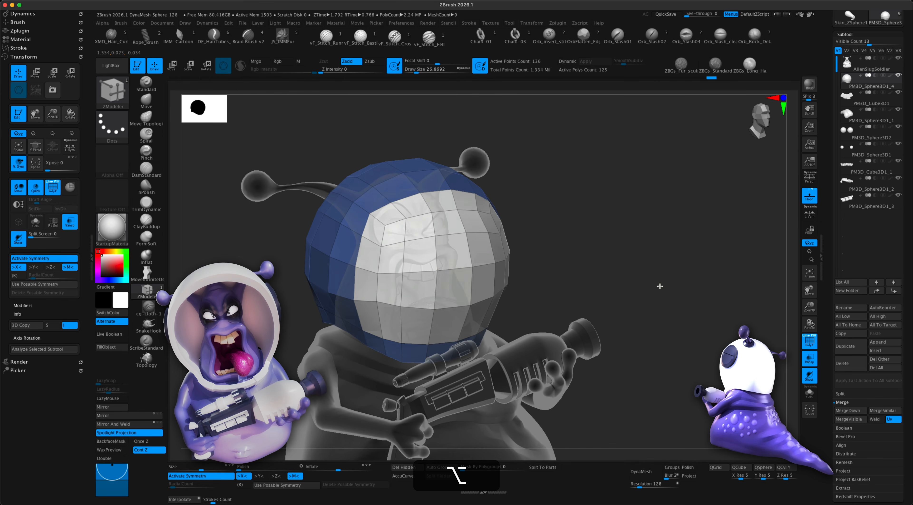
key(space)
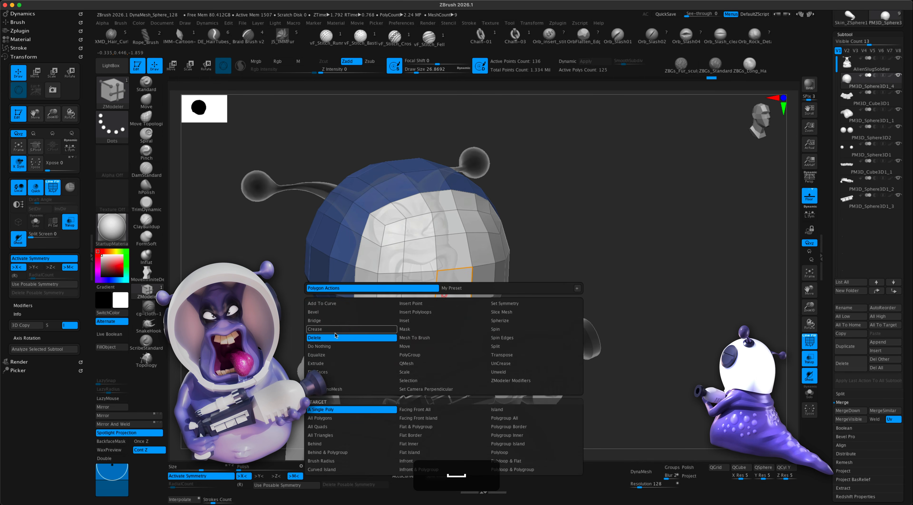
click(336, 336)
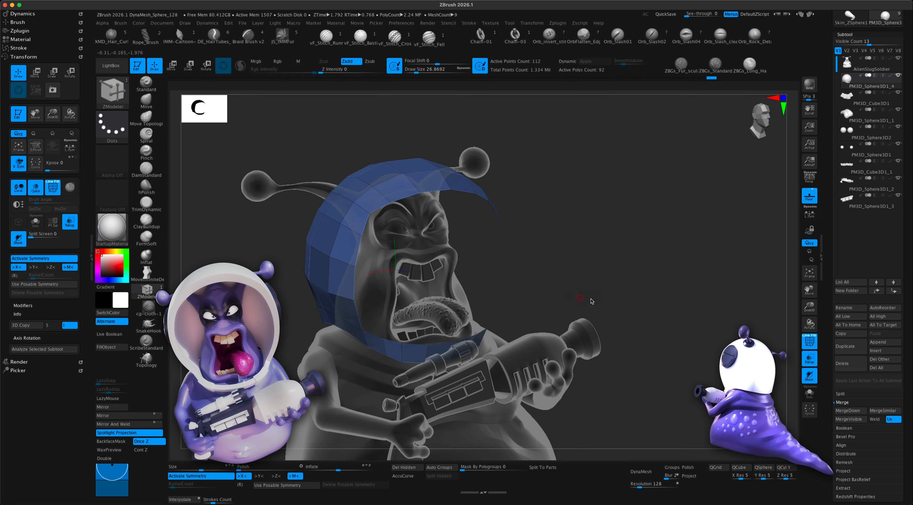
- Enable double-sided display for the helmet, turn off transparency and enable perspective to show the character solid
click(113, 459)
mouse_move(633, 316)
alt+mouse_down()
mouse_move(630, 288)
mouse_move(645, 315)
alt+mouse_up()
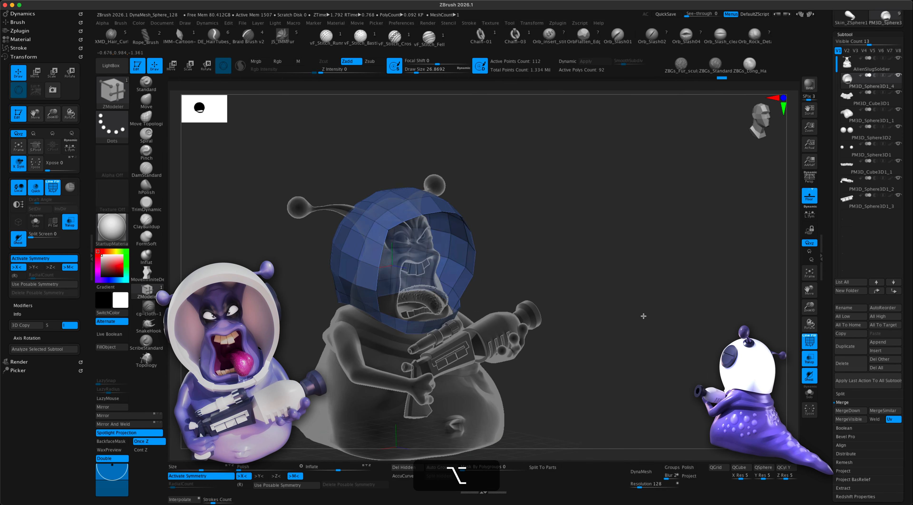
click(810, 359)
drag(660, 373, 644, 360)
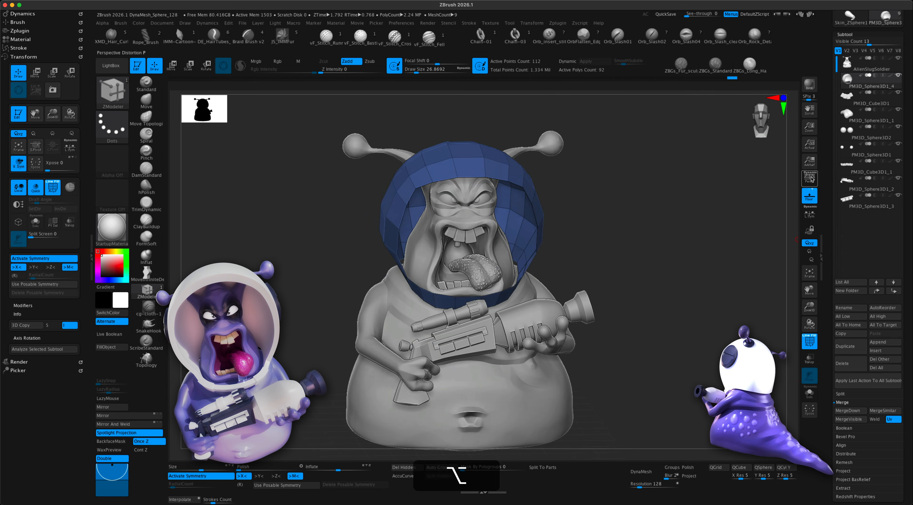
click(810, 177)
alt+drag(646, 303, 634, 320)
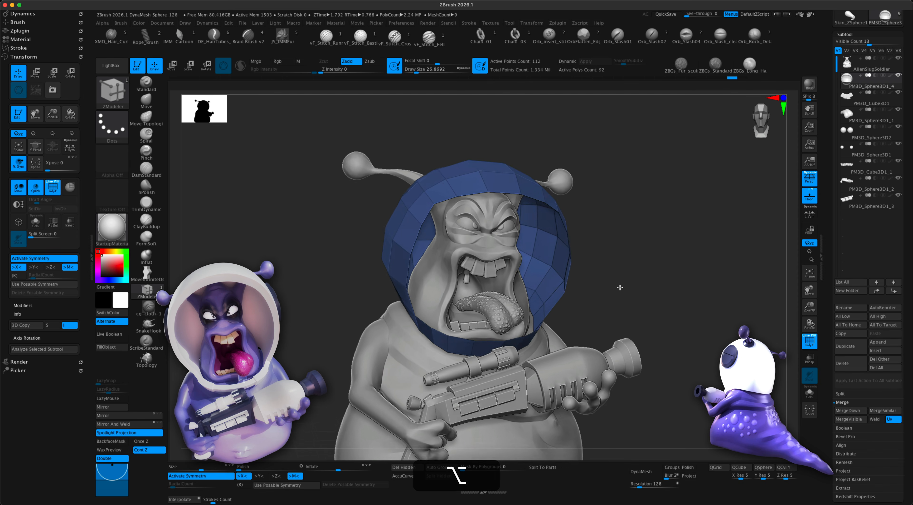
alt+drag(620, 288, 614, 286)
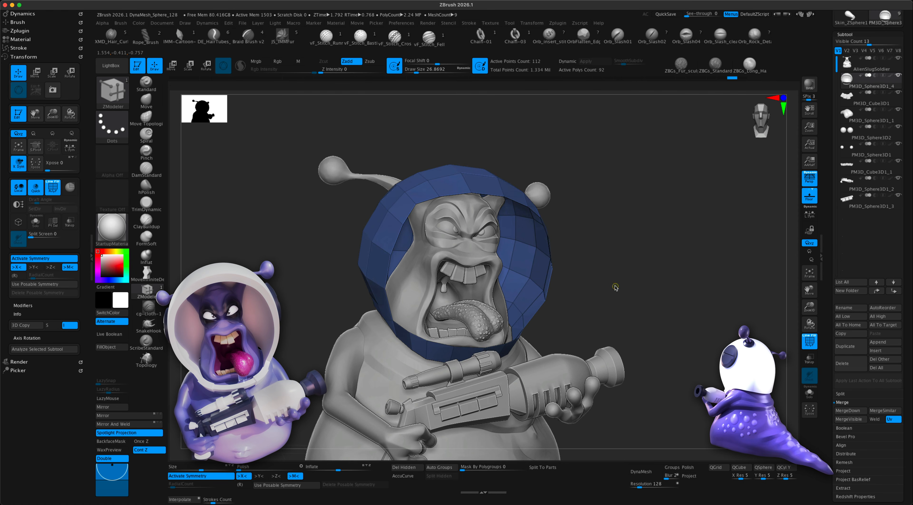
- Subdivide the helmet once and delete its lower subdivision level
key(super+d)
drag(612, 287, 628, 298)
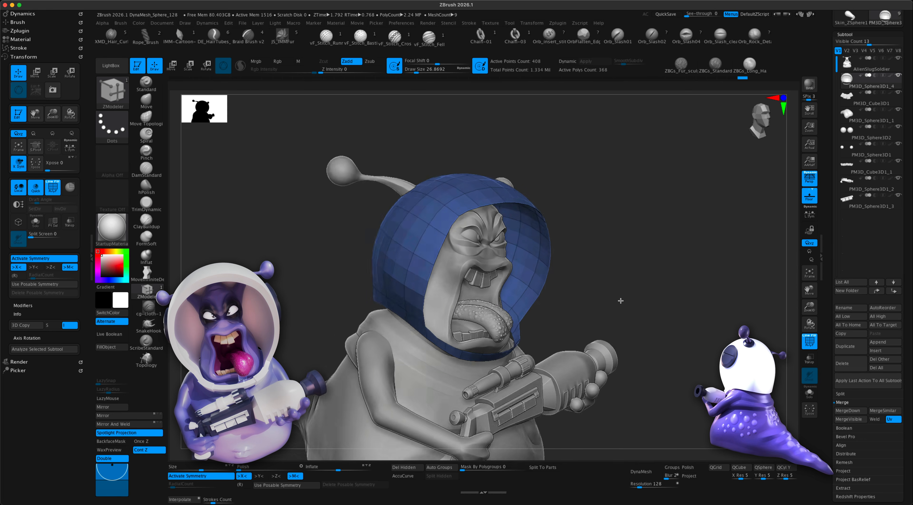
click(810, 341)
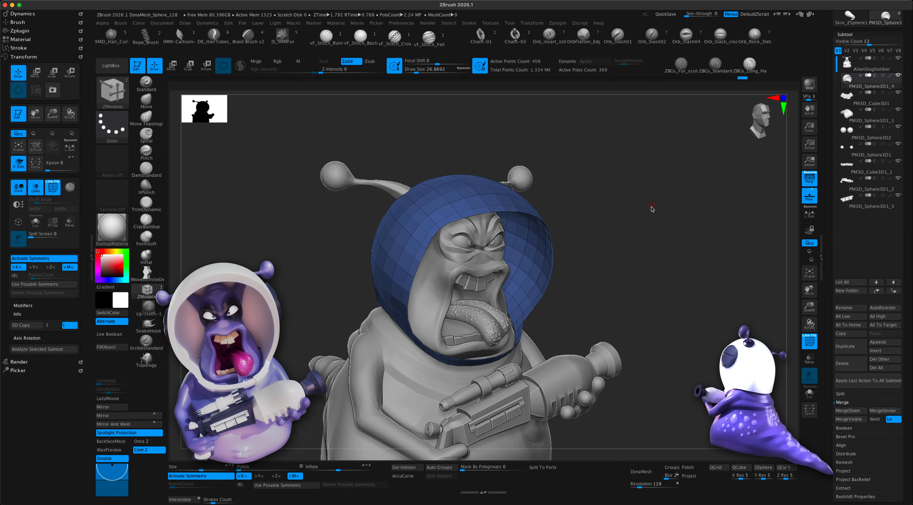
scroll(904, 392, down, 5)
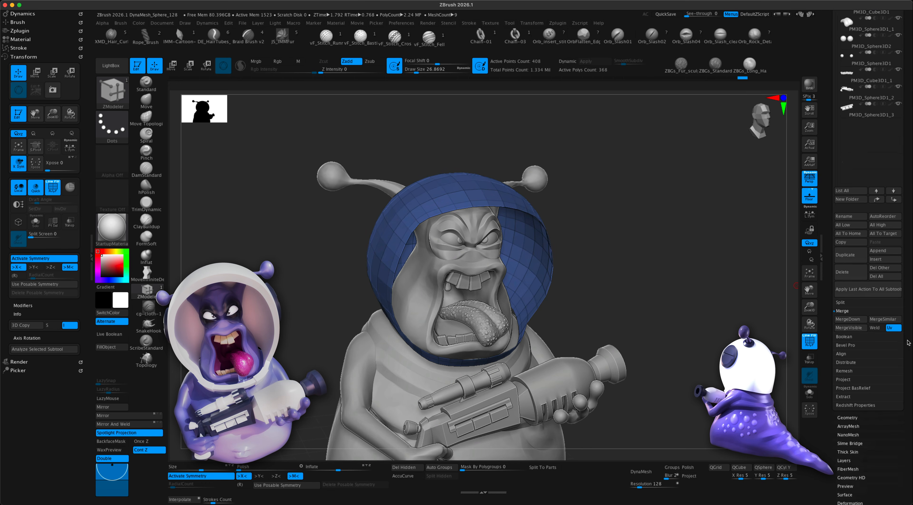
click(852, 403)
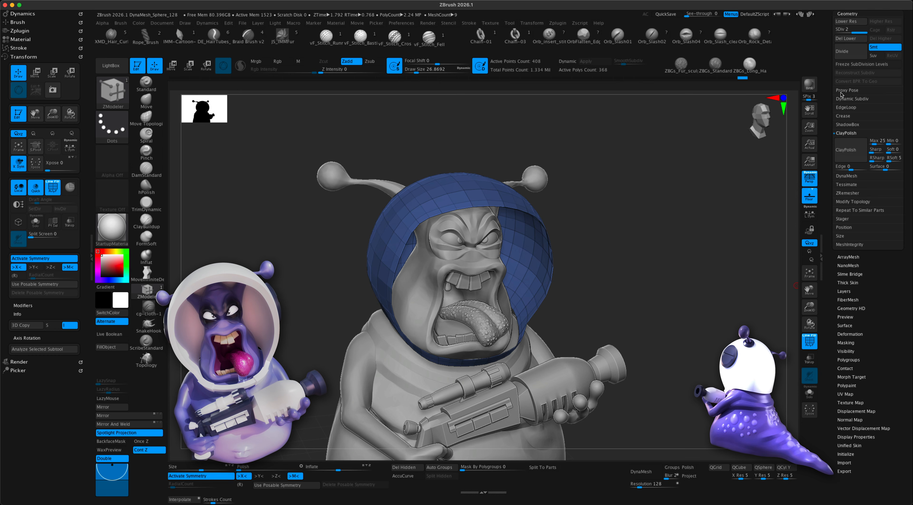
click(846, 39)
key(alt)
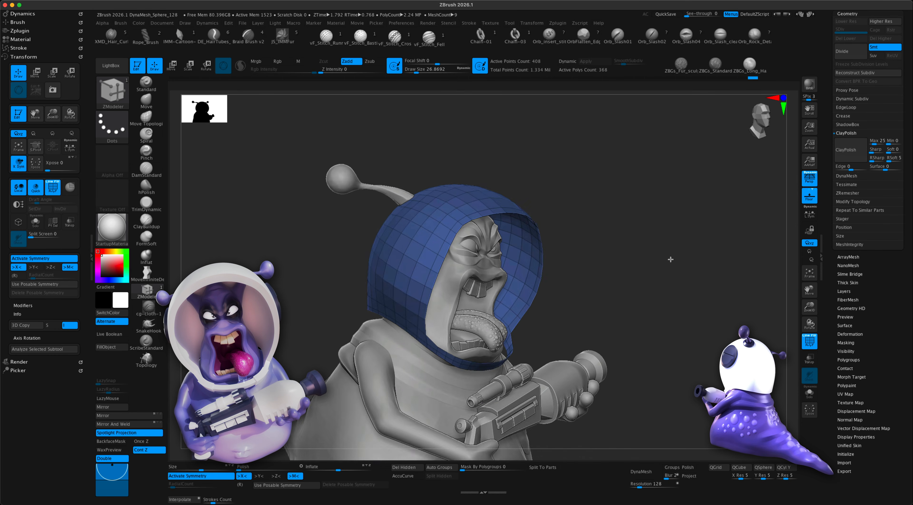
key(alt)
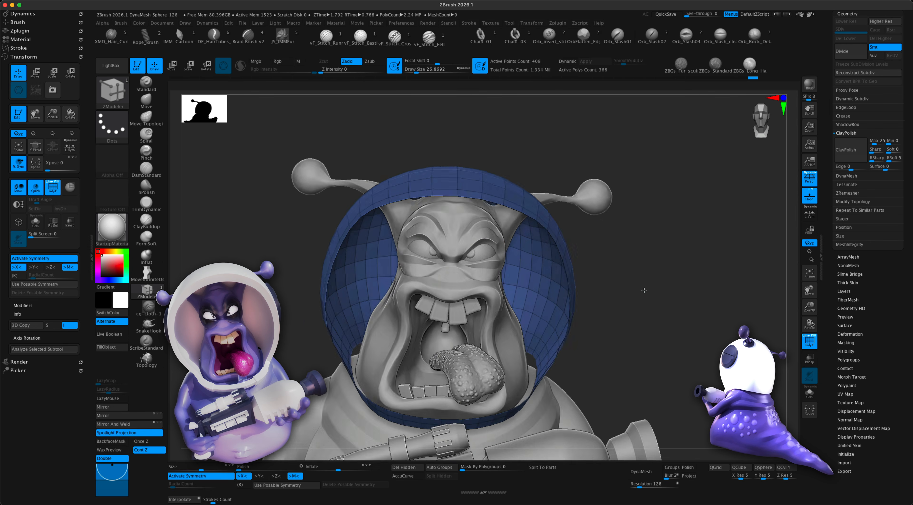
- Extrude all polygons of the helmet with ZModeler to give its shell a thin wall
drag(644, 290, 564, 278)
key(space)
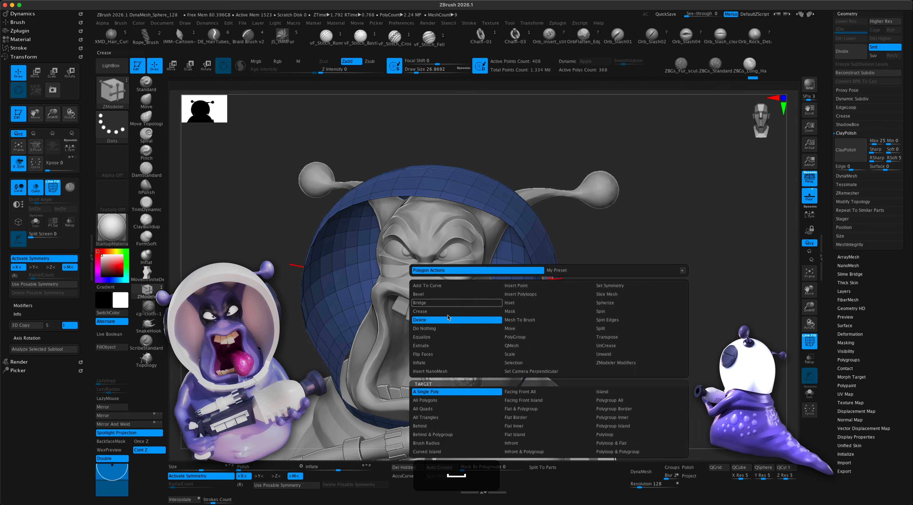
click(443, 346)
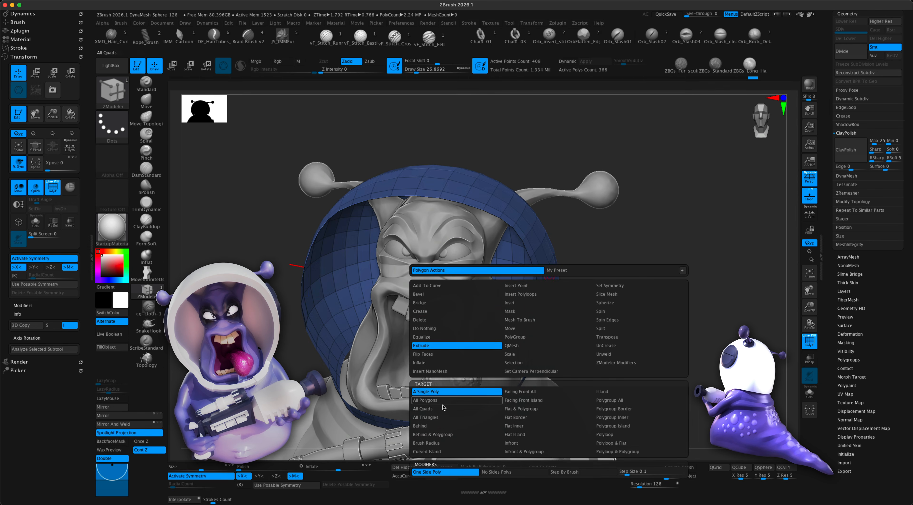
drag(538, 259, 556, 255)
mouse_move(658, 325)
alt+mouse_down()
mouse_move(648, 287)
mouse_move(678, 303)
mouse_move(701, 297)
mouse_move(698, 286)
mouse_move(691, 295)
alt+mouse_up()
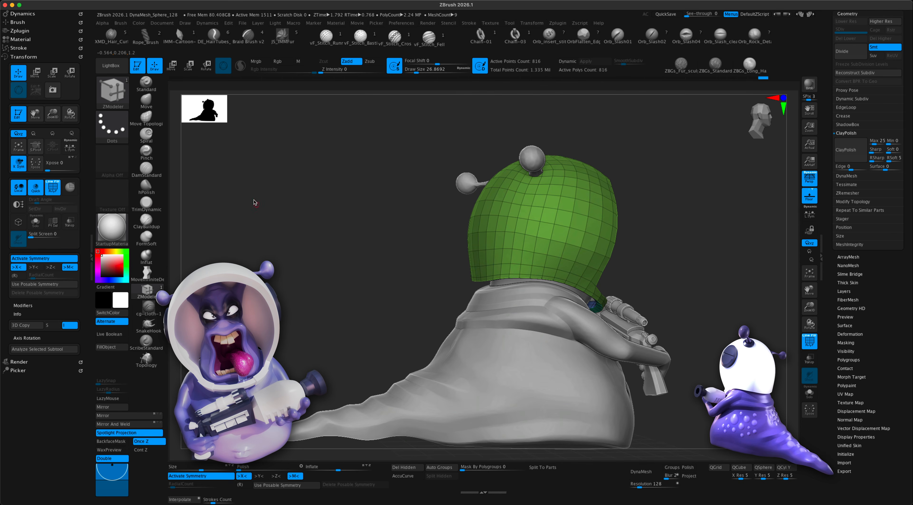
- Reshape the helmet with the Move brush at a draw size of about 804, pulling its upper front edge forward
click(139, 99)
key(s)
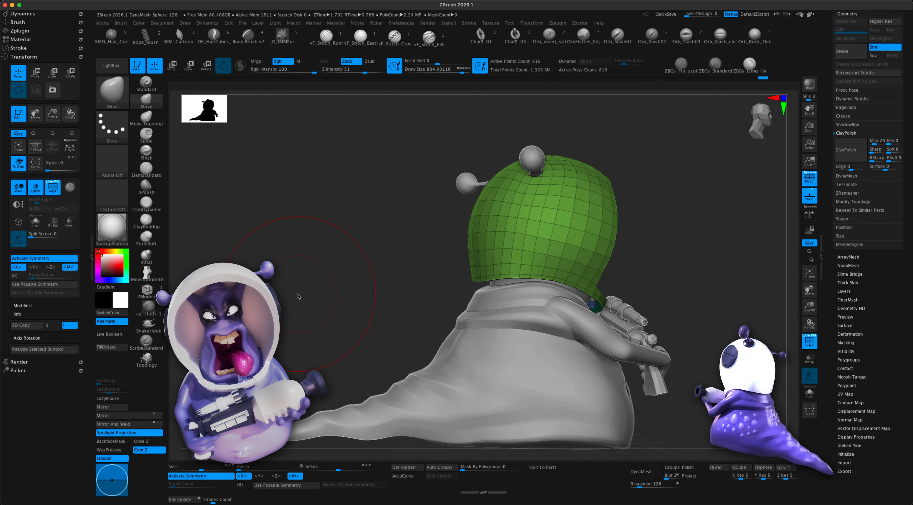
drag(298, 294, 402, 285)
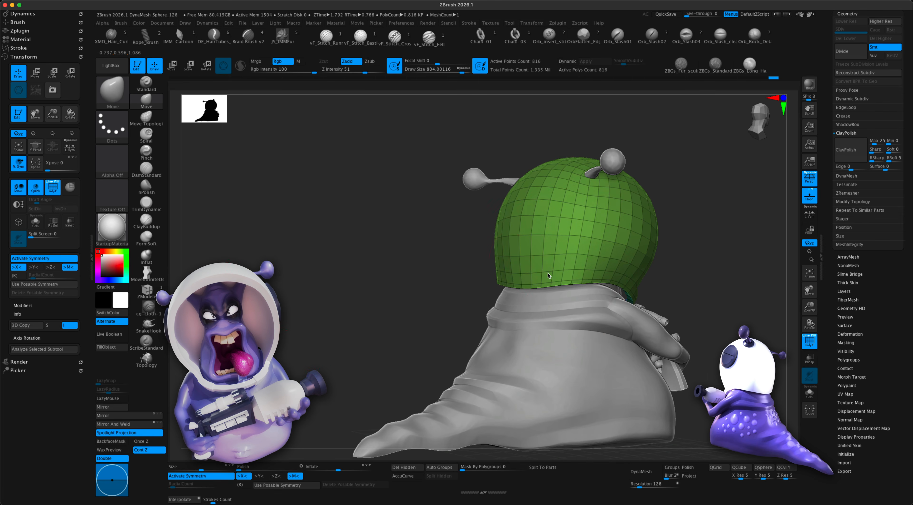
drag(480, 276, 422, 264)
drag(500, 297, 449, 284)
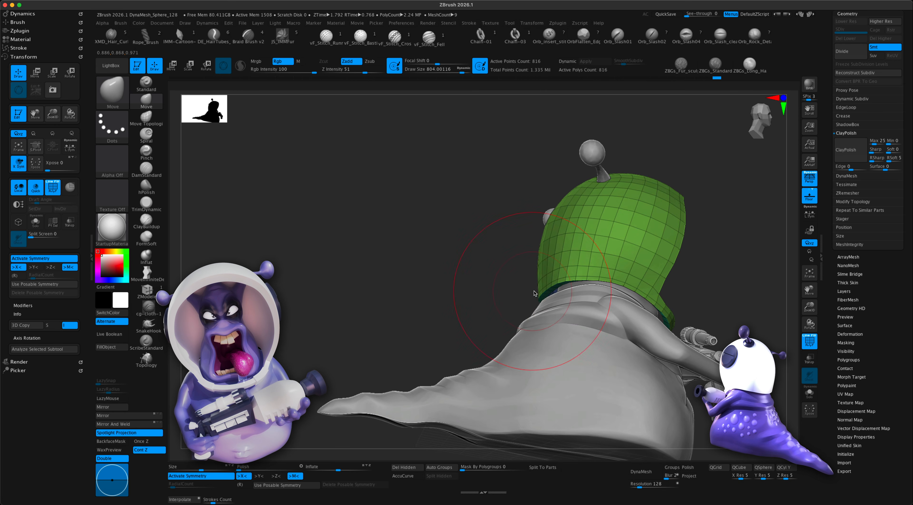
mouse_move(535, 290)
mouse_down()
mouse_move(656, 309)
mouse_move(708, 301)
mouse_move(682, 322)
mouse_up()
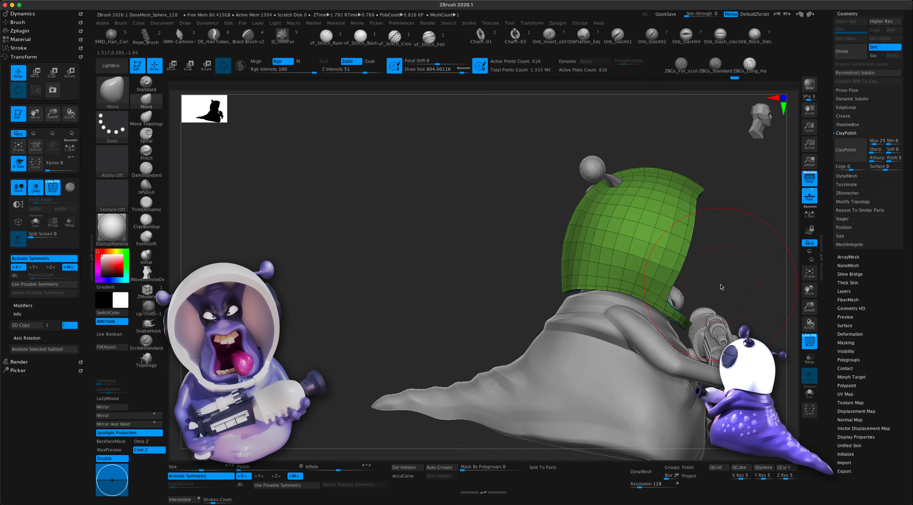
drag(721, 286, 351, 321)
mouse_move(695, 314)
alt+mouse_down()
mouse_move(709, 325)
mouse_move(705, 314)
alt+mouse_up()
- Hide the polyframe, reduce the Move brush to about 197 and inspect the helmet surface around the antenna bases
click(811, 342)
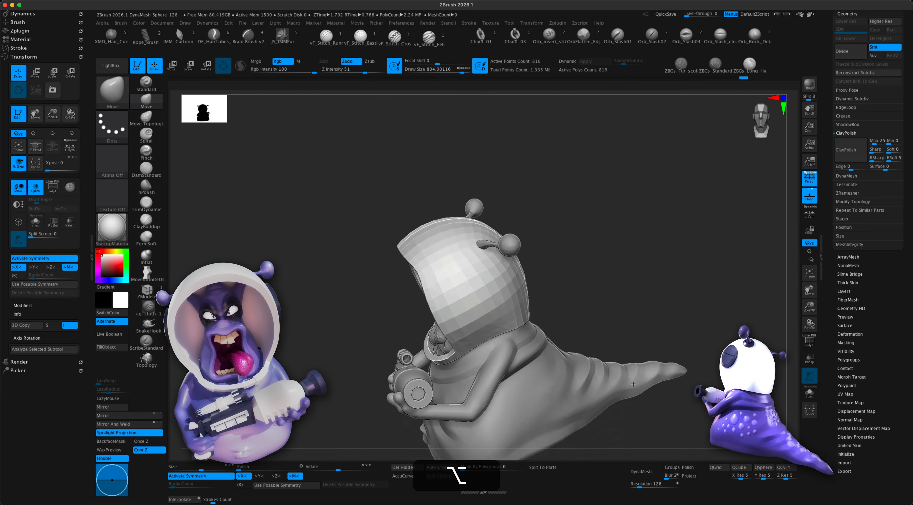
mouse_move(655, 360)
mouse_down()
mouse_move(615, 285)
mouse_move(638, 271)
mouse_move(626, 305)
mouse_move(618, 287)
mouse_move(597, 288)
mouse_move(640, 273)
mouse_move(636, 298)
mouse_move(623, 285)
mouse_up()
key(s)
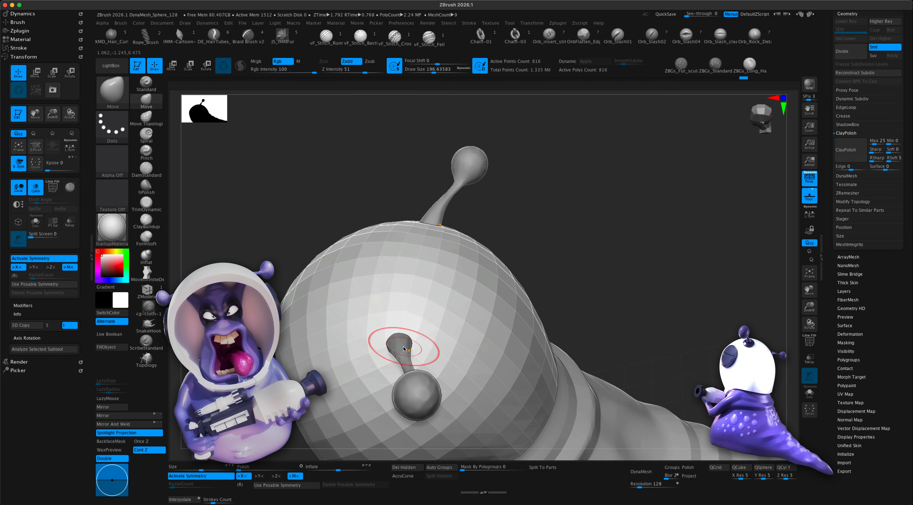
drag(593, 284, 584, 262)
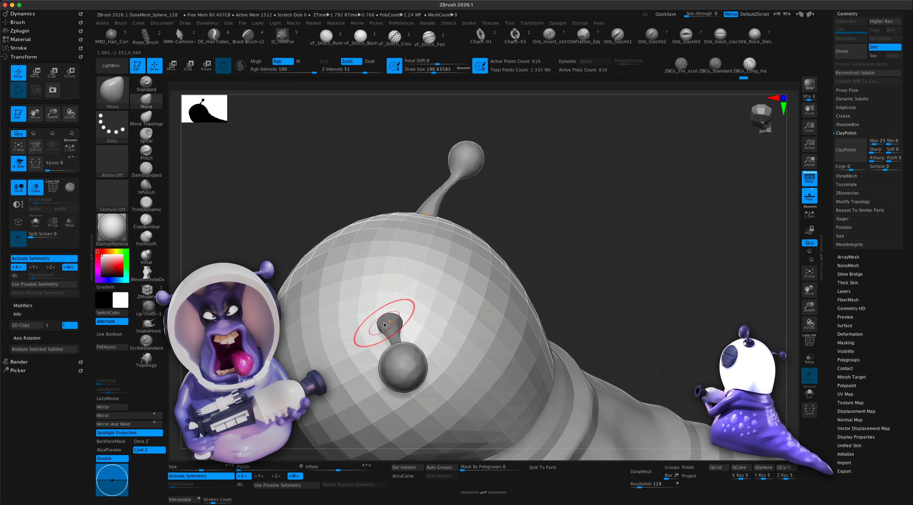
drag(316, 210, 302, 203)
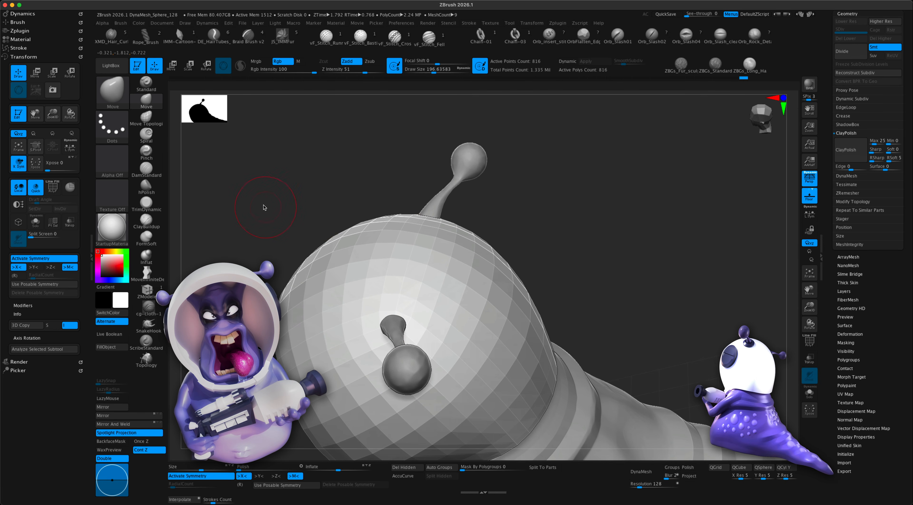
- Choose the IMM ModelKit insert brush and pick its Circular_16 mesh
click(112, 86)
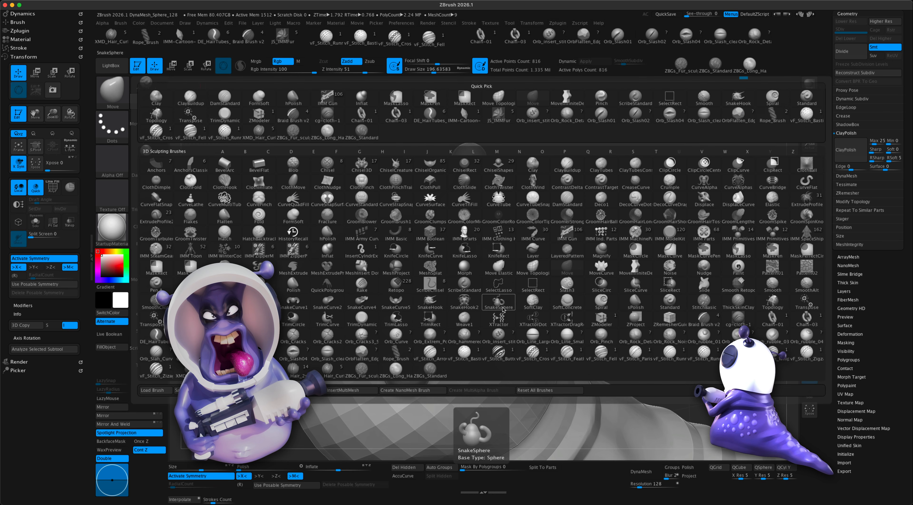
key(i)
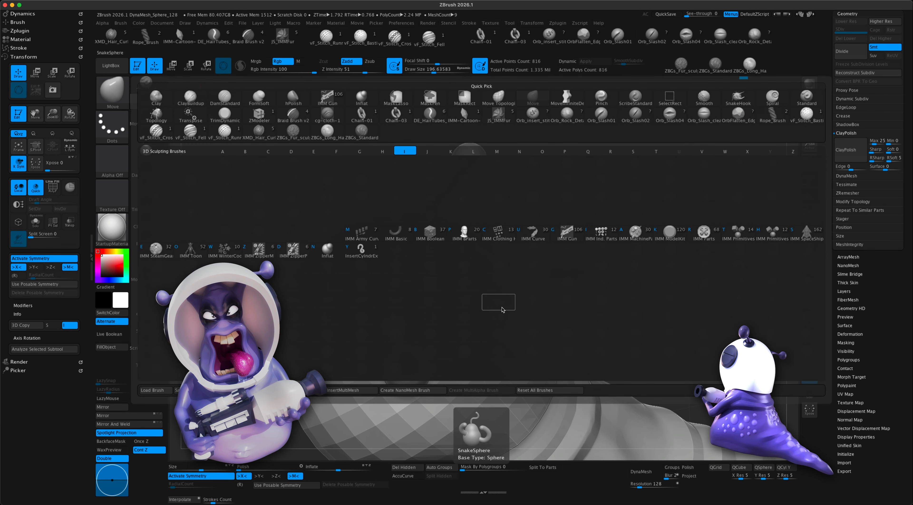
click(669, 232)
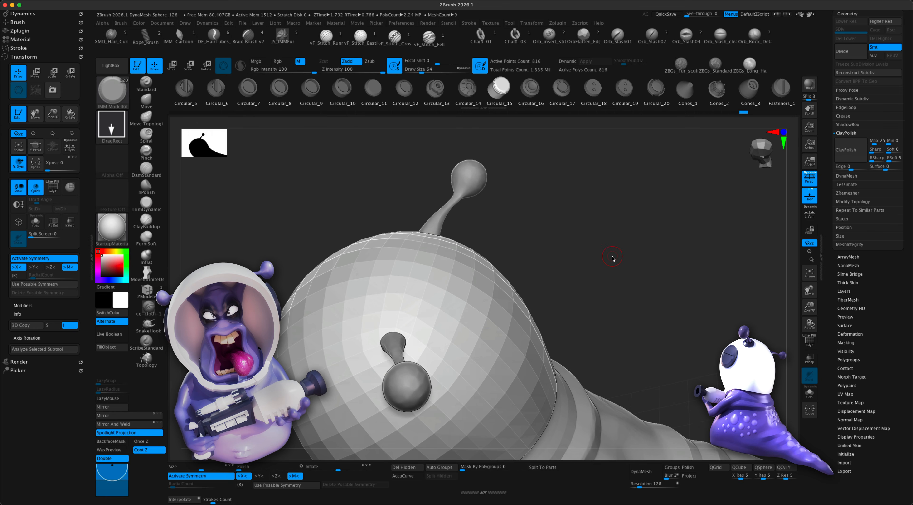
key(m)
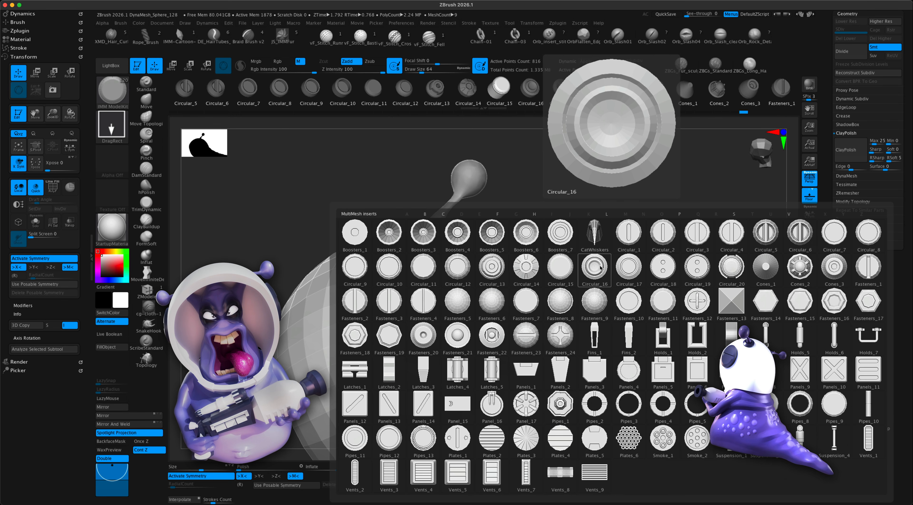
click(629, 269)
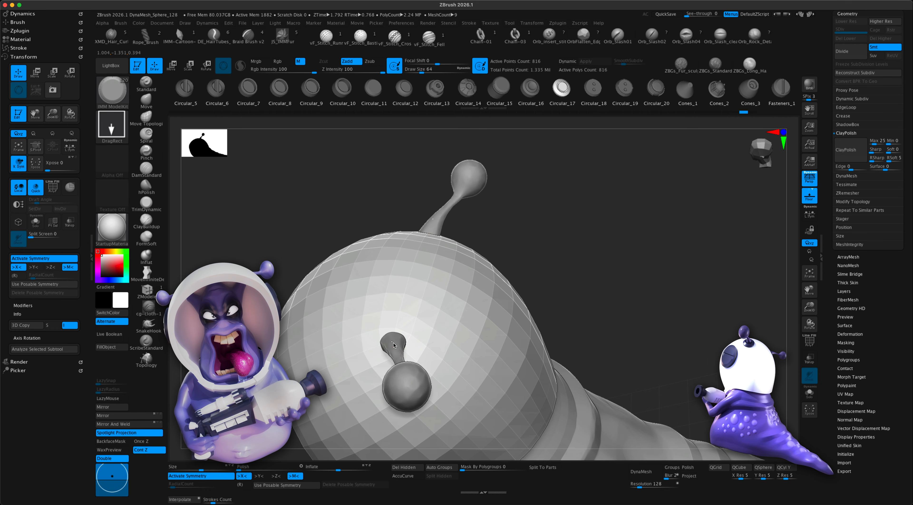
- Try inserting a large Circular_16 ring around the antenna bases on the helmet, with the slug body hidden for placement
drag(394, 345, 394, 346)
key(super+z)
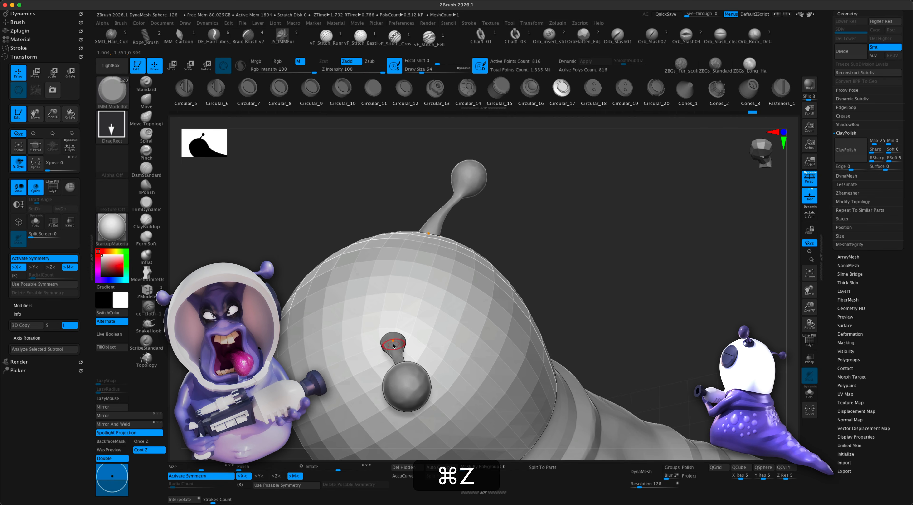
scroll(900, 309, up, 5)
click(851, 166)
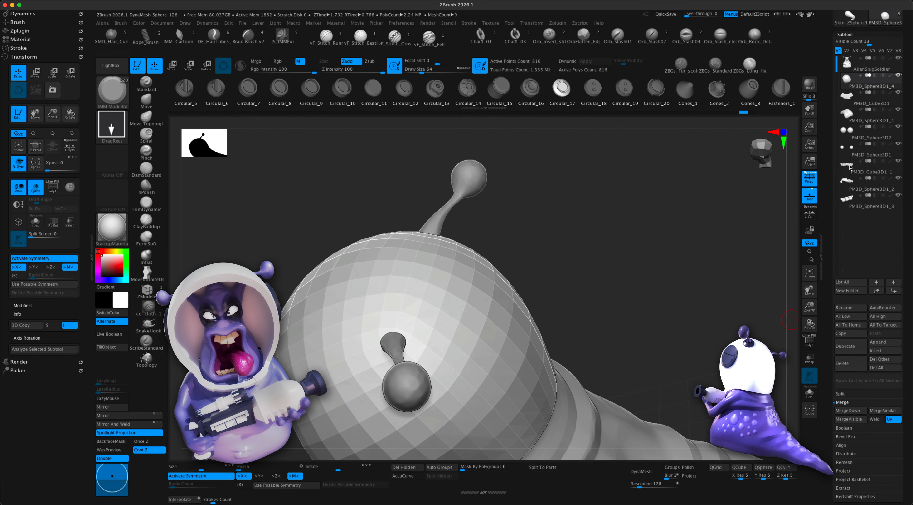
click(898, 58)
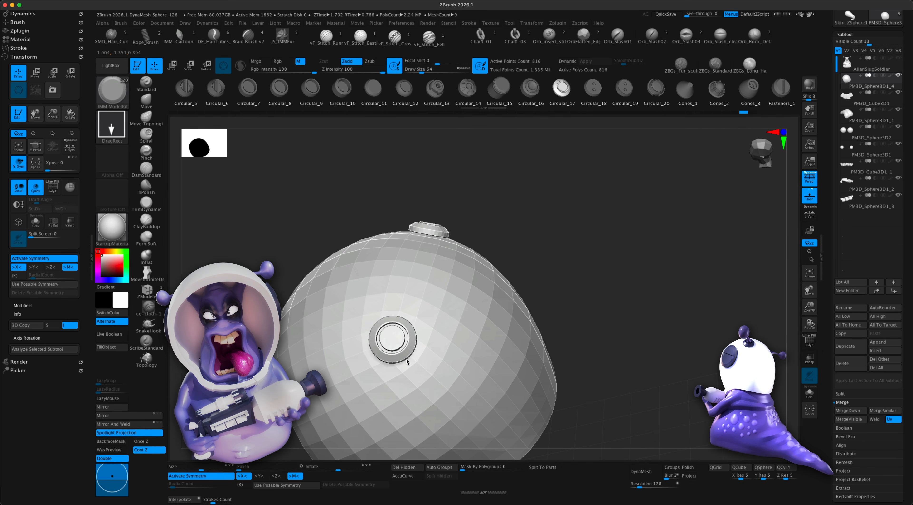
drag(411, 362, 422, 365)
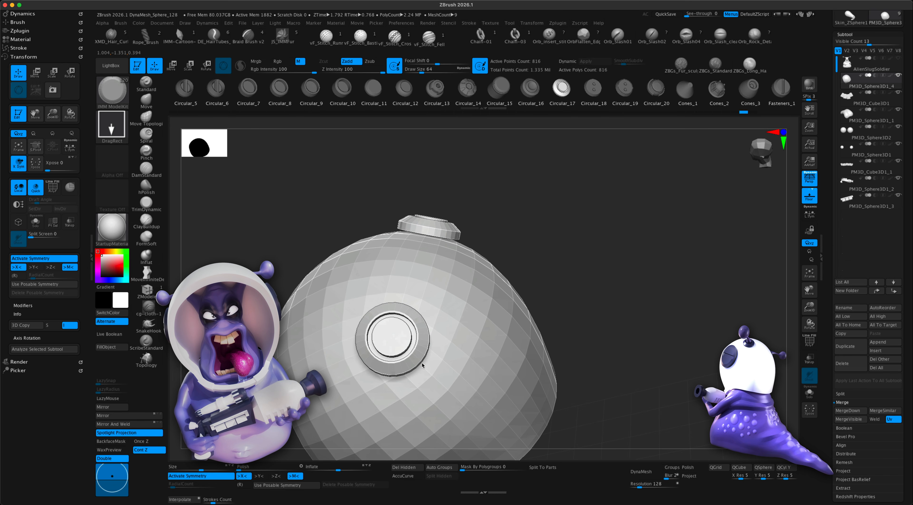
mouse_move(603, 313)
mouse_down()
mouse_move(628, 256)
mouse_move(597, 291)
mouse_move(602, 300)
mouse_up()
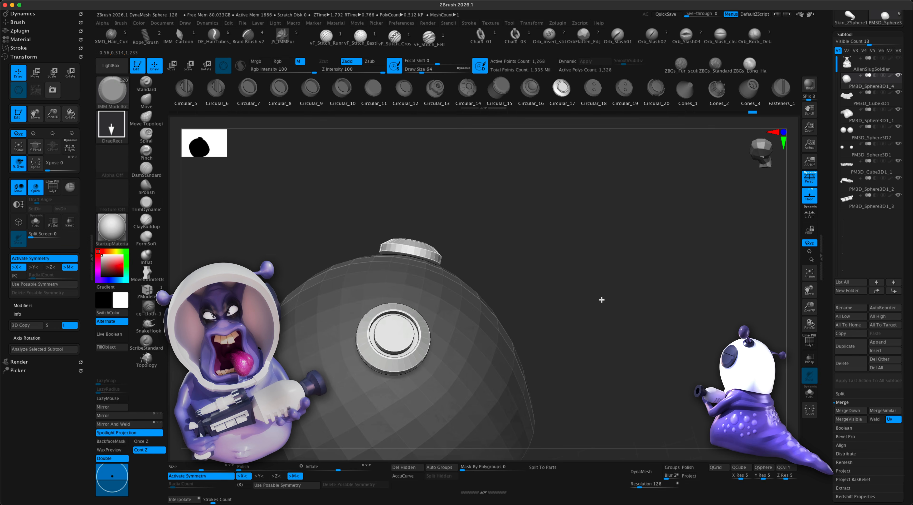
click(898, 59)
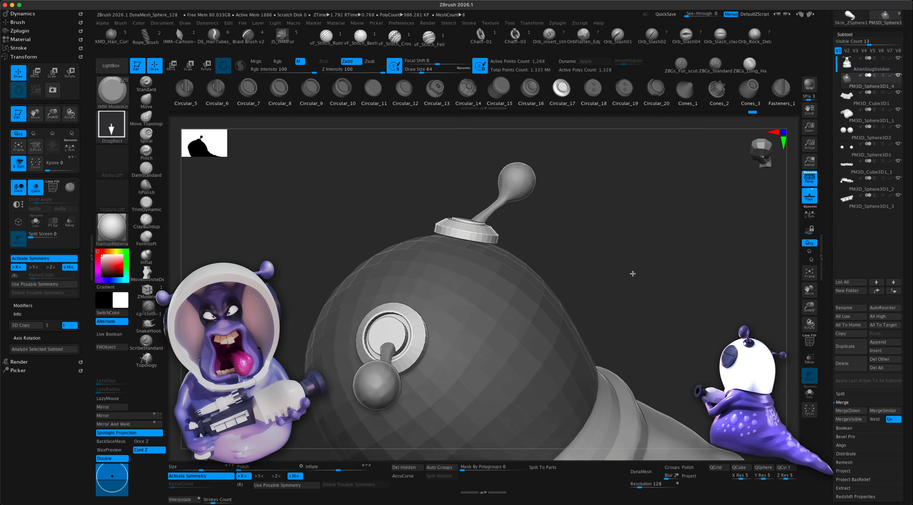
mouse_move(633, 273)
mouse_down()
mouse_move(644, 295)
mouse_move(639, 270)
mouse_move(657, 250)
mouse_move(624, 265)
mouse_move(638, 268)
mouse_up()
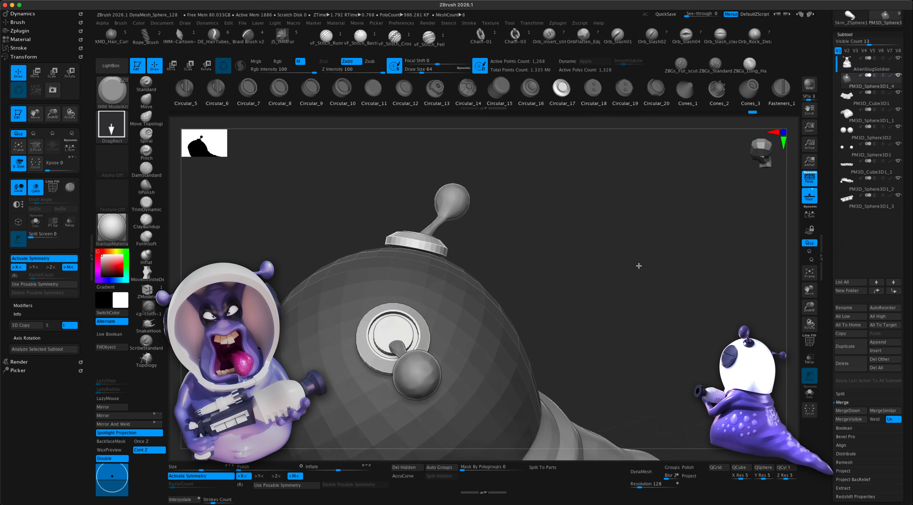
key(super+z)
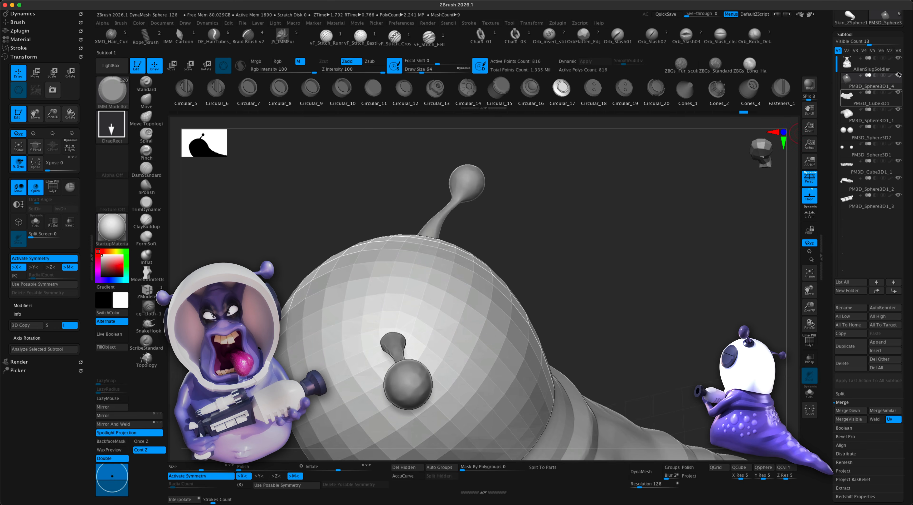
- Hide the slug body, insert a small Circular_16 ring on the helmet at each antenna base, and show the body again
click(899, 58)
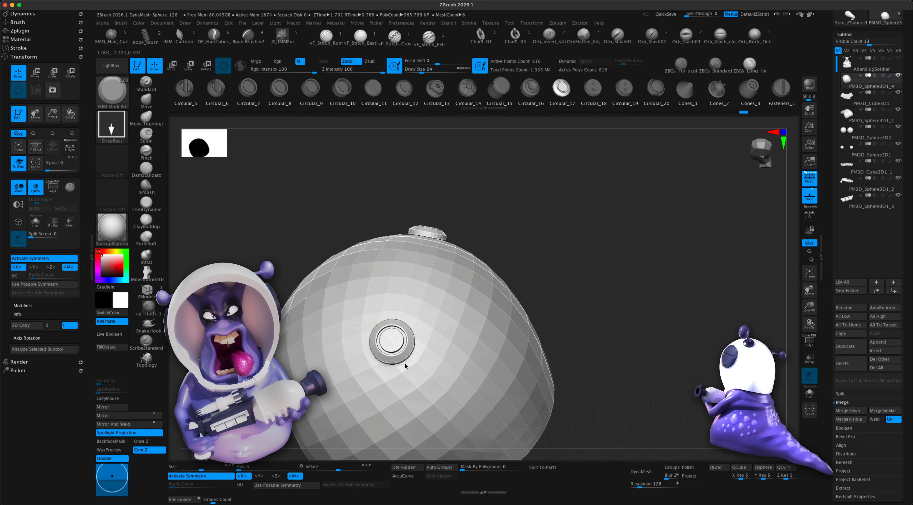
alt+click(406, 365)
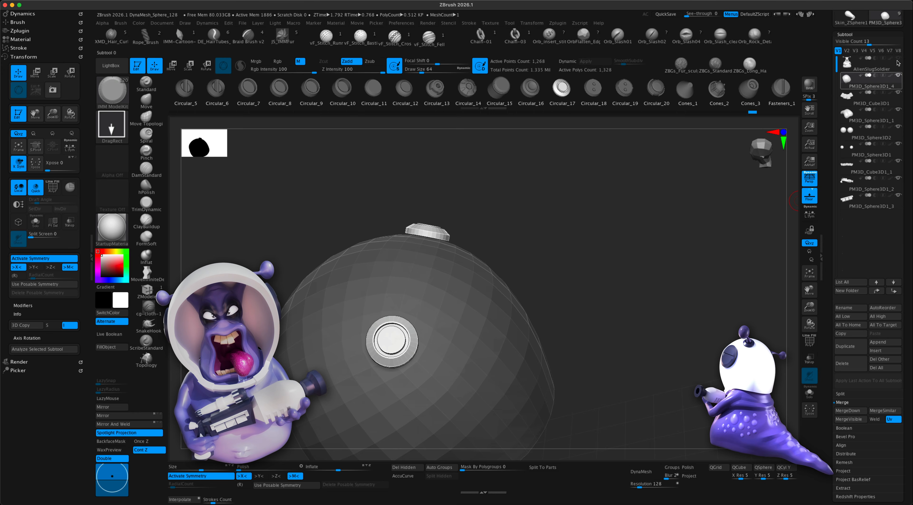
click(898, 60)
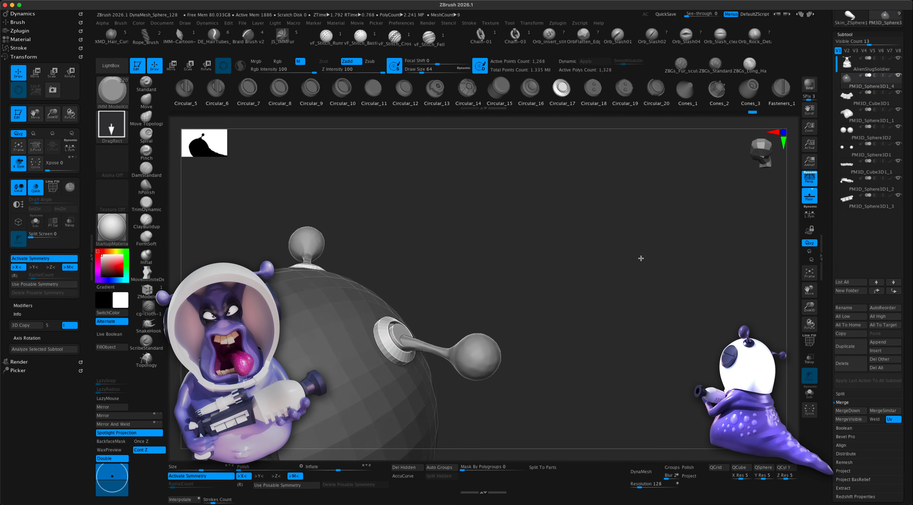
drag(641, 258, 644, 246)
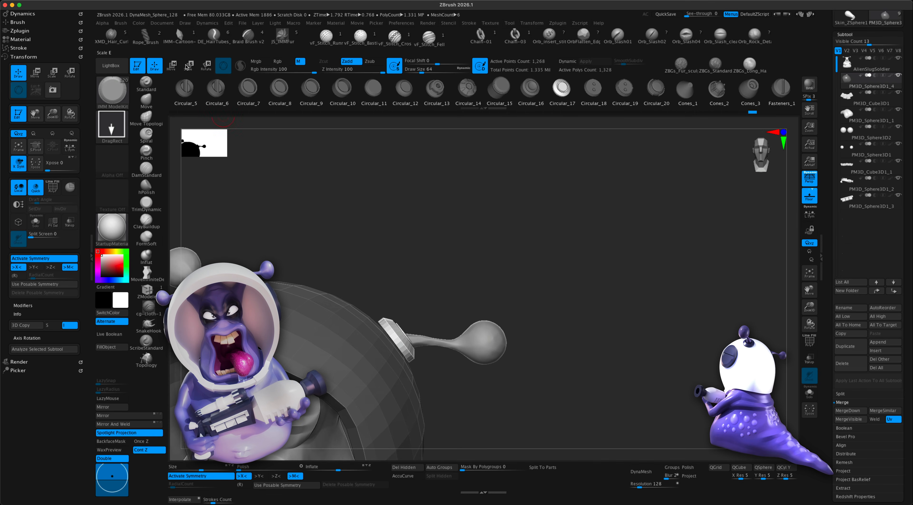
- Move the inserted rings about 0.04 along their axis to sink them slightly into the helmet
click(172, 65)
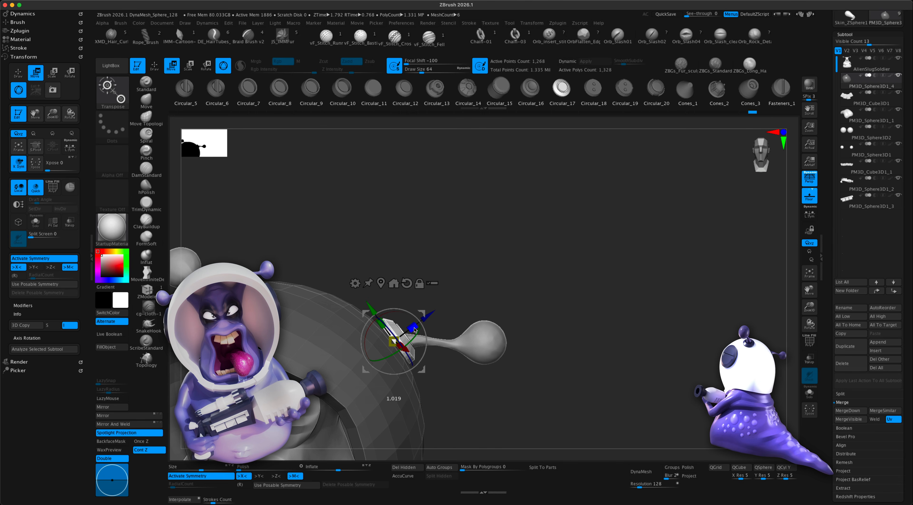
key(super+z)
drag(424, 321, 424, 318)
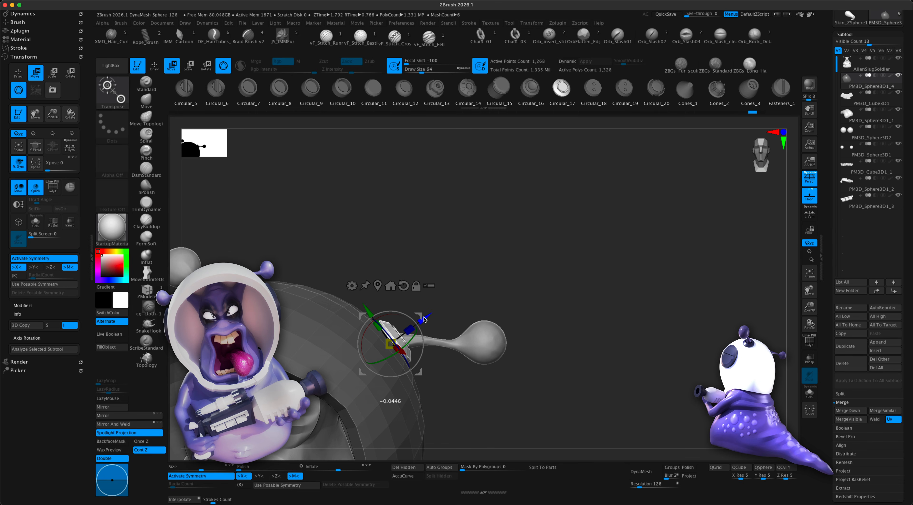
mouse_move(486, 298)
mouse_down()
mouse_move(473, 299)
mouse_move(478, 292)
mouse_up()
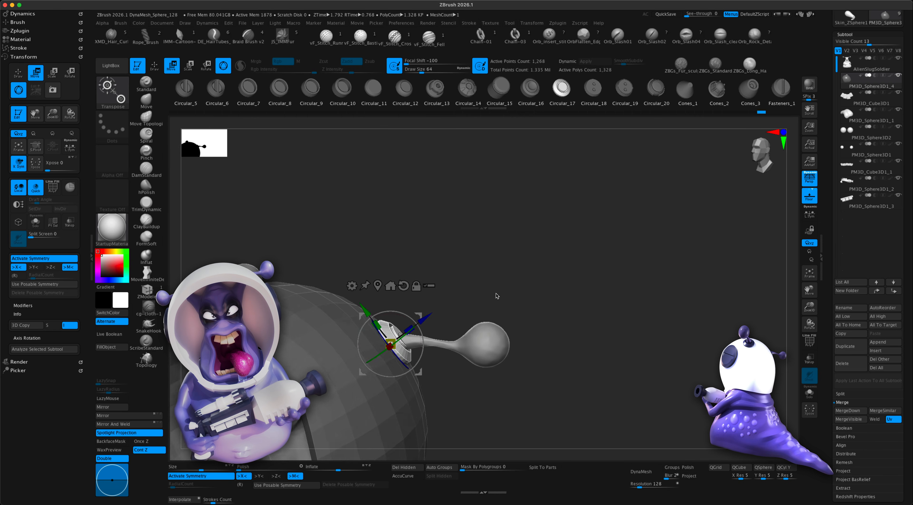
- Switch to the AlienSlugSoldier subtool and raise its antenna stalks with the Move brush, using X symmetry and a draw size of about 585
key(q)
alt+click(499, 335)
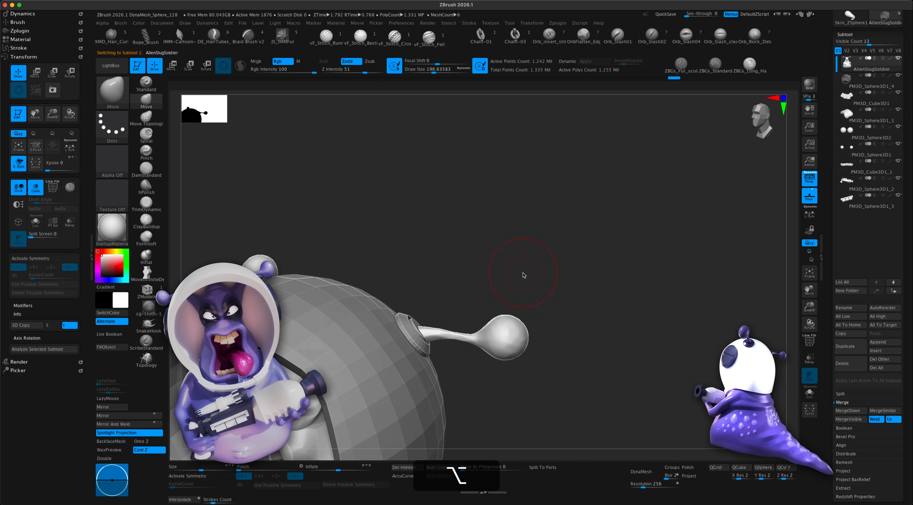
key(s)
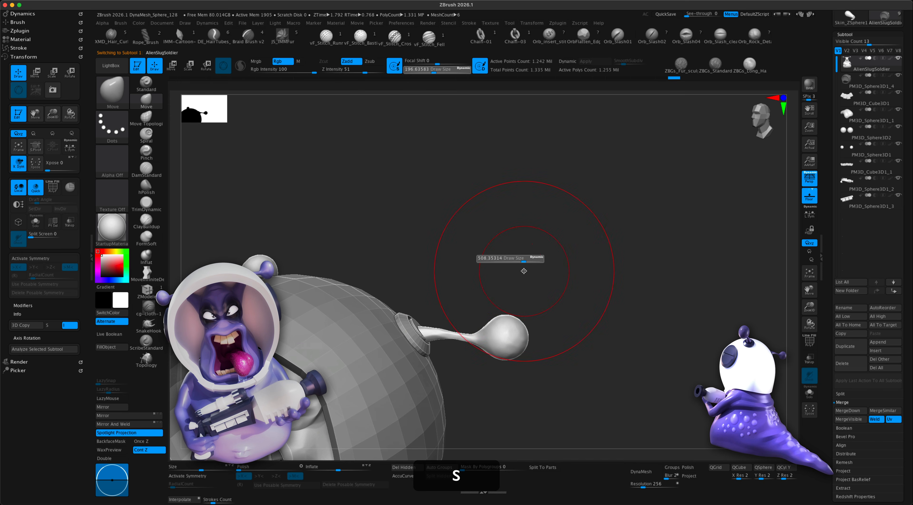
drag(524, 271, 528, 271)
key(x)
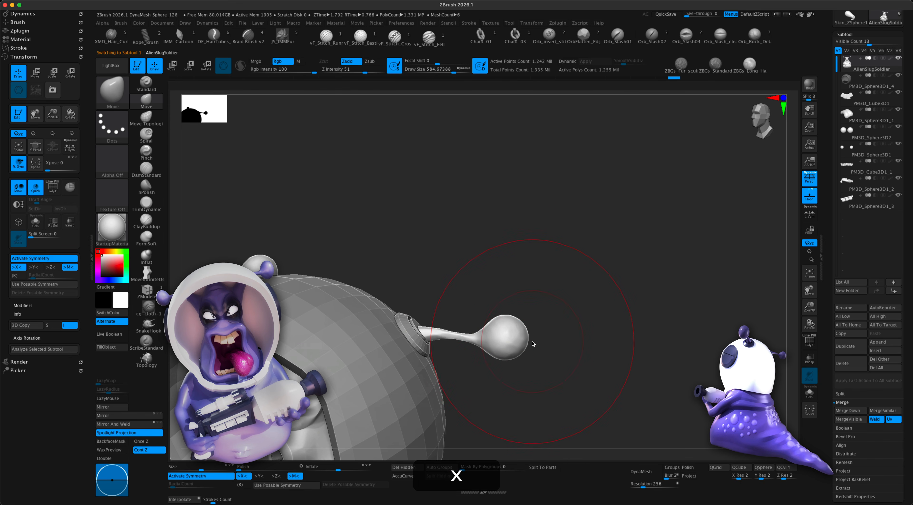
alt+drag(590, 345, 620, 315)
drag(493, 254, 488, 265)
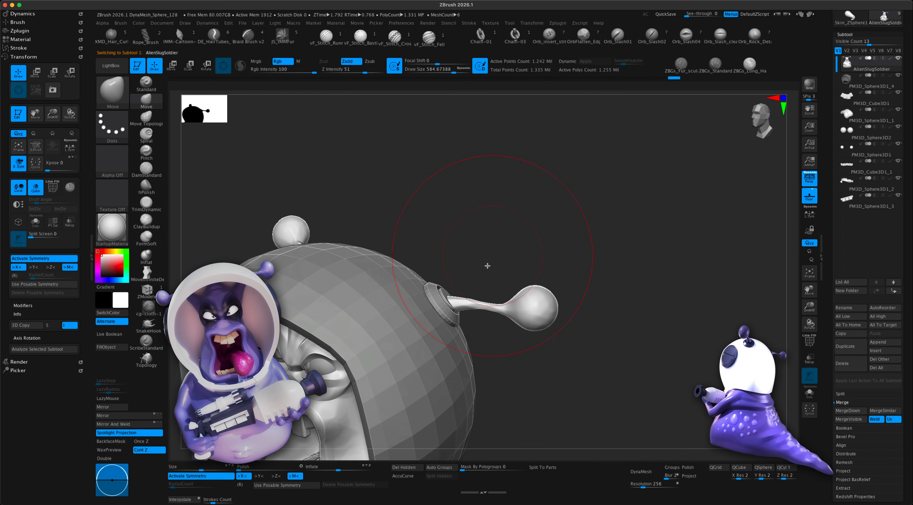
drag(477, 304, 477, 291)
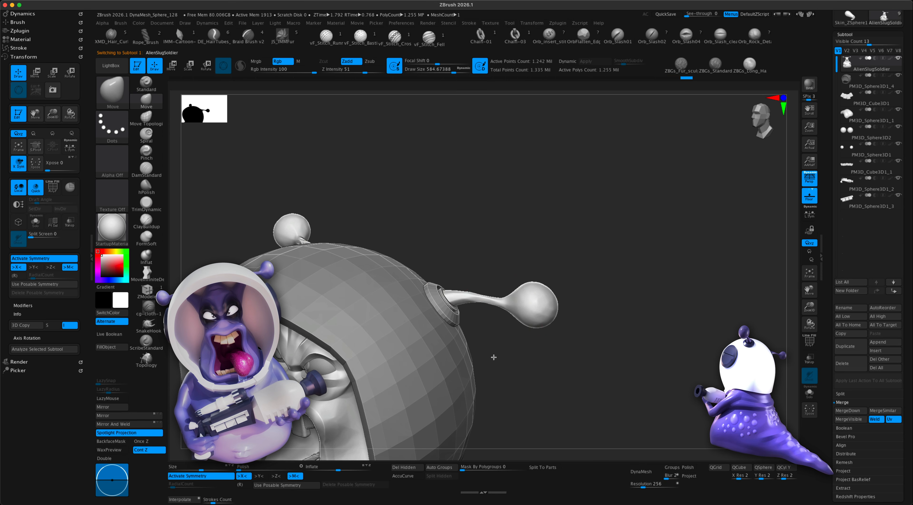
- Nudge the bases of the antenna stalks from the back and side so they sit centred in the helmet rings
drag(494, 357, 447, 378)
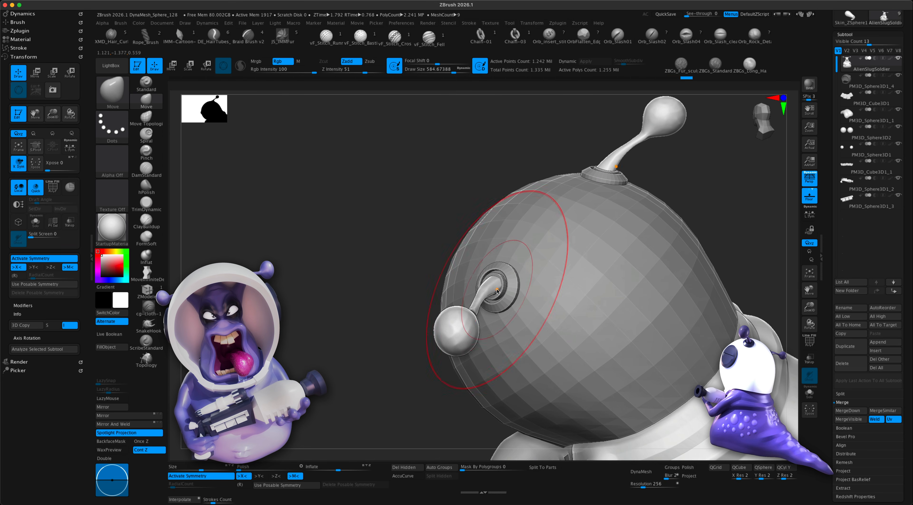
drag(497, 290, 495, 287)
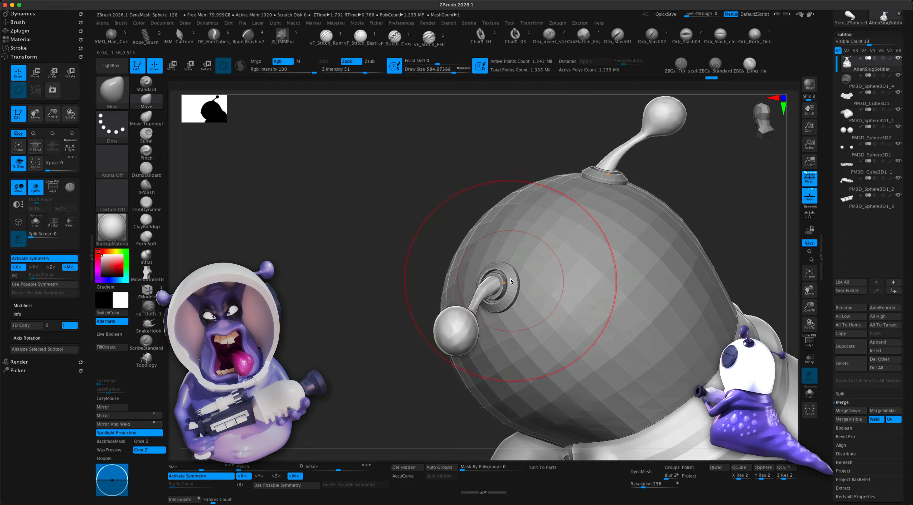
drag(263, 311, 517, 280)
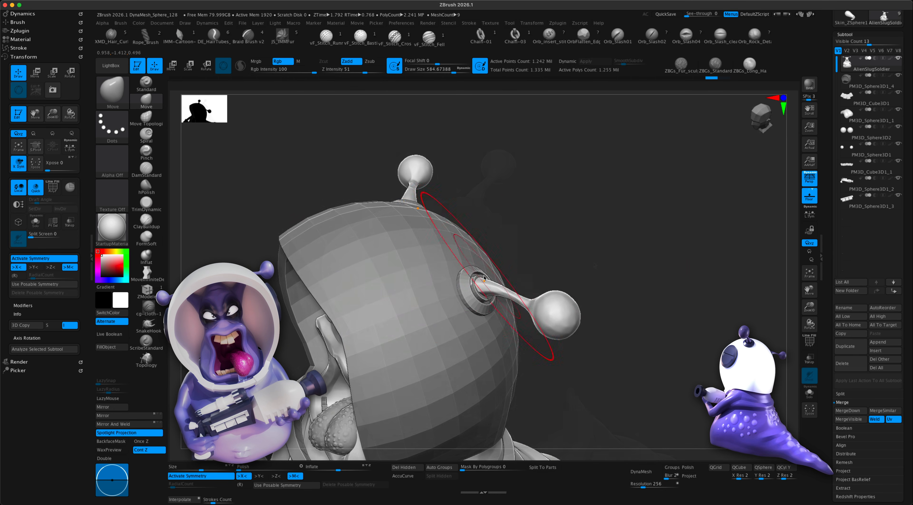
key(s)
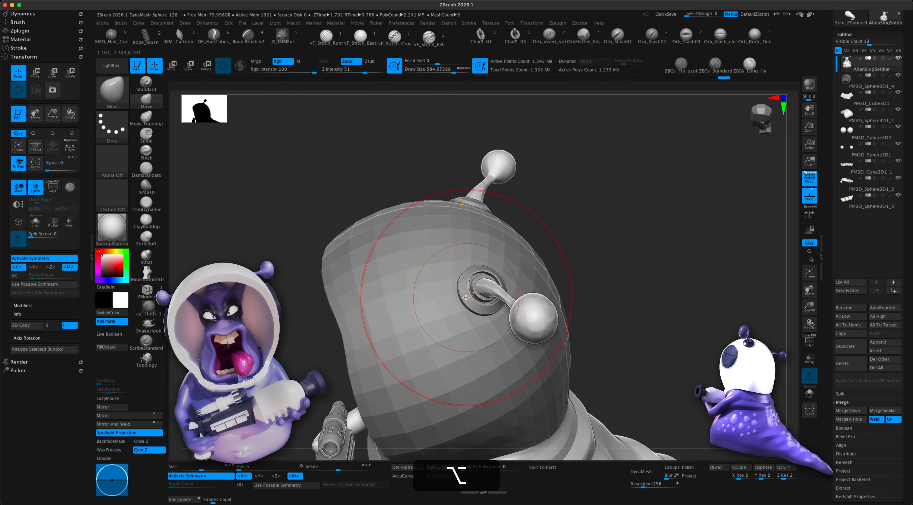
- Select the helmet subtool and split its unmasked points so the antenna rings become a separate subtool
alt+click(466, 297)
drag(625, 288, 630, 280)
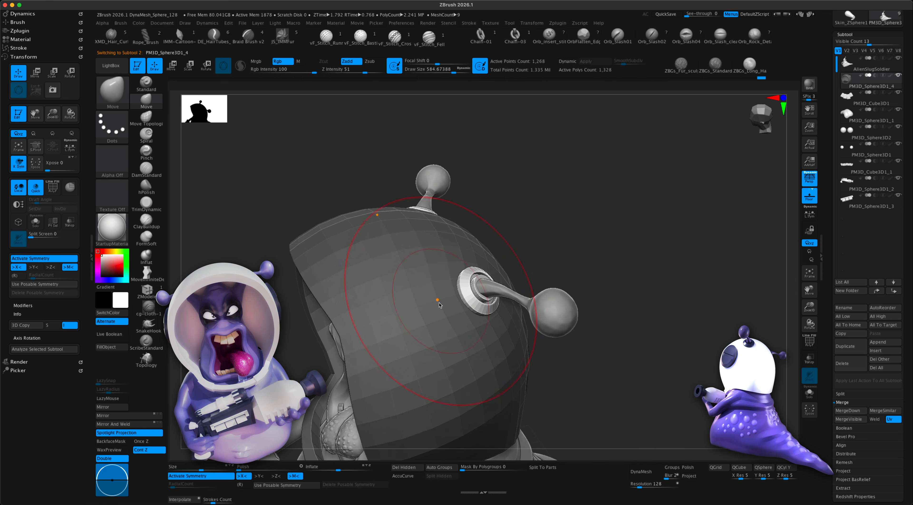
alt+drag(631, 359, 634, 353)
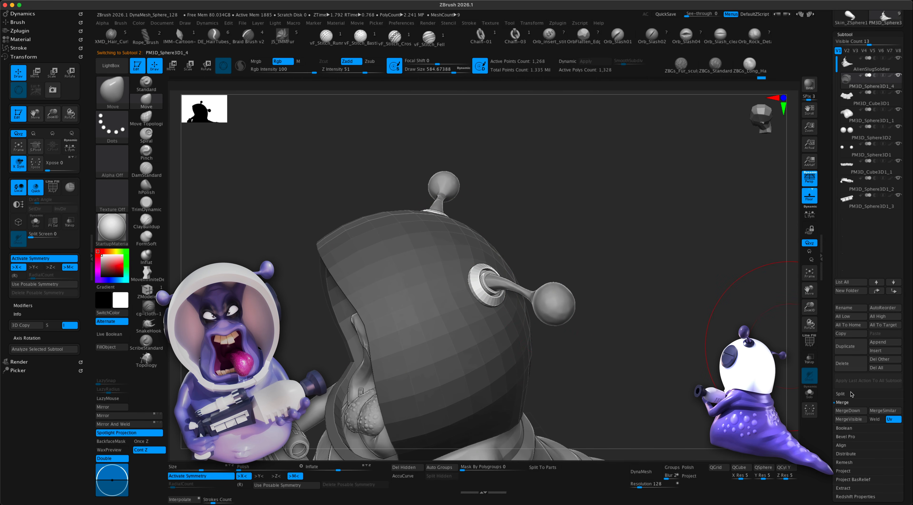
click(841, 393)
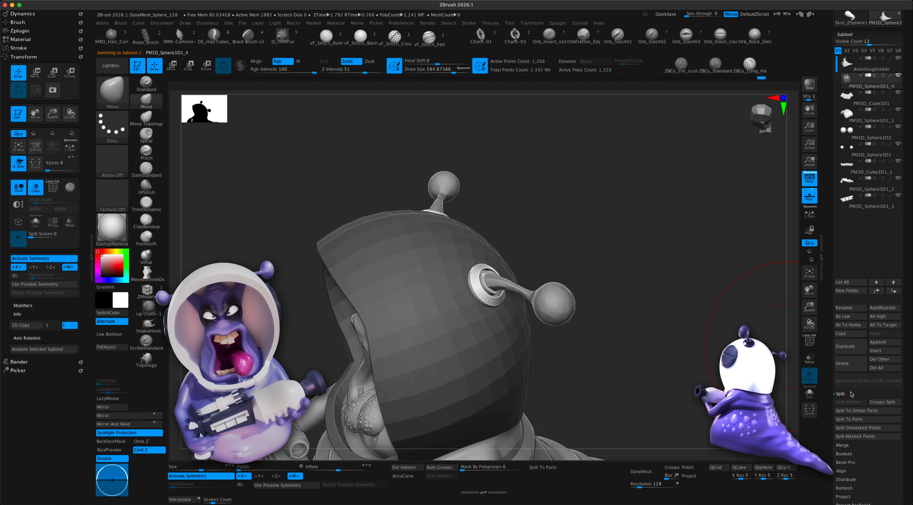
click(856, 428)
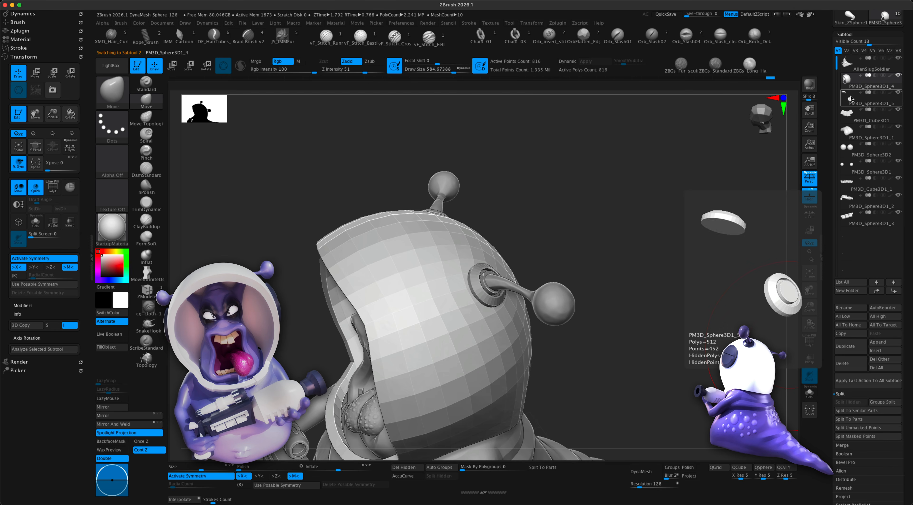
- Slightly inflate the separated antenna rings and check their fit on the helmet
drag(656, 295, 635, 305)
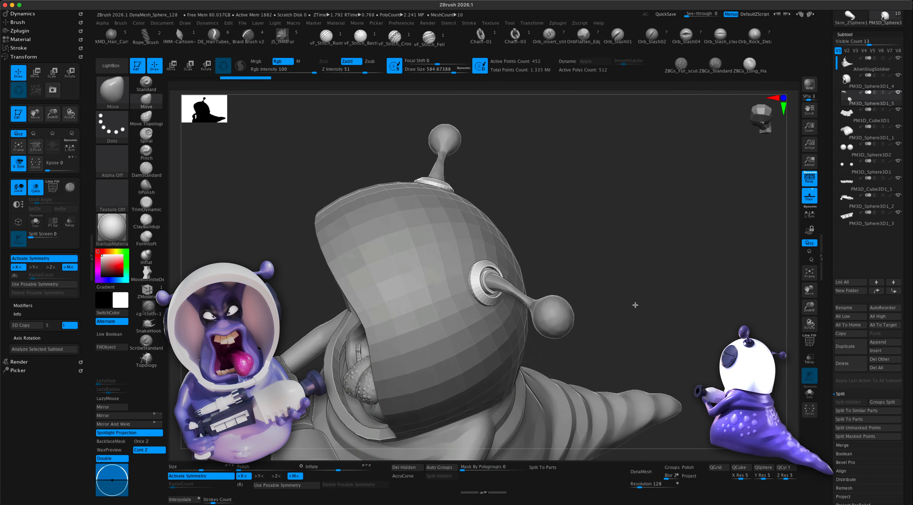
drag(339, 469, 343, 470)
mouse_move(644, 313)
mouse_down()
mouse_move(673, 298)
mouse_move(658, 307)
mouse_up()
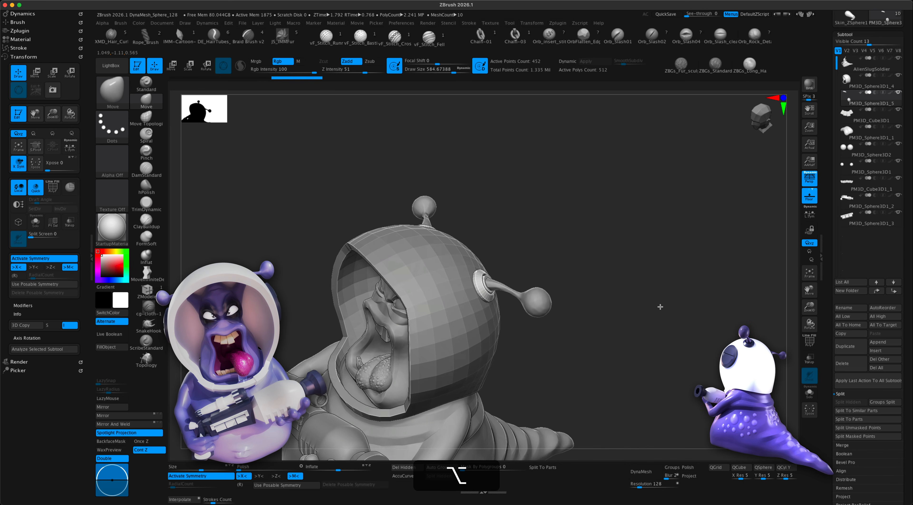
- Select the helmet subtool and isolate it with Solo to expose the lower rim of the visor
click(849, 78)
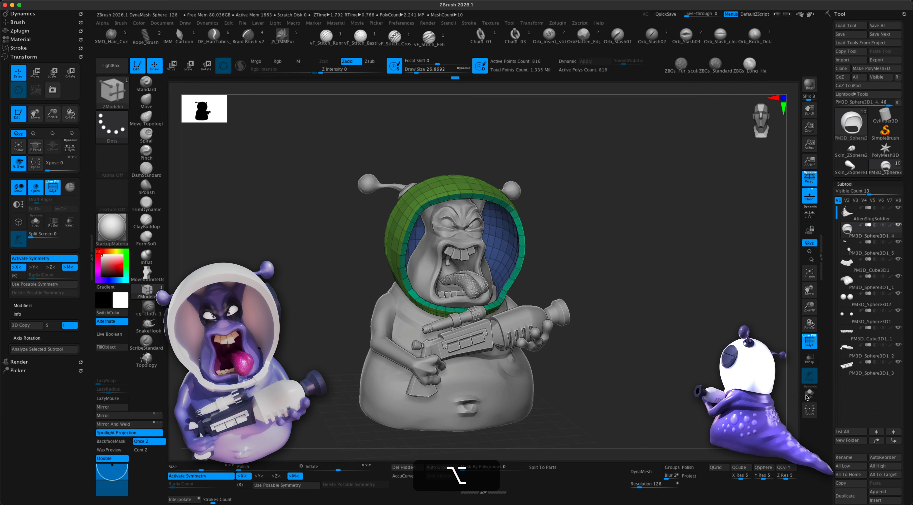
click(809, 393)
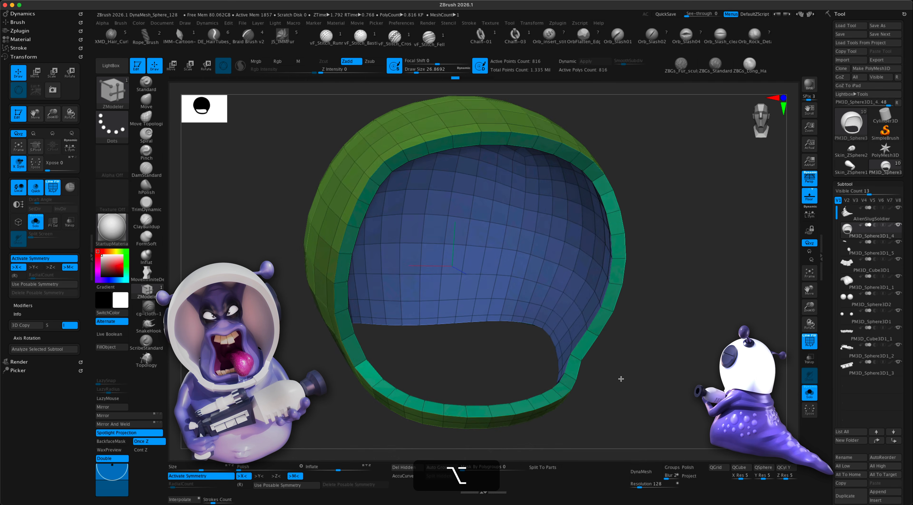
drag(621, 379, 621, 356)
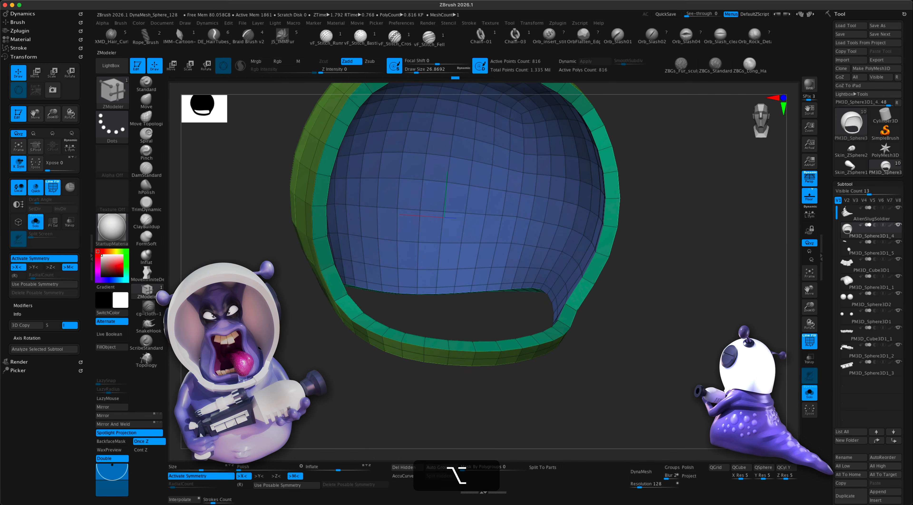
drag(328, 384, 350, 378)
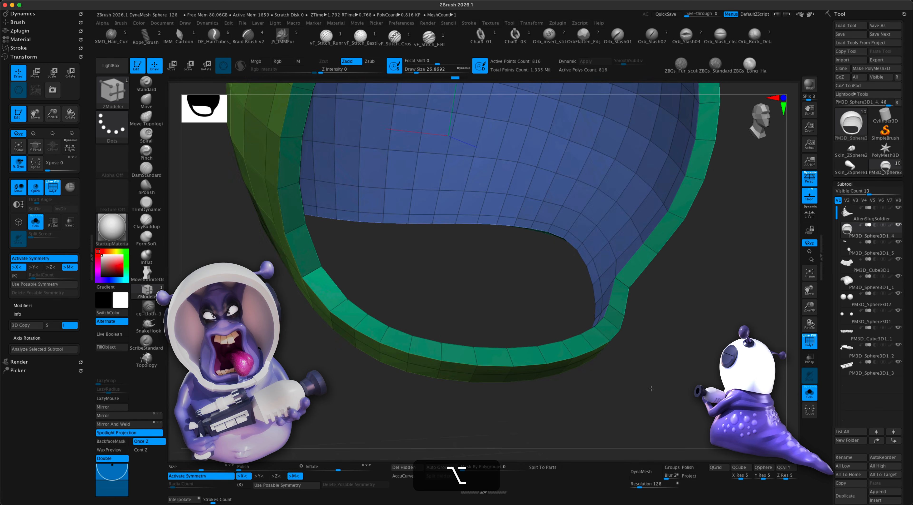
drag(651, 388, 667, 408)
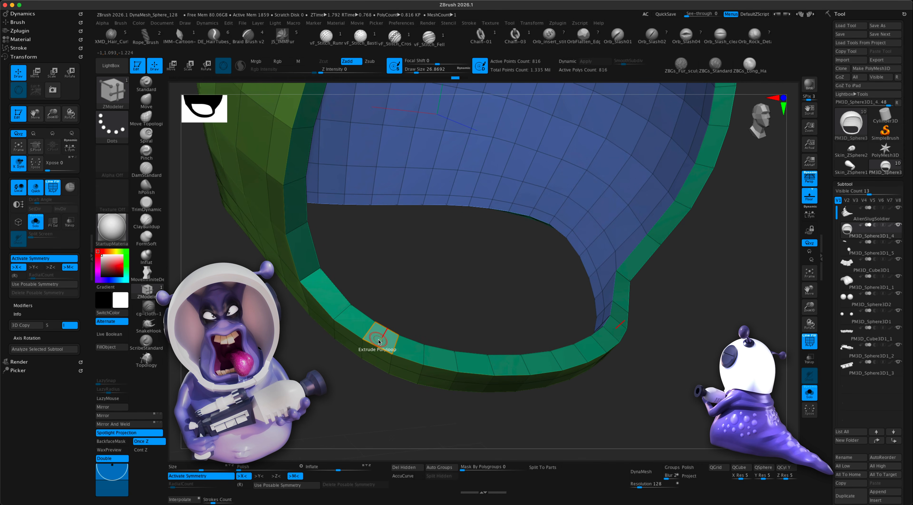
- Use the ZModeler Polygroup action to assign a separate polygroup to the rim polygons on both sides of the chin
key(space)
click(337, 339)
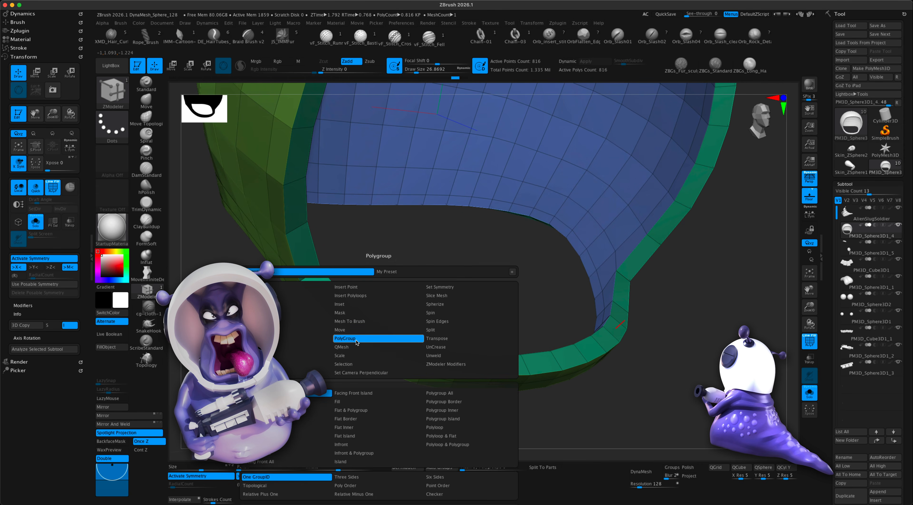
click(453, 429)
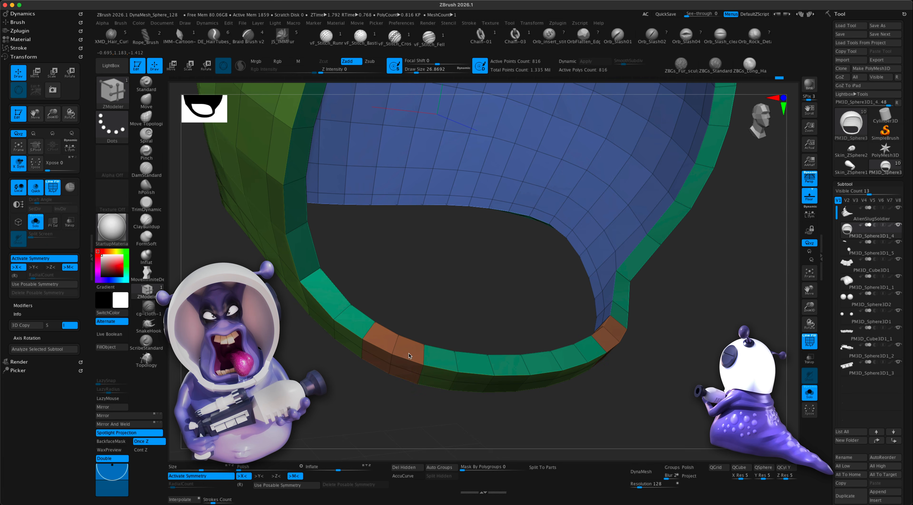
click(352, 326)
alt+right_drag(351, 328, 386, 360)
- Extrude the rim polygroups outward with the Polygroup All target to form raised blocks along the chin
key(space)
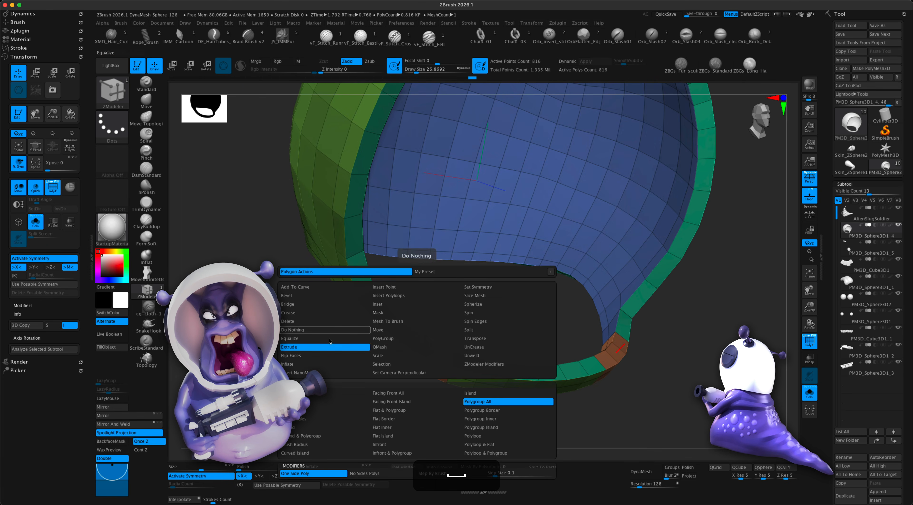
click(322, 346)
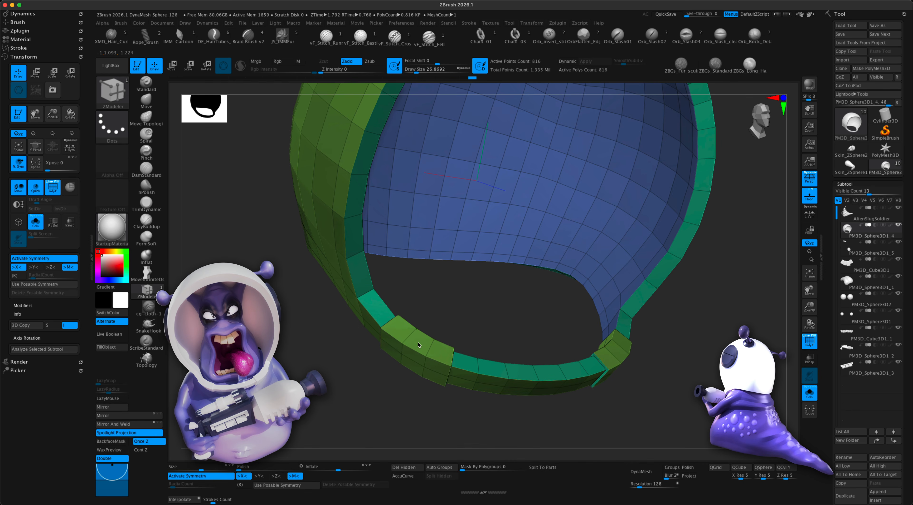
alt+drag(691, 375, 628, 403)
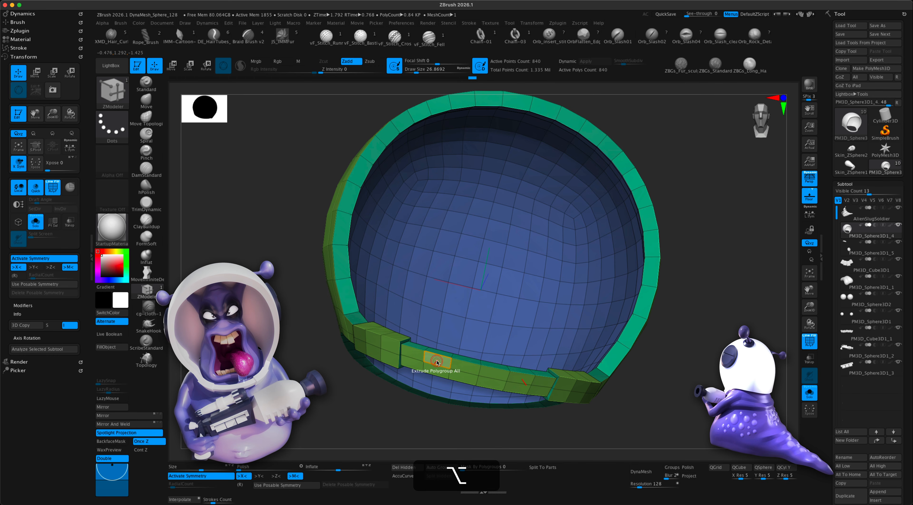
- Inset the front chin band's polygons individually, using the A Single Poly target and the Inset Each Poly modifier
mouse_move(682, 403)
alt+mouse_down()
mouse_move(693, 397)
mouse_move(678, 390)
alt+mouse_up()
key(space)
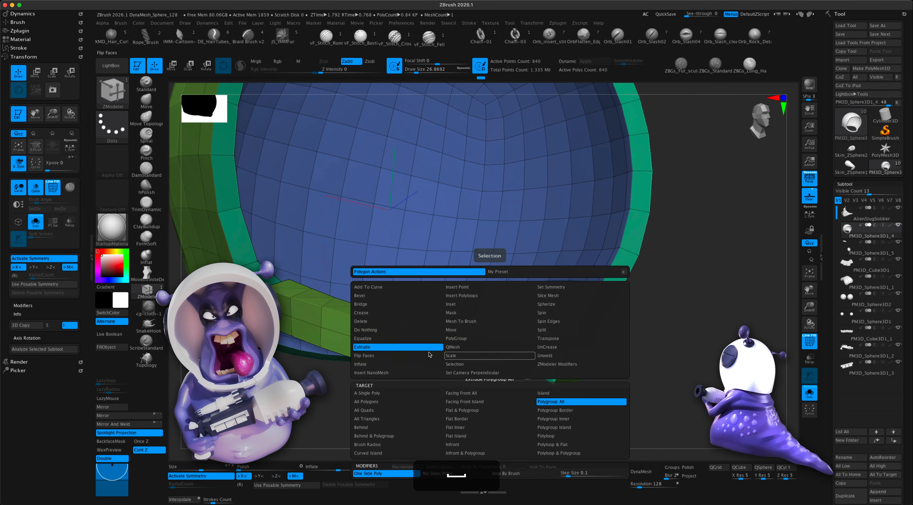
click(460, 303)
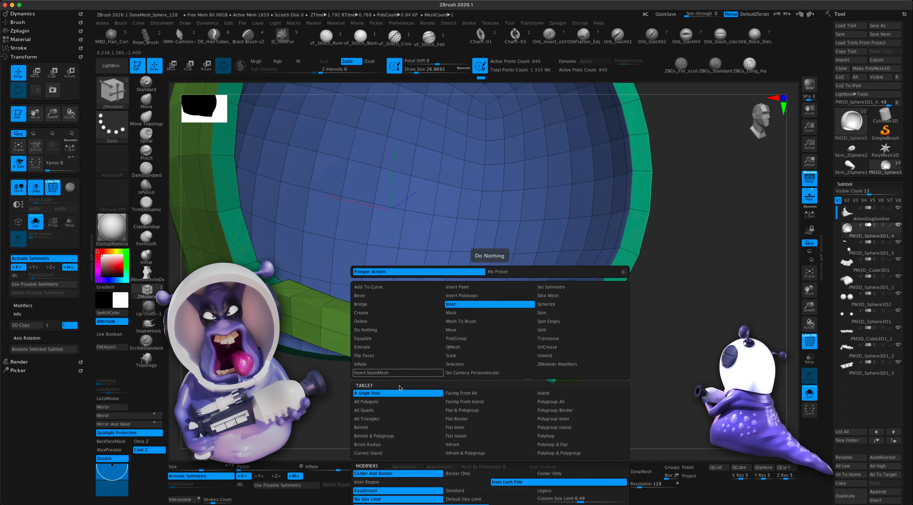
click(387, 394)
click(502, 482)
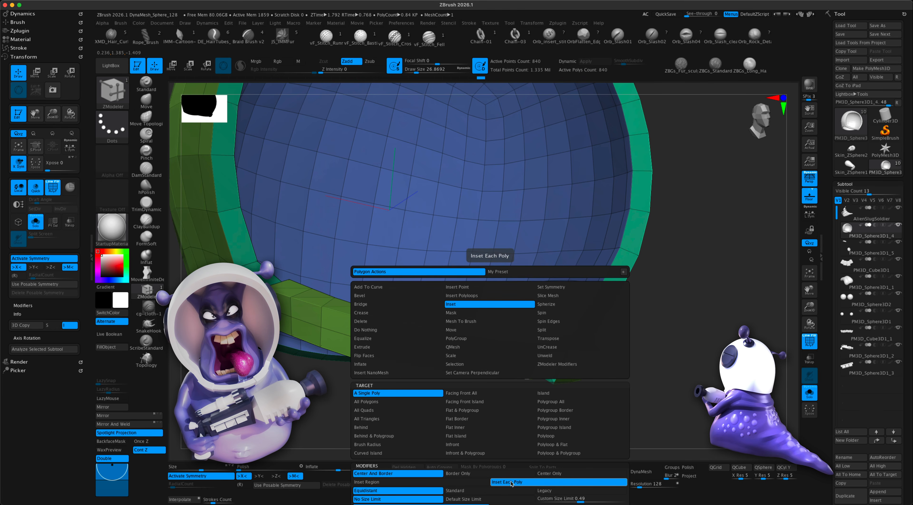
drag(493, 362, 465, 372)
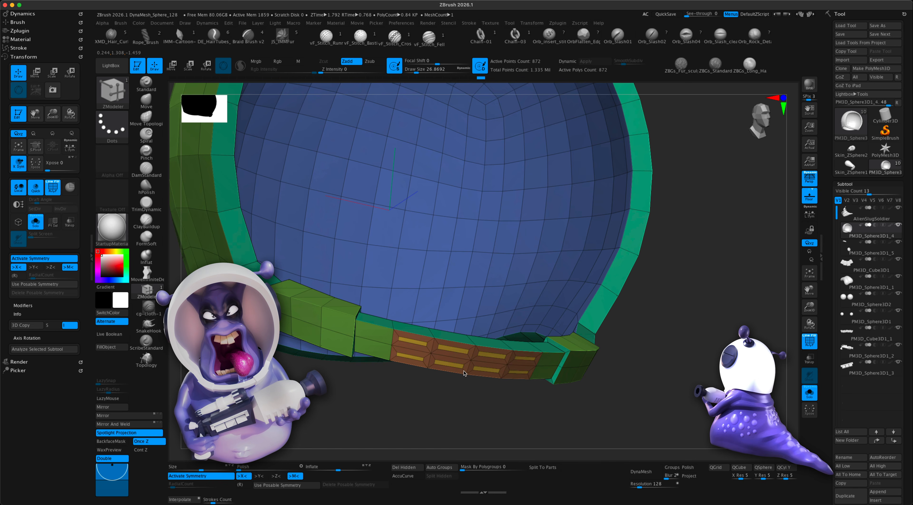
- Extrude the small inset panels on the chin band with the Polygroup All target
drag(464, 429, 501, 427)
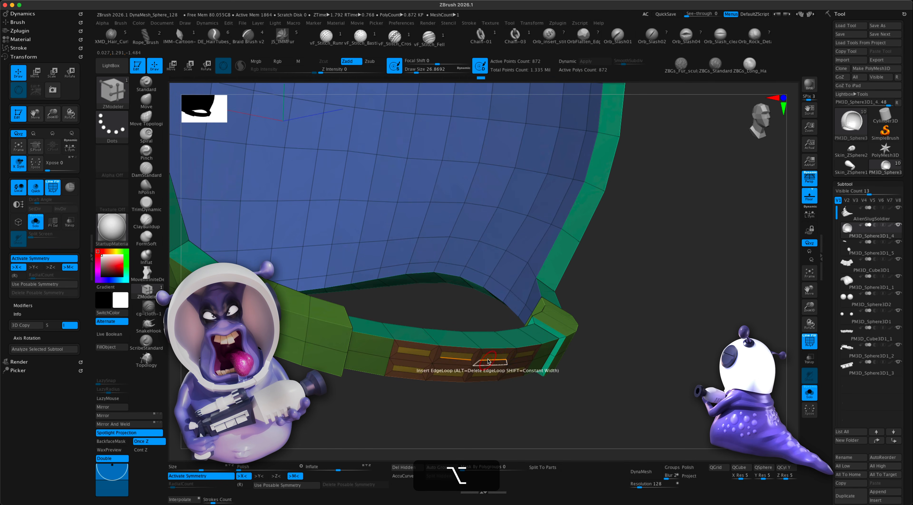
key(space)
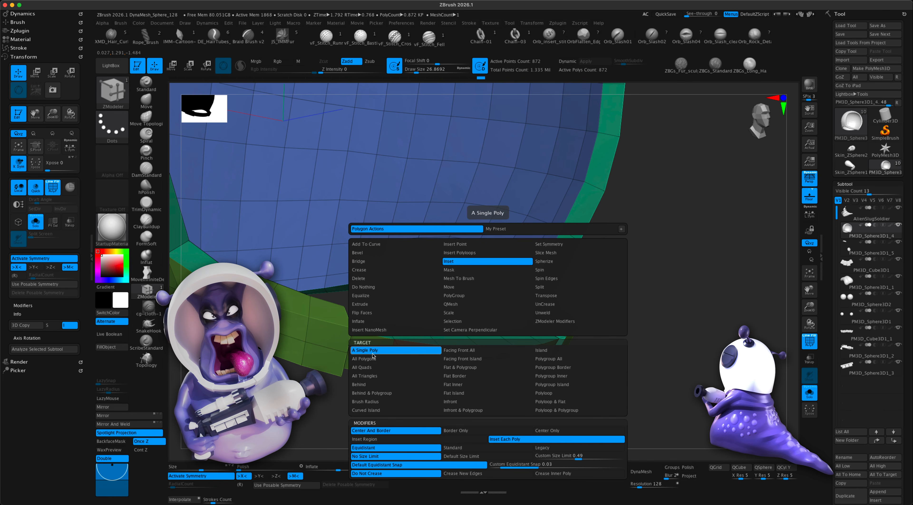
click(367, 305)
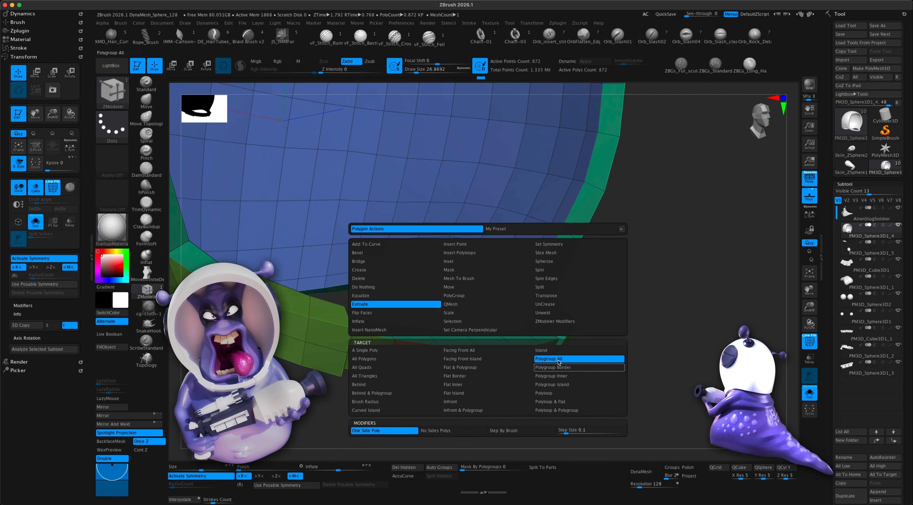
click(558, 359)
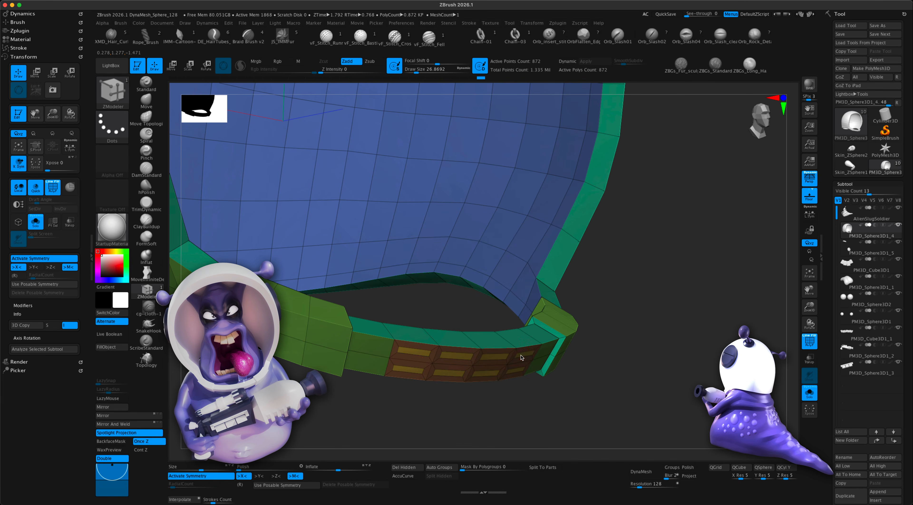
alt+drag(666, 349, 709, 413)
- Turn off the polyframe display and Solo mode so the whole character is shown with the helmet
click(810, 342)
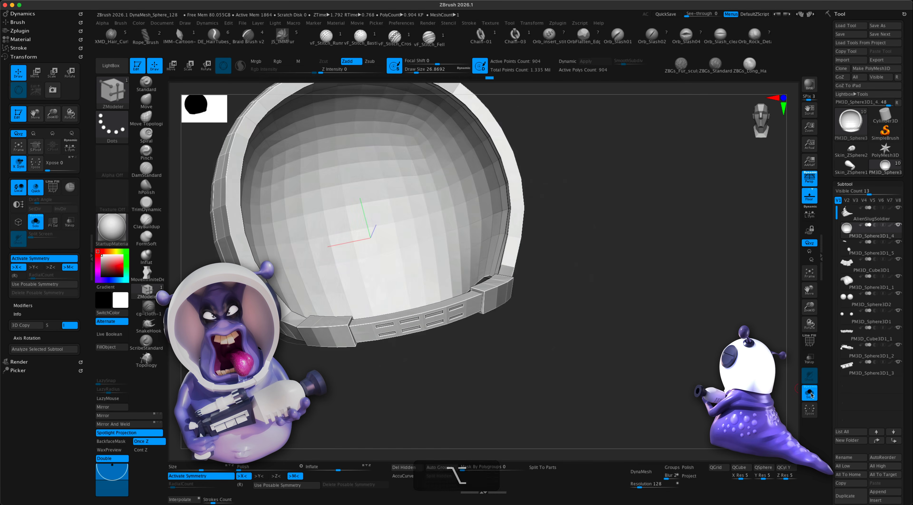
click(811, 394)
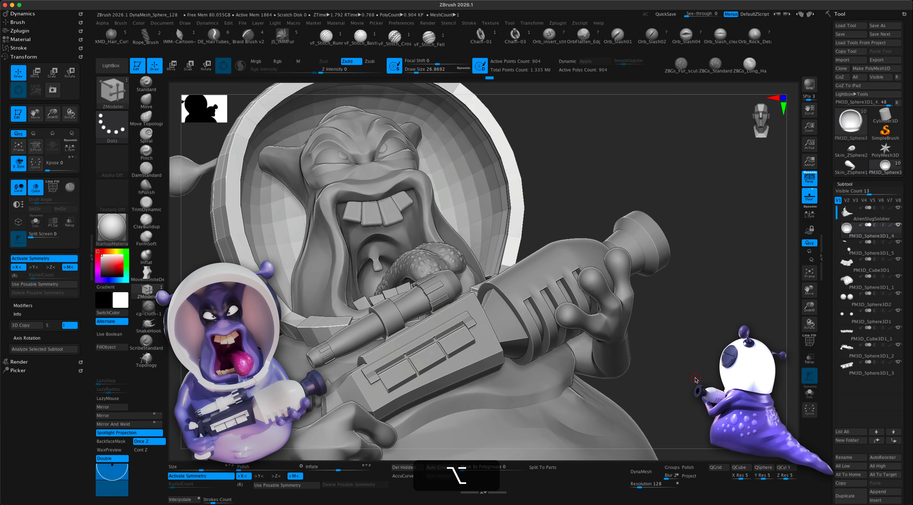
alt+drag(709, 381, 667, 377)
- Reshape the helmet around the visor opening with the Move brush at a draw size of about 415
click(148, 108)
key(s)
drag(286, 232, 297, 232)
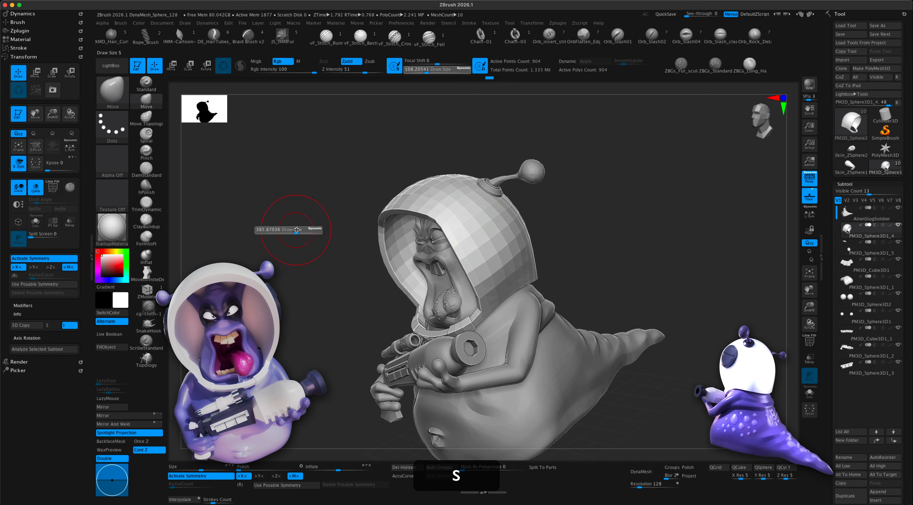
key(s)
click(288, 238)
mouse_move(305, 292)
mouse_down()
mouse_move(304, 302)
mouse_move(277, 288)
mouse_up()
key(s)
drag(312, 318, 316, 335)
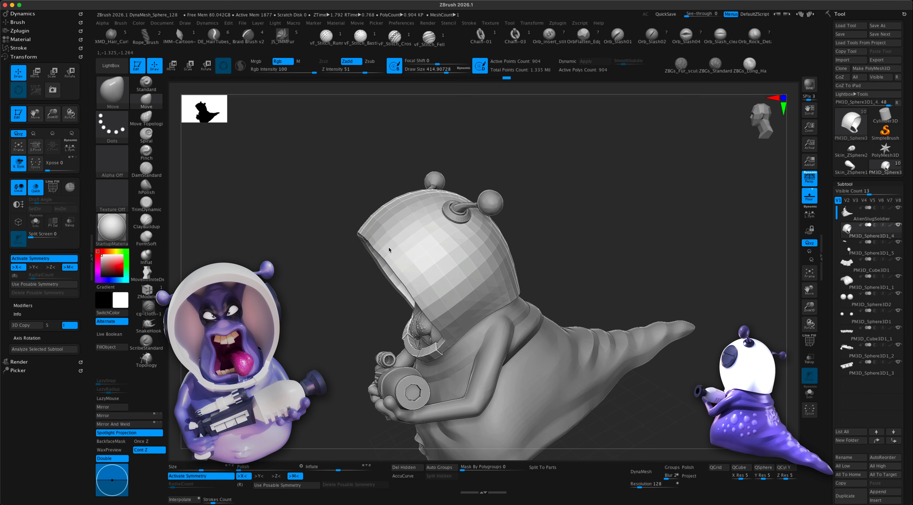
mouse_move(358, 254)
mouse_down()
mouse_move(442, 226)
mouse_move(438, 248)
mouse_move(395, 248)
mouse_up()
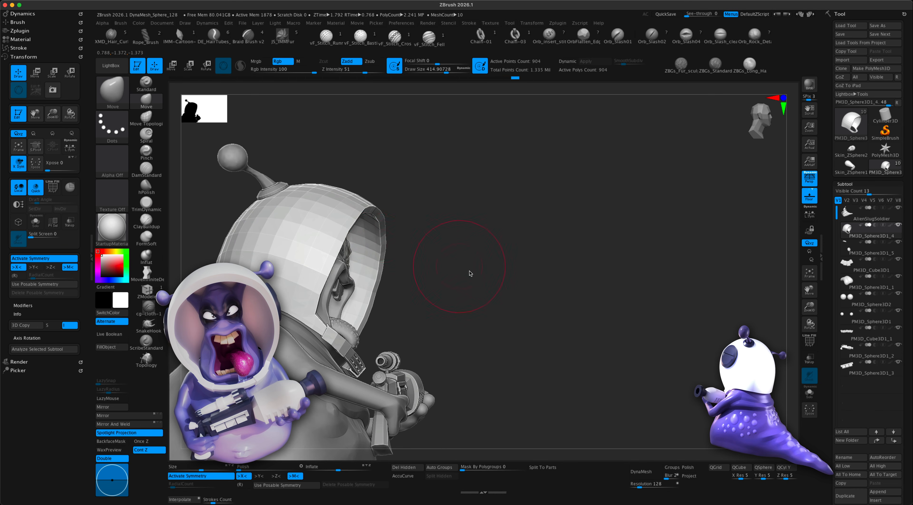
- Turn off perspective and adjust the visor's upper front edge from the side with the MoveInfiniteDepth brush, using draw sizes of about 145 and 83
mouse_move(470, 273)
mouse_down()
mouse_move(481, 292)
mouse_move(468, 289)
mouse_up()
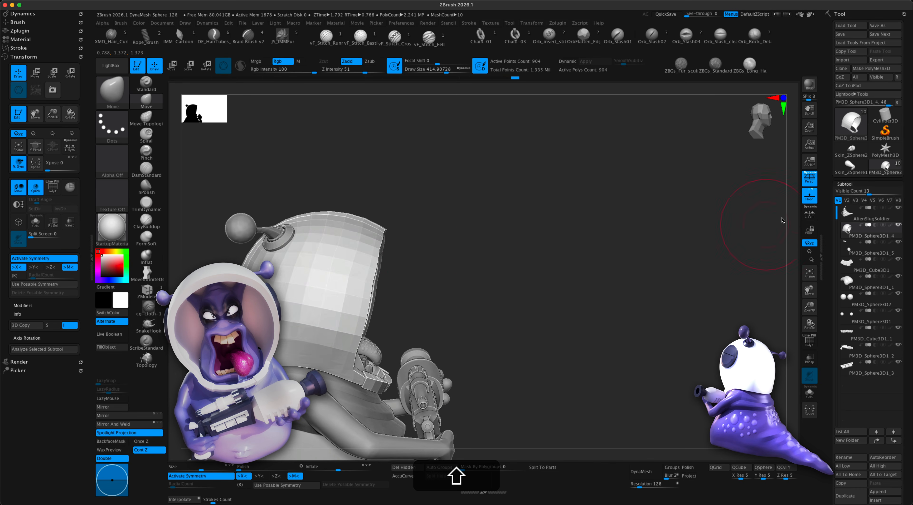
click(811, 183)
mouse_move(666, 244)
shift+mouse_down()
mouse_move(620, 271)
mouse_move(606, 265)
mouse_move(591, 315)
mouse_move(591, 290)
shift+mouse_up()
click(147, 292)
click(147, 274)
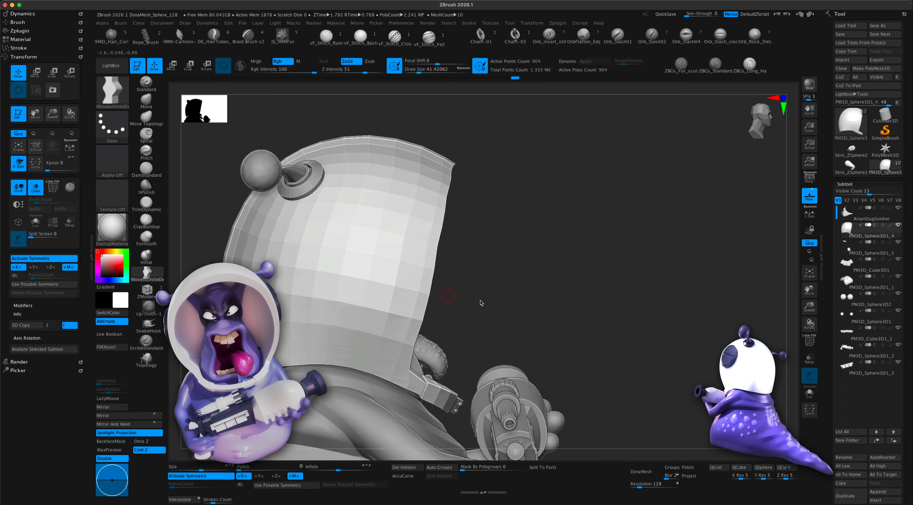
key(s)
drag(512, 300, 499, 281)
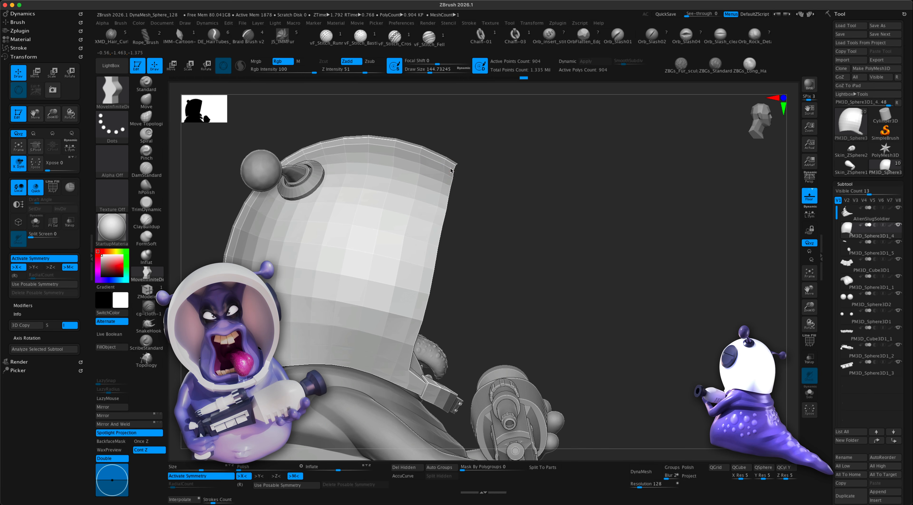
key(s)
drag(463, 176, 455, 175)
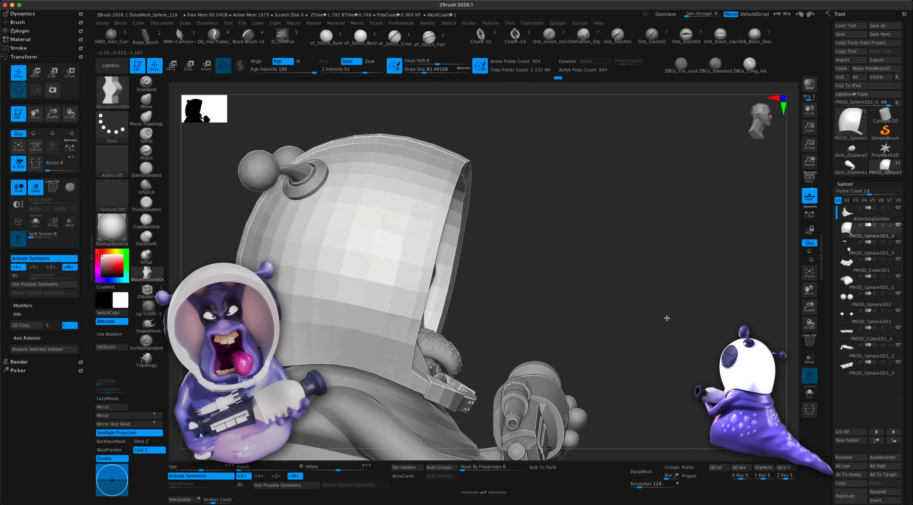
shift+drag(666, 318, 679, 335)
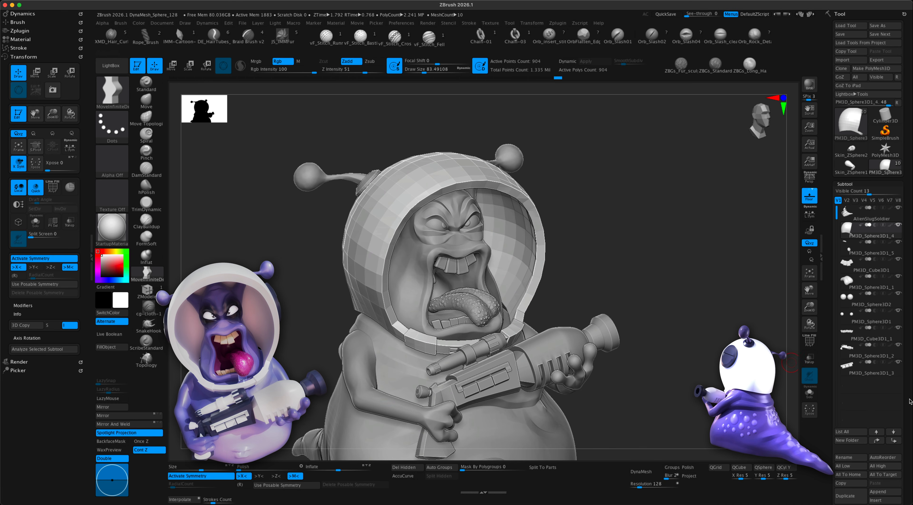
- Crease the helmet's polygroup borders and subdivide it to level 4
scroll(865, 443, down, 5)
click(855, 496)
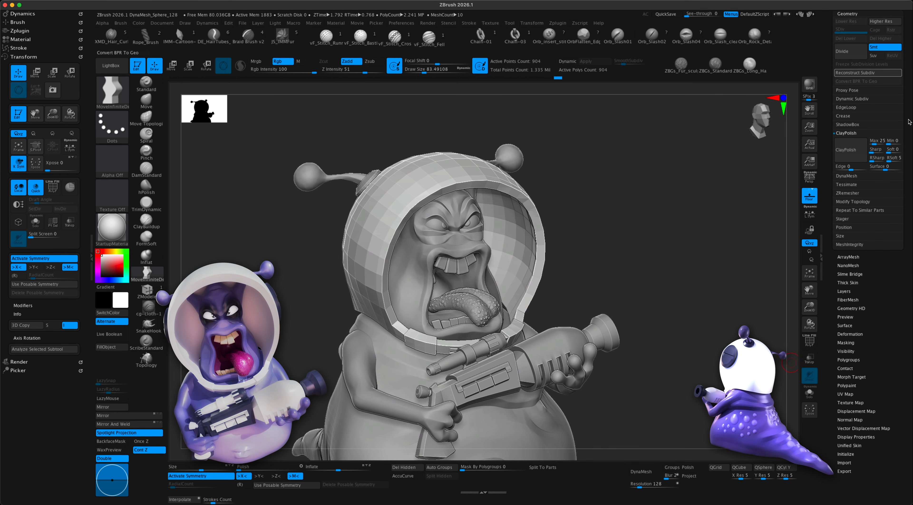
click(843, 116)
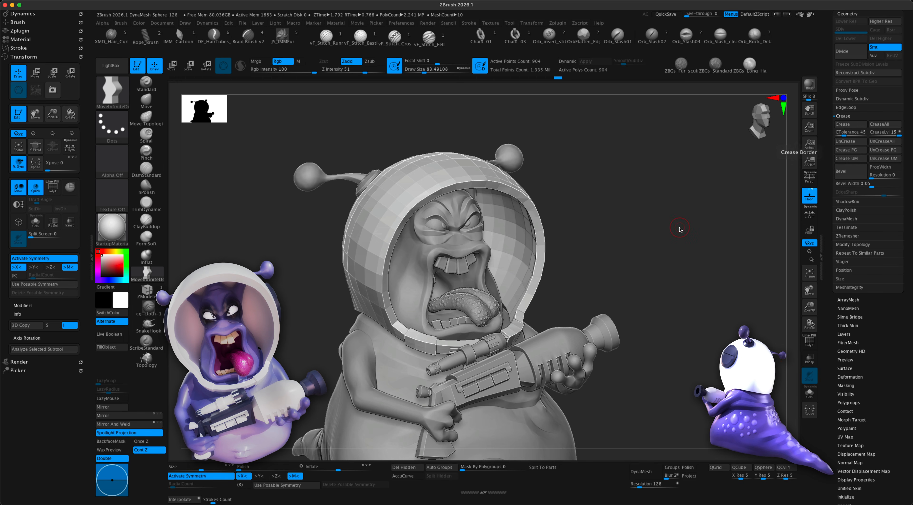
key(super)
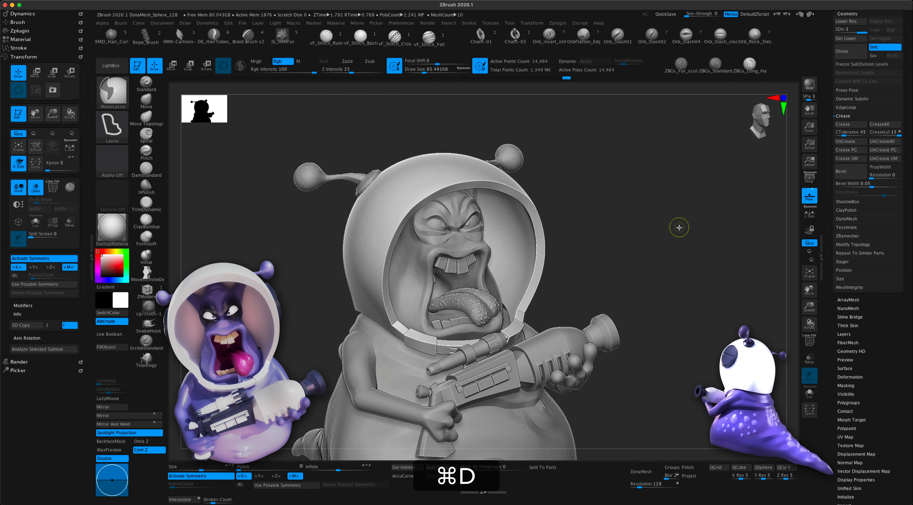
key(super+d)
mouse_move(681, 261)
alt+mouse_down()
mouse_move(677, 248)
mouse_move(693, 264)
mouse_move(666, 265)
mouse_move(669, 252)
alt+mouse_up()
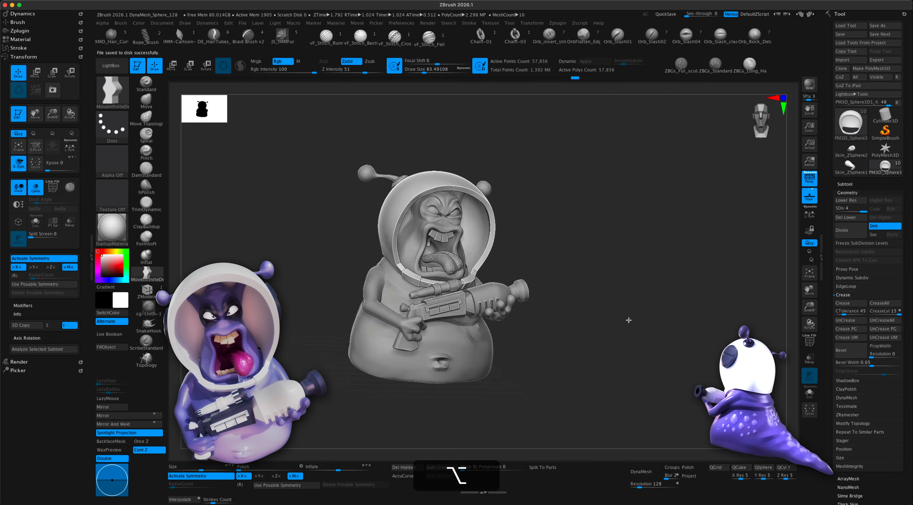
mouse_move(628, 321)
mouse_down()
mouse_move(638, 322)
mouse_move(575, 321)
mouse_move(488, 349)
mouse_move(606, 349)
mouse_up()
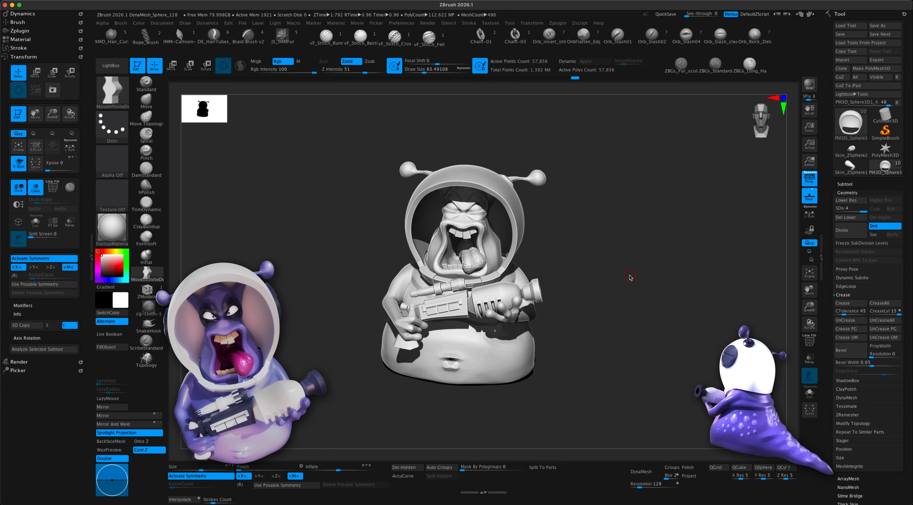
alt+drag(628, 281, 629, 291)
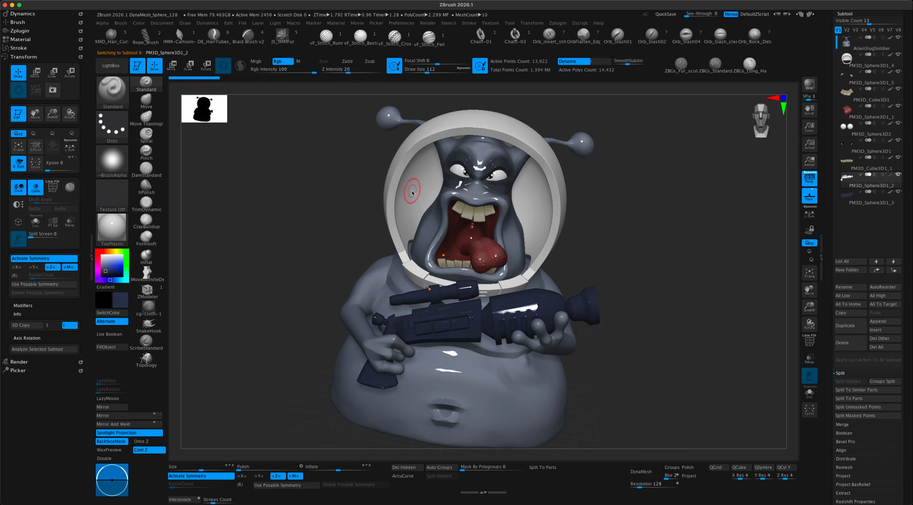
key(s)
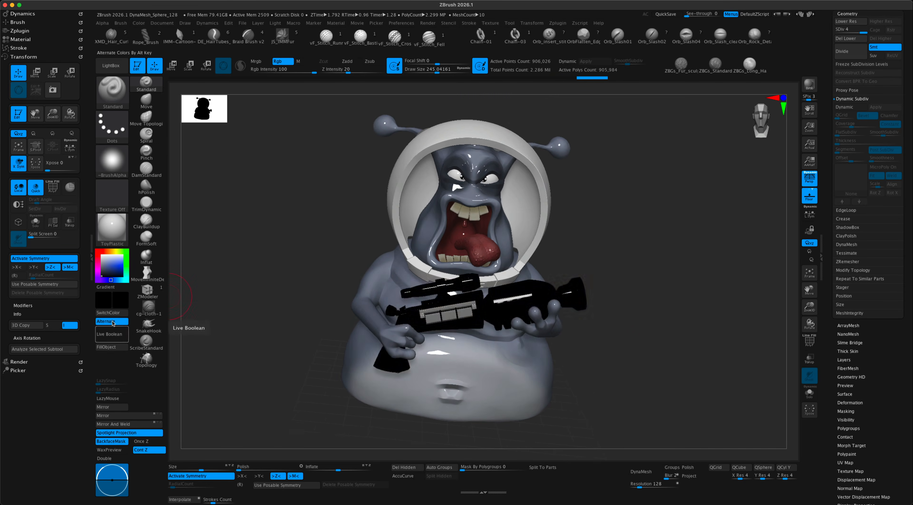
key(super+z)
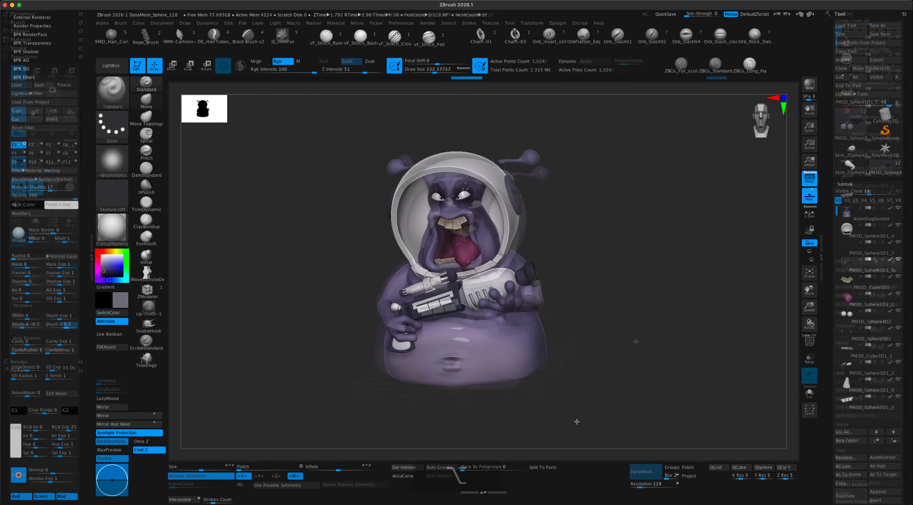
drag(597, 422, 716, 423)
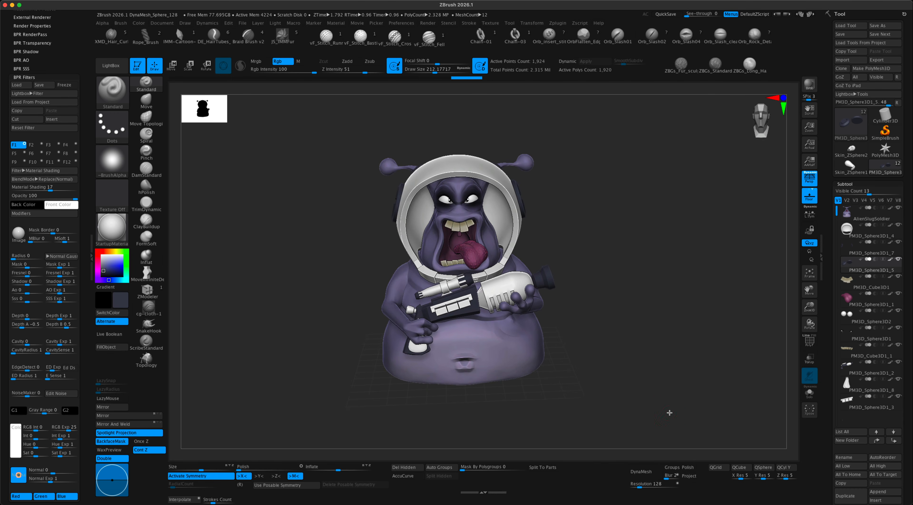